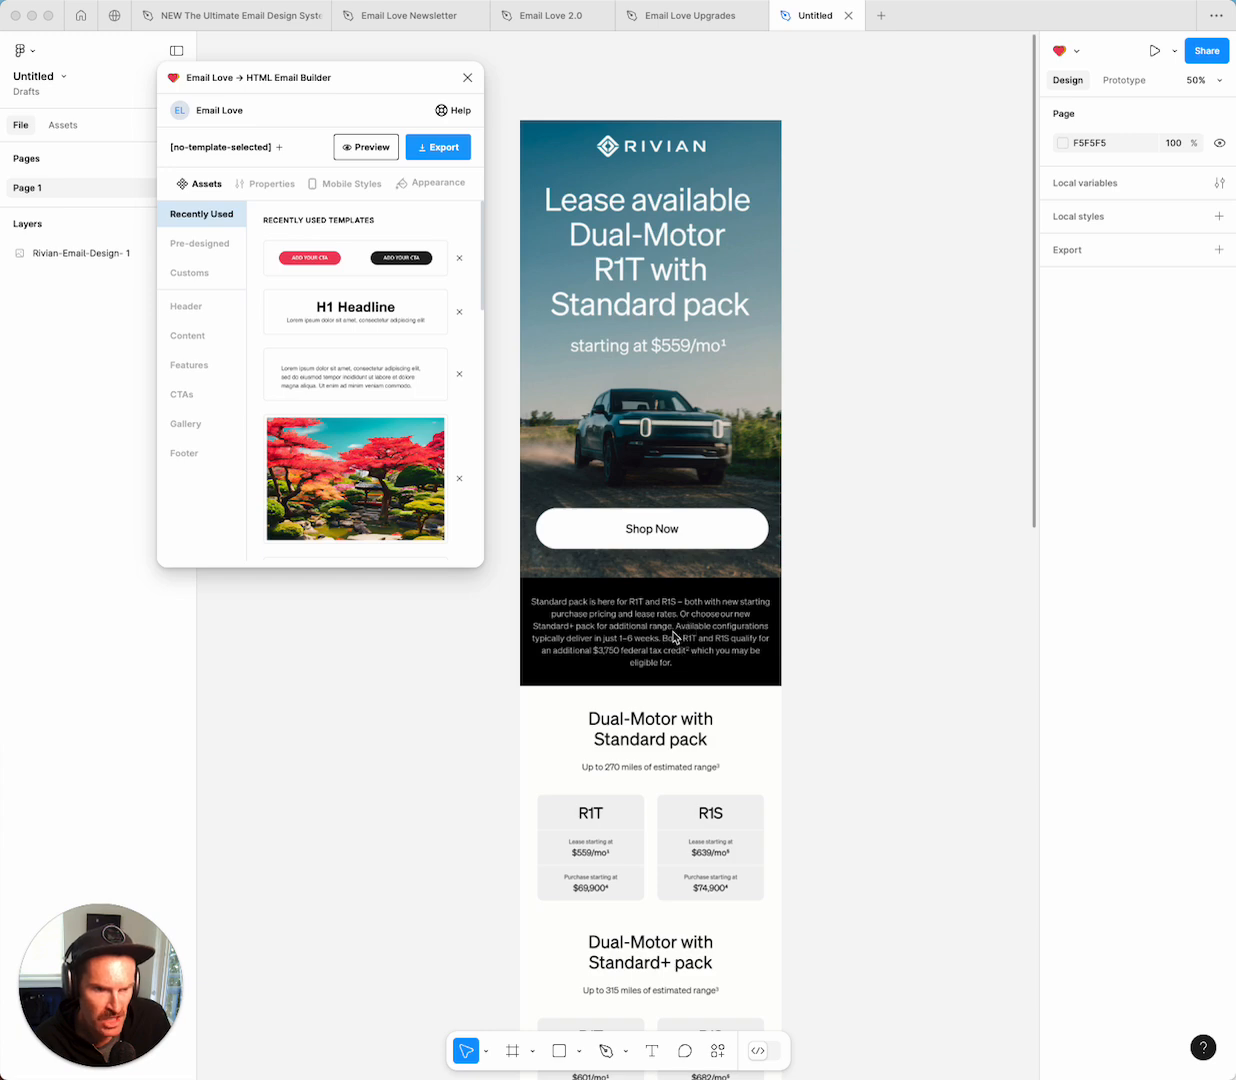
# Add a new empty 640-wide Email Love frame and move it beside the Rivian design.
pyautogui.scroll(-5, 677, 636)
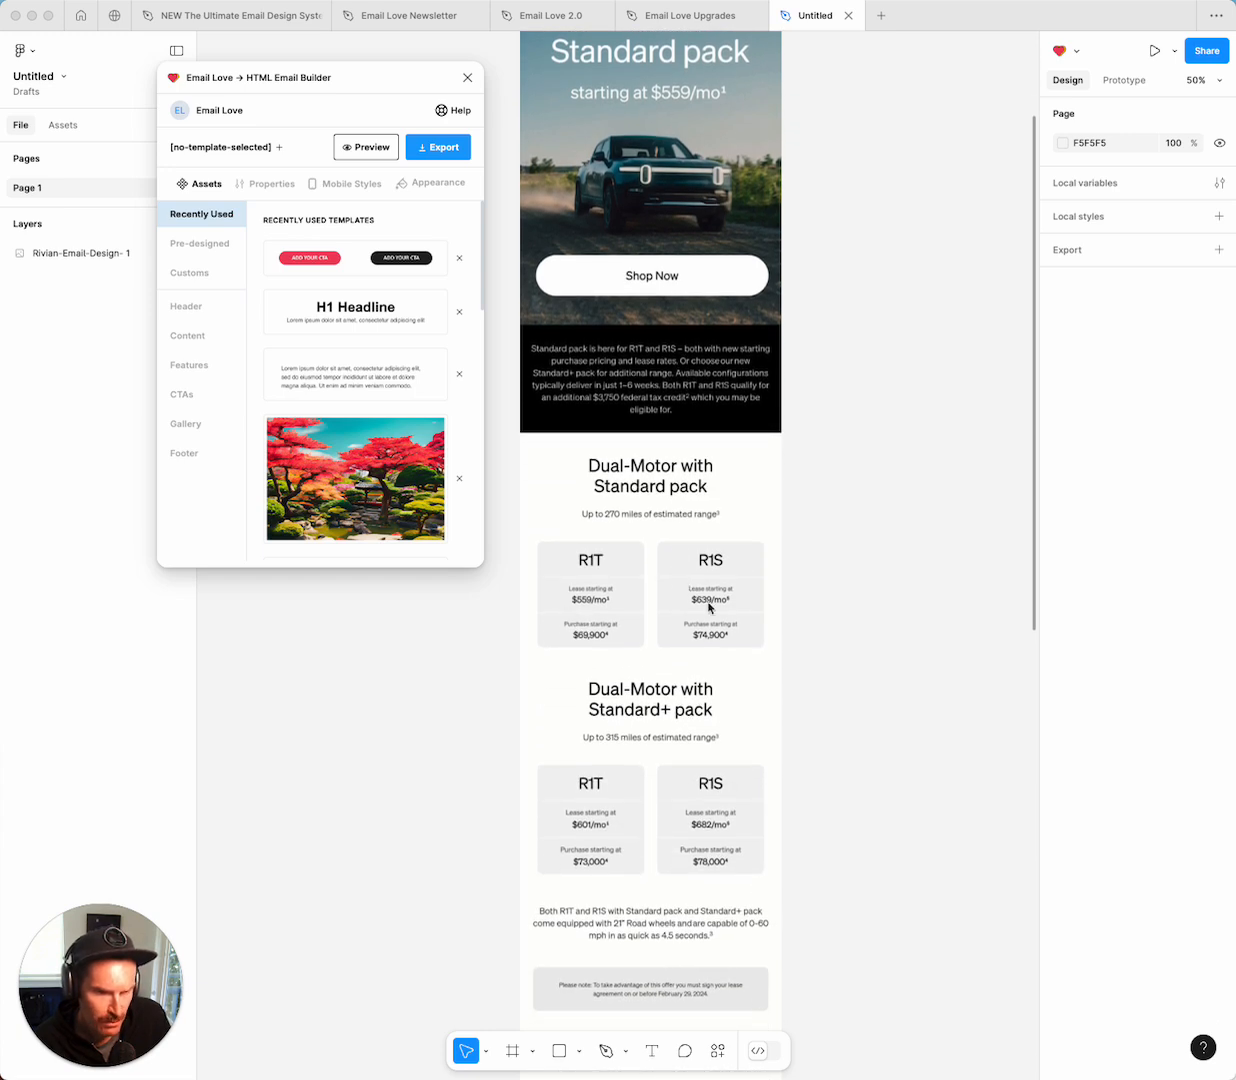
pyautogui.scroll(-8, 652, 592)
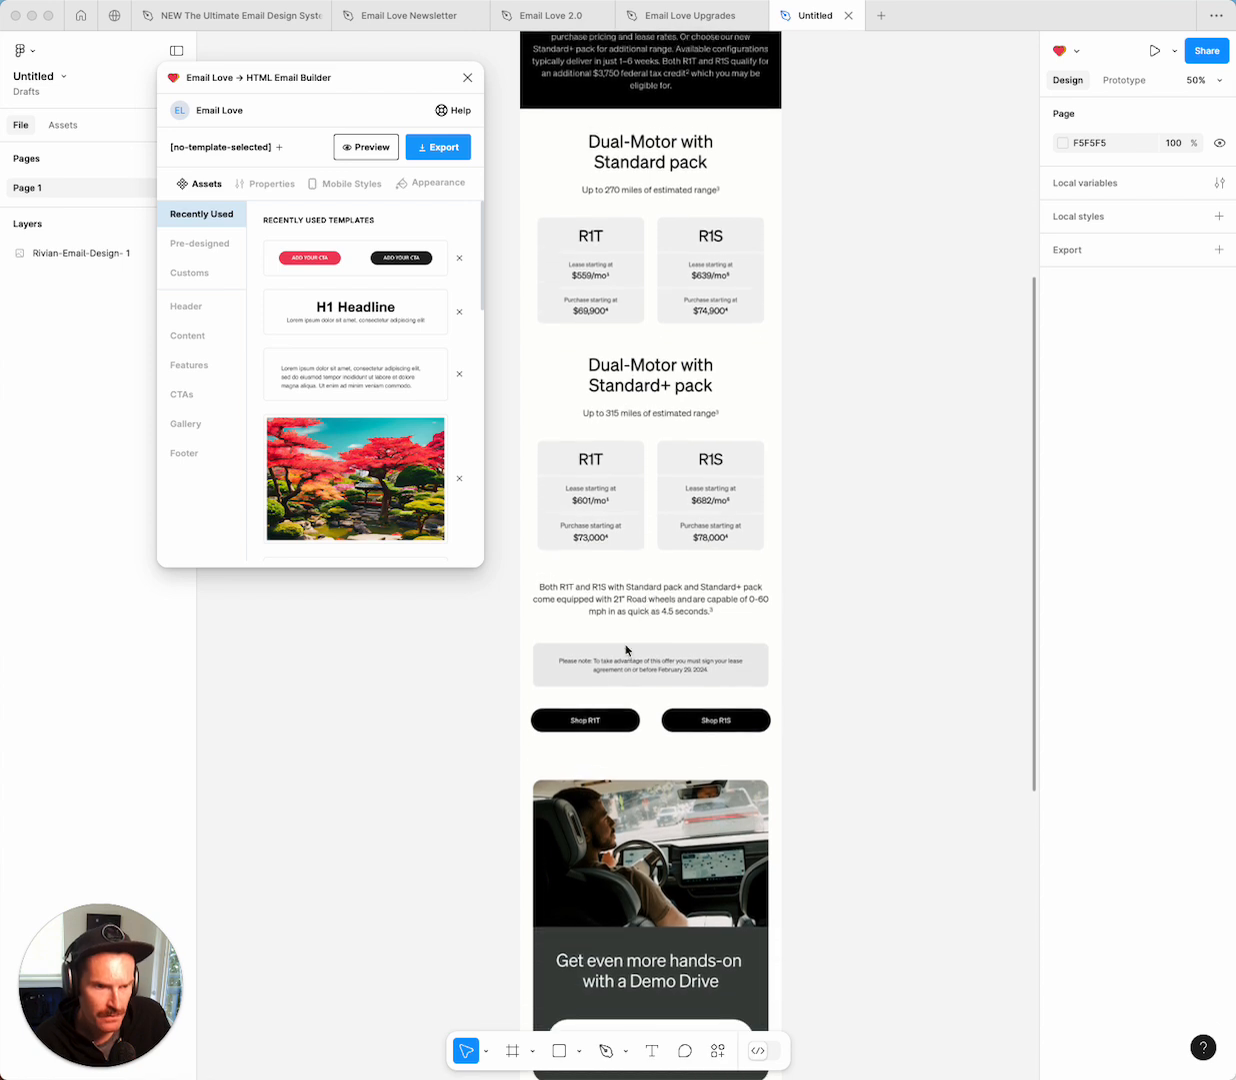
pyautogui.scroll(-5, 686, 710)
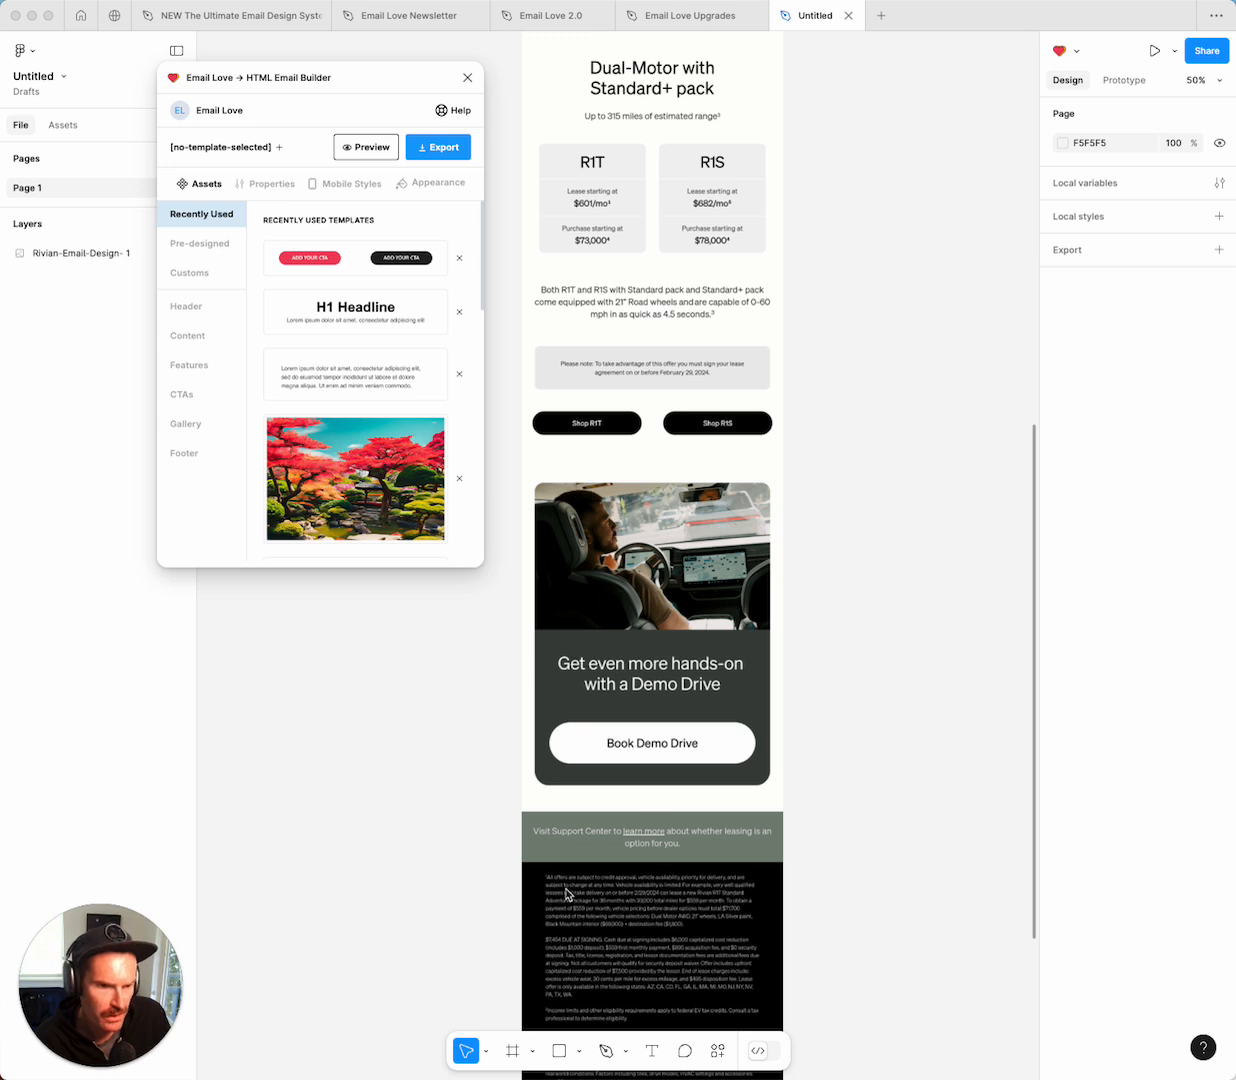
pyautogui.scroll(-1, 683, 925)
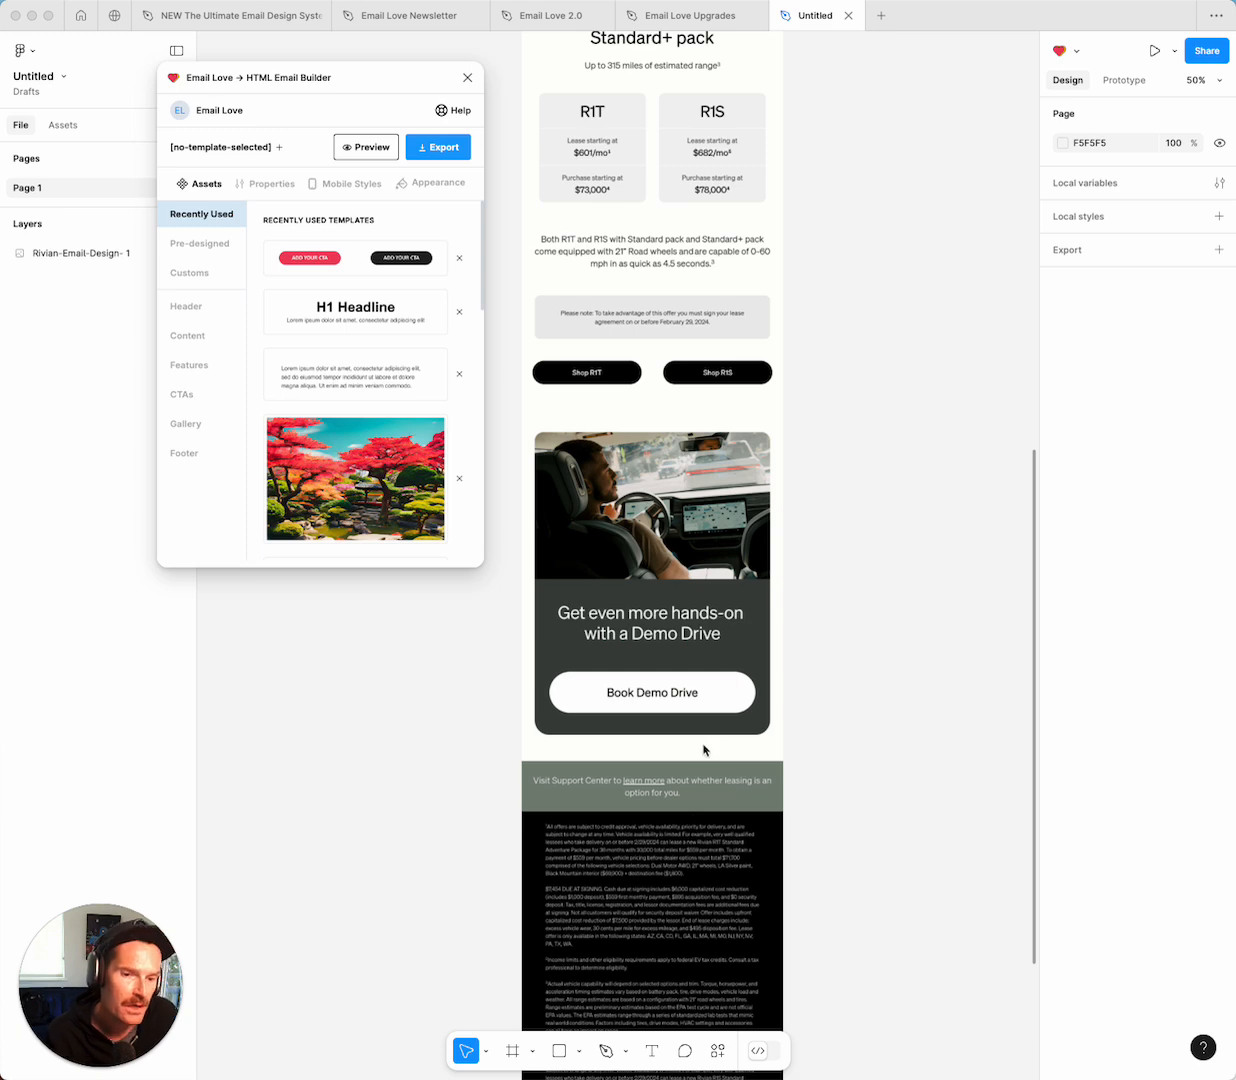
pyautogui.scroll(15, 697, 748)
pyautogui.scroll(1, 697, 748)
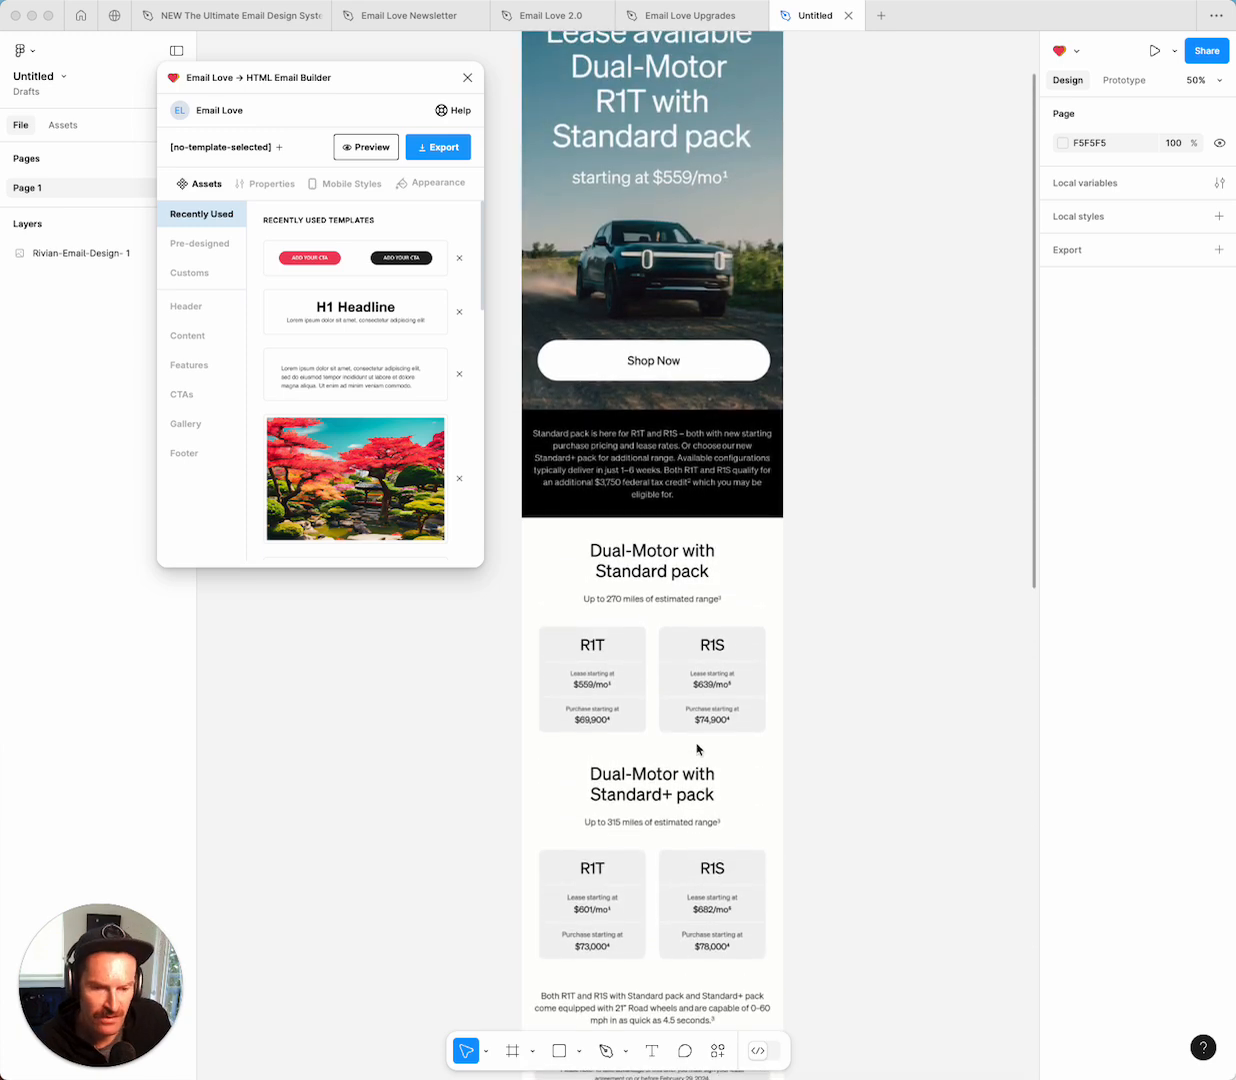
pyautogui.scroll(5, 694, 741)
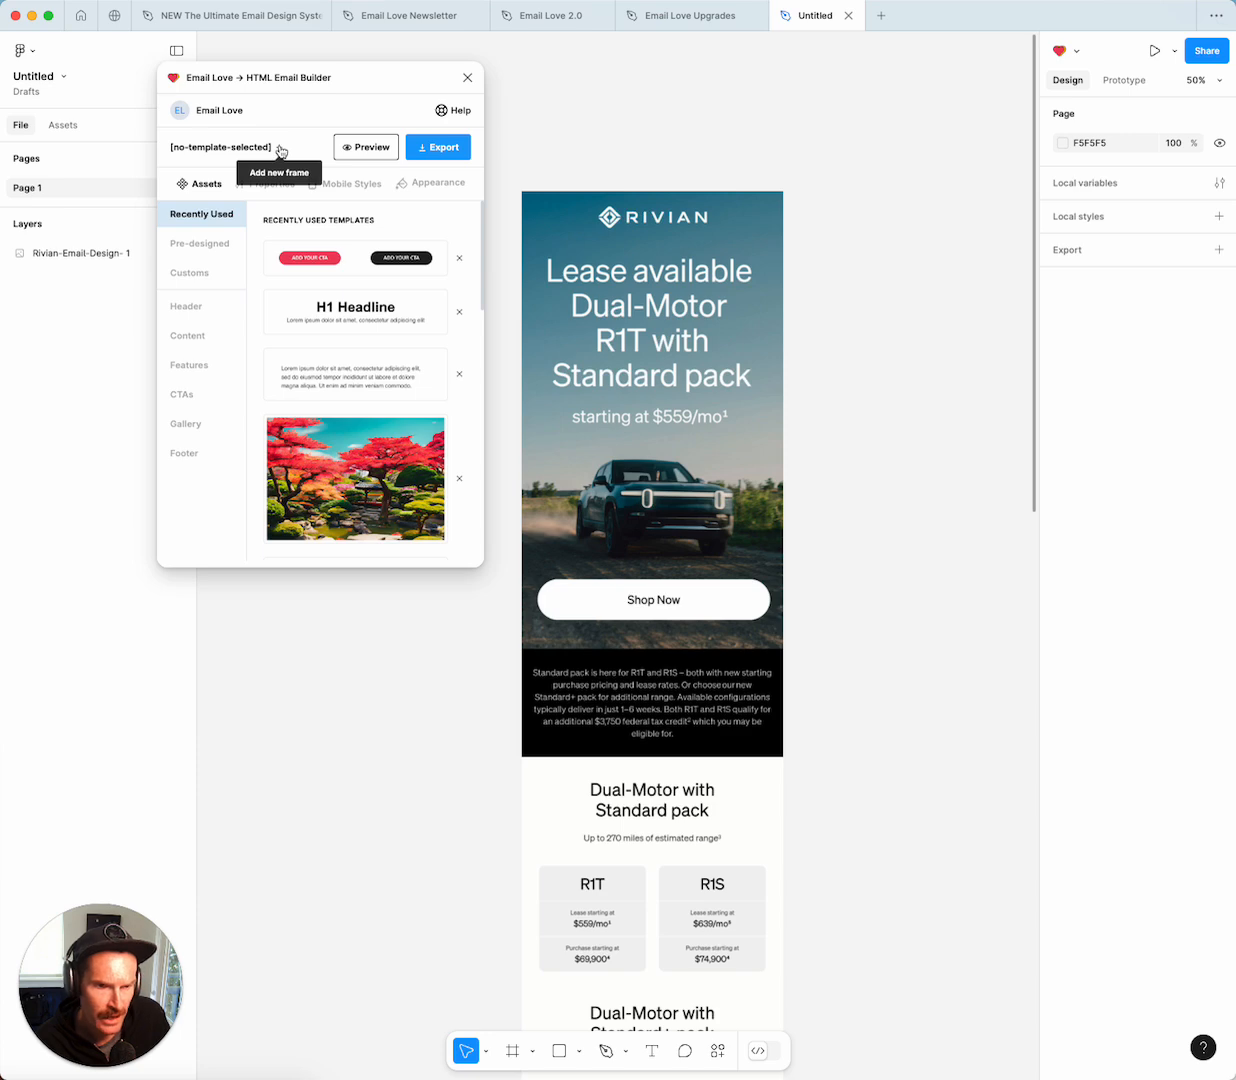
pyautogui.click(280, 151)
pyautogui.moveTo(500, 515); pyautogui.dragTo(731, 370)
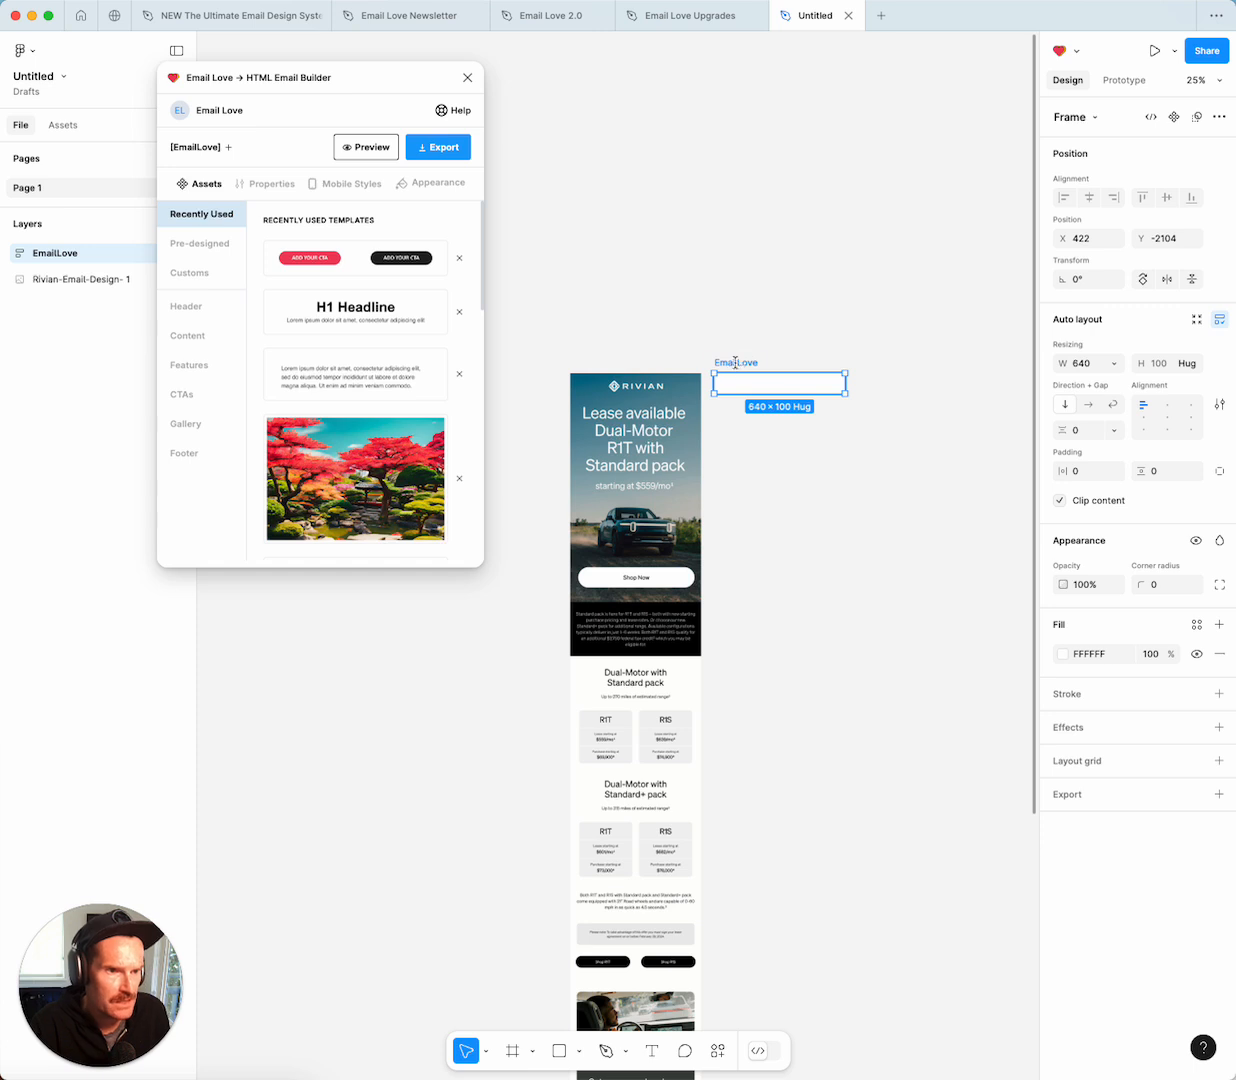
# Rename the new frame to 'Rivian Newsletter'.
pyautogui.doubleClick(735, 362)
pyautogui.write('Rivian Newsletter')
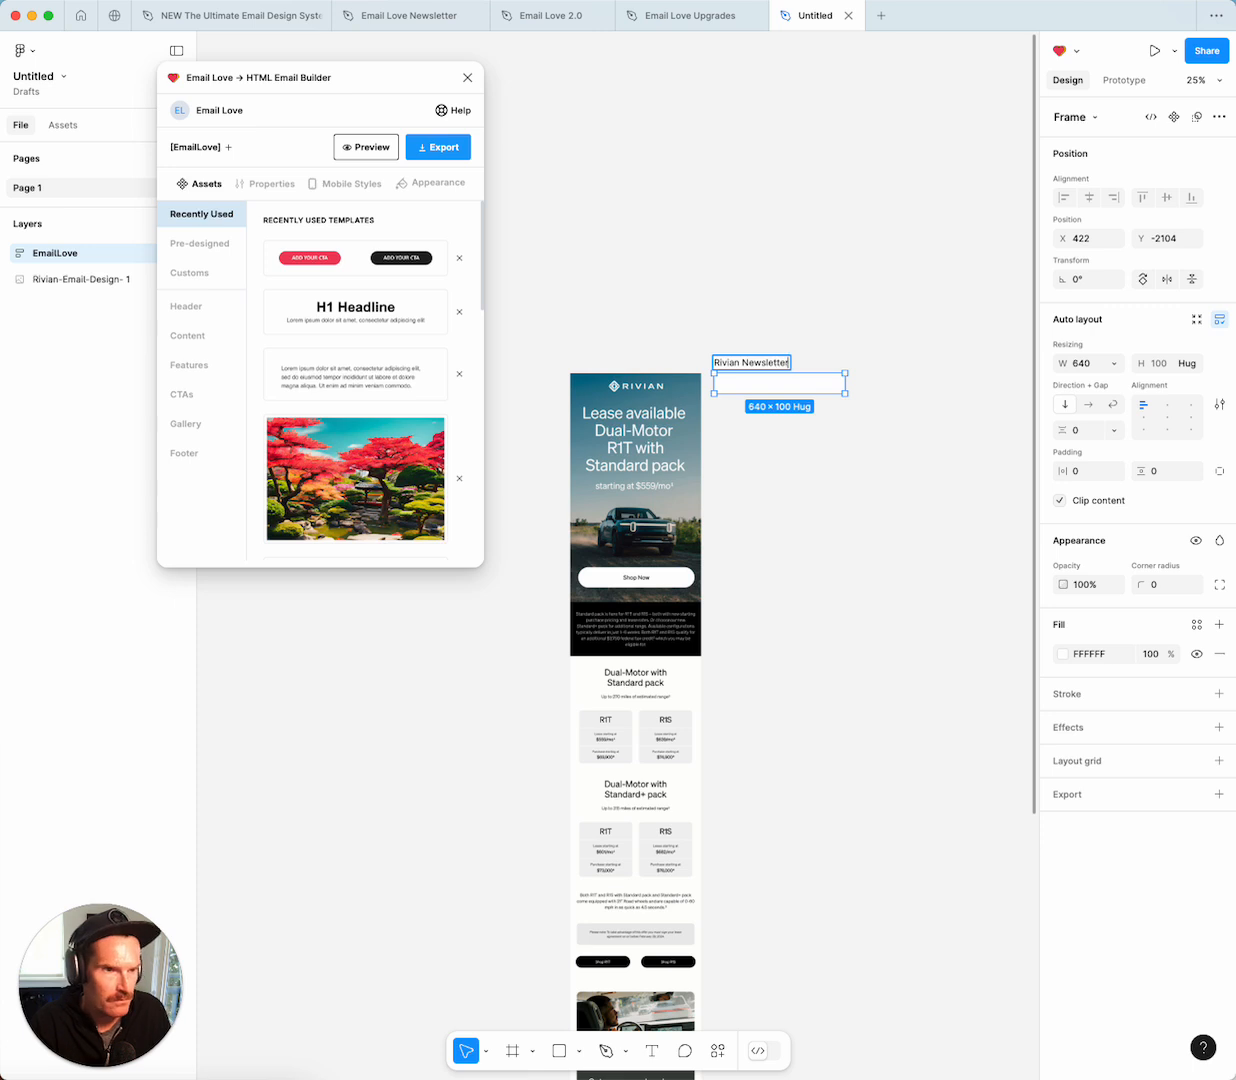
pyautogui.click(803, 341)
pyautogui.click(730, 360)
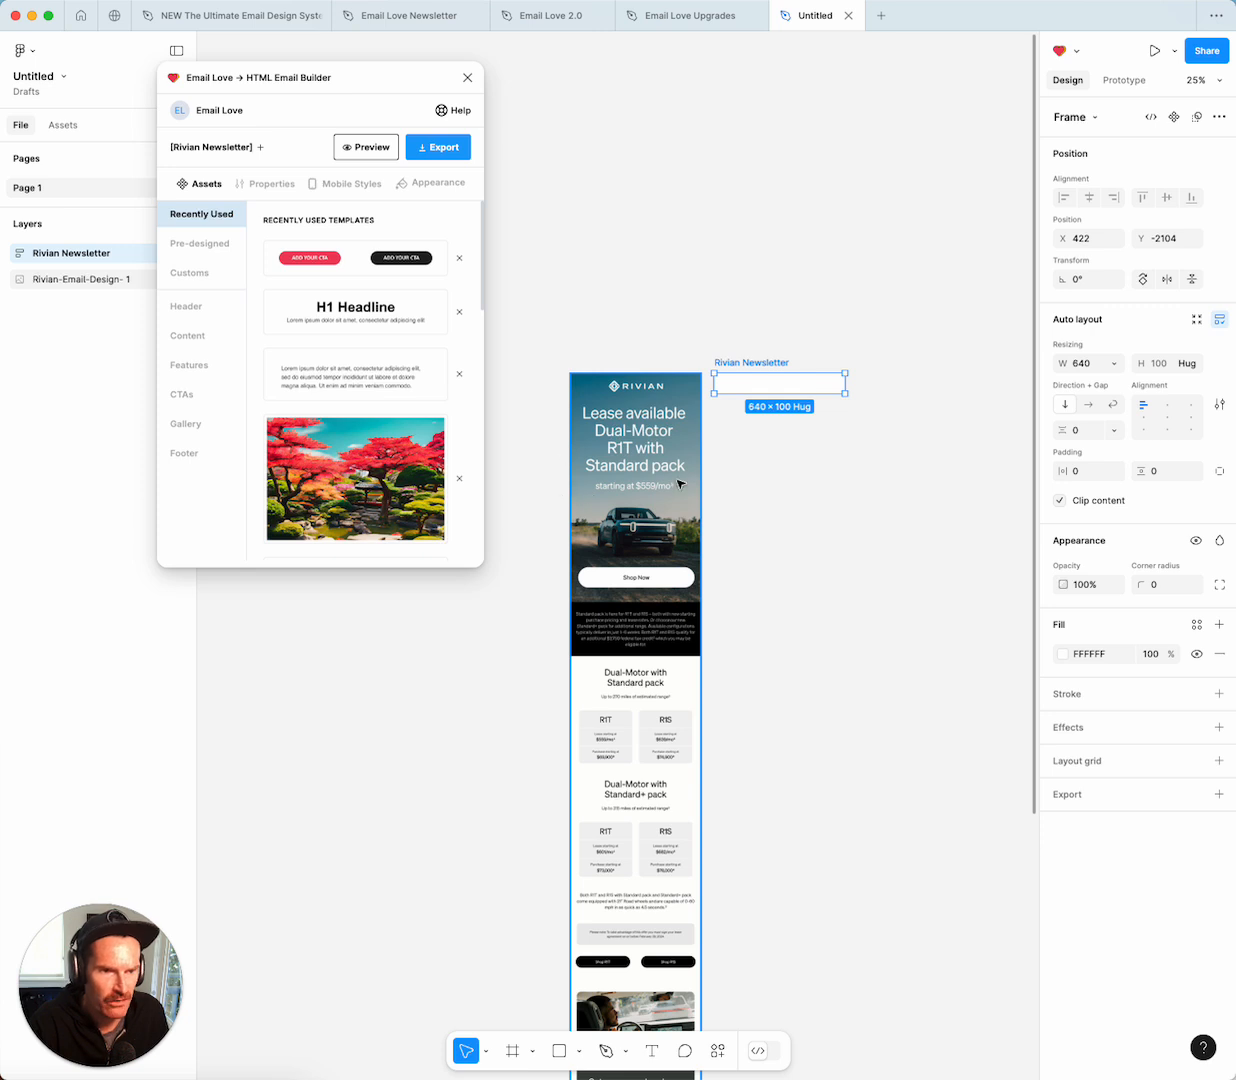
# Insert the garden image template, making the frame 640 × 450, and open the mj-image fill settings.
pyautogui.click(322, 467)
pyautogui.click(745, 408)
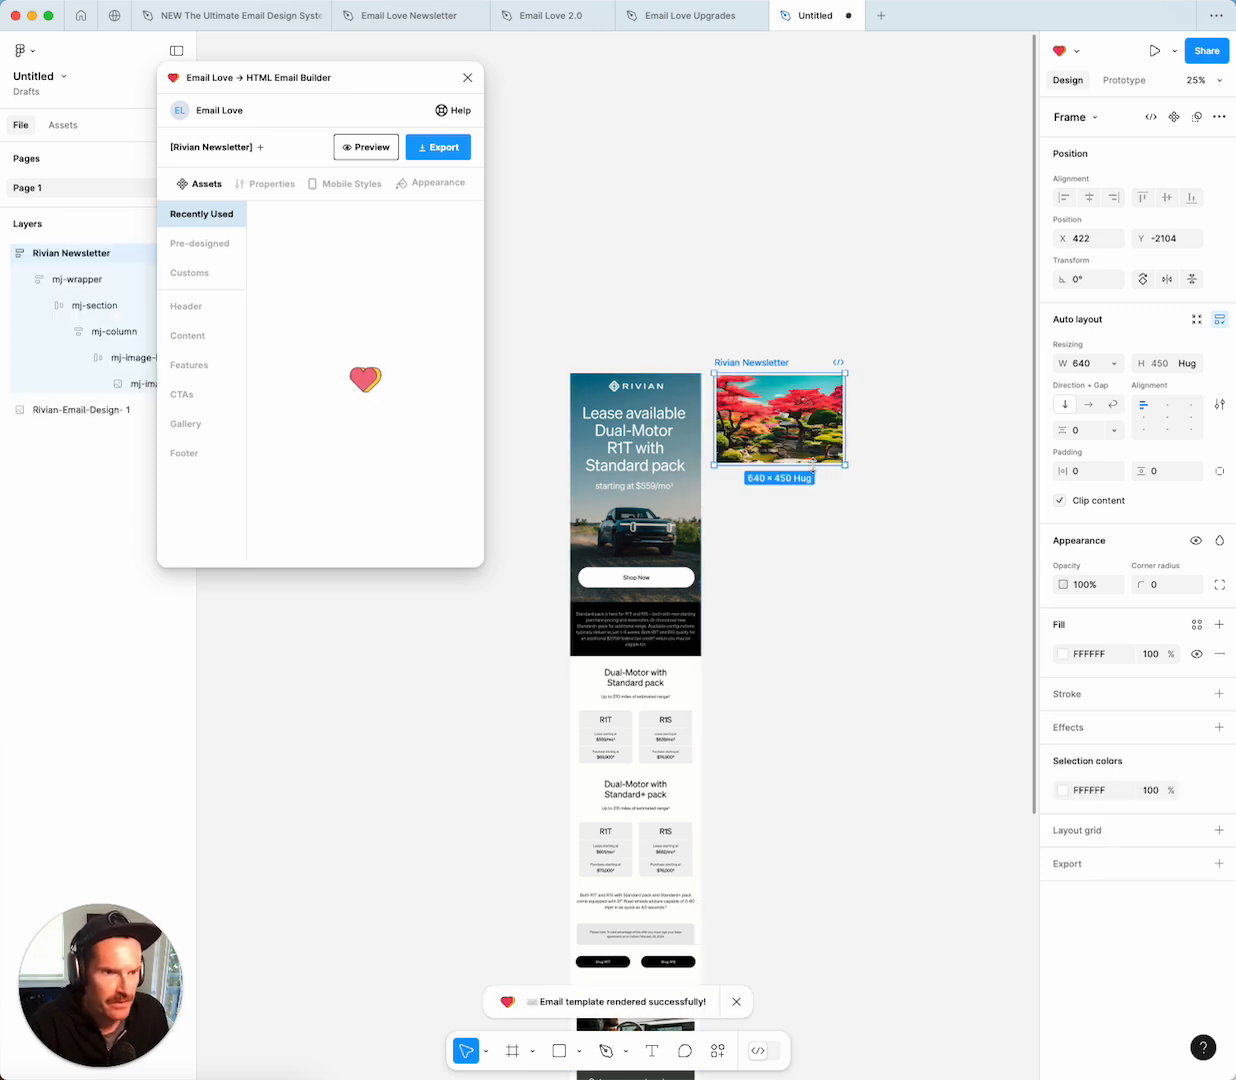
pyautogui.doubleClick(762, 408)
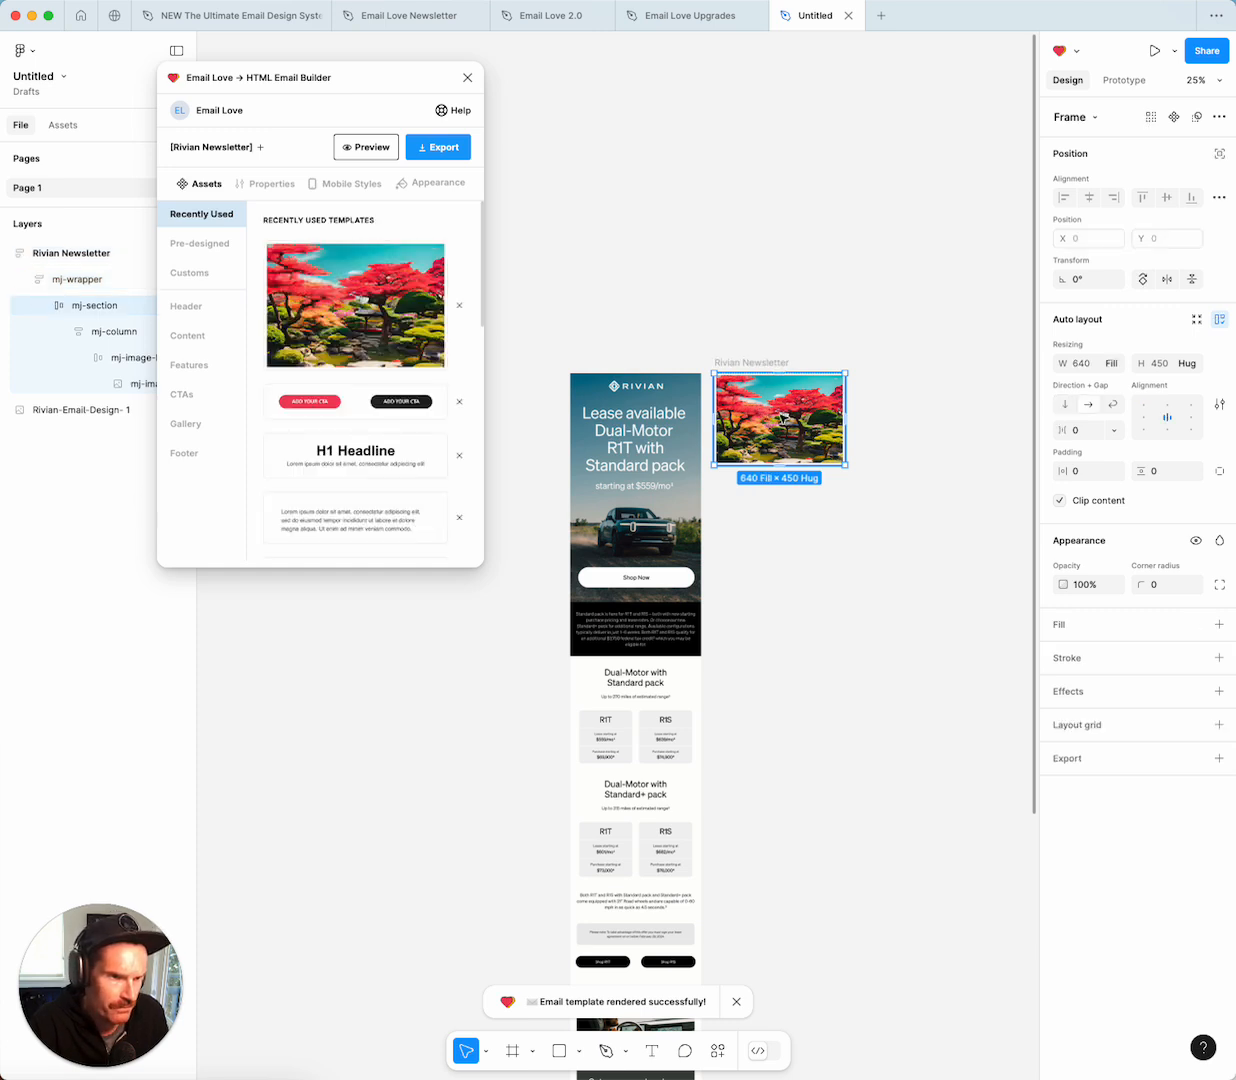
pyautogui.click(124, 384)
pyautogui.click(1062, 517)
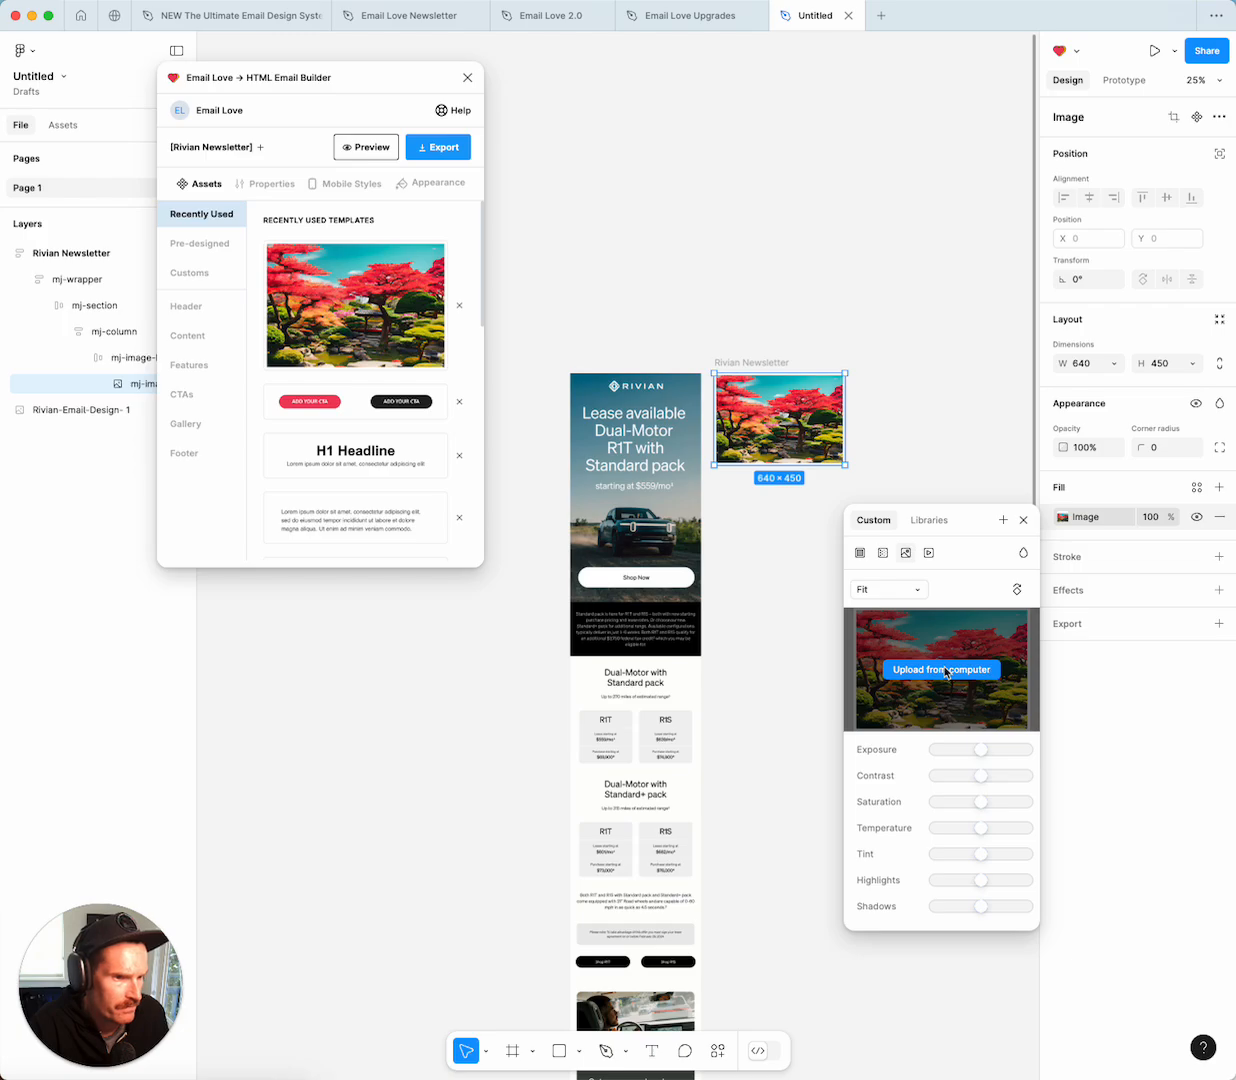
# Swap in the Desktop Rivian image with Fill scaling and stretch the block to 640 × 806.
pyautogui.click(950, 675)
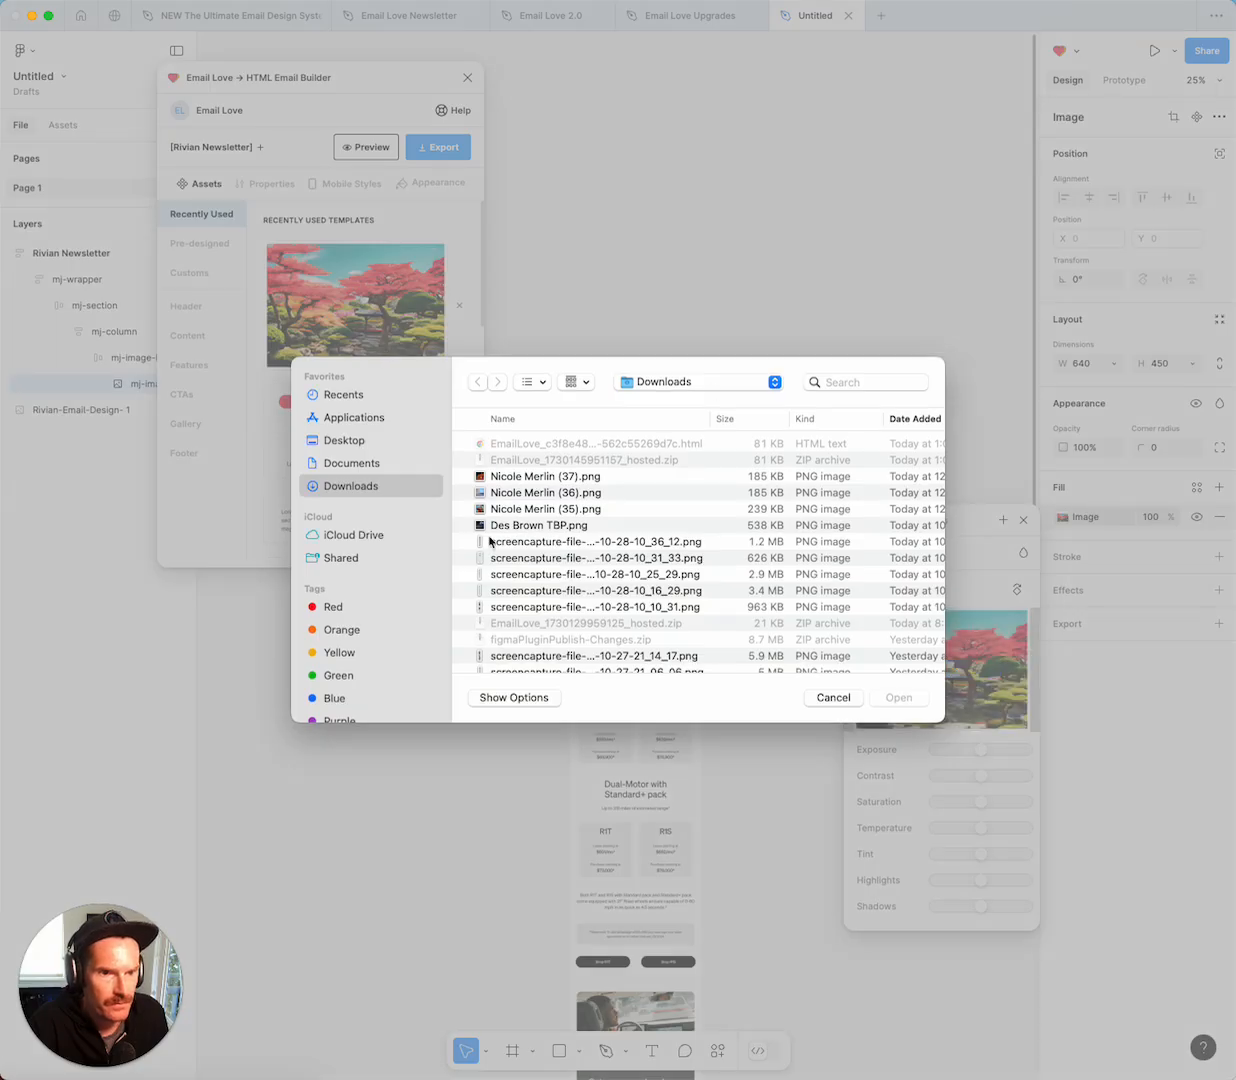
pyautogui.click(353, 442)
pyautogui.doubleClick(503, 542)
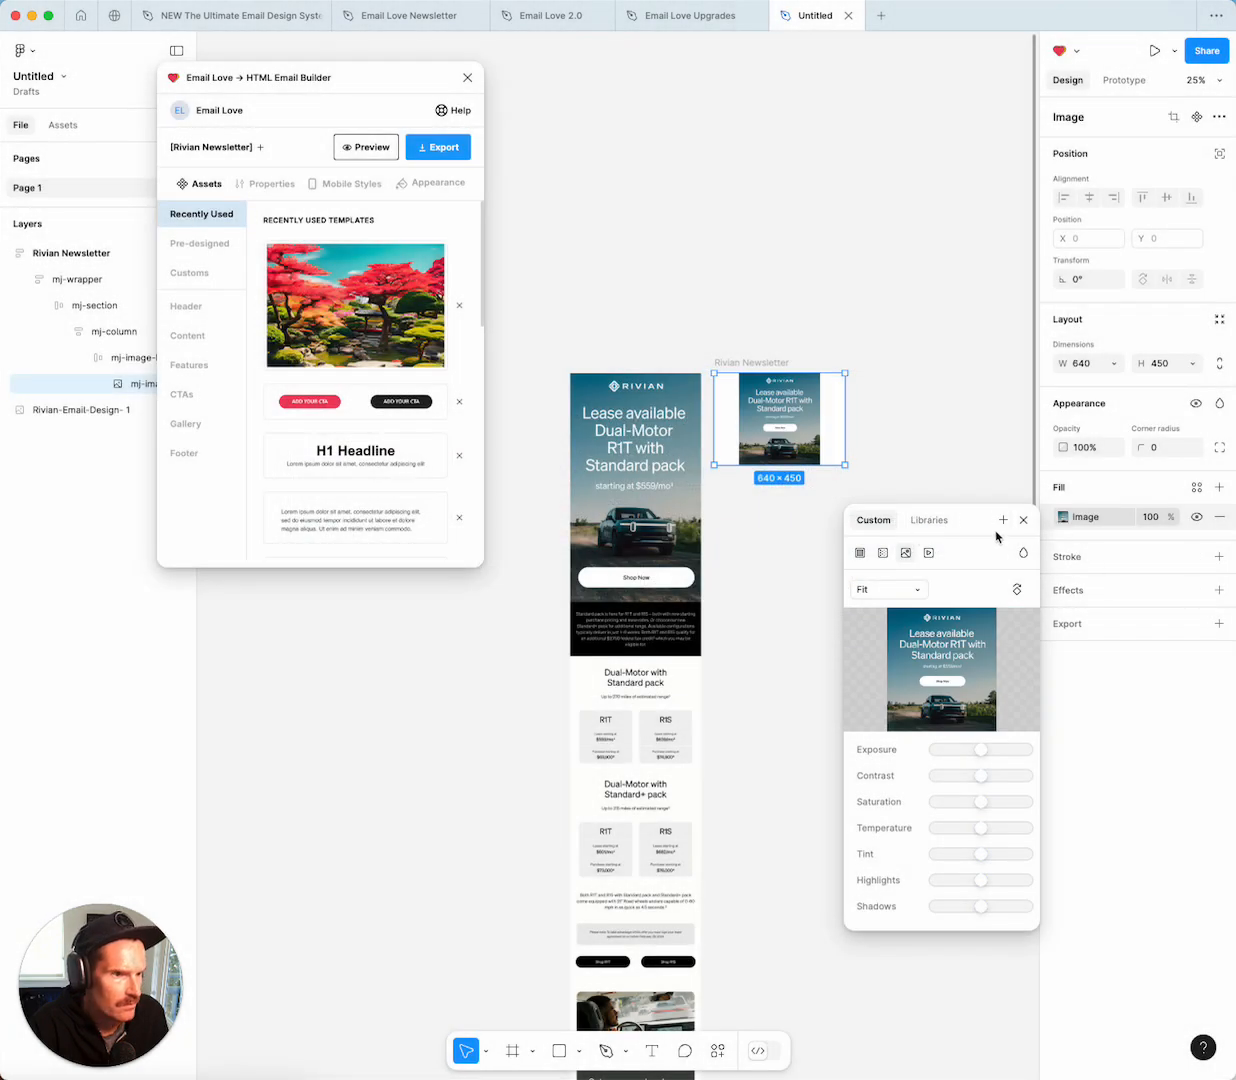
pyautogui.click(891, 590)
pyautogui.click(878, 570)
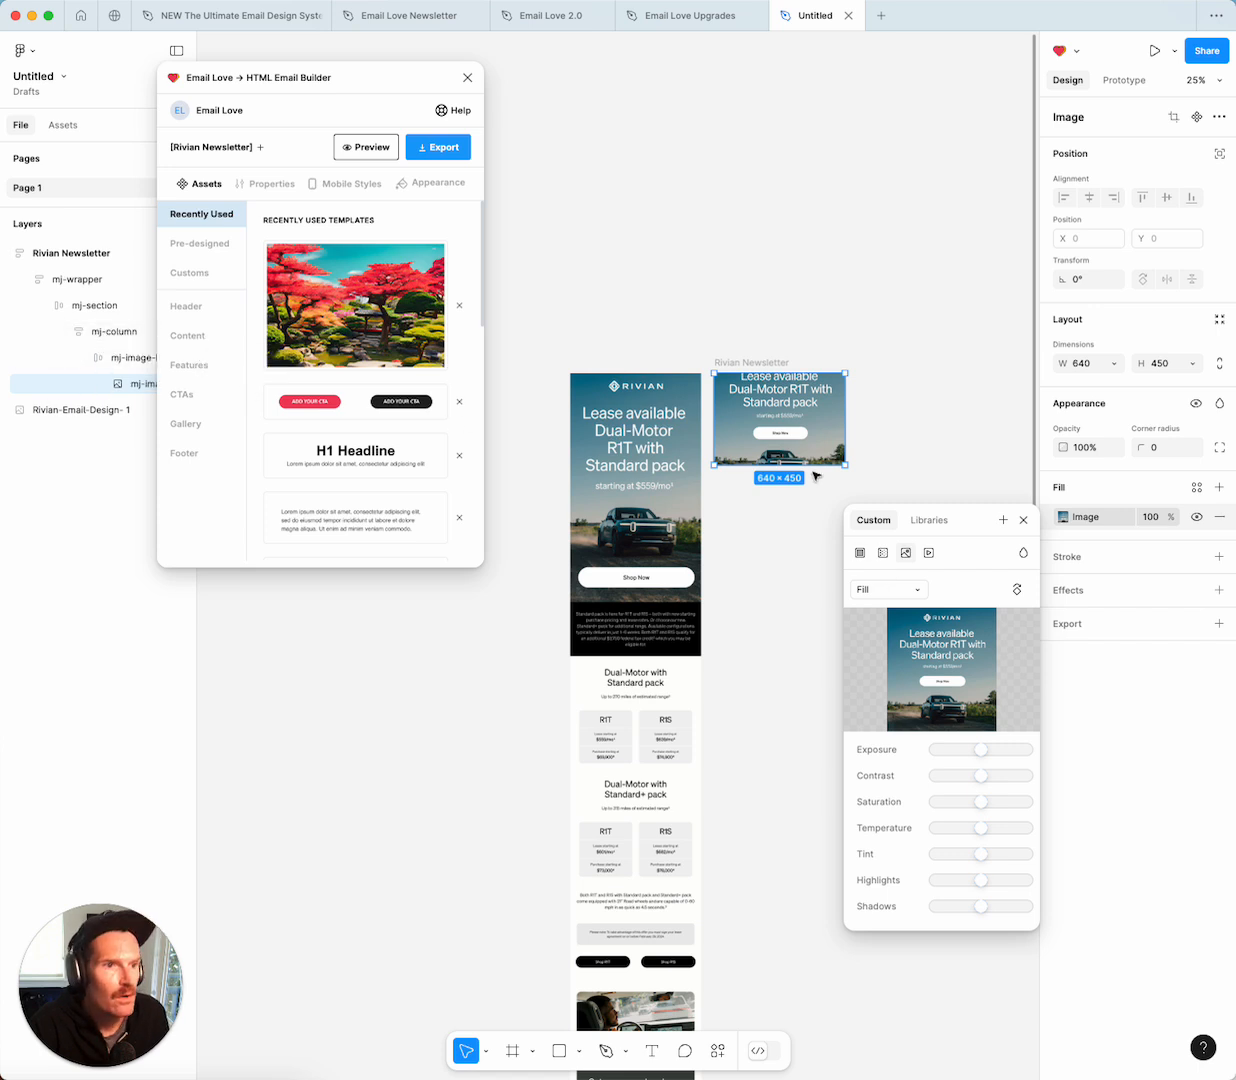
pyautogui.moveTo(812, 466)
pyautogui.mouseDown()
pyautogui.moveTo(812, 538)
pyautogui.moveTo(811, 500)
pyautogui.mouseUp()
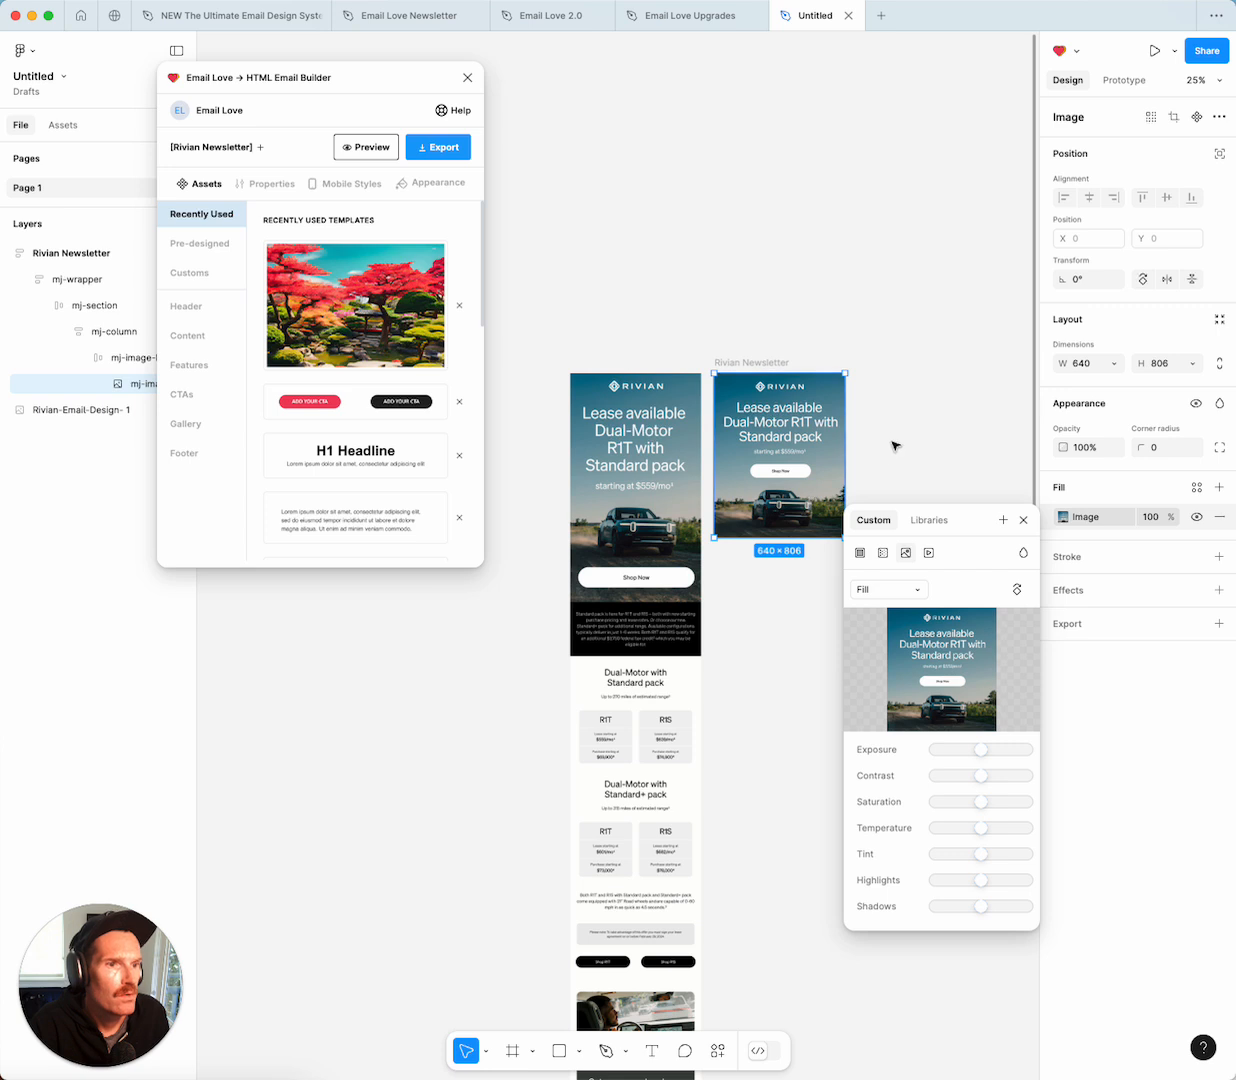
pyautogui.click(1023, 520)
pyautogui.click(930, 452)
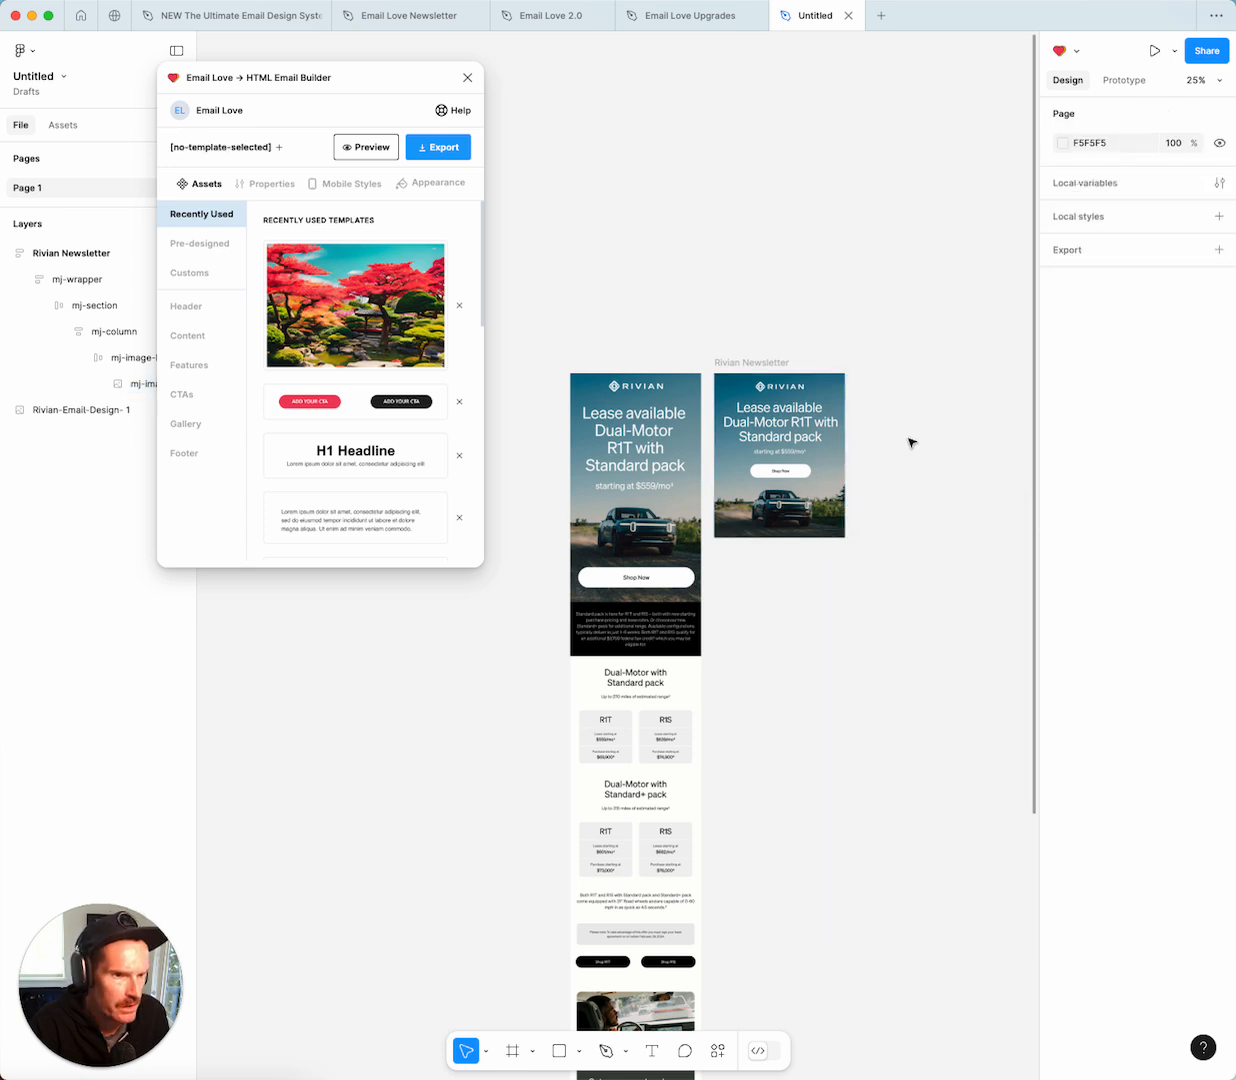
pyautogui.click(740, 364)
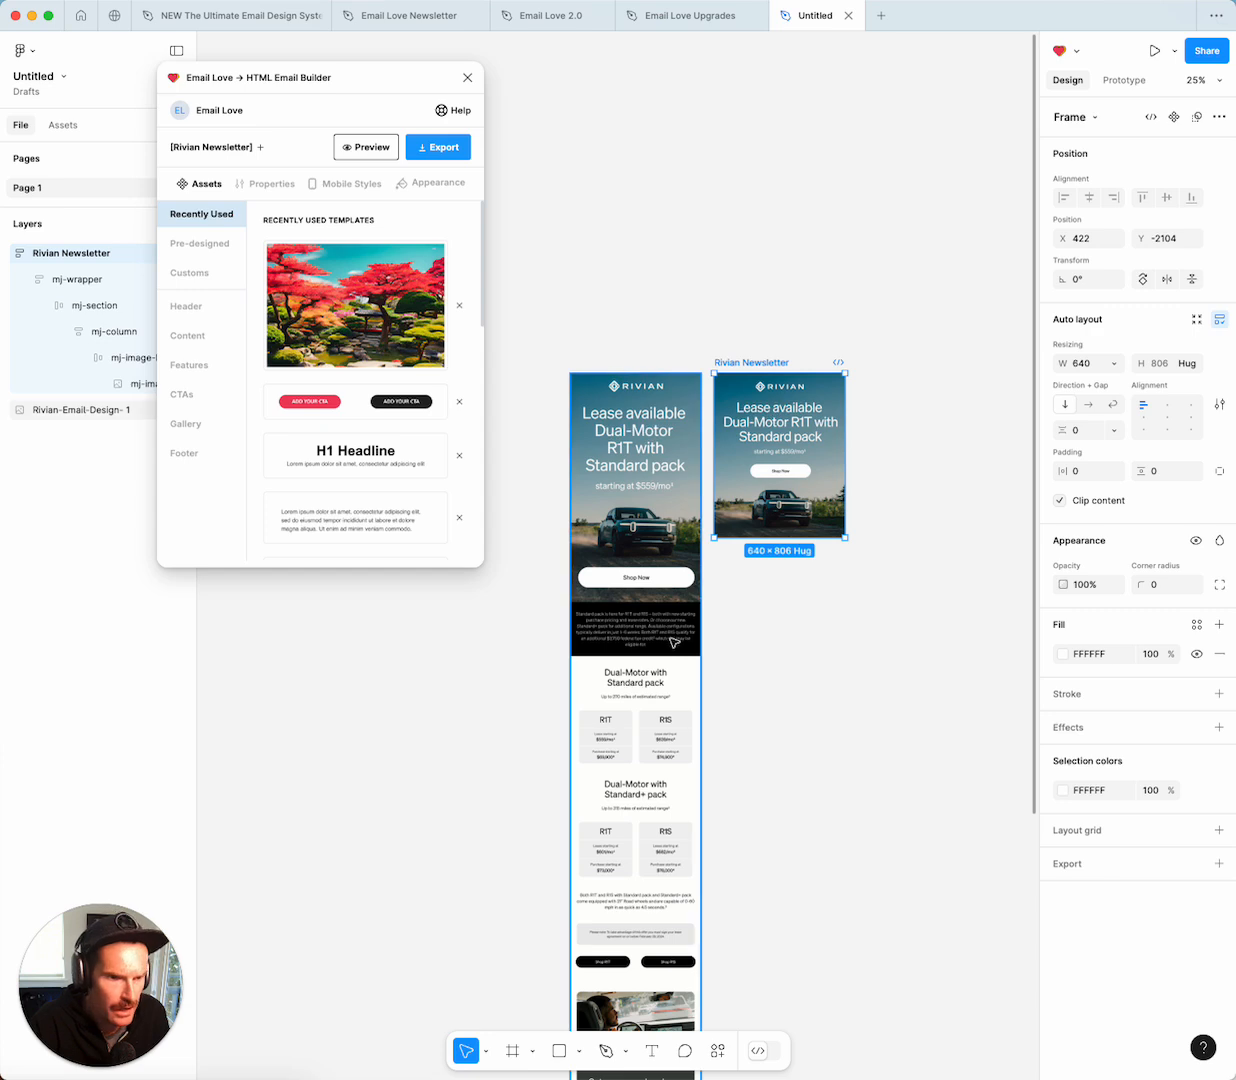
# Zoom to 50% and insert the Lorem ipsum paragraph template below the car photo.
pyautogui.press('super+equal')
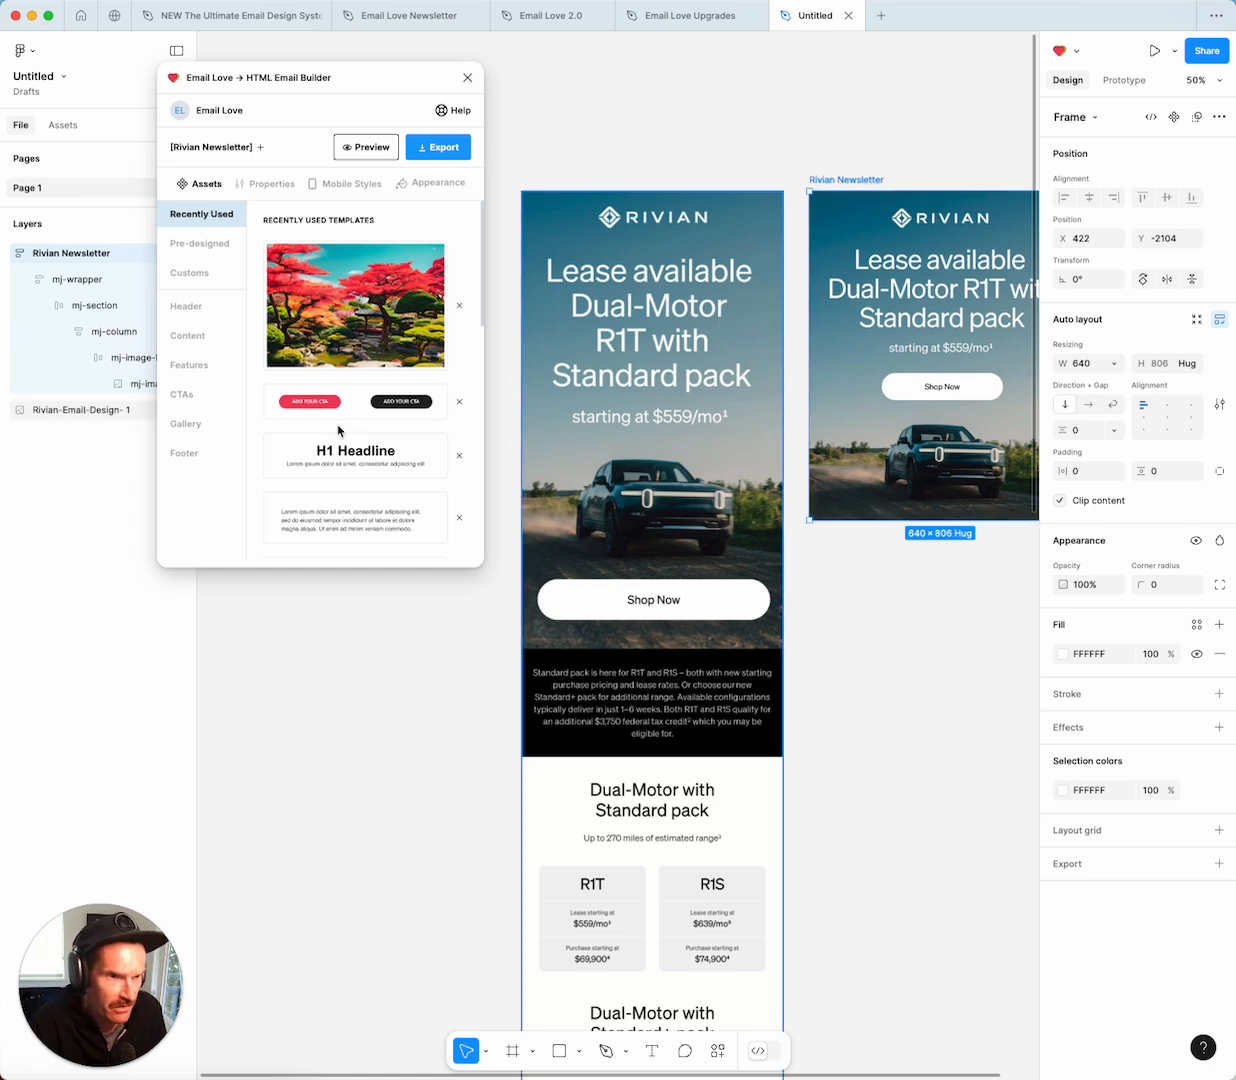
pyautogui.scroll(-2, 339, 434)
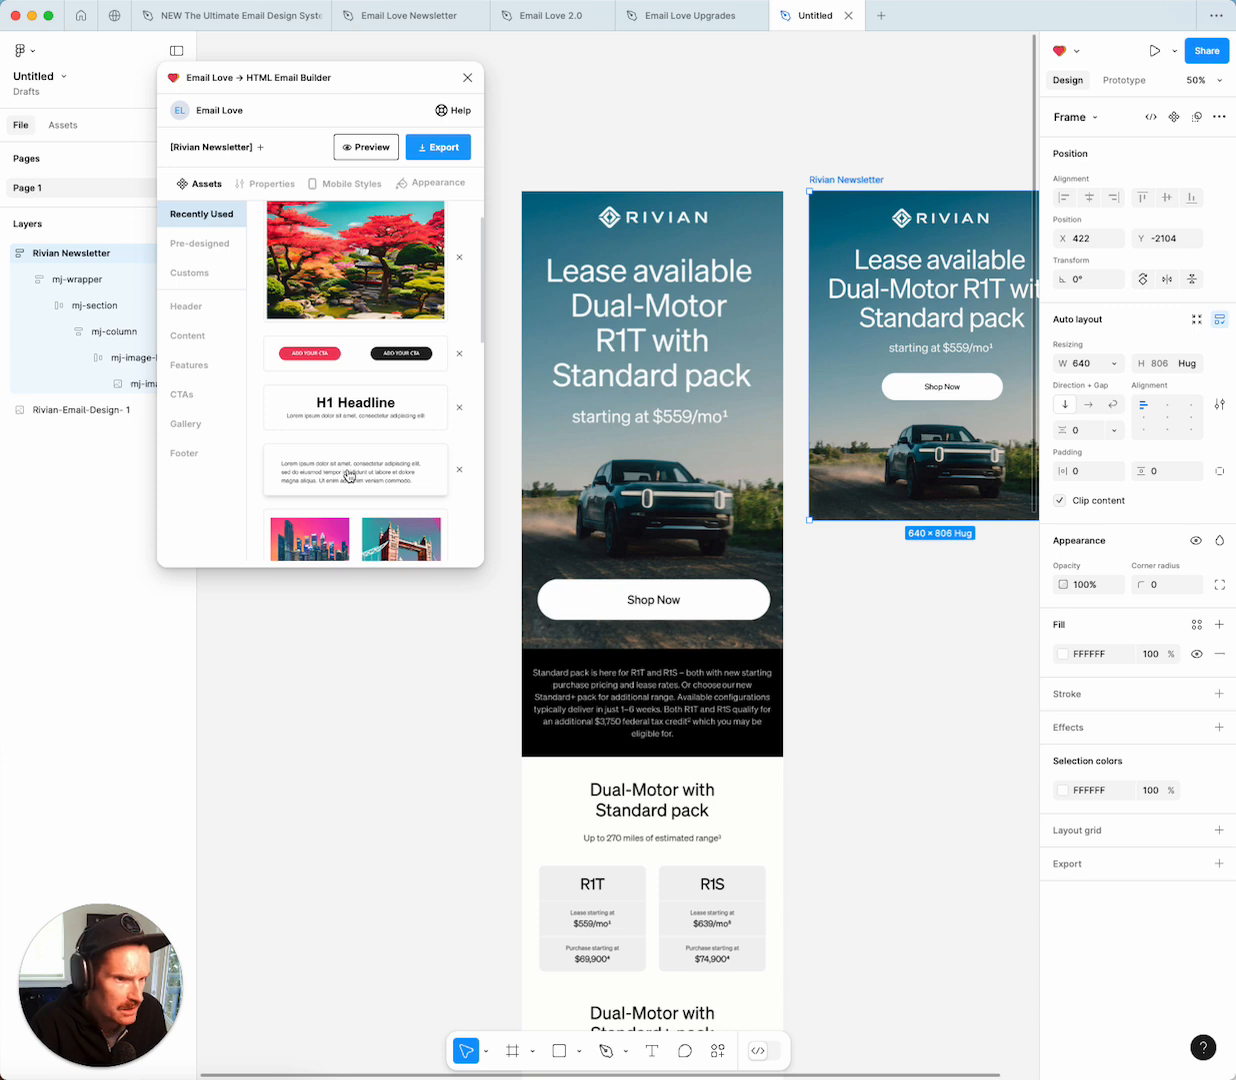
pyautogui.click(349, 475)
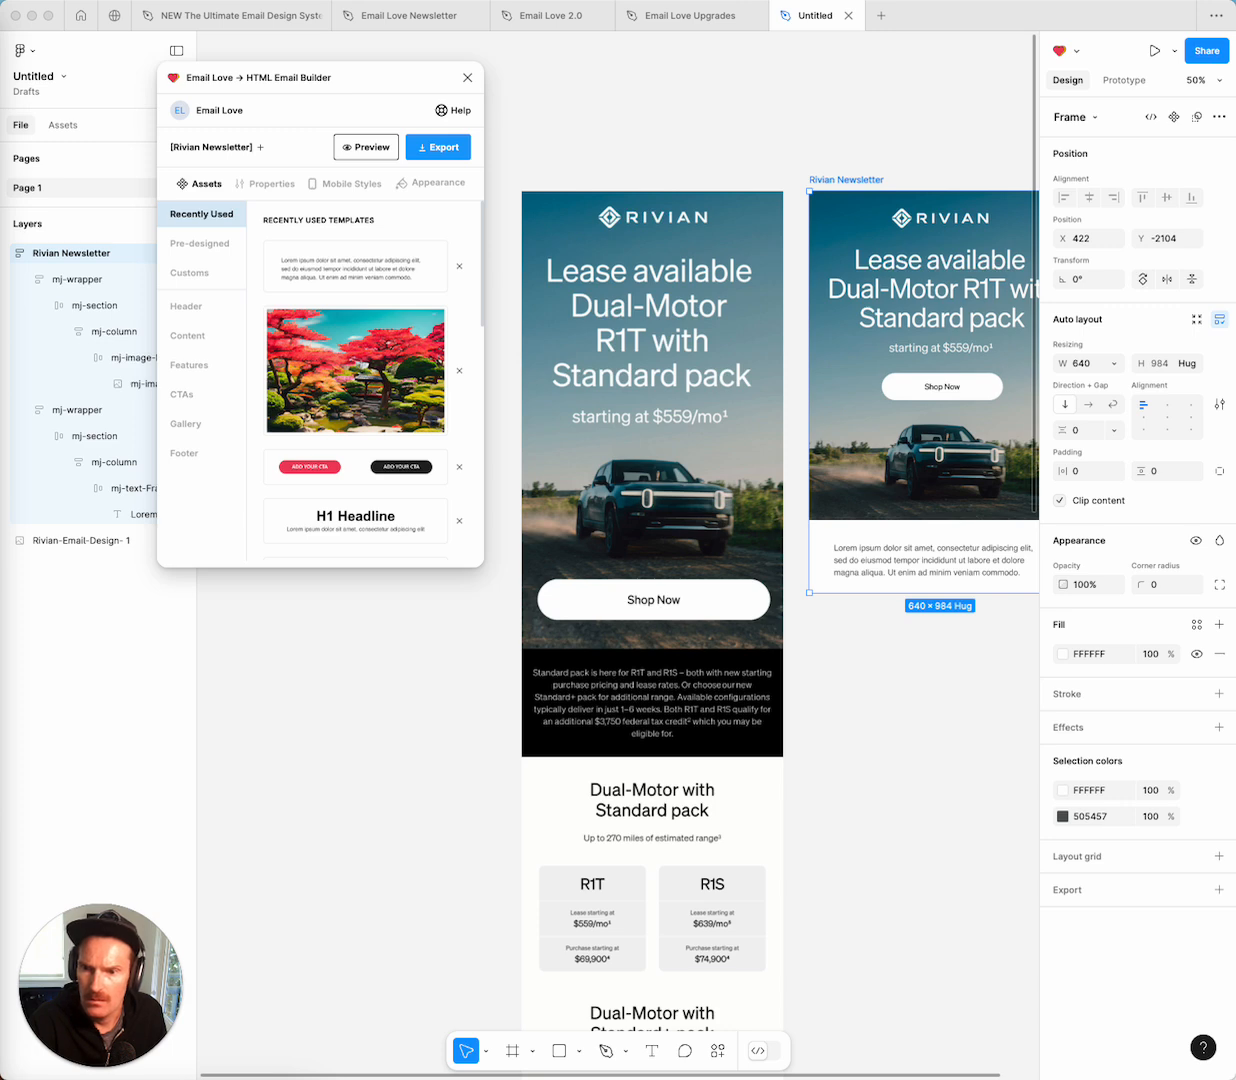
# Replace the Lorem ipsum placeholder with the pasted Standard pack paragraph.
pyautogui.click(907, 566)
pyautogui.click(907, 560)
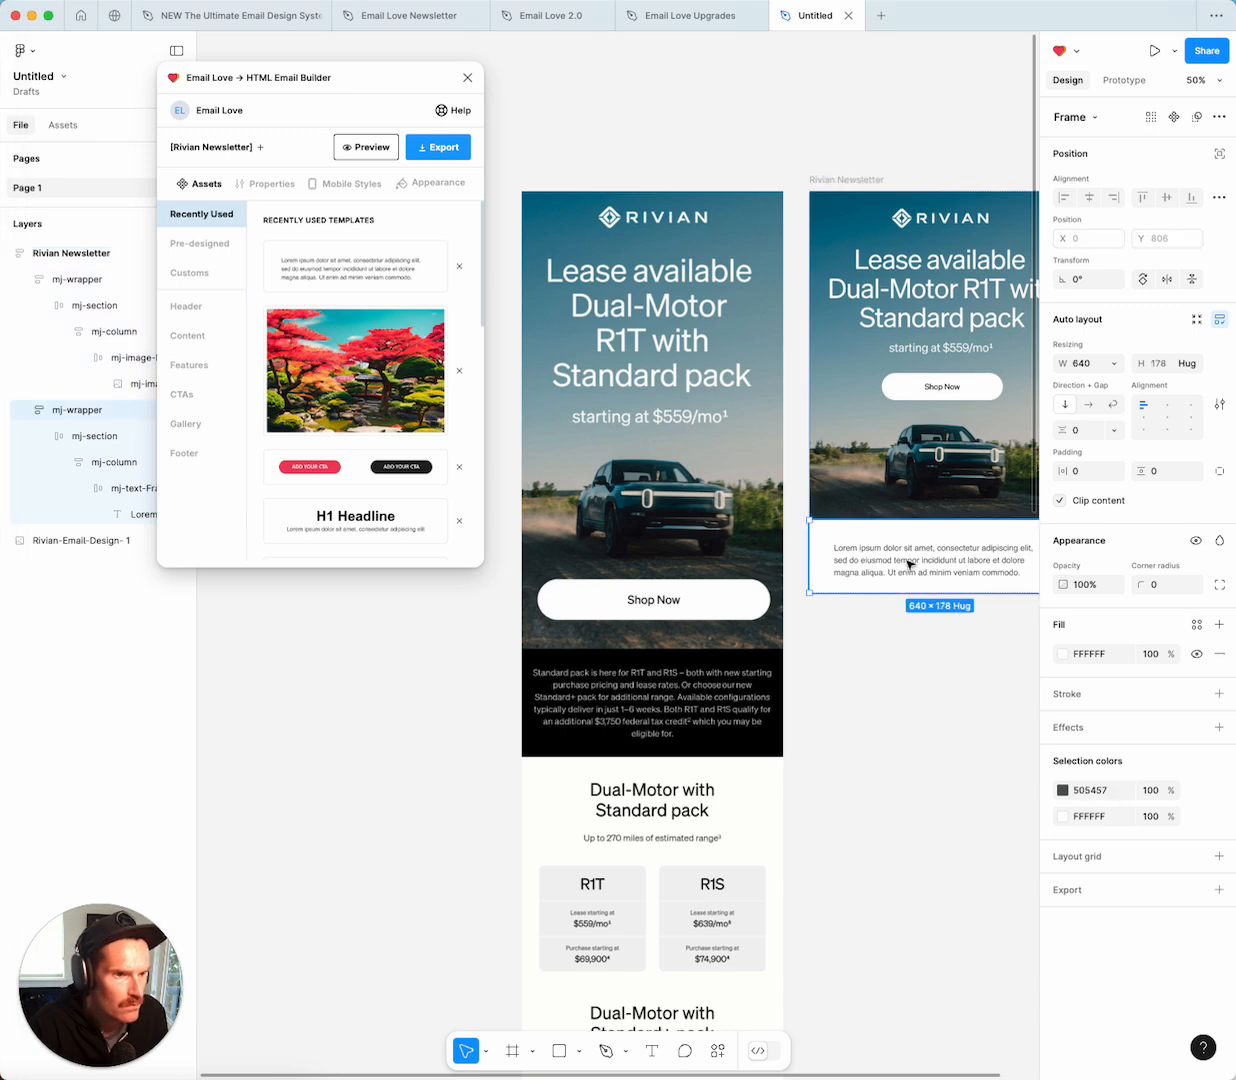
pyautogui.keyDown('super'); pyautogui.click(907, 560); pyautogui.keyUp('super')
pyautogui.doubleClick(907, 561)
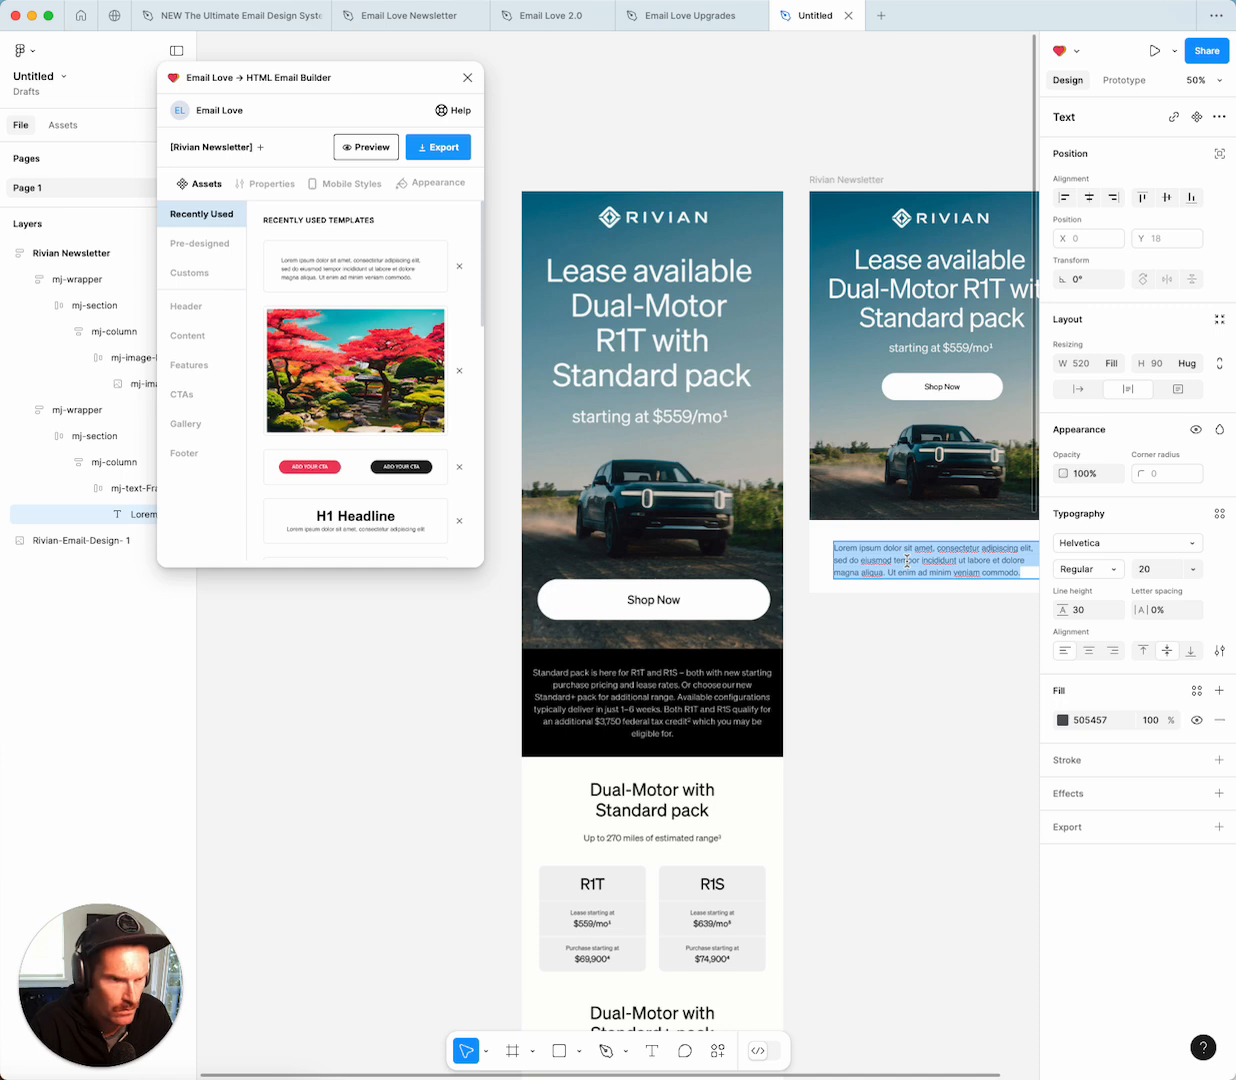
pyautogui.write('Standard pack is here for R1T and R1S – both with new starting purchase pricing and lease rates. Or choose our new Standard+ pack for additional range. Available configurations typically deliver in just 1–6 weeks. Both R1T and R1S qualify for an additional $3,750 federal tax credit2 which you may be eligible for.')
# Centre-align the paragraph with font size 22 and line height 32.
pyautogui.hscroll(3, 907, 561)
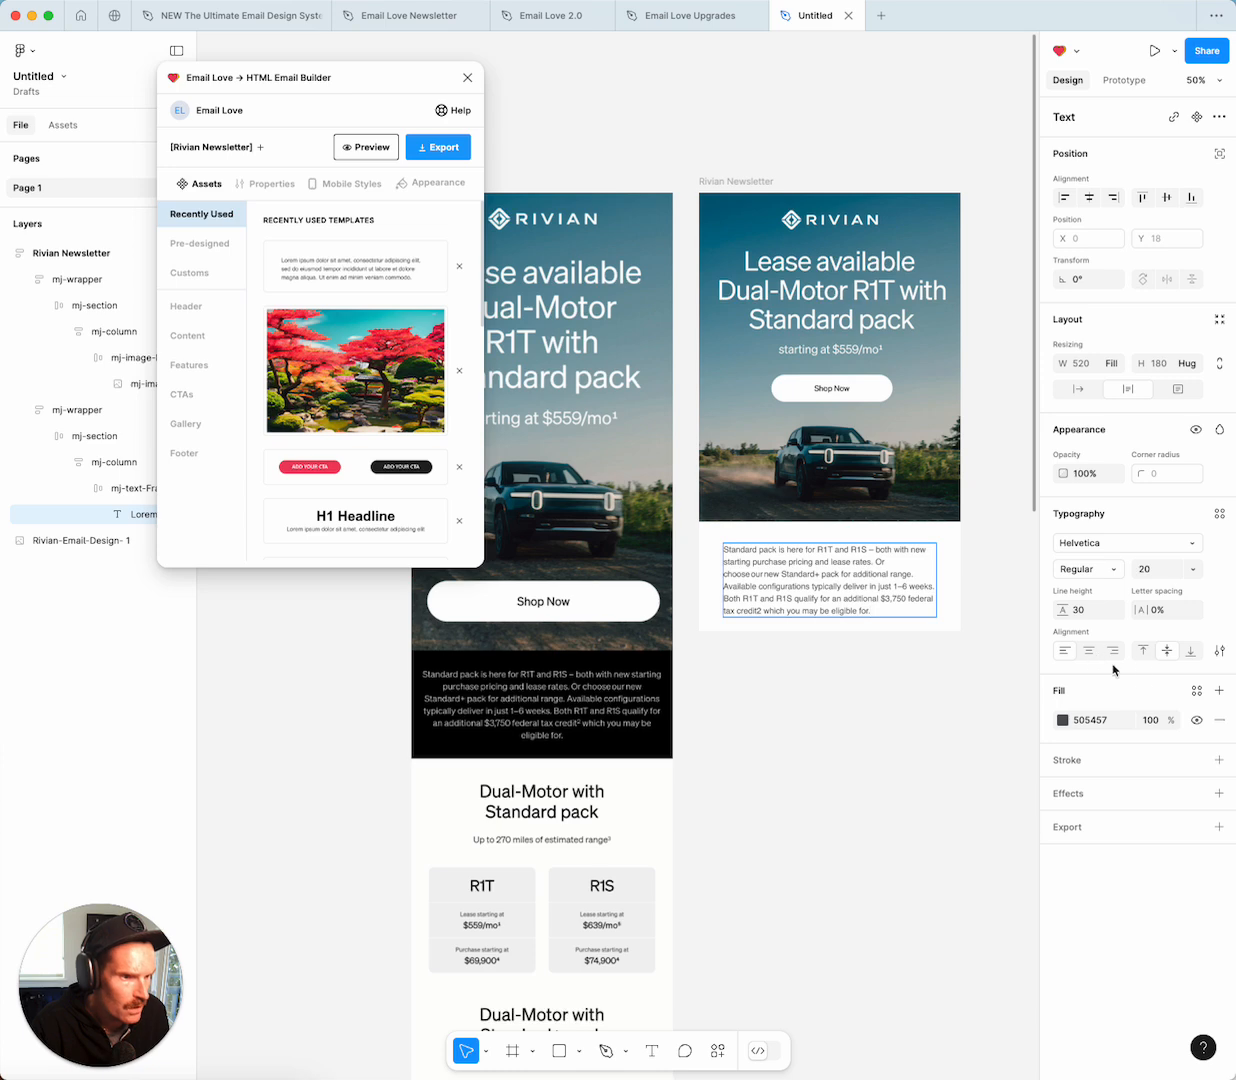
pyautogui.press('super+a')
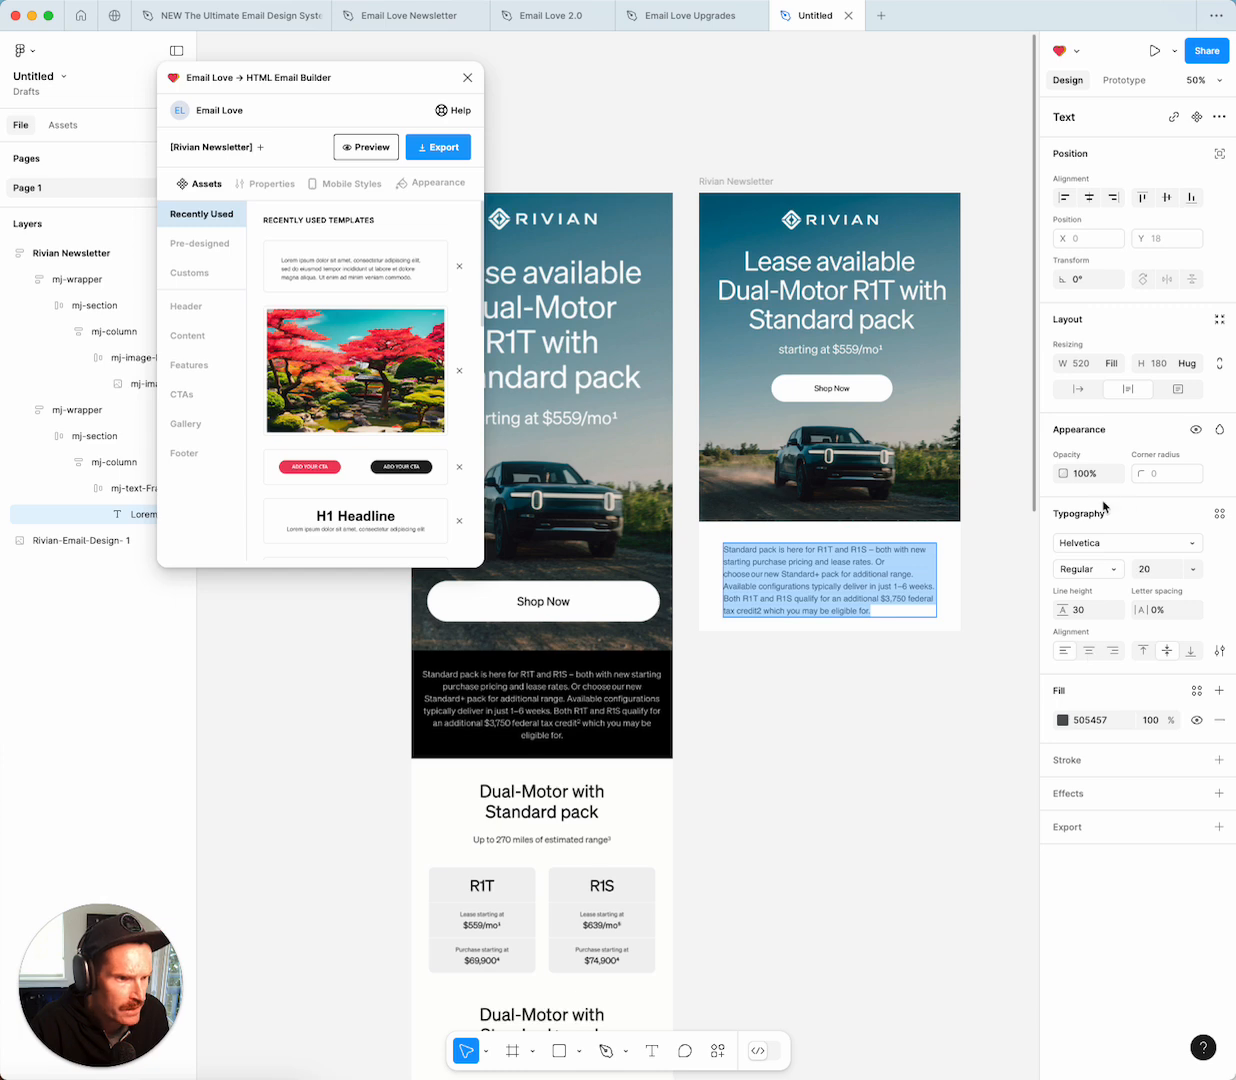
pyautogui.click(1090, 652)
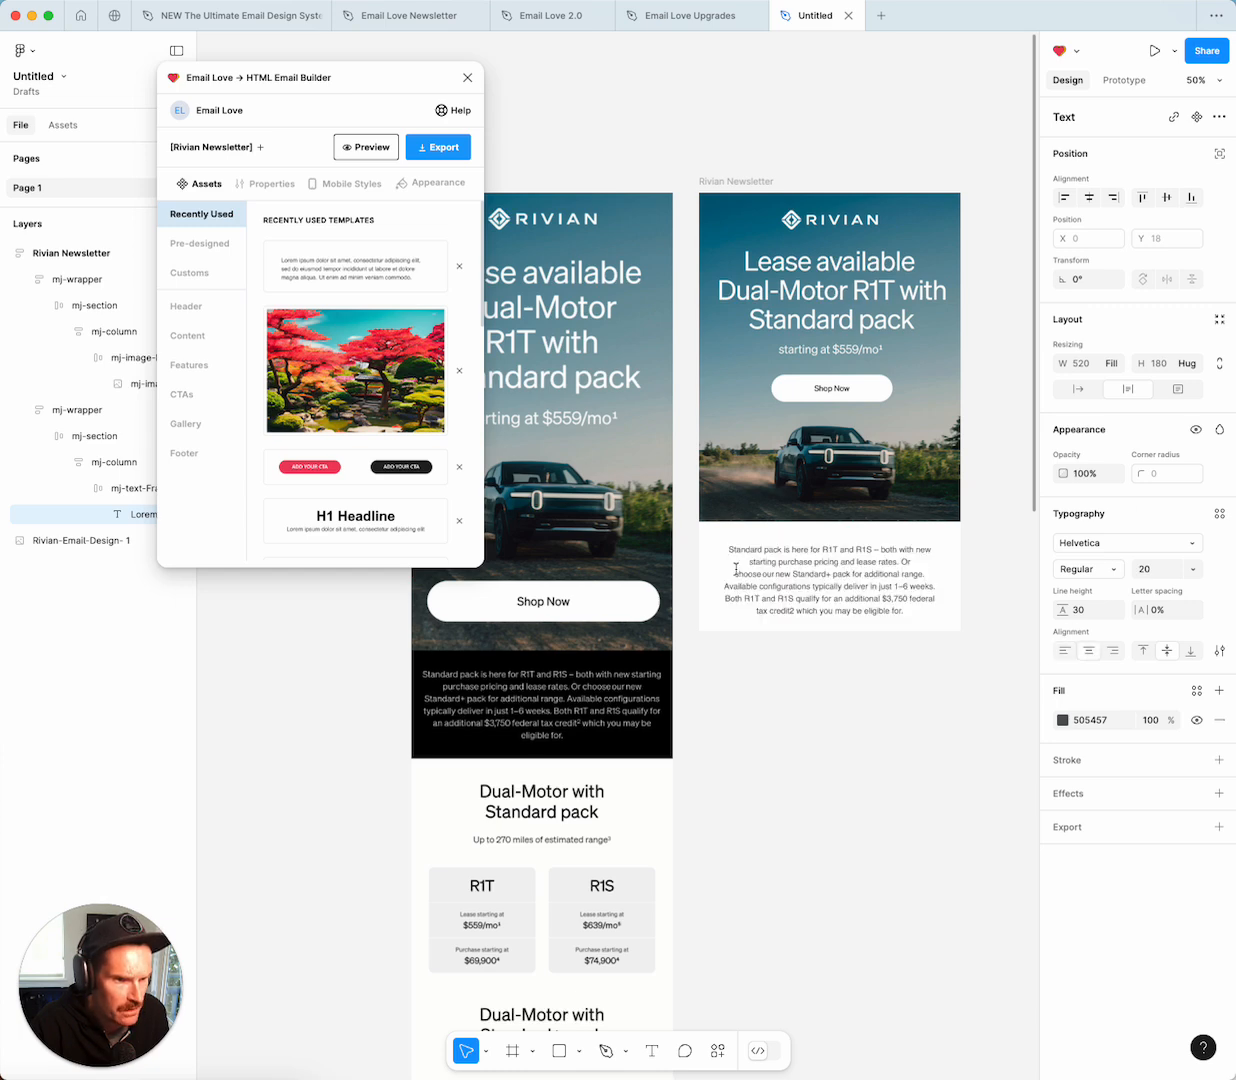
pyautogui.click(1160, 568)
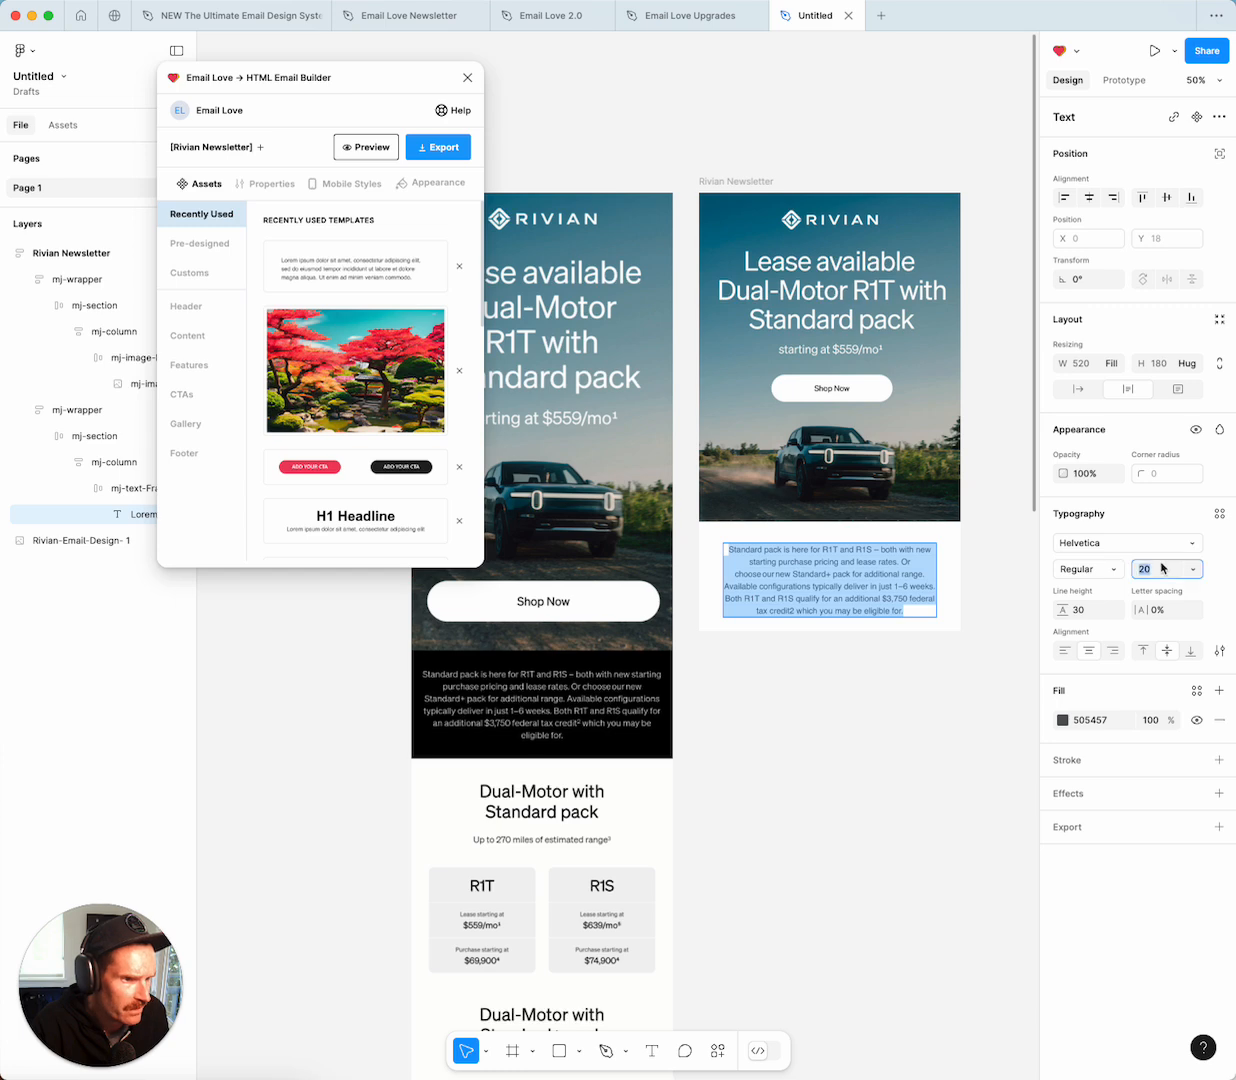
pyautogui.write('22')
pyautogui.press('Return')
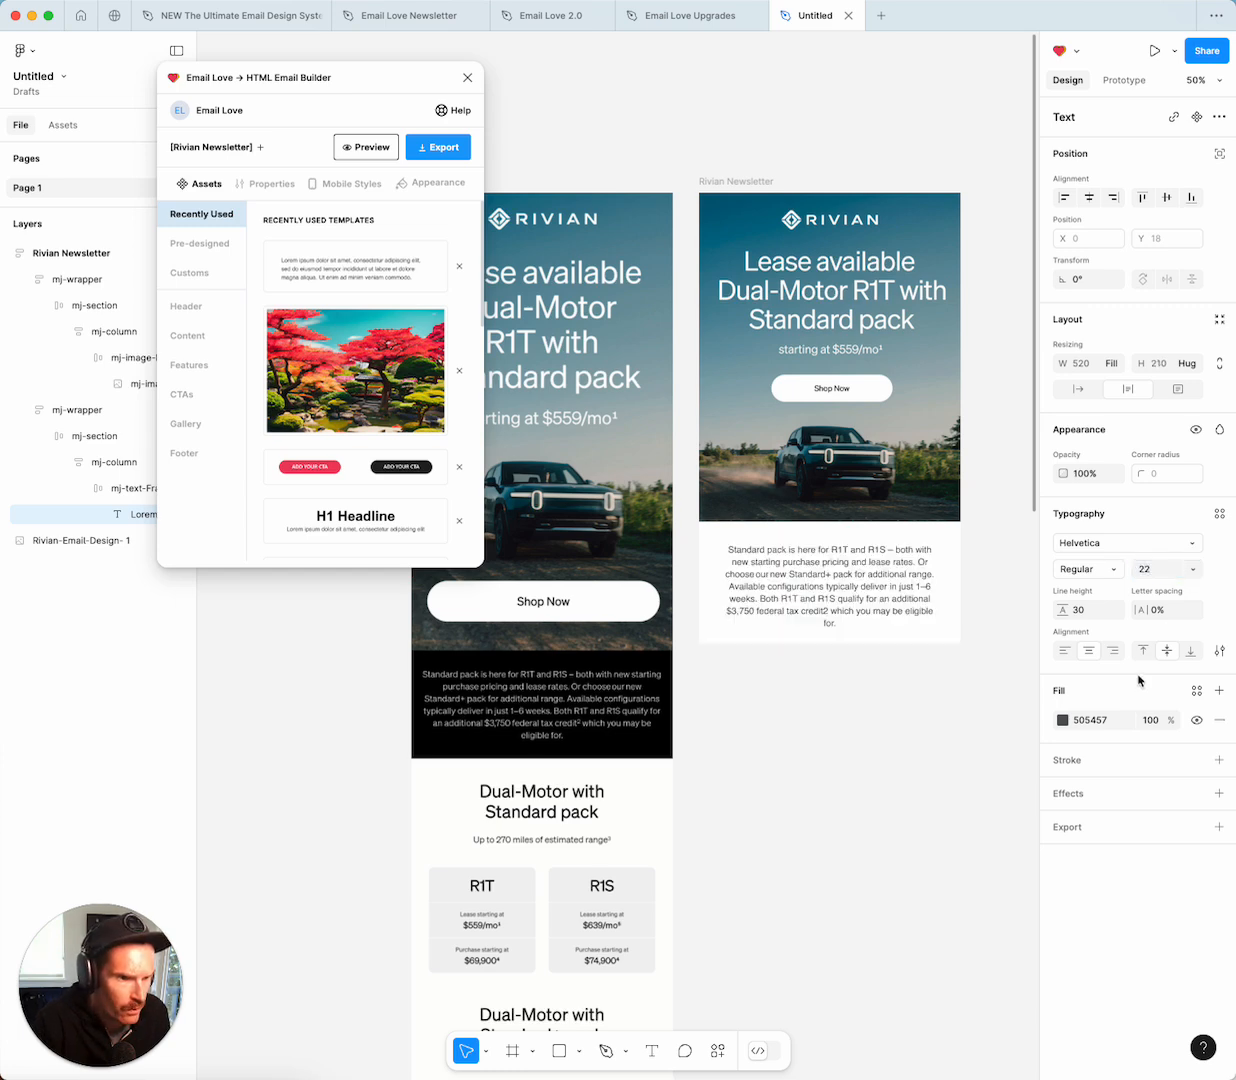
pyautogui.click(1087, 613)
pyautogui.write('3')
pyautogui.press('Return')
pyautogui.click(889, 701)
pyautogui.click(889, 701)
# Set the paragraph's mj-text-Frame top padding to 0.
pyautogui.doubleClick(779, 581)
pyautogui.doubleClick(779, 581)
pyautogui.doubleClick(779, 581)
pyautogui.doubleClick(779, 581)
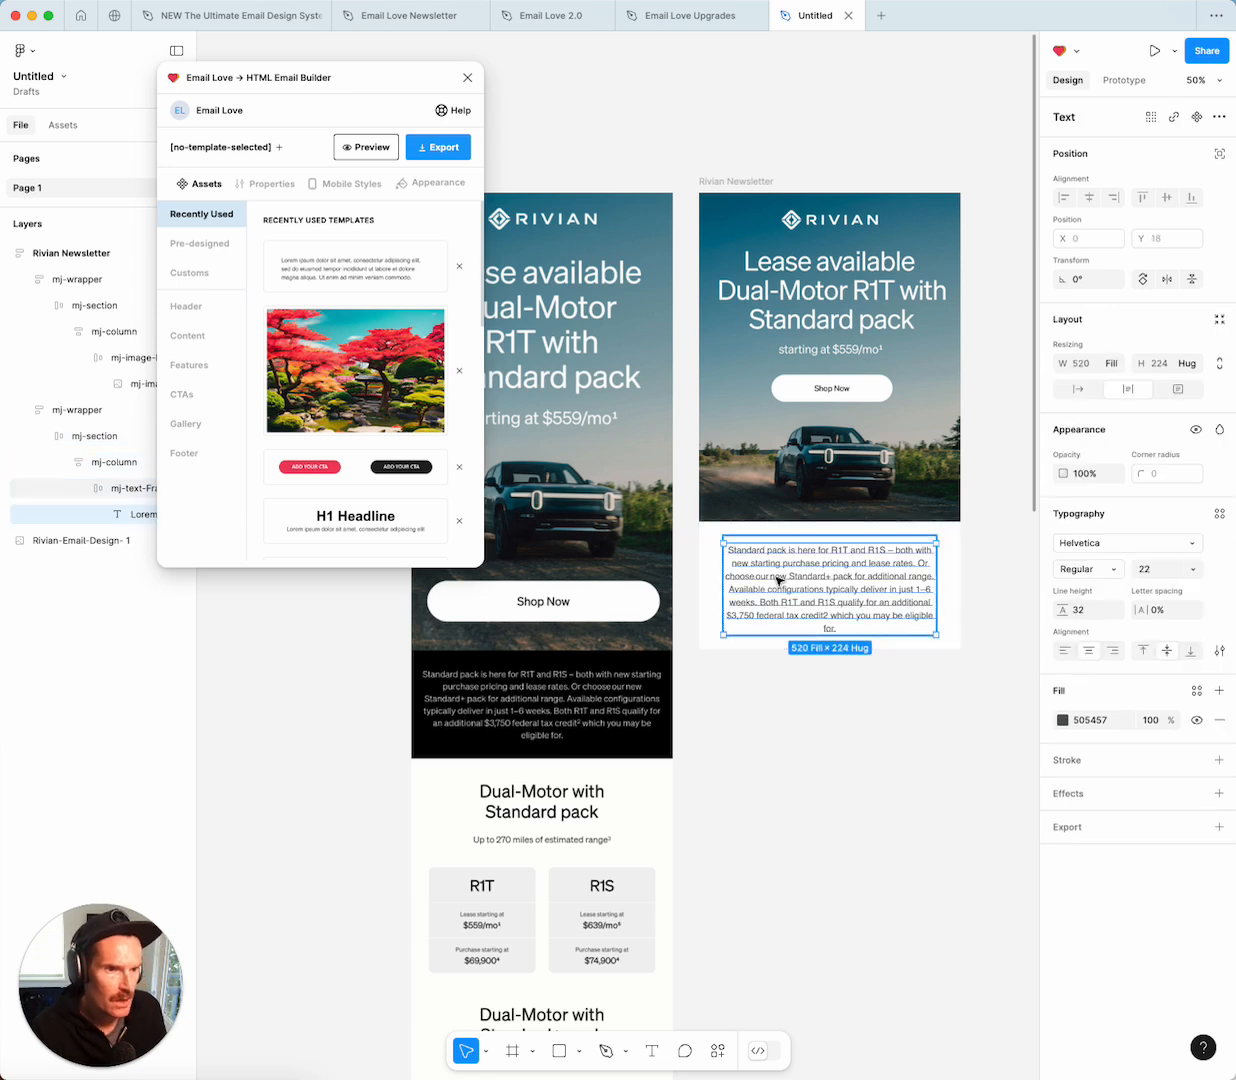
pyautogui.click(125, 488)
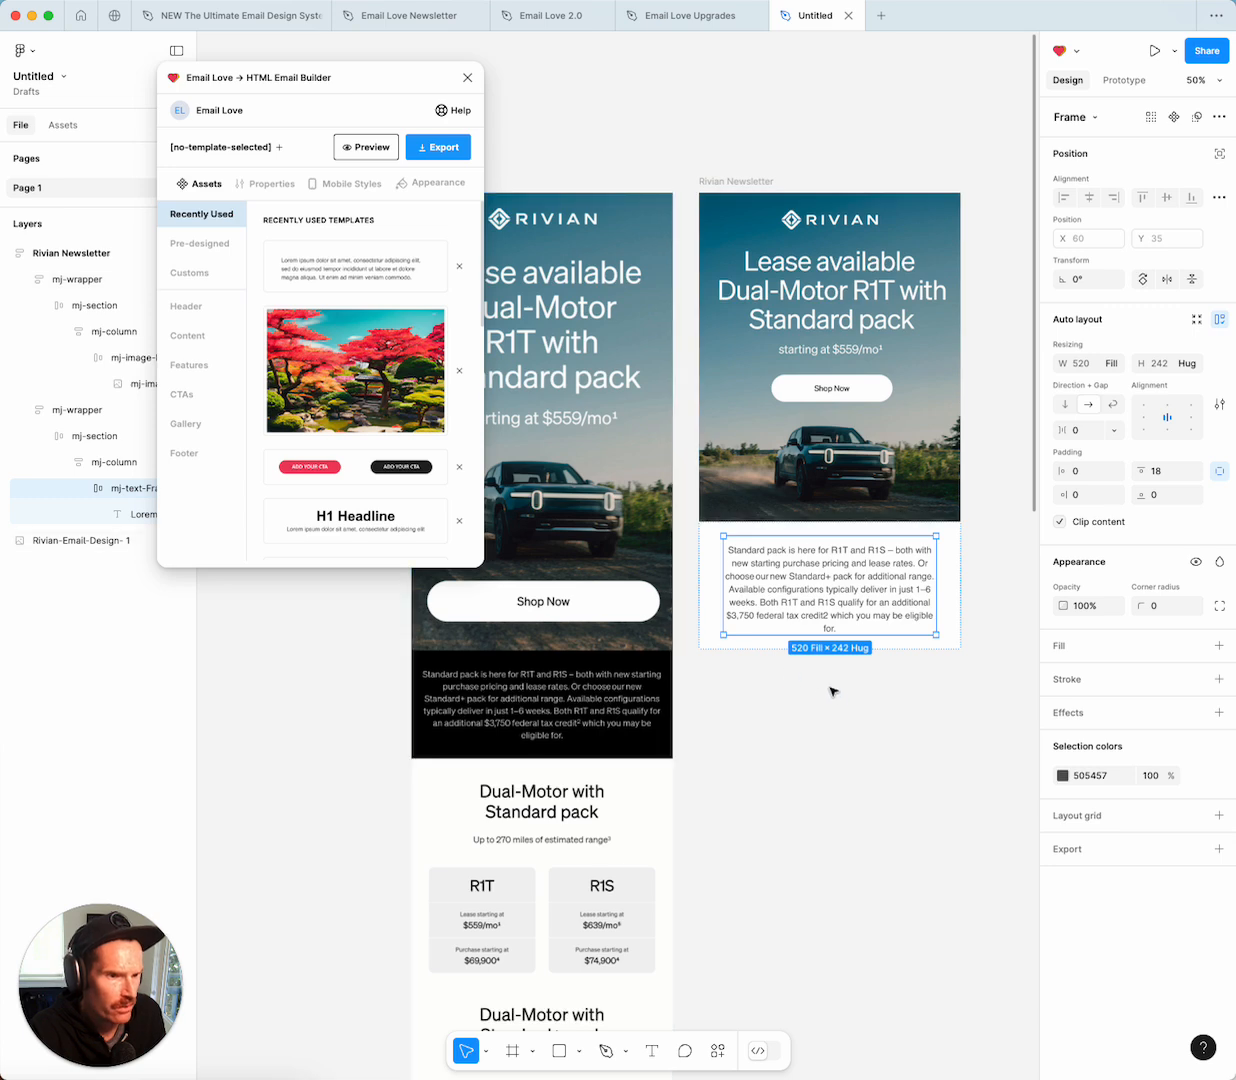
pyautogui.click(1158, 473)
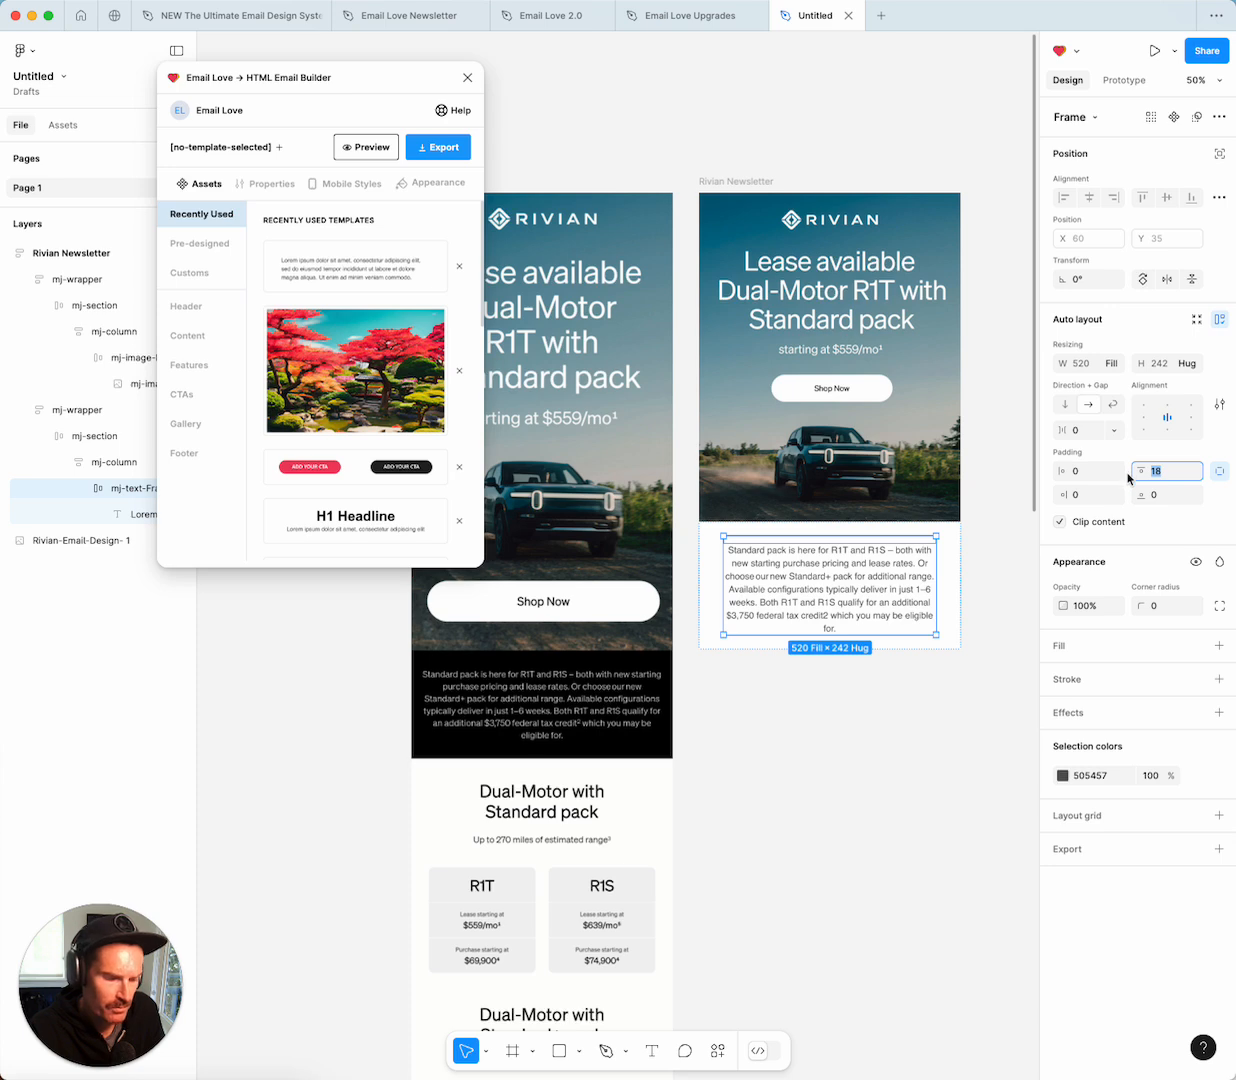
pyautogui.write('0')
pyautogui.press('Return')
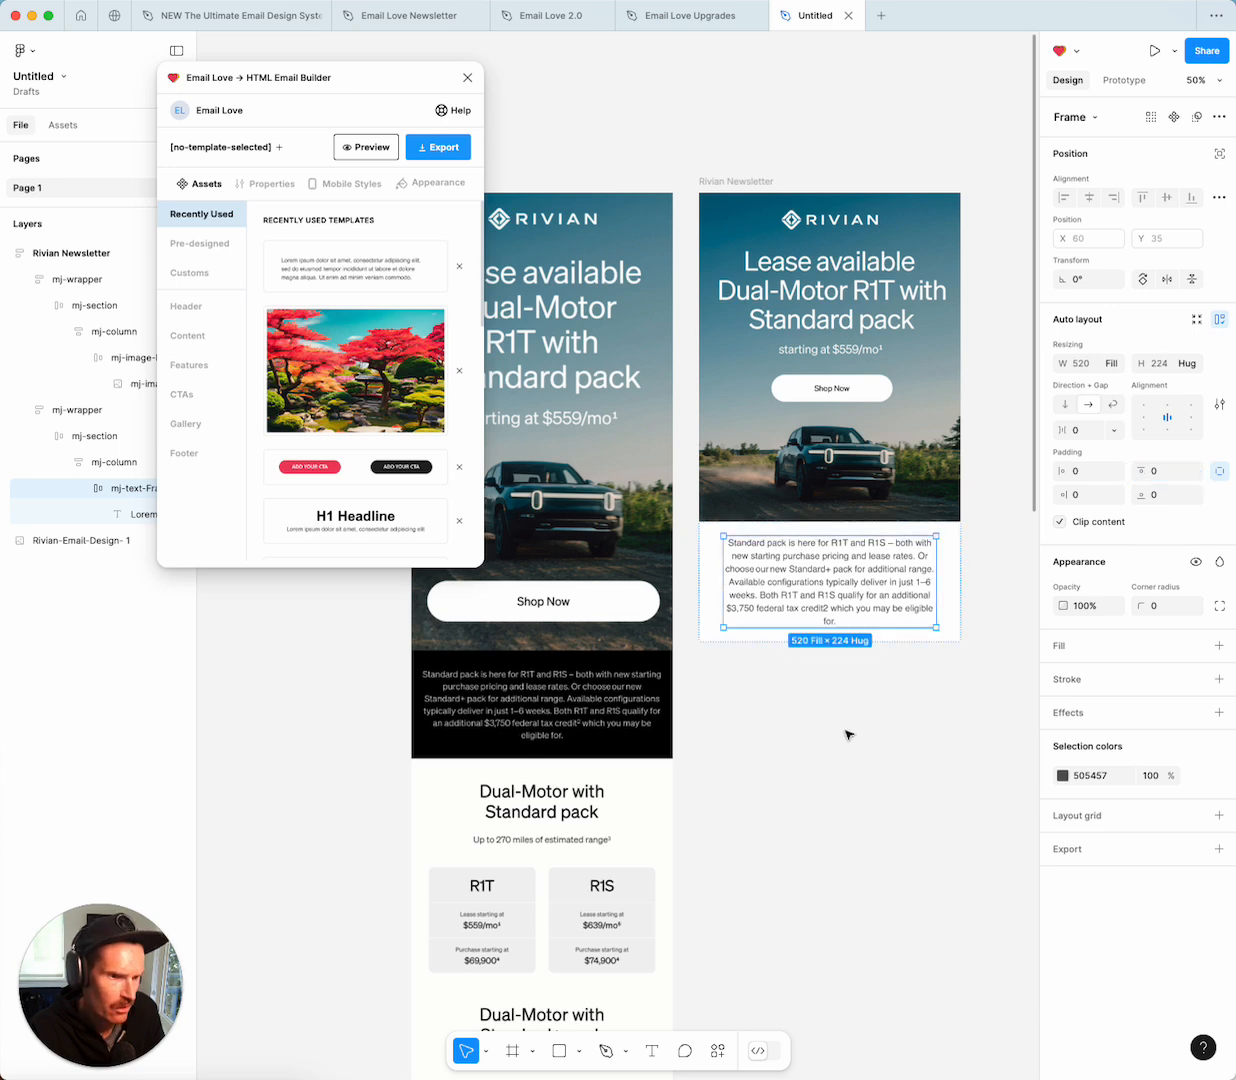
pyautogui.click(850, 734)
pyautogui.click(948, 601)
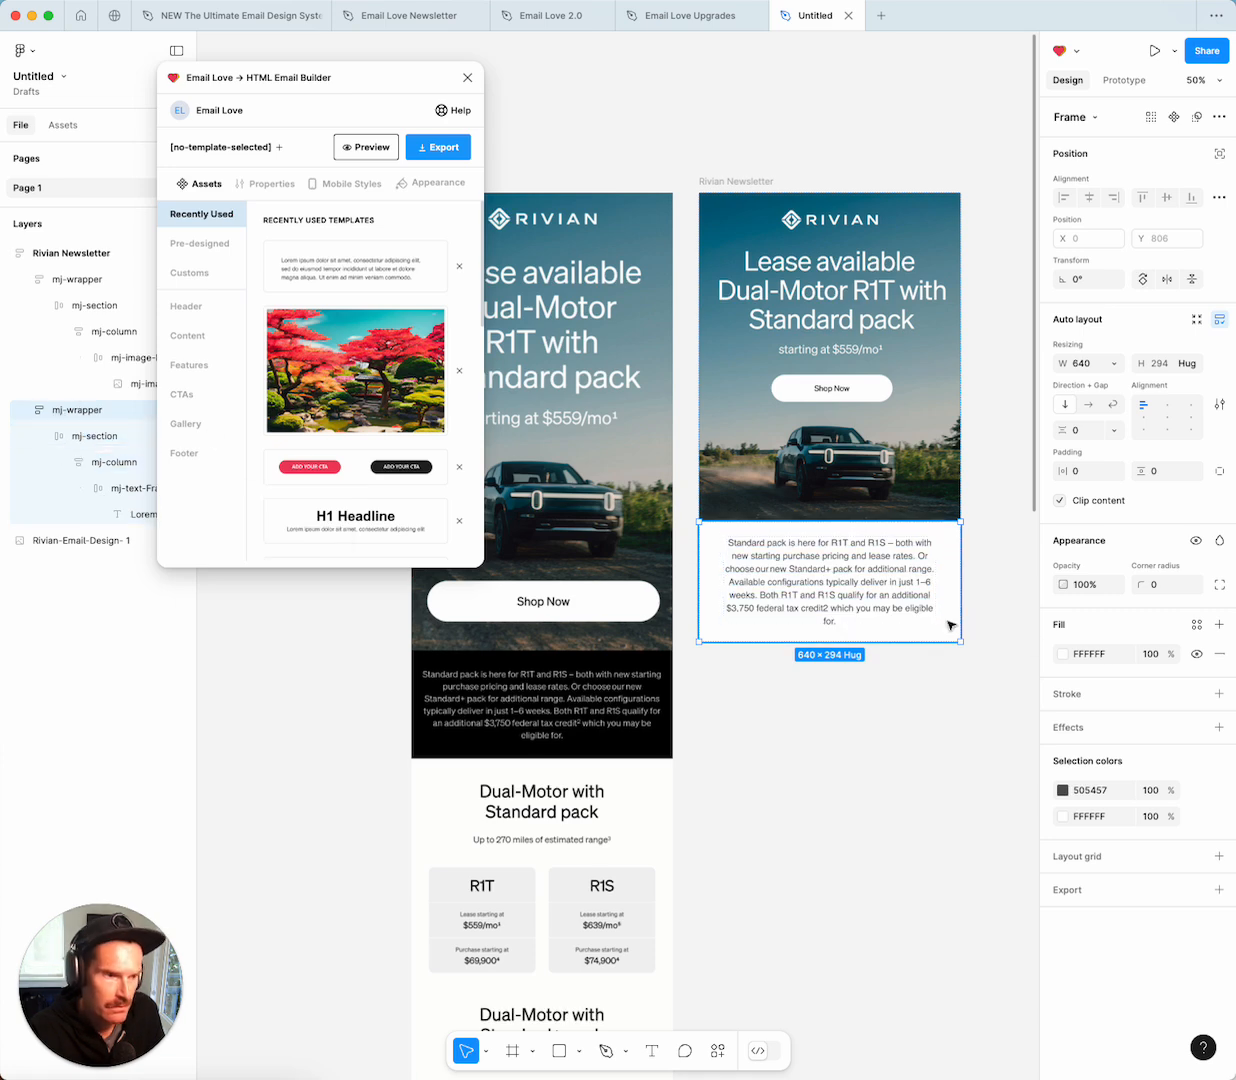
# Give the paragraph block a 040404 background and make its text FFFFFF white.
pyautogui.click(1064, 655)
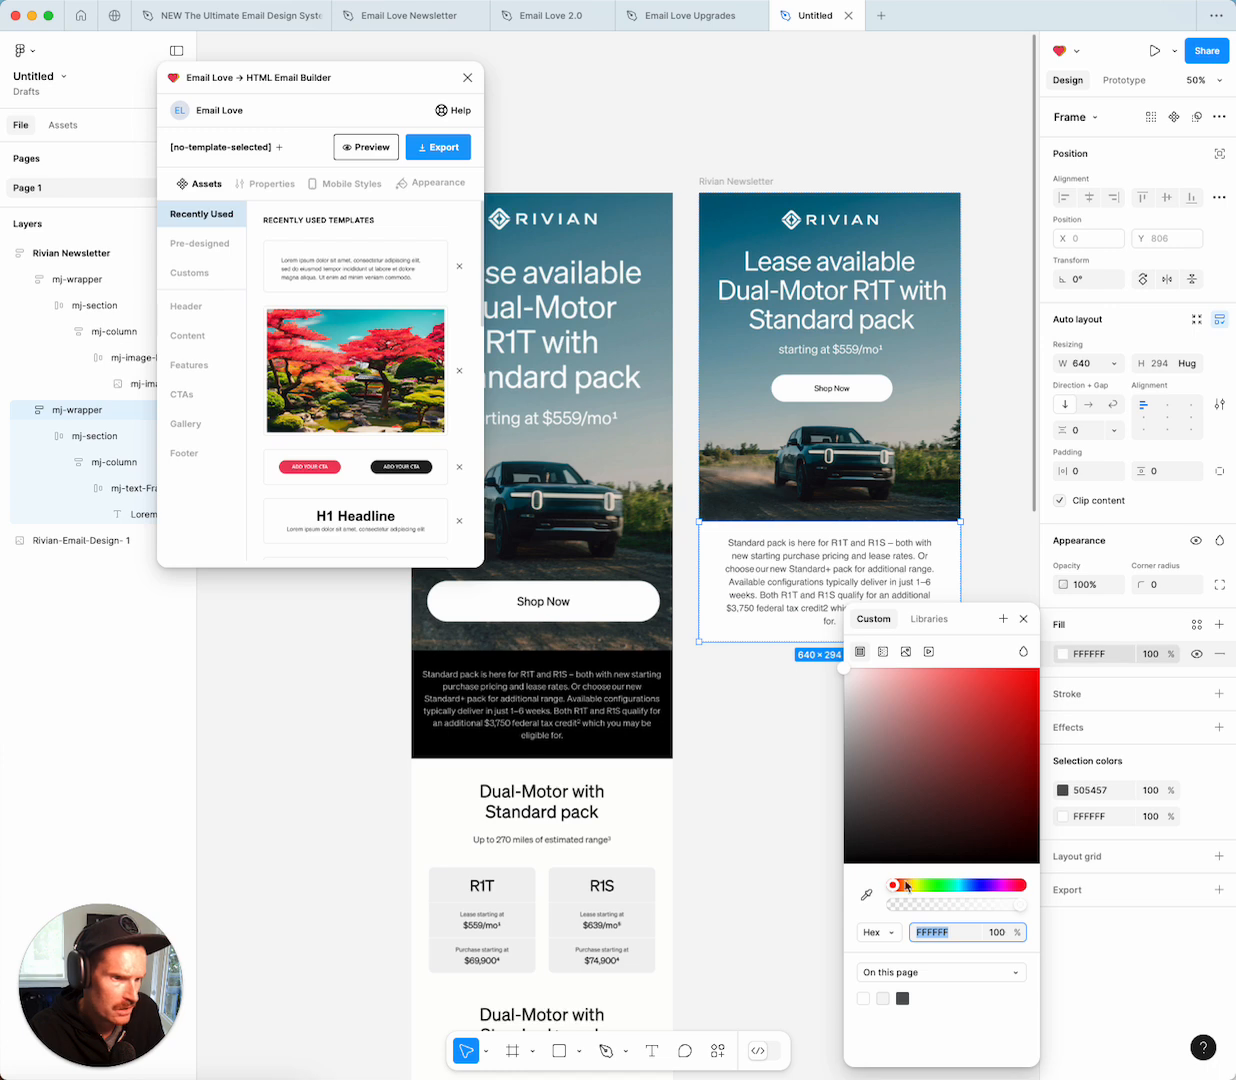
pyautogui.moveTo(841, 852); pyautogui.dragTo(844, 861)
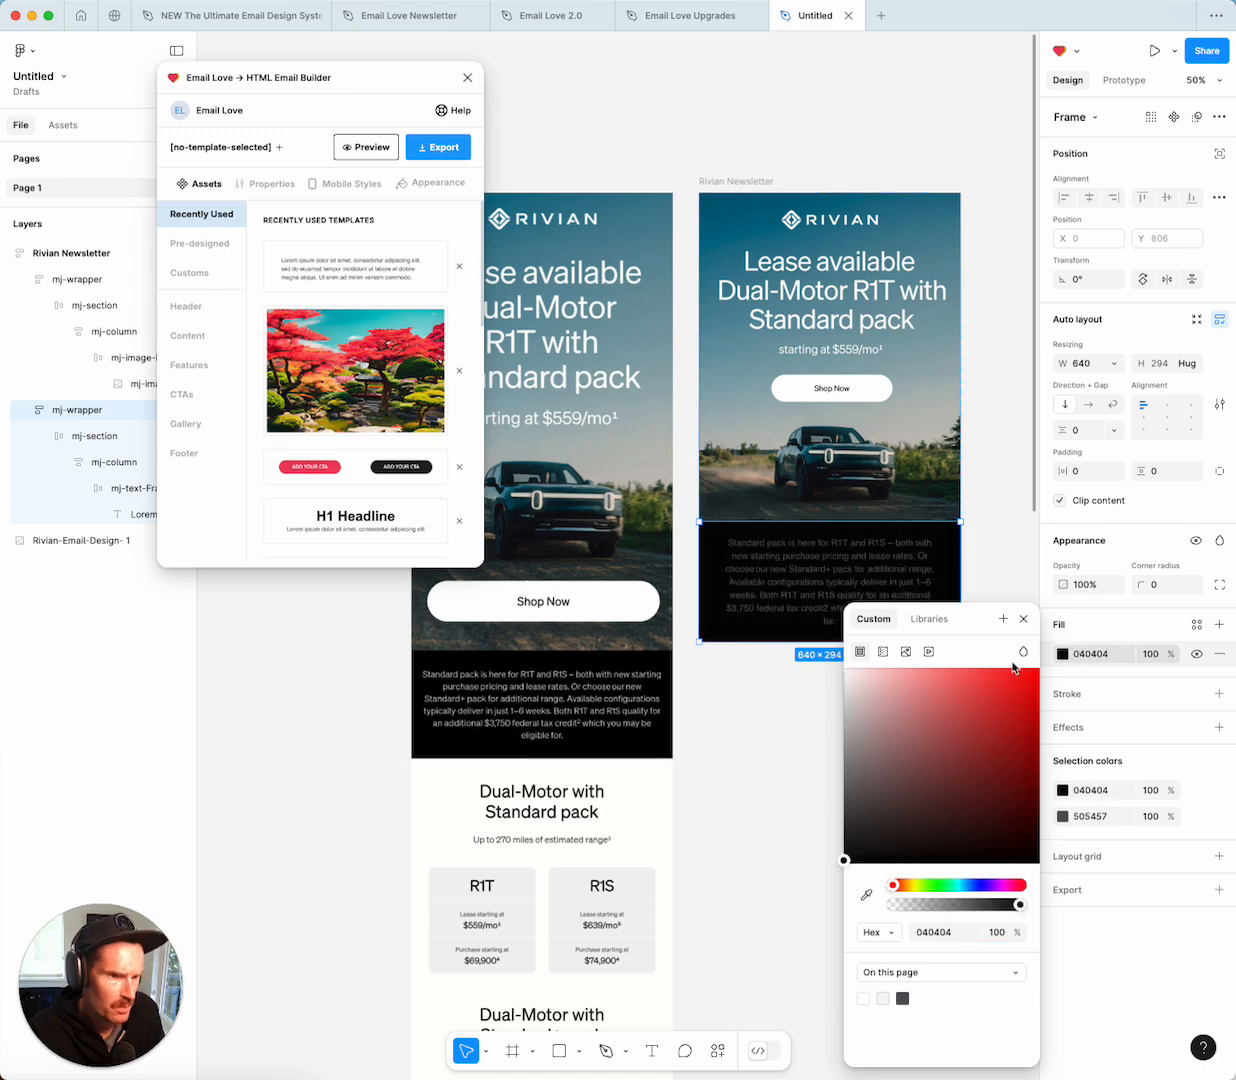
pyautogui.click(1024, 619)
pyautogui.doubleClick(816, 585)
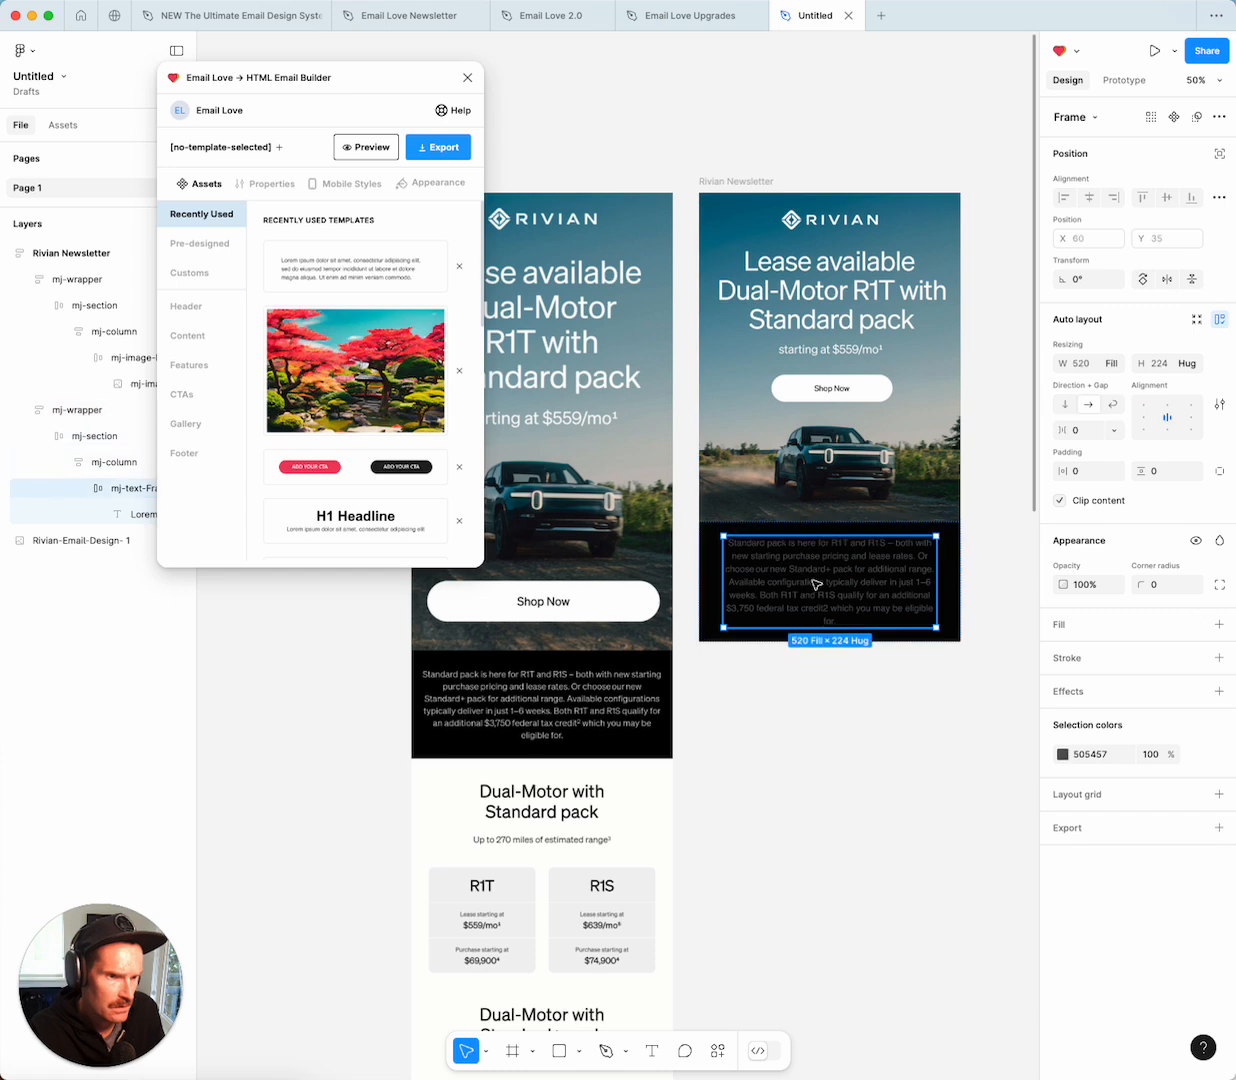
pyautogui.doubleClick(816, 585)
pyautogui.click(1063, 720)
pyautogui.click(863, 995)
pyautogui.click(1026, 619)
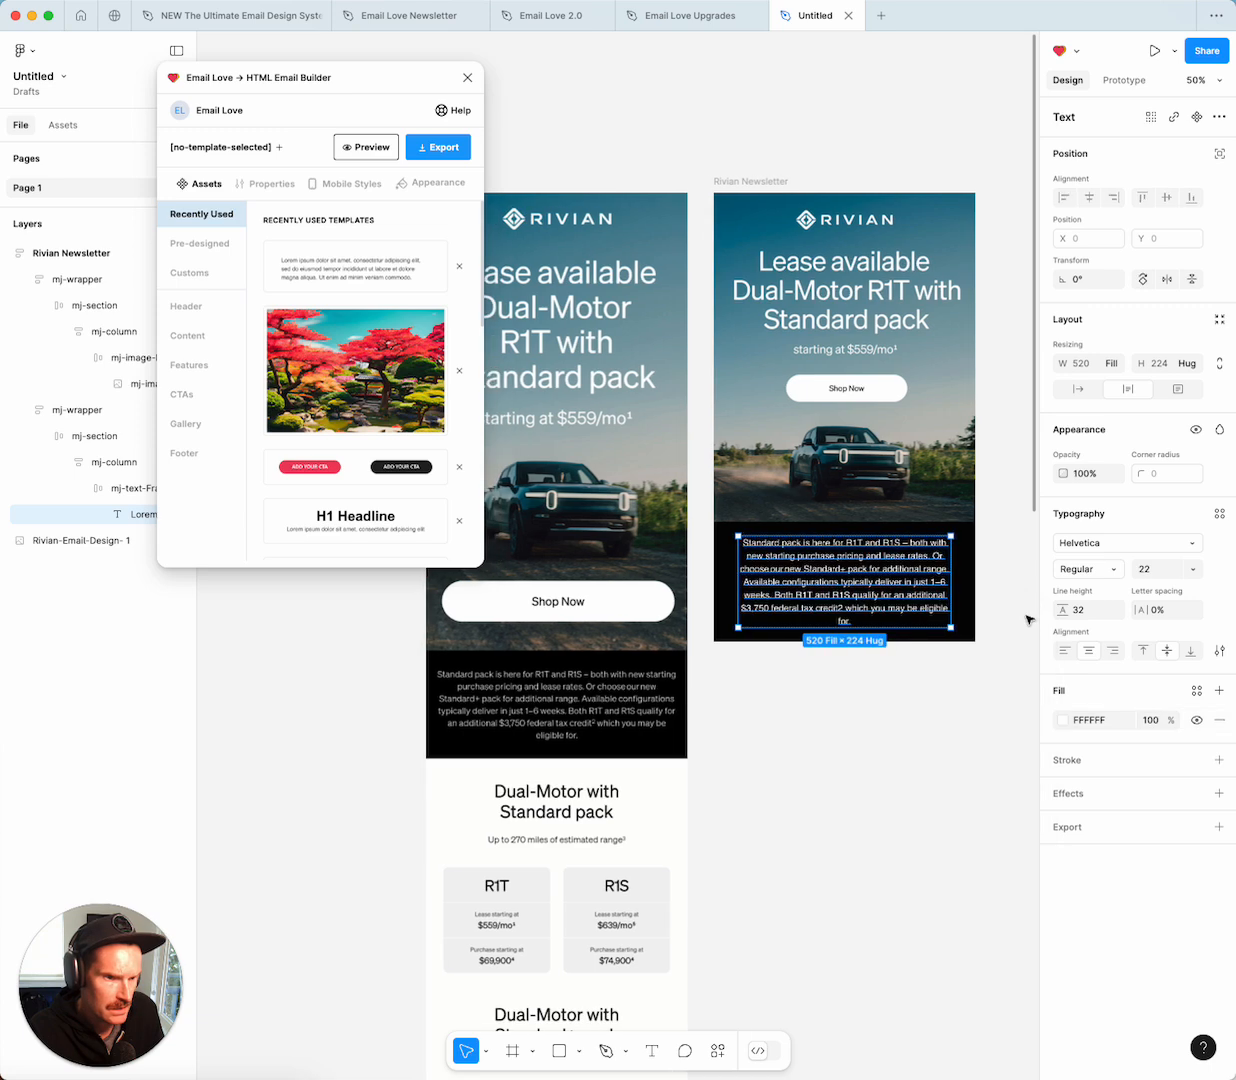
pyautogui.click(1013, 585)
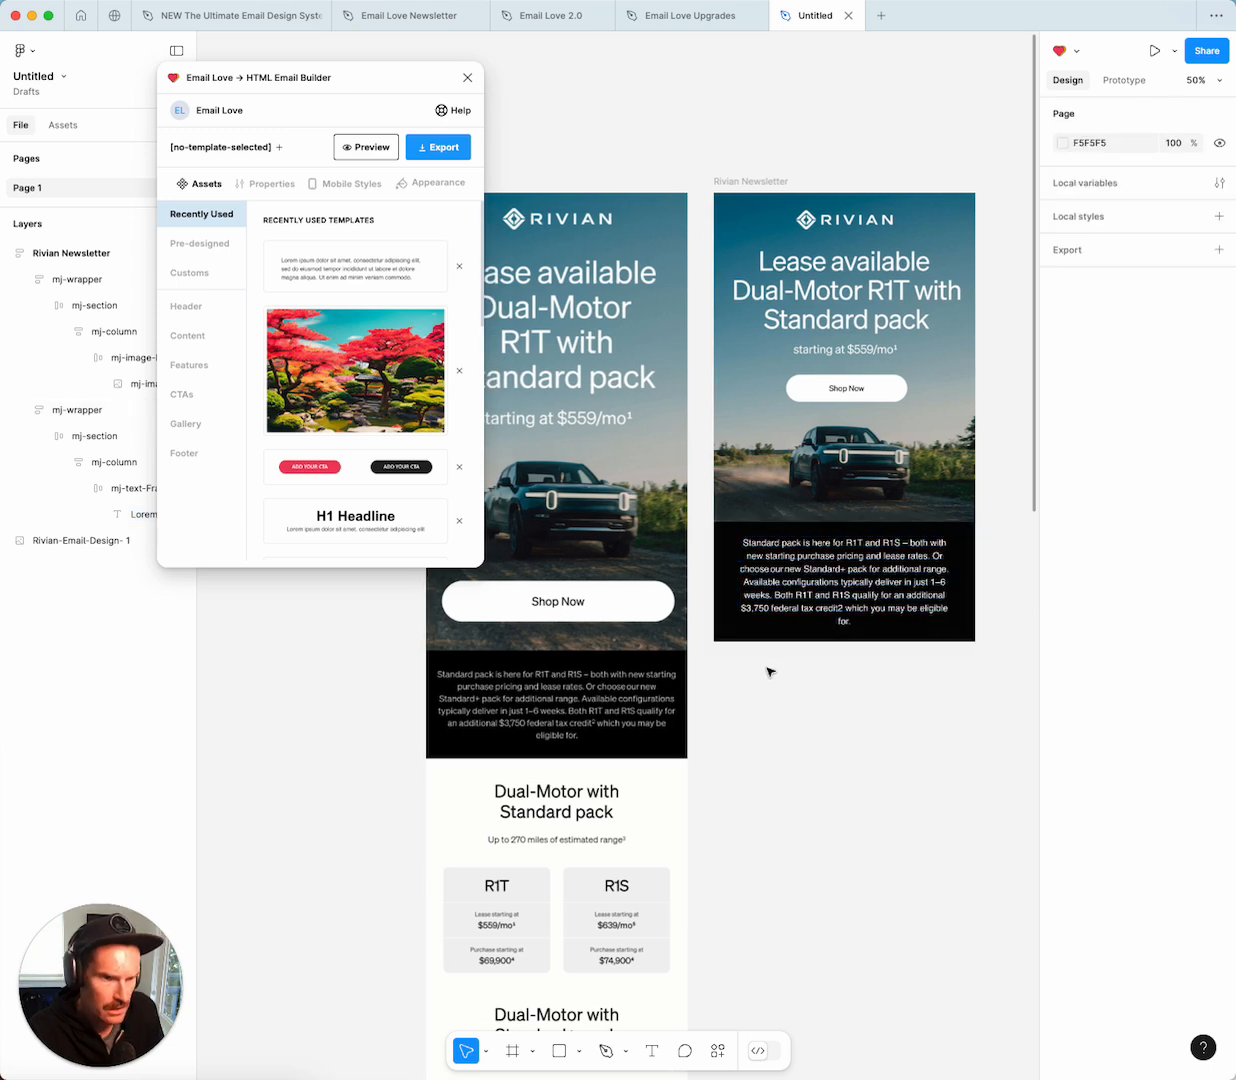
# Insert an H1 Headline block from Email Love into the Rivian Newsletter frame.
pyautogui.click(735, 181)
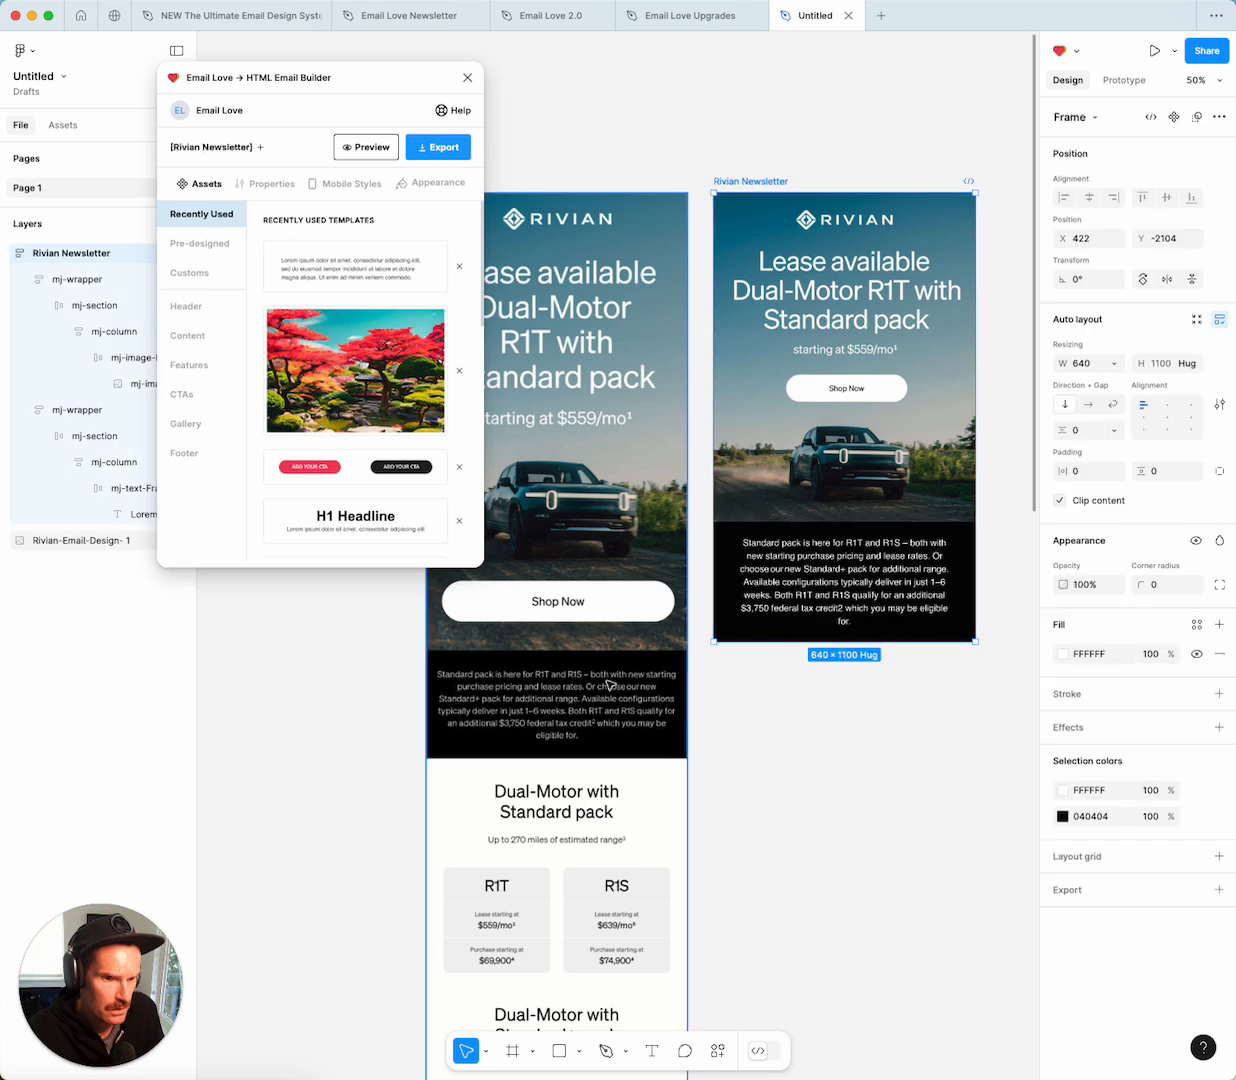
pyautogui.scroll(-2, 612, 680)
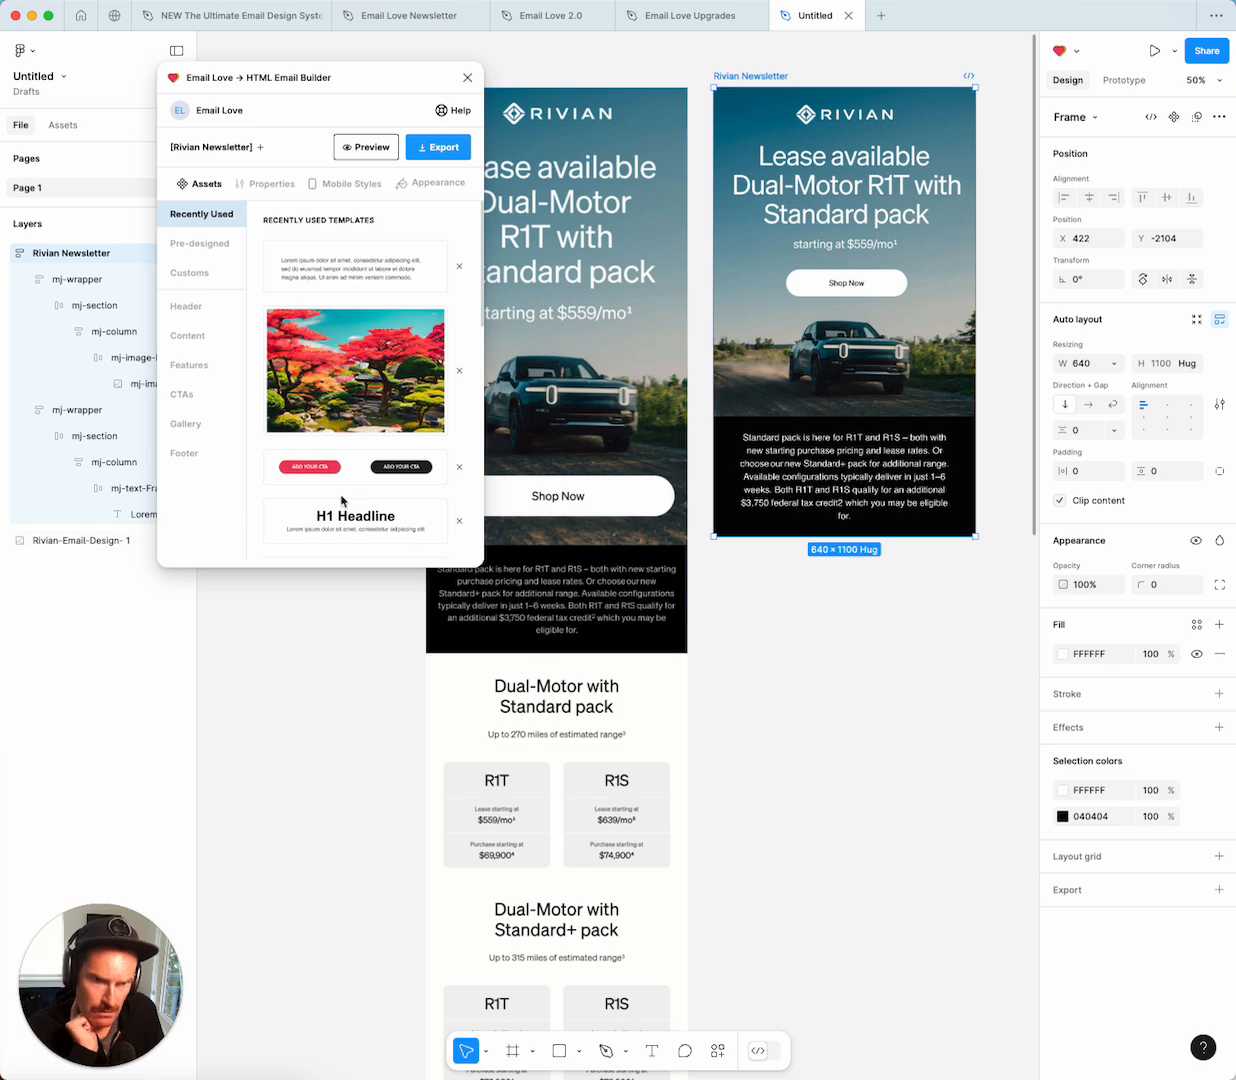
pyautogui.scroll(-2, 350, 490)
pyautogui.click(372, 474)
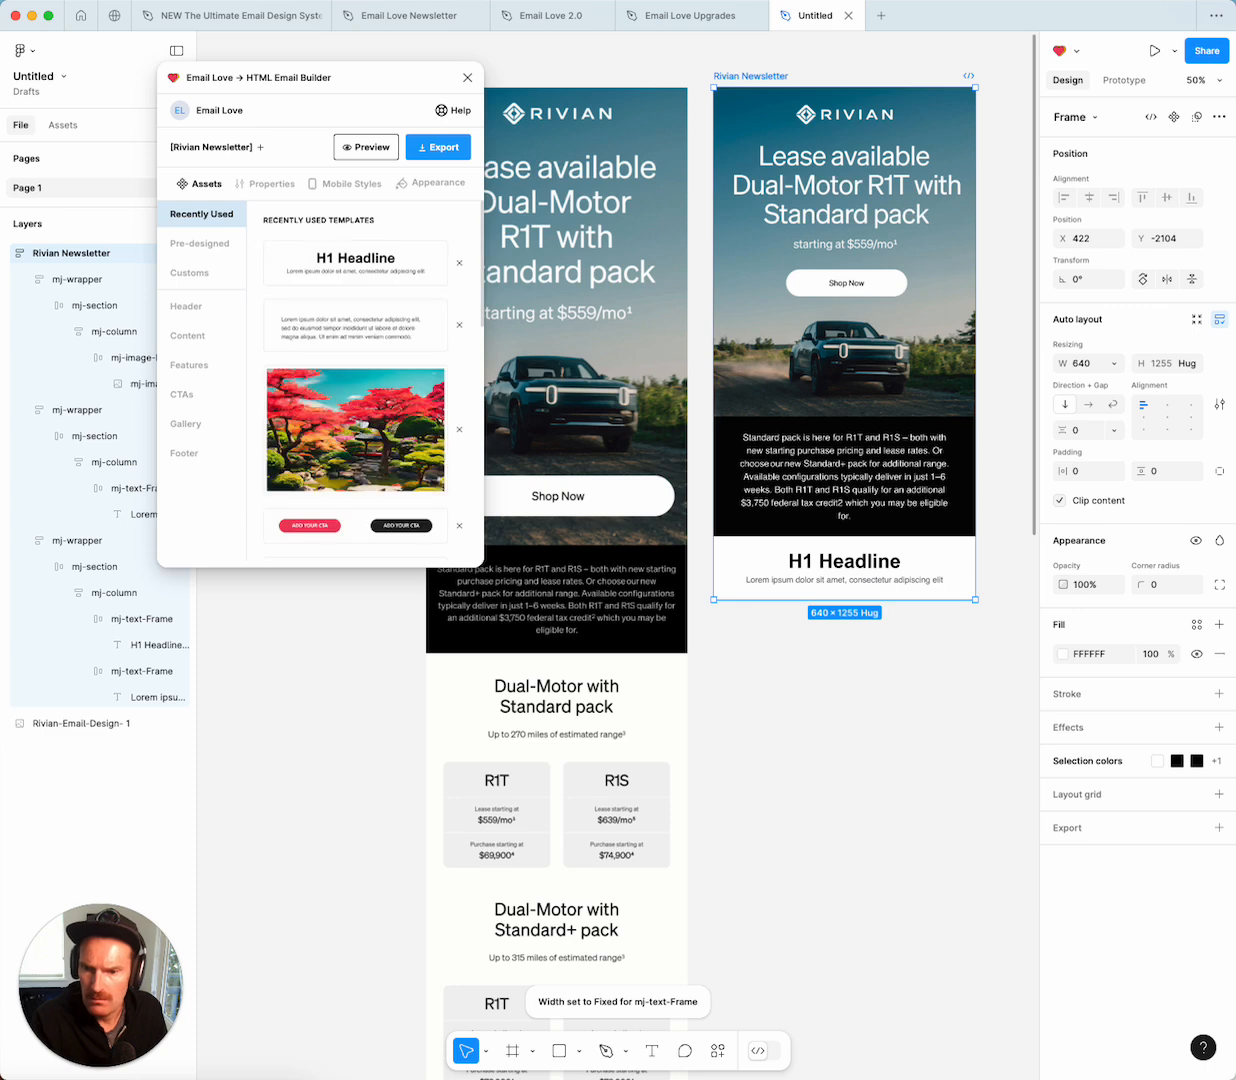
pyautogui.press('super+Tab')
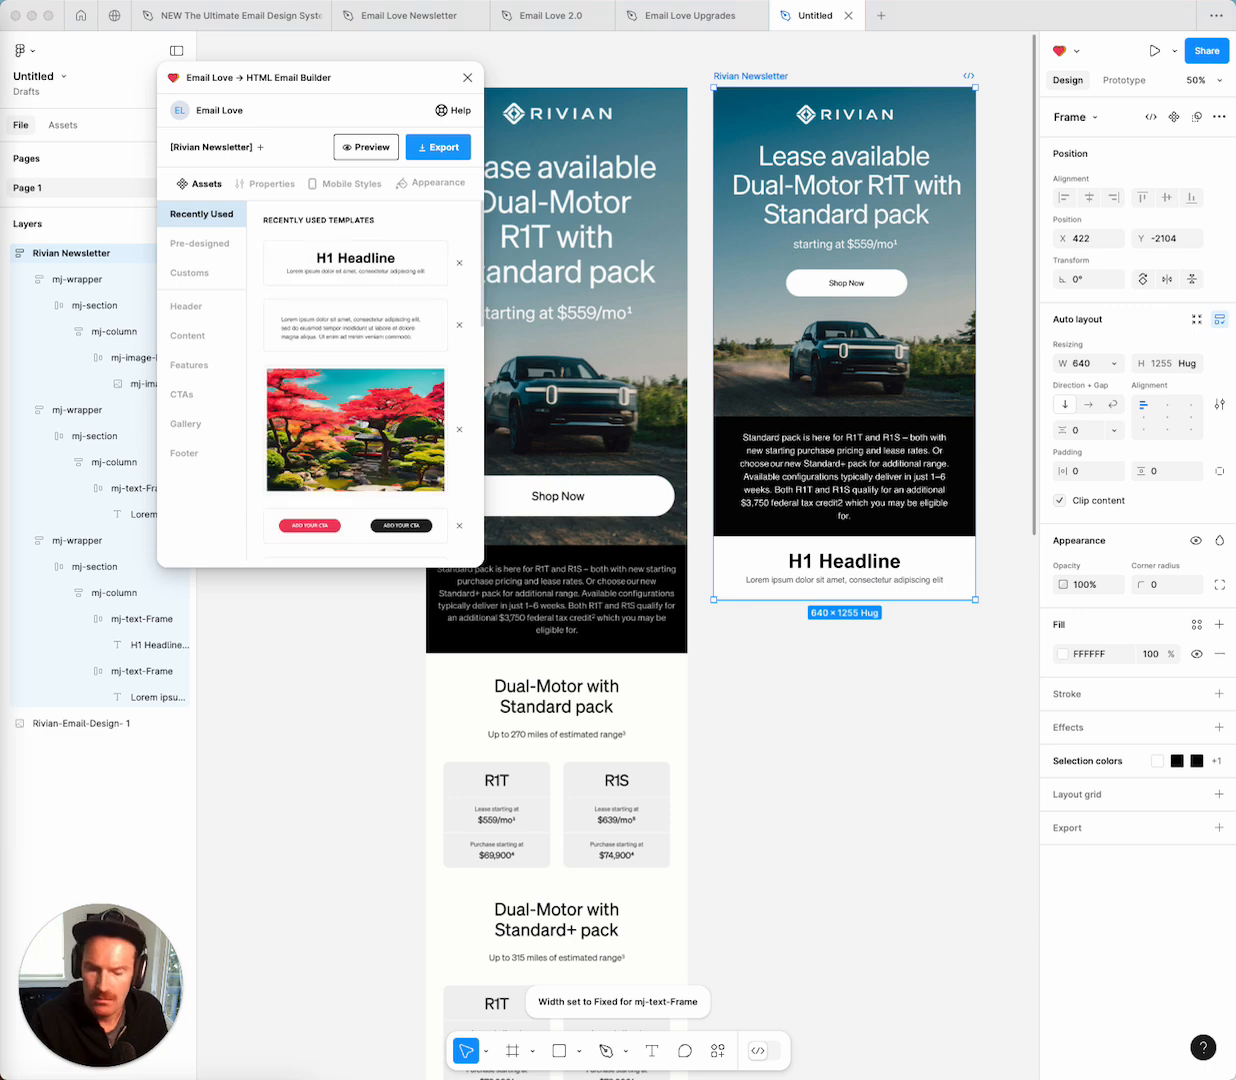
# Paste 'Dual-Motor with Standard pack' as the headline and set its weight to Regular.
pyautogui.click(826, 563)
pyautogui.doubleClick(829, 564)
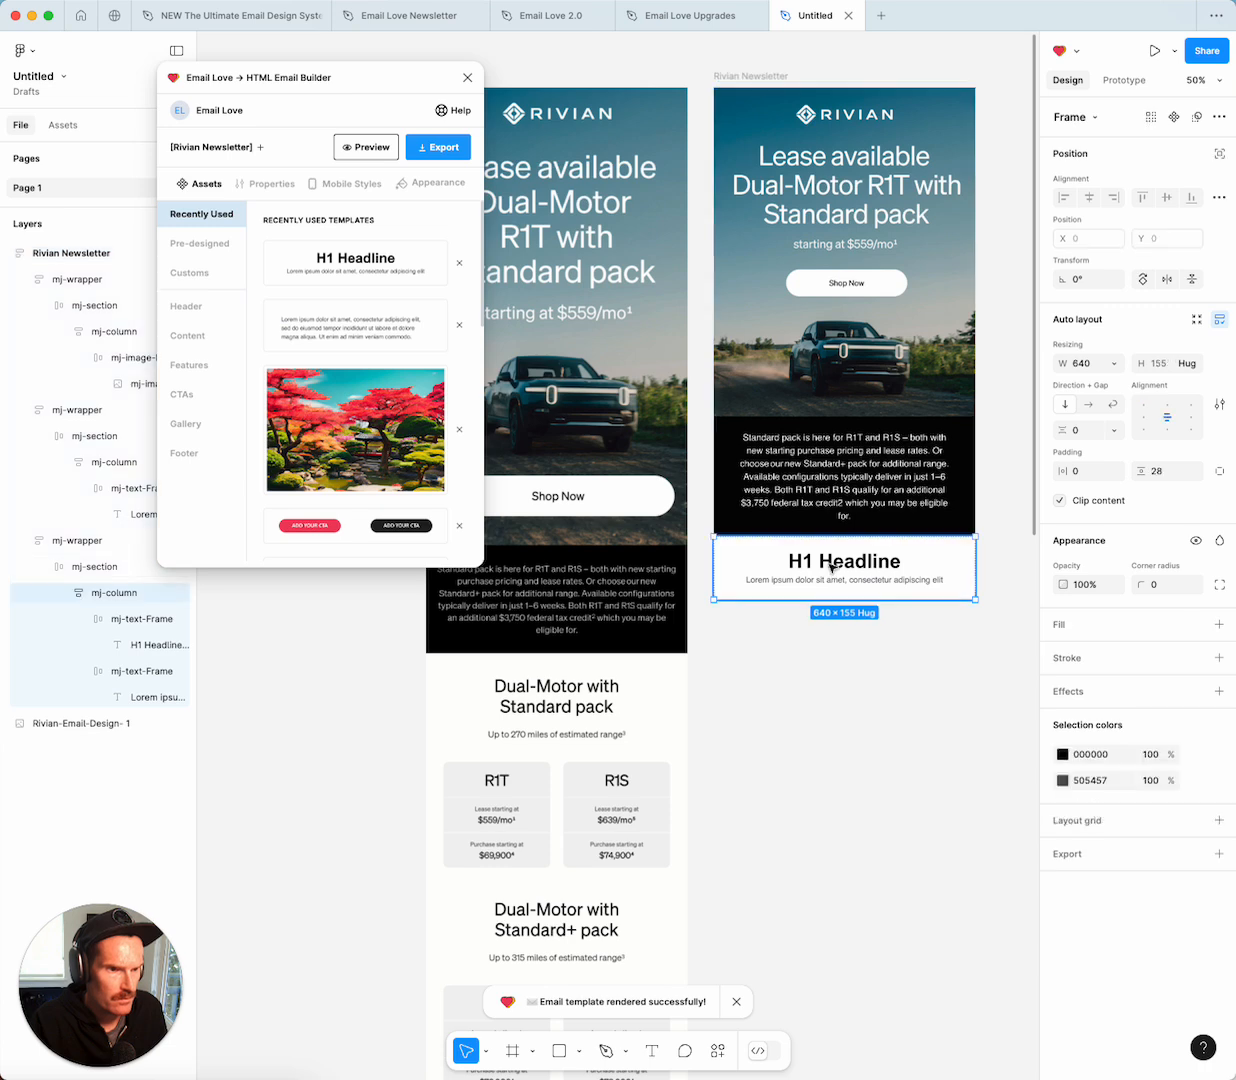
pyautogui.doubleClick(829, 564)
pyautogui.write('Dual-Motor with Standard pack')
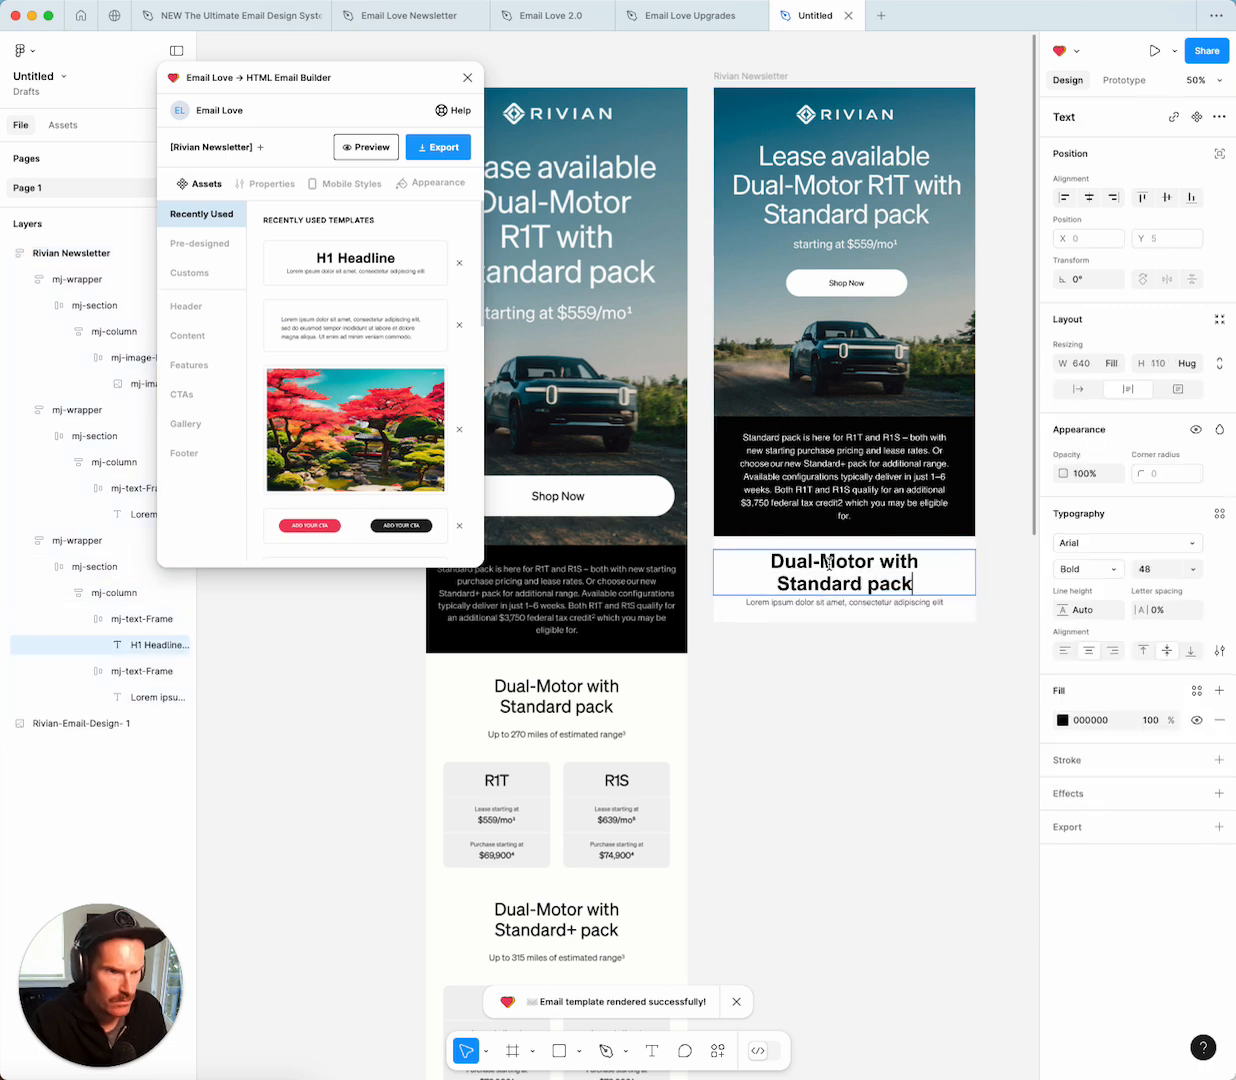
pyautogui.press('super+a')
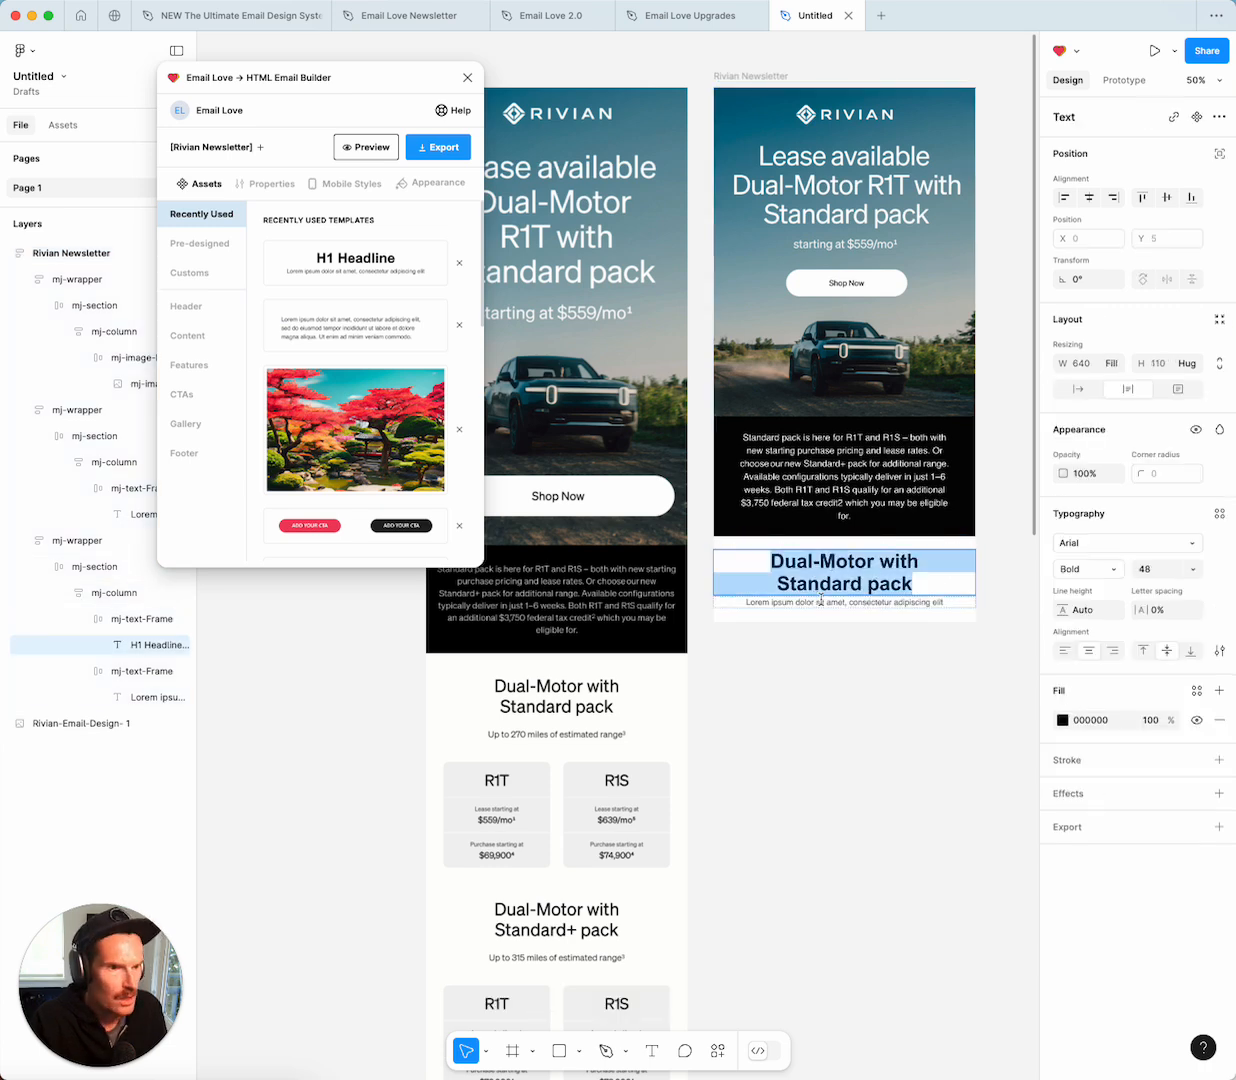
pyautogui.click(1111, 569)
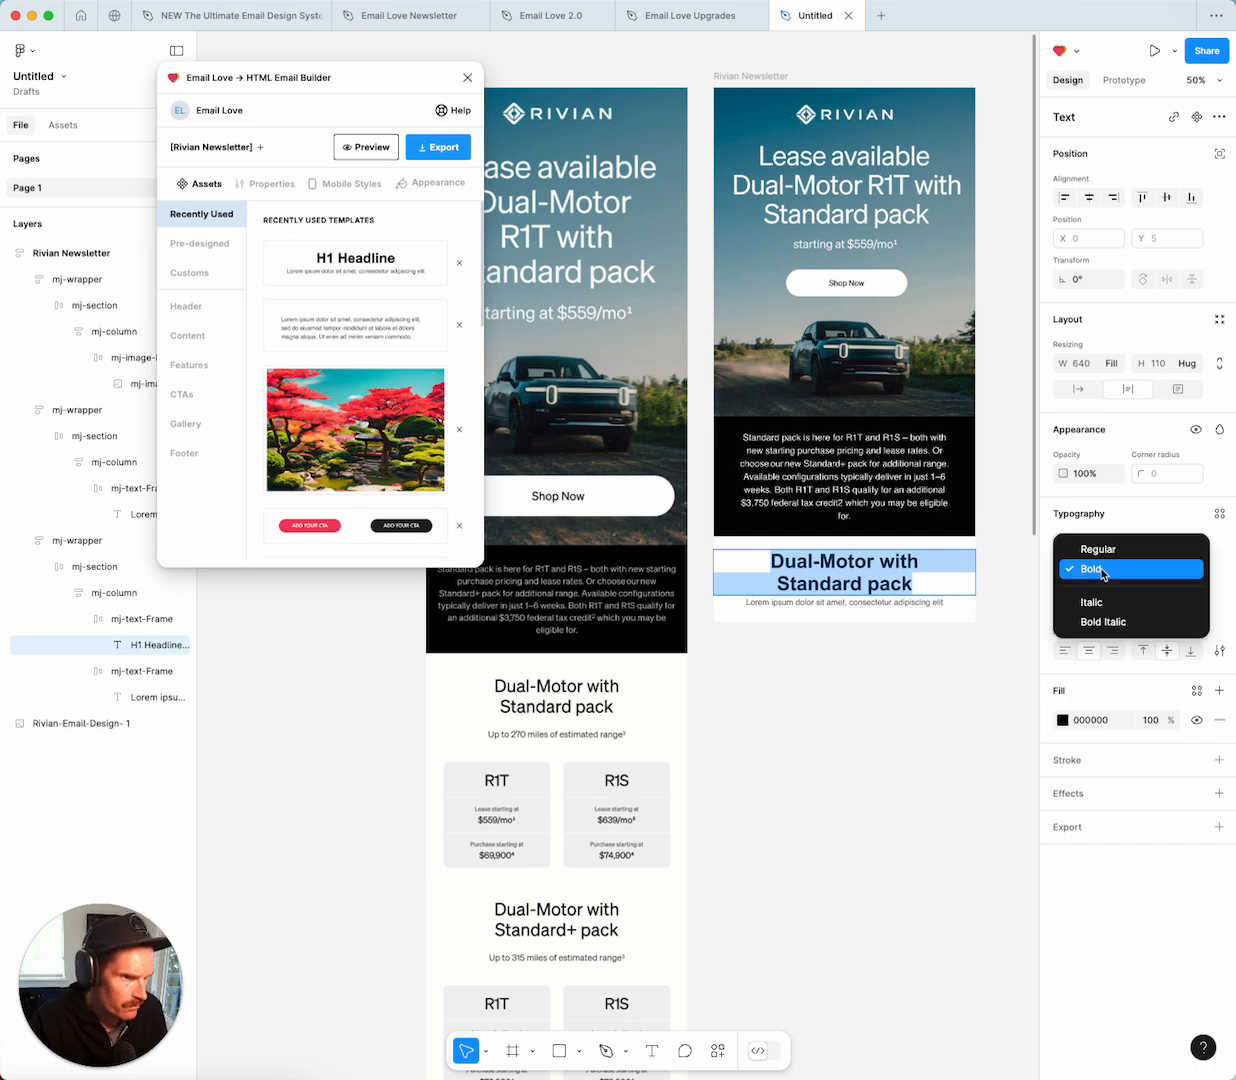
pyautogui.click(1104, 549)
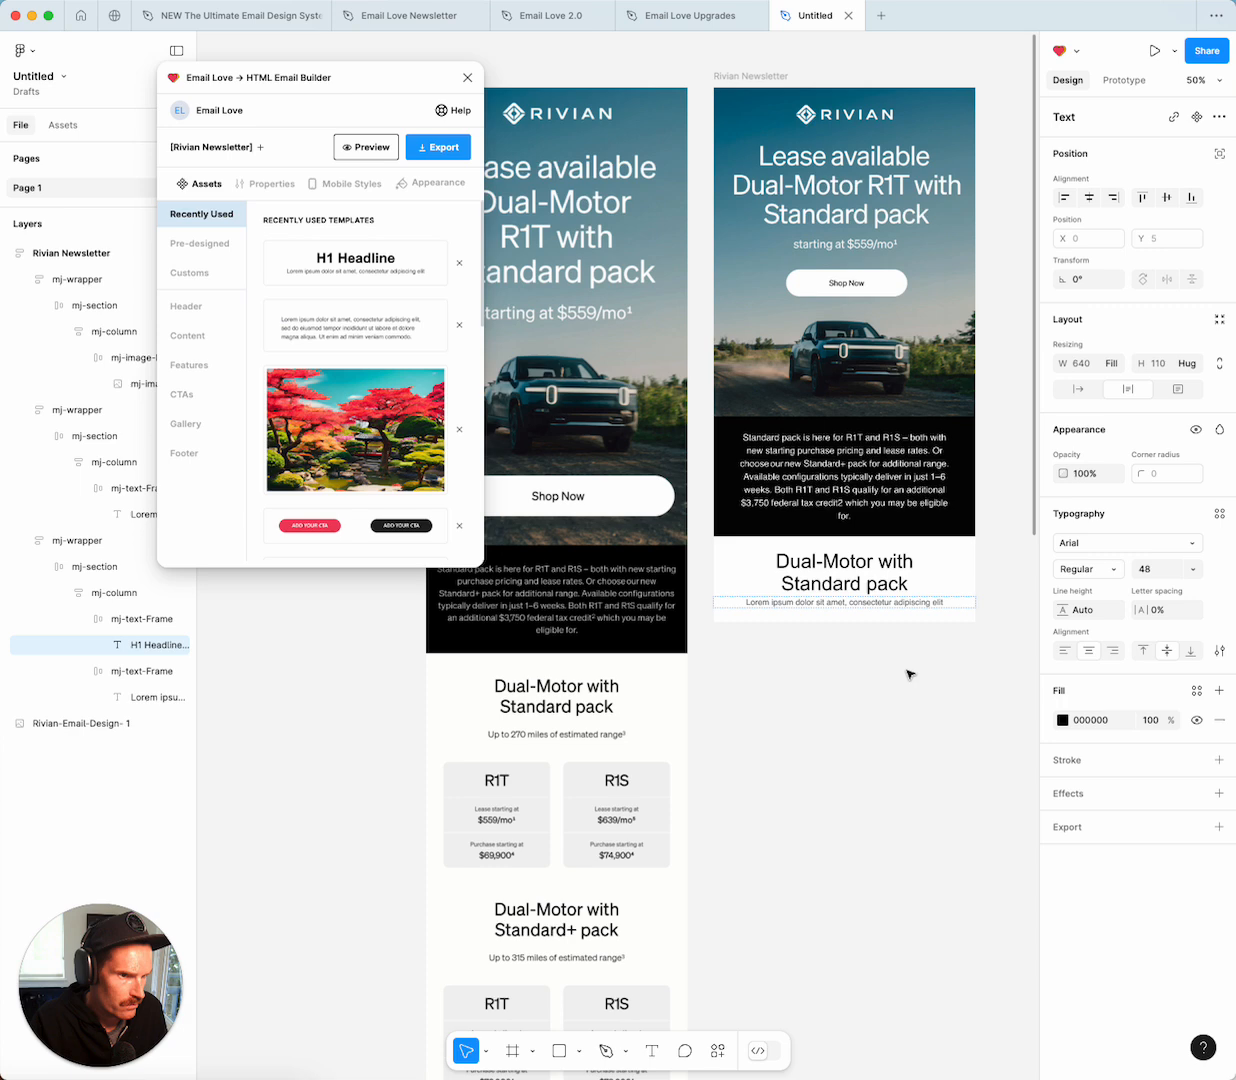
pyautogui.click(875, 740)
# Set the headline column's top padding to 40.
pyautogui.click(940, 551)
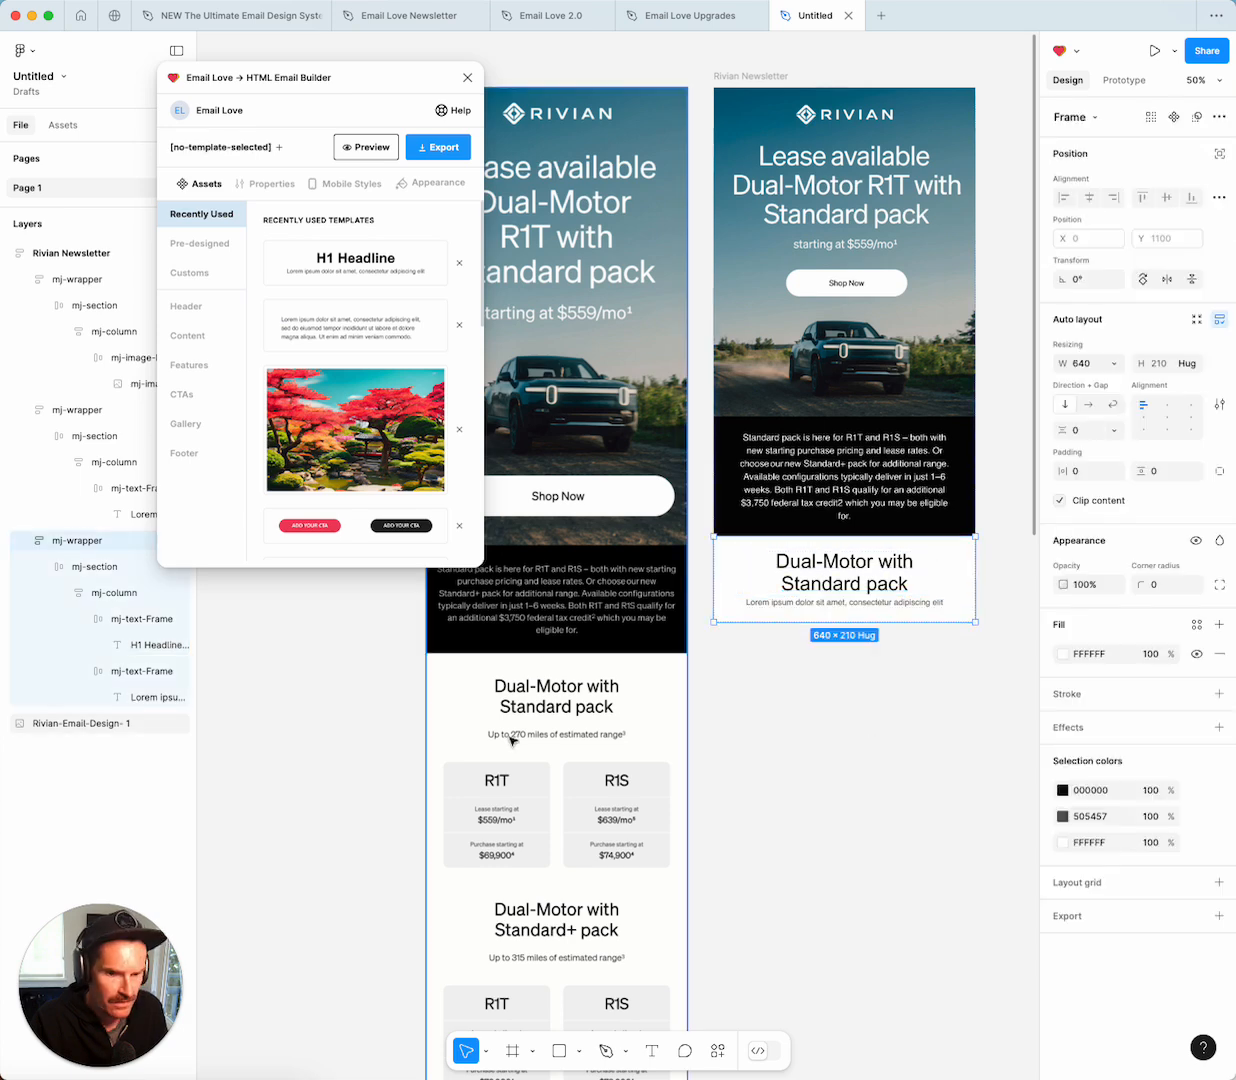
pyautogui.click(106, 596)
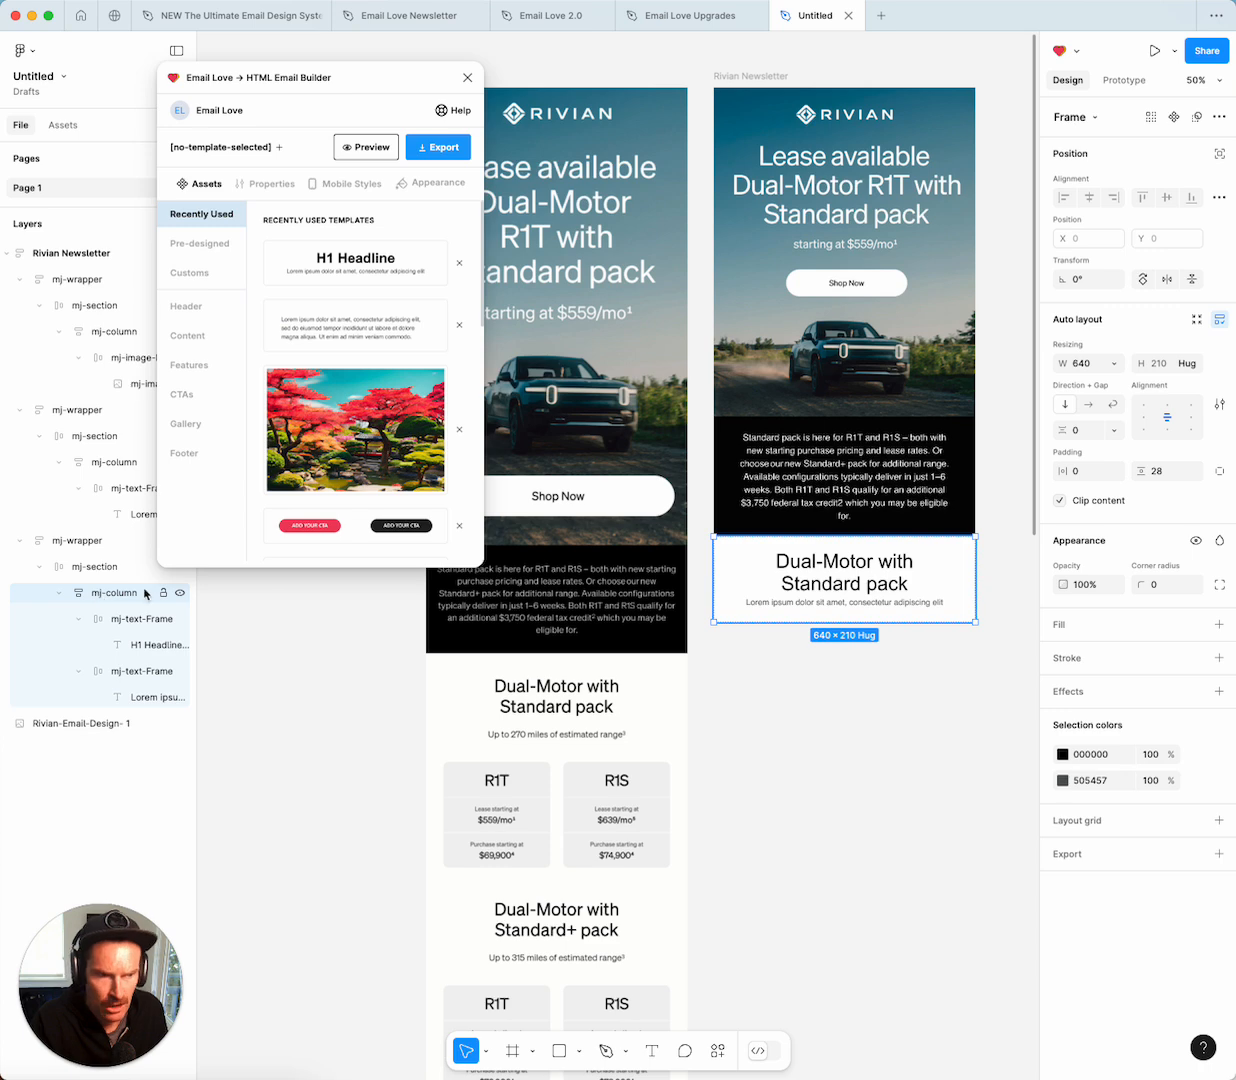
pyautogui.click(1219, 471)
pyautogui.click(1178, 474)
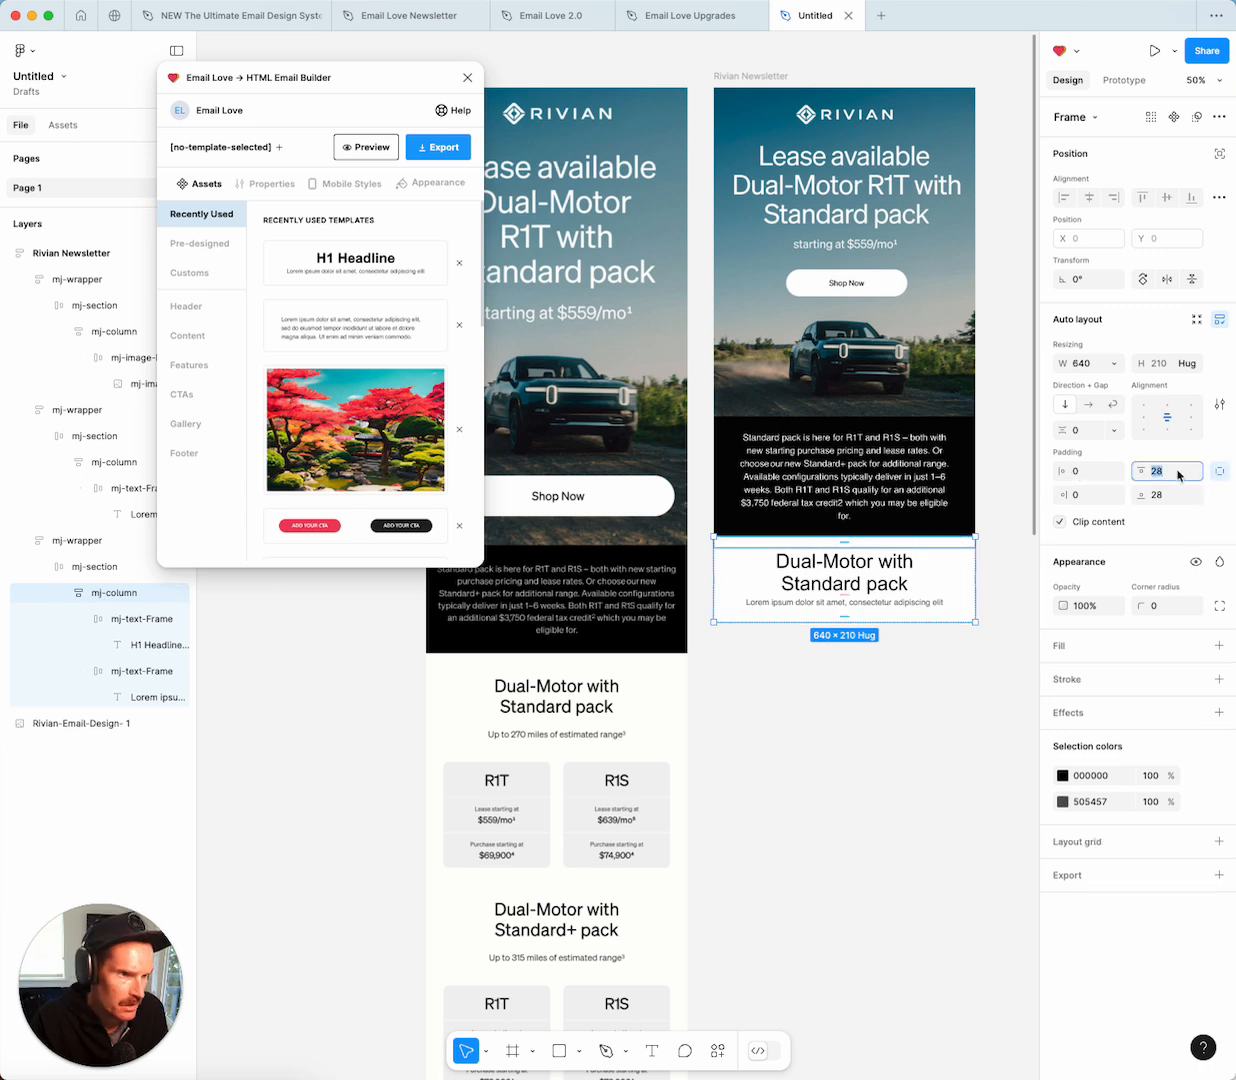
pyautogui.write('40')
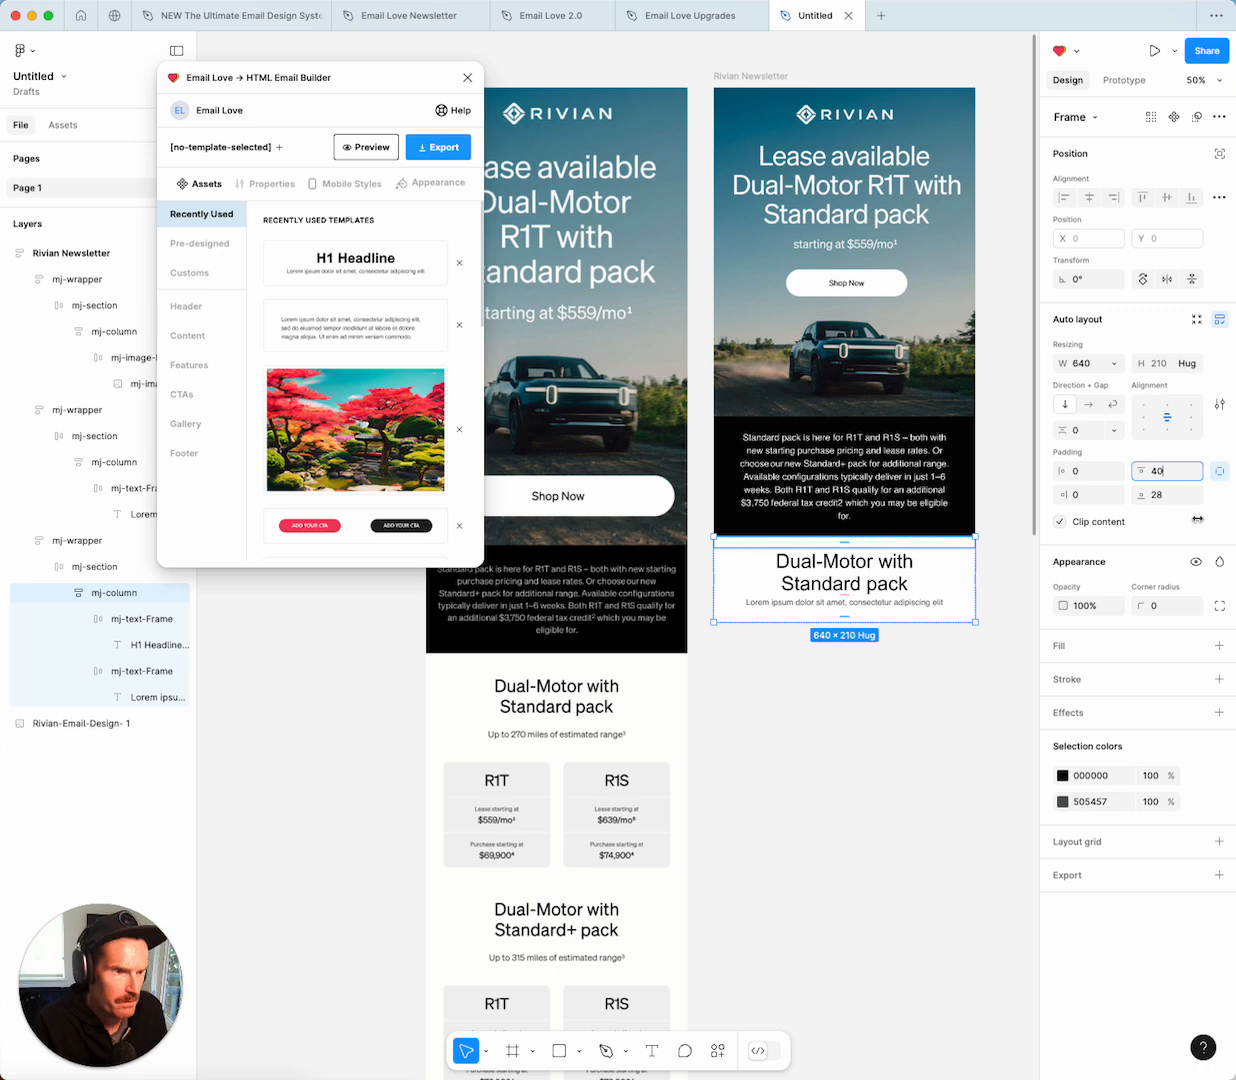
pyautogui.press('Return')
pyautogui.click(754, 686)
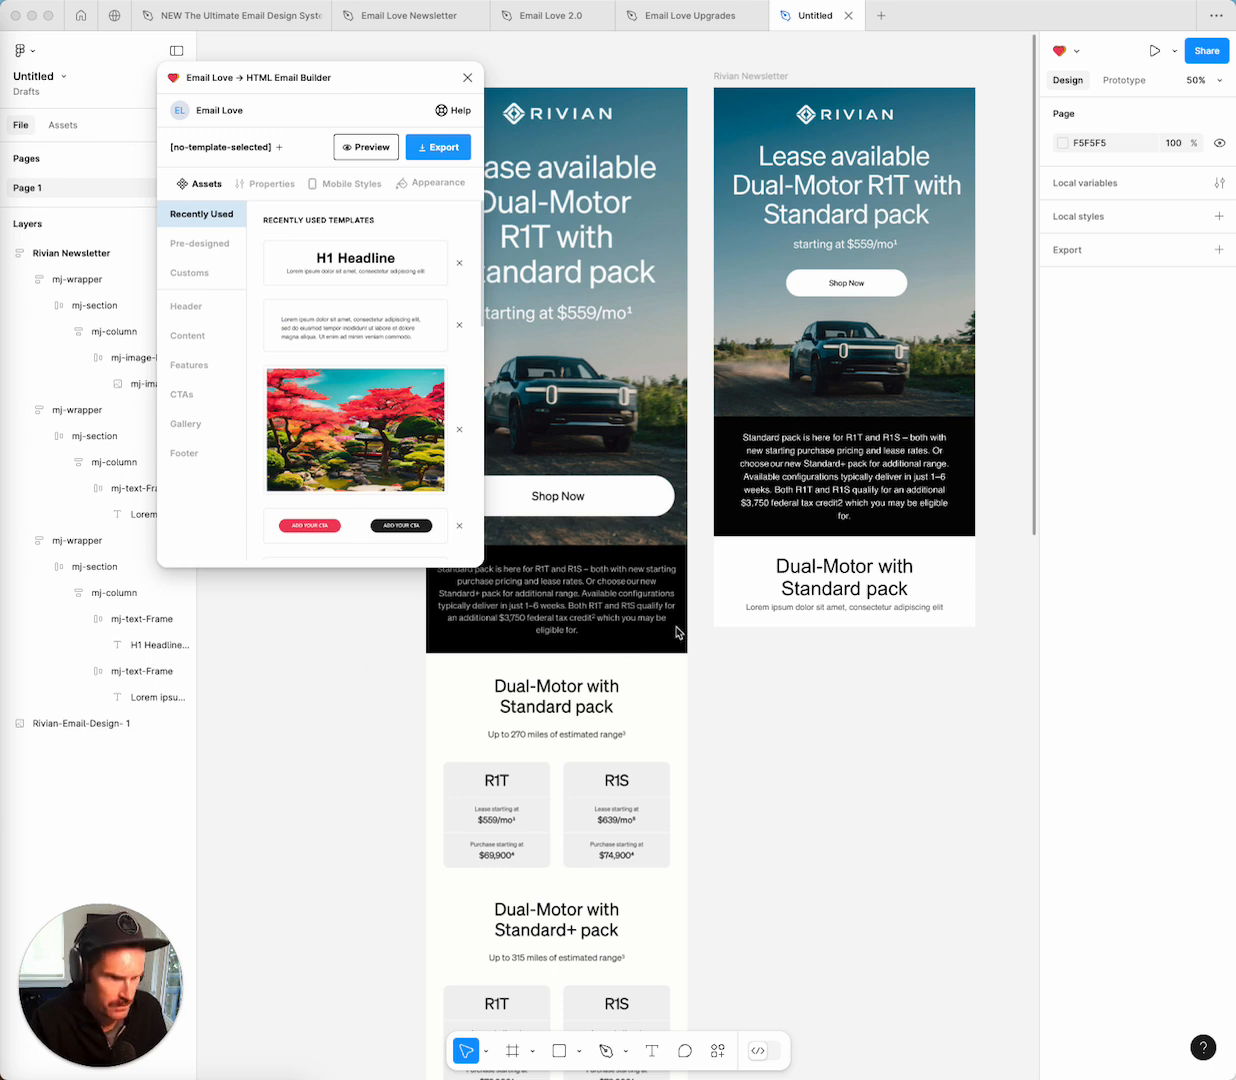
# Replace the Lorem ipsum subtext with 'Up to 270 miles of estimated range'.
pyautogui.click(898, 609)
pyautogui.doubleClick(898, 609)
pyautogui.write('Up to 270 miles of estimated range')
pyautogui.click(970, 630)
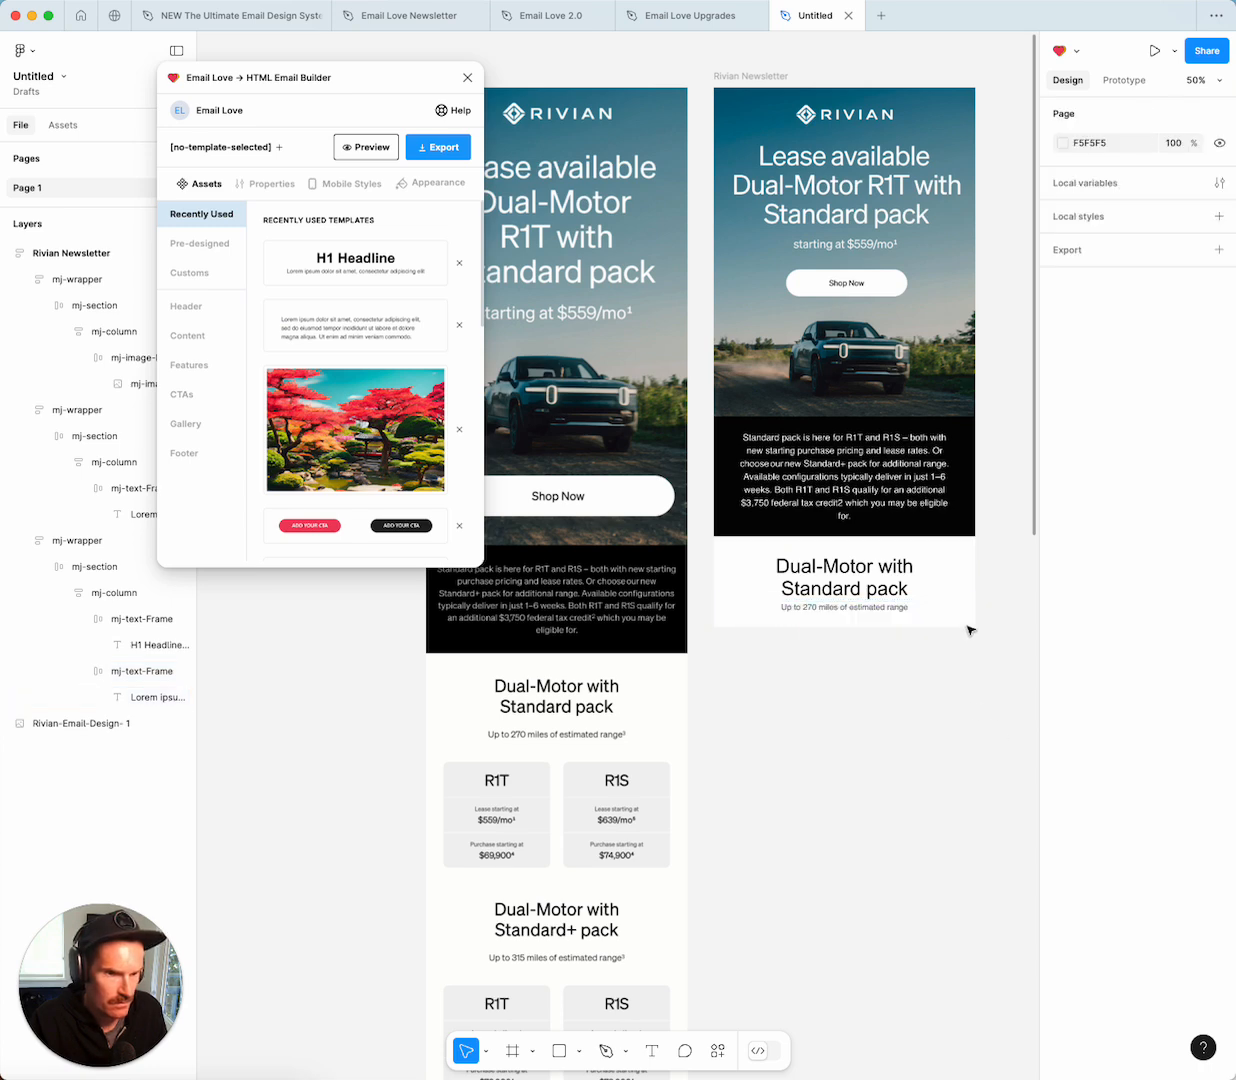
# Set the headline's mj-text-Frame bottom padding to 20.
pyautogui.click(889, 590)
pyautogui.doubleClick(866, 588)
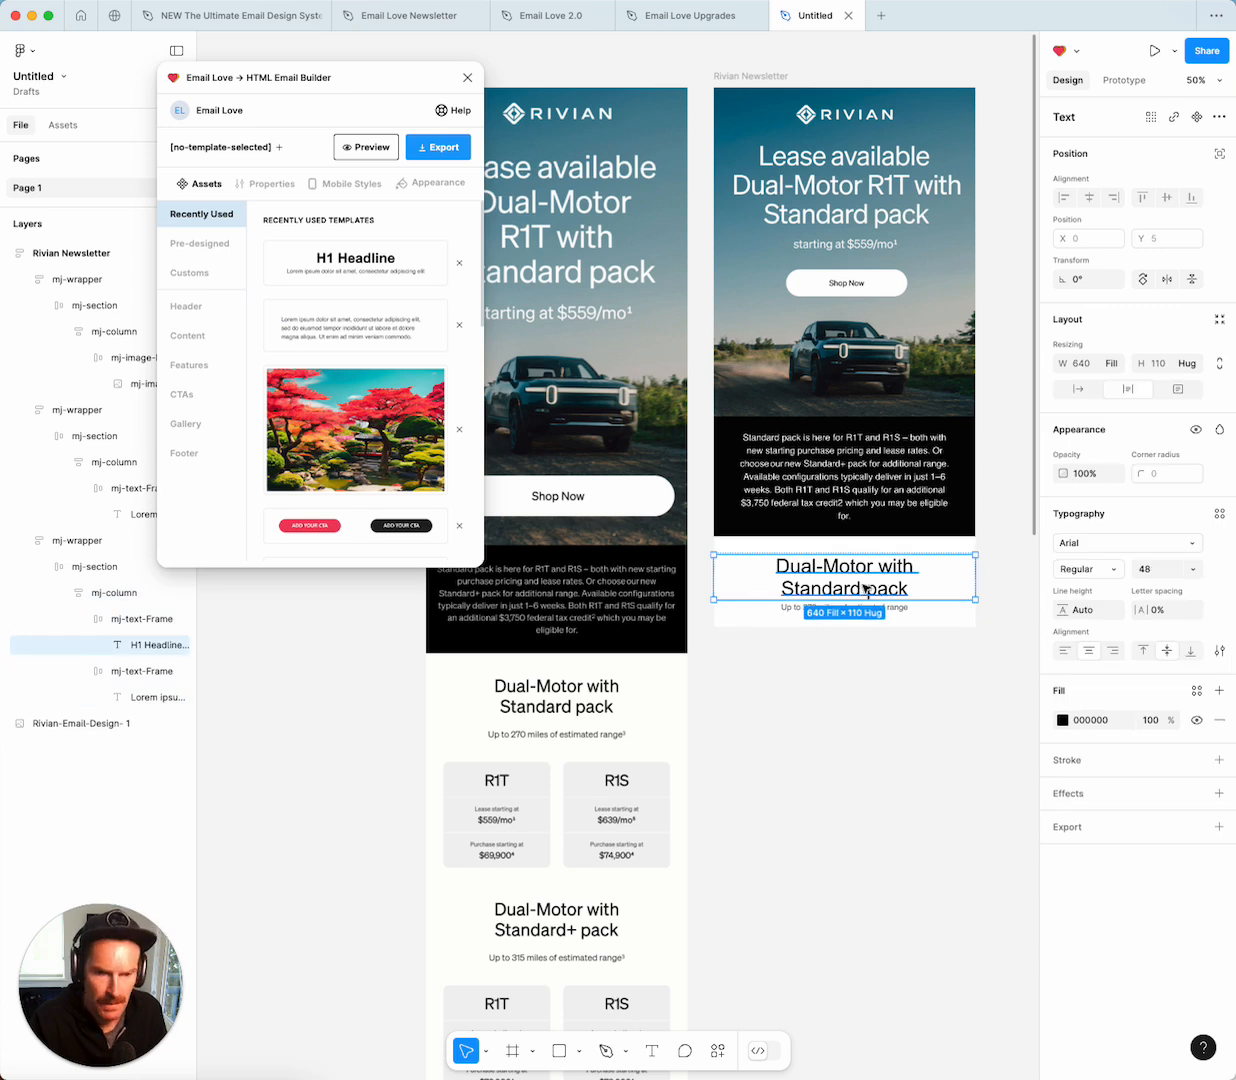
pyautogui.click(128, 621)
pyautogui.click(1170, 497)
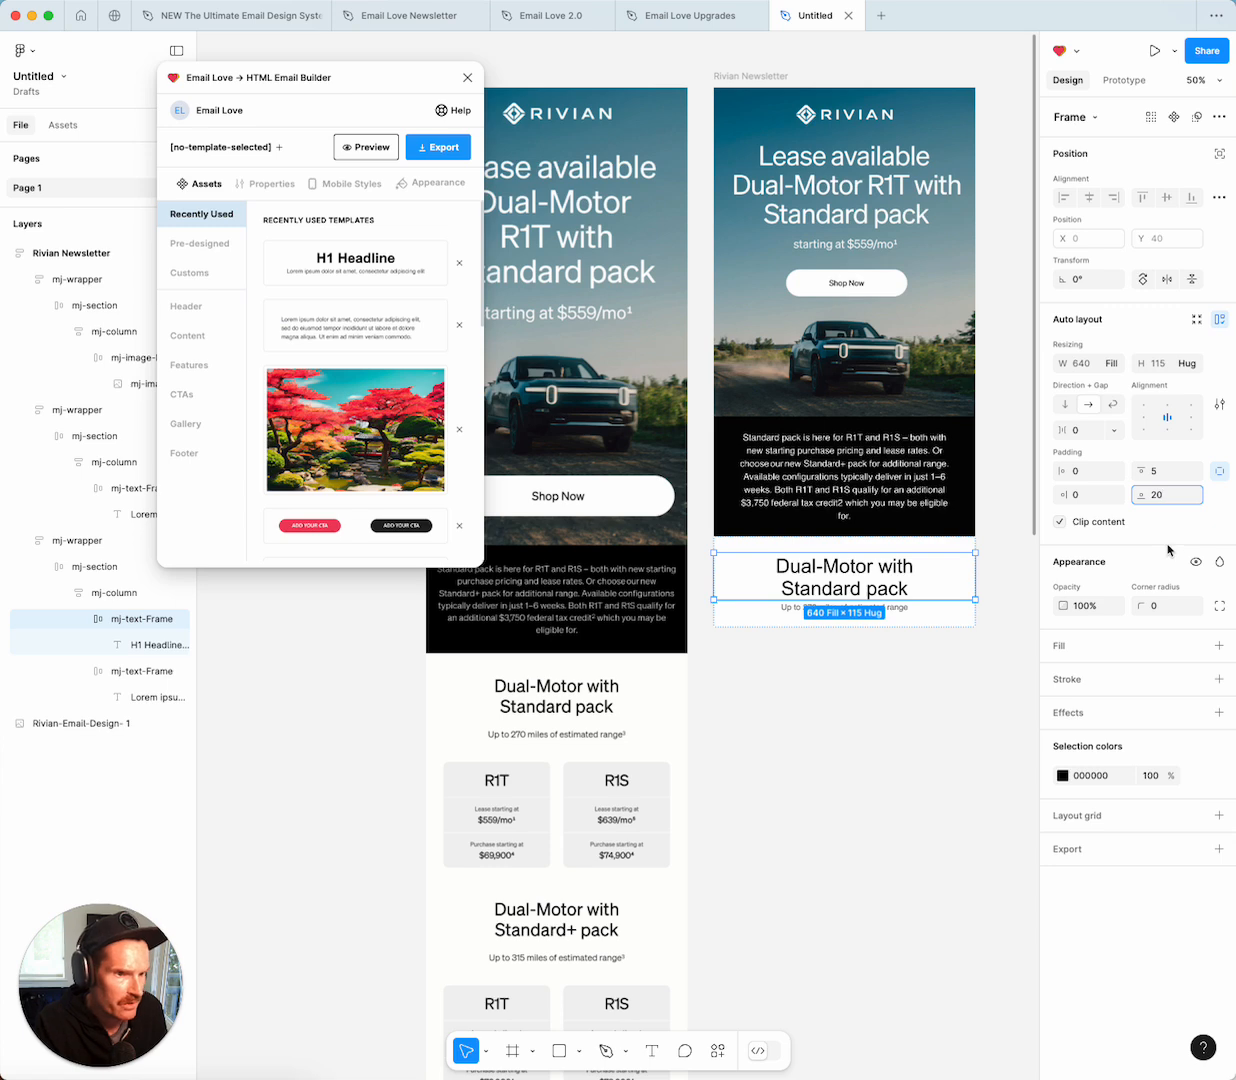
pyautogui.click(820, 722)
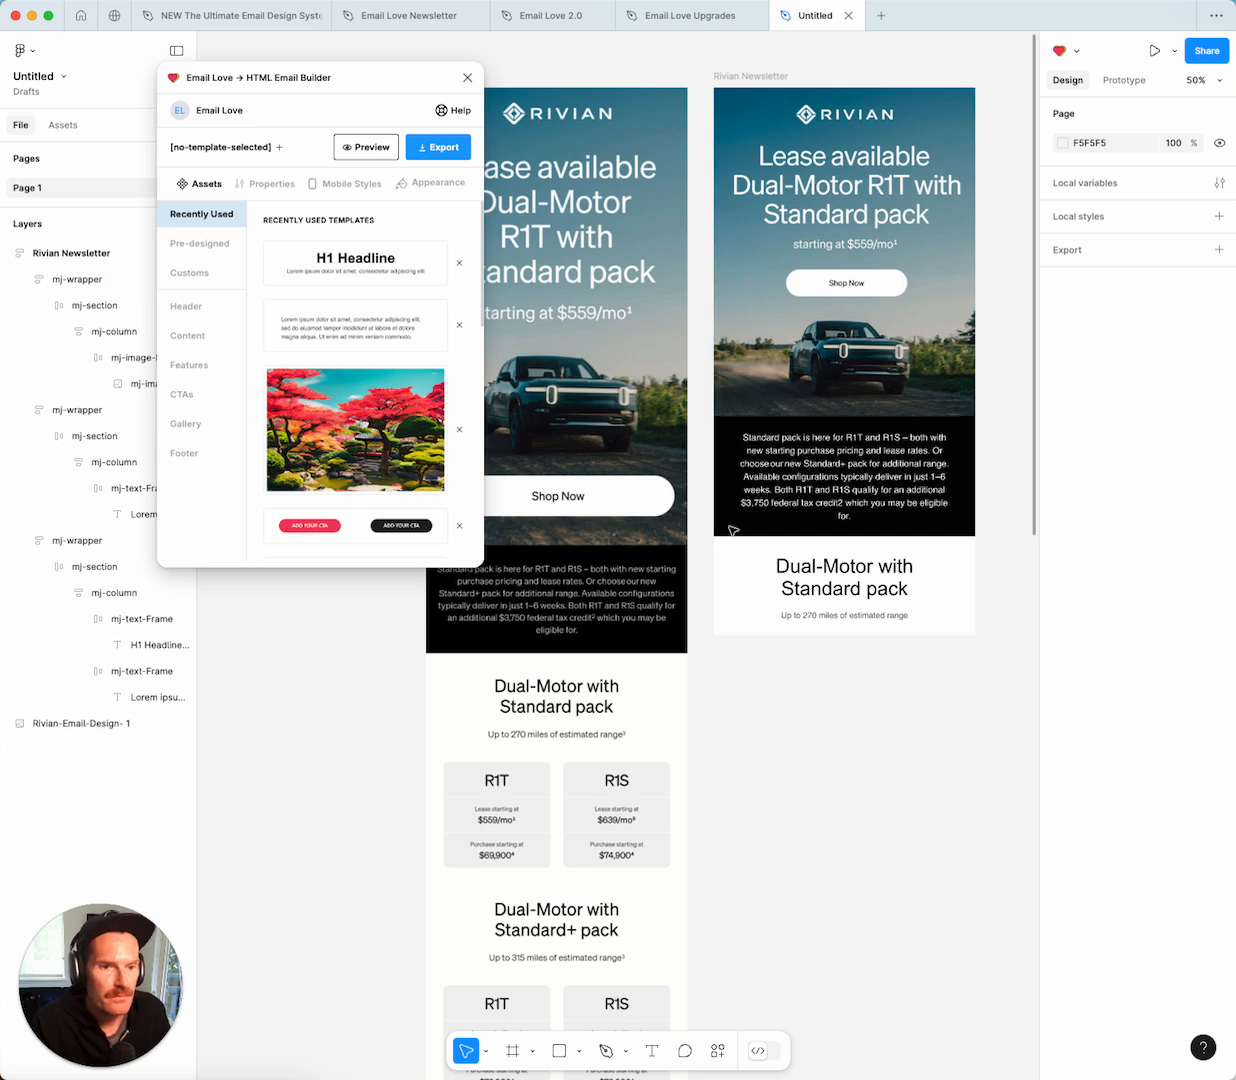
pyautogui.scroll(-2, 711, 450)
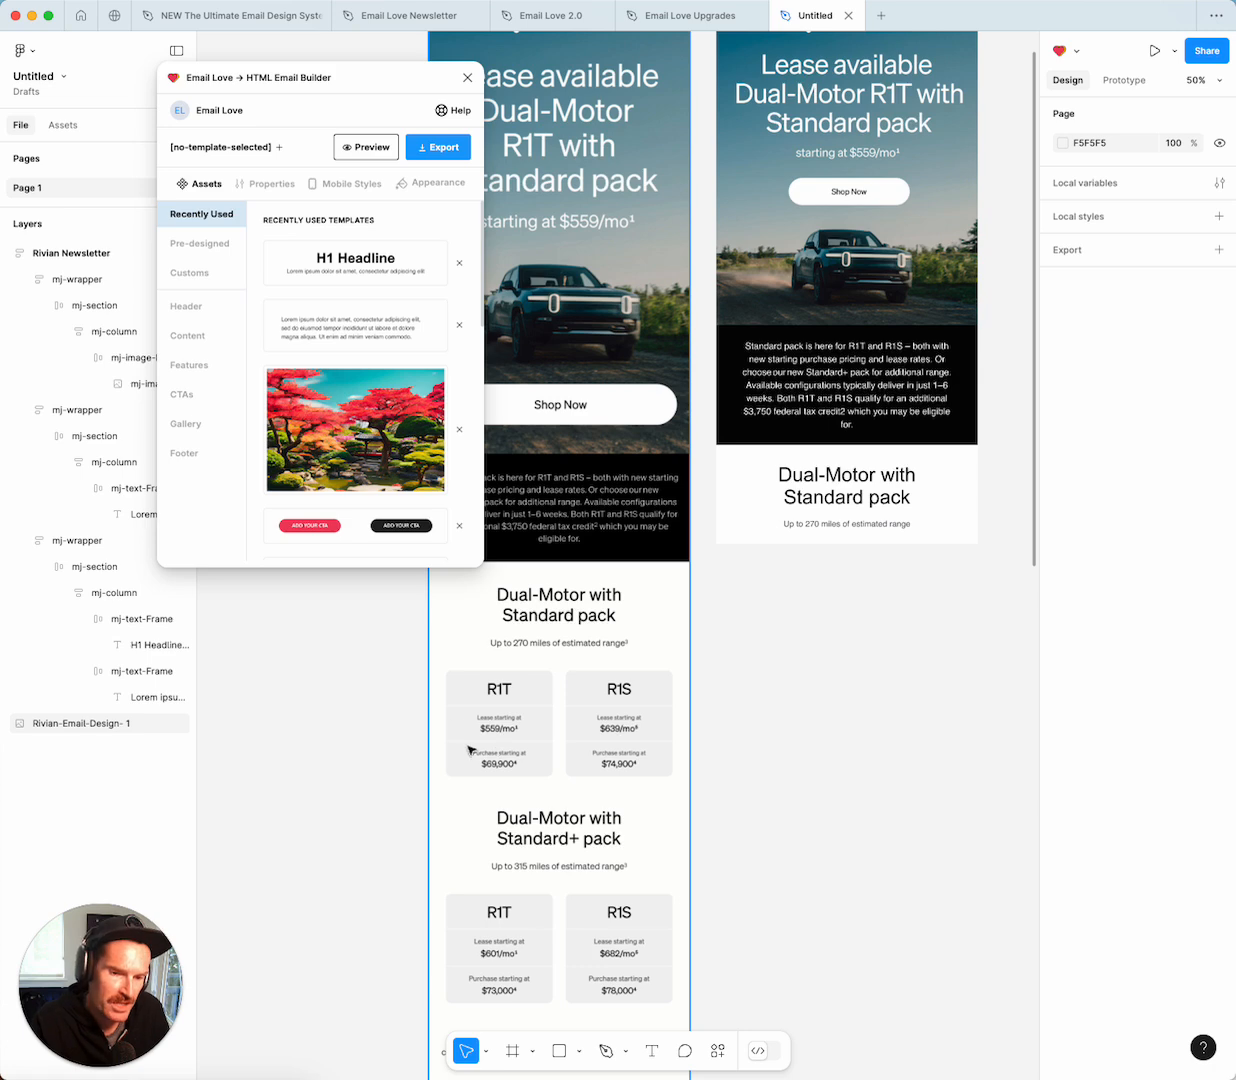
pyautogui.click(791, 564)
pyautogui.scroll(2, 800, 430)
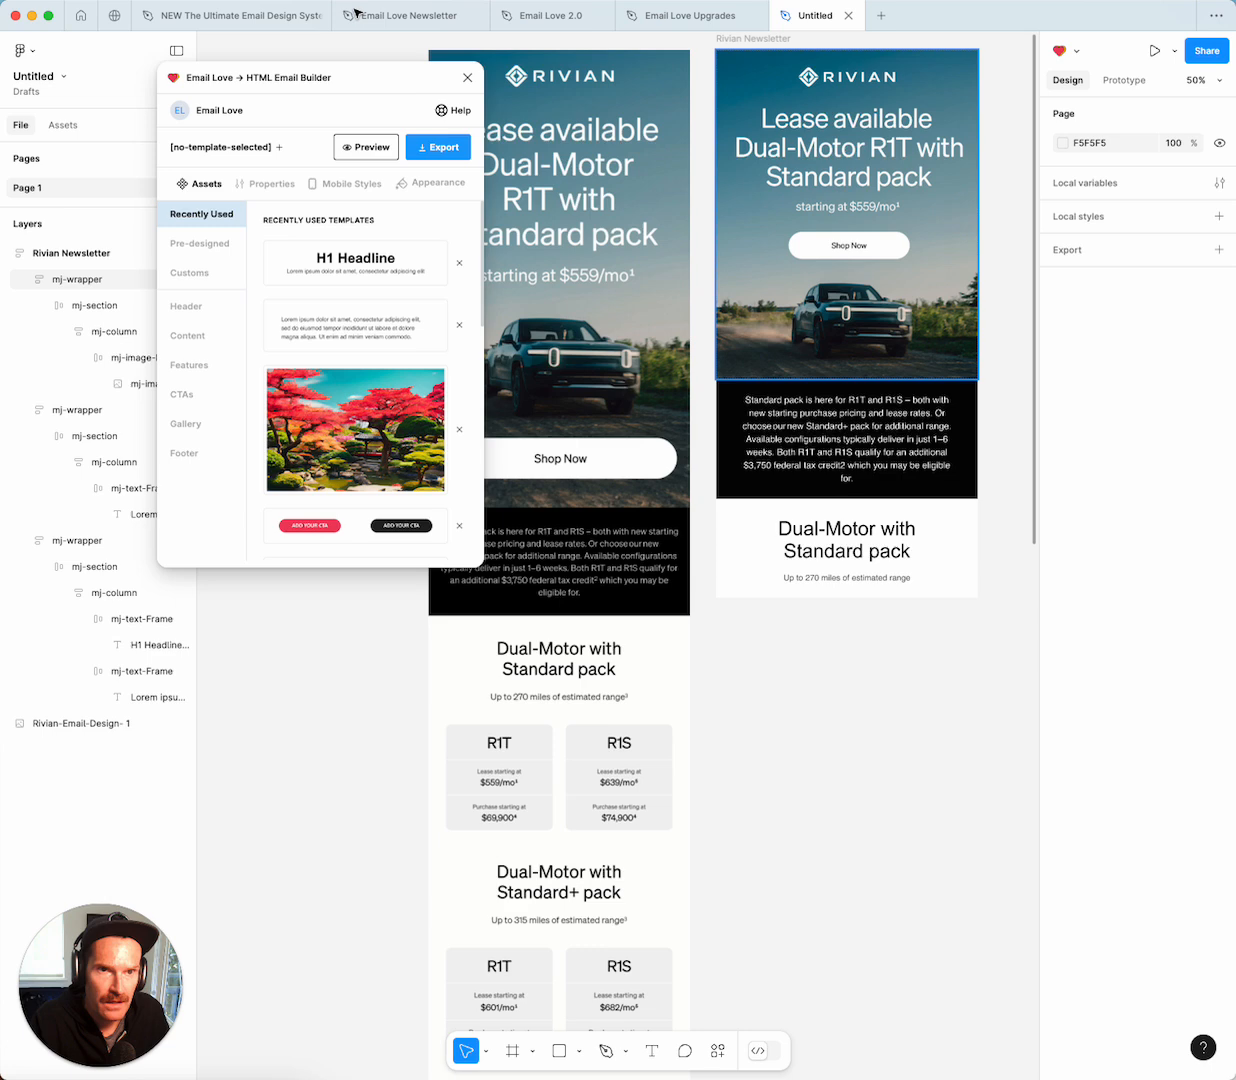
pyautogui.click(203, 18)
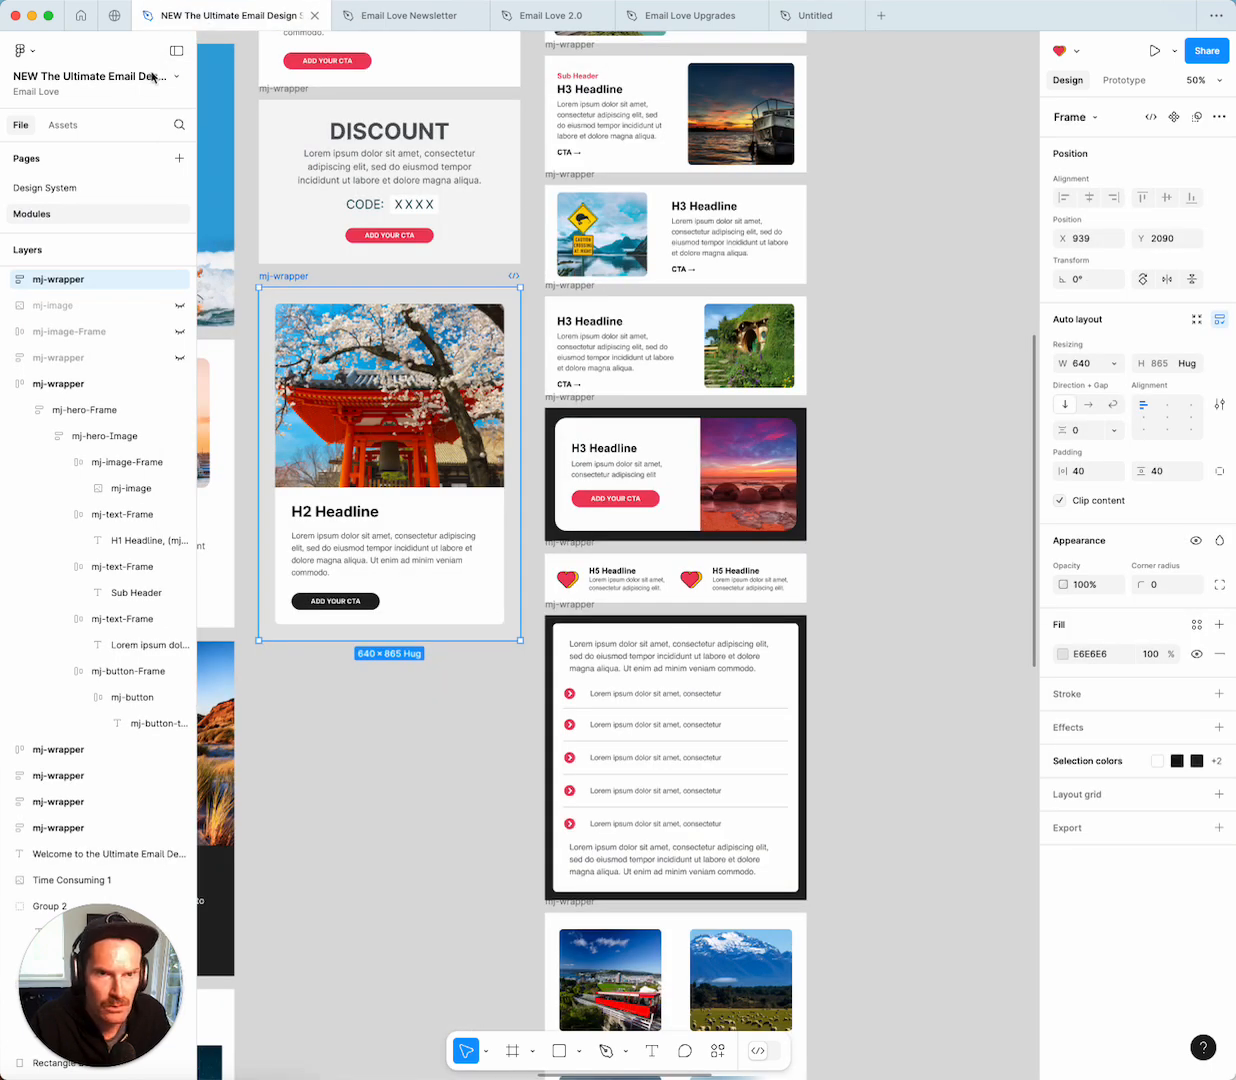
pyautogui.press('Escape')
pyautogui.scroll(-5, 490, 340)
pyautogui.scroll(-8, 502, 344)
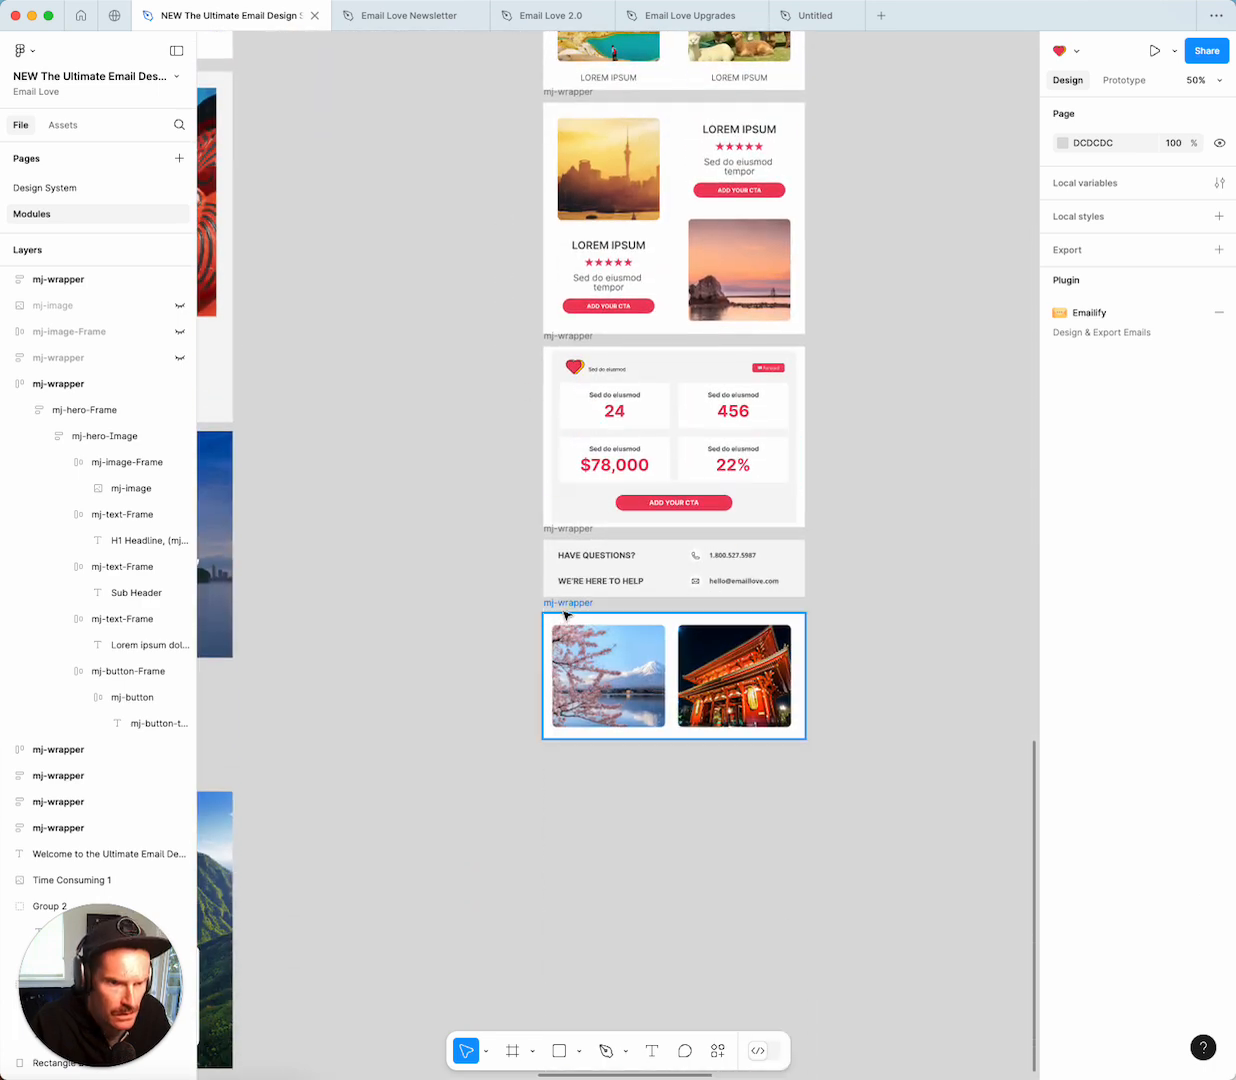
pyautogui.click(565, 615)
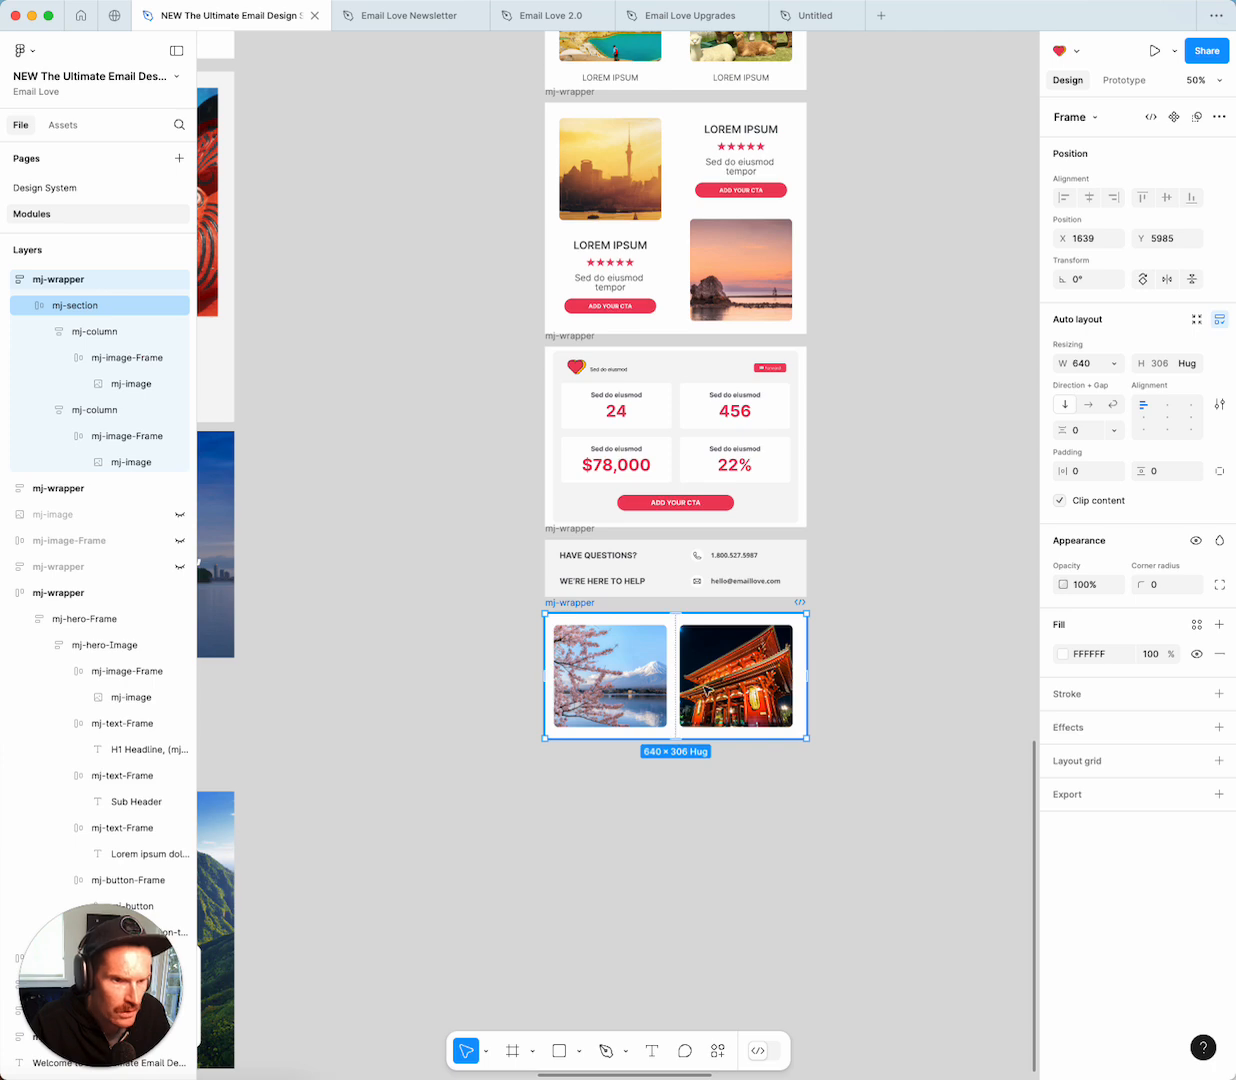
pyautogui.click(812, 16)
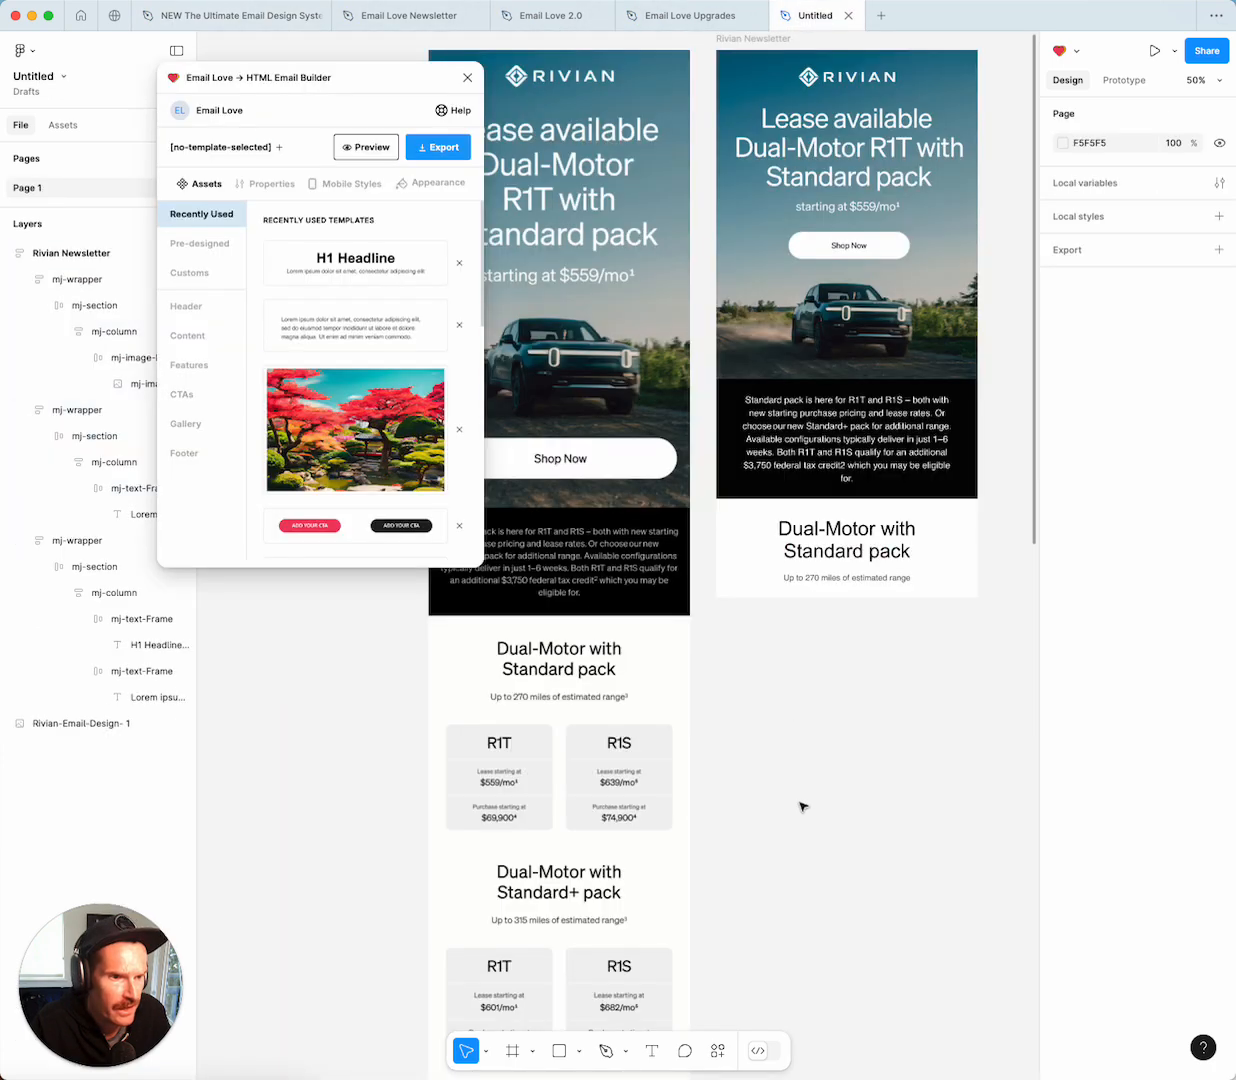
# Paste the two-image module below the second email and fill the left image with the R1T card, Fit.
pyautogui.hotkey('ctrl', 'v')
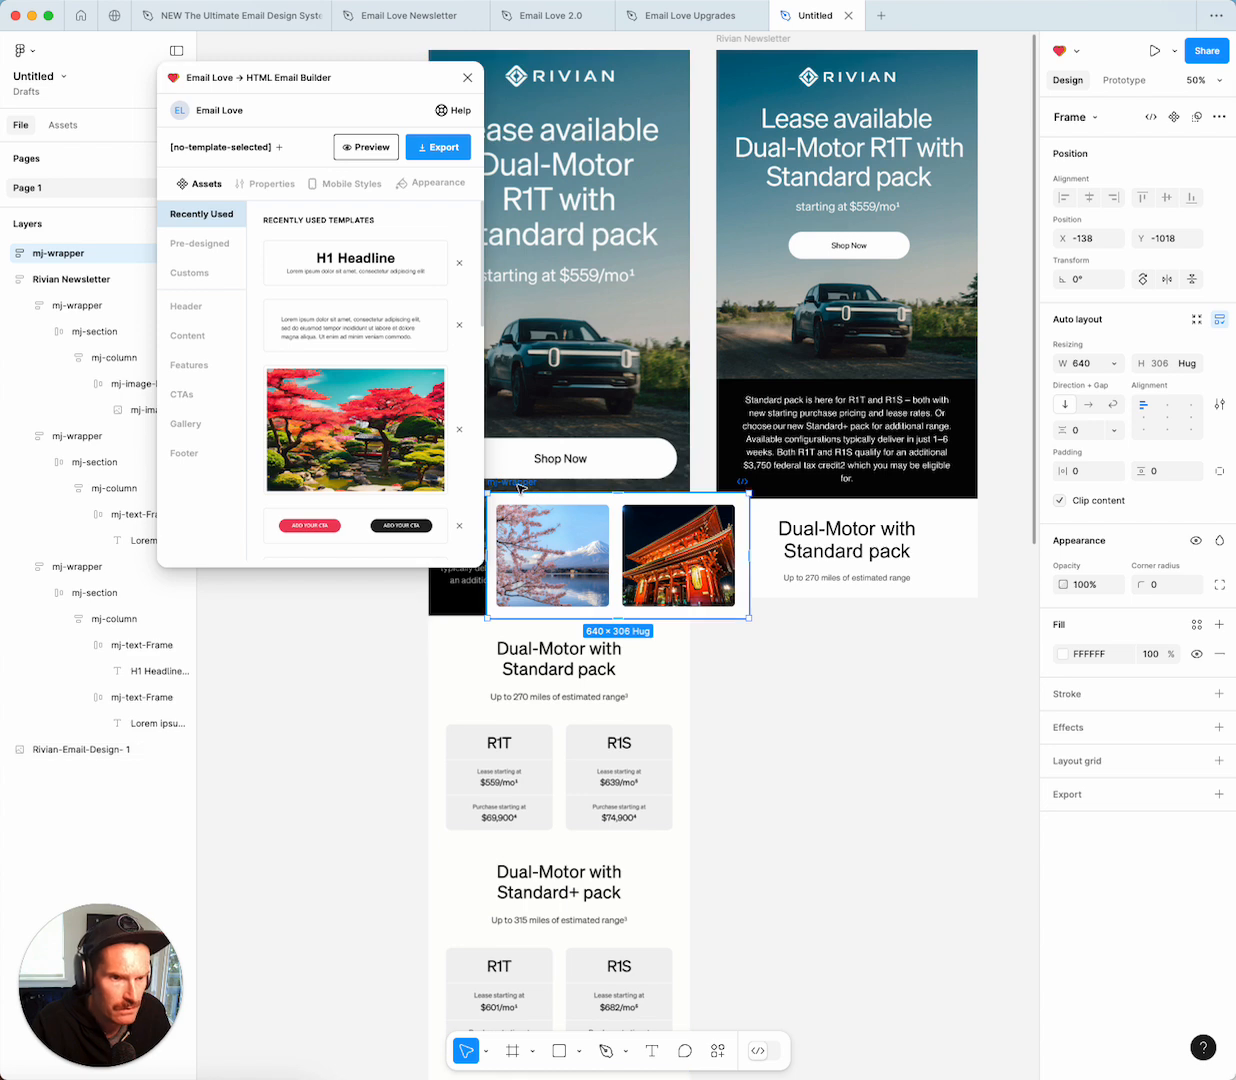
pyautogui.moveTo(525, 498); pyautogui.dragTo(797, 637)
pyautogui.doubleClick(770, 640)
pyautogui.doubleClick(770, 640)
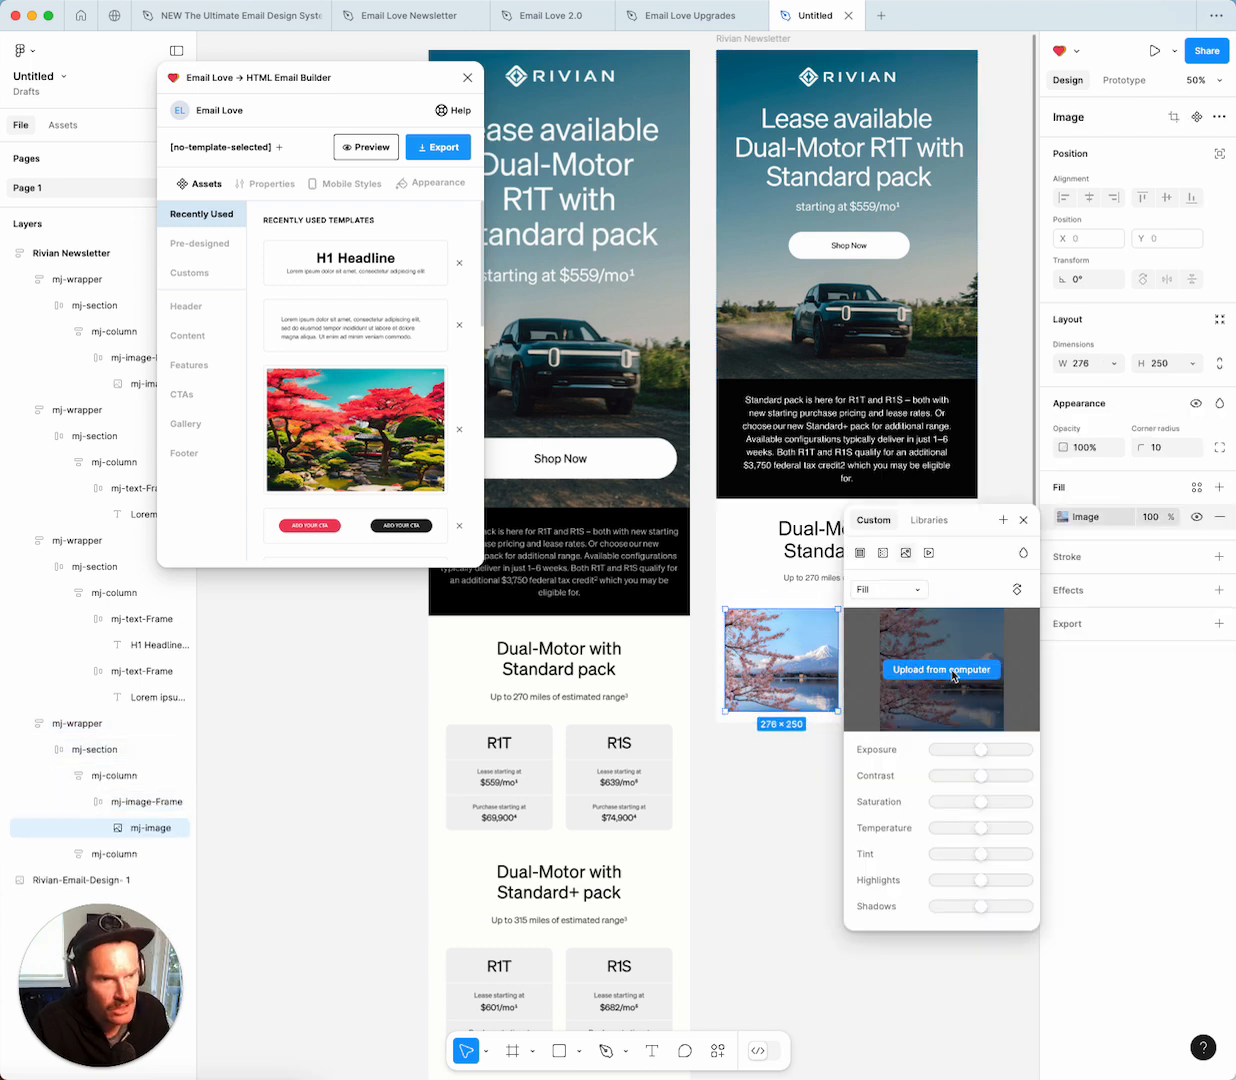
pyautogui.click(954, 677)
pyautogui.doubleClick(505, 530)
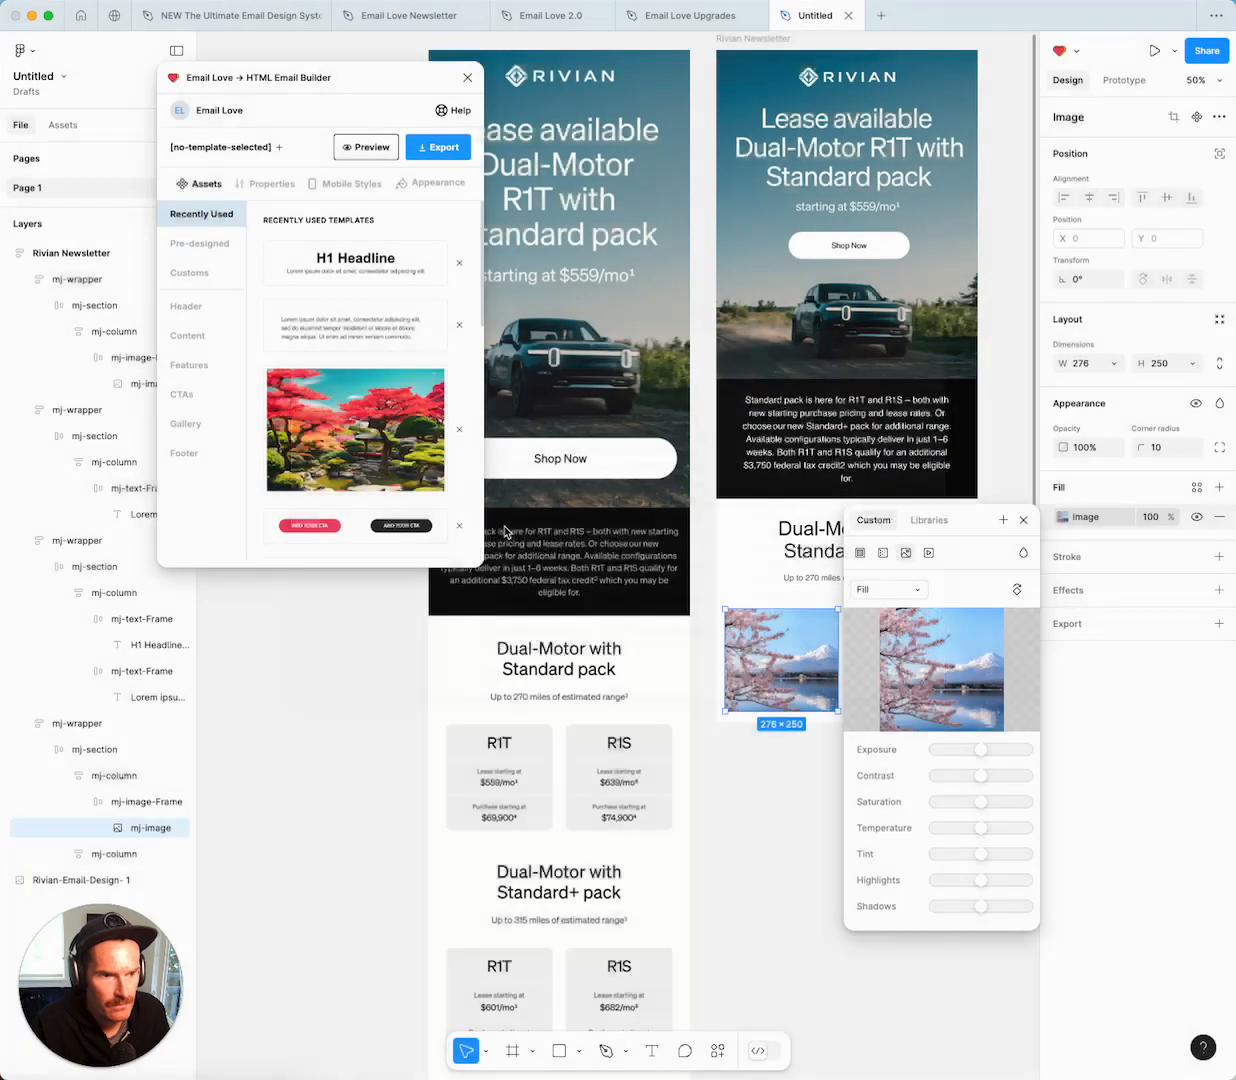
pyautogui.click(890, 590)
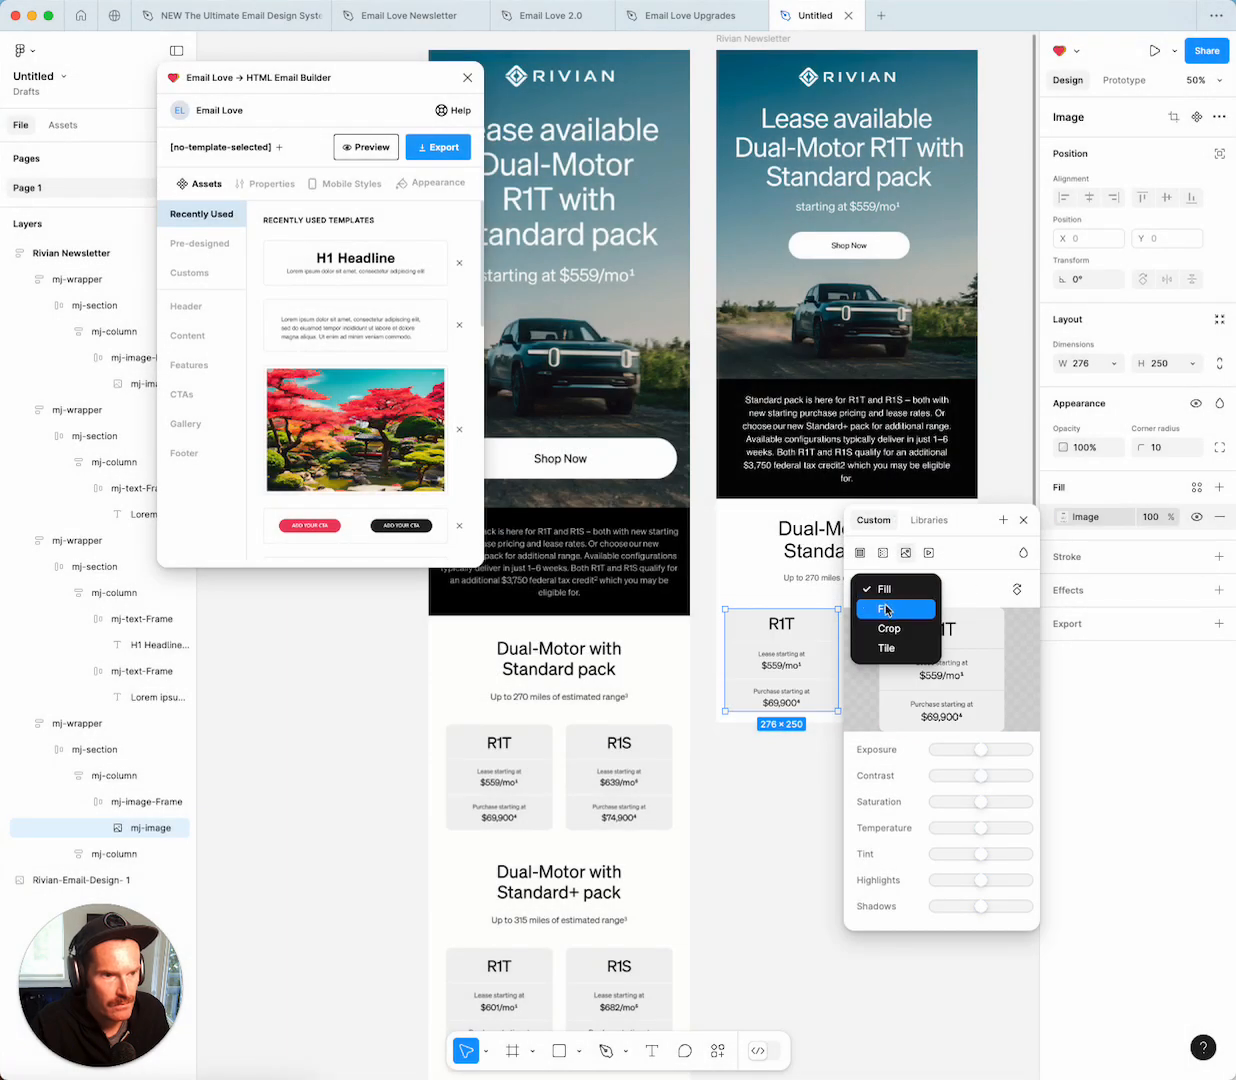
pyautogui.click(885, 608)
pyautogui.click(1023, 519)
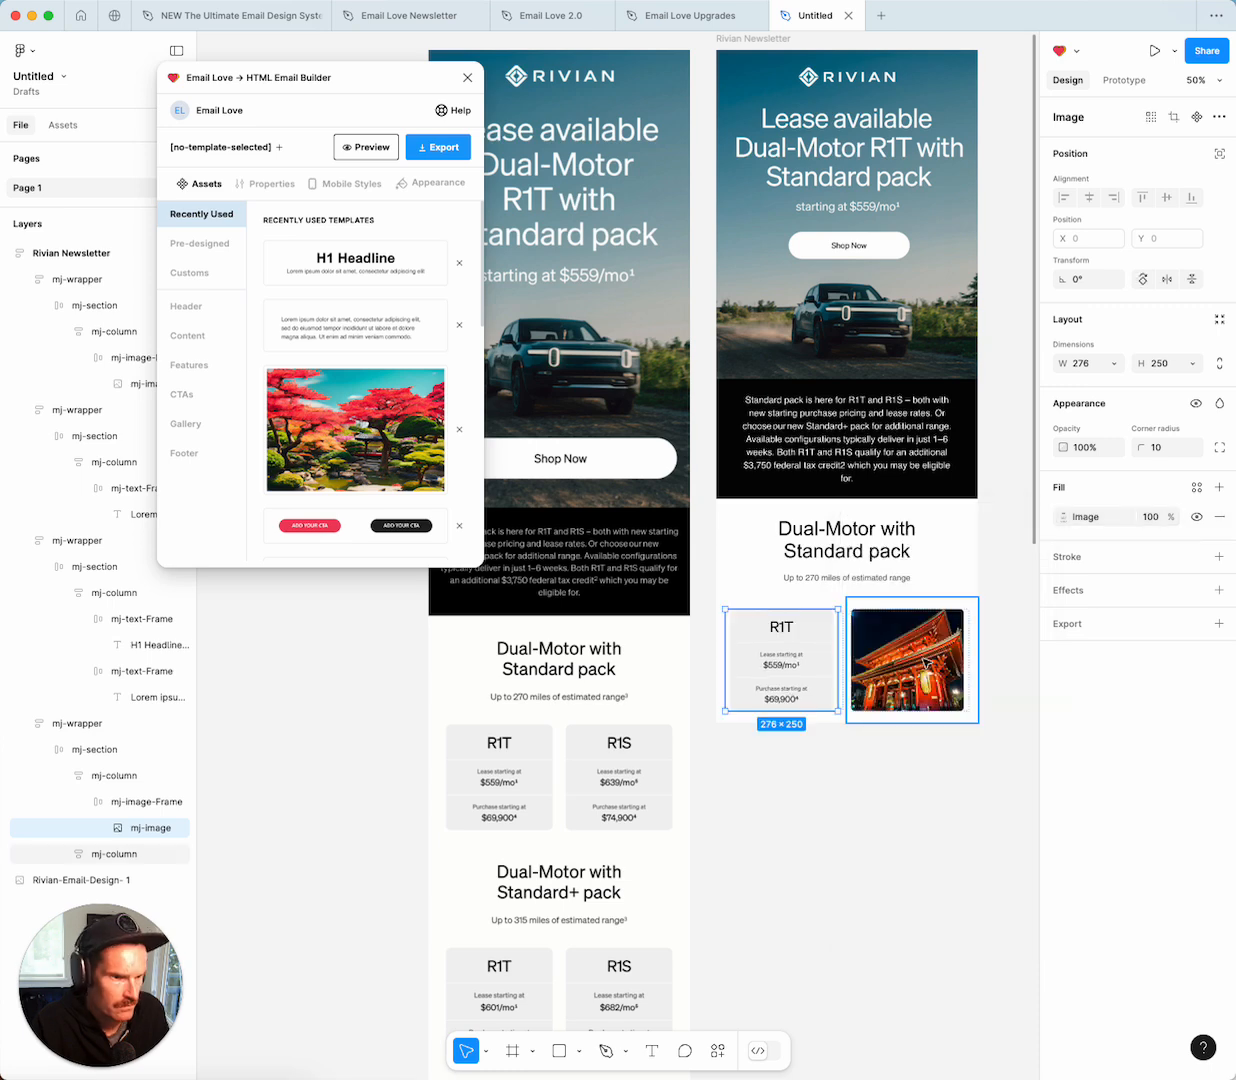
# Fill the right image with the R1S card screenshot using Fit scaling.
pyautogui.doubleClick(925, 661)
pyautogui.click(925, 662)
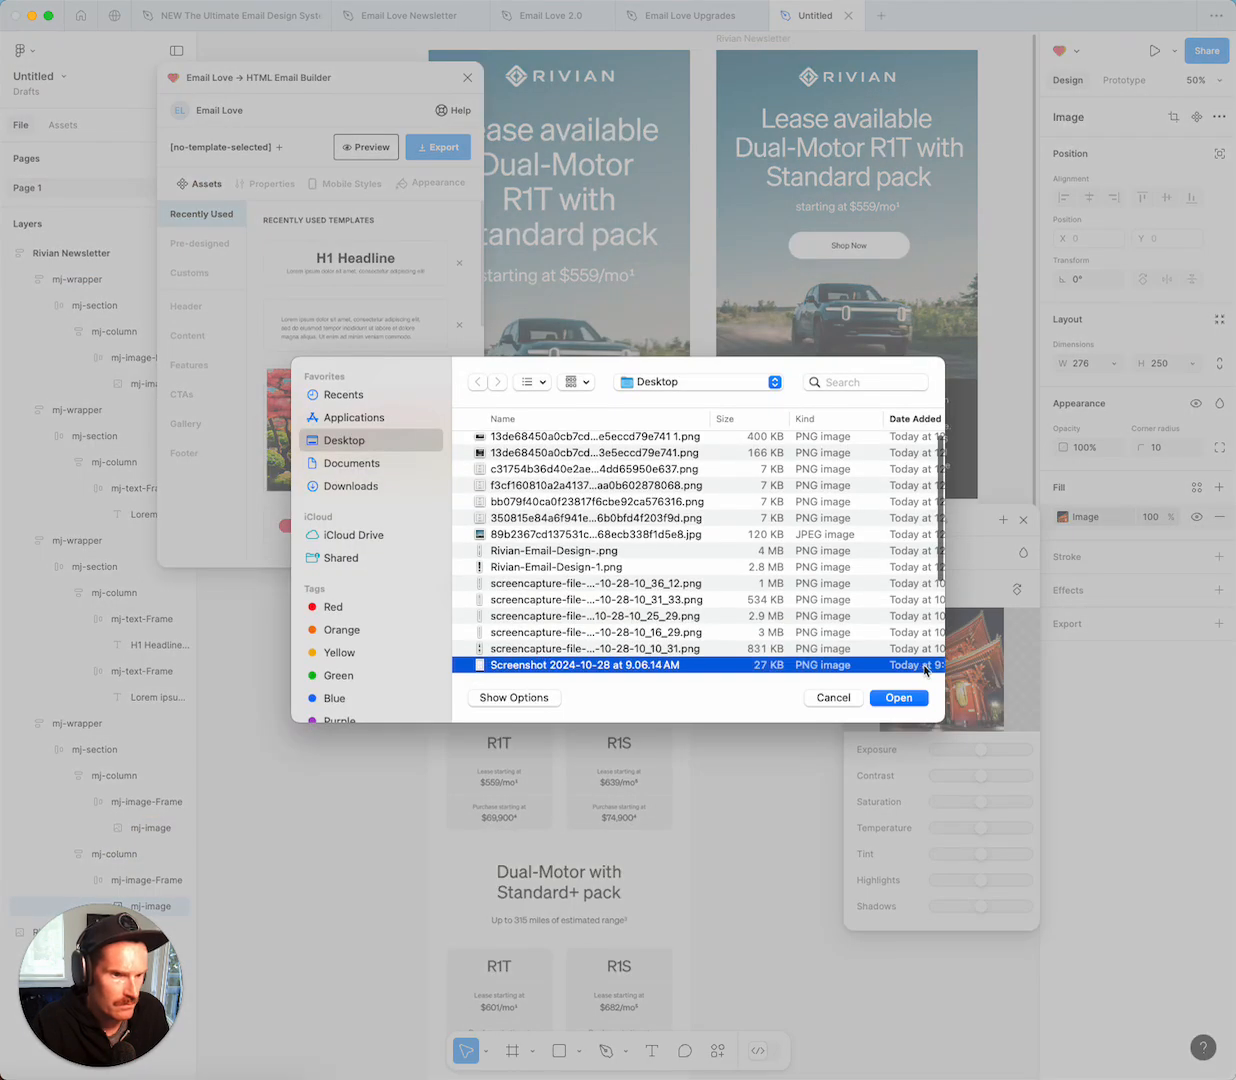
pyautogui.doubleClick(506, 497)
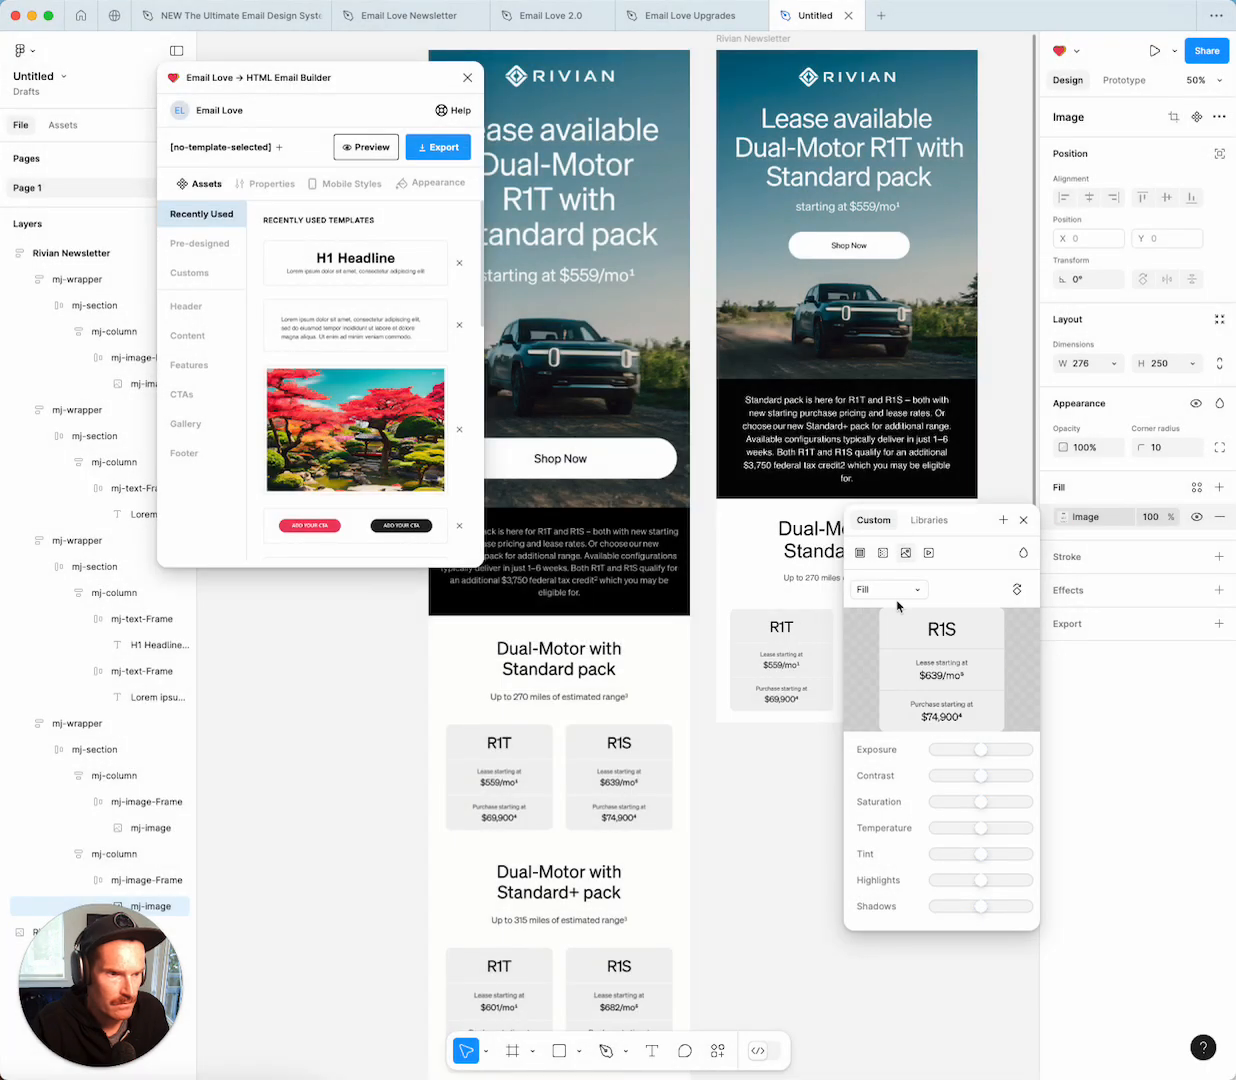
pyautogui.click(891, 590)
pyautogui.click(884, 608)
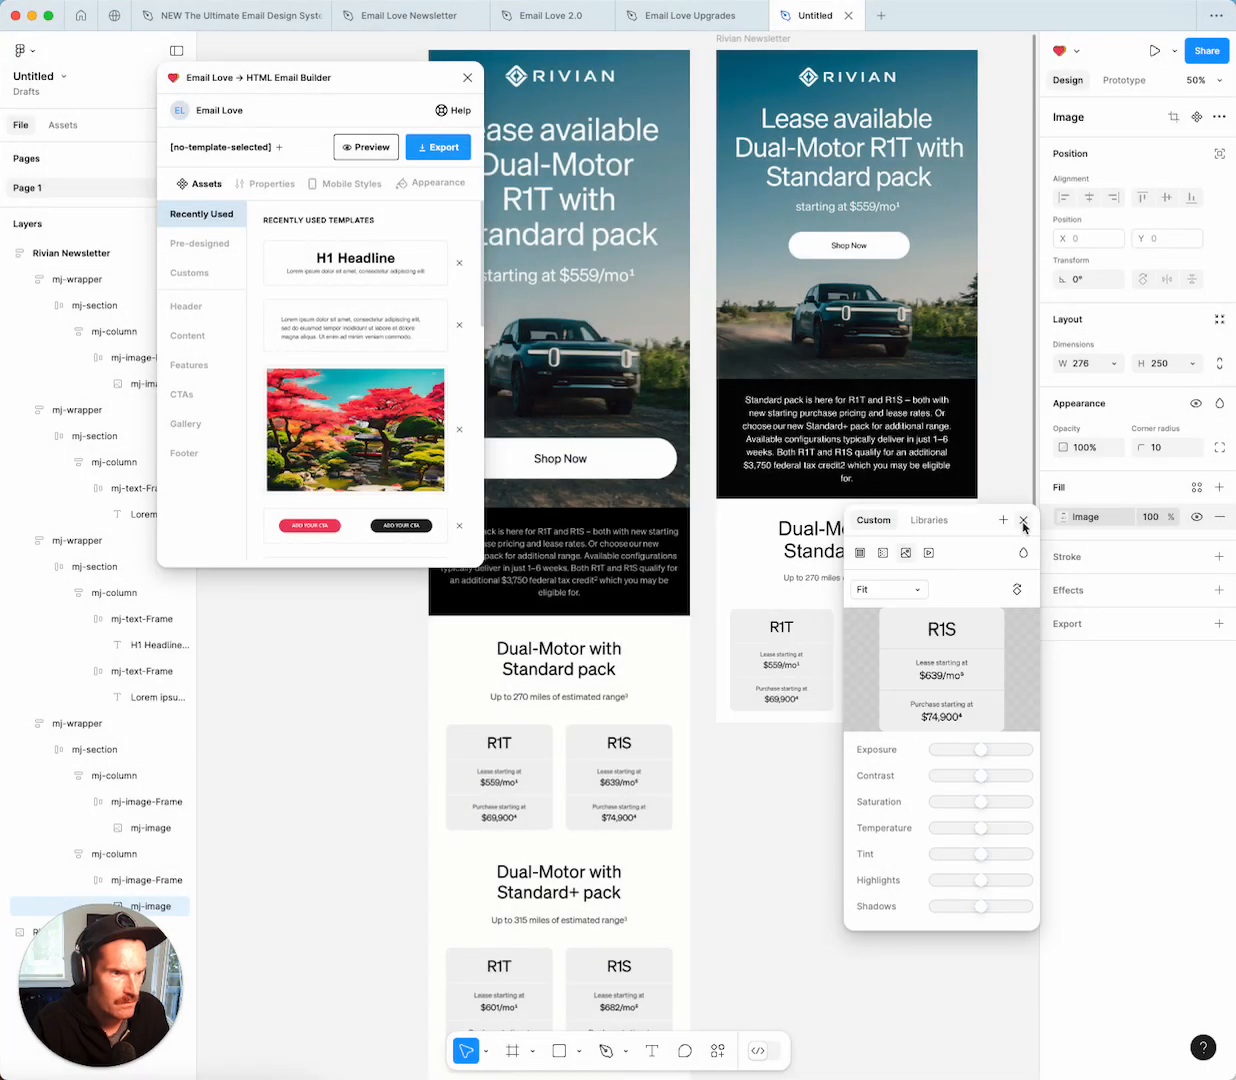
pyautogui.click(1023, 521)
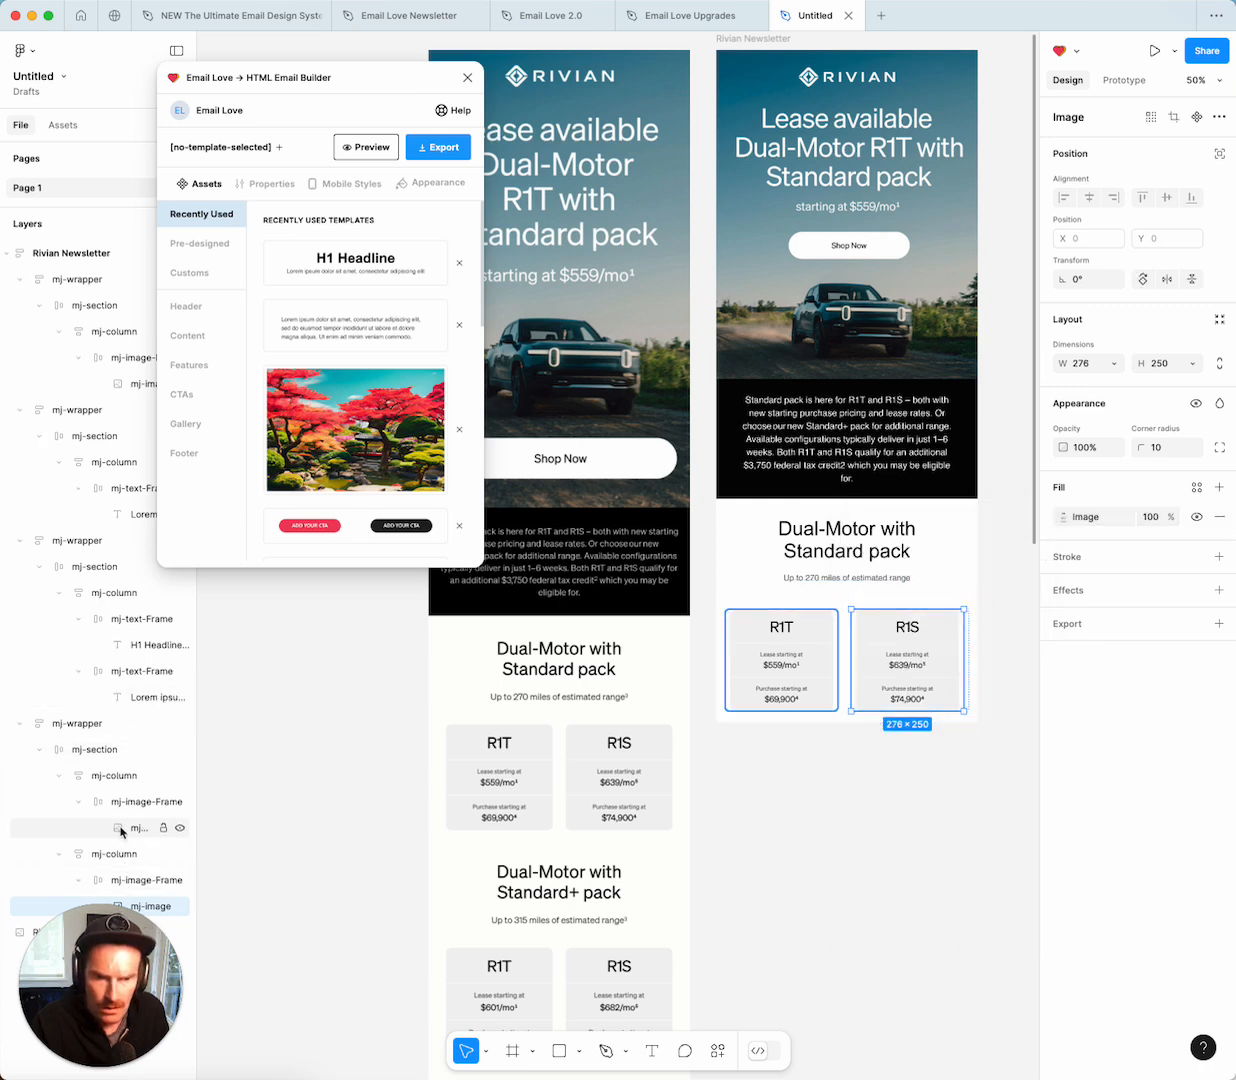
pyautogui.moveTo(106, 961); pyautogui.dragTo(113, 598)
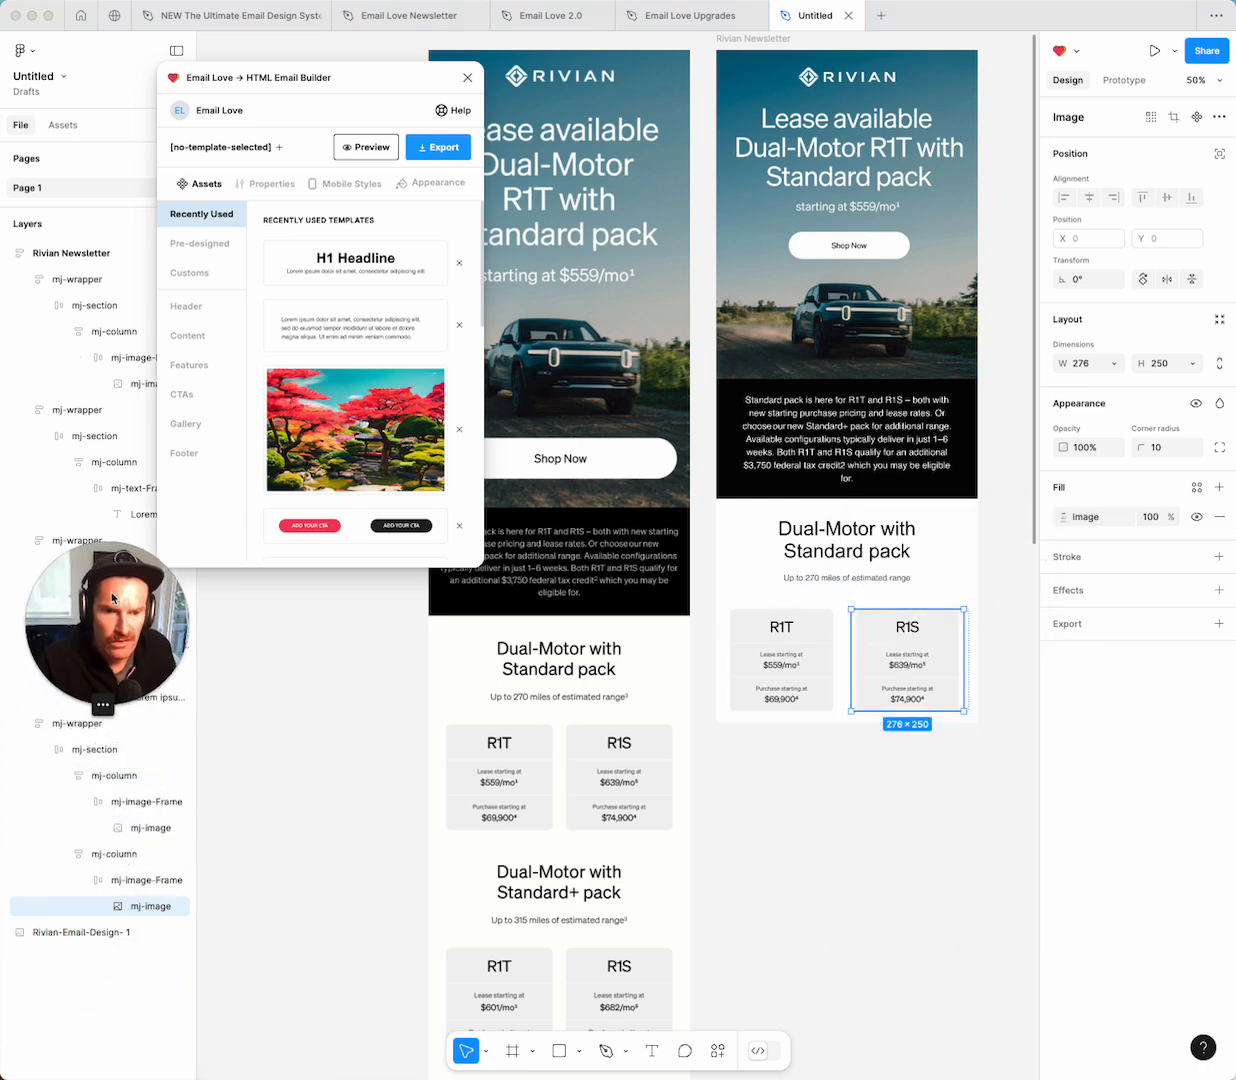
# Centre the R1S and R1T images in their frames, then show Mobile Styles for the left column.
pyautogui.click(128, 881)
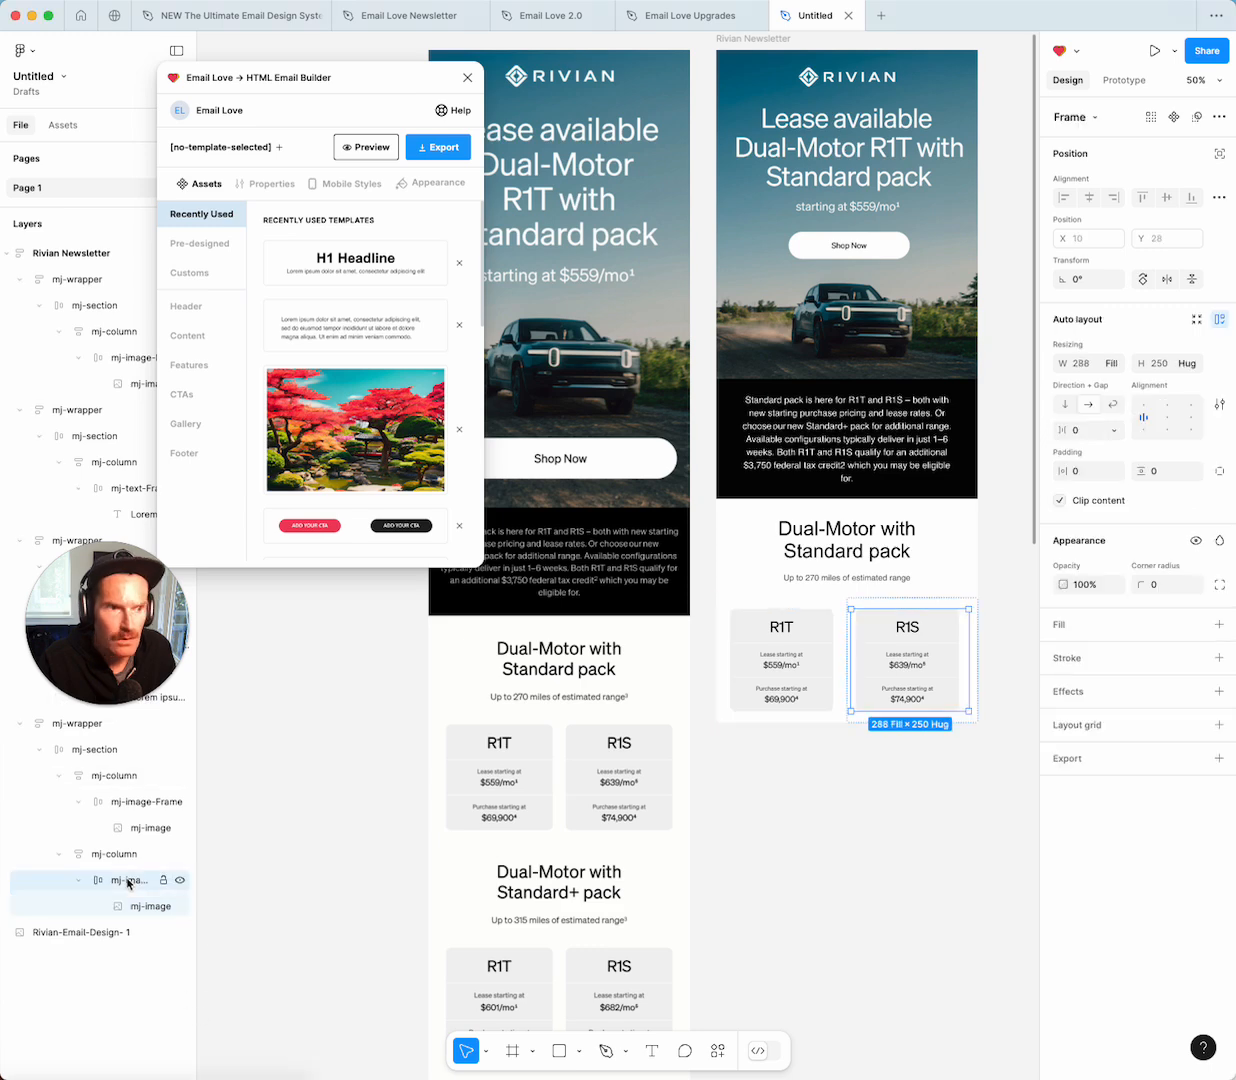
pyautogui.click(1163, 418)
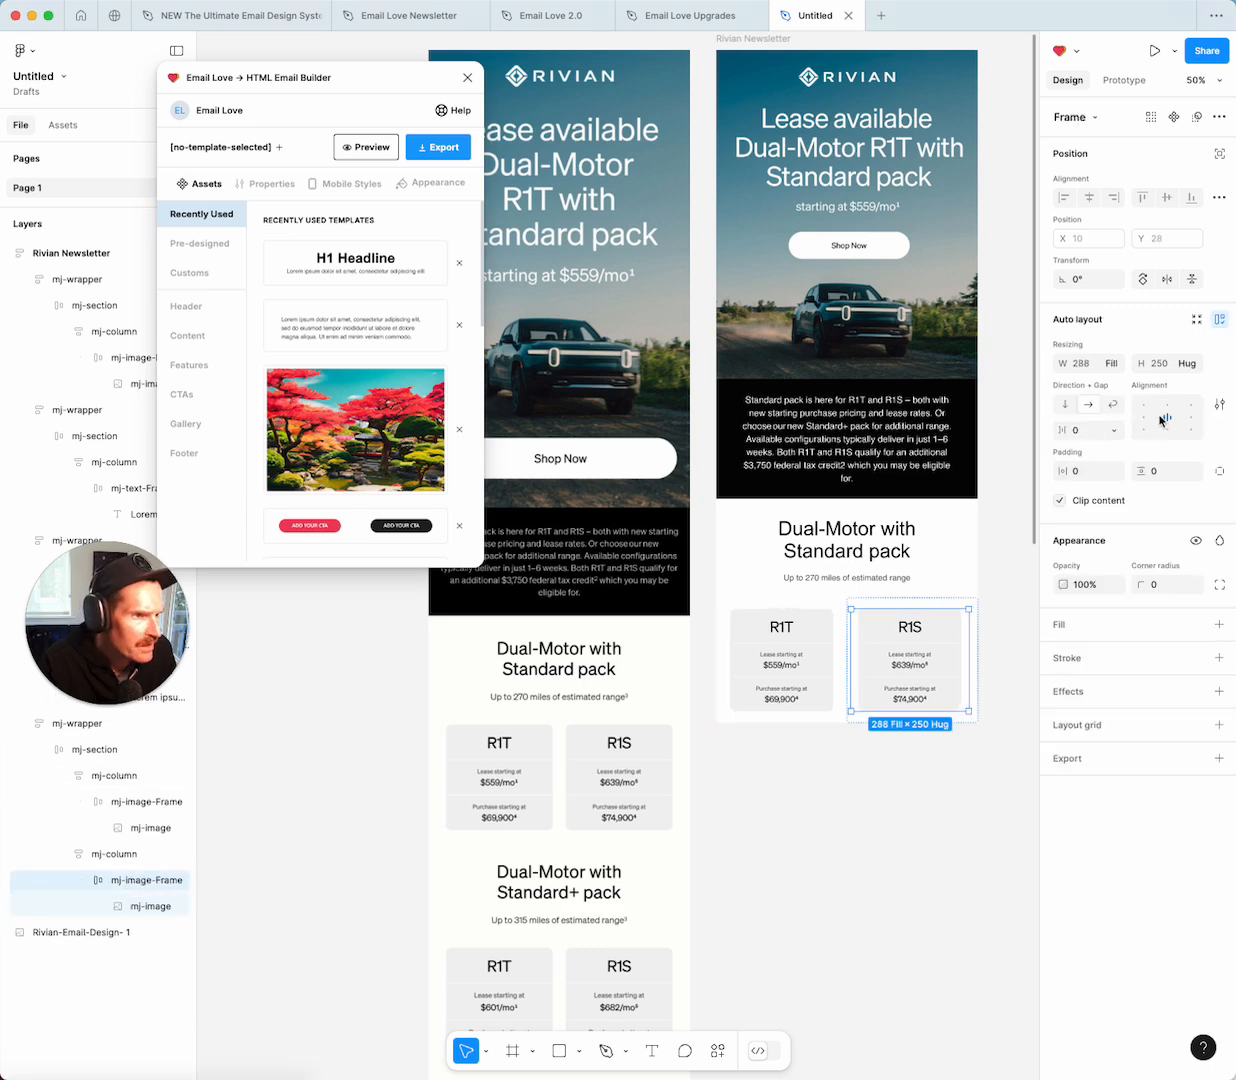
pyautogui.click(799, 645)
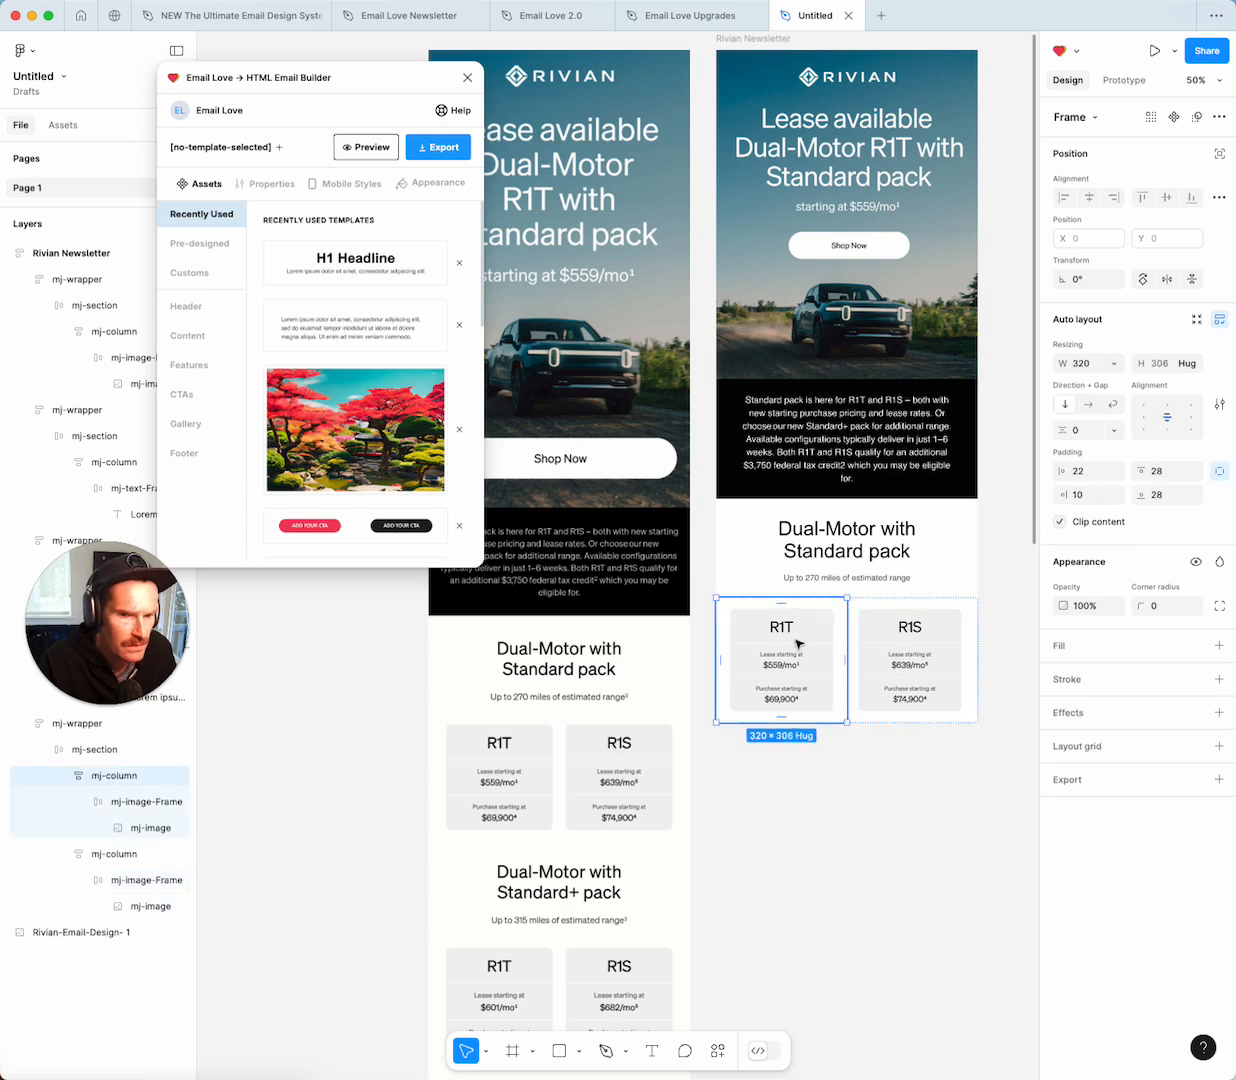
pyautogui.click(799, 645)
pyautogui.click(1167, 423)
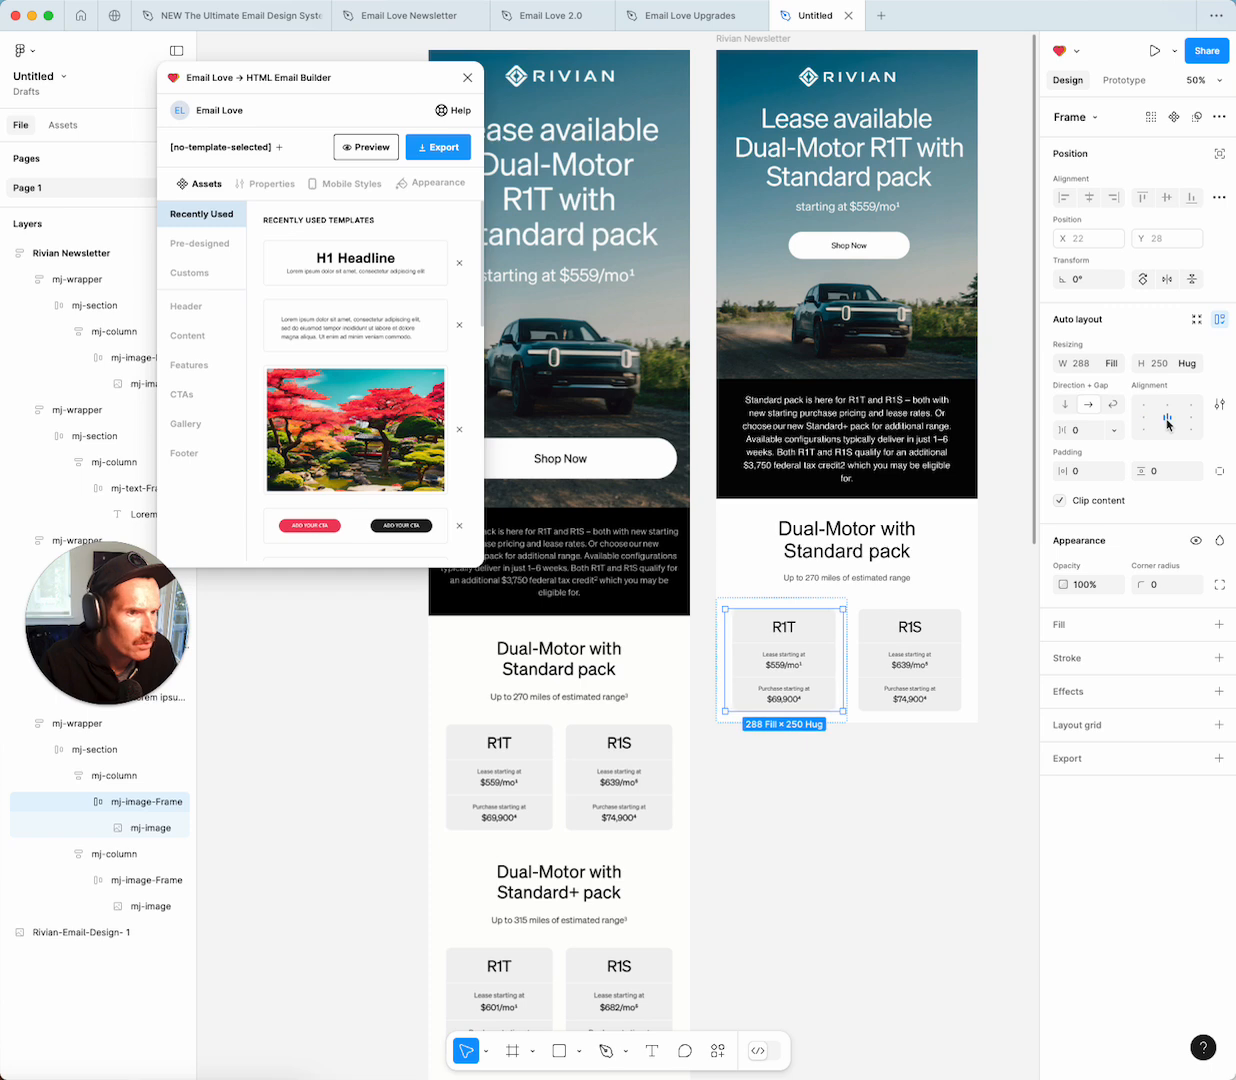
pyautogui.click(762, 598)
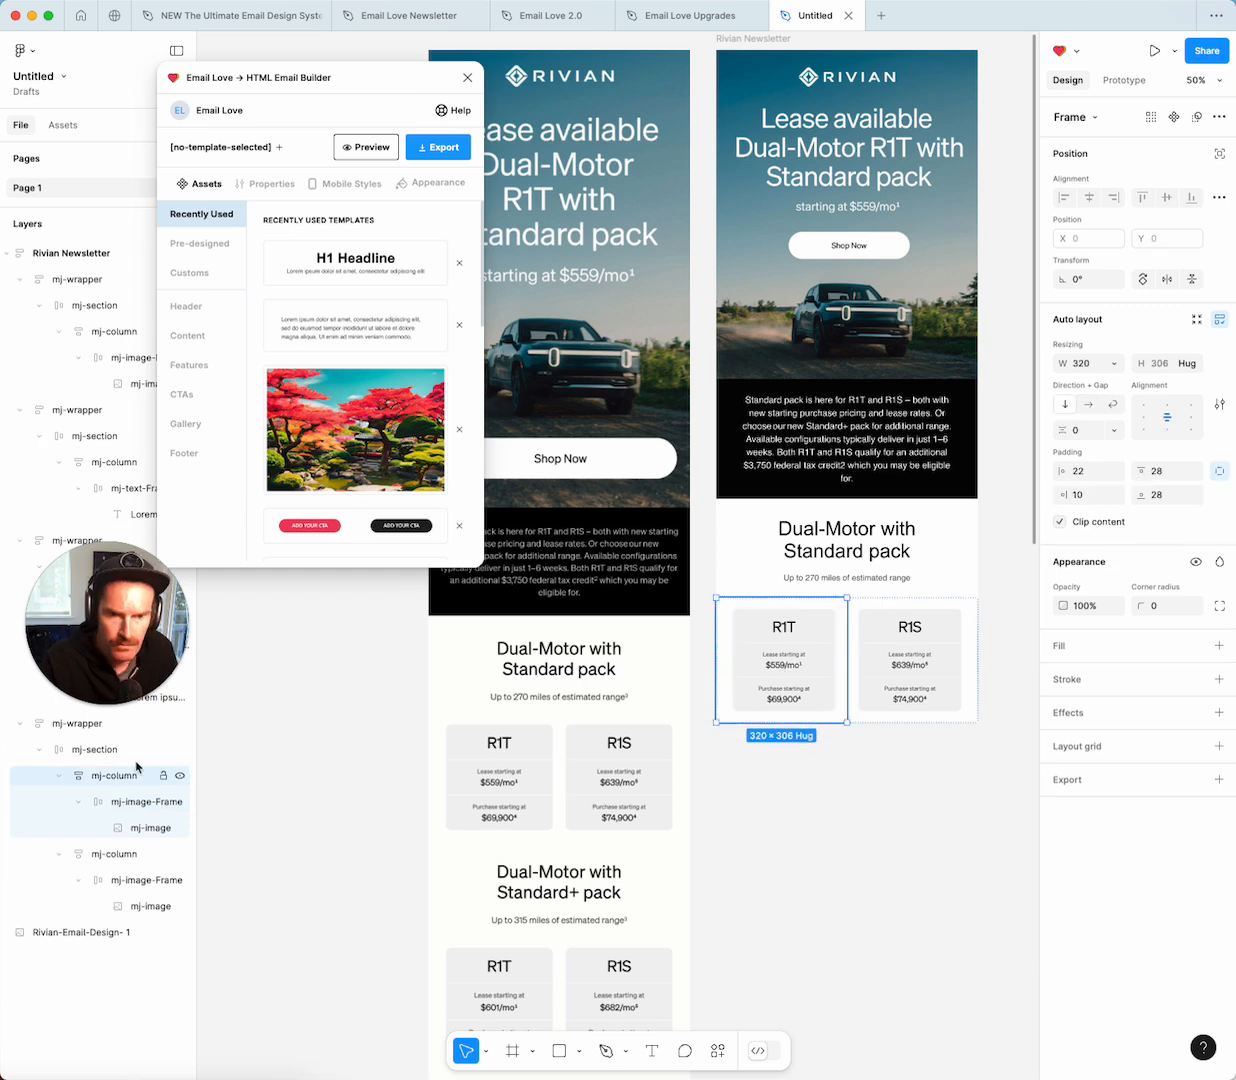
pyautogui.click(344, 186)
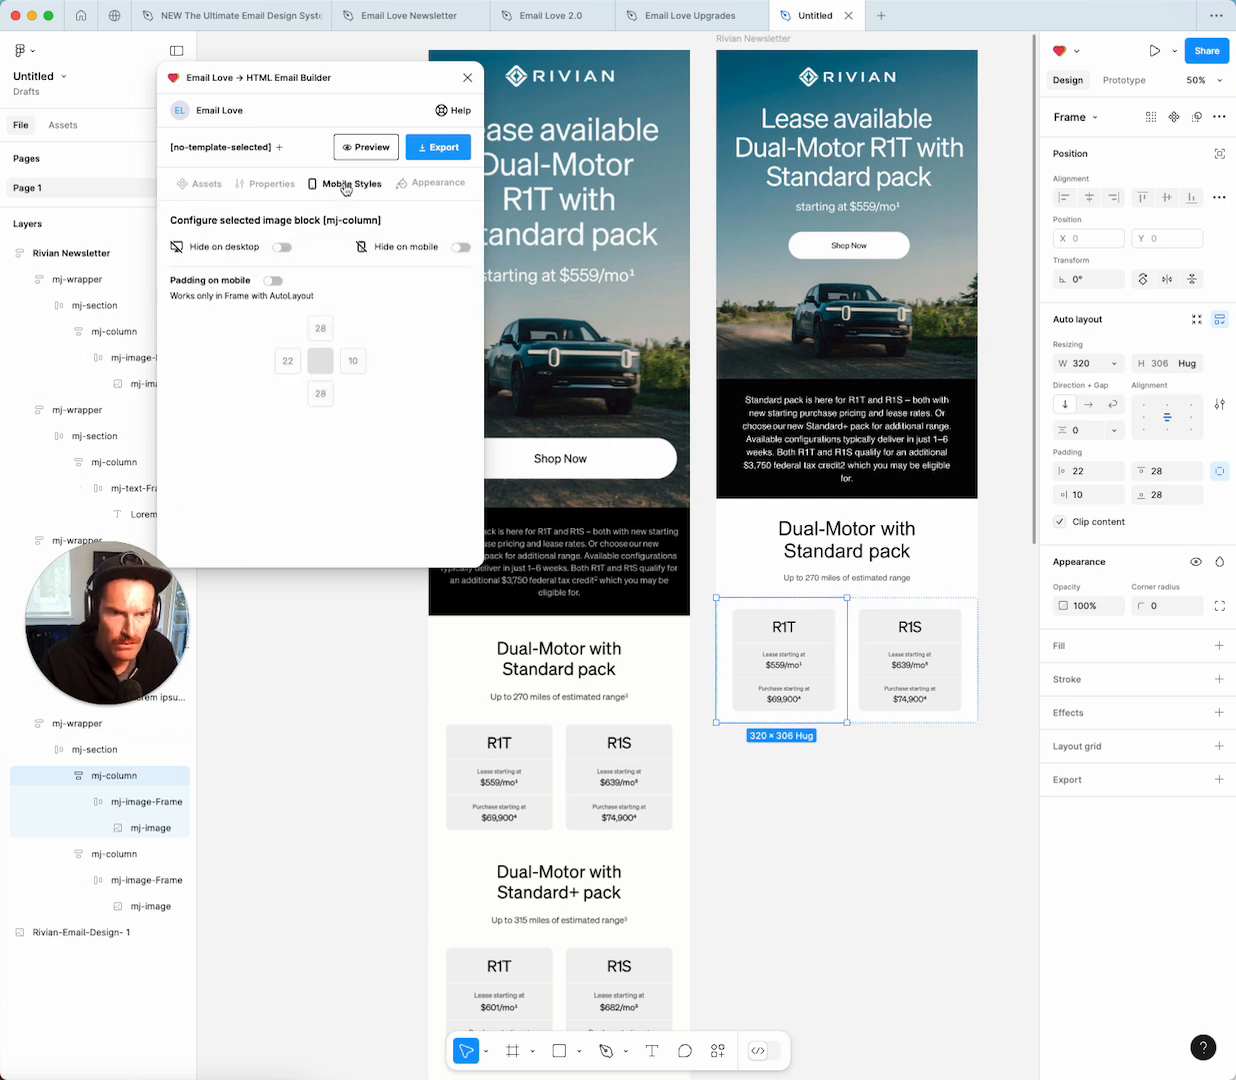
# Turn on mobile padding for the R1T and R1S columns, with 22 left/right and 28 top/bottom.
pyautogui.click(275, 283)
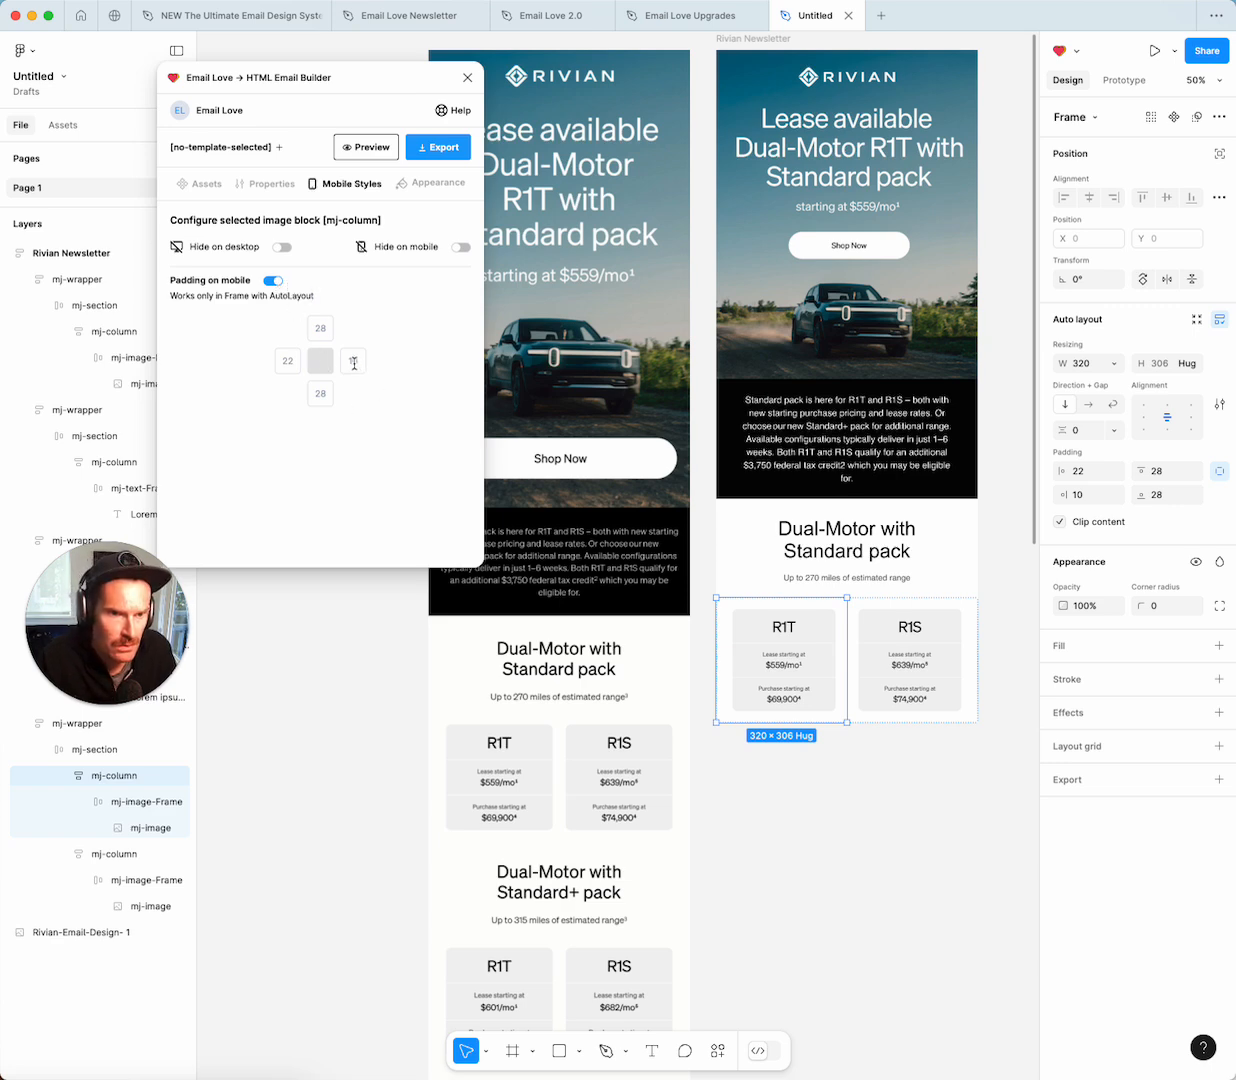
pyautogui.write('22')
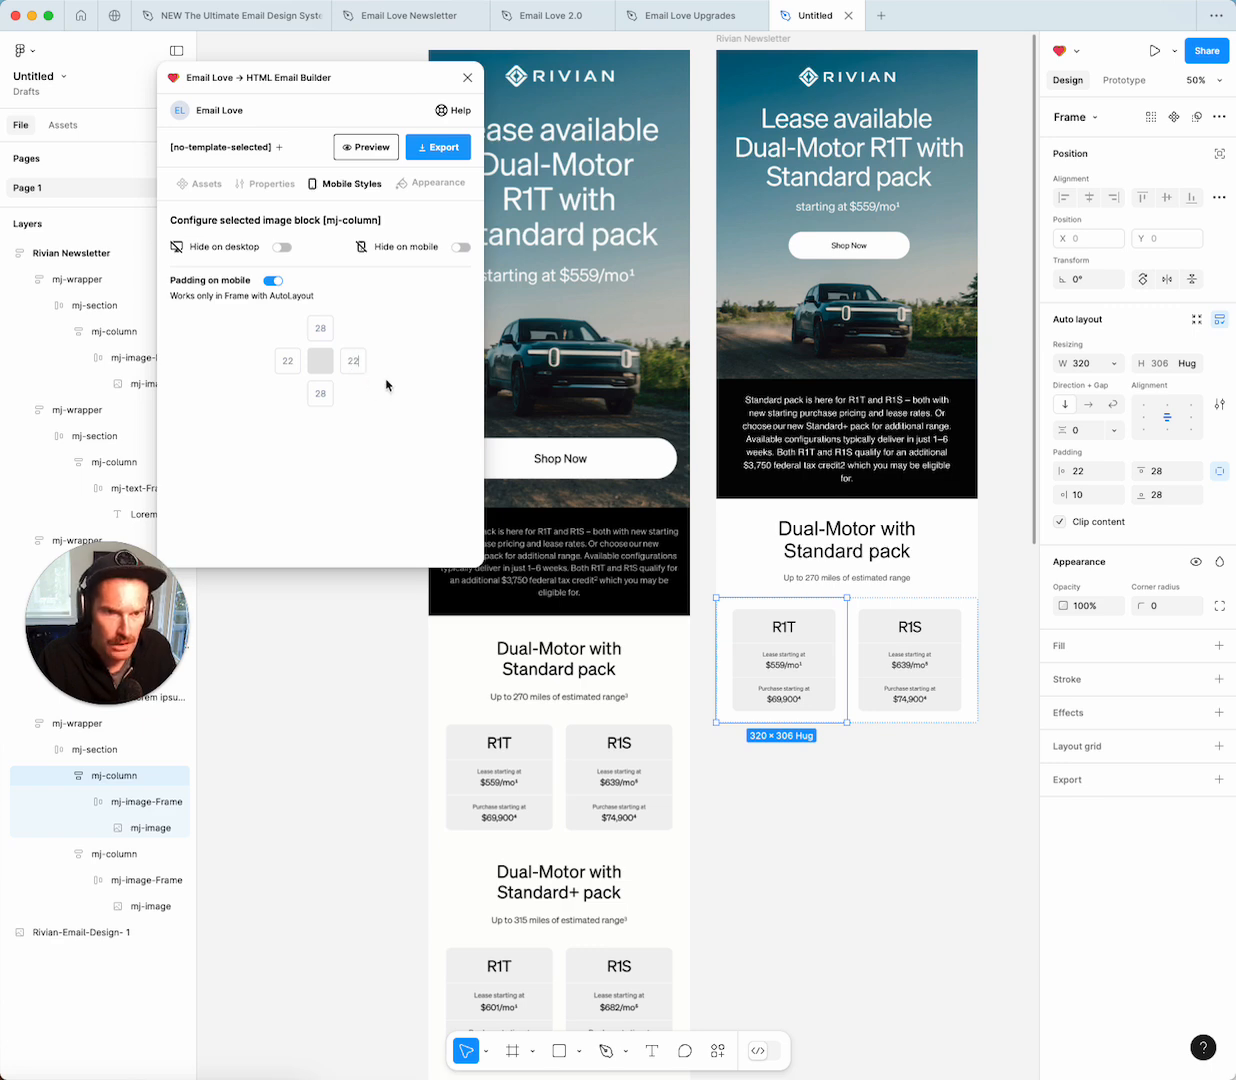
pyautogui.click(927, 642)
pyautogui.click(274, 281)
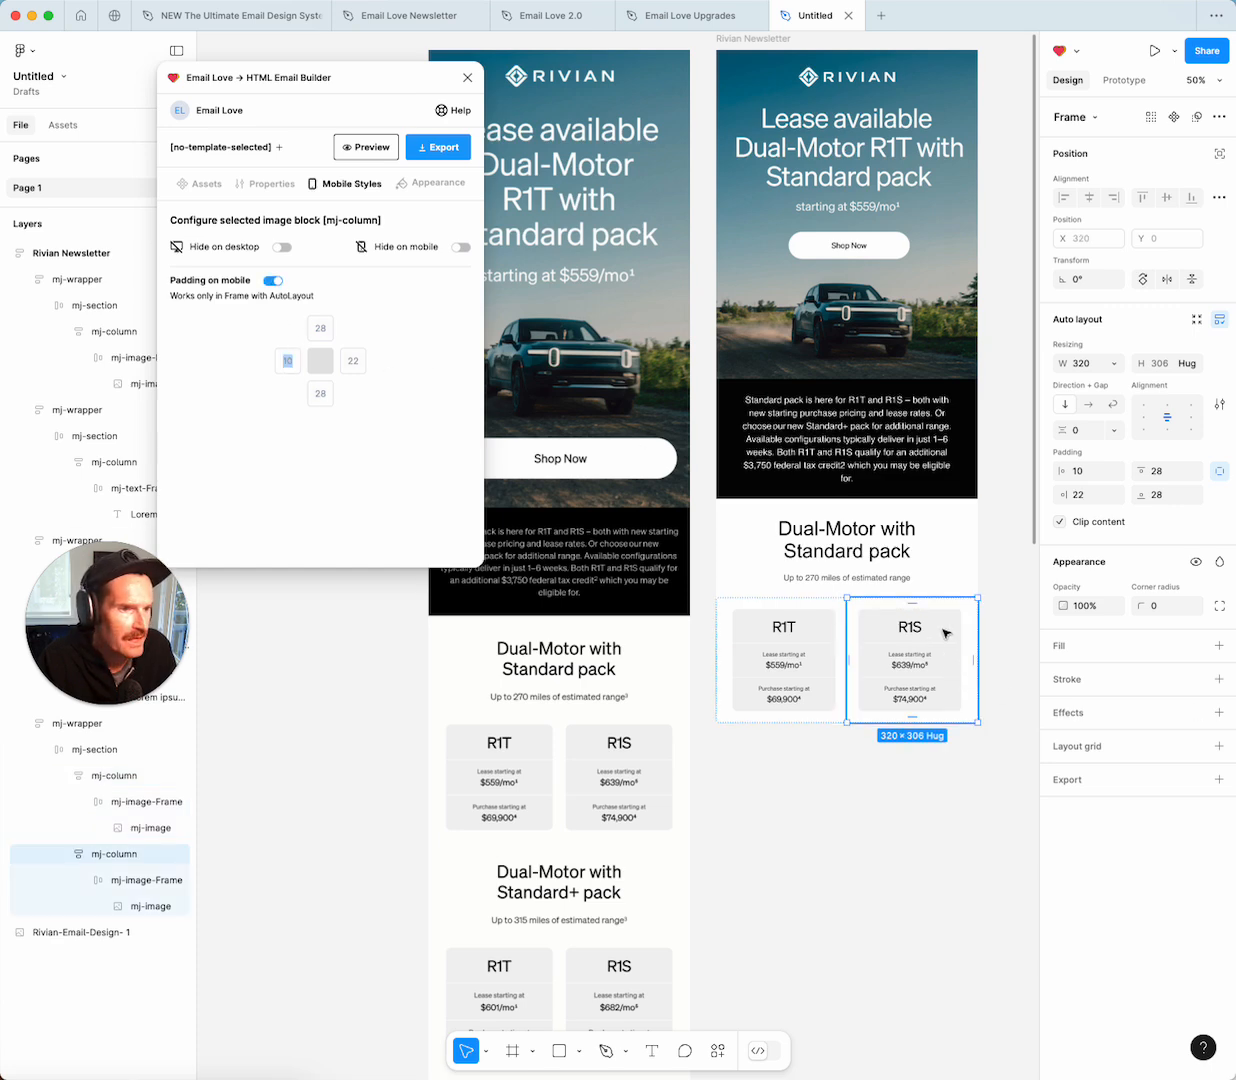
pyautogui.write('22')
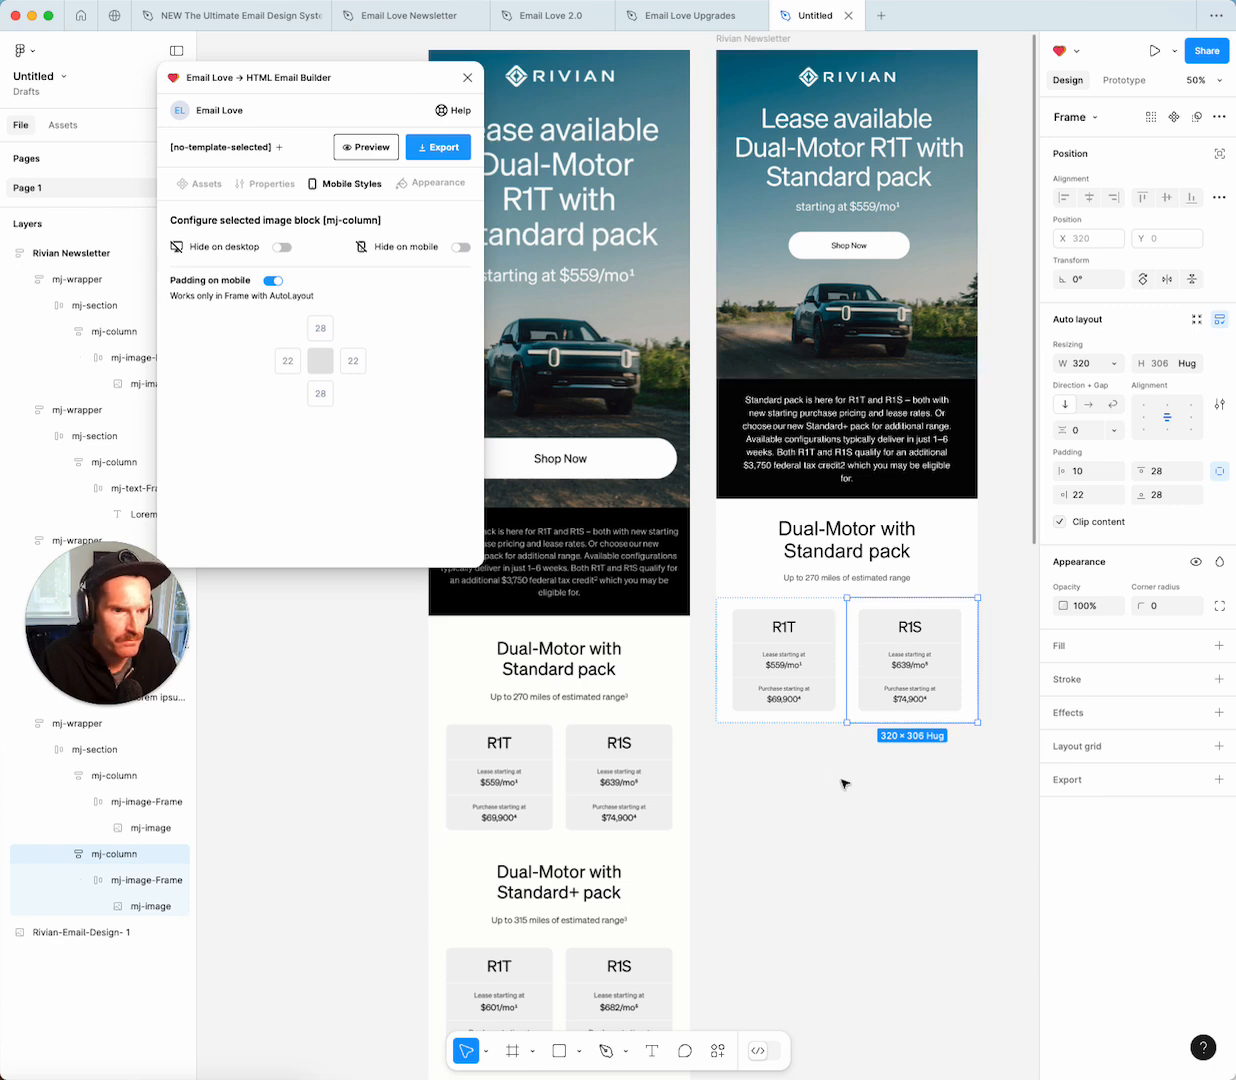
pyautogui.click(844, 782)
pyautogui.click(874, 561)
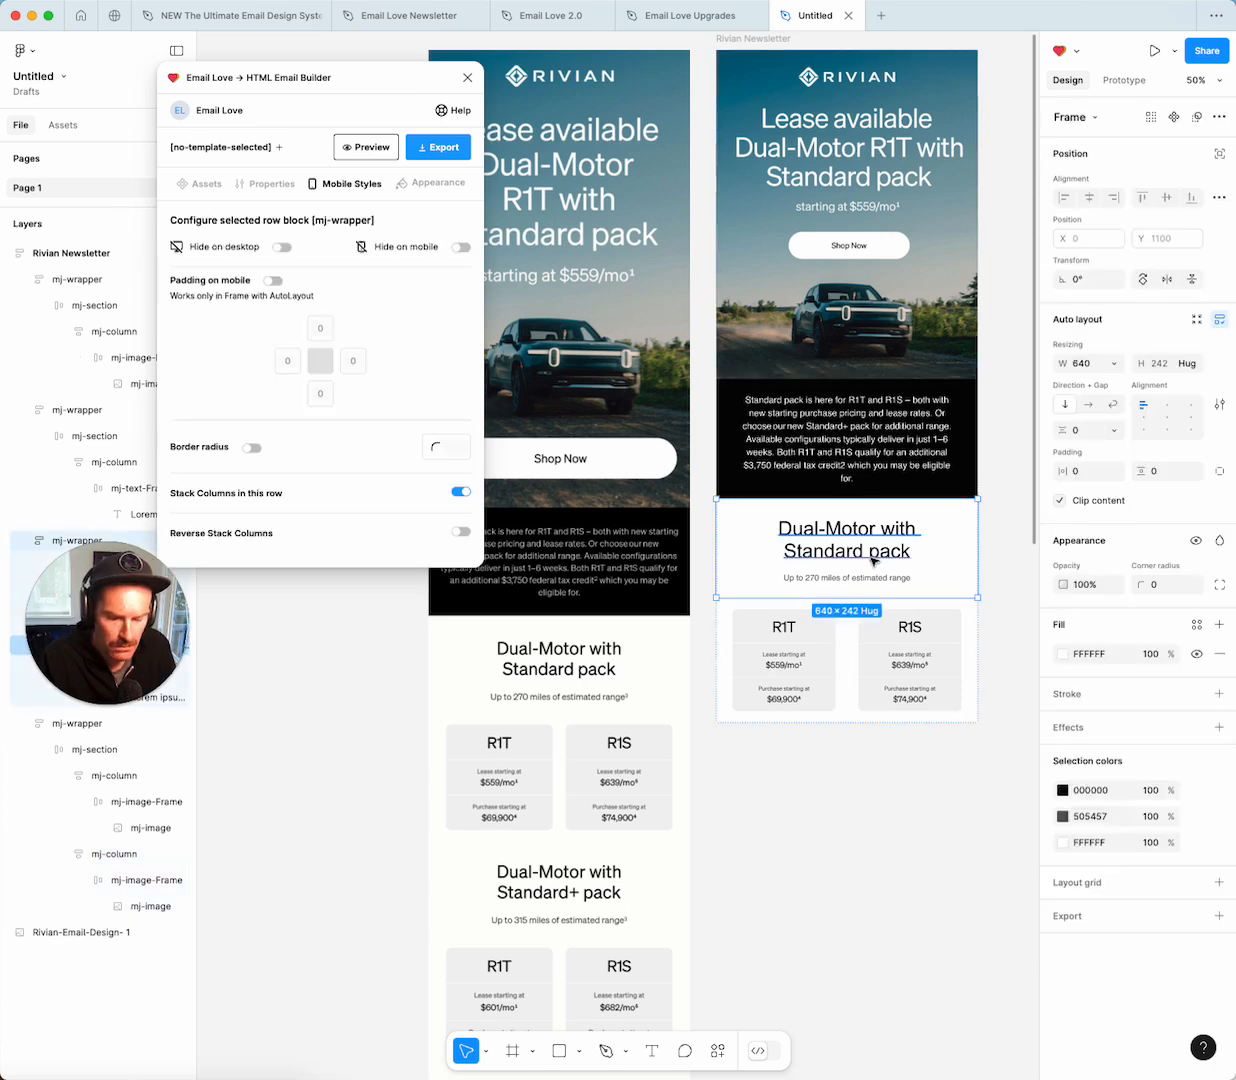
# Duplicate the 'Dual-Motor with Standard pack' headline block and drag the copy below the R1T/R1S cards.
pyautogui.press('super+d')
pyautogui.scroll(-2, 874, 561)
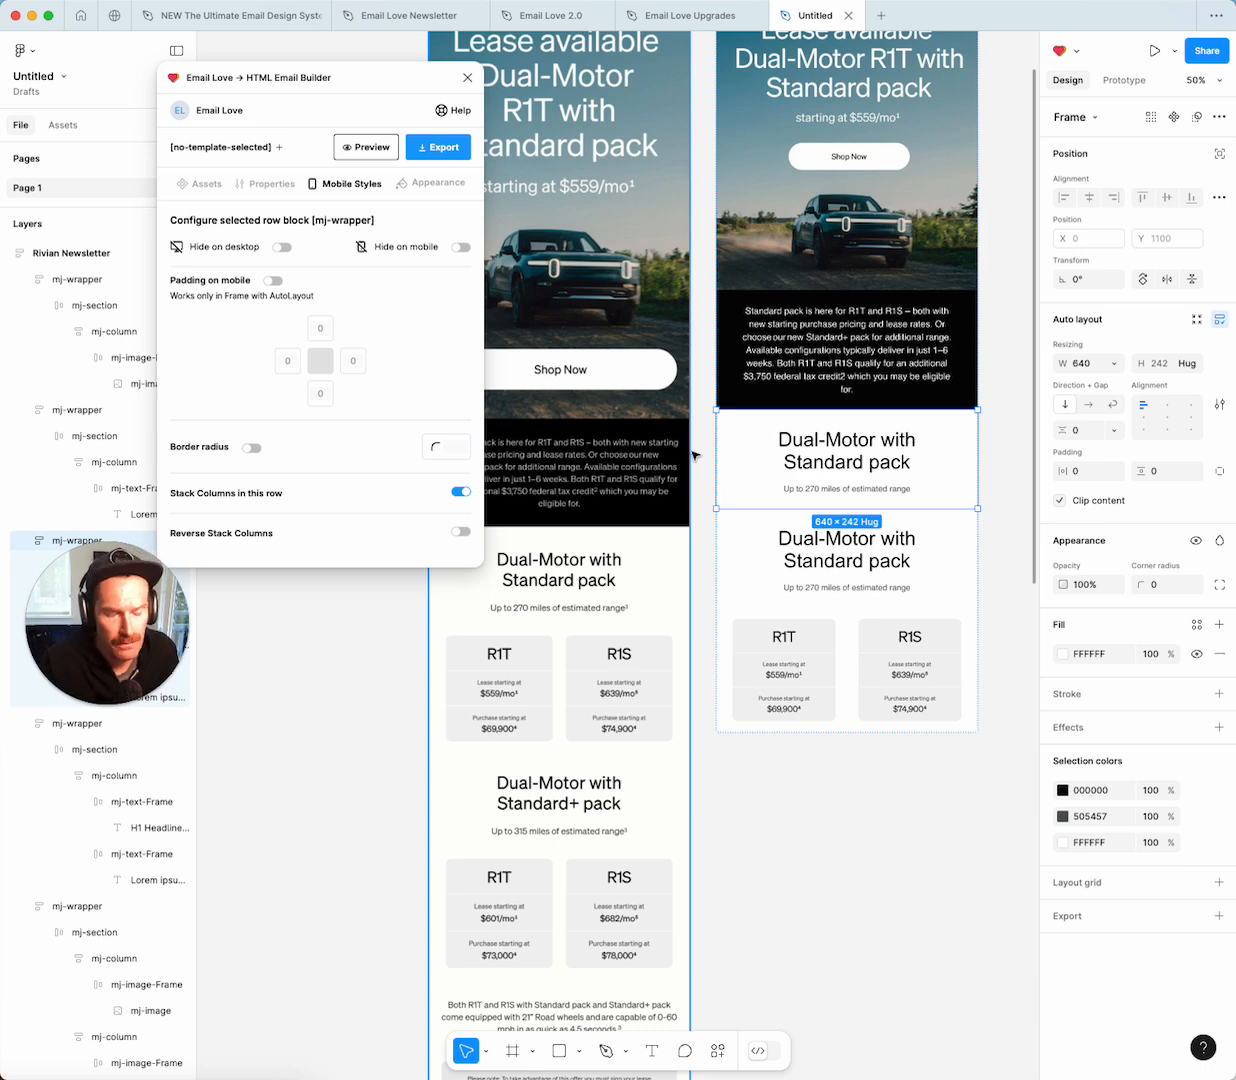
pyautogui.click(946, 533)
pyautogui.moveTo(946, 533); pyautogui.dragTo(944, 632)
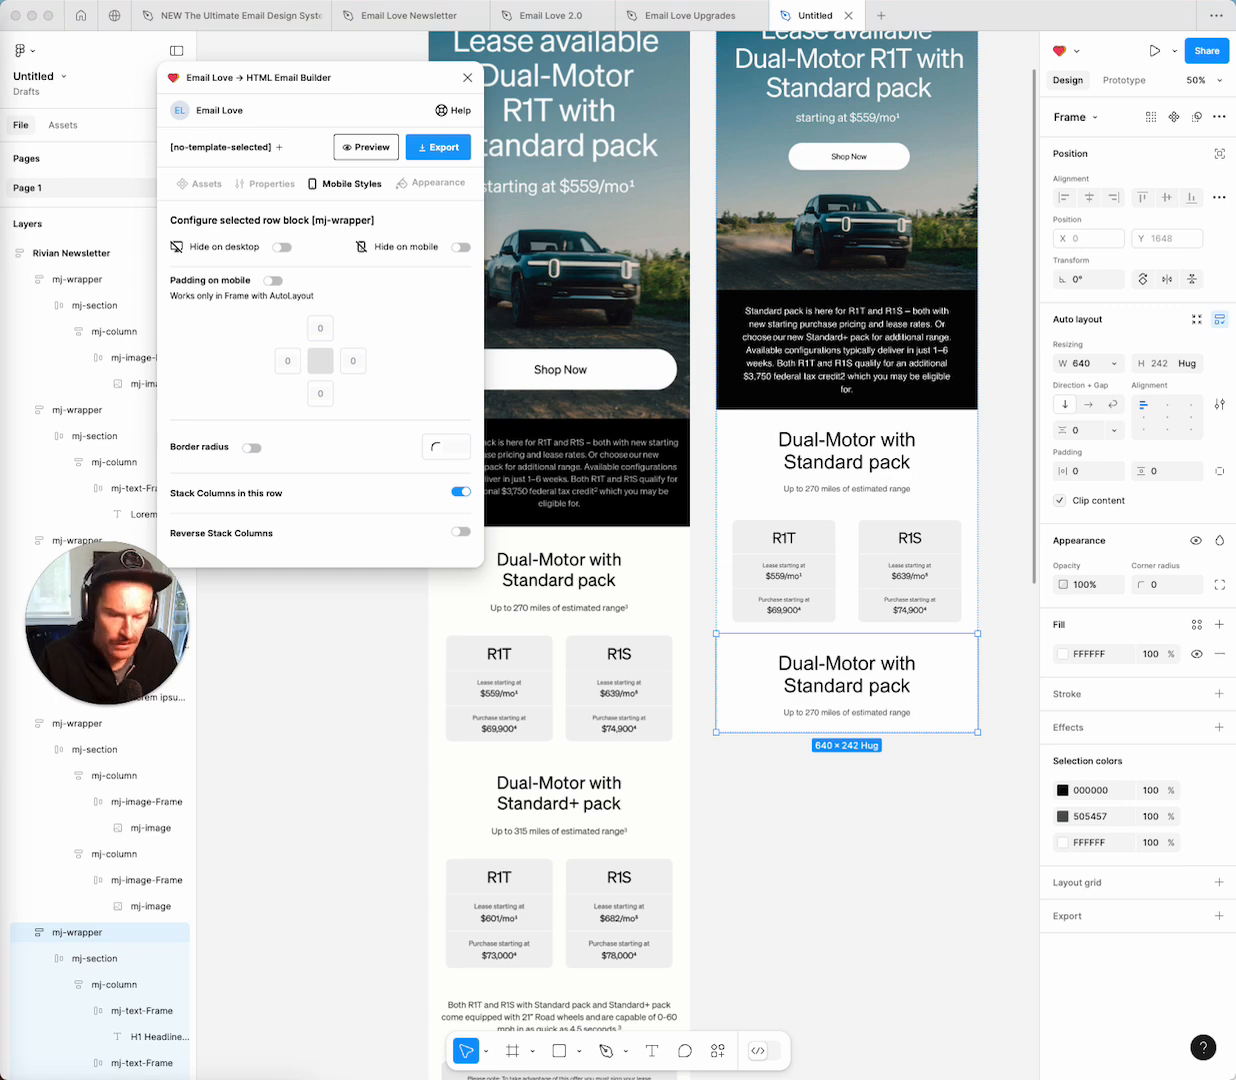
# Rename the copied heading to 'Dual-Motor with Standard+ pack'.
pyautogui.doubleClick(836, 665)
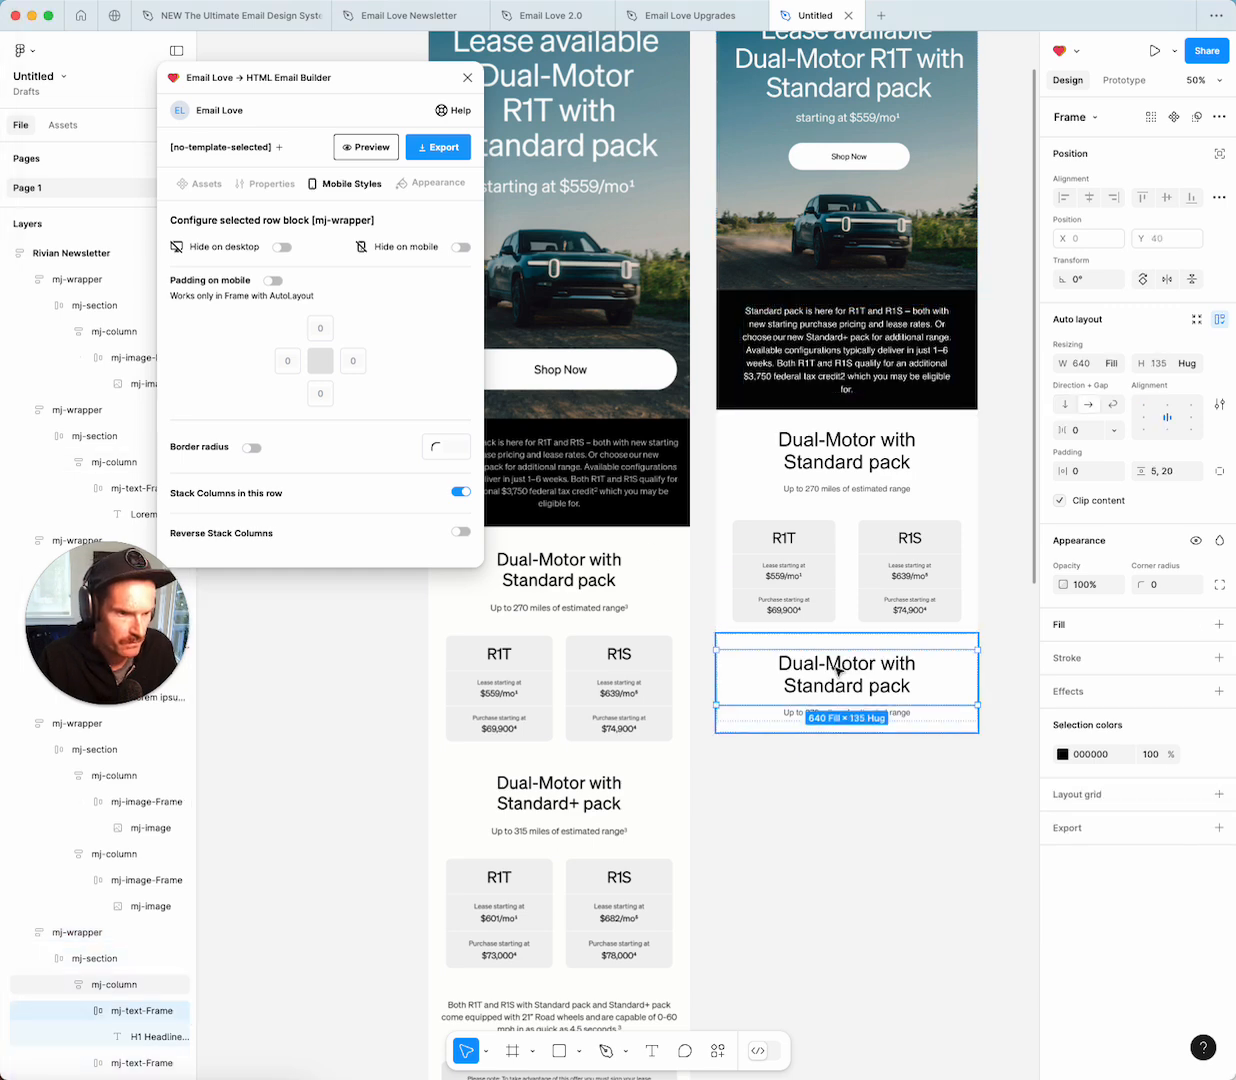
pyautogui.doubleClick(835, 667)
pyautogui.write('Dual-Motor with Standard+ pack')
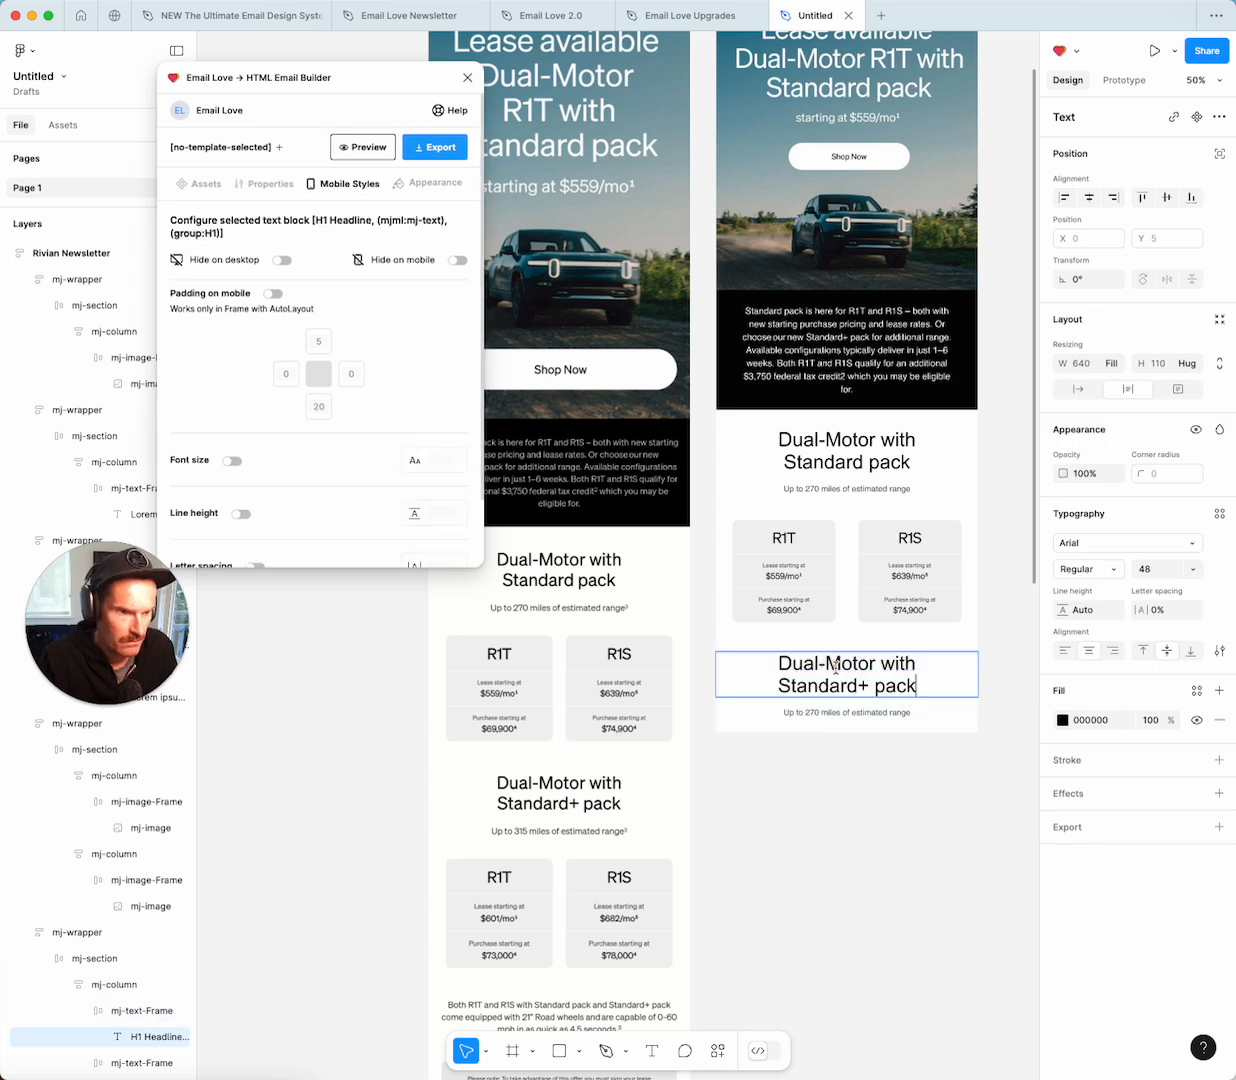
# Change the line beneath to 'Up to 315 miles of estimated range'.
pyautogui.press('super+Tab')
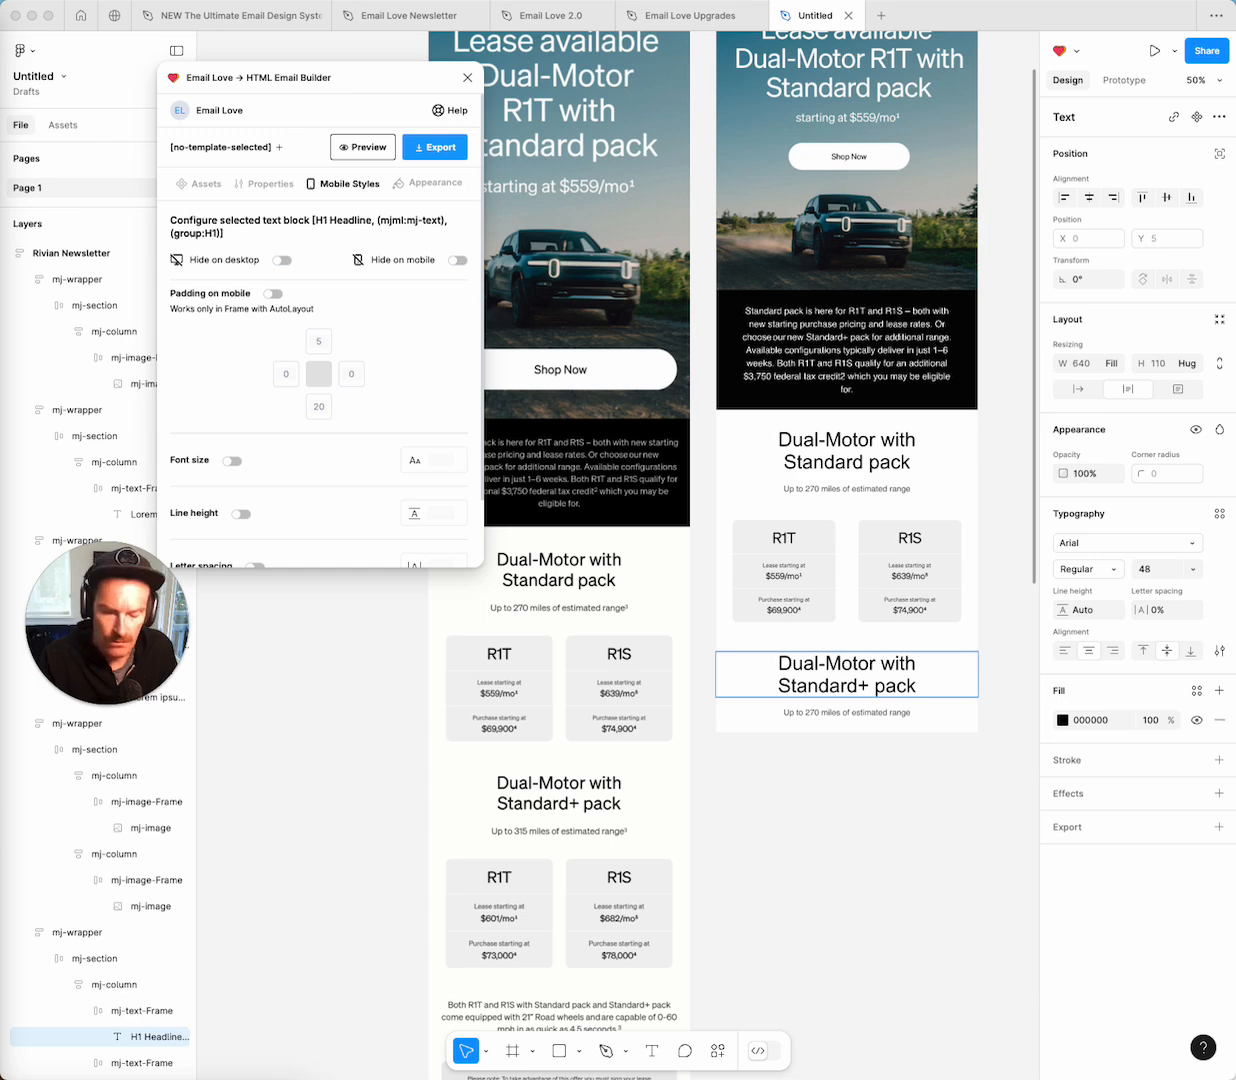
pyautogui.press('super+Tab')
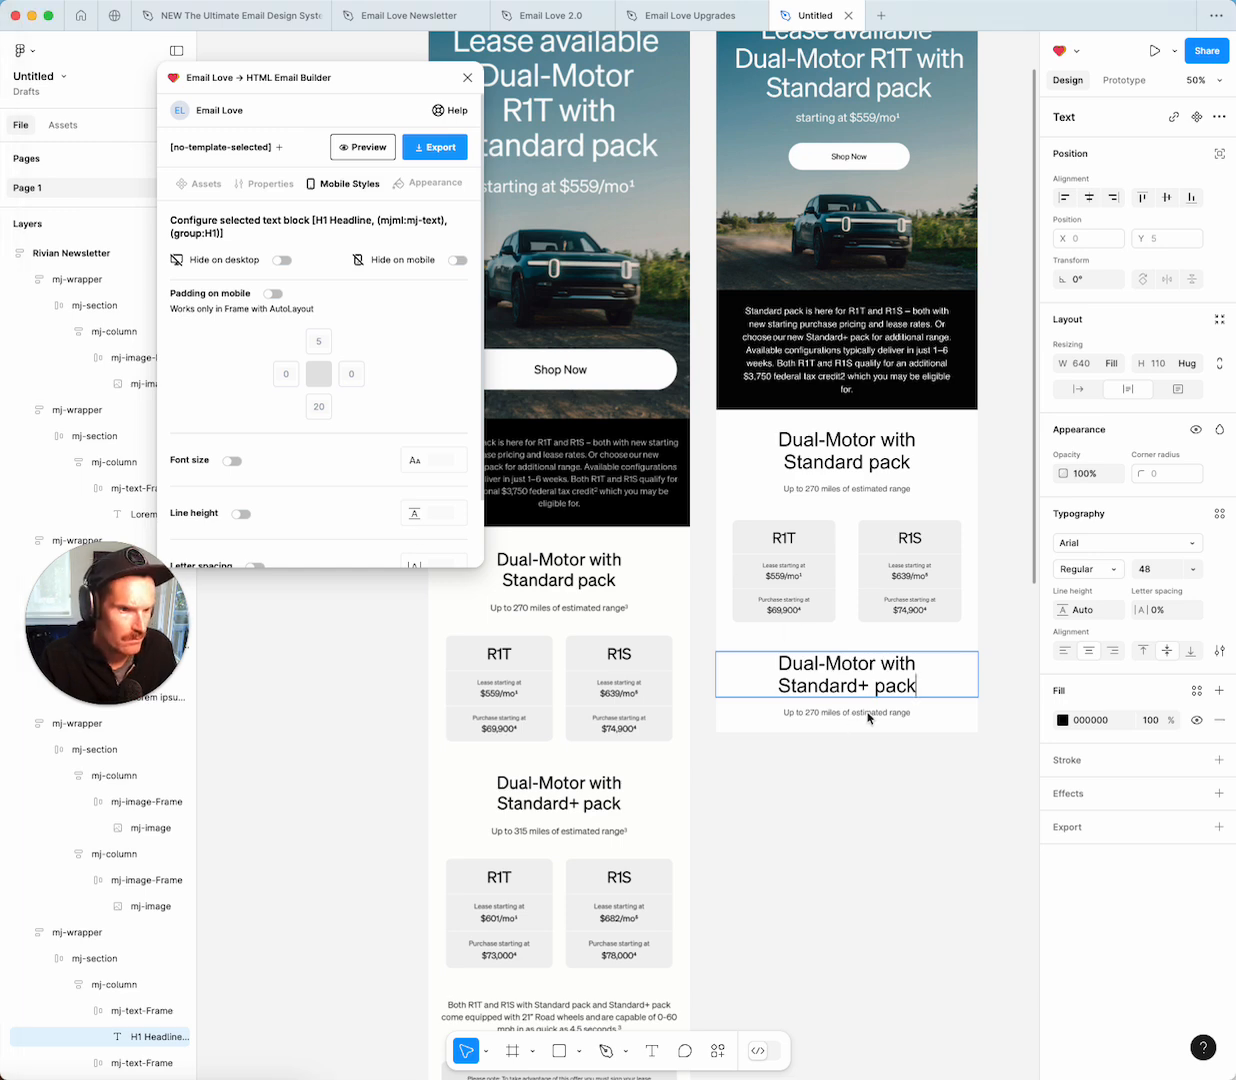
pyautogui.doubleClick(867, 712)
pyautogui.write('Up to 315 miles of estimated range')
pyautogui.click(889, 787)
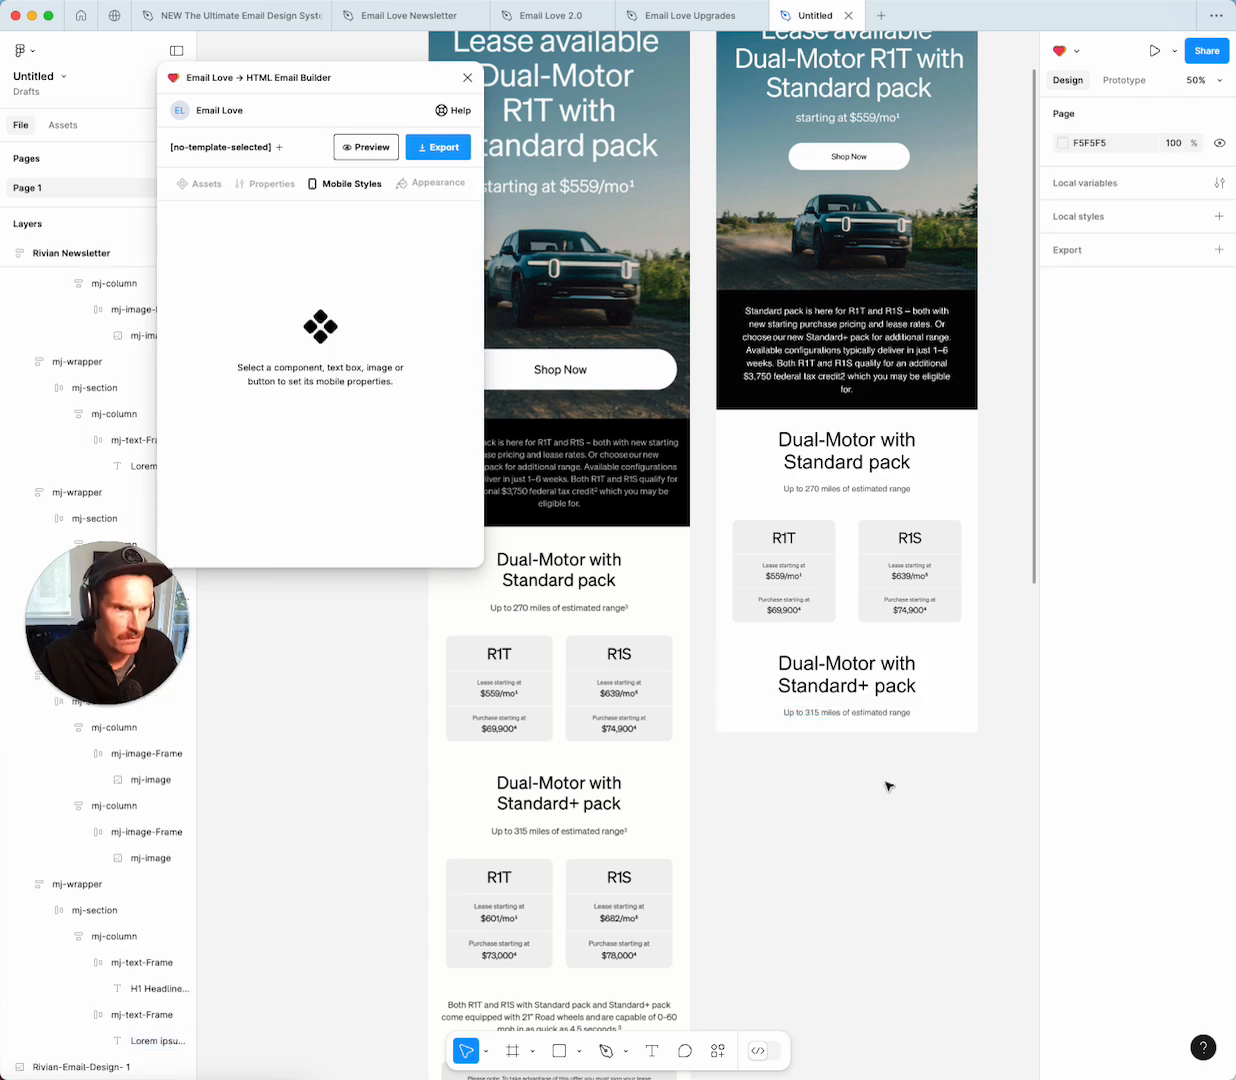
# Duplicate the R1T/R1S price-card row and move it below the Standard+ heading.
pyautogui.click(906, 590)
pyautogui.press('super+d')
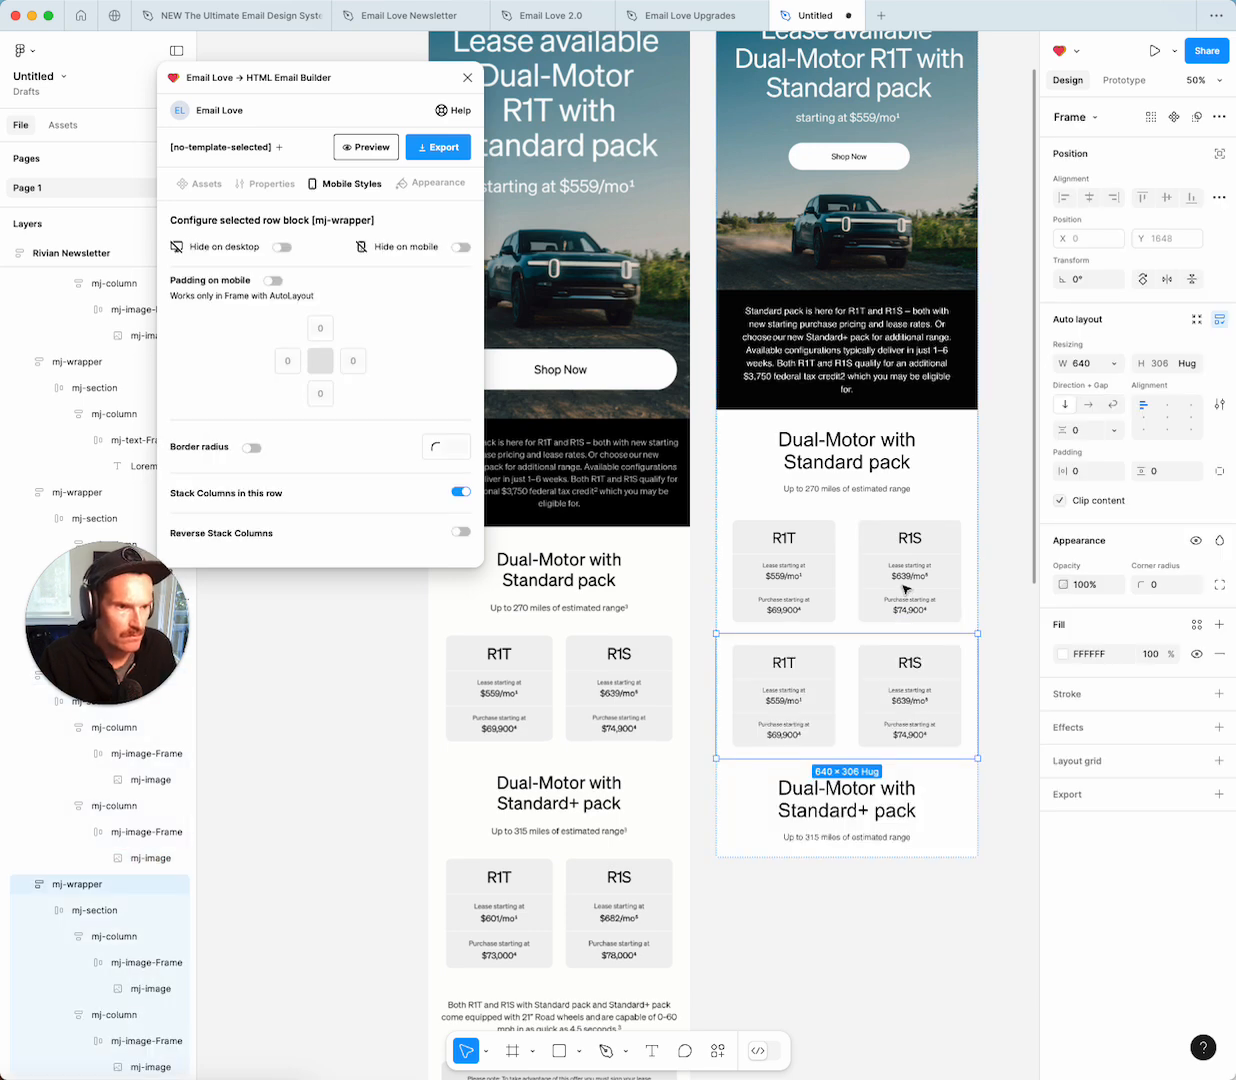
pyautogui.scroll(-4, 906, 590)
pyautogui.moveTo(873, 486); pyautogui.dragTo(899, 590)
# Upload the Standard+ R1T card image ($601/mo, $73,000) as the first card's fill.
pyautogui.doubleClick(788, 615)
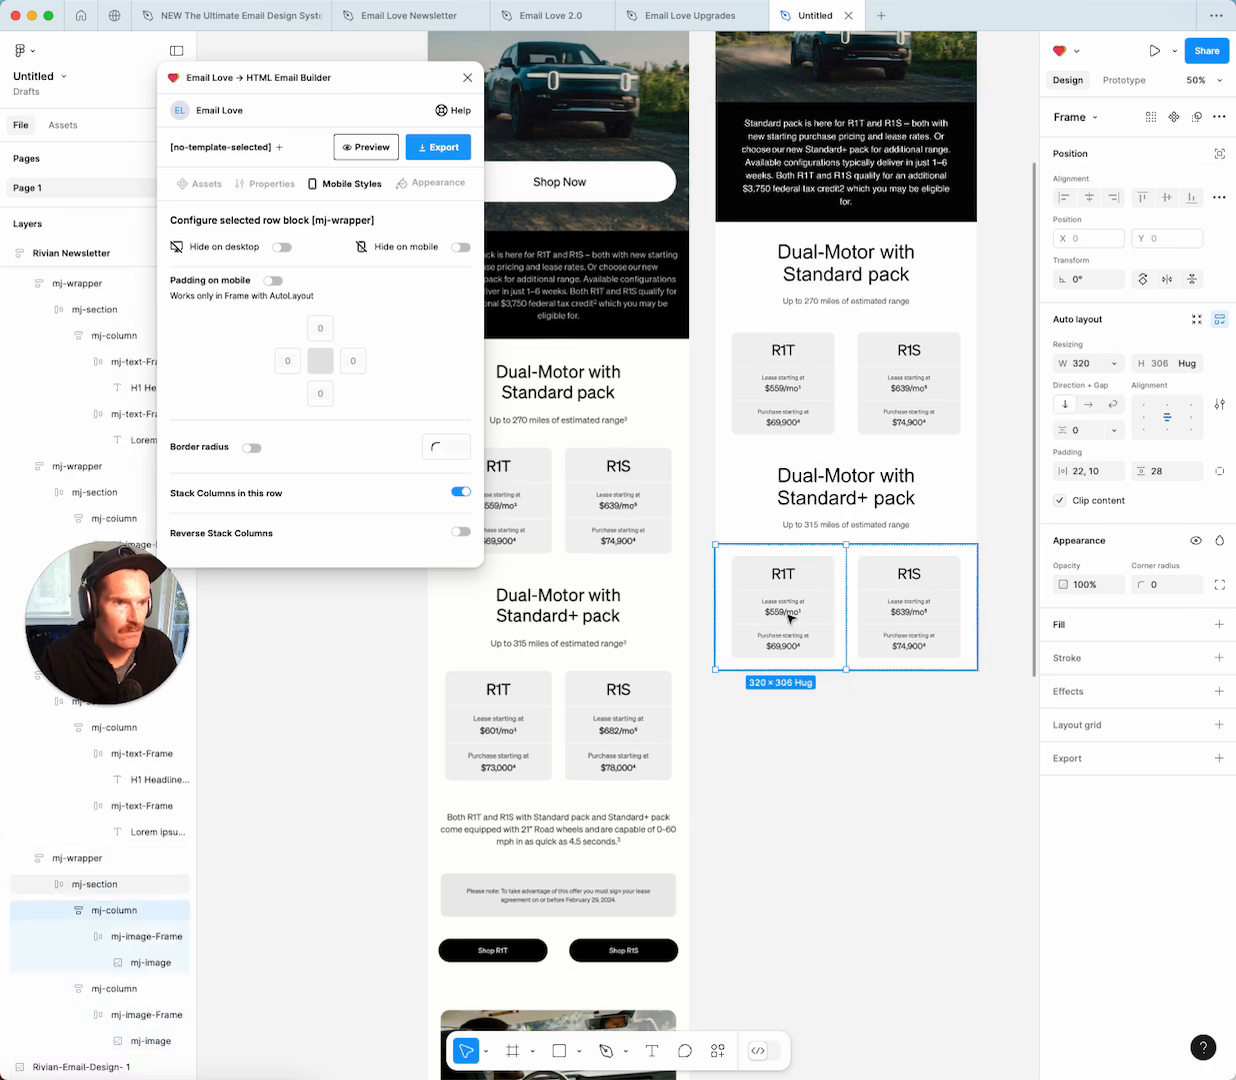
pyautogui.doubleClick(787, 614)
pyautogui.doubleClick(790, 618)
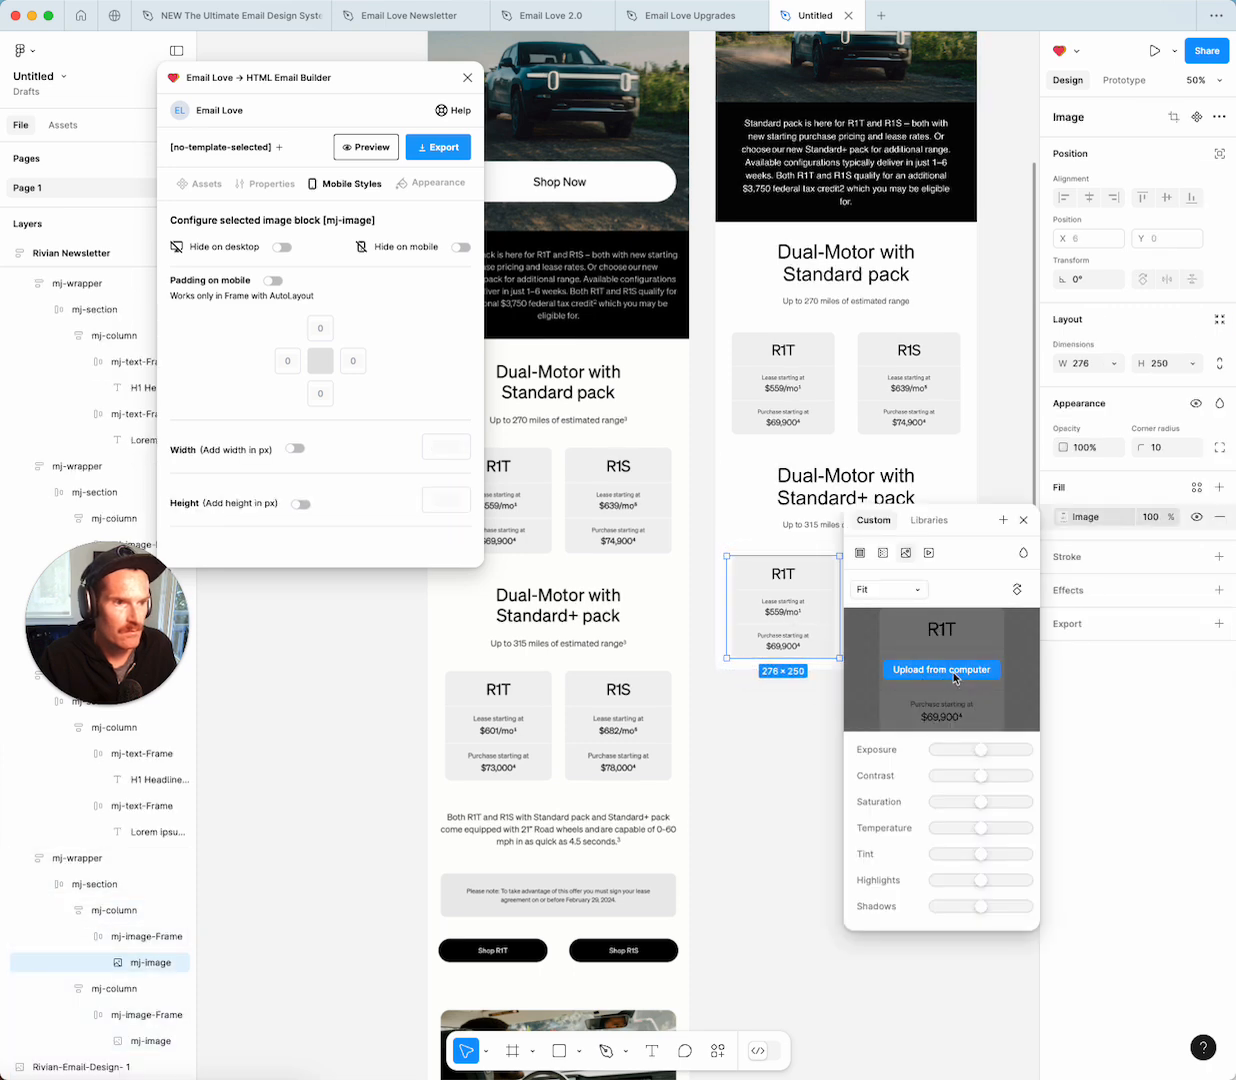
pyautogui.click(907, 631)
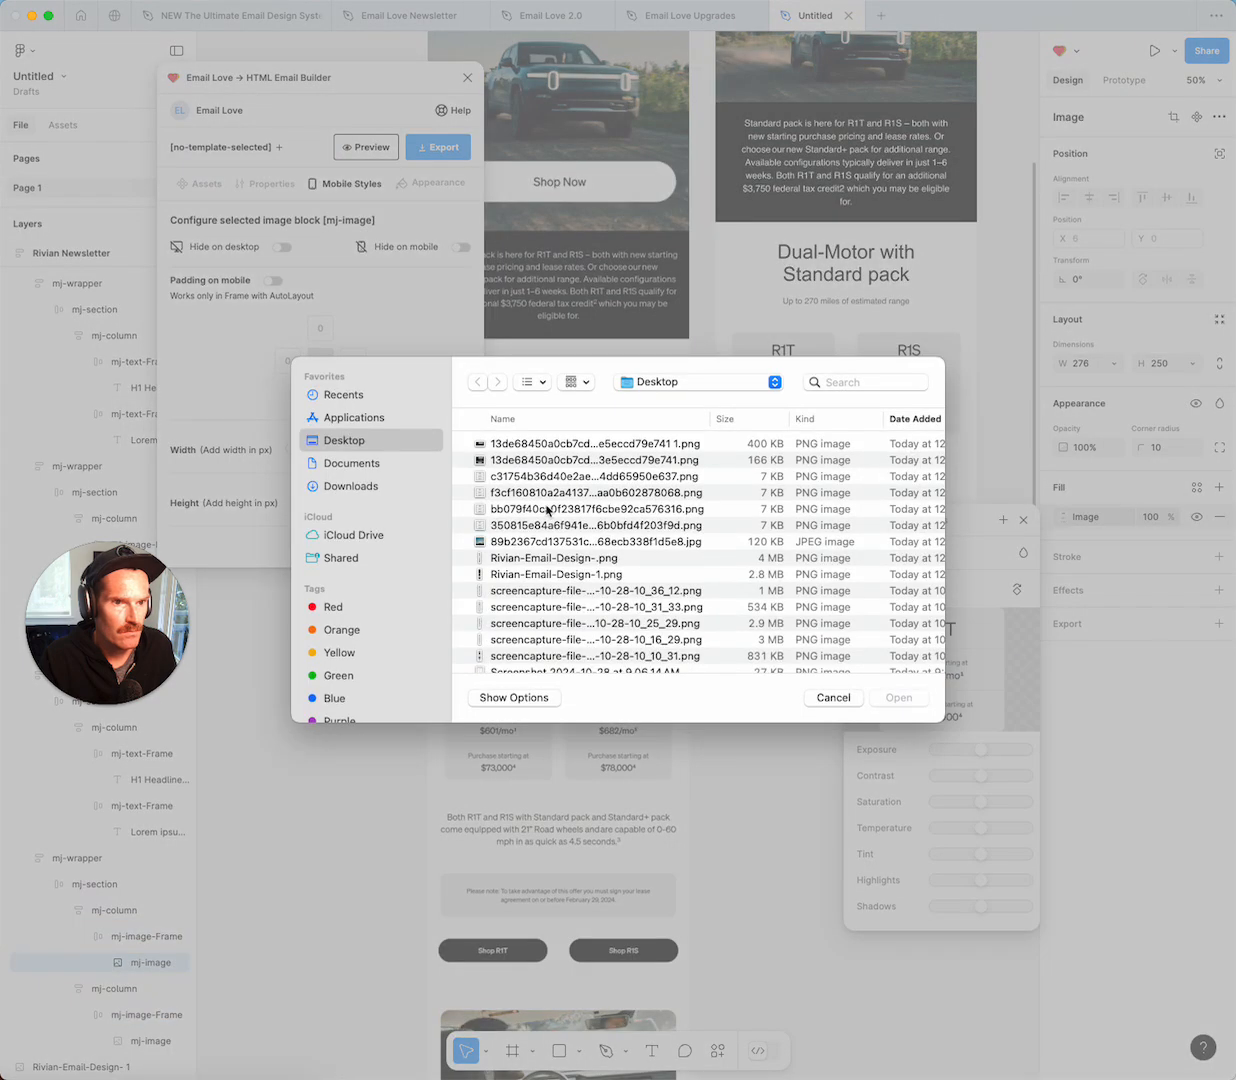
pyautogui.doubleClick(478, 475)
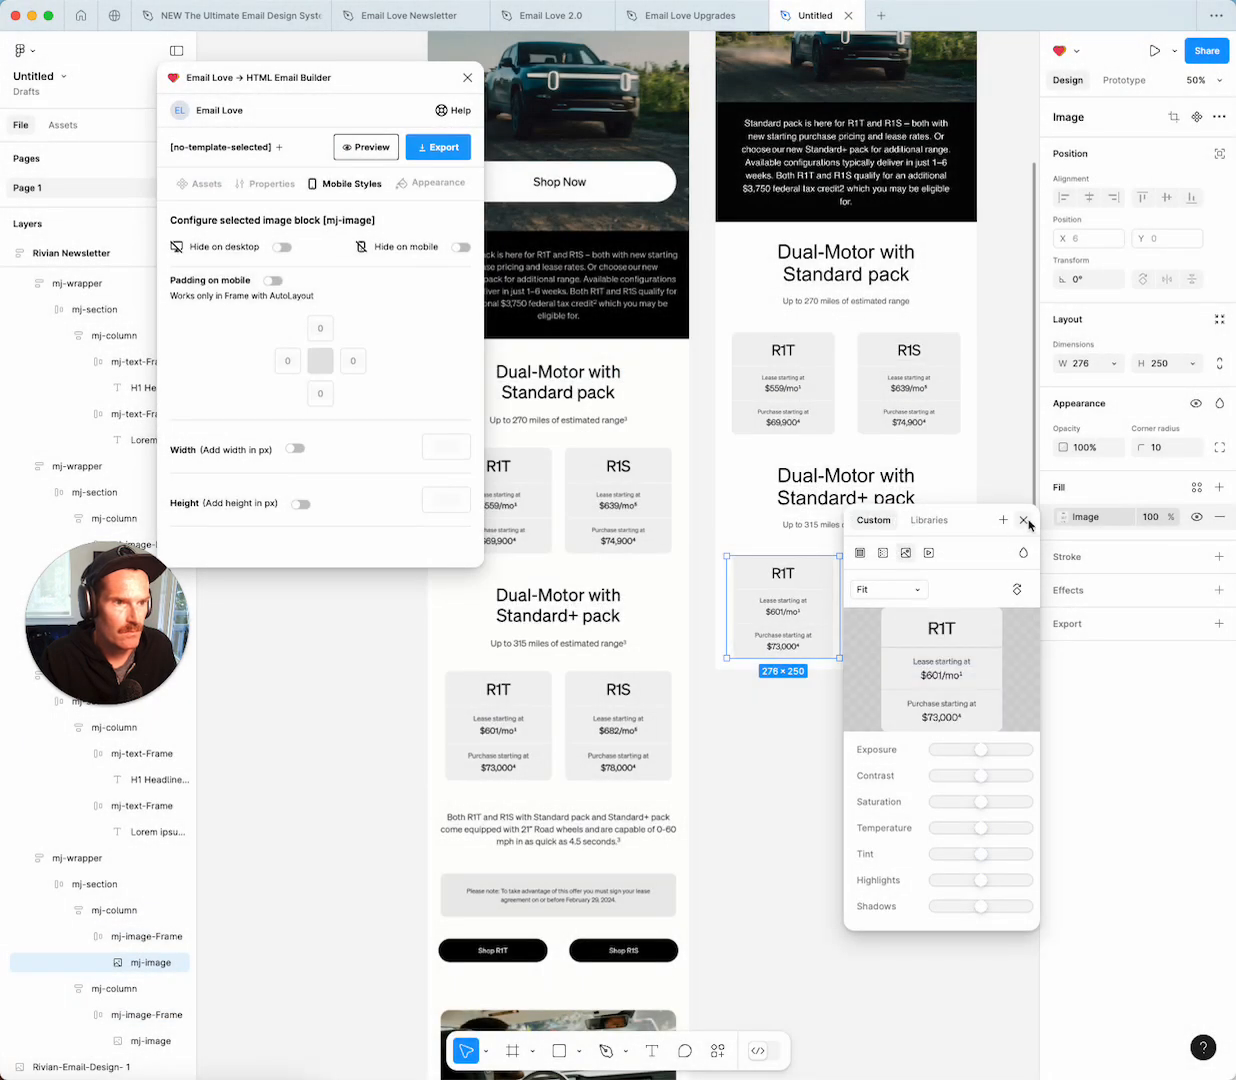
pyautogui.click(1024, 520)
# Upload the Standard+ R1S card image ($682/mo, $78,000) as the second card's fill.
pyautogui.click(920, 602)
pyautogui.doubleClick(908, 604)
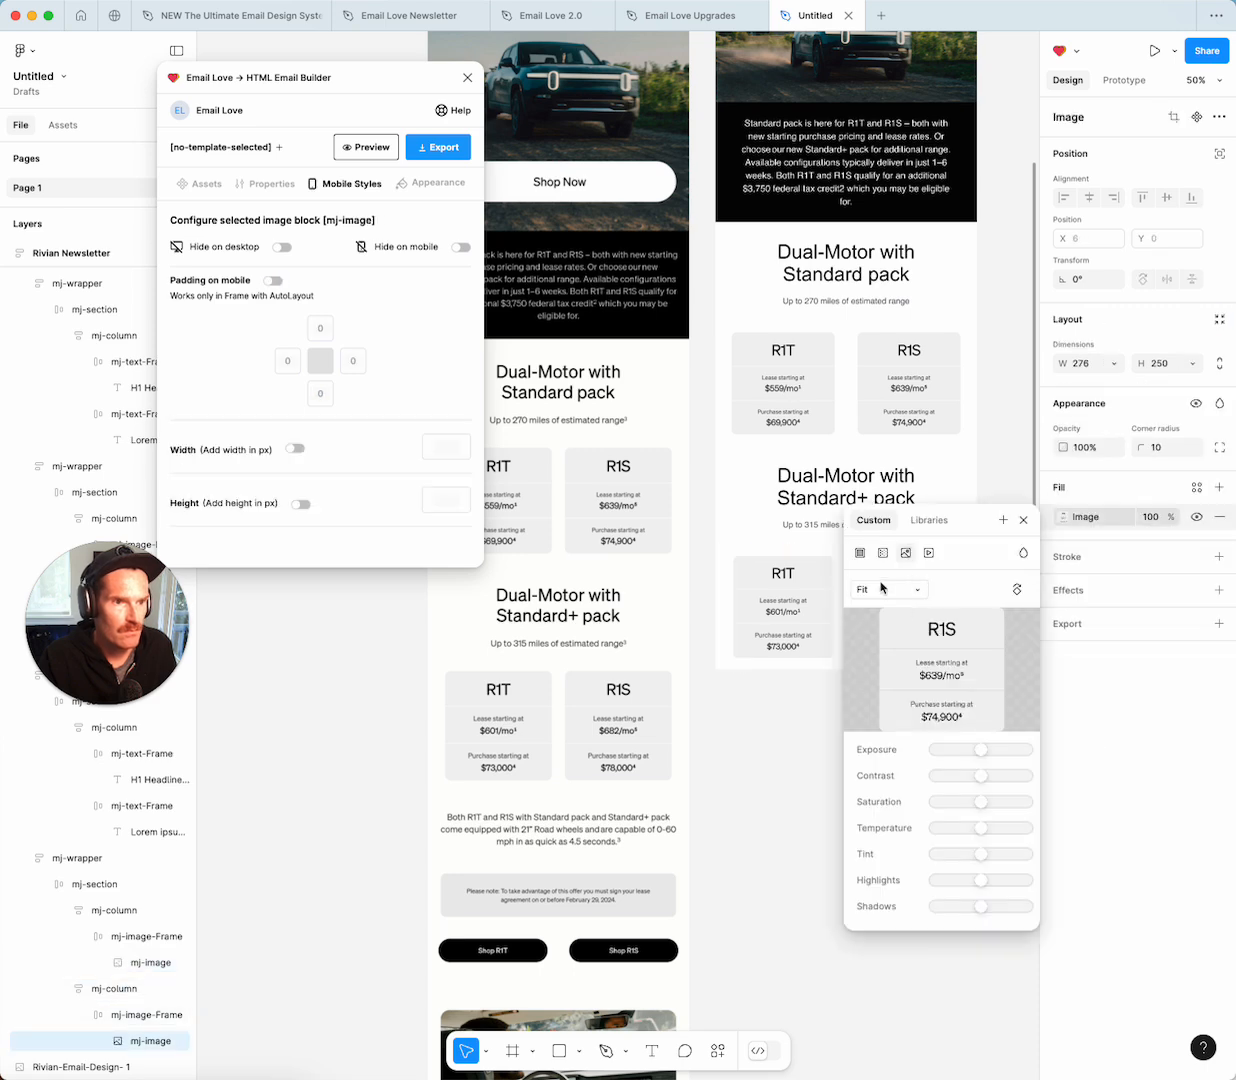
pyautogui.click(910, 648)
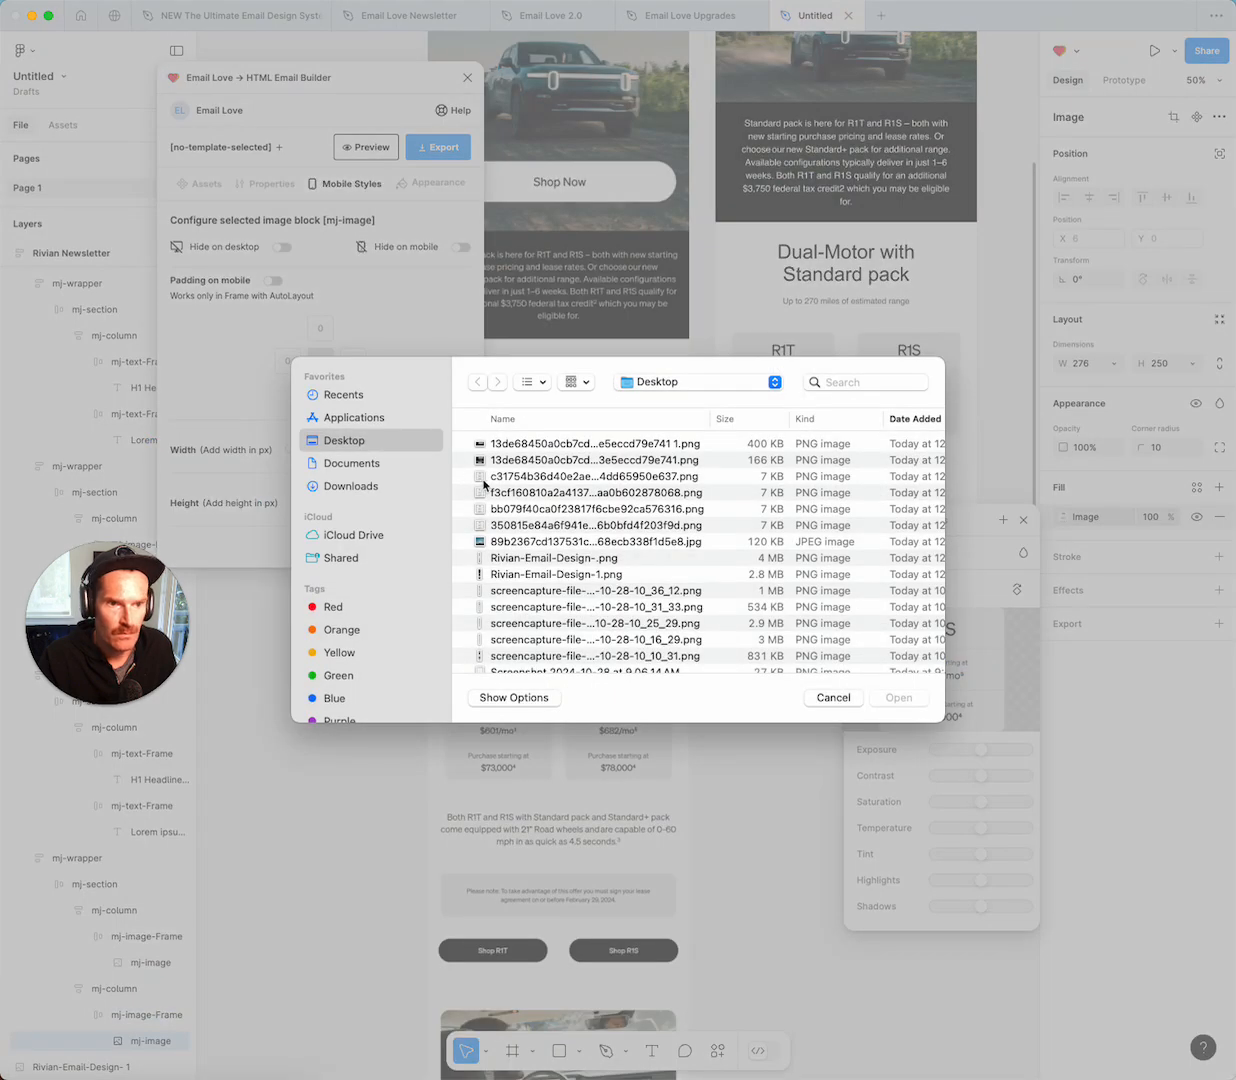
pyautogui.doubleClick(540, 459)
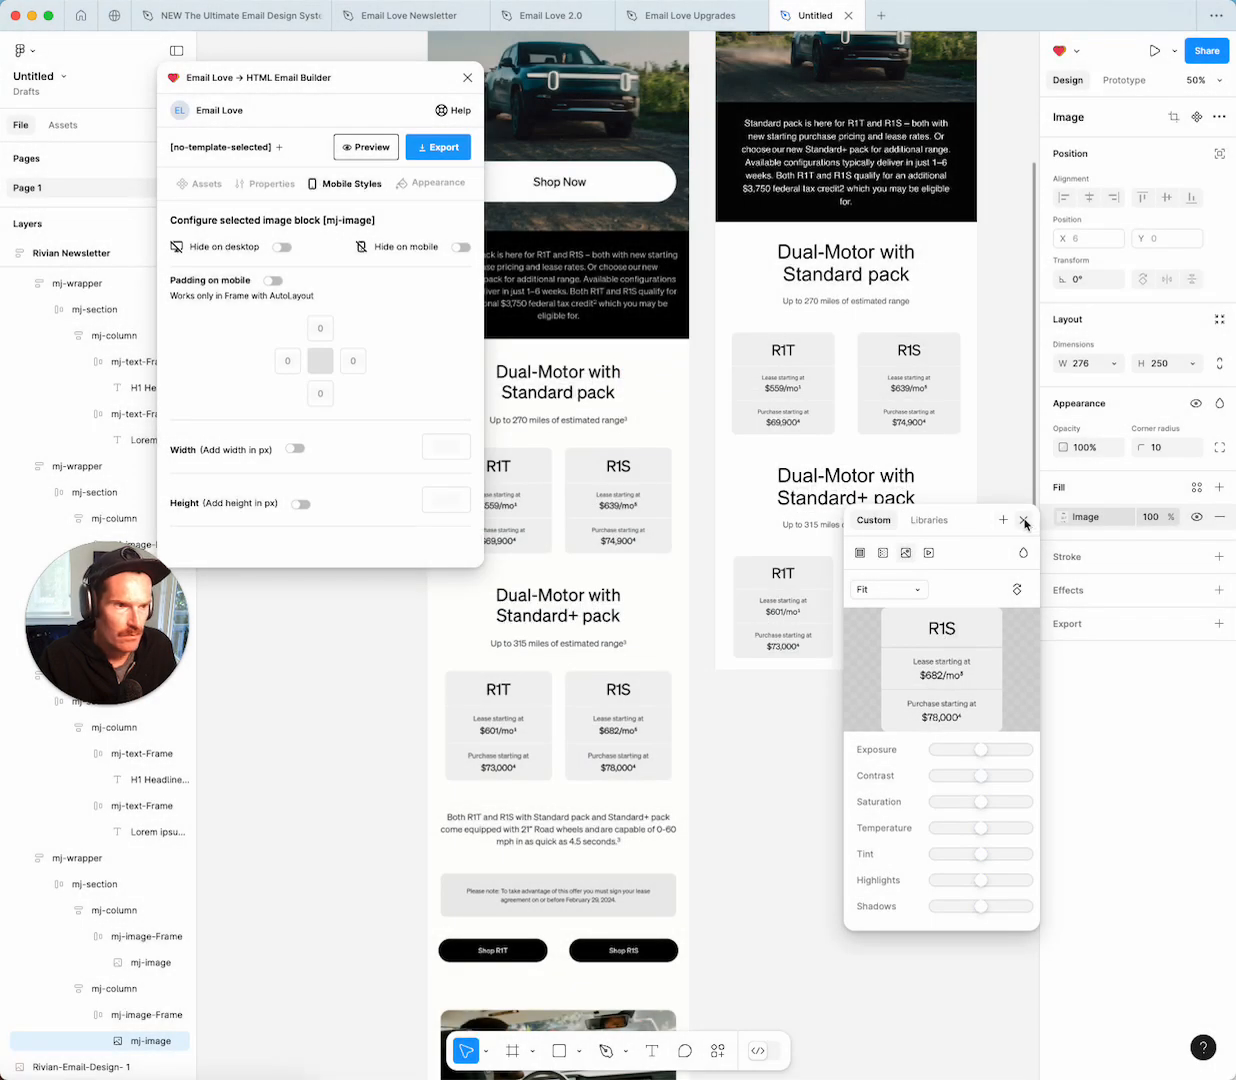
pyautogui.click(1023, 519)
pyautogui.scroll(5, 722, 413)
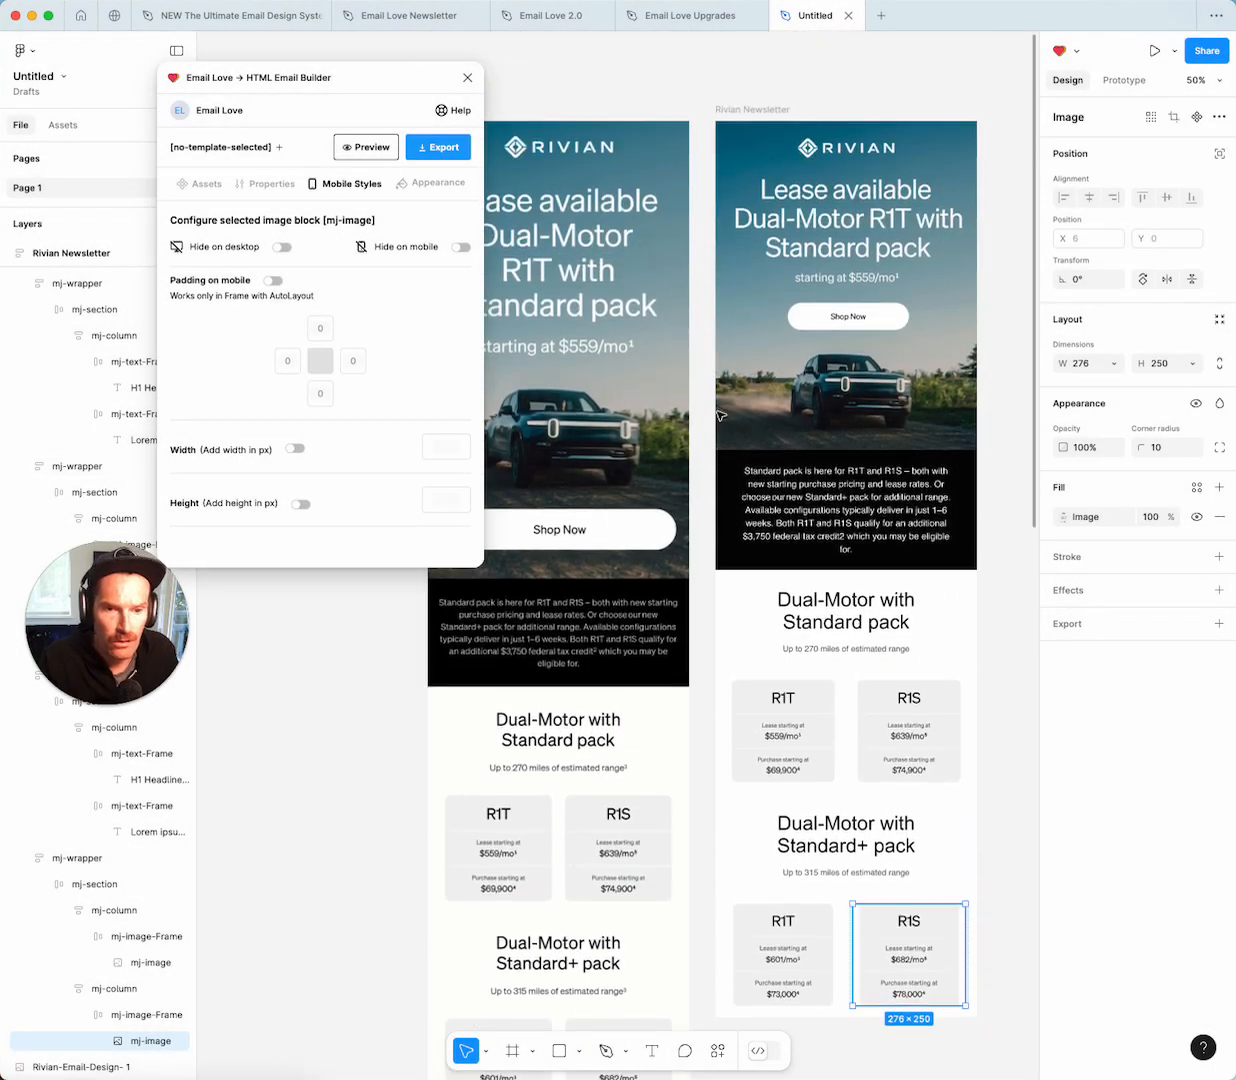
# Preview the Rivian Newsletter frame as a rendered email in Email Love on desktop.
pyautogui.click(735, 191)
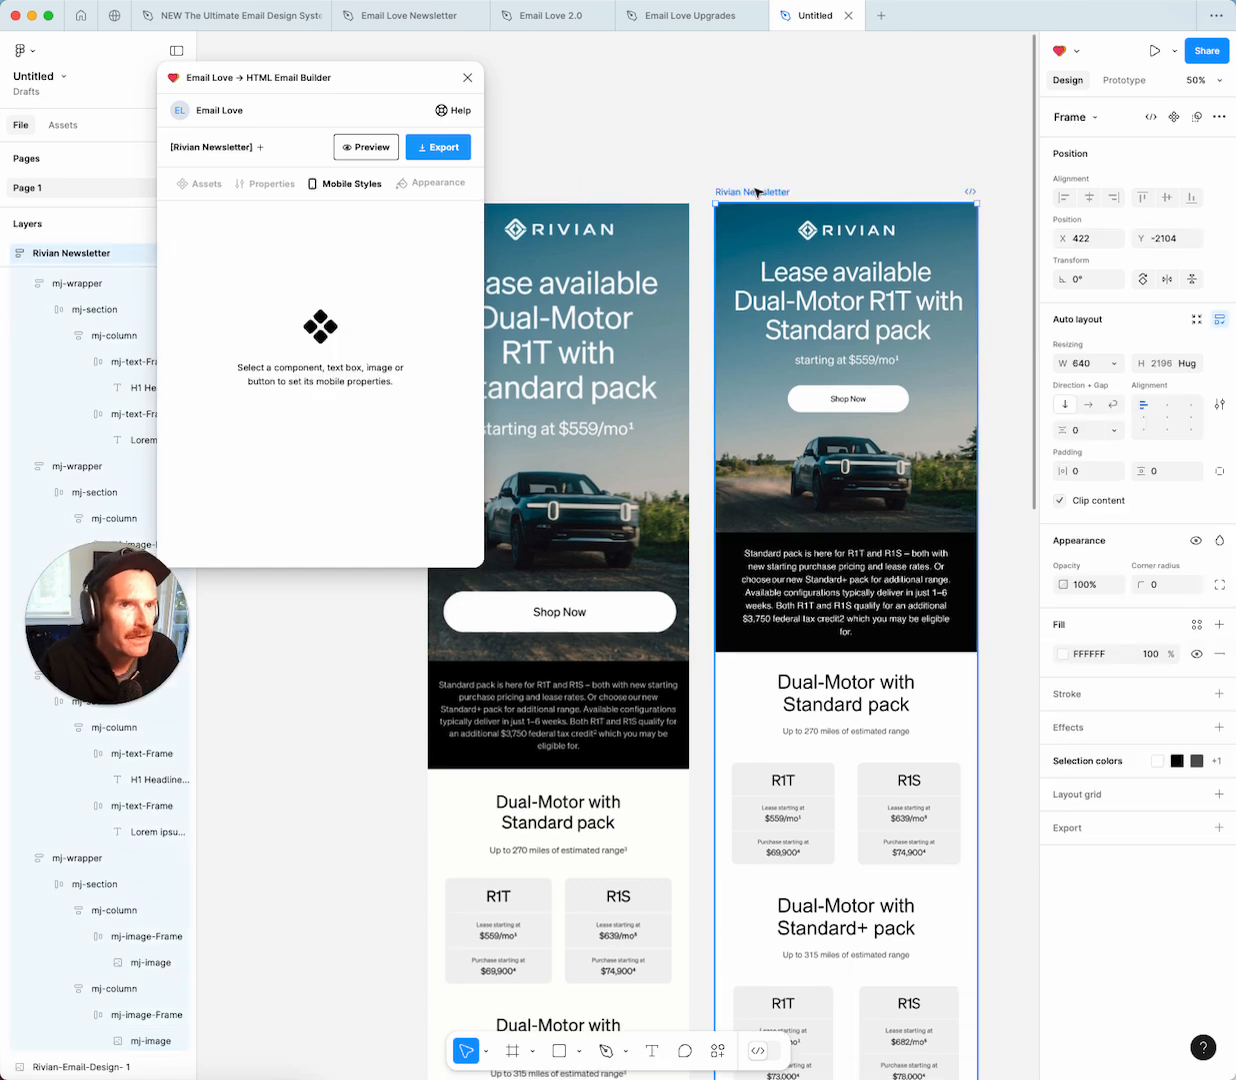
pyautogui.click(352, 152)
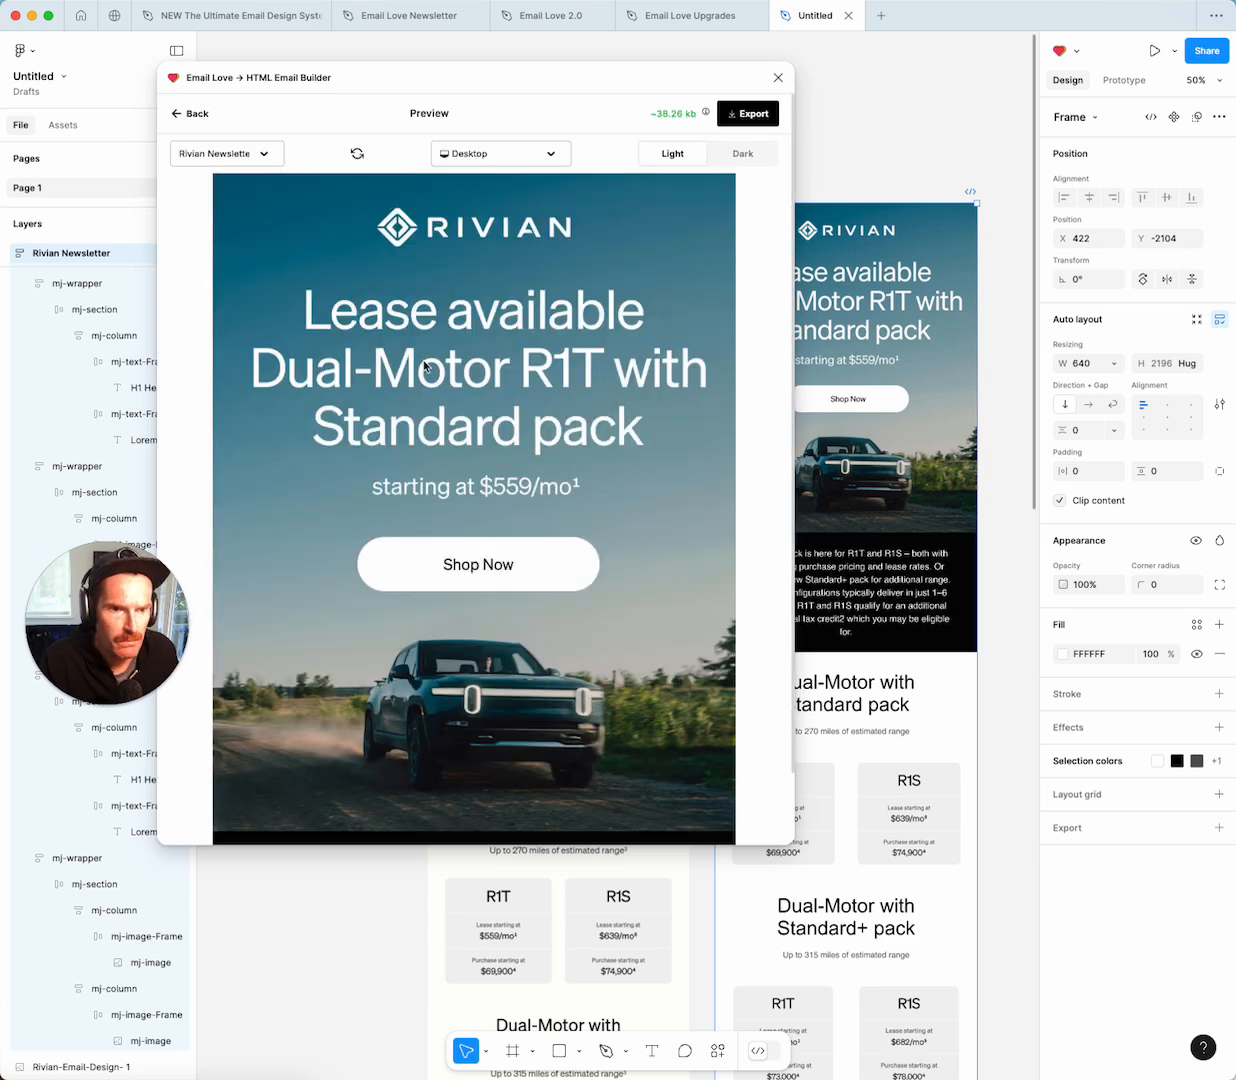
pyautogui.scroll(-15, 424, 366)
pyautogui.scroll(-8, 440, 460)
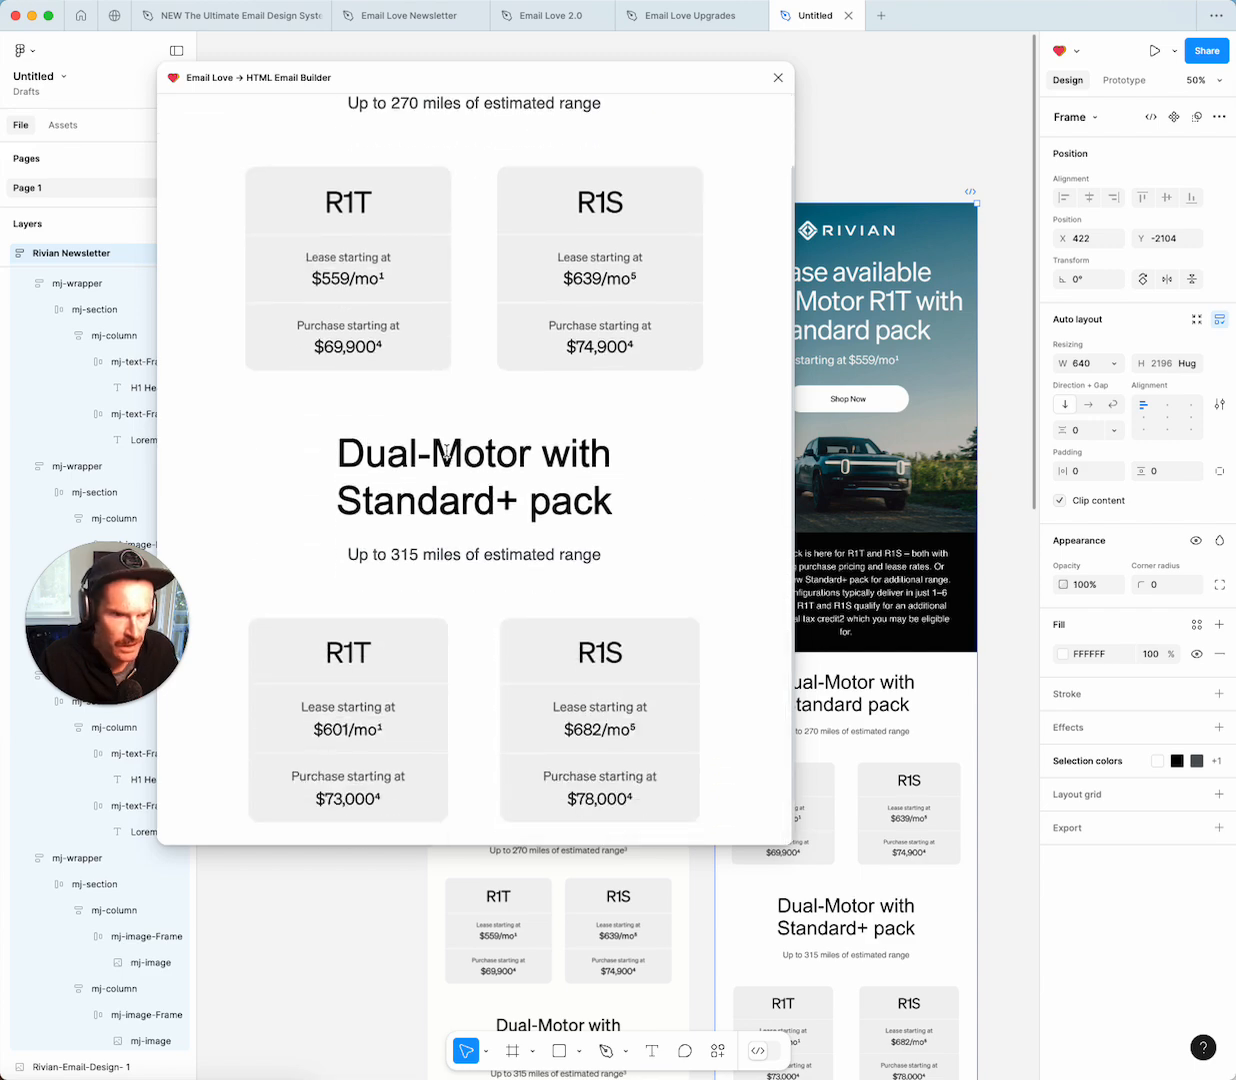
pyautogui.scroll(20, 447, 452)
# Check the email preview on iPhone 14 Pro Max, then return to Email Love's templates.
pyautogui.click(518, 152)
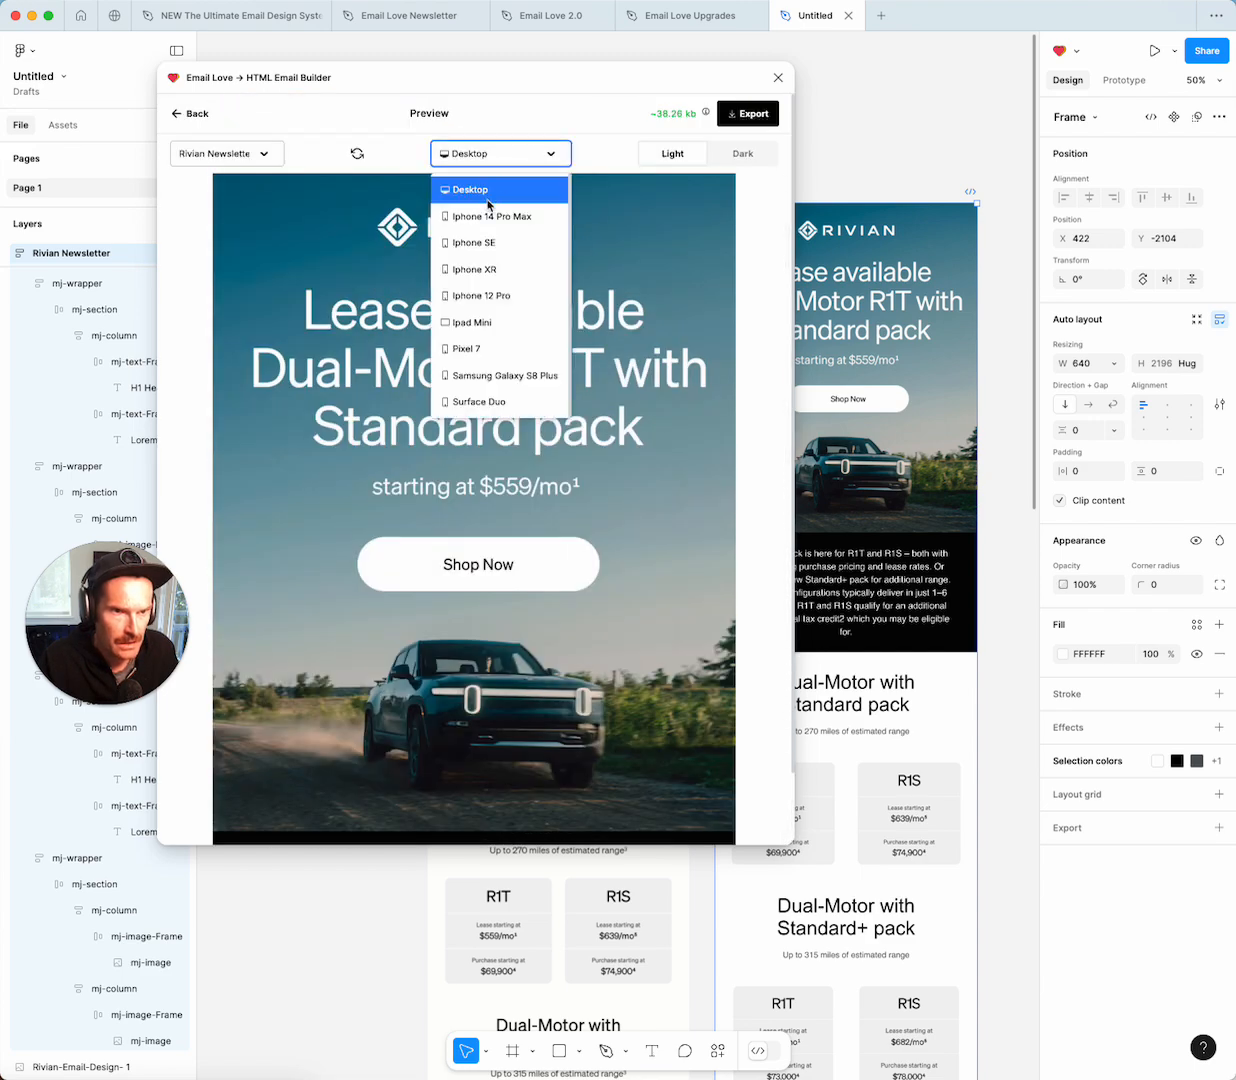
pyautogui.click(487, 216)
pyautogui.scroll(-10, 357, 283)
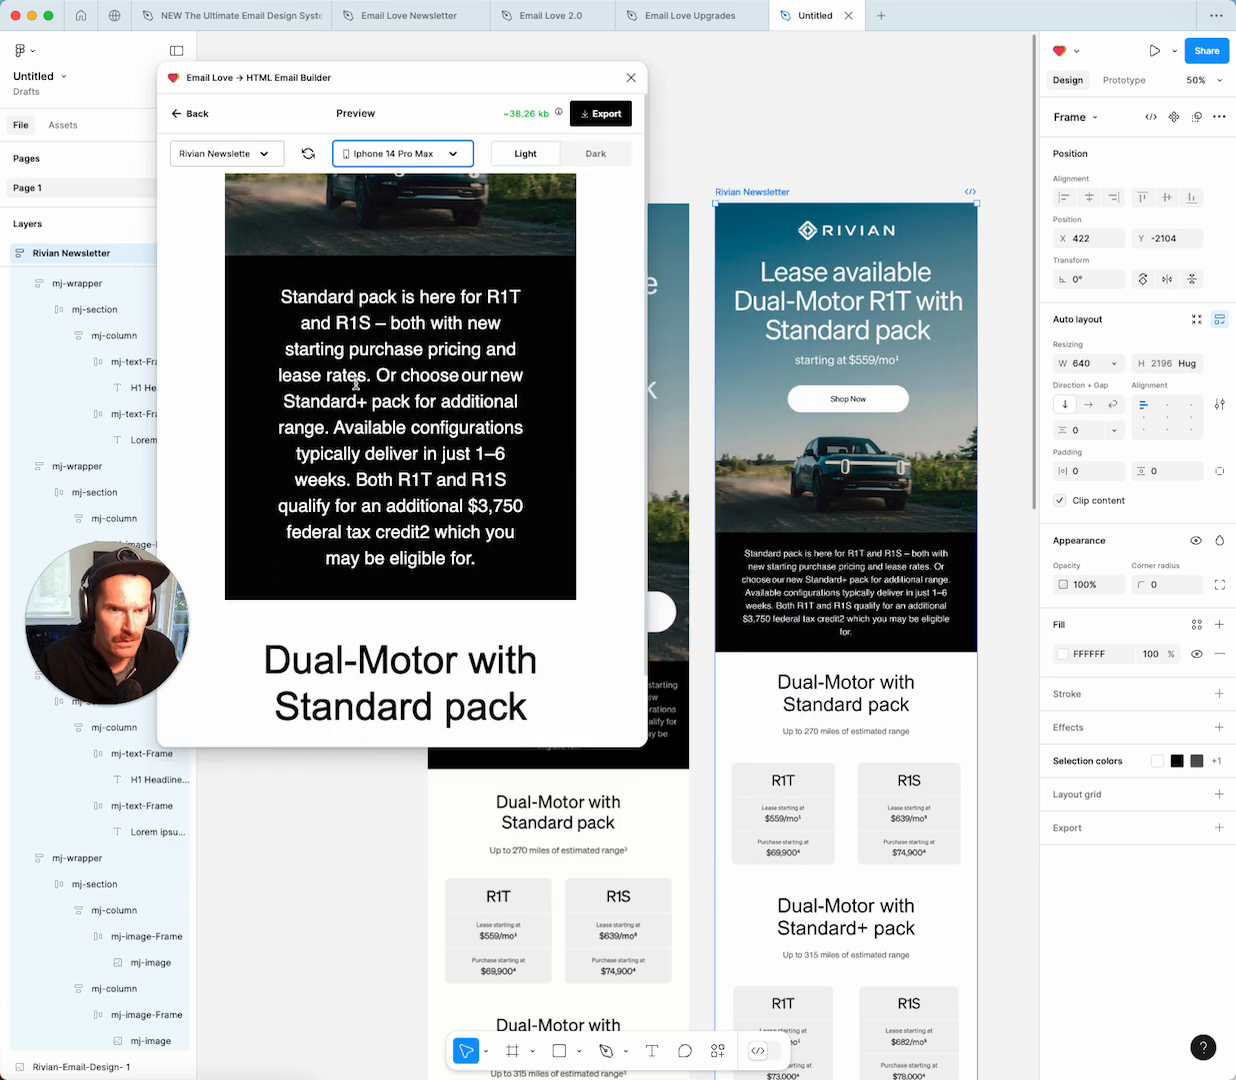
pyautogui.scroll(-10, 360, 448)
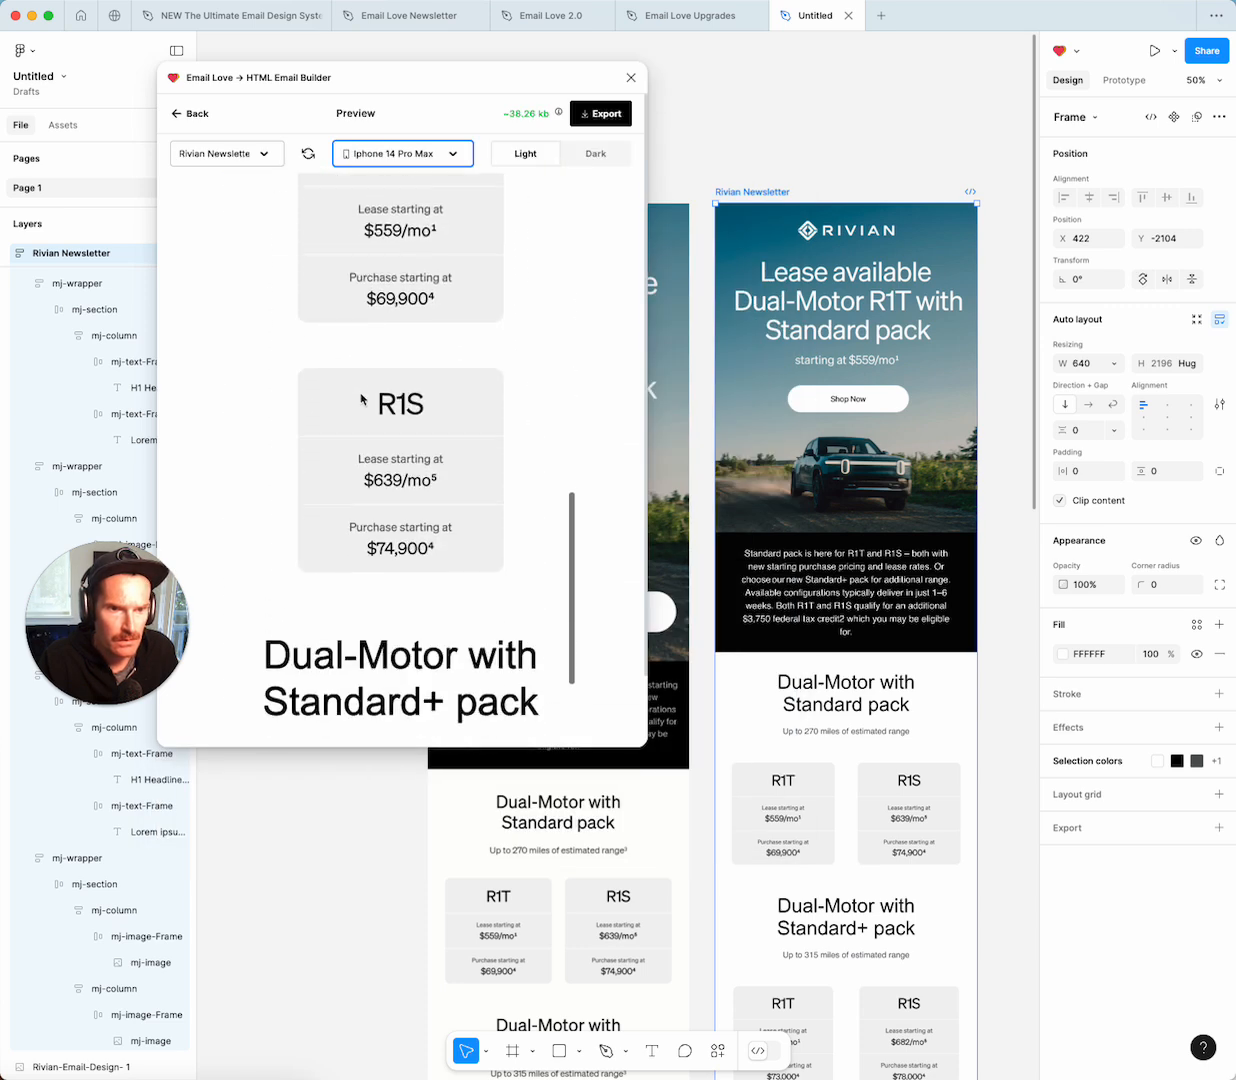
pyautogui.scroll(-2, 361, 399)
pyautogui.scroll(10, 361, 399)
pyautogui.scroll(10, 361, 398)
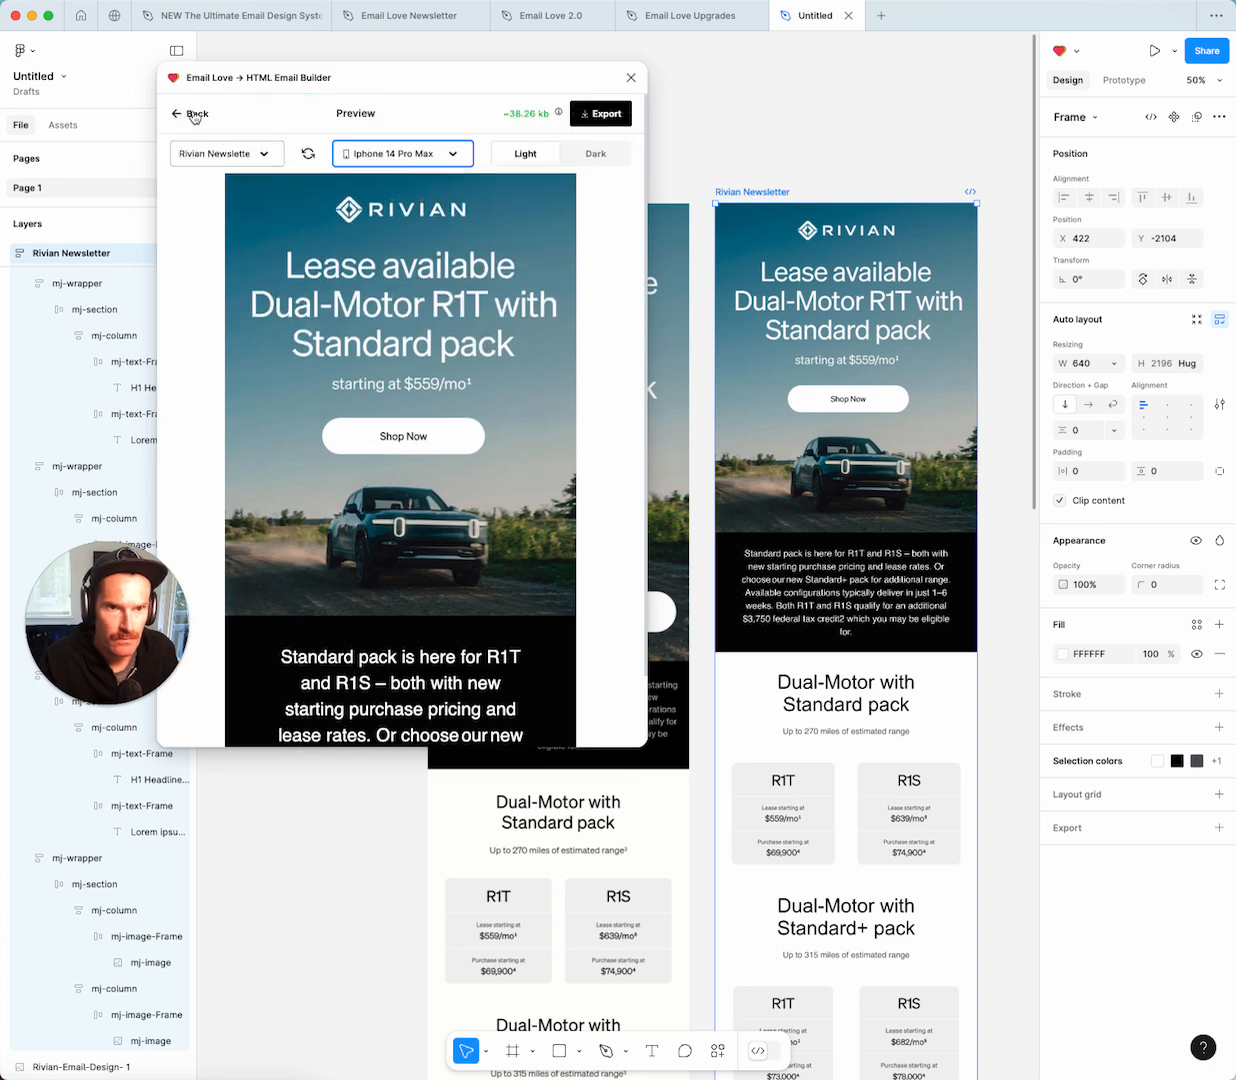
pyautogui.click(193, 116)
pyautogui.scroll(-2, 790, 527)
pyautogui.scroll(-12, 790, 527)
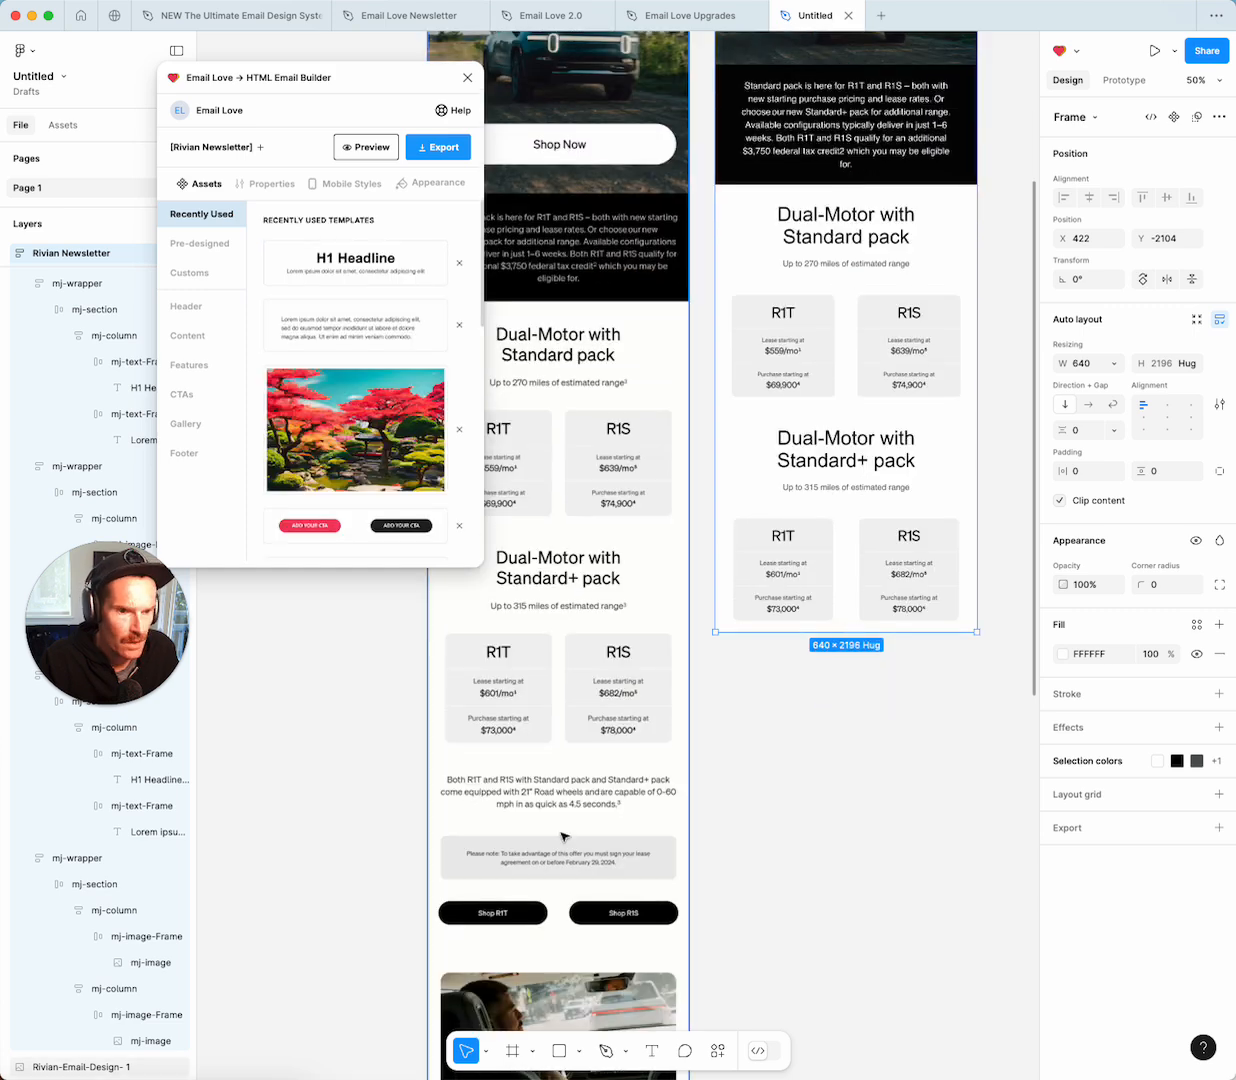
# Add a Lorem text block at the newsletter's end and paste the 21" Road wheels, 0-60 in 4.5 seconds paragraph.
pyautogui.scroll(2, 803, 145)
pyautogui.scroll(14, 803, 145)
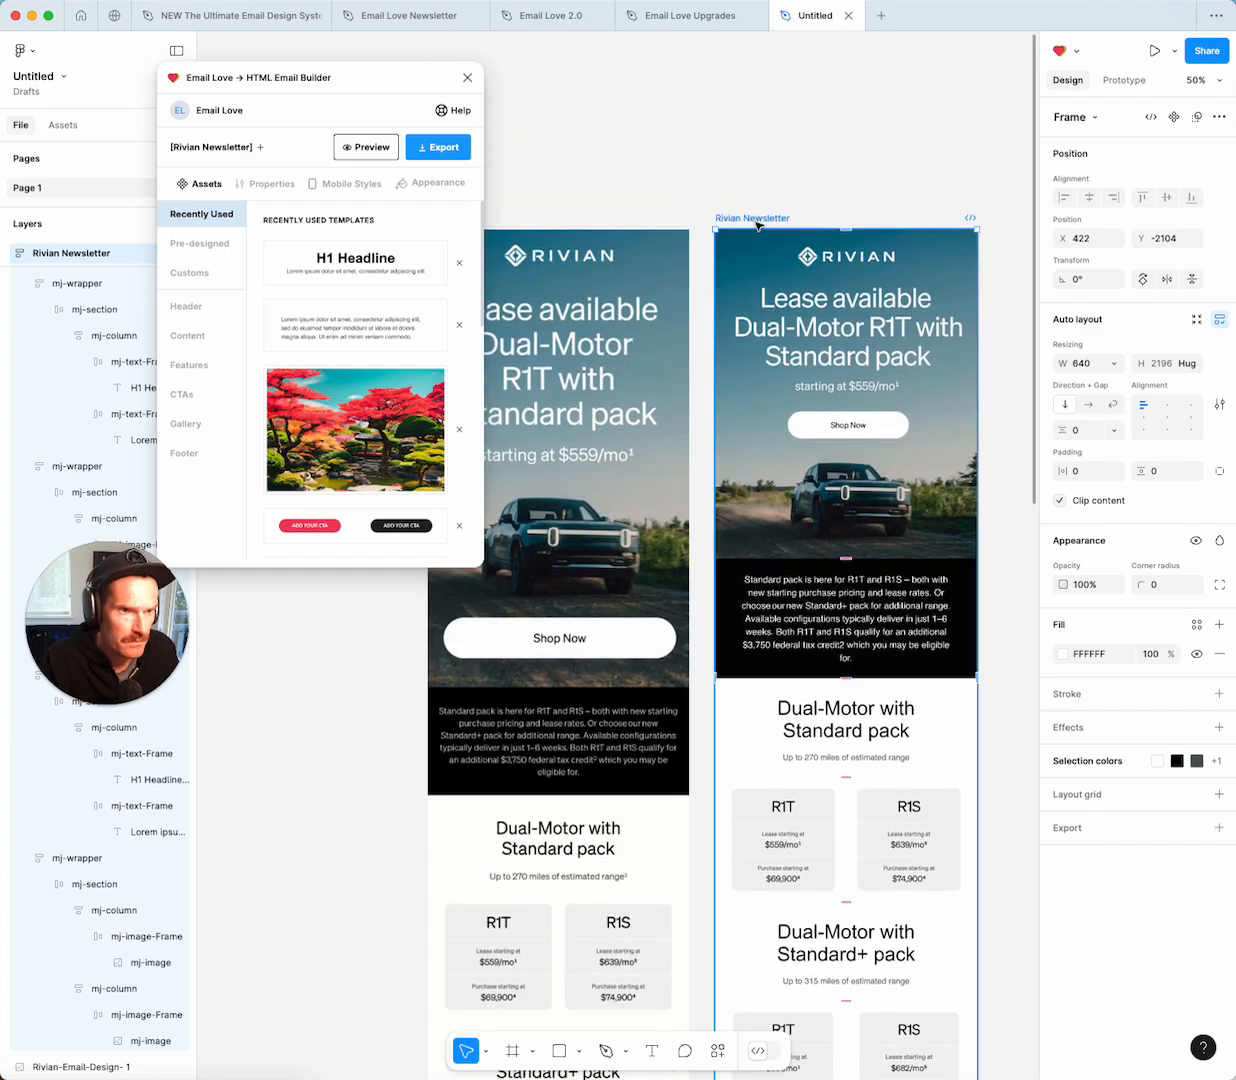
pyautogui.scroll(-14, 700, 300)
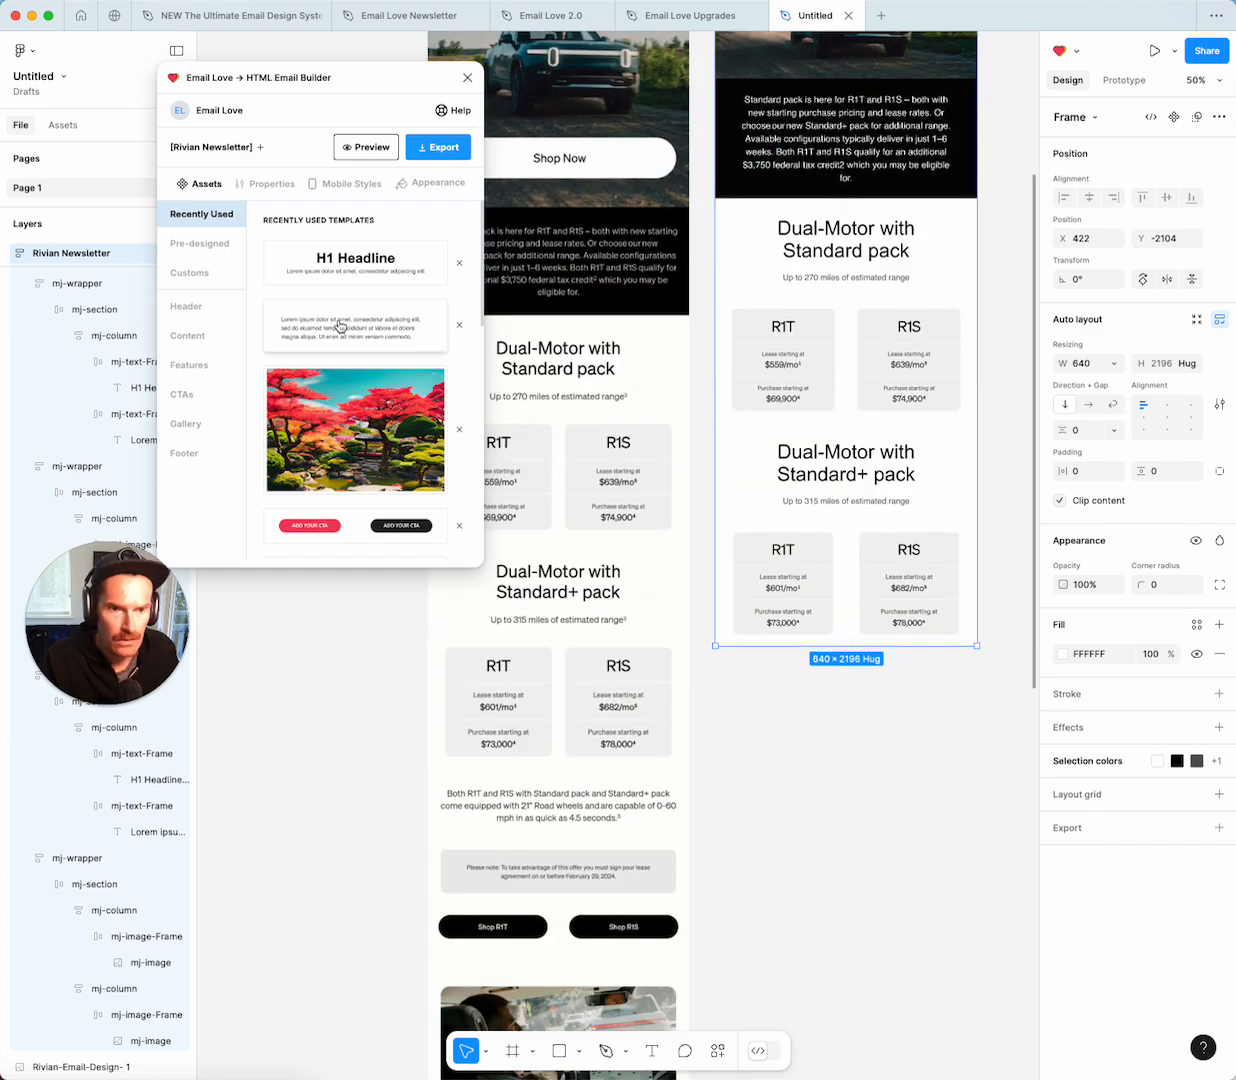
pyautogui.click(340, 327)
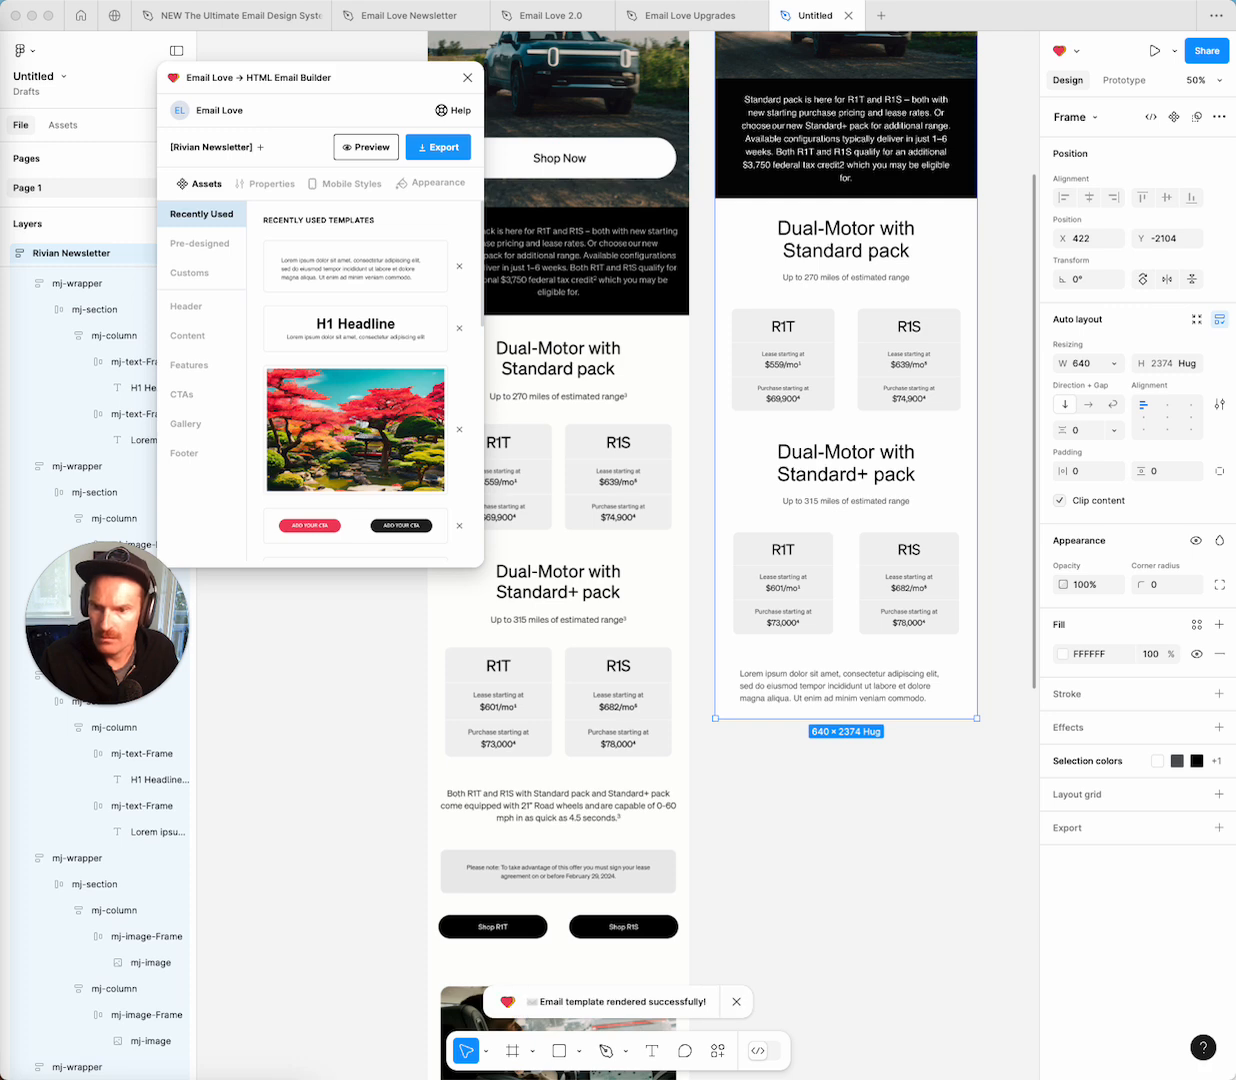
pyautogui.doubleClick(852, 685)
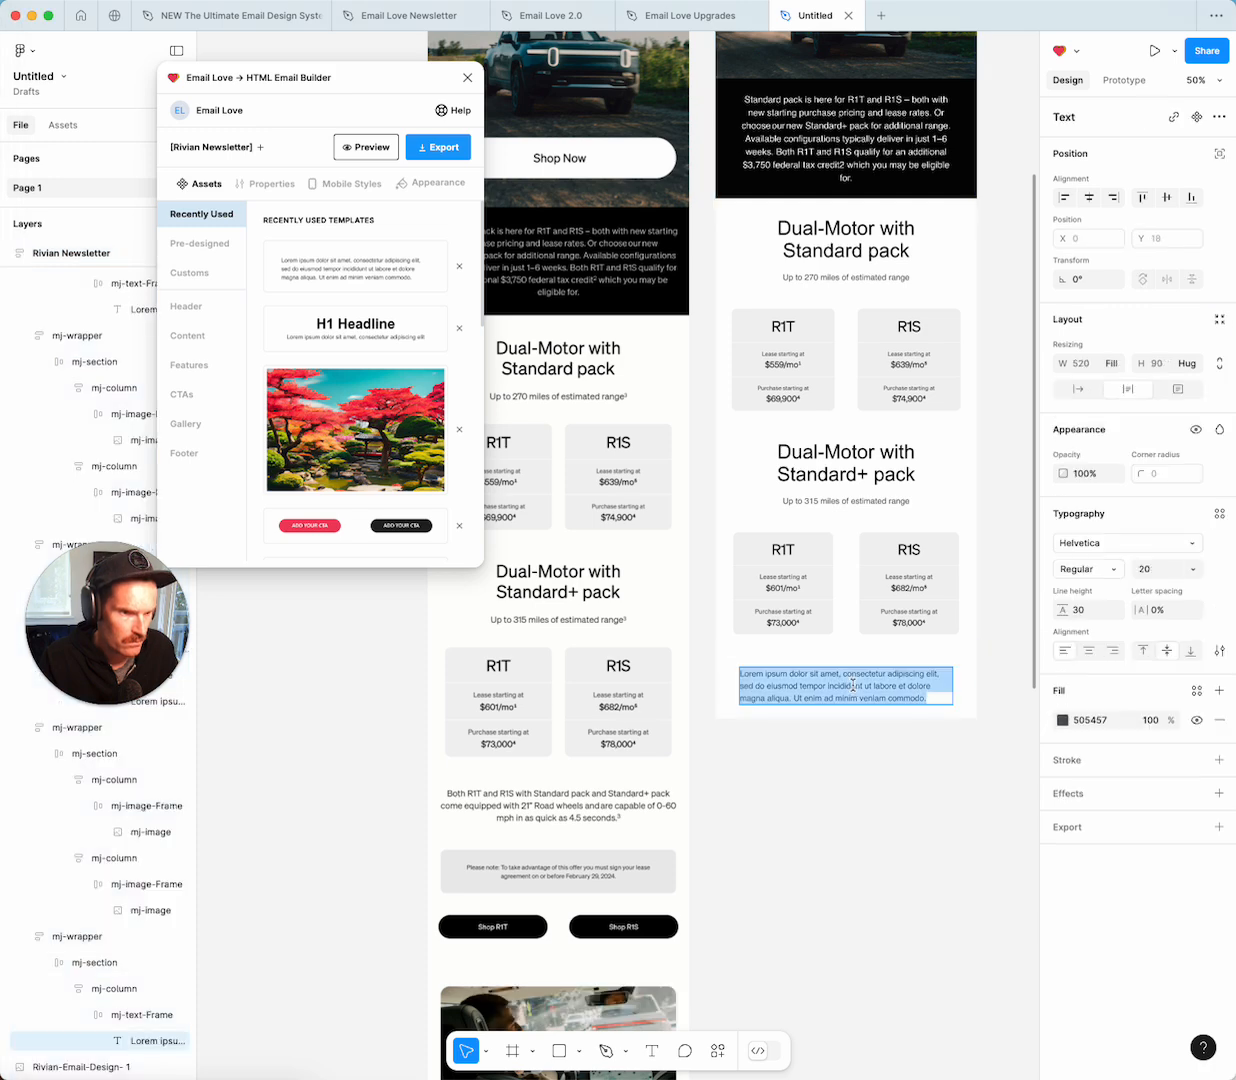
pyautogui.write('Both R1T and R1S with Standard pack and Standard+ pack come equipped with 21" Road wheels and are capable of 0-60 mph in as quick as 4.5 seconds.')
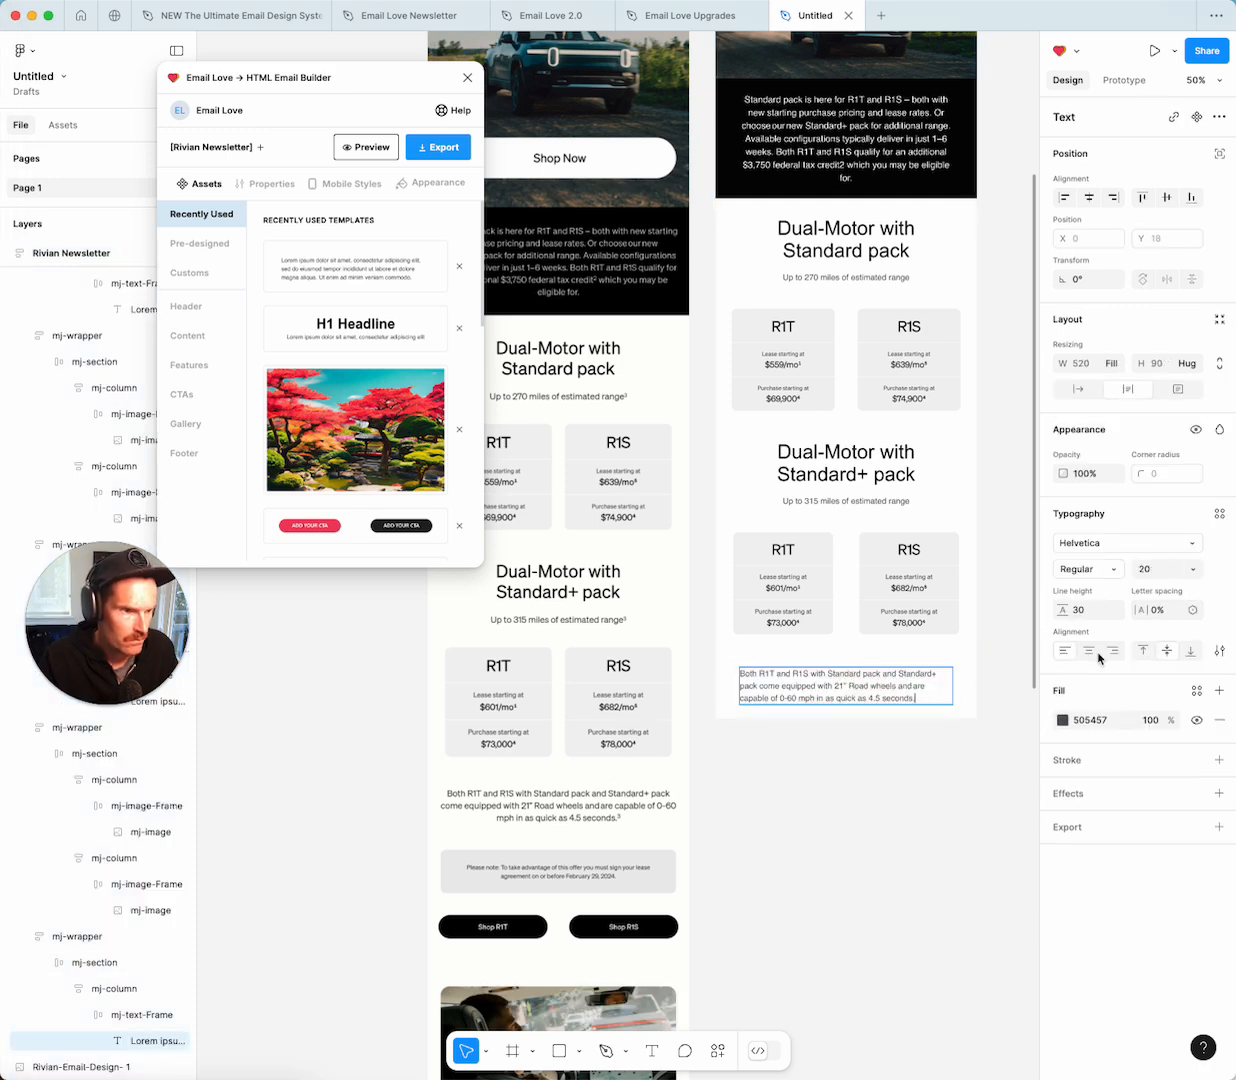
# Centre-align the paragraph and set its text fill to 000000 black.
pyautogui.click(1088, 652)
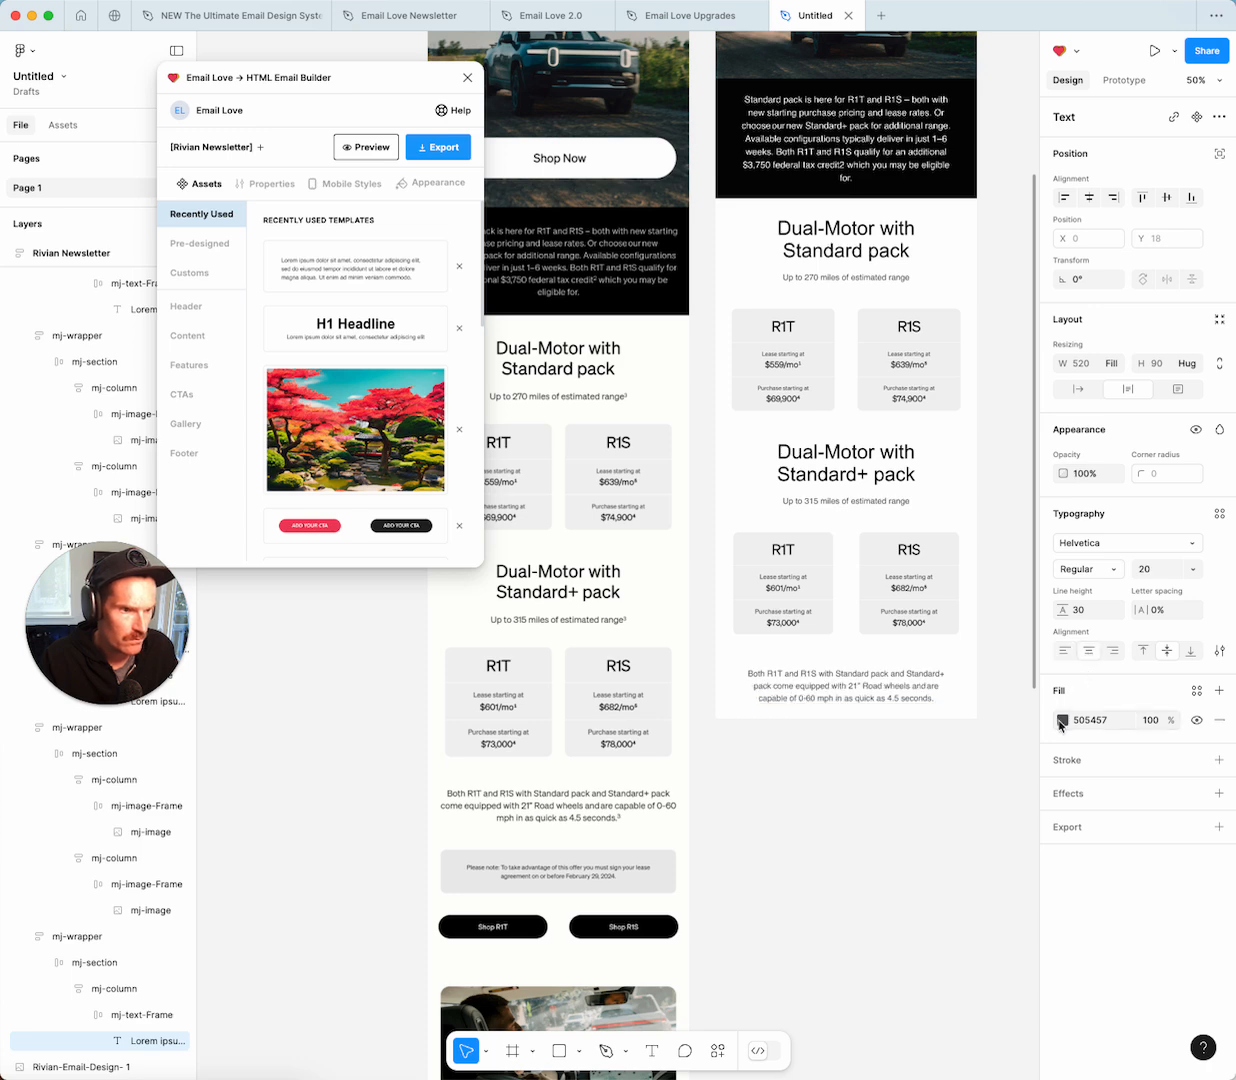
pyautogui.click(1061, 722)
pyautogui.click(903, 998)
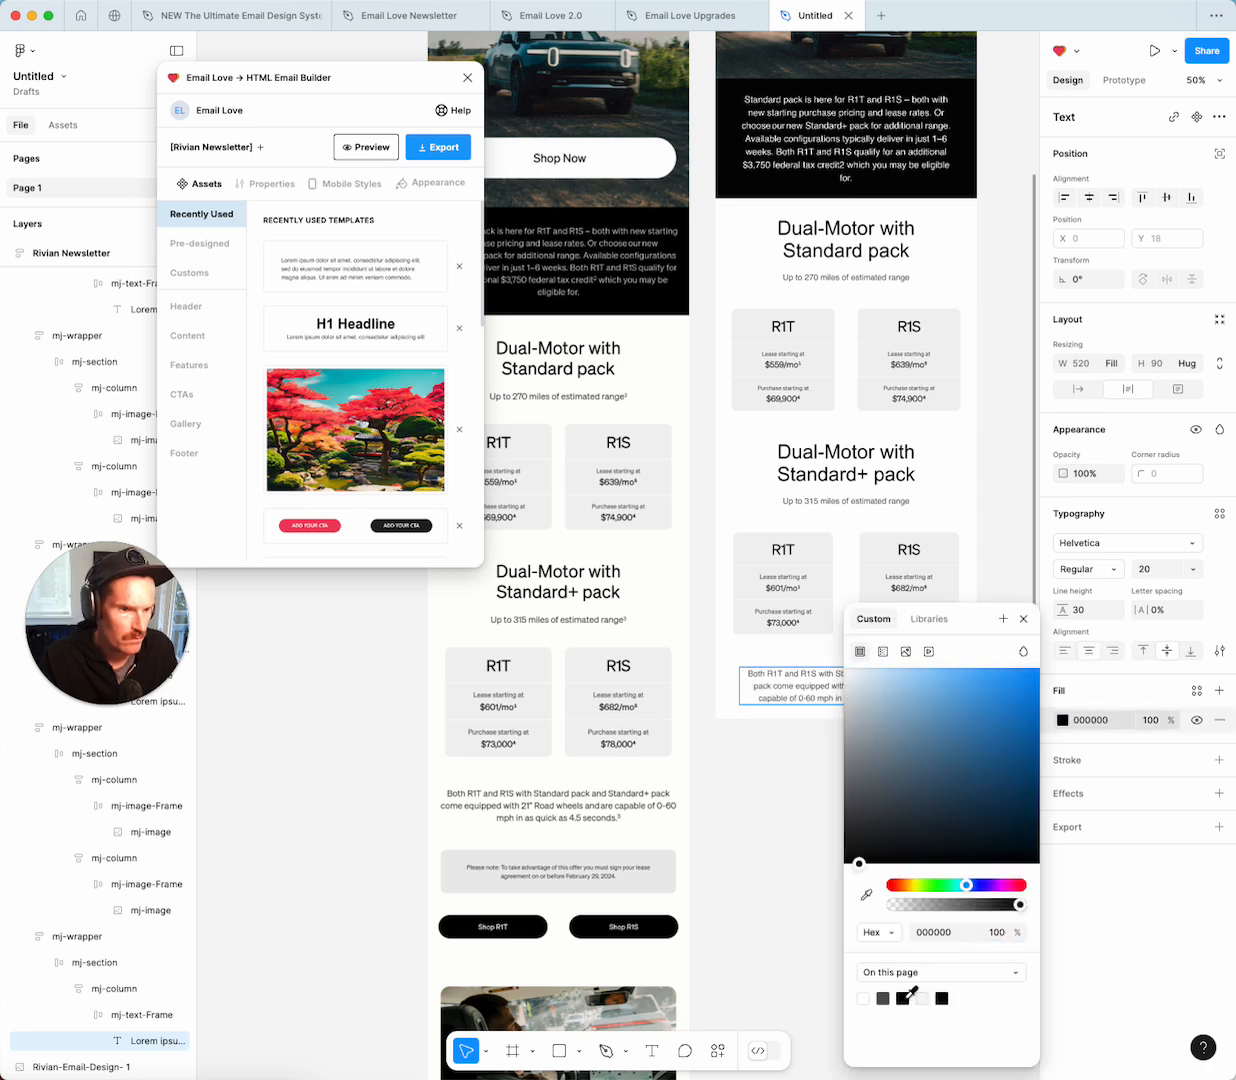
pyautogui.click(1024, 619)
pyautogui.click(880, 770)
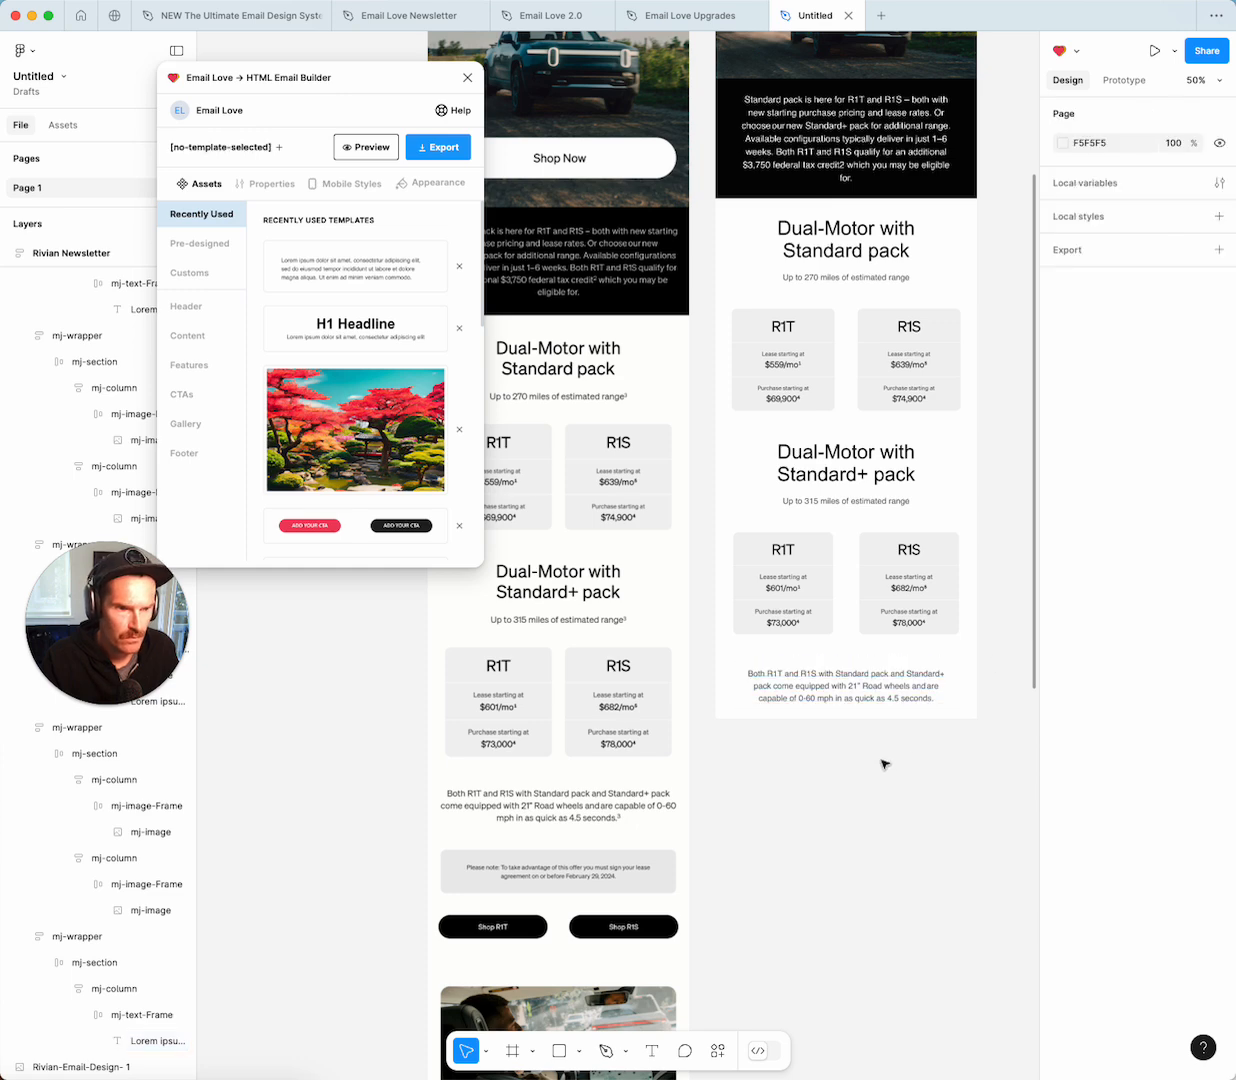
# Copy the red H2 Headline module from the Ultimate Email Design file and return to the Rivian newsletter.
pyautogui.scroll(-2, 855, 765)
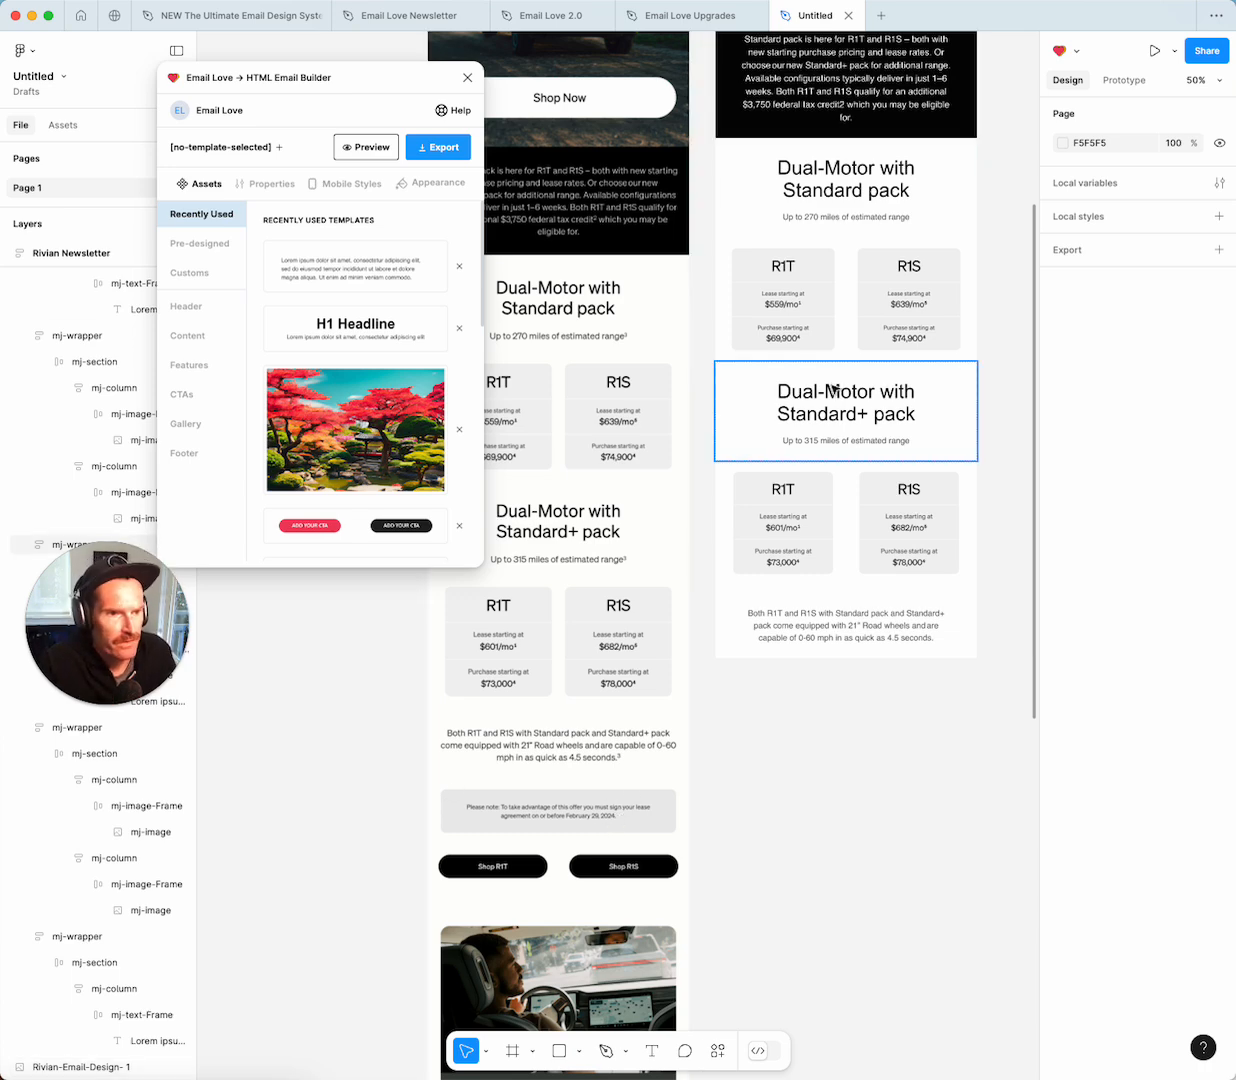
pyautogui.scroll(5, 835, 388)
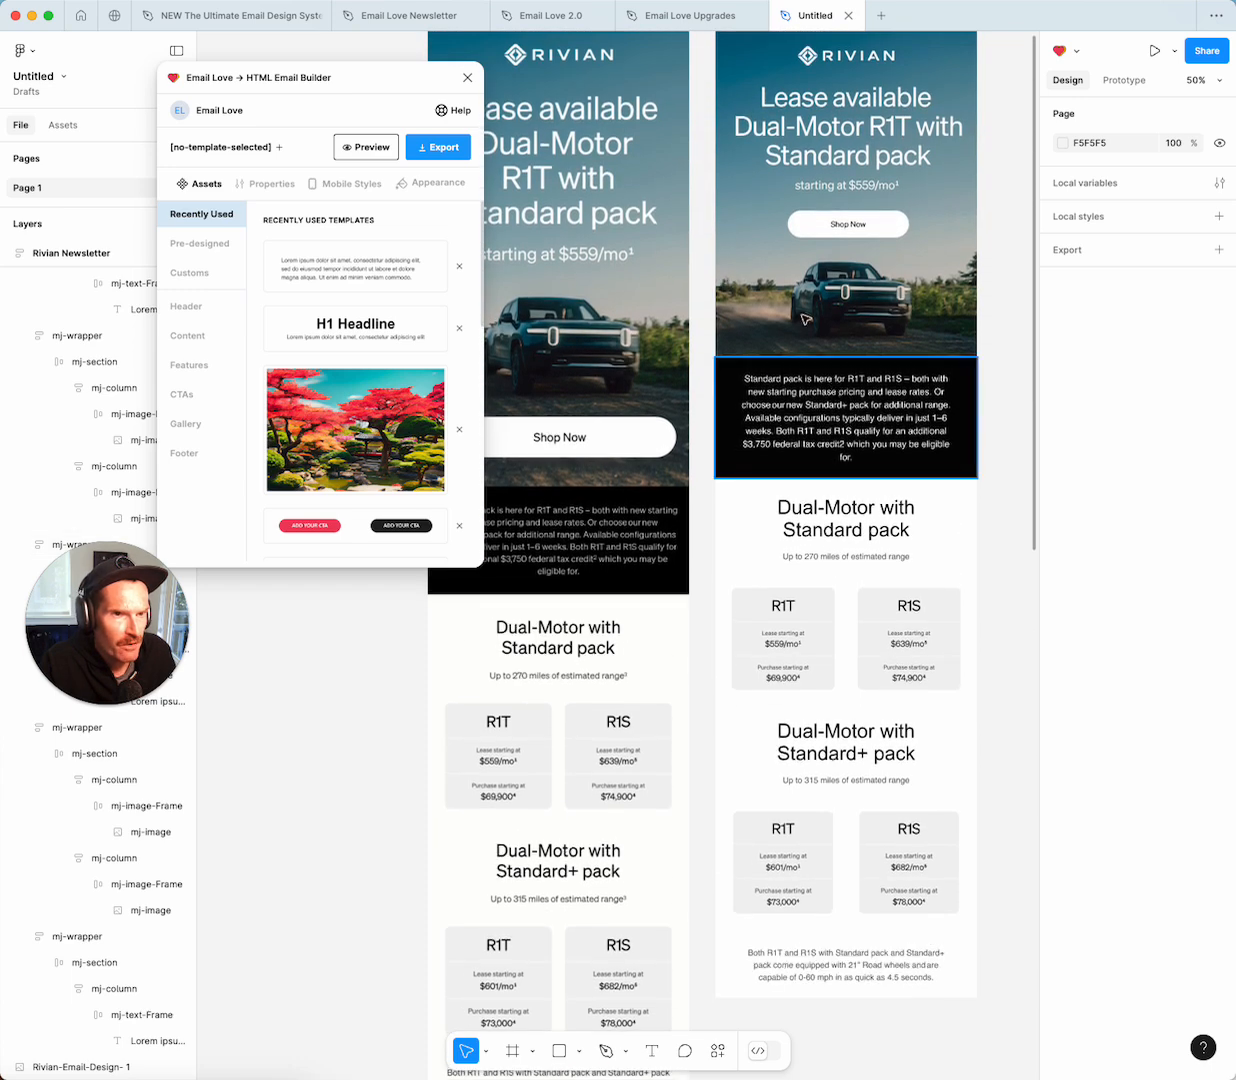
pyautogui.click(196, 15)
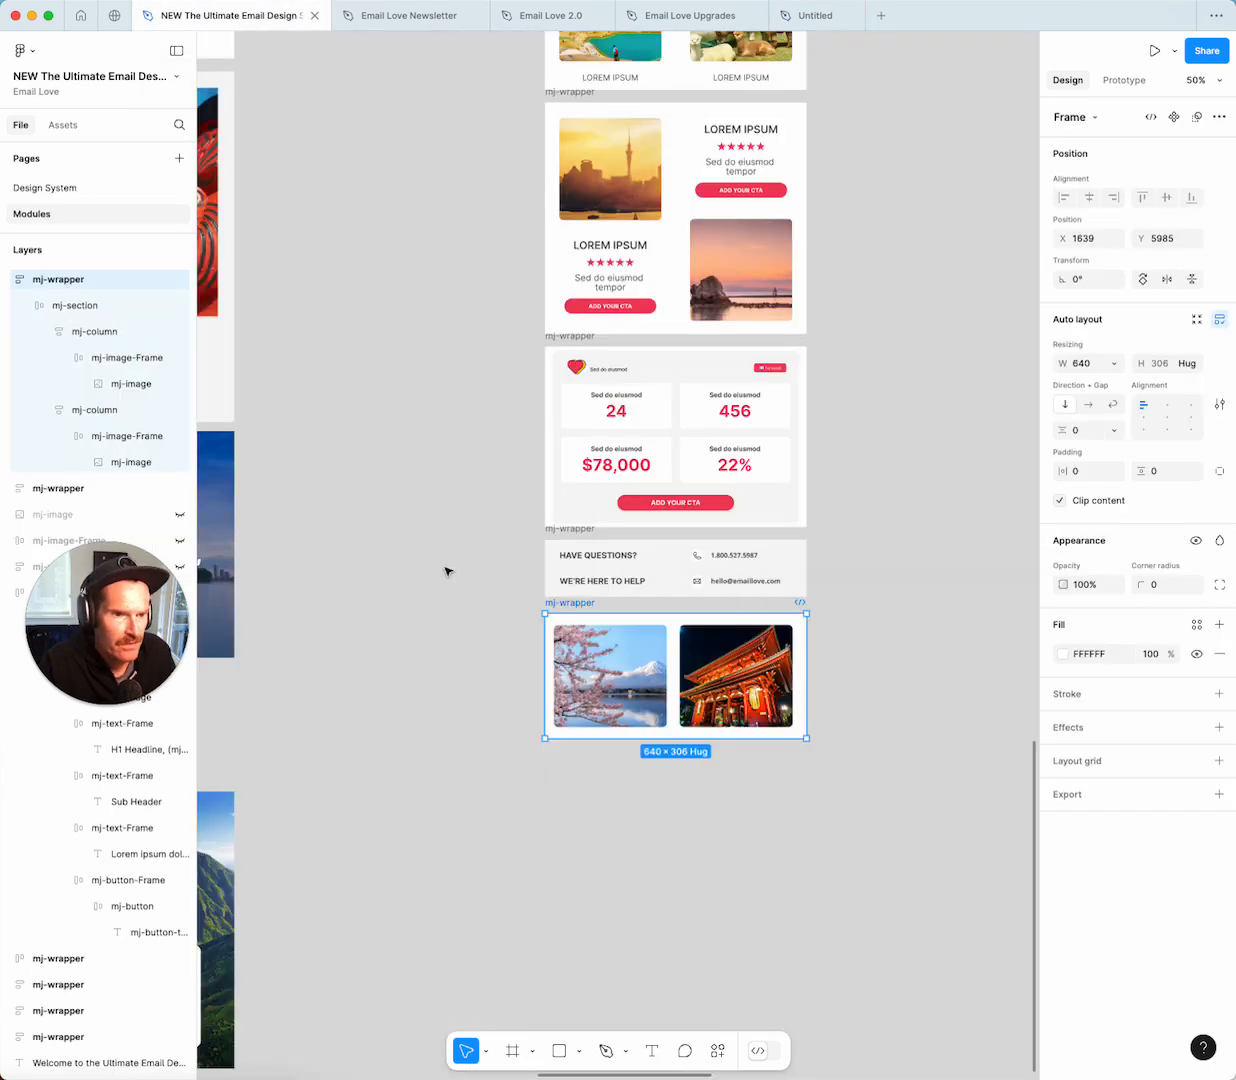
pyautogui.scroll(1, 527, 513)
pyautogui.scroll(10, 527, 513)
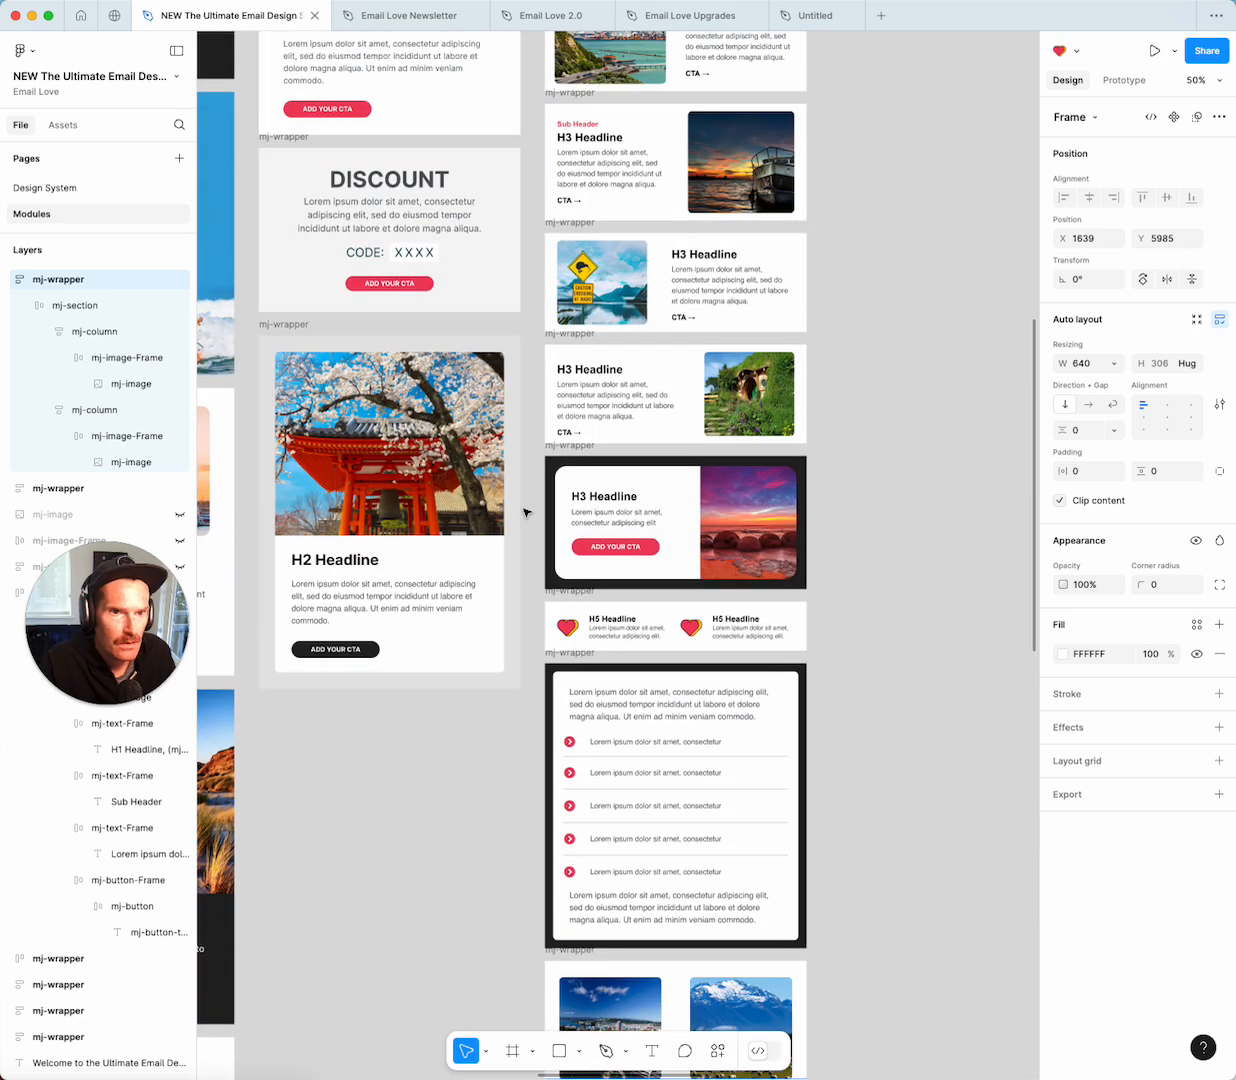
pyautogui.scroll(8, 527, 513)
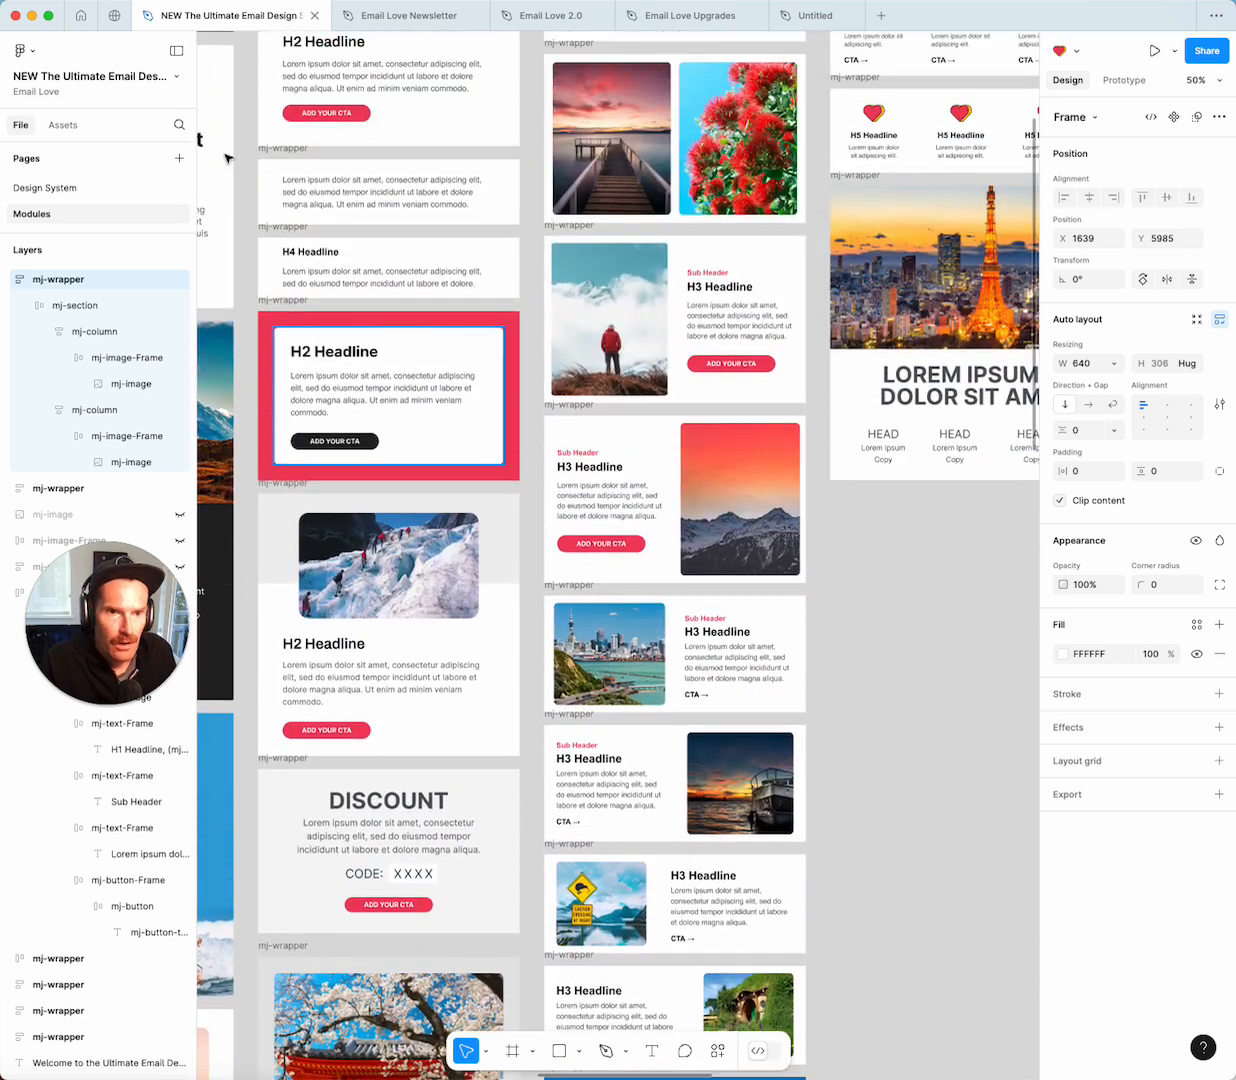
pyautogui.click(287, 300)
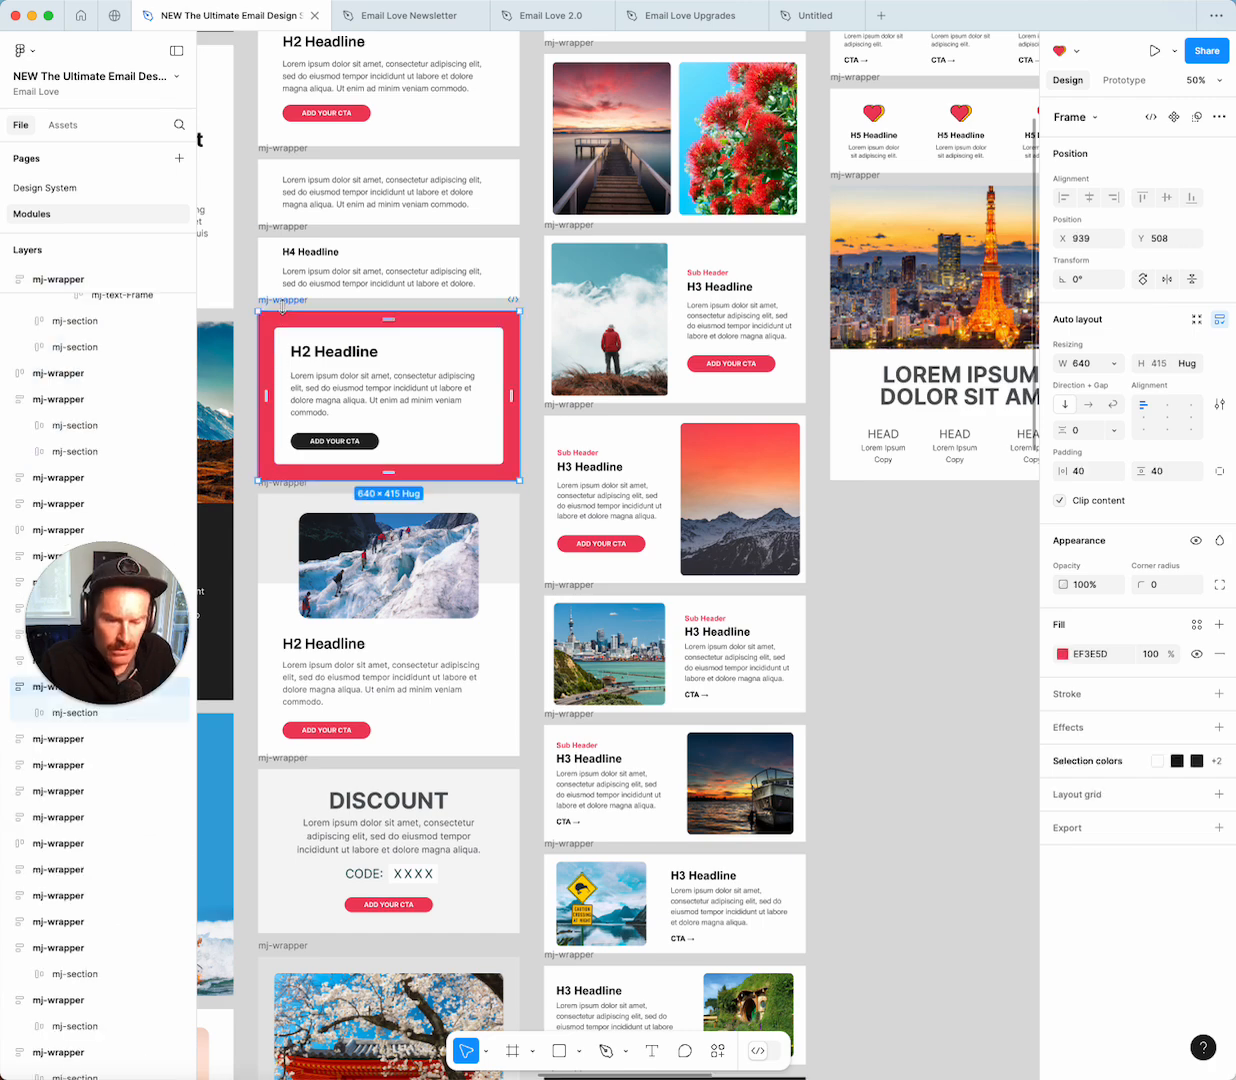
pyautogui.click(800, 16)
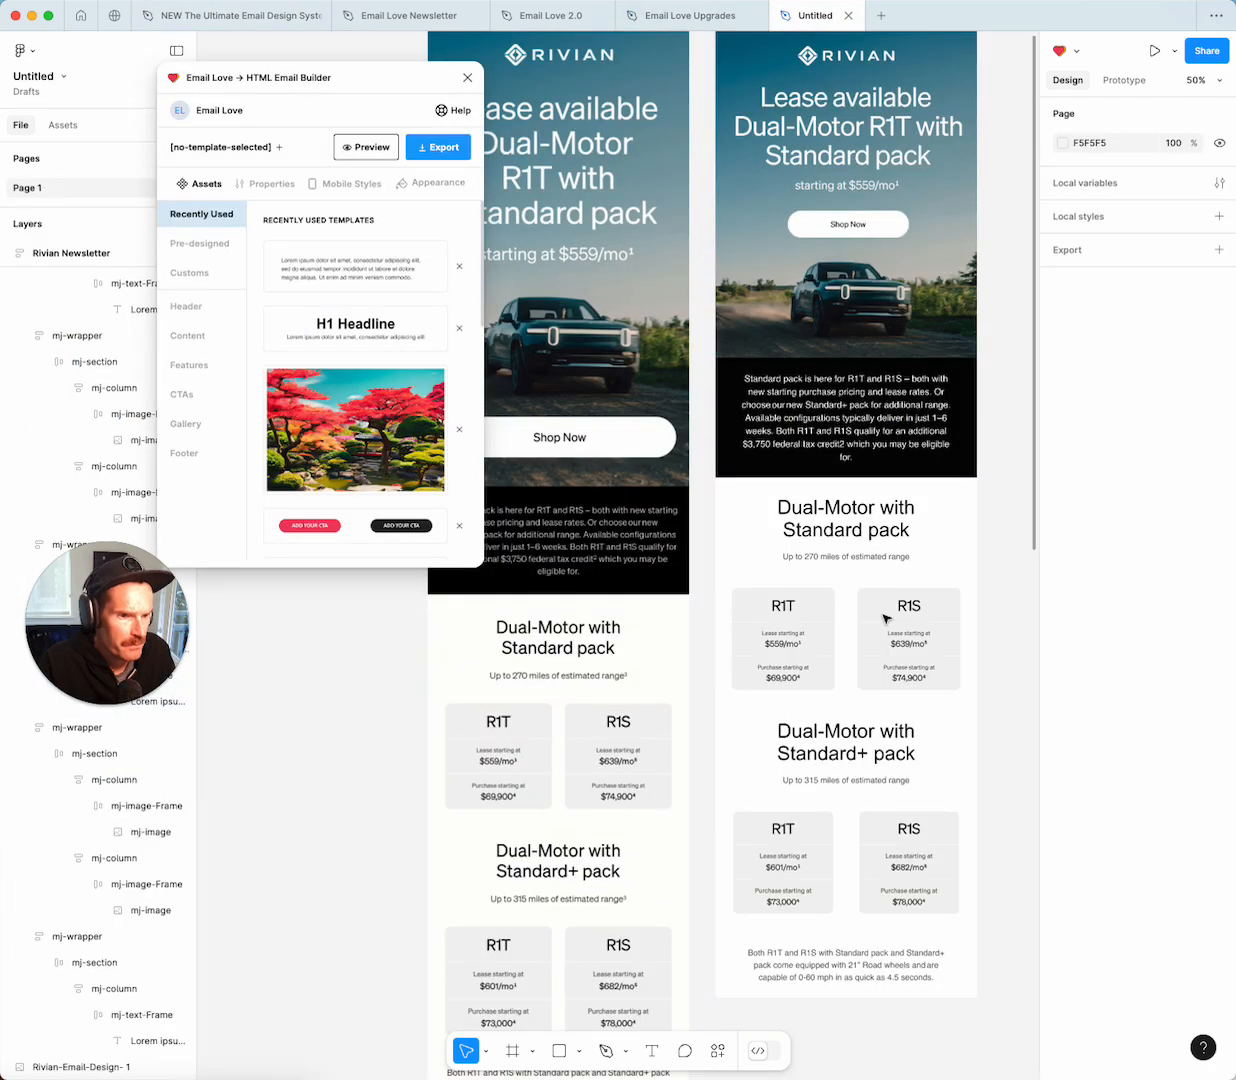
pyautogui.scroll(-6, 885, 619)
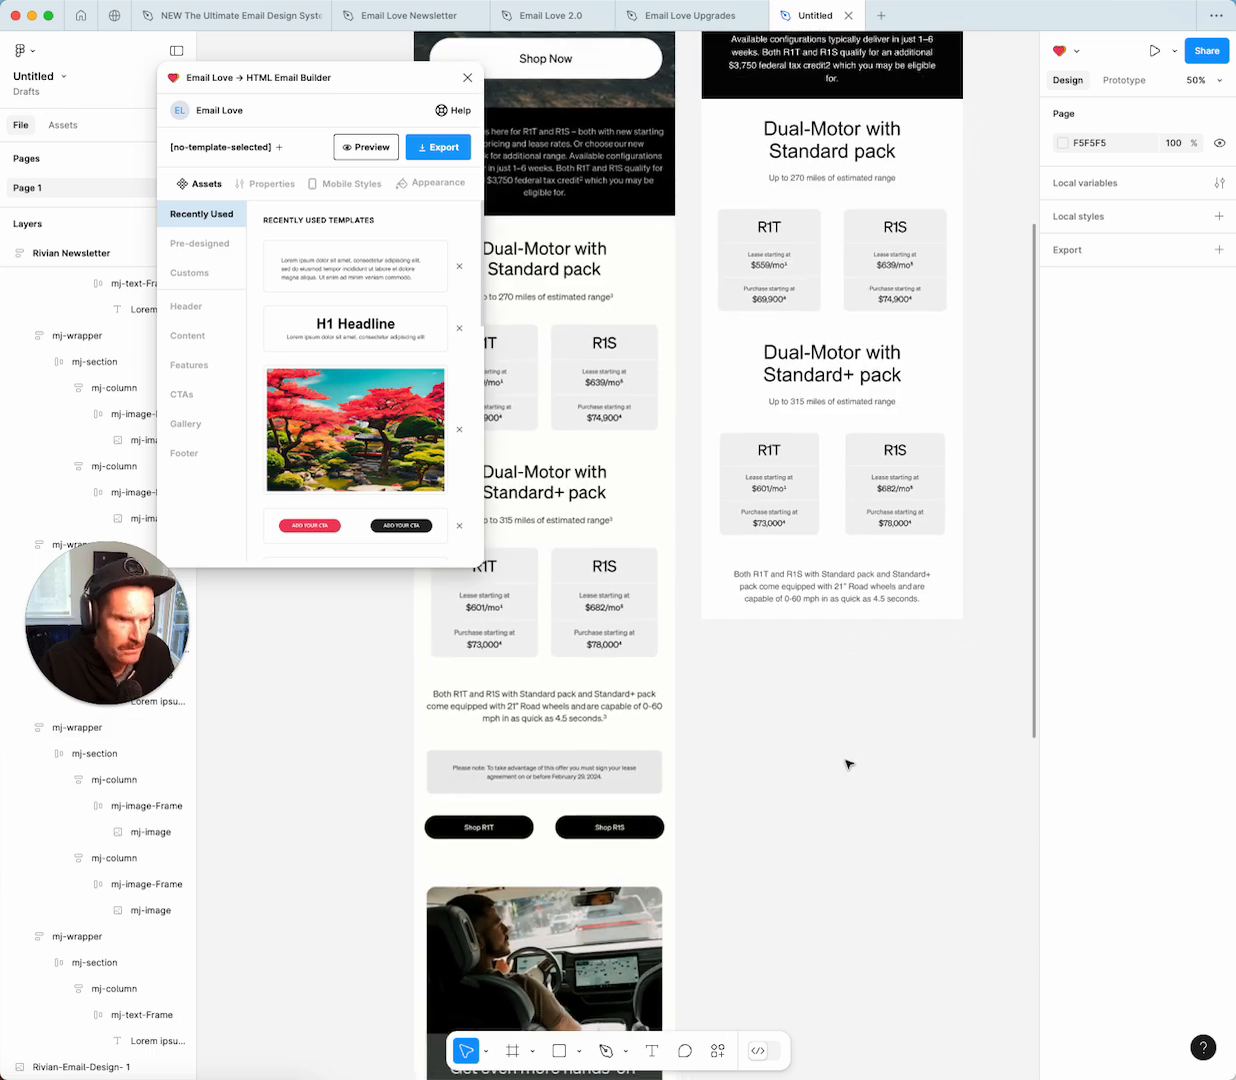
# Paste the H2 Headline module below the right Rivian design and lighten its red backdrop to near-white.
pyautogui.hotkey('ctrl', 'v')
pyautogui.moveTo(498, 450); pyautogui.dragTo(721, 633)
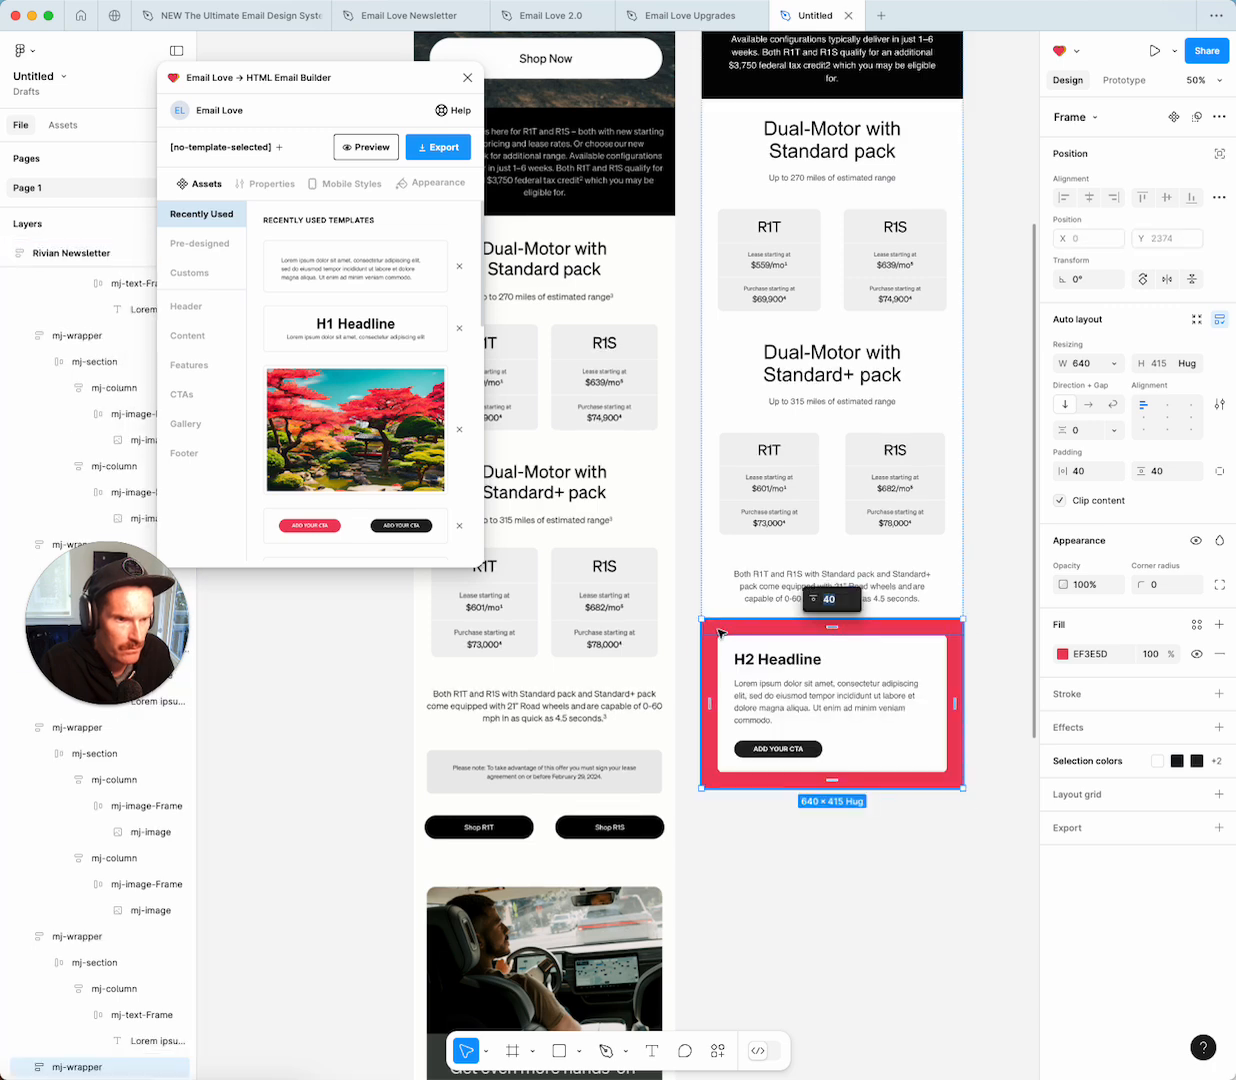
pyautogui.click(1062, 654)
pyautogui.click(904, 740)
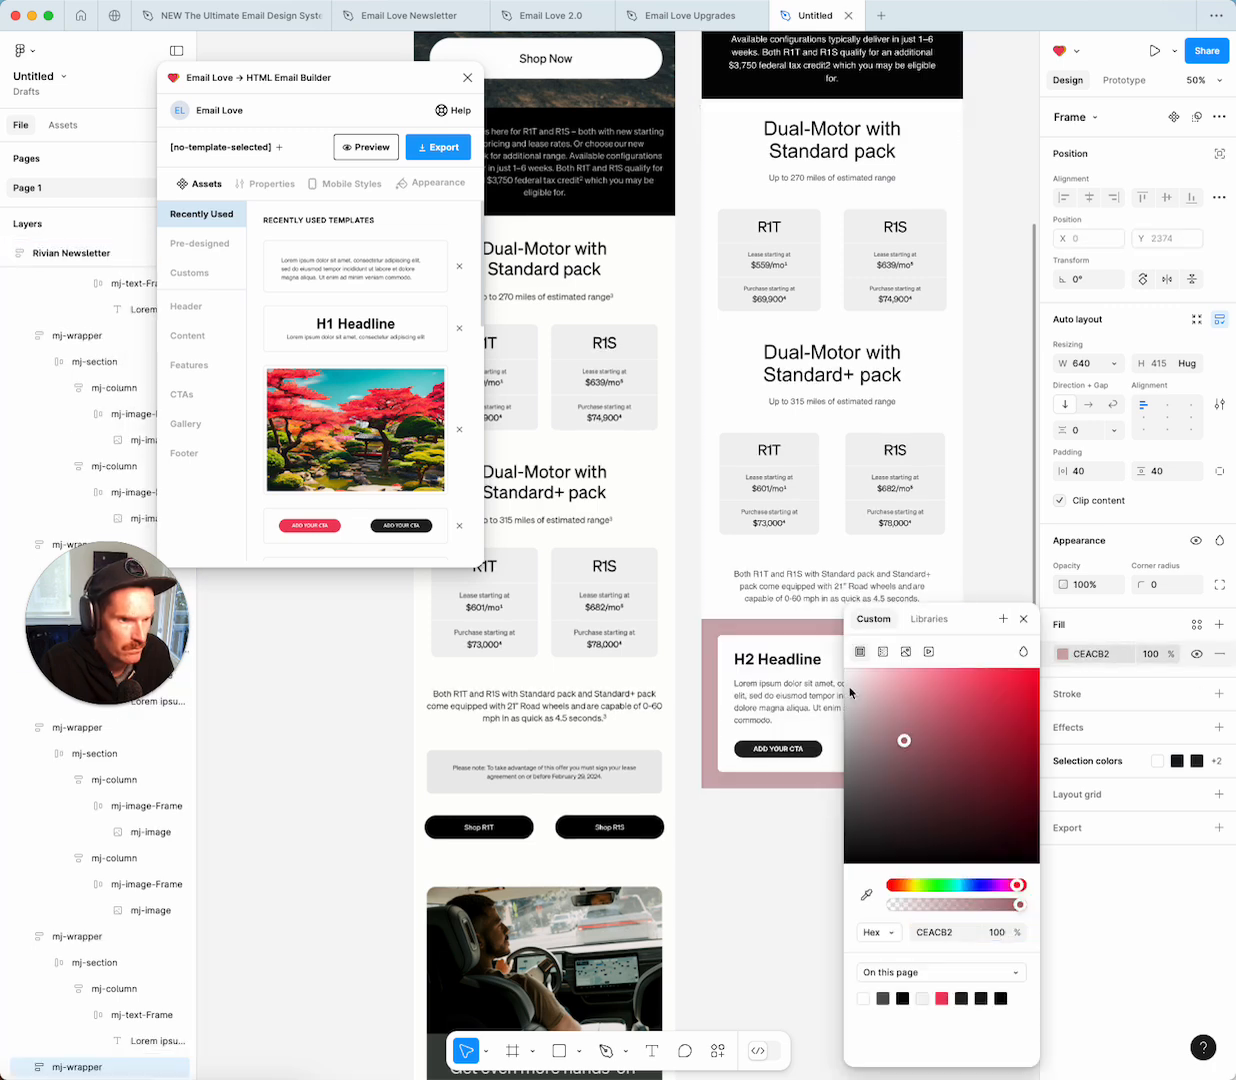
pyautogui.click(851, 693)
# Fill the inner card section with light grey ECECEC sampled from the canvas.
pyautogui.click(760, 665)
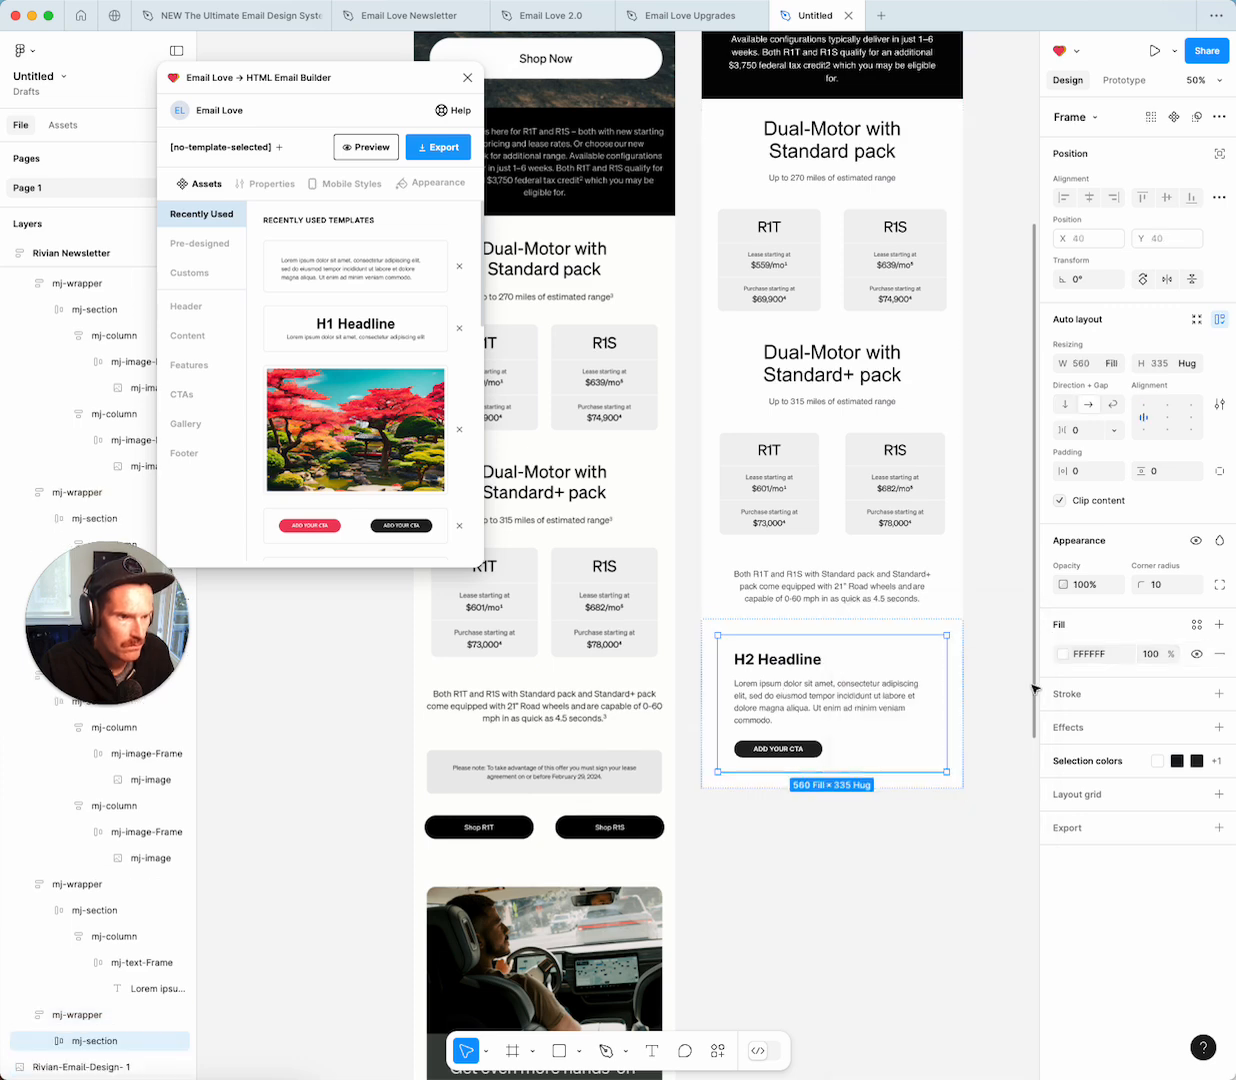
pyautogui.click(1062, 654)
pyautogui.click(867, 891)
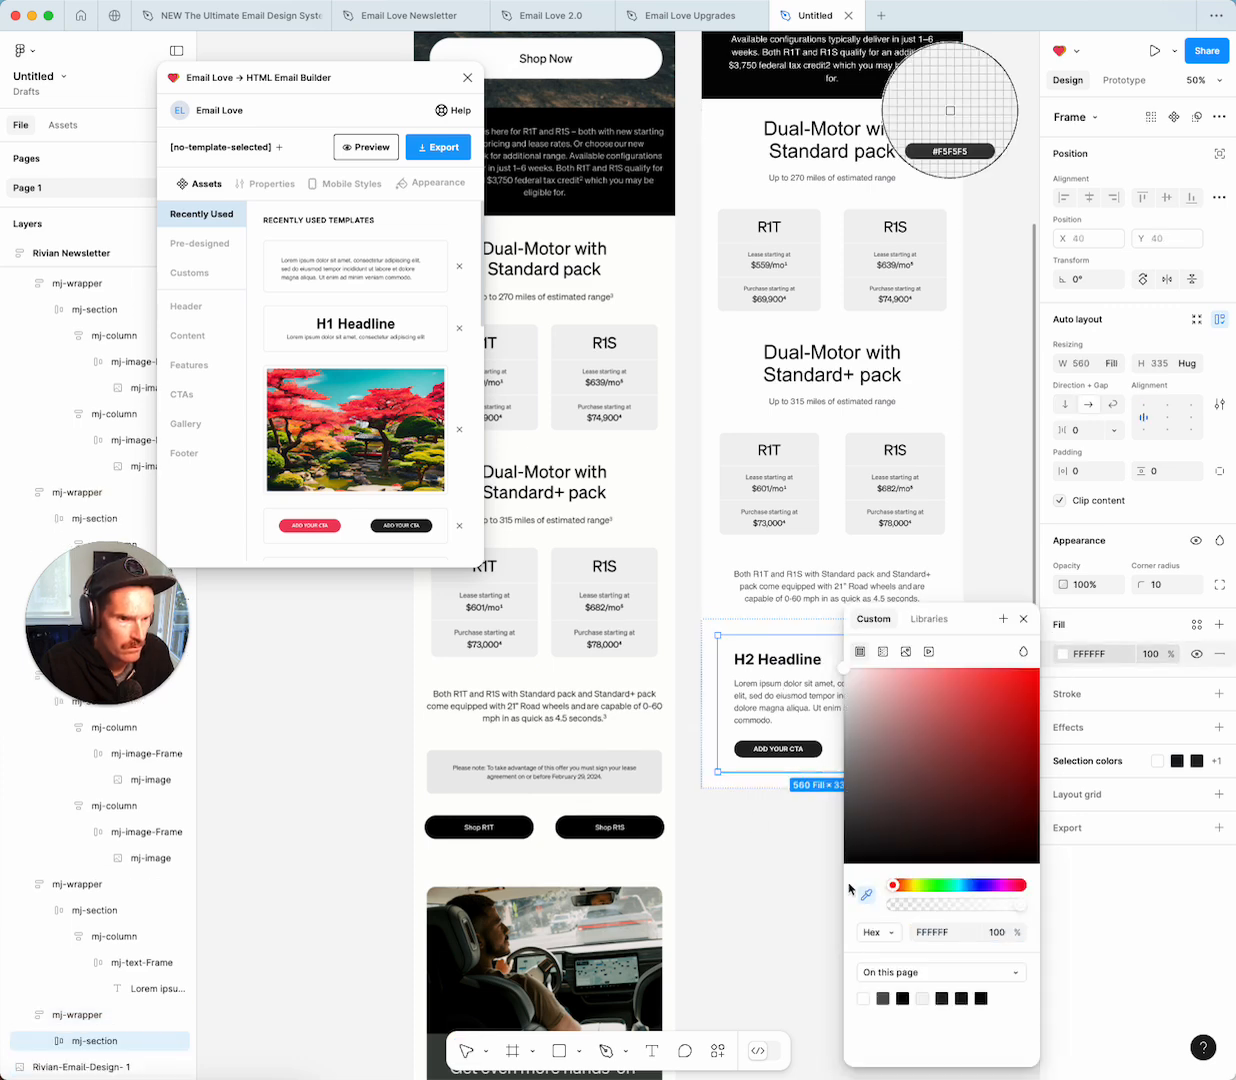
pyautogui.click(646, 750)
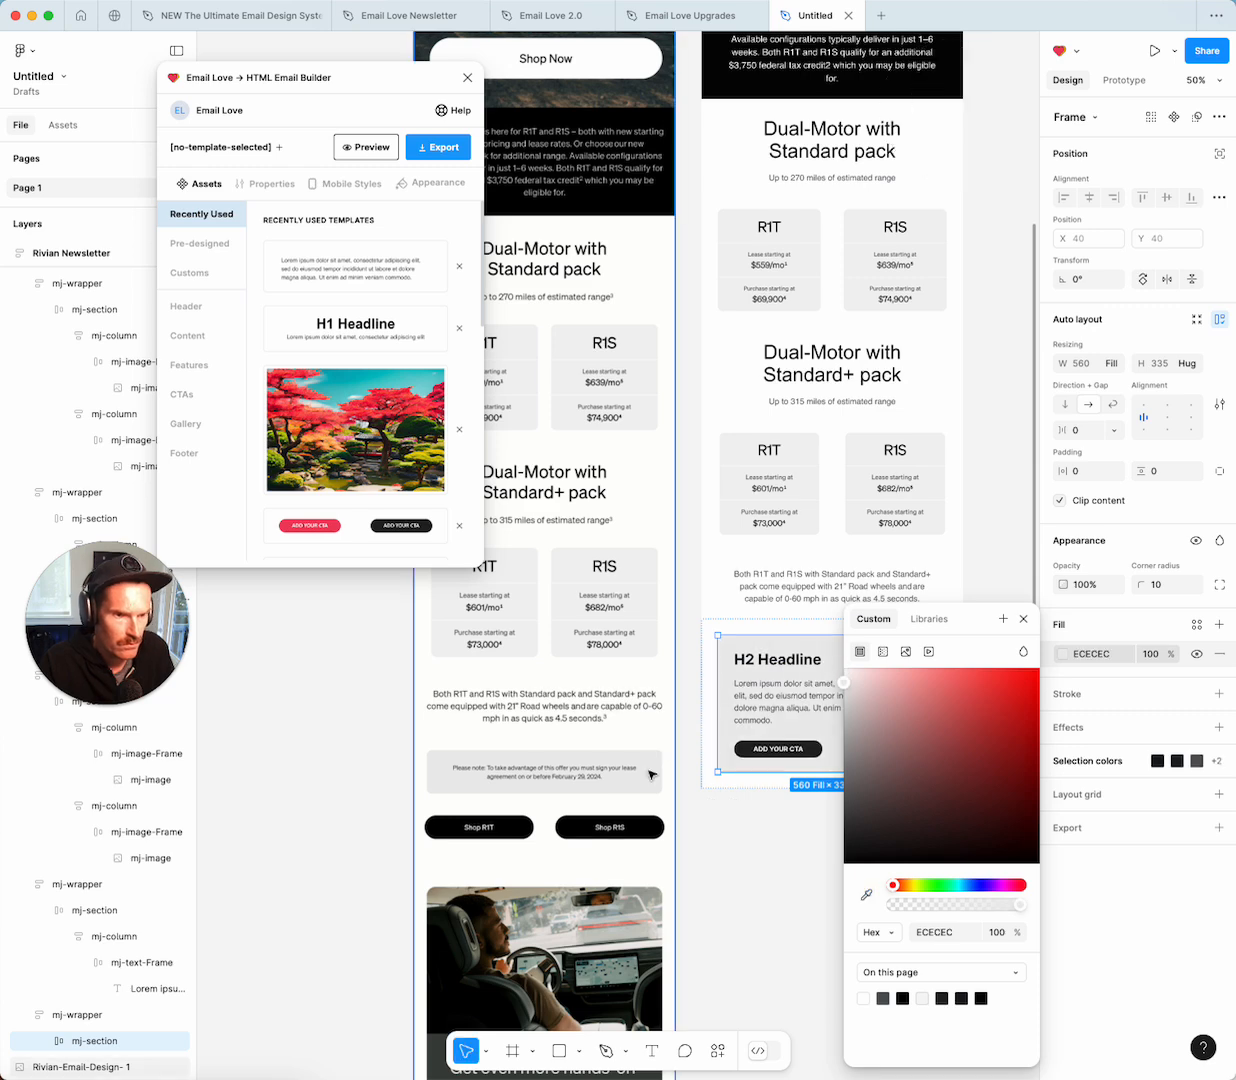
pyautogui.click(1023, 619)
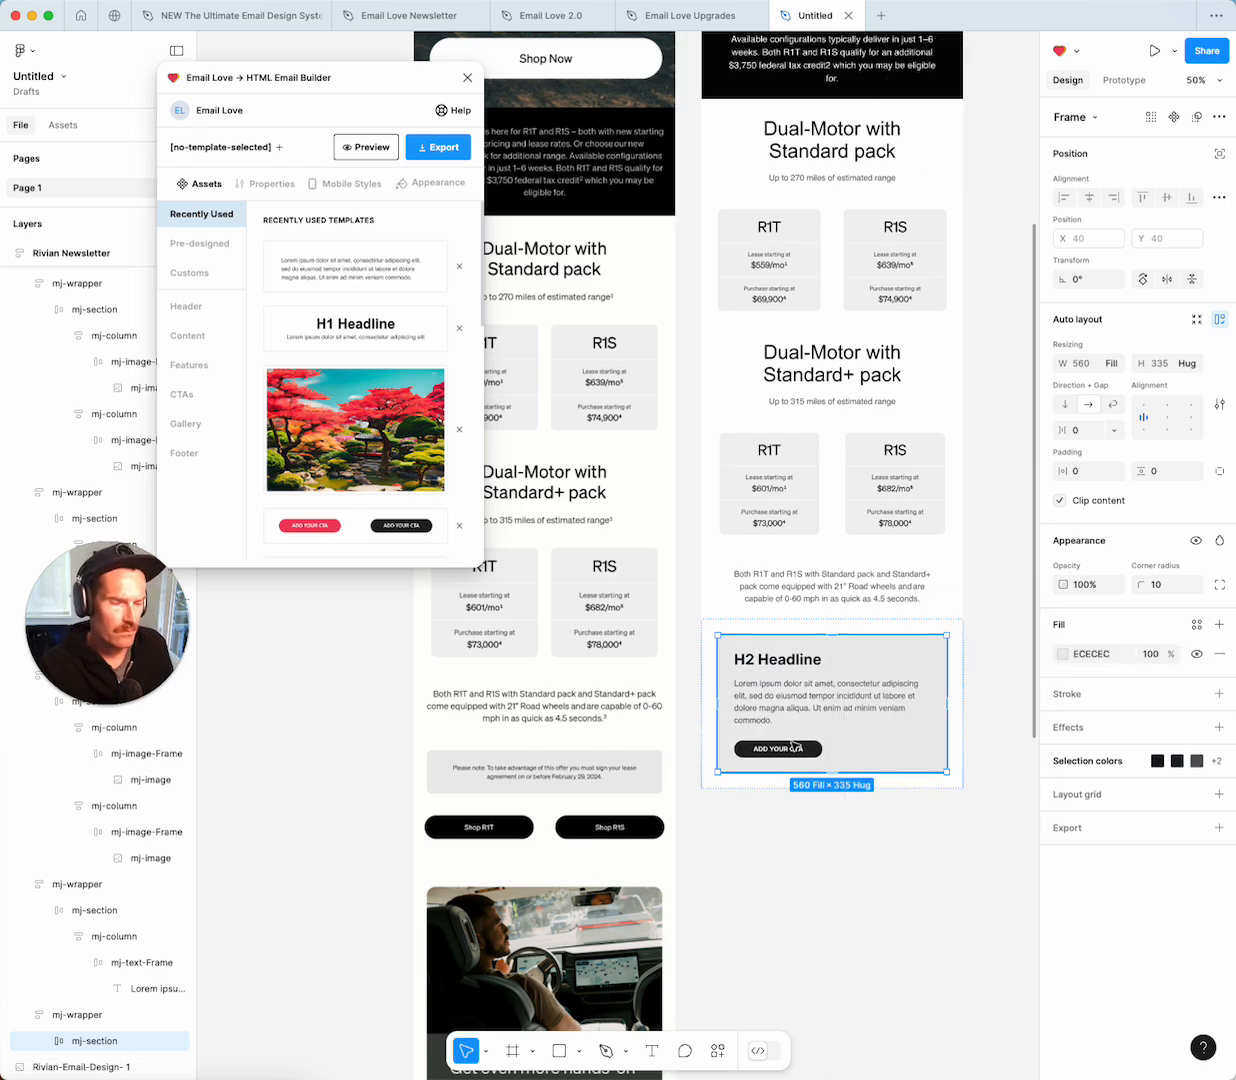
# Delete the ADD YOUR CTA button from the grey card.
pyautogui.click(829, 756)
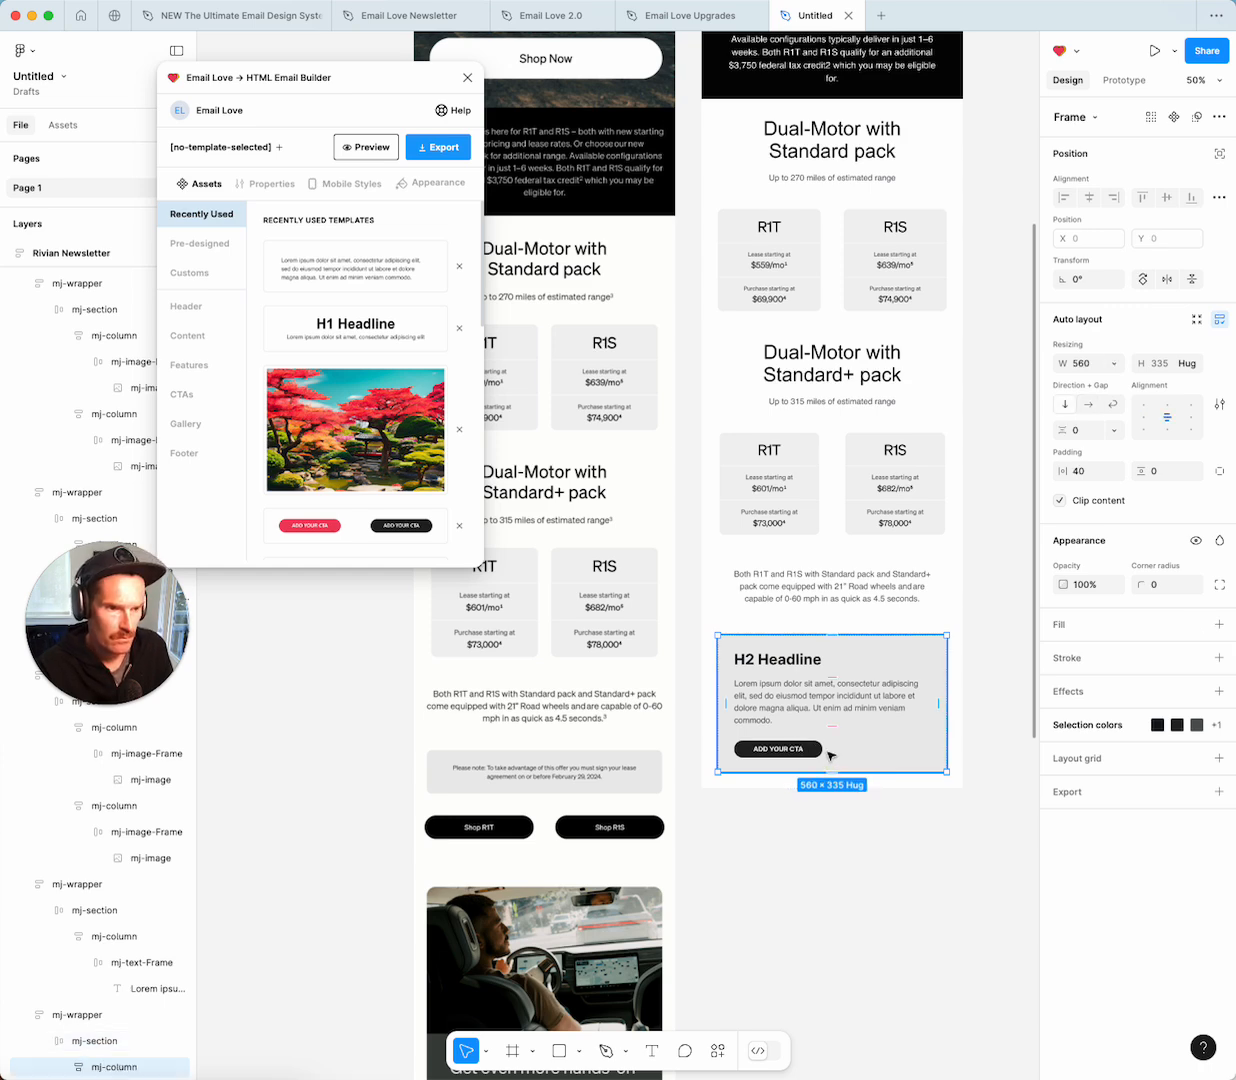
pyautogui.click(829, 756)
pyautogui.press('Delete')
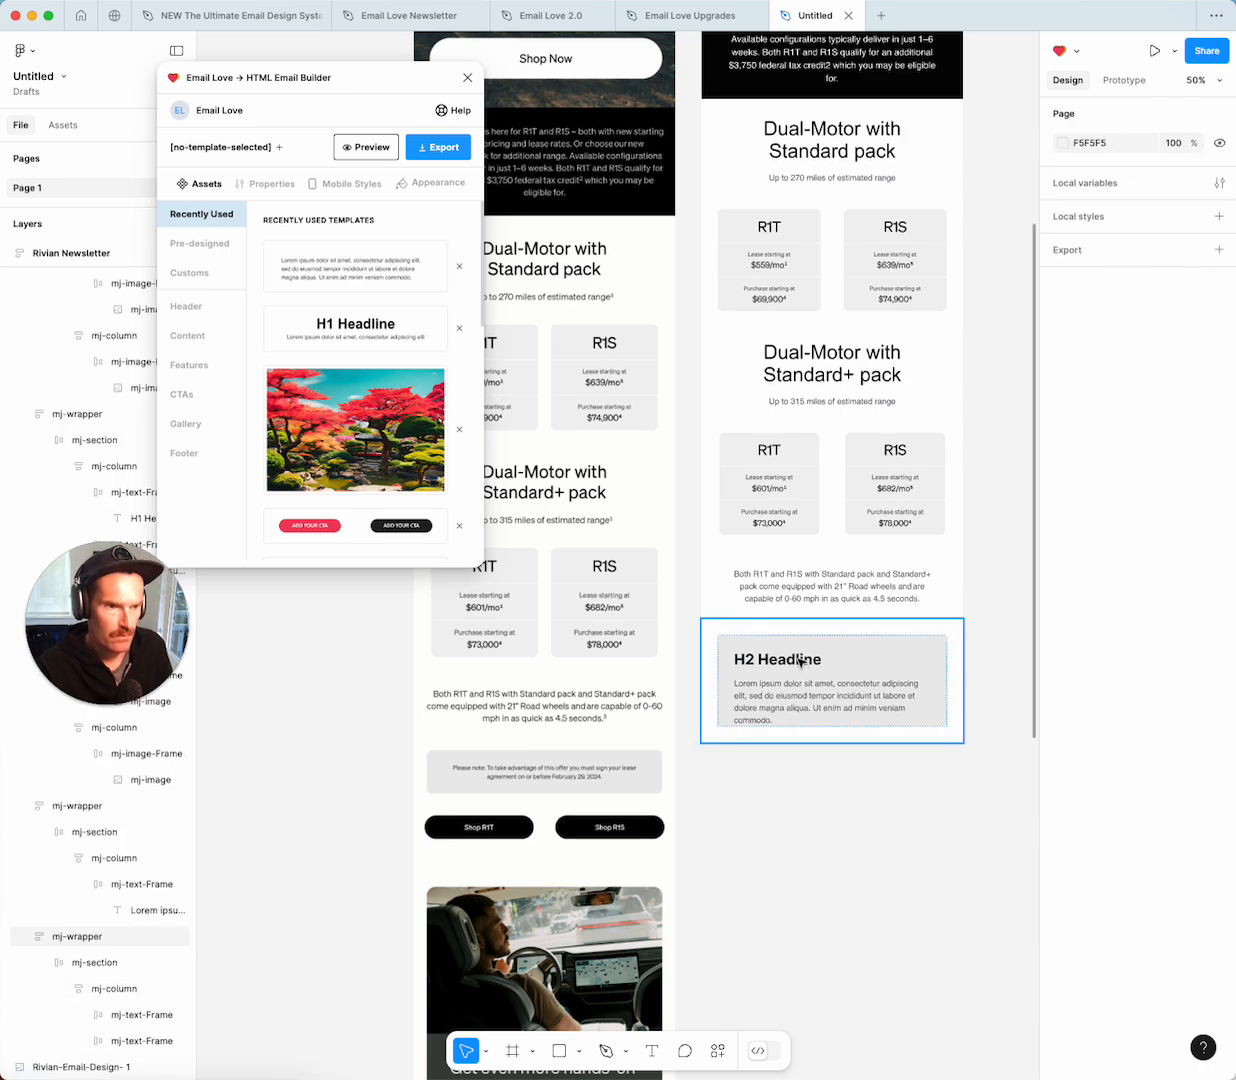
# Delete the H2 Headline text and start editing the Lorem ipsum paragraph.
pyautogui.click(800, 660)
pyautogui.click(800, 660)
pyautogui.click(800, 662)
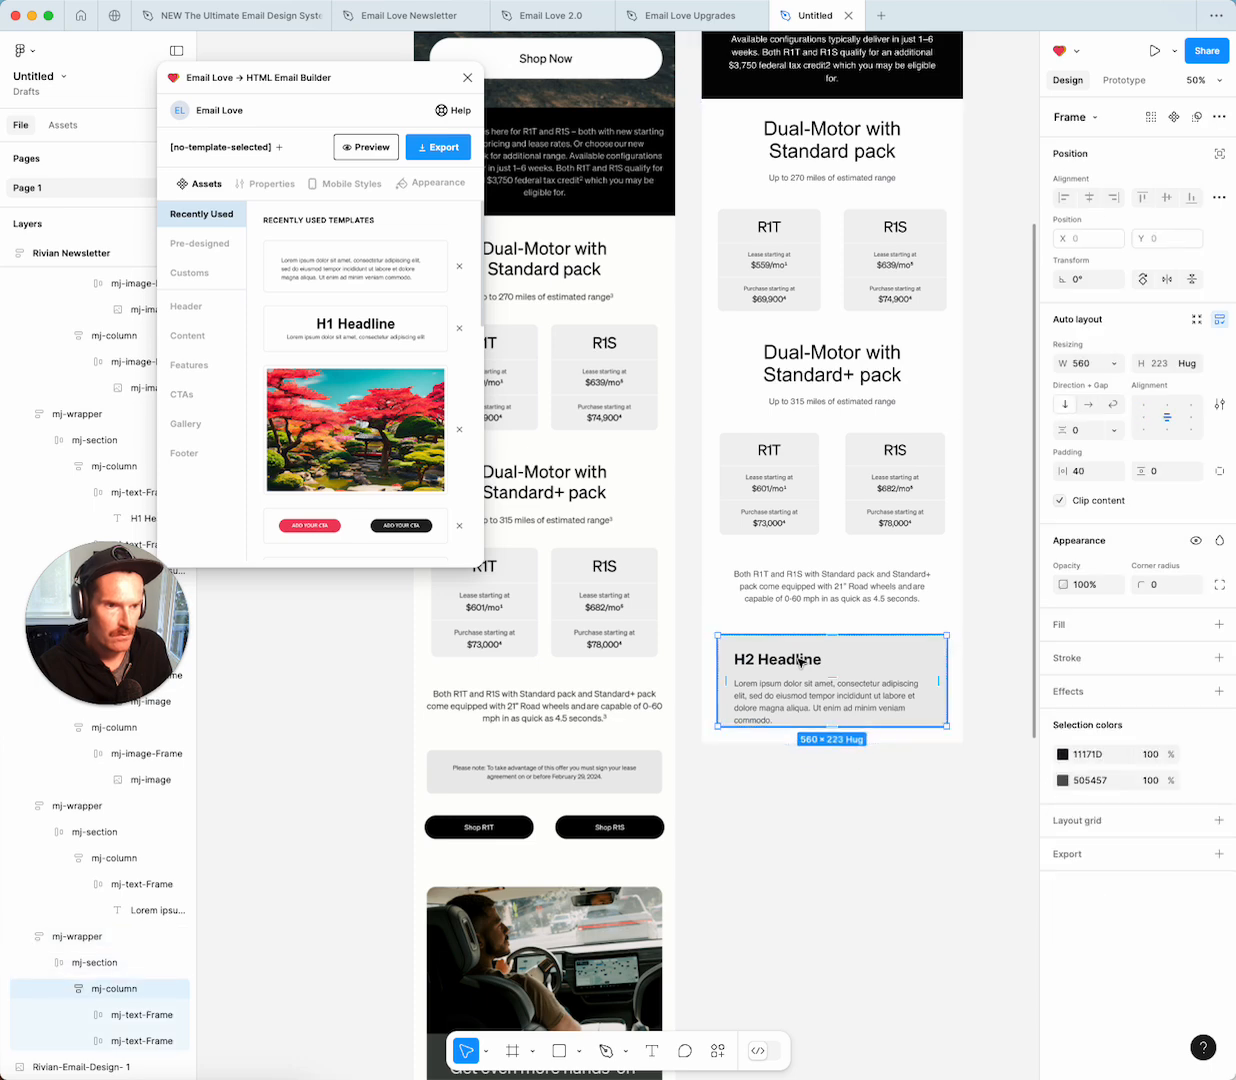
pyautogui.click(800, 661)
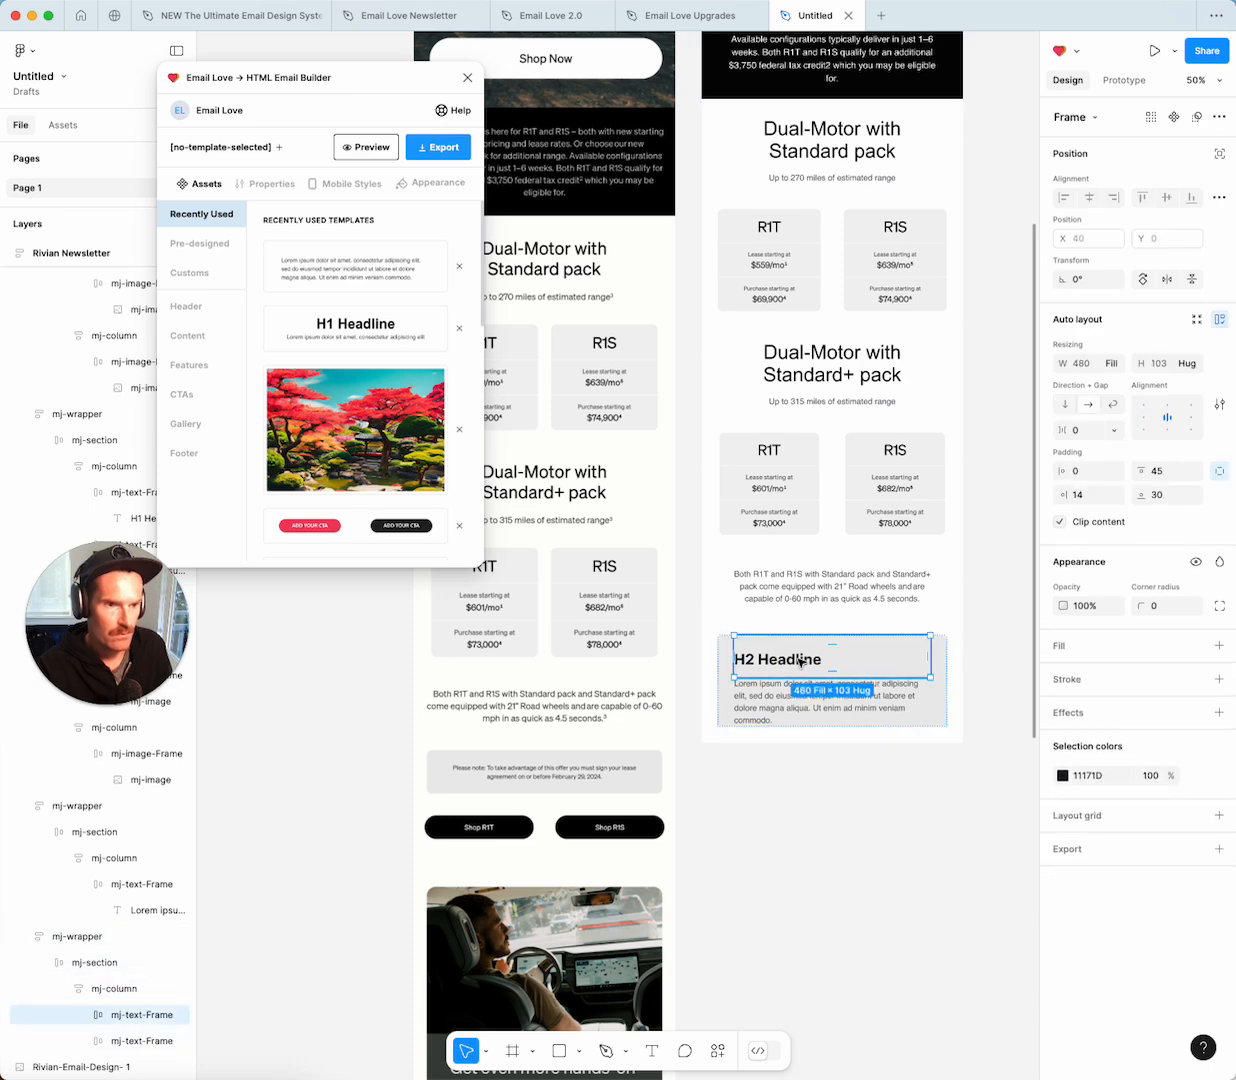
pyautogui.press('Delete')
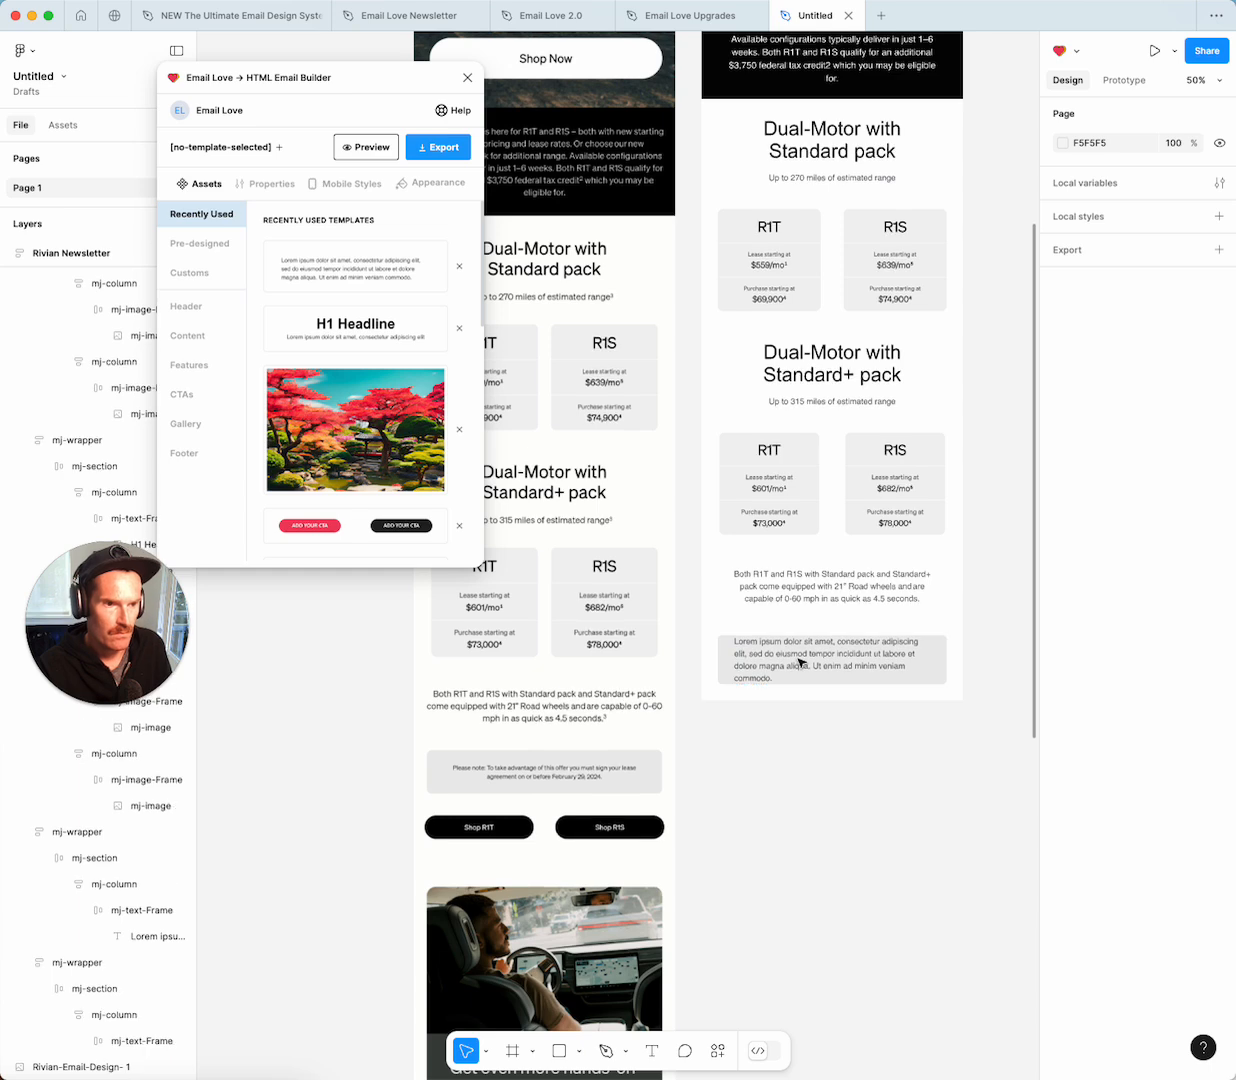
pyautogui.click(829, 659)
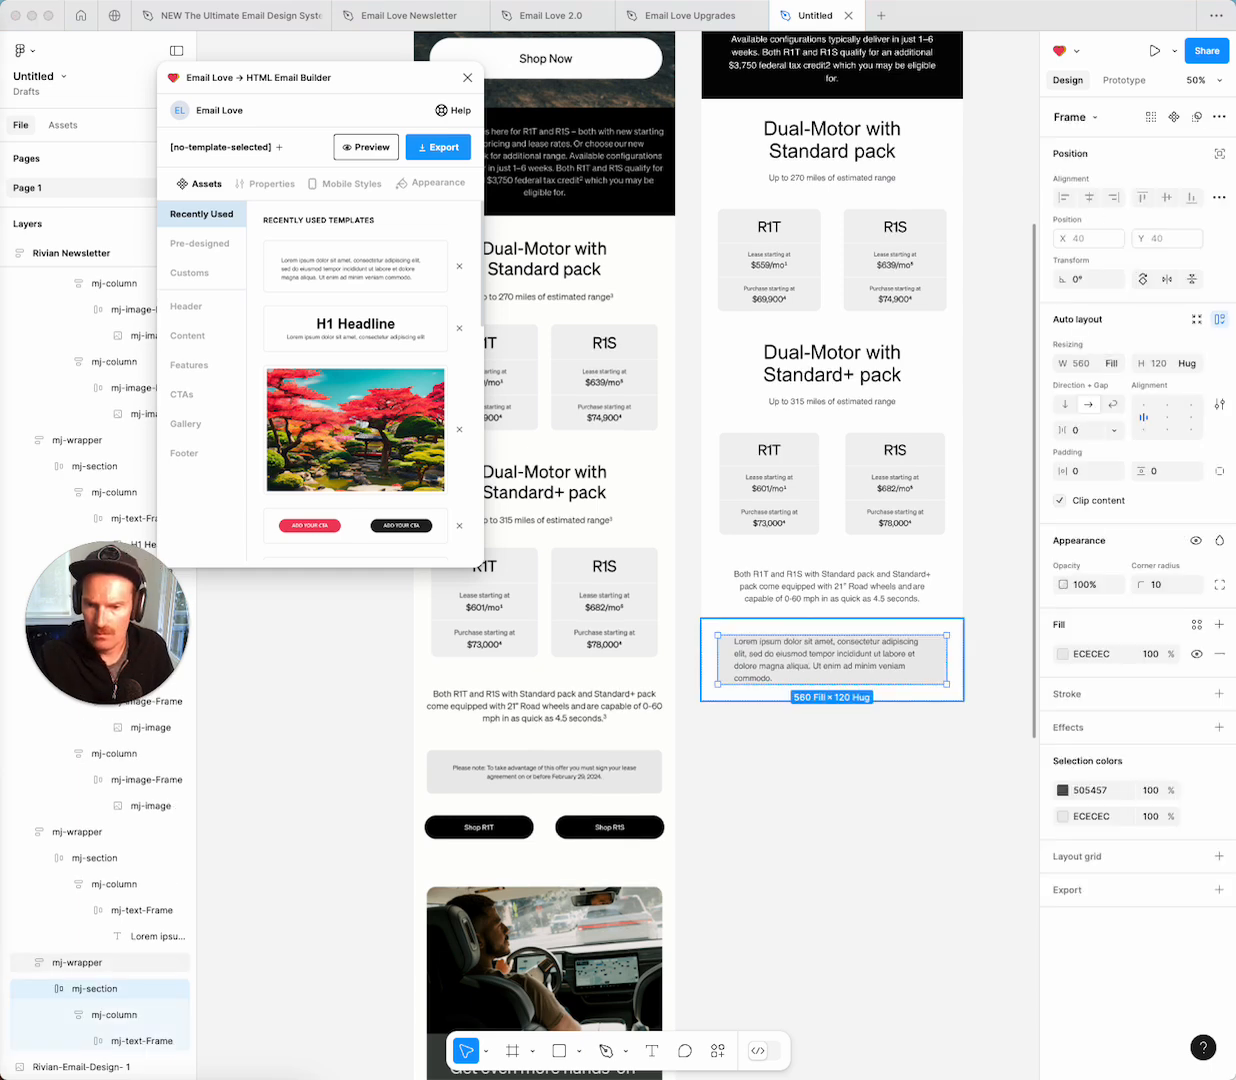
pyautogui.doubleClick(829, 659)
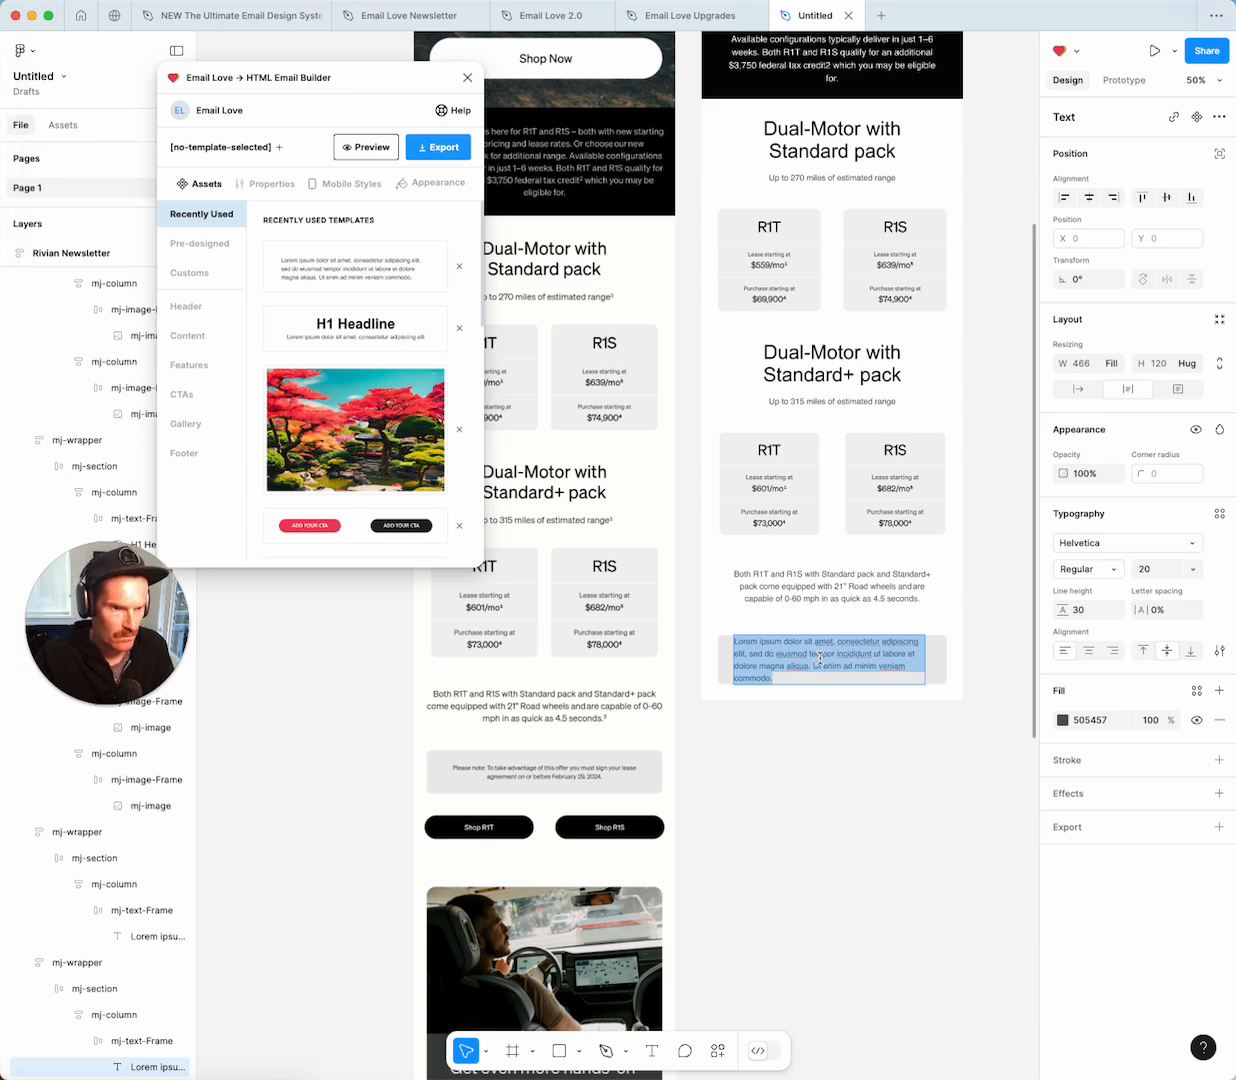
# Replace the placeholder with the lease note (sign by February 29, 2024), centred at size 16.
pyautogui.write('Please note: To take advantage of this offer you must sign your lease agreement on or before February 29, 2024.')
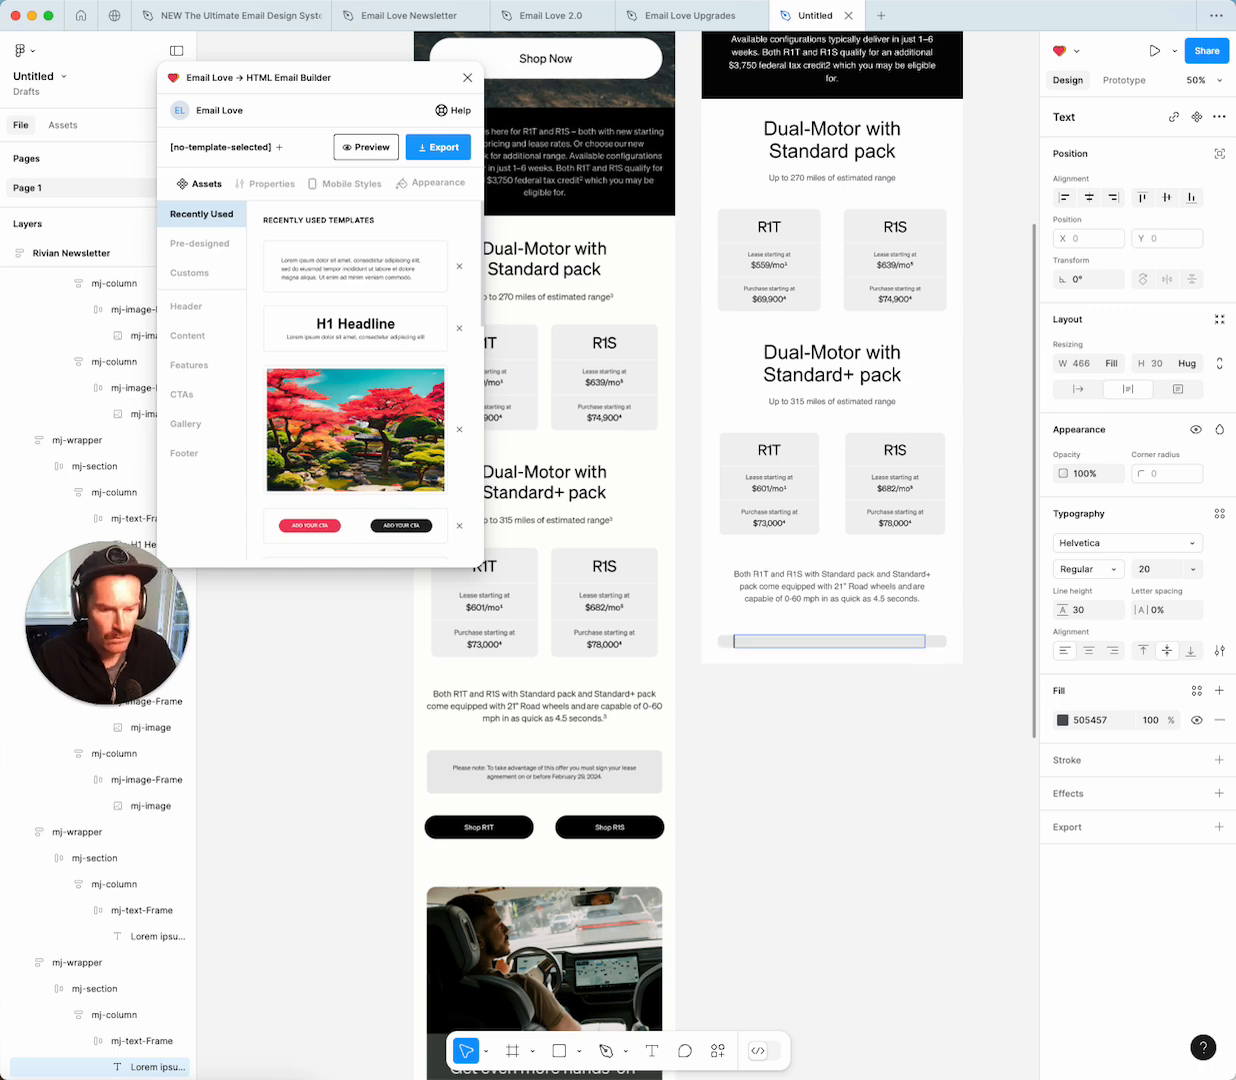
pyautogui.press('super+a')
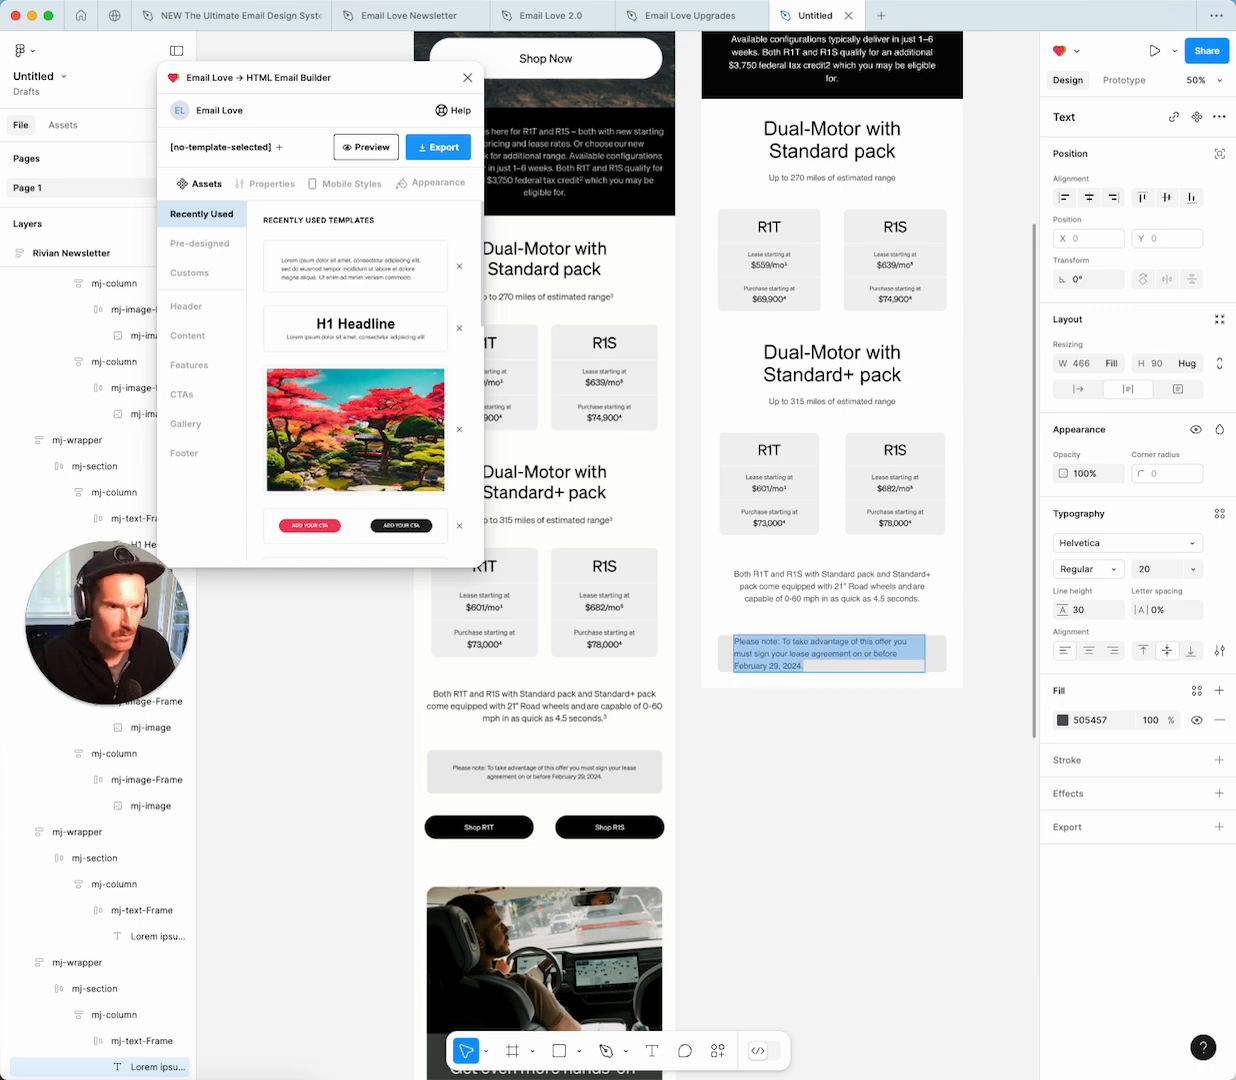
pyautogui.click(1089, 652)
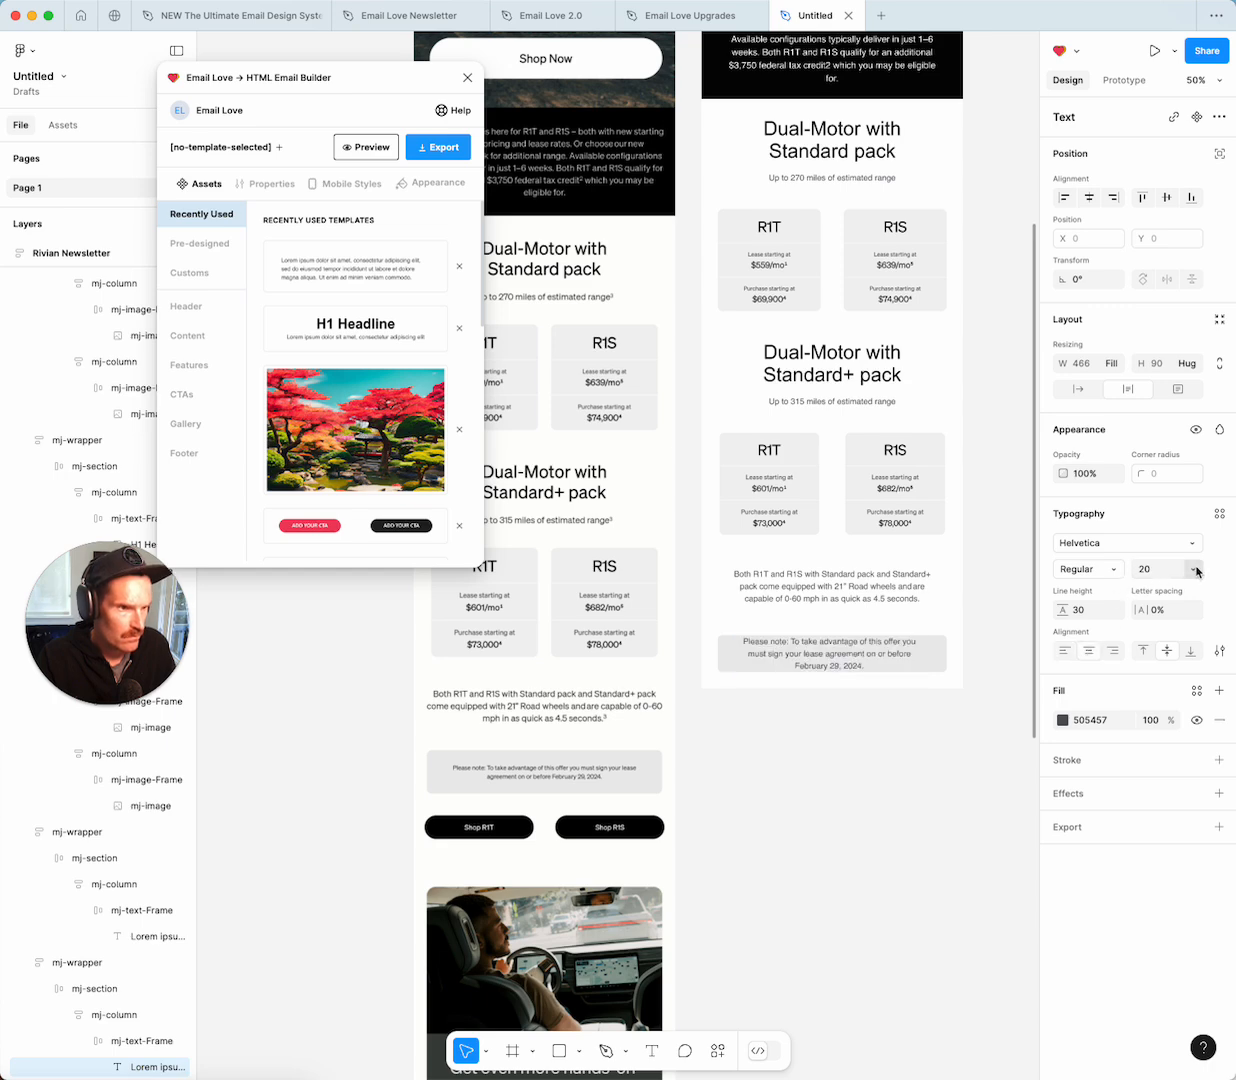
pyautogui.click(1158, 568)
pyautogui.click(1165, 543)
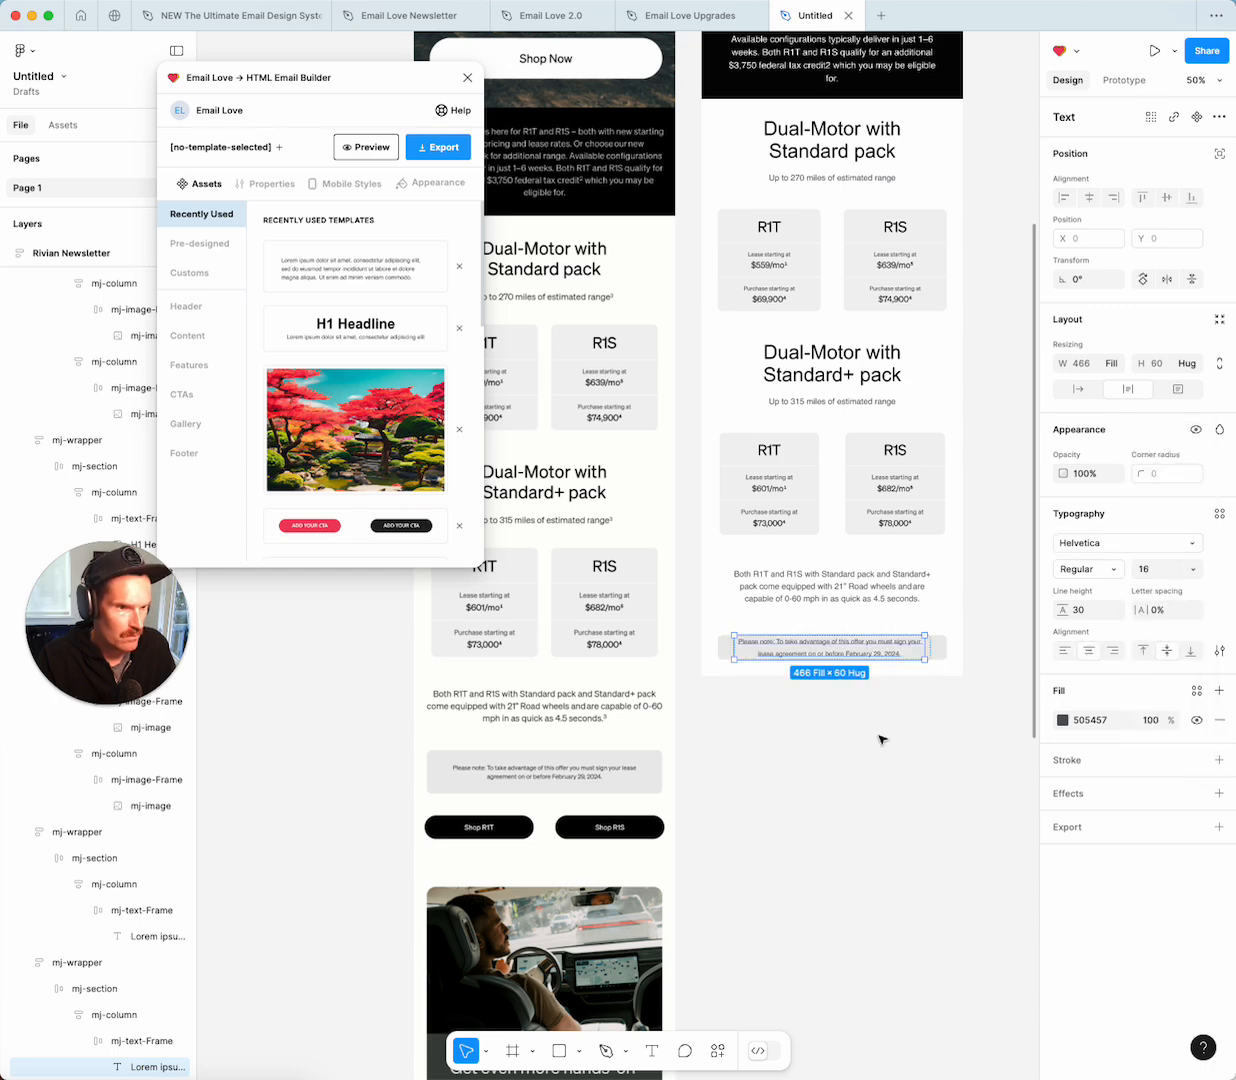
pyautogui.click(885, 737)
# Give the note's column frame 30 top and bottom padding.
pyautogui.click(944, 642)
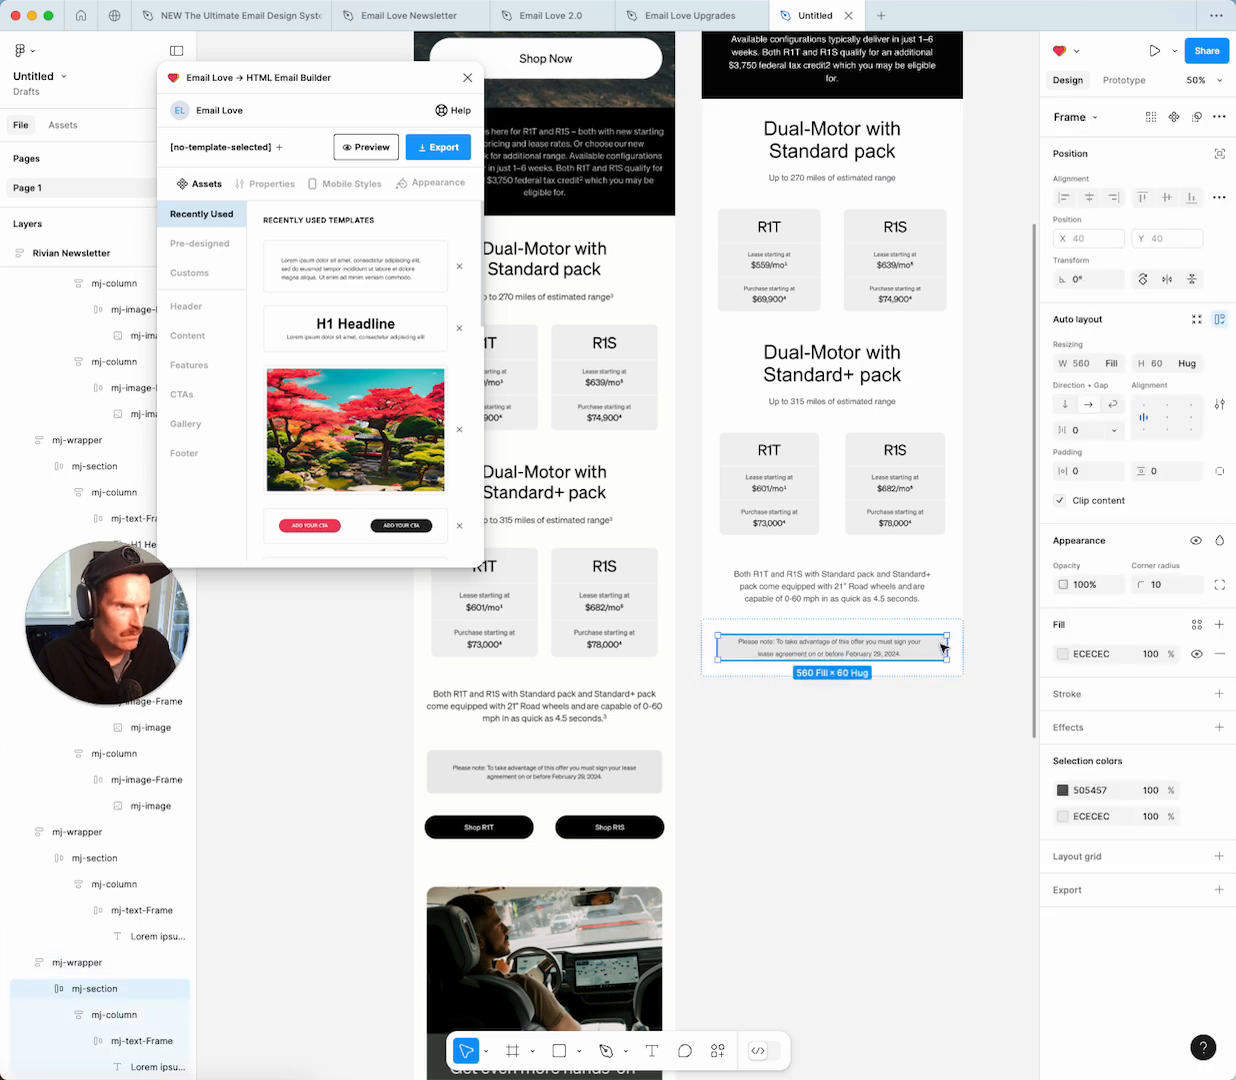
pyautogui.click(123, 1020)
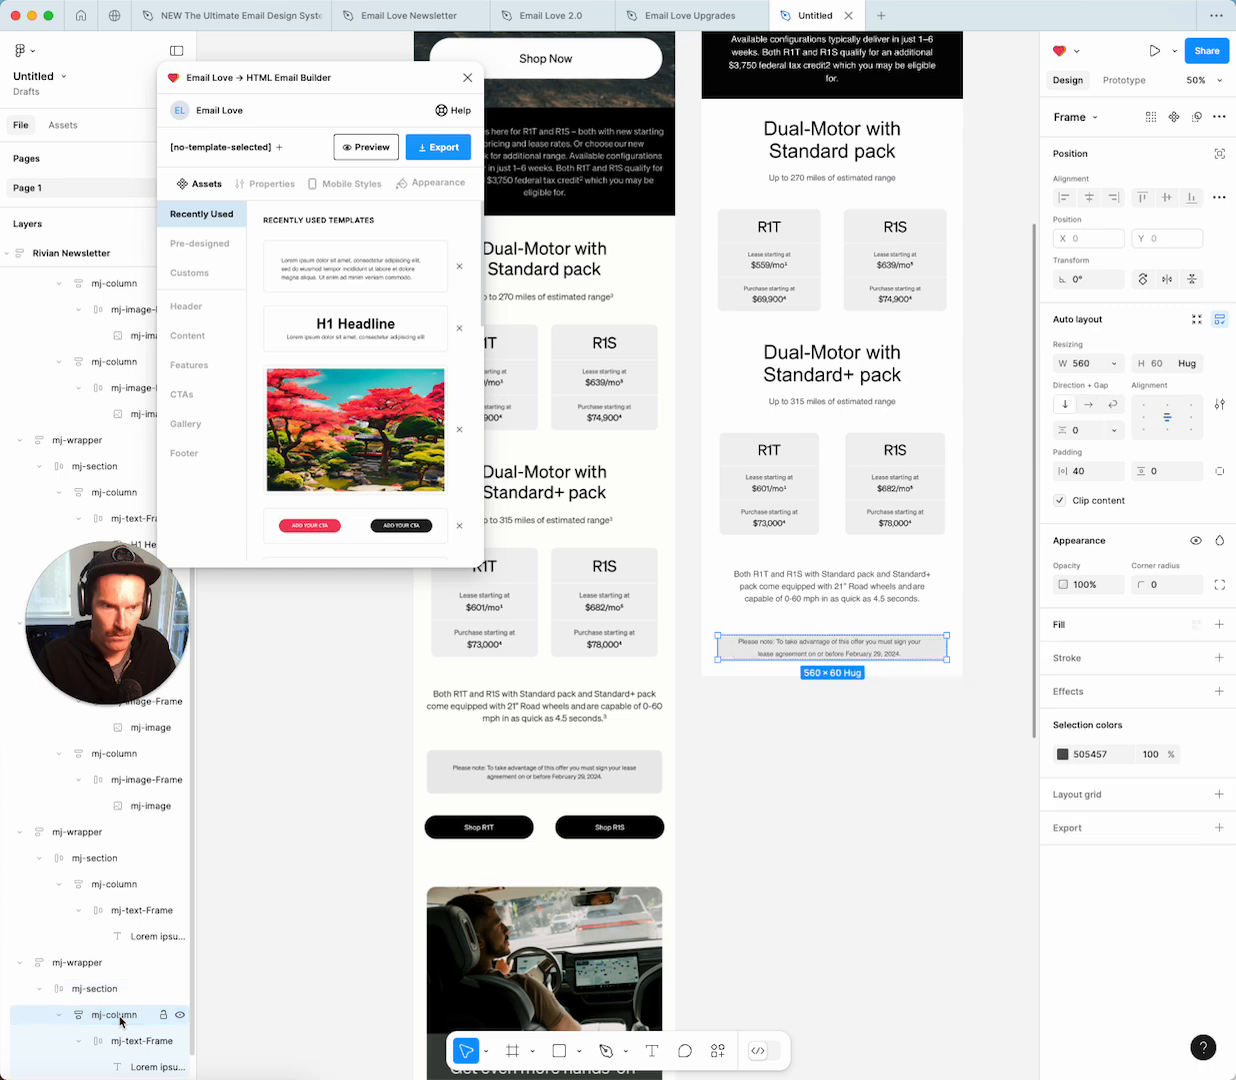
pyautogui.click(1218, 472)
pyautogui.click(1166, 476)
pyautogui.write('40')
pyautogui.click(1164, 494)
pyautogui.write('40')
pyautogui.press('Return')
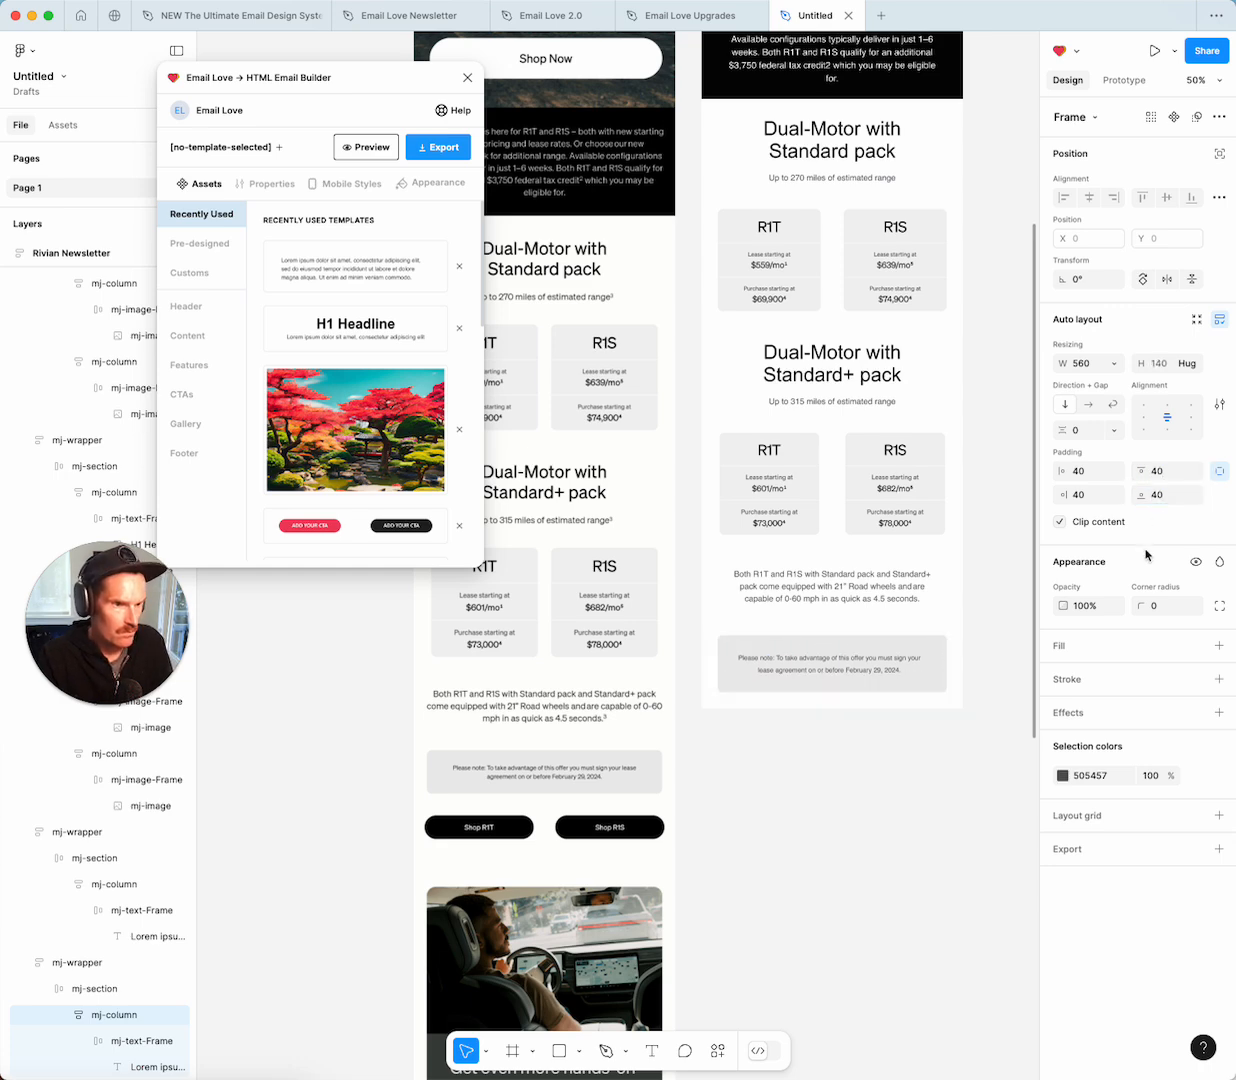
pyautogui.click(1161, 495)
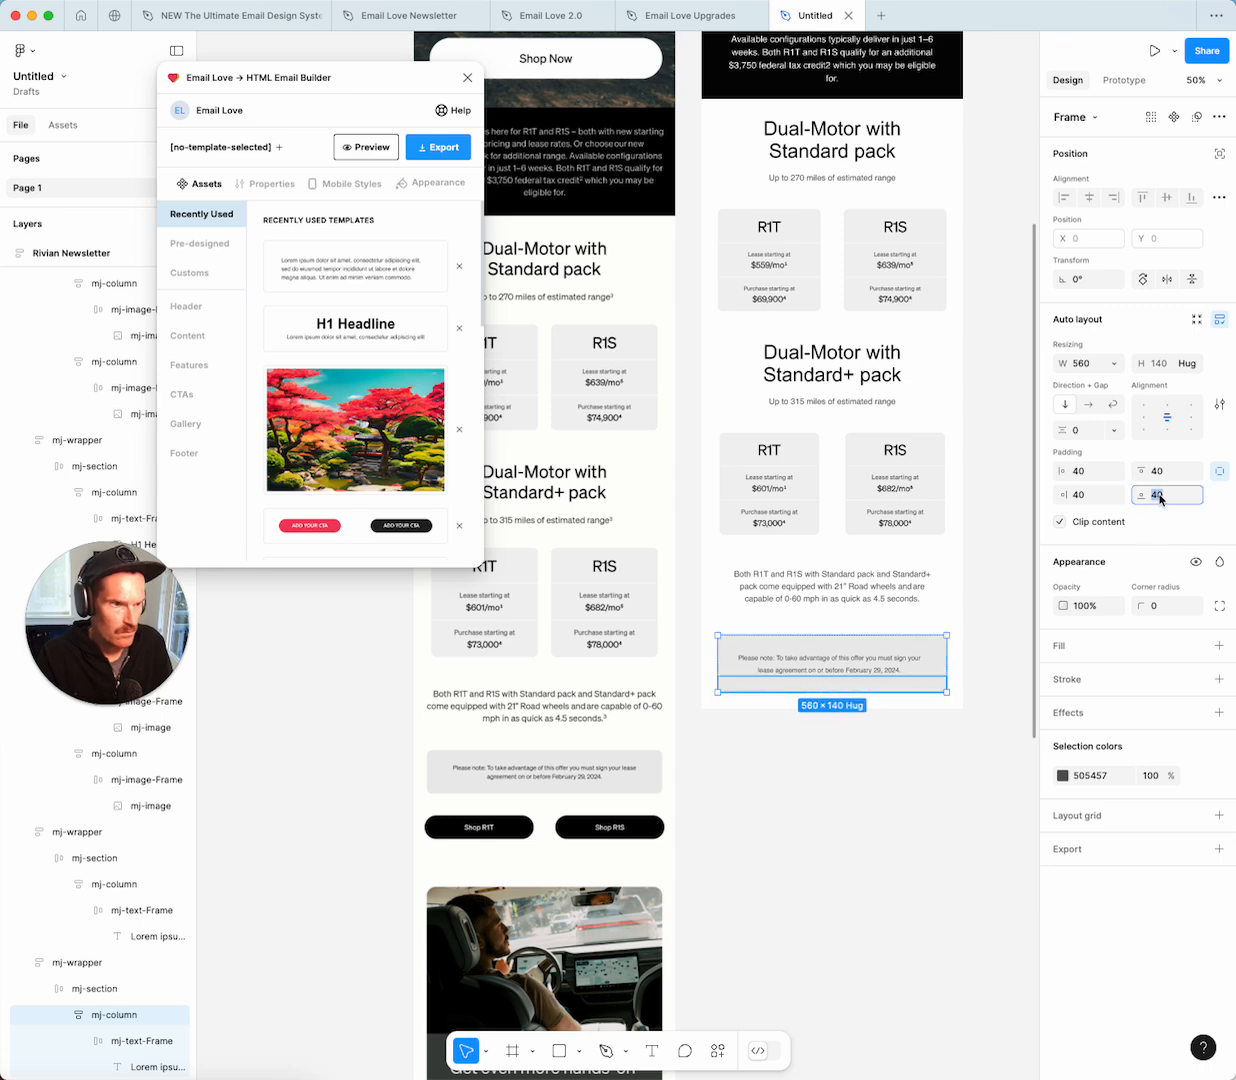
pyautogui.write('30')
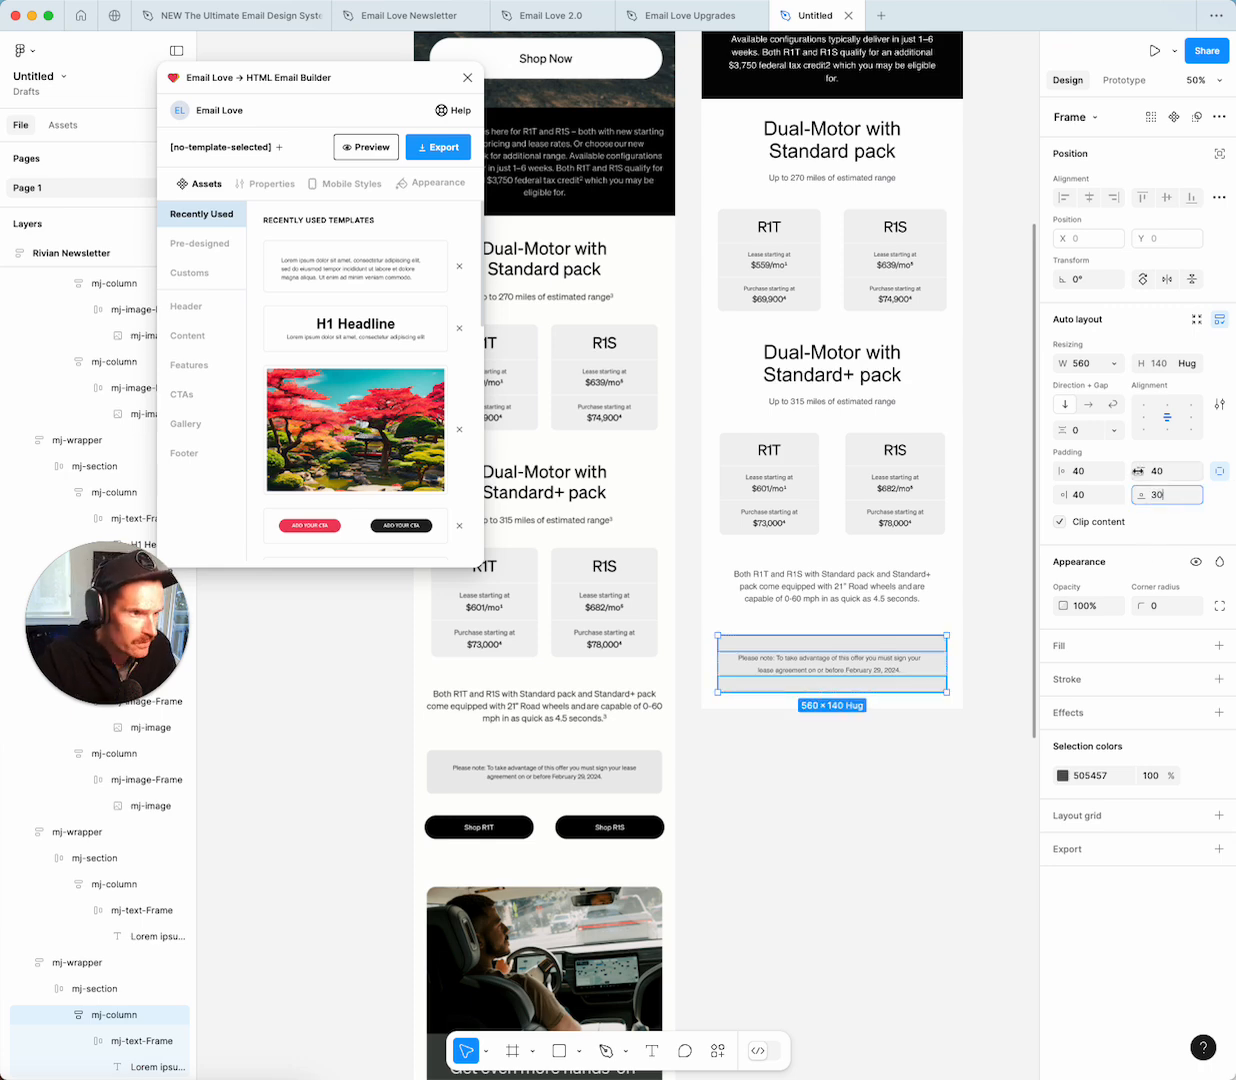
pyautogui.click(1160, 474)
pyautogui.write('30')
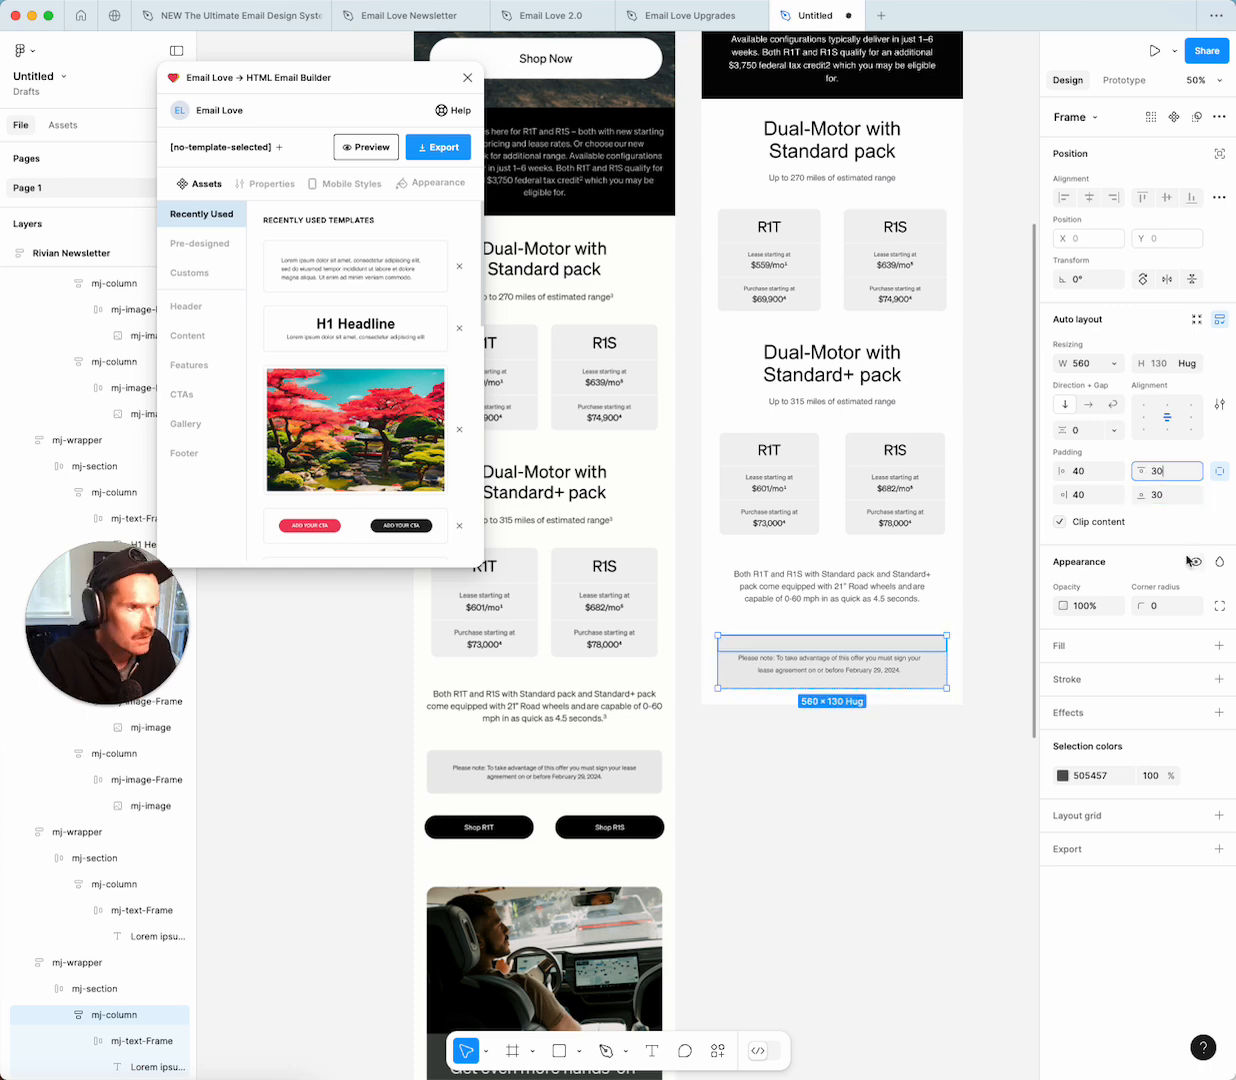
pyautogui.press('Return')
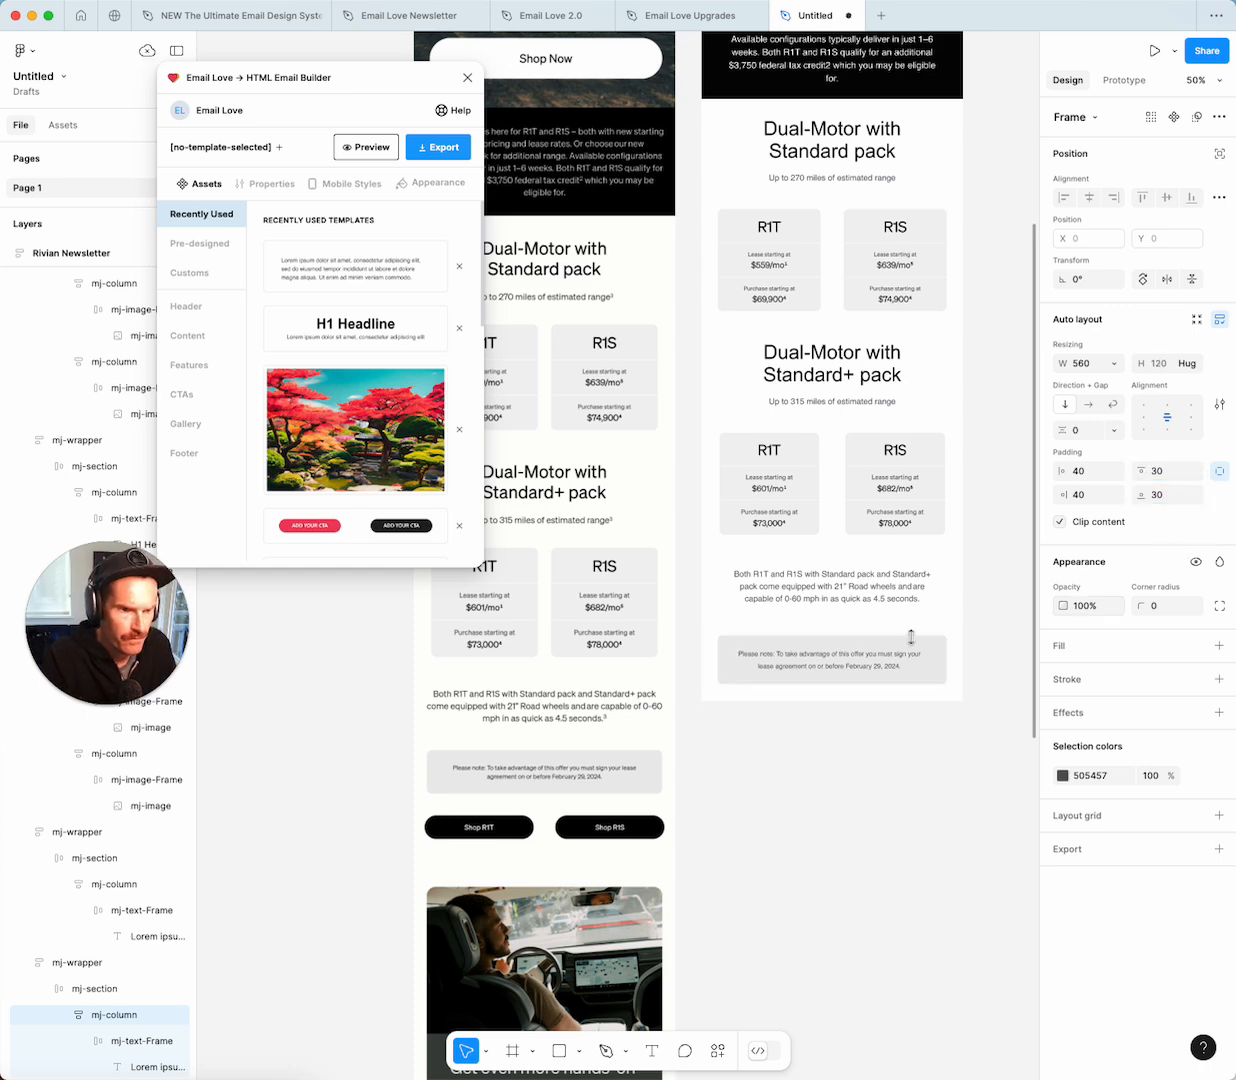
# Set the note text's line height to 27.
pyautogui.press('Return')
pyautogui.press('Return')
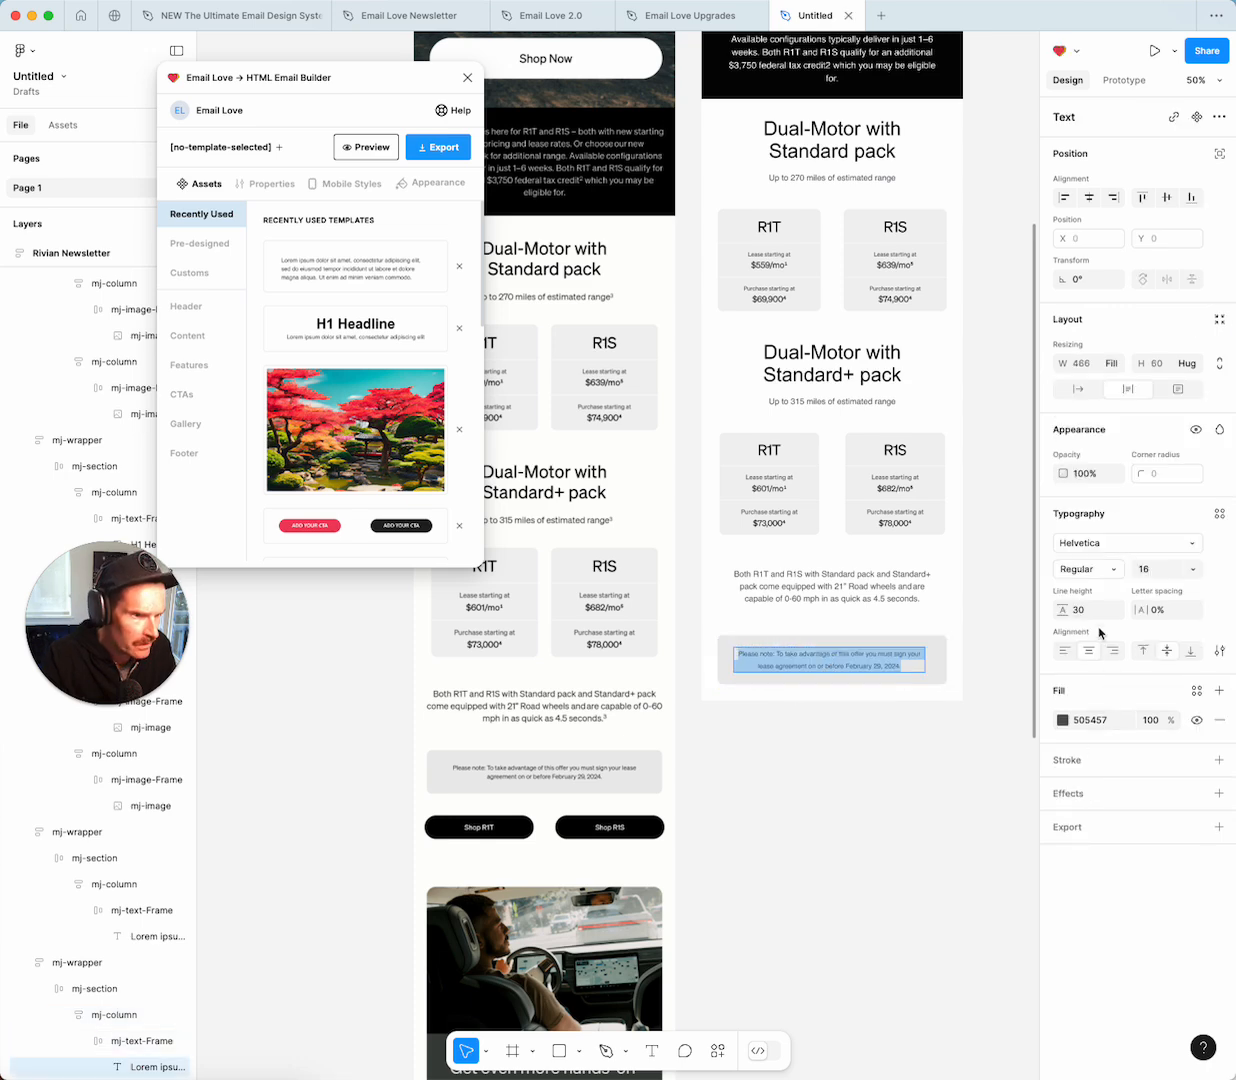
pyautogui.write('27')
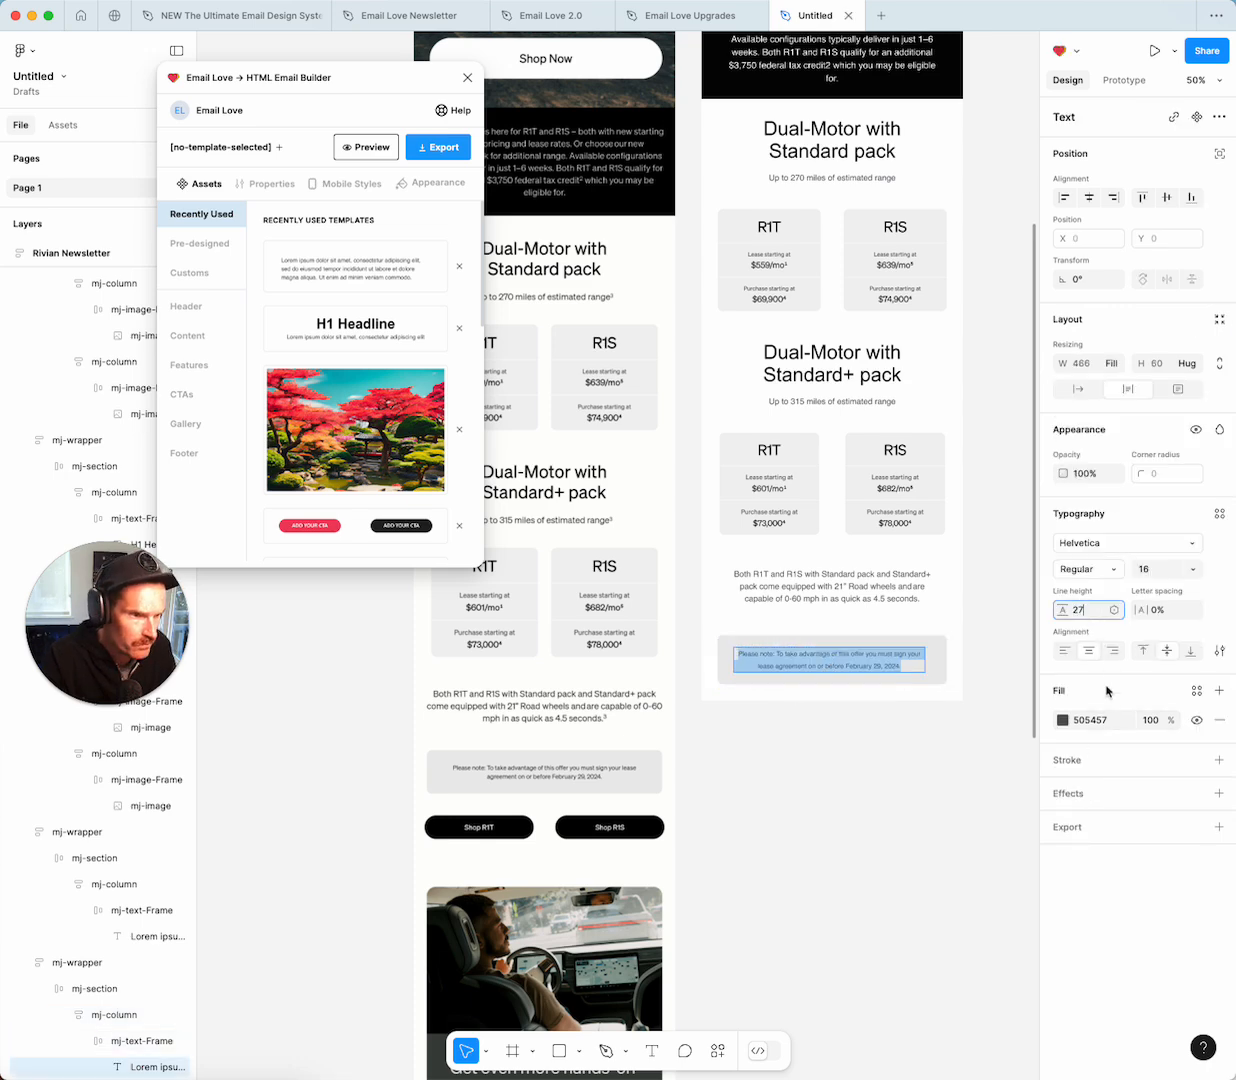
pyautogui.press('Return')
pyautogui.click(806, 737)
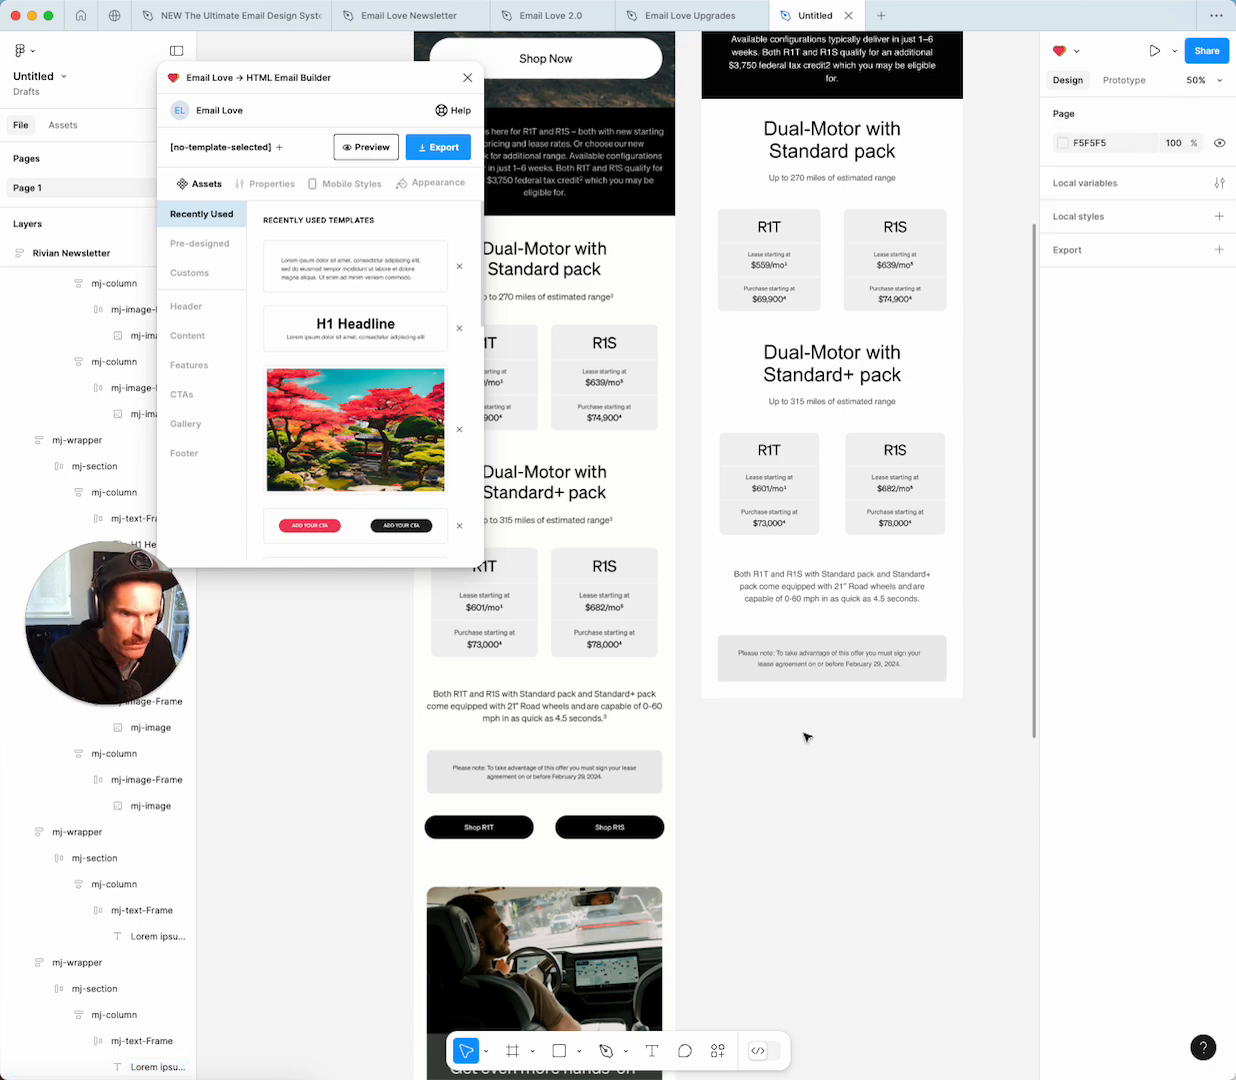
# Insert Email Love's two-button CTA template into the Rivian Newsletter frame.
pyautogui.scroll(5, 829, 466)
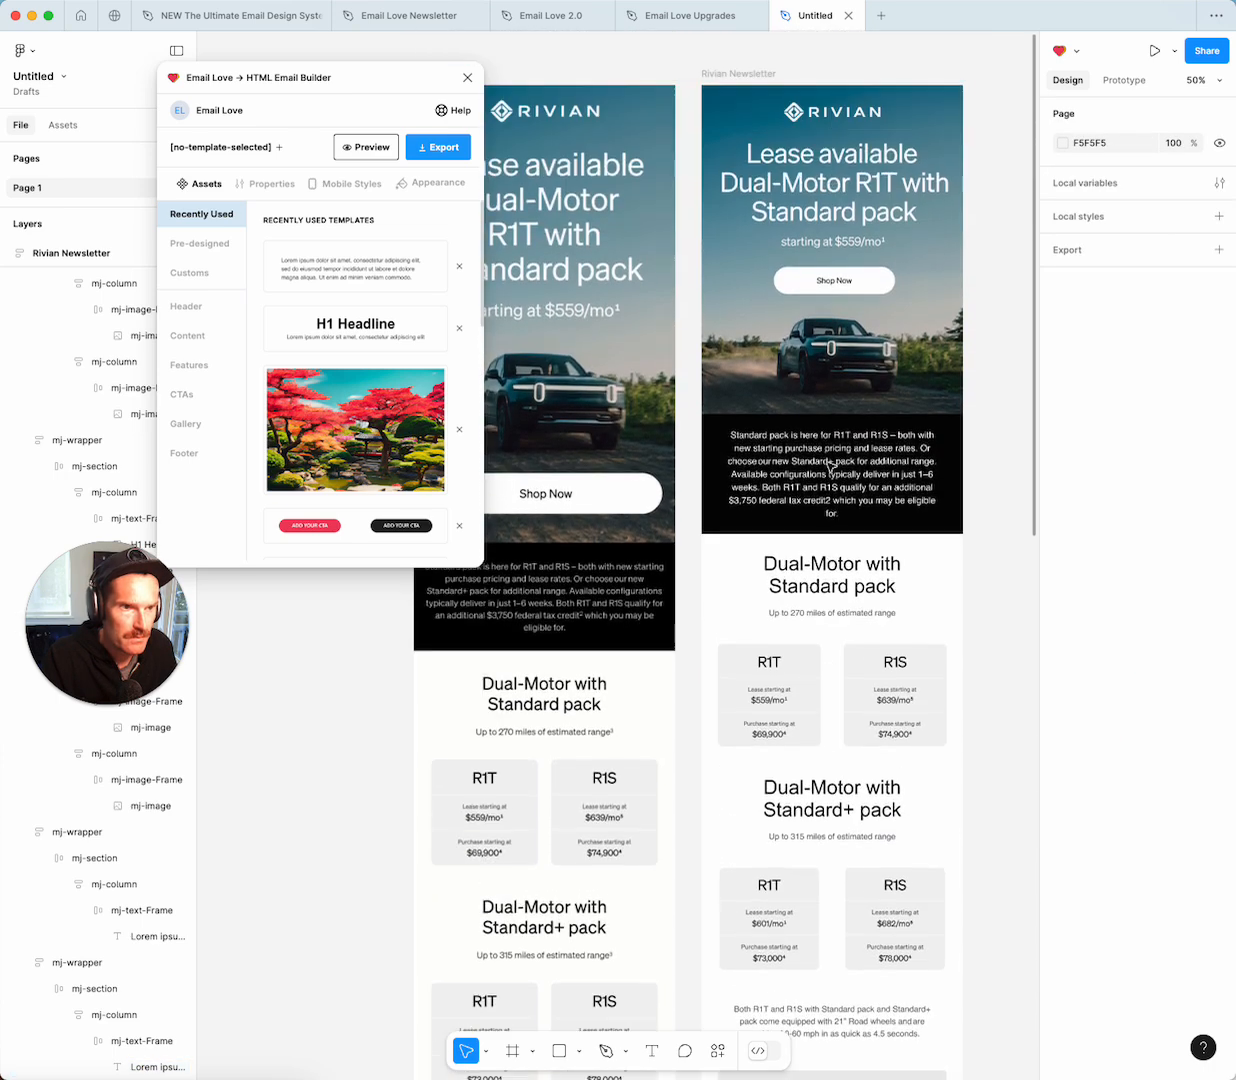
pyautogui.scroll(2, 829, 466)
pyautogui.click(829, 466)
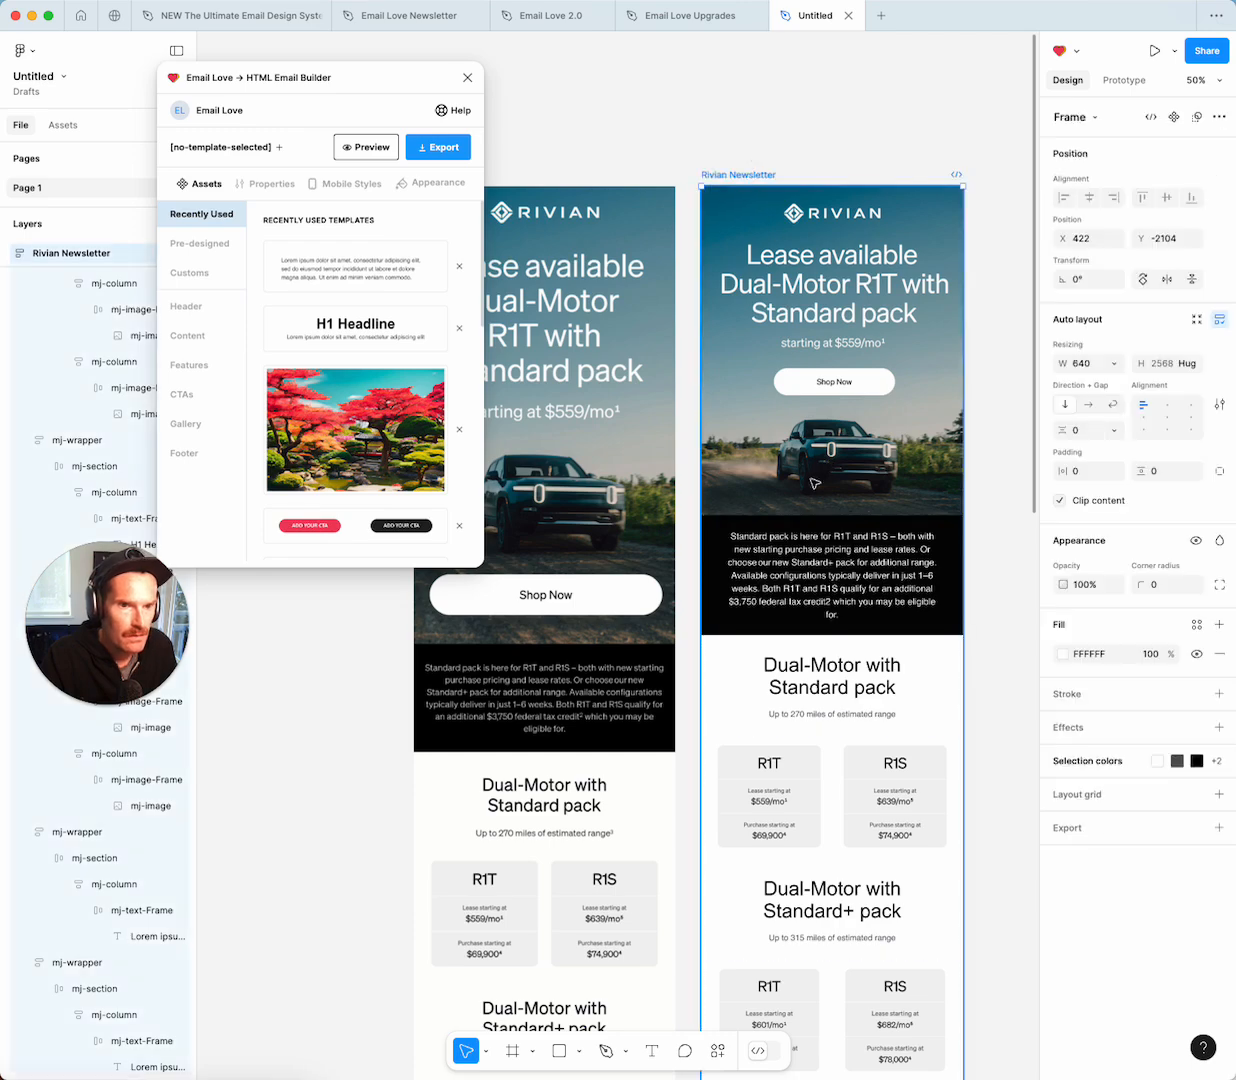
pyautogui.scroll(-6, 815, 483)
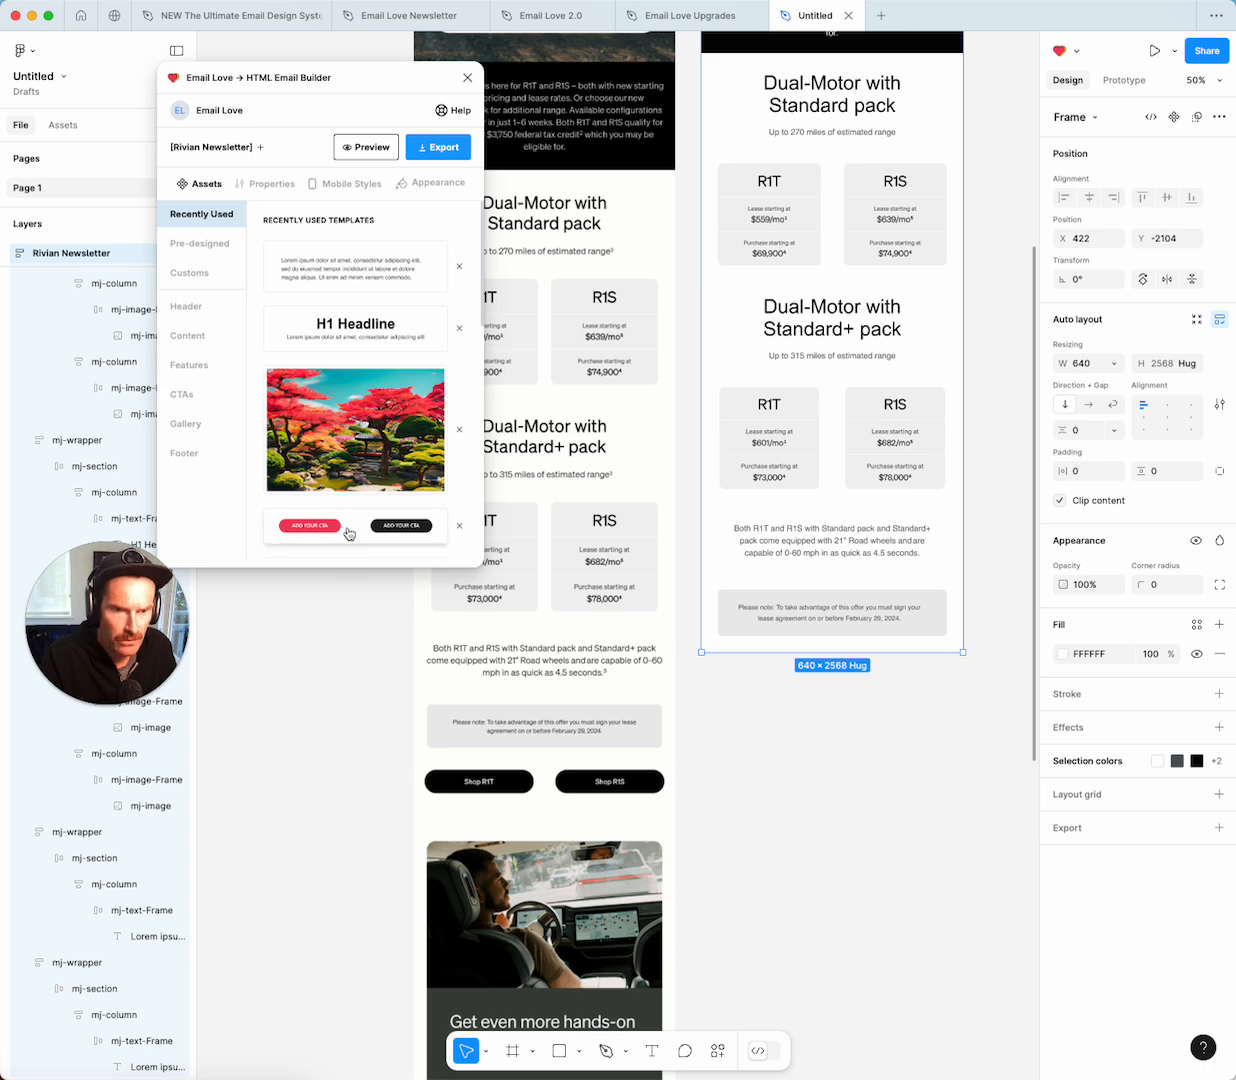
pyautogui.click(349, 533)
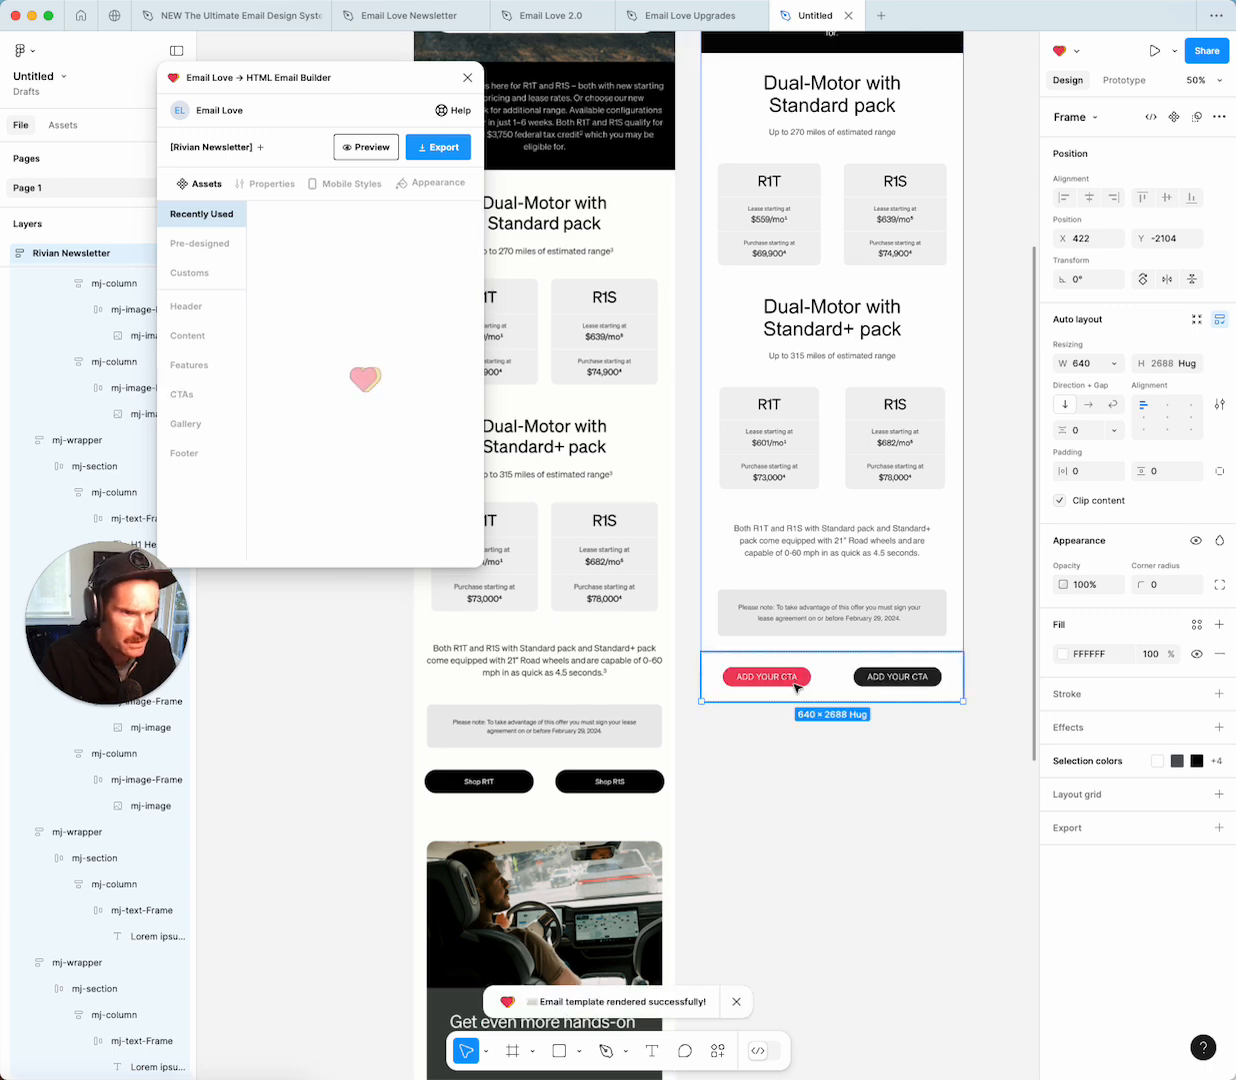
# Relabel the first pink button 'Shop R1T' and give it a black fill.
pyautogui.doubleClick(795, 680)
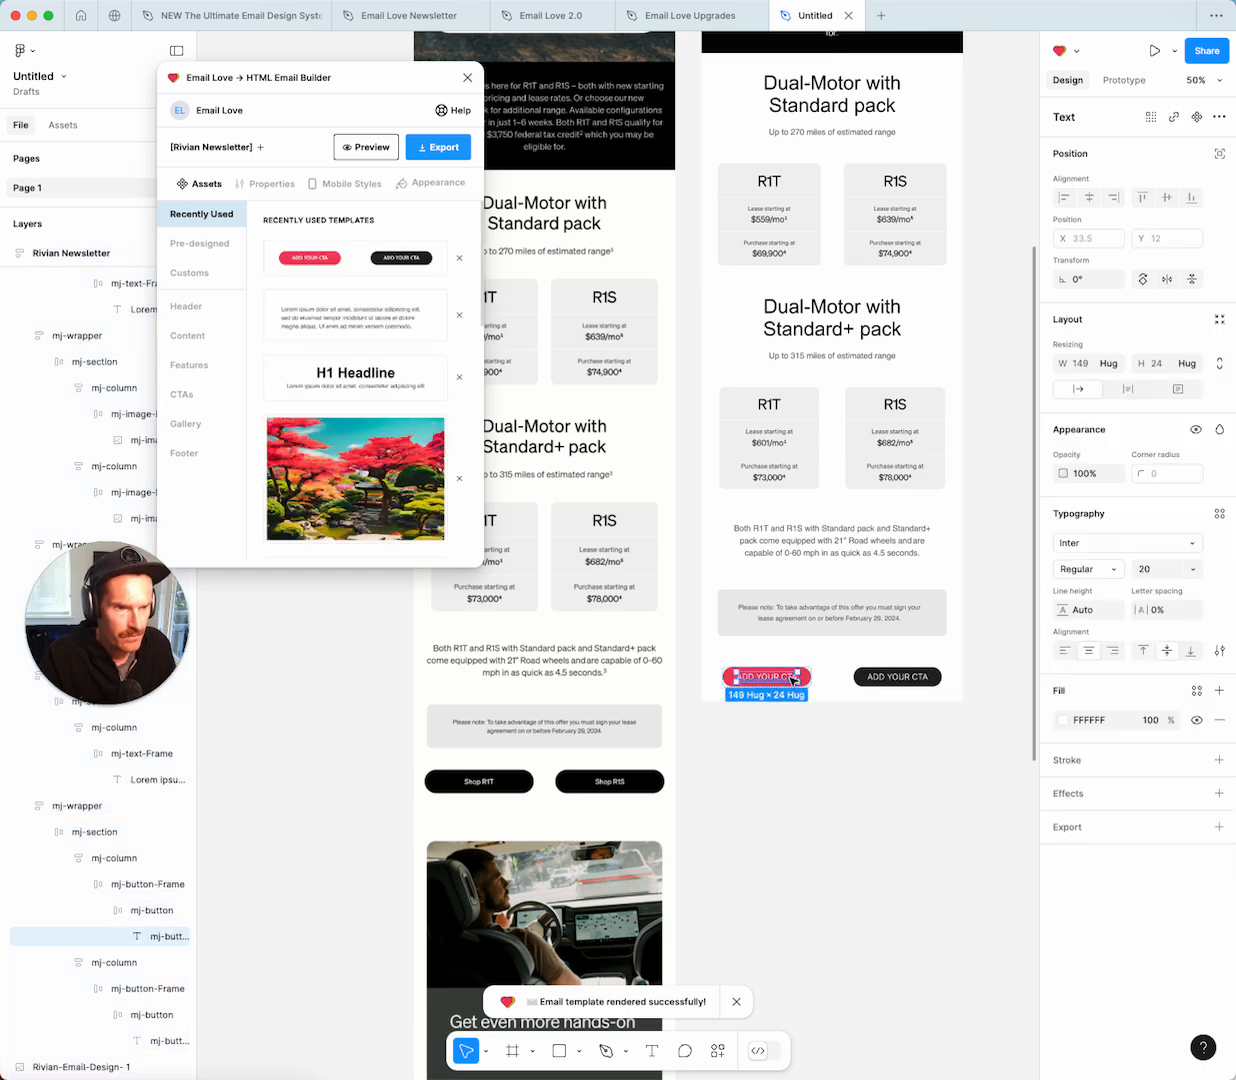
pyautogui.doubleClick(781, 678)
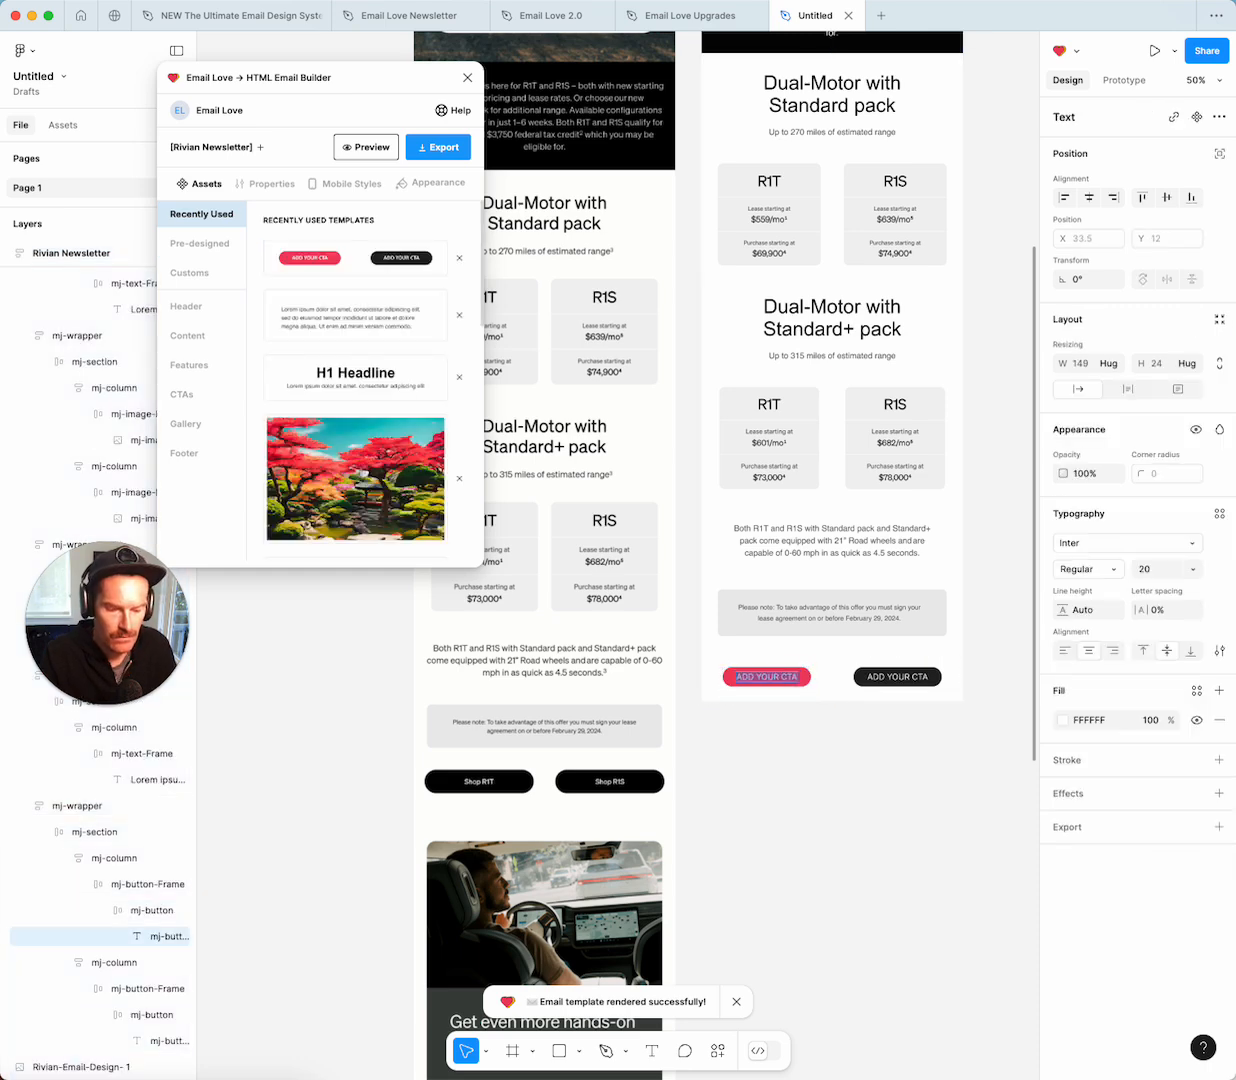
pyautogui.write('Shop R1T')
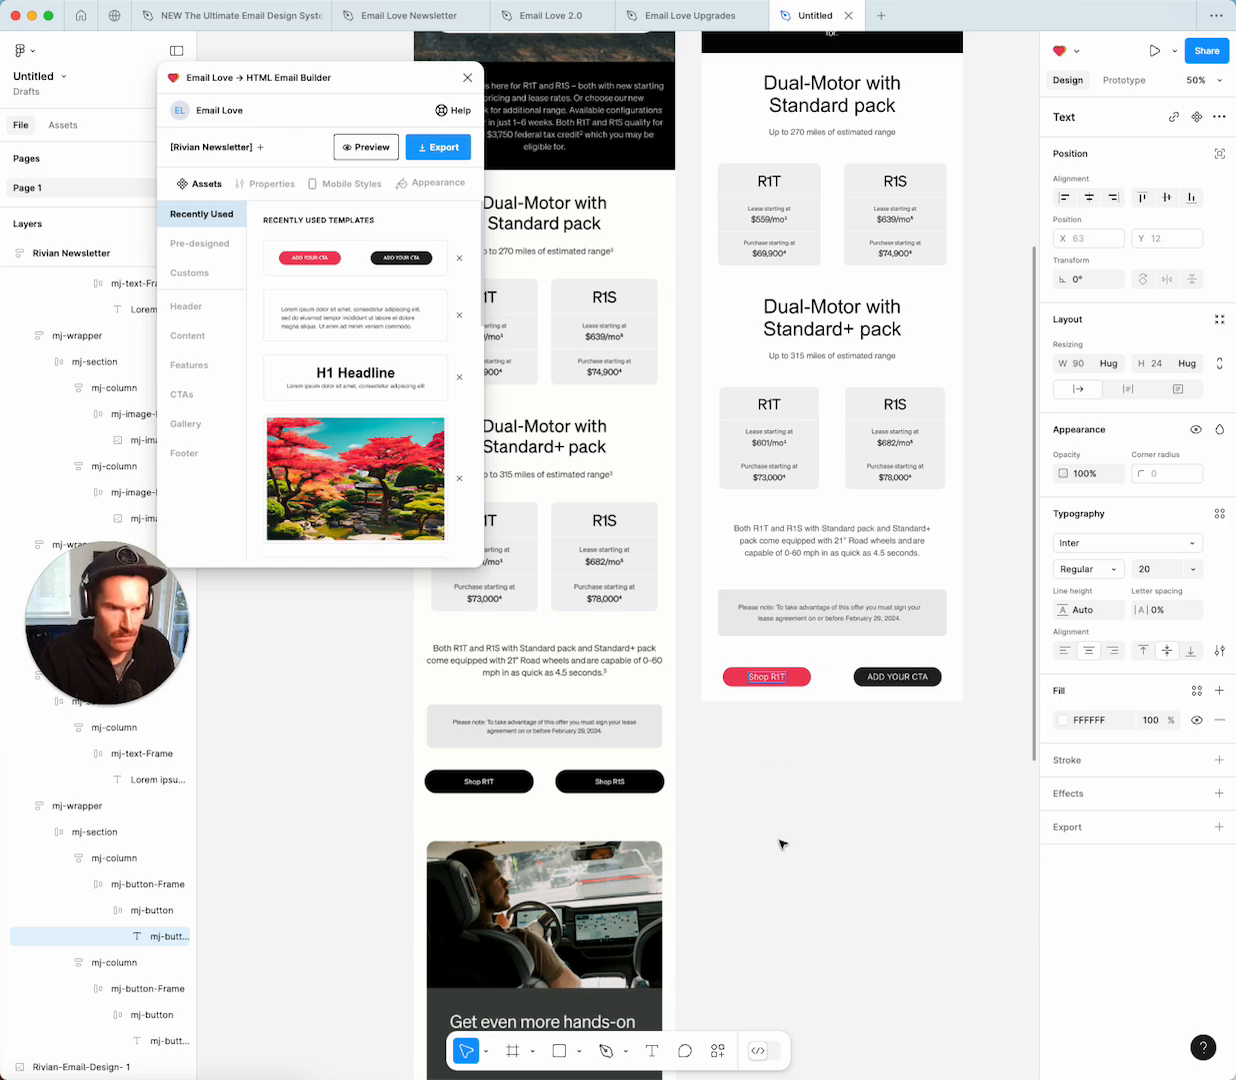
pyautogui.press('Escape')
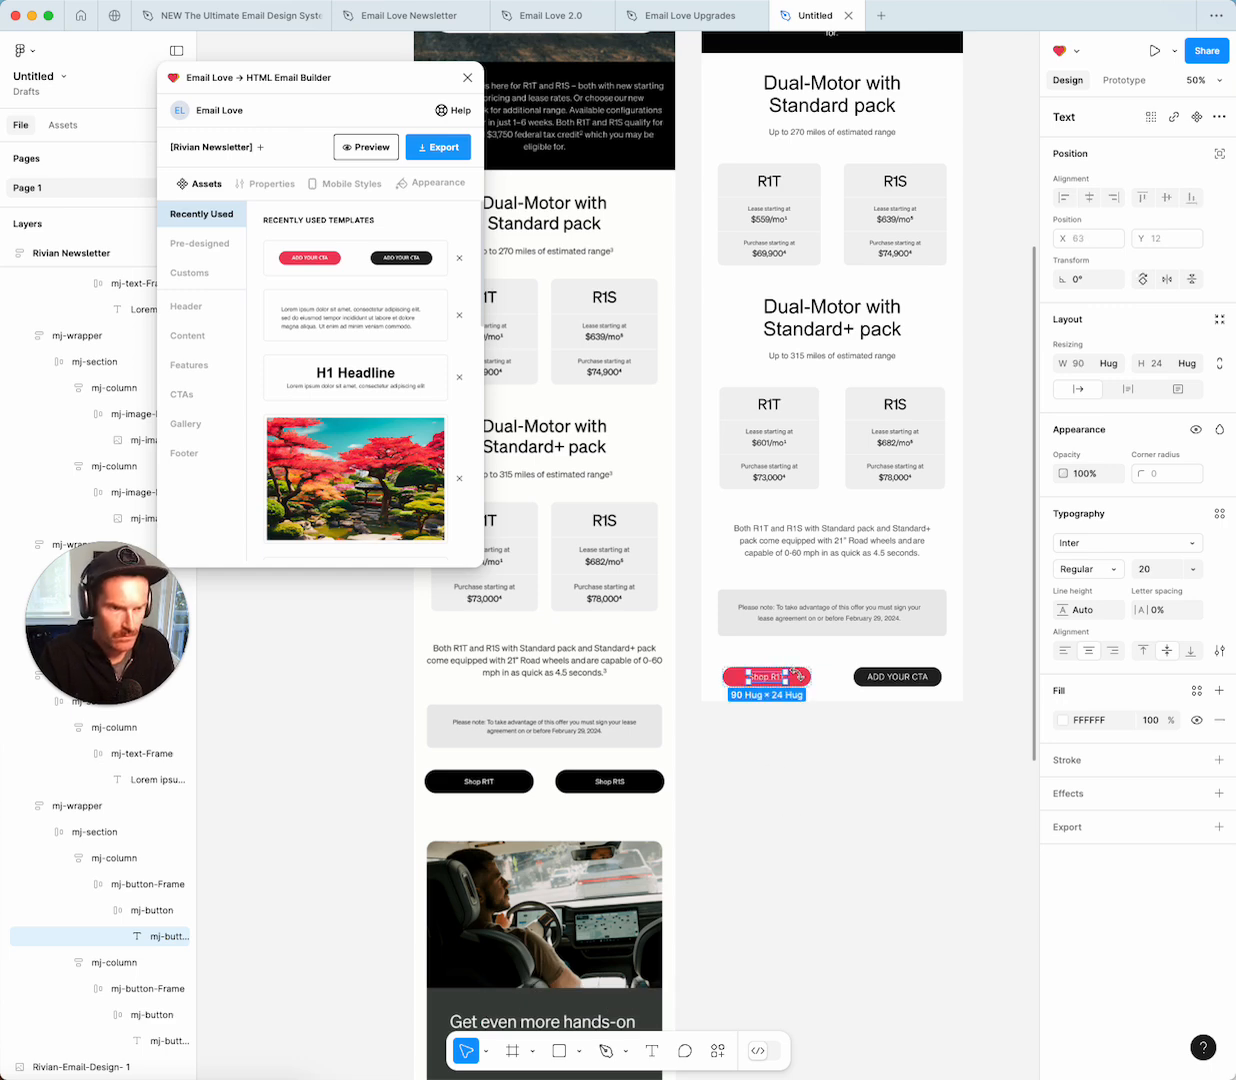
pyautogui.click(805, 677)
pyautogui.click(1063, 654)
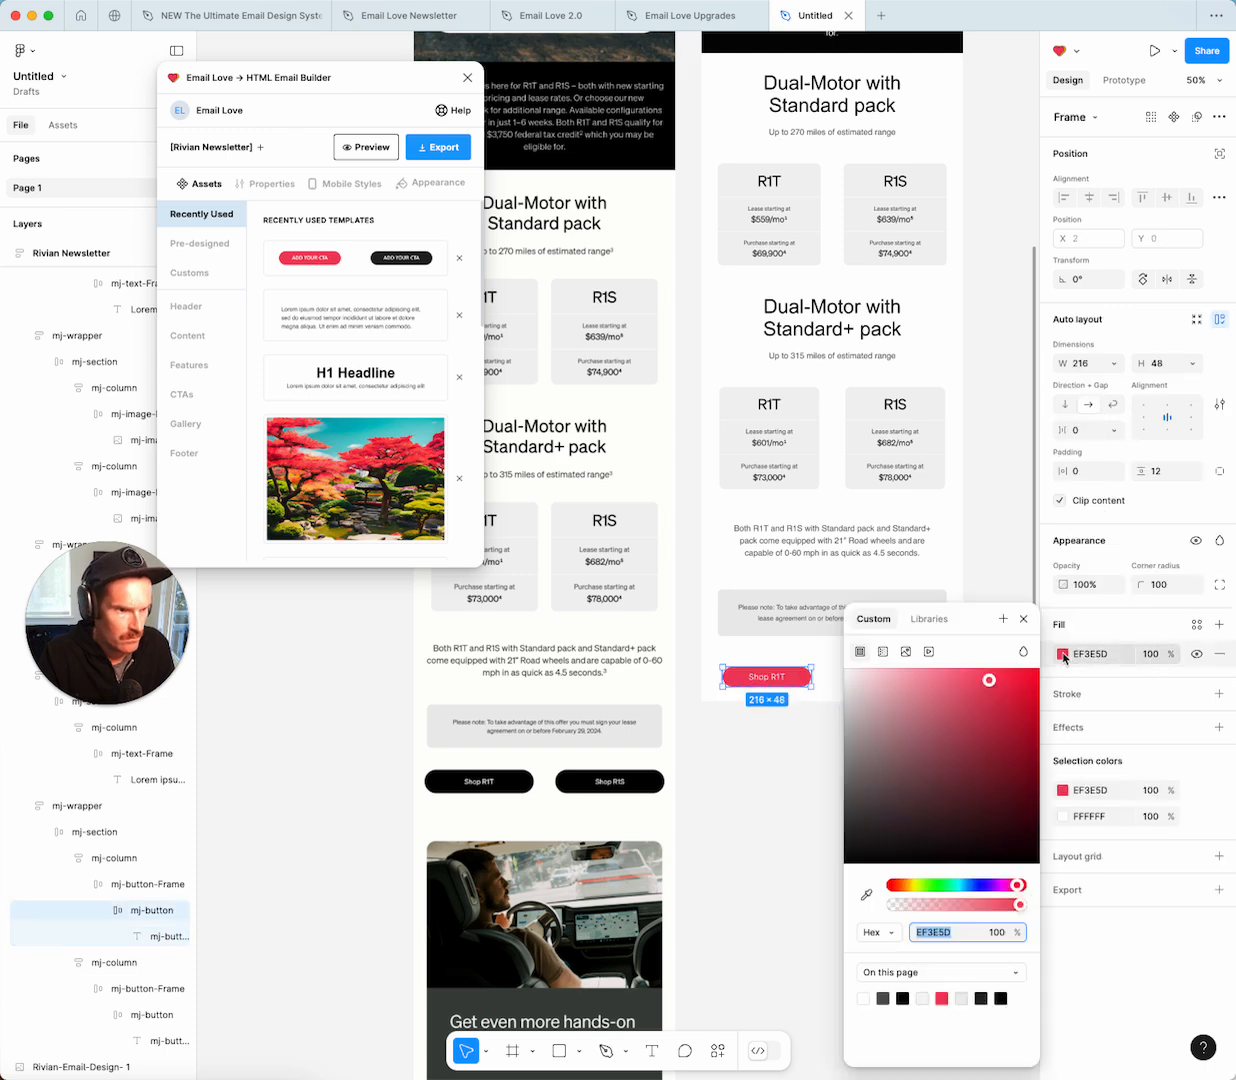
pyautogui.click(902, 998)
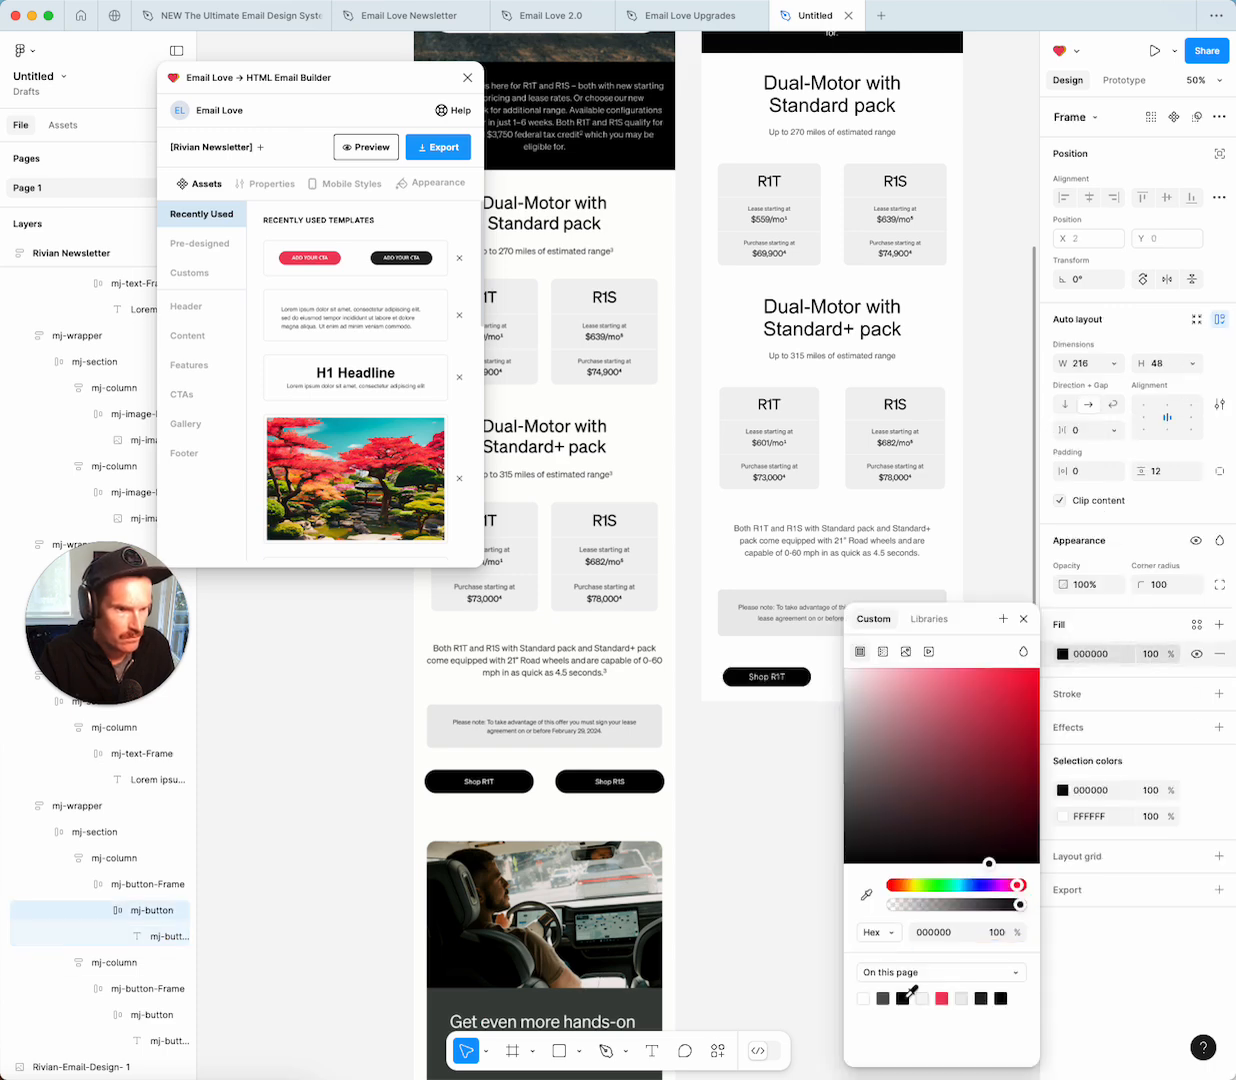
pyautogui.click(1023, 619)
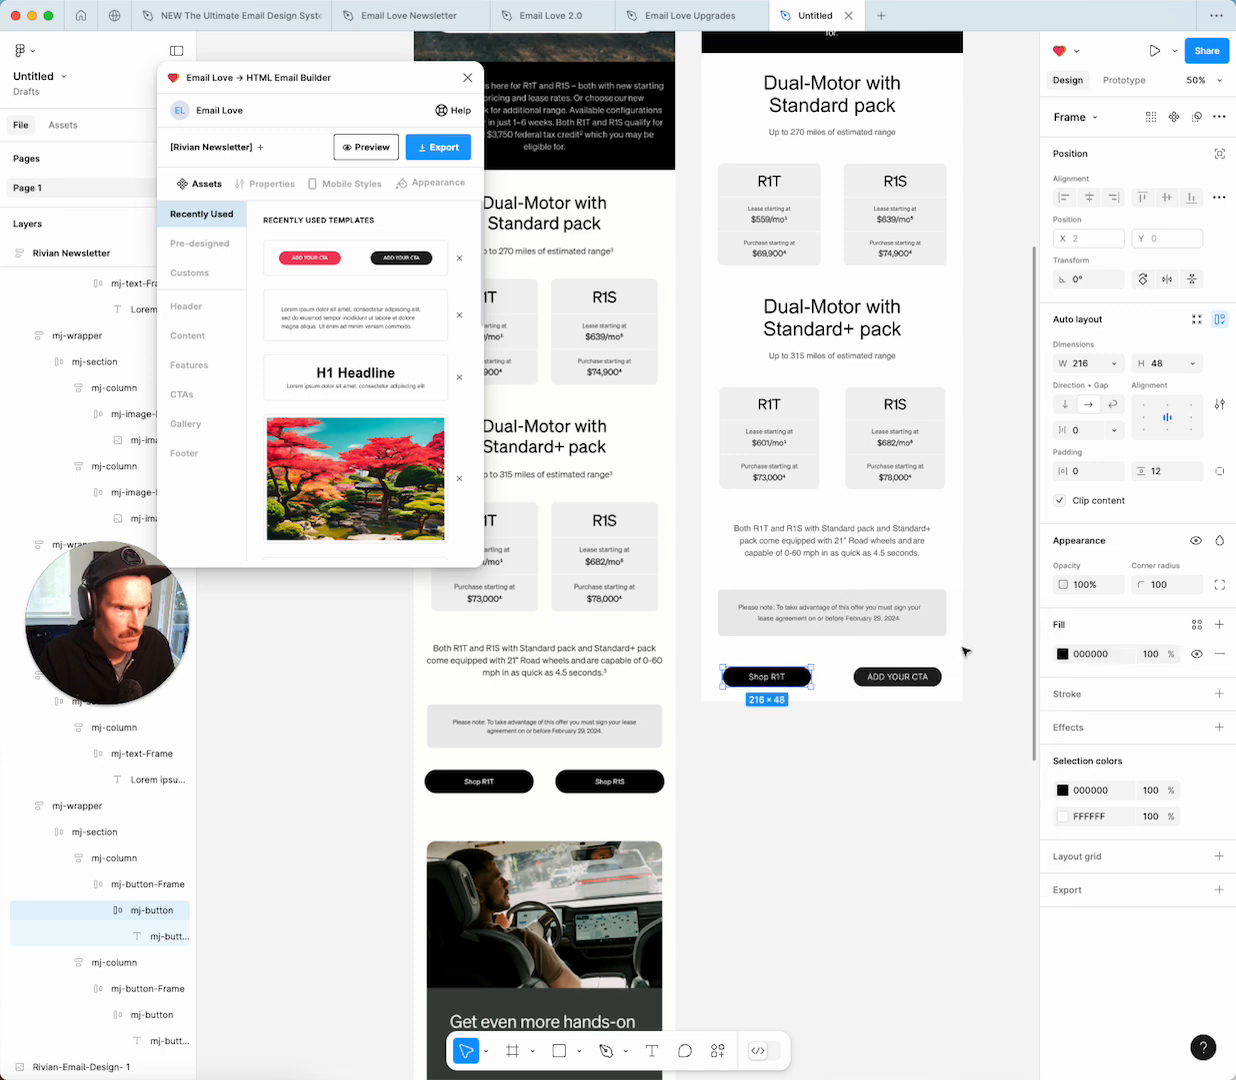
# Relabel the second button 'Shop R1S'.
pyautogui.doubleClick(900, 677)
pyautogui.doubleClick(902, 678)
pyautogui.write('Shop R1S')
pyautogui.click(873, 686)
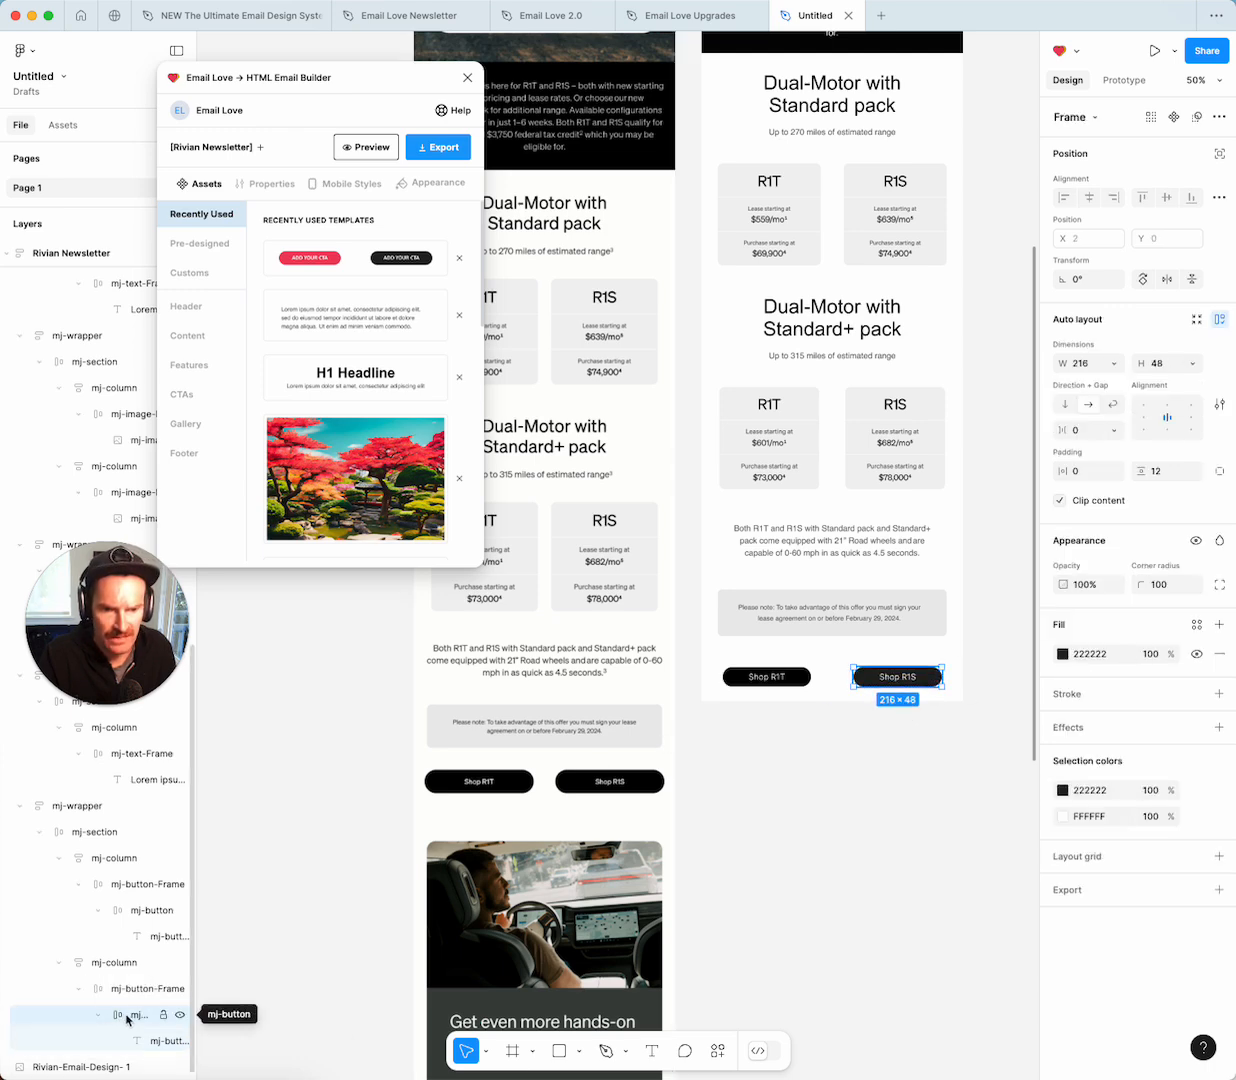
# Open the button's link properties in Email Love and start a Button Url entry.
pyautogui.click(271, 186)
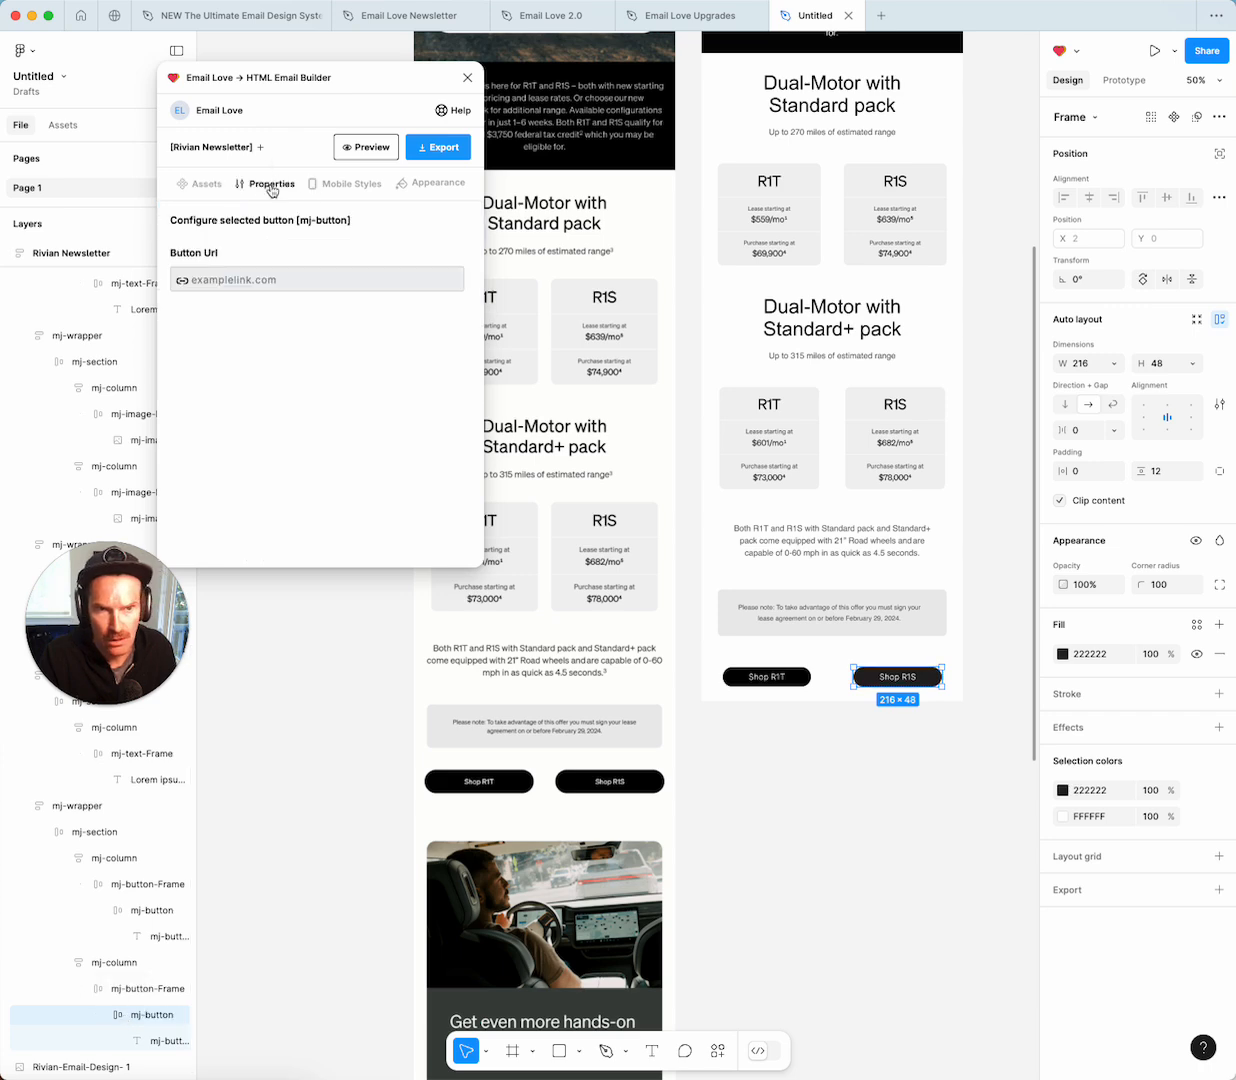
pyautogui.click(245, 280)
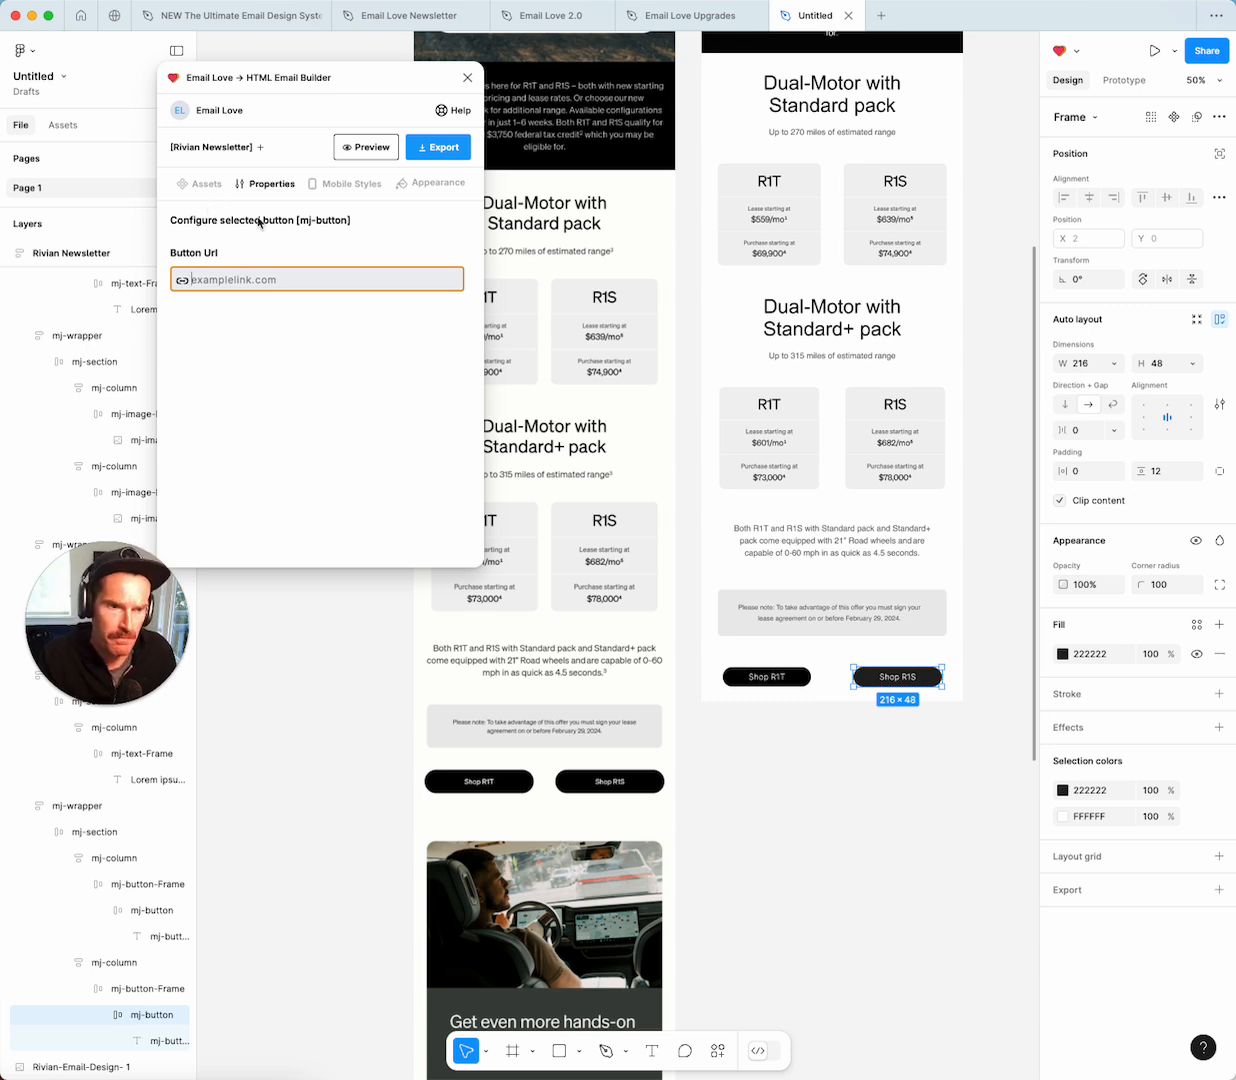
pyautogui.click(781, 746)
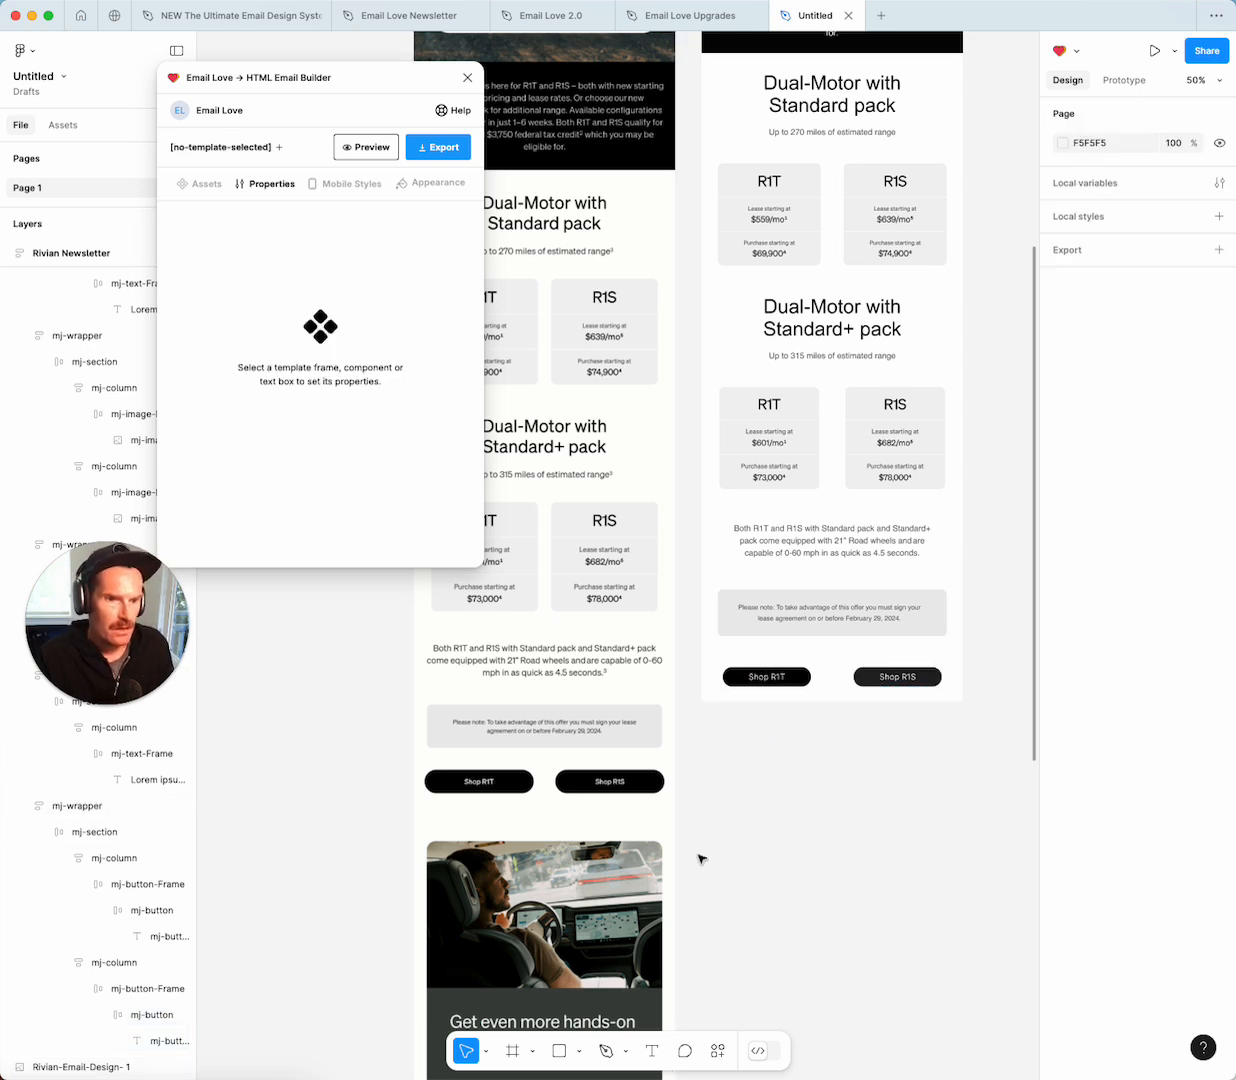
# Scroll back up and select the Rivian Newsletter frame.
pyautogui.scroll(-4, 700, 790)
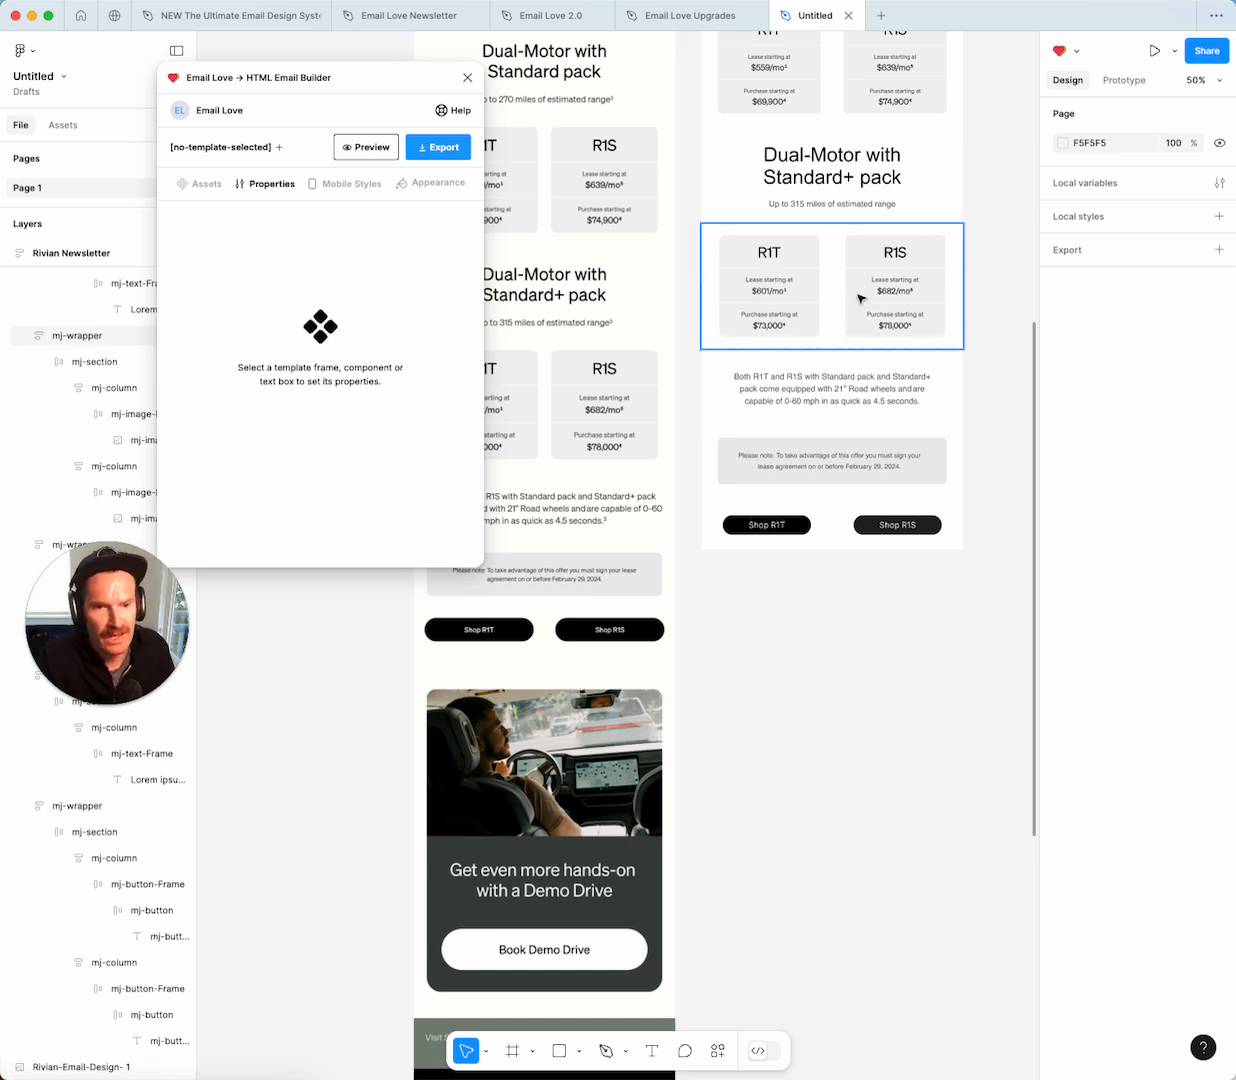
pyautogui.scroll(8, 832, 368)
pyautogui.scroll(1, 832, 369)
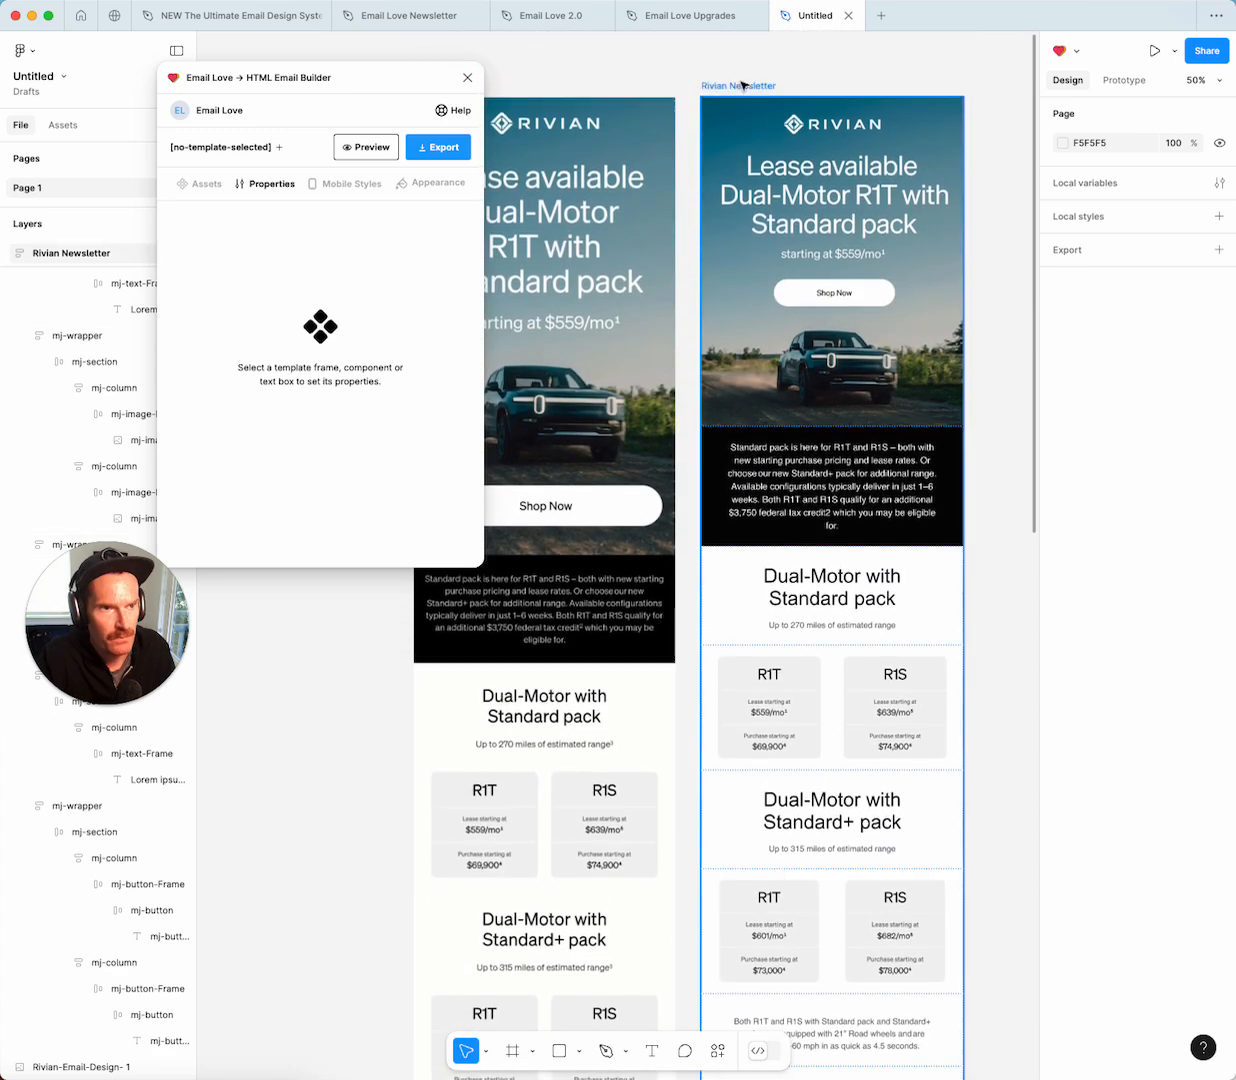
pyautogui.click(734, 88)
# Pick the cherry-blossom H2 card module in the design system file, then return to the newsletter.
pyautogui.click(212, 18)
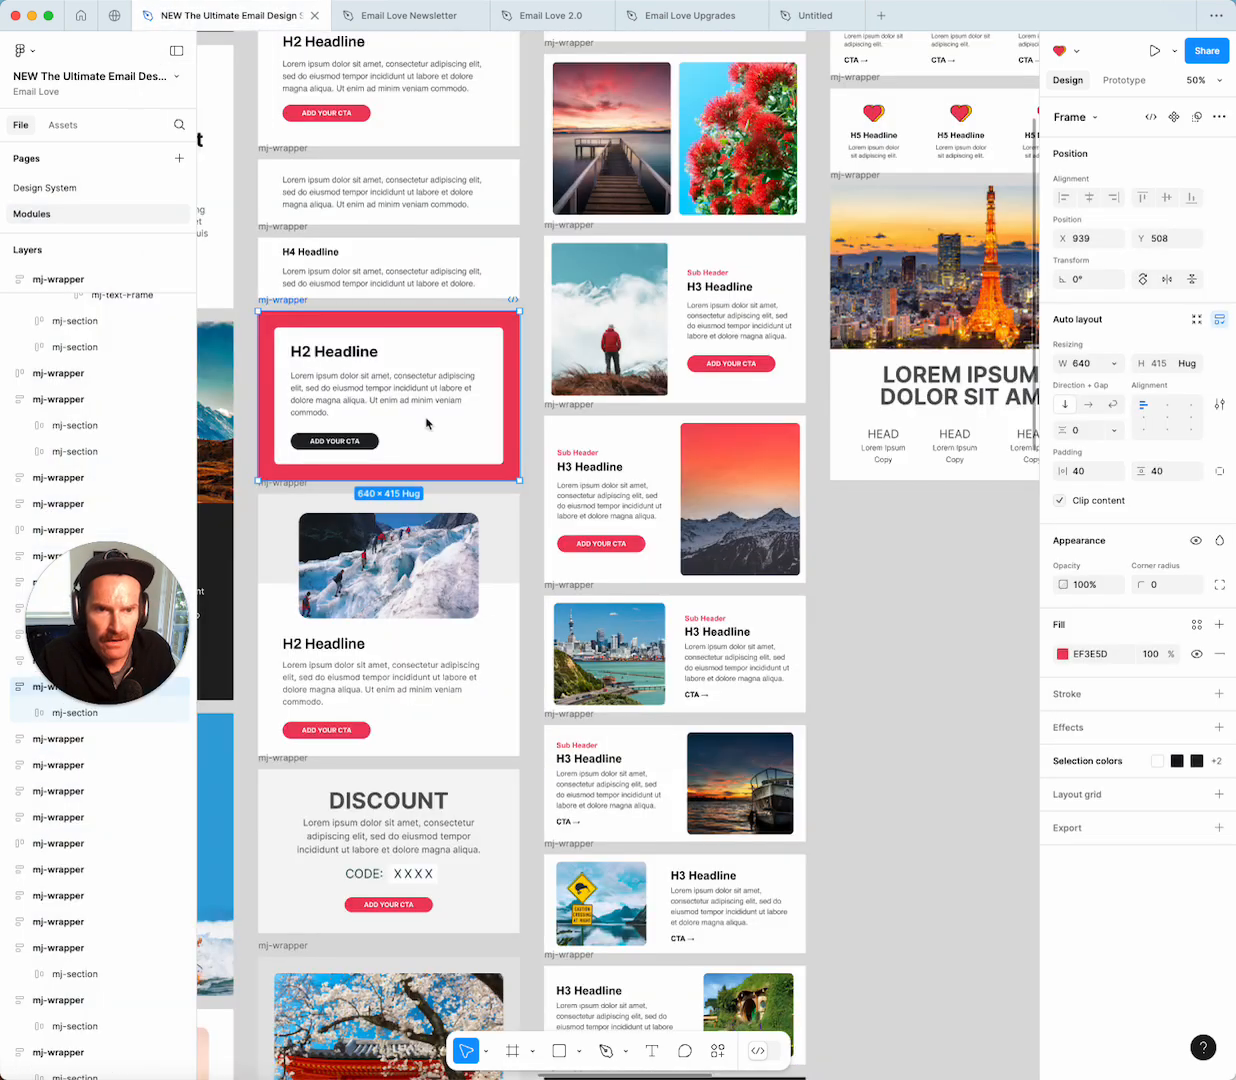
pyautogui.scroll(-5, 421, 440)
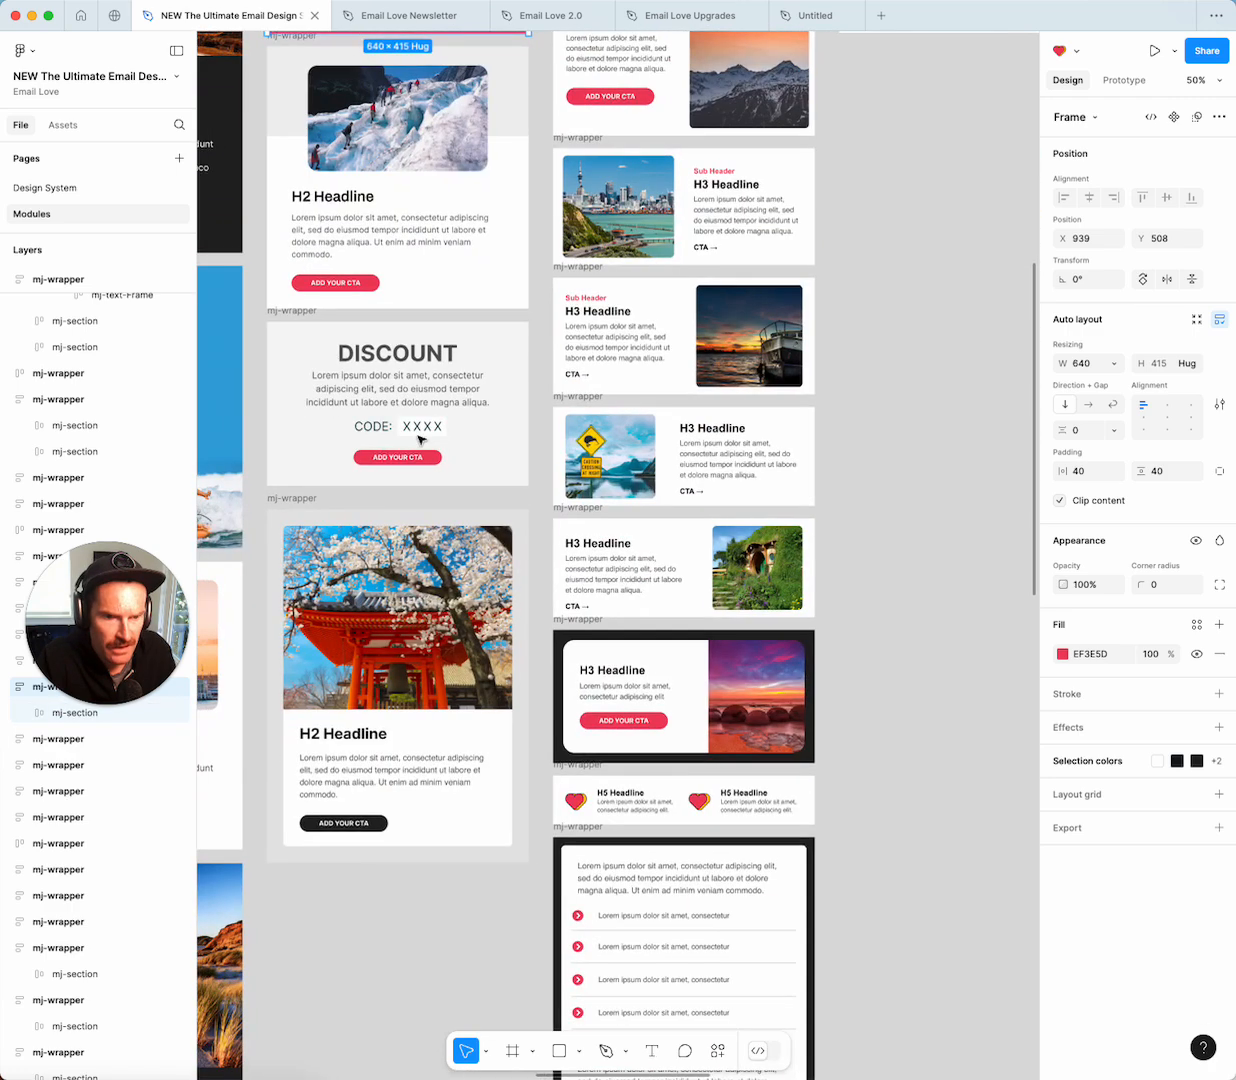
pyautogui.click(291, 501)
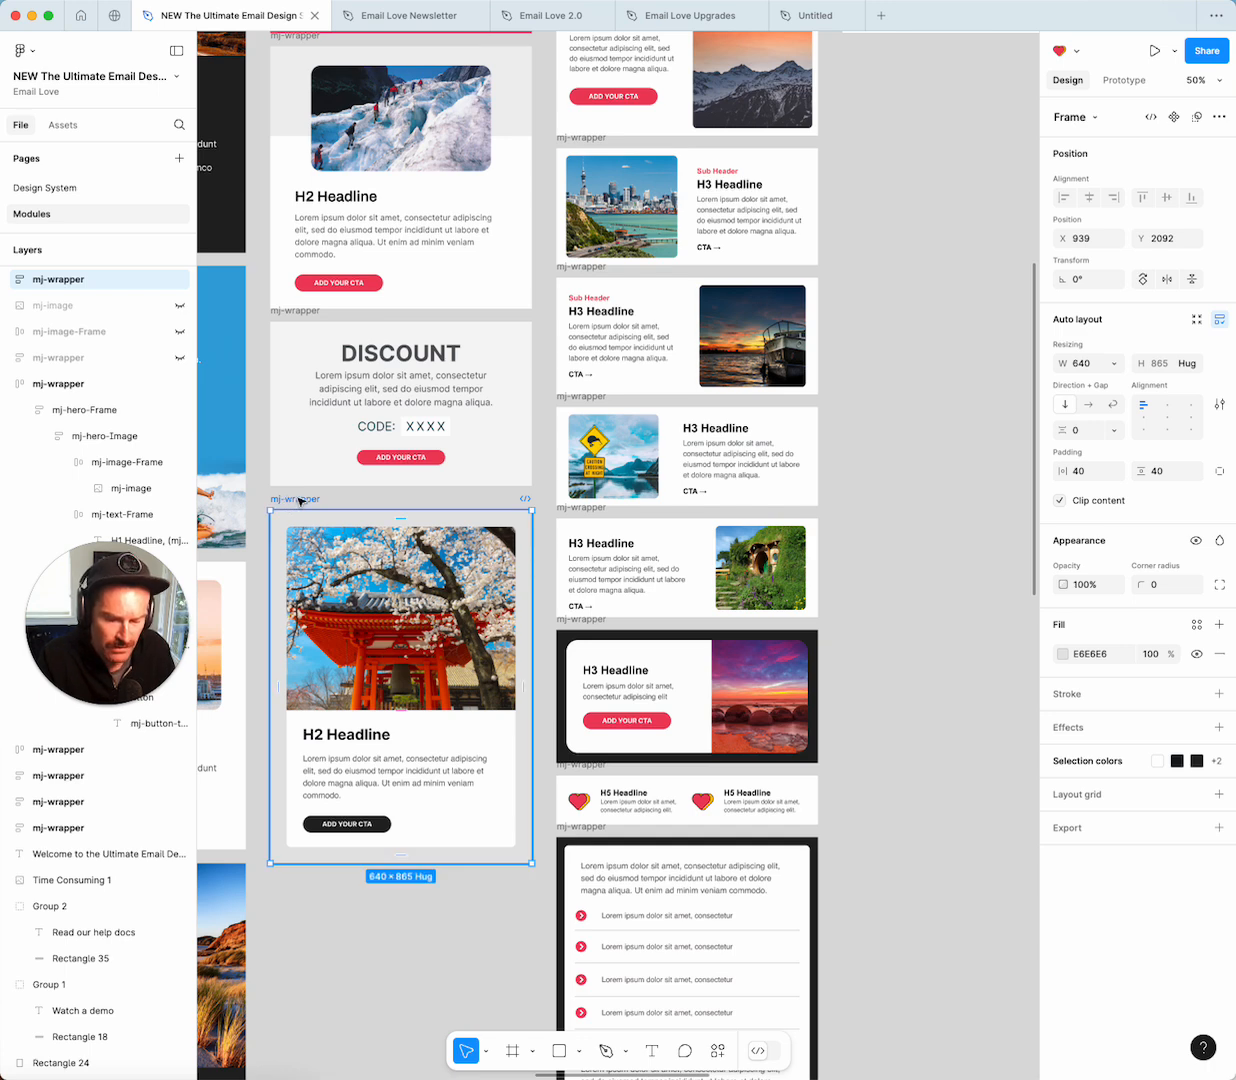
pyautogui.click(810, 16)
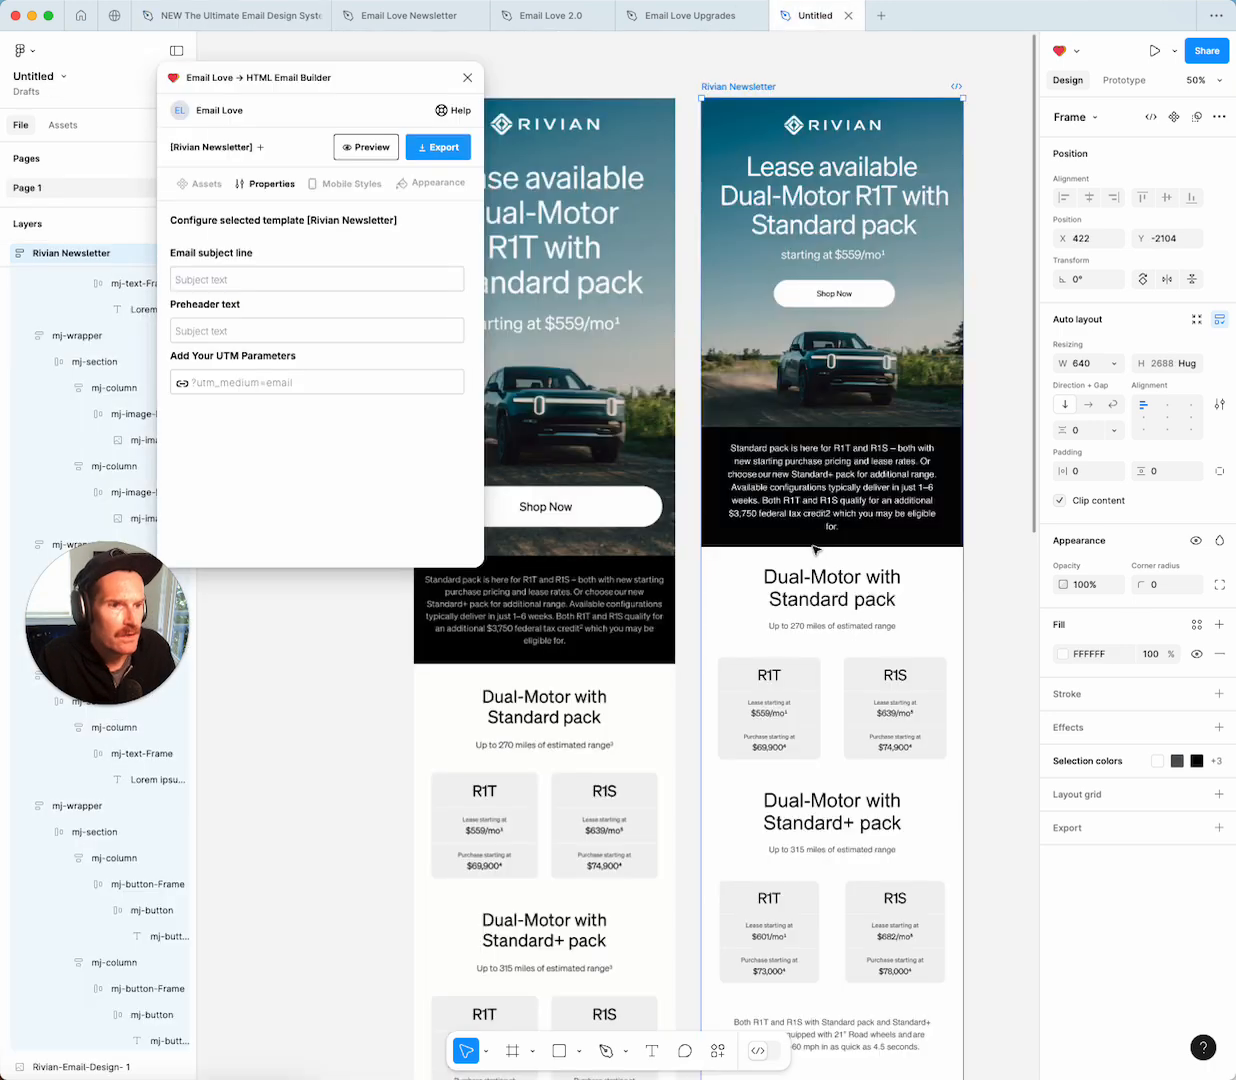
pyautogui.scroll(-10, 815, 549)
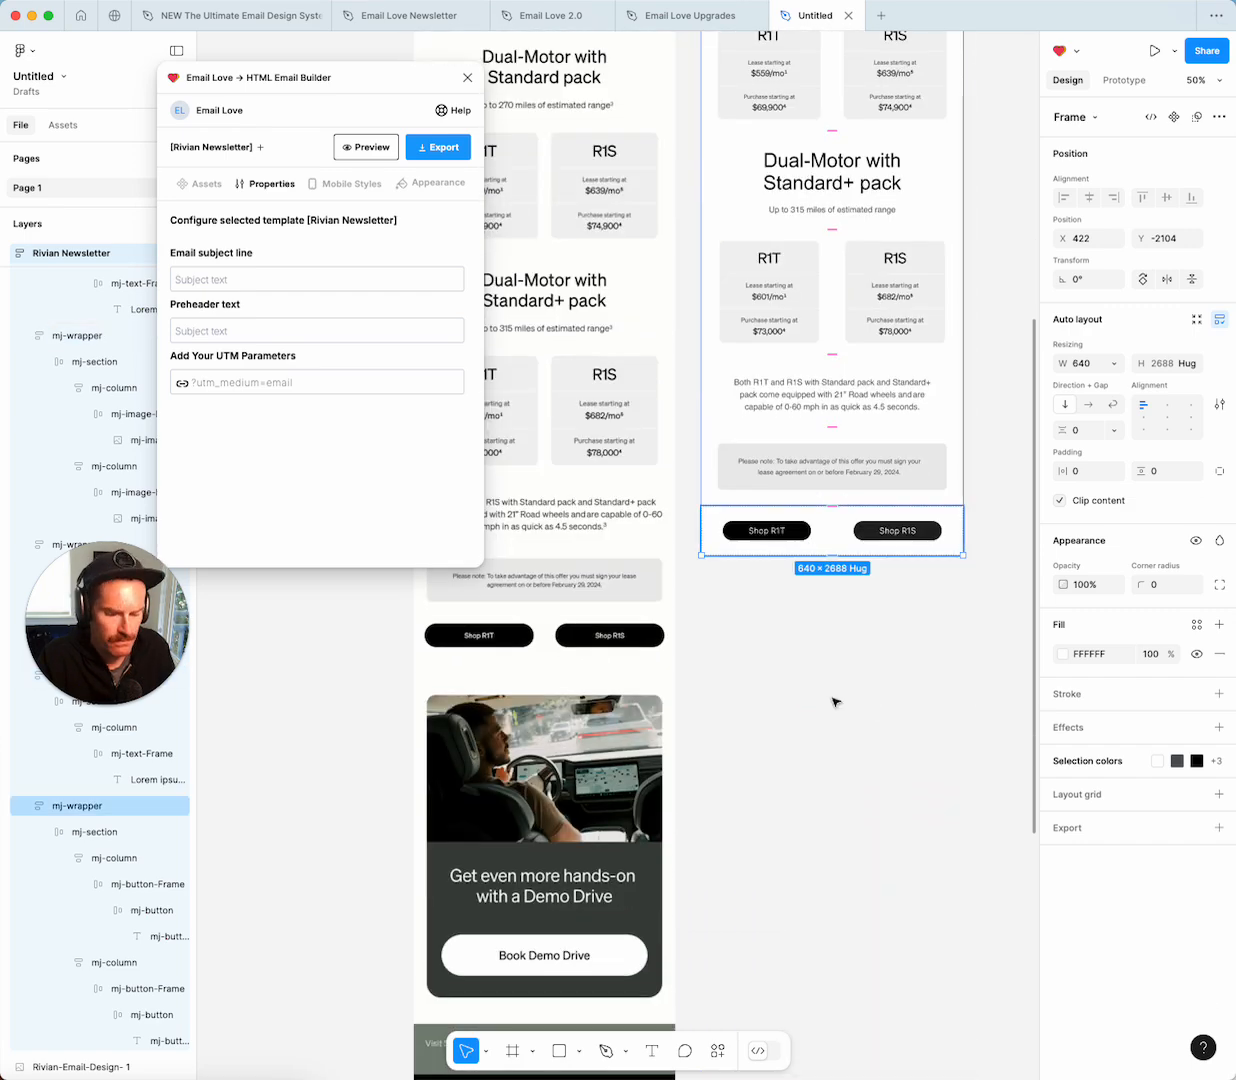
# Paste the cherry-blossom card into the newsletter below the Shop buttons.
pyautogui.click(835, 702)
pyautogui.hotkey('ctrl', 'v')
pyautogui.moveTo(520, 370); pyautogui.dragTo(757, 550)
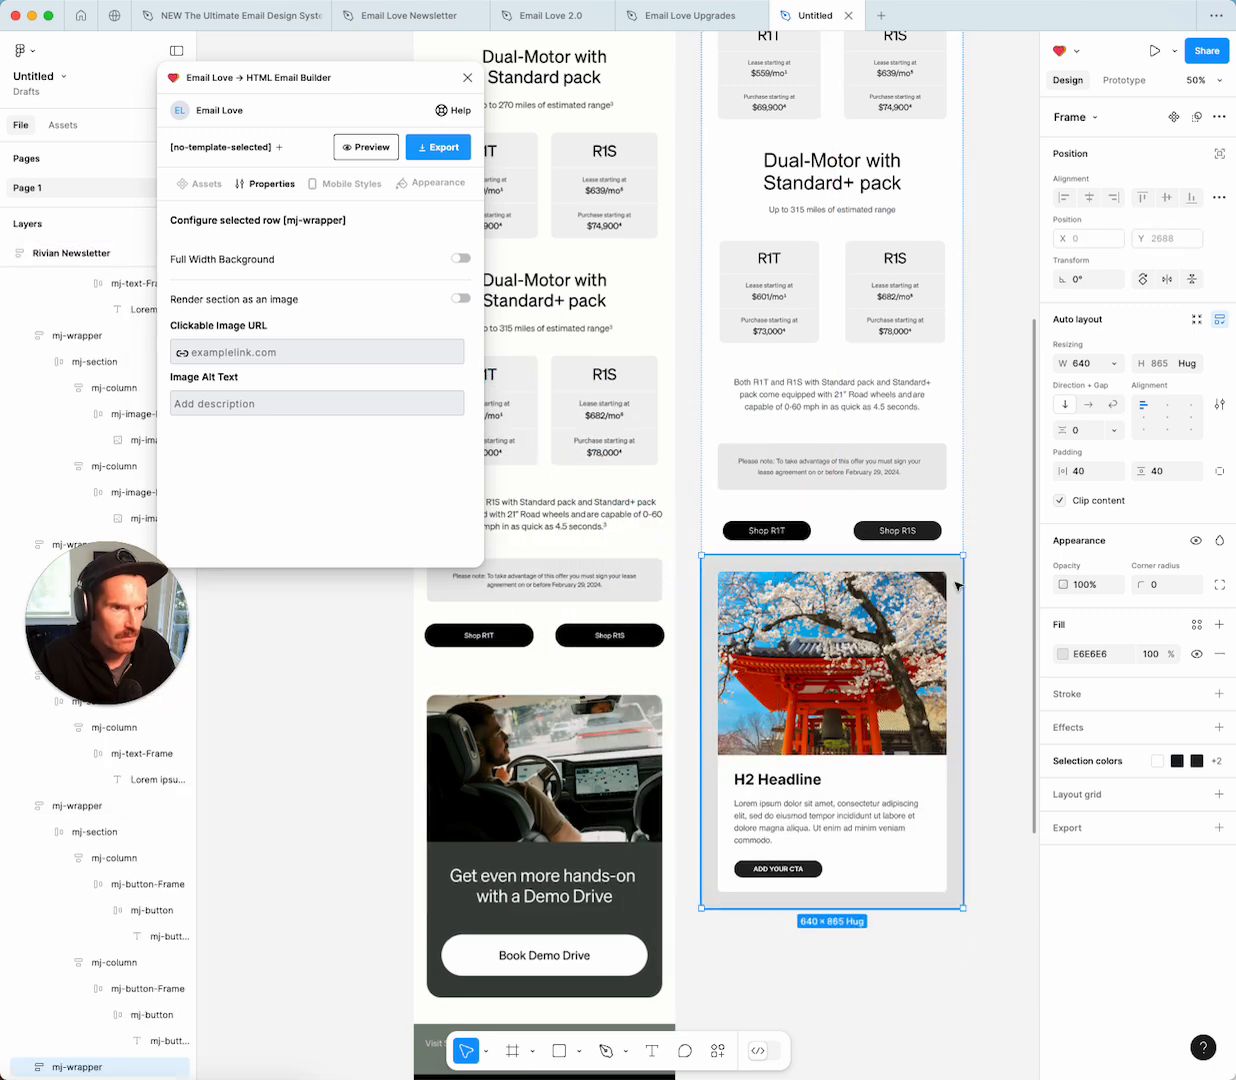
# Set the card's wrapper fill to white and its section to the Demo Drive grey-green 3D433F.
pyautogui.click(1063, 654)
pyautogui.click(855, 996)
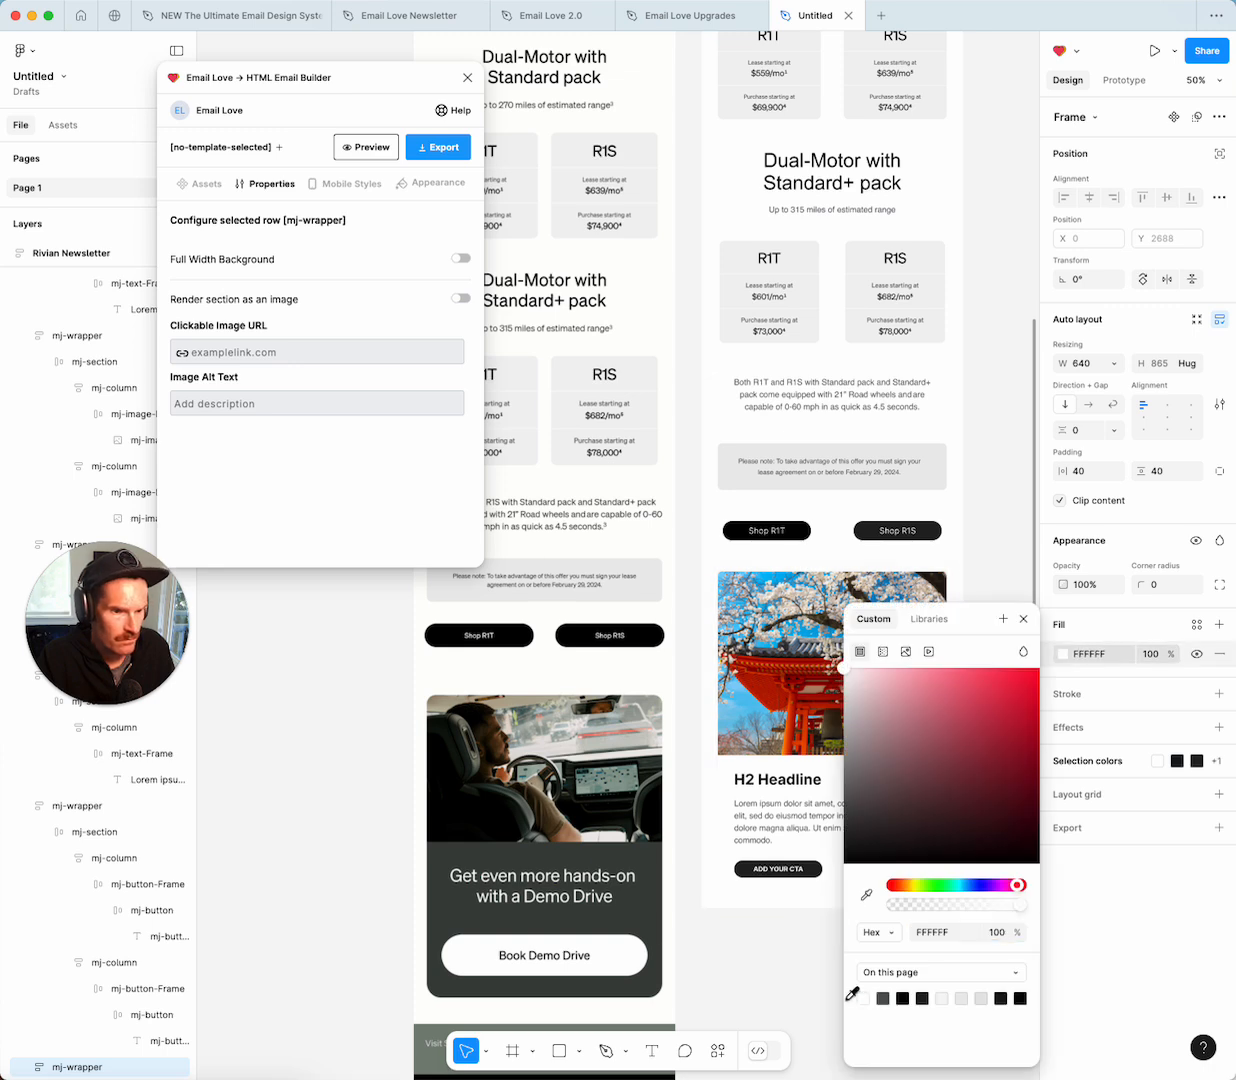
pyautogui.click(717, 1001)
pyautogui.doubleClick(908, 797)
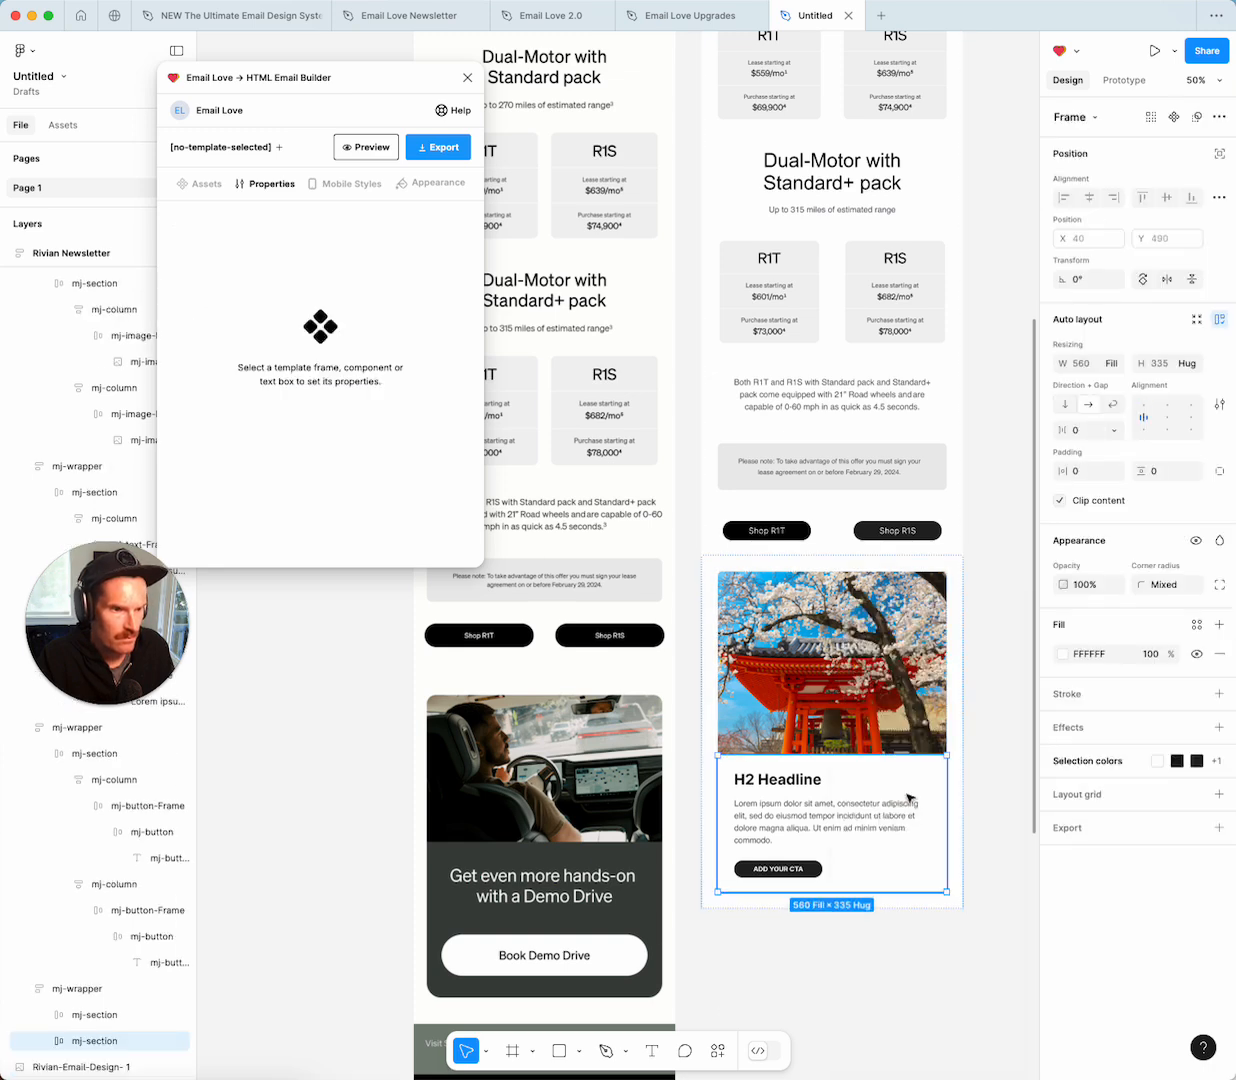
pyautogui.click(1063, 655)
pyautogui.click(866, 894)
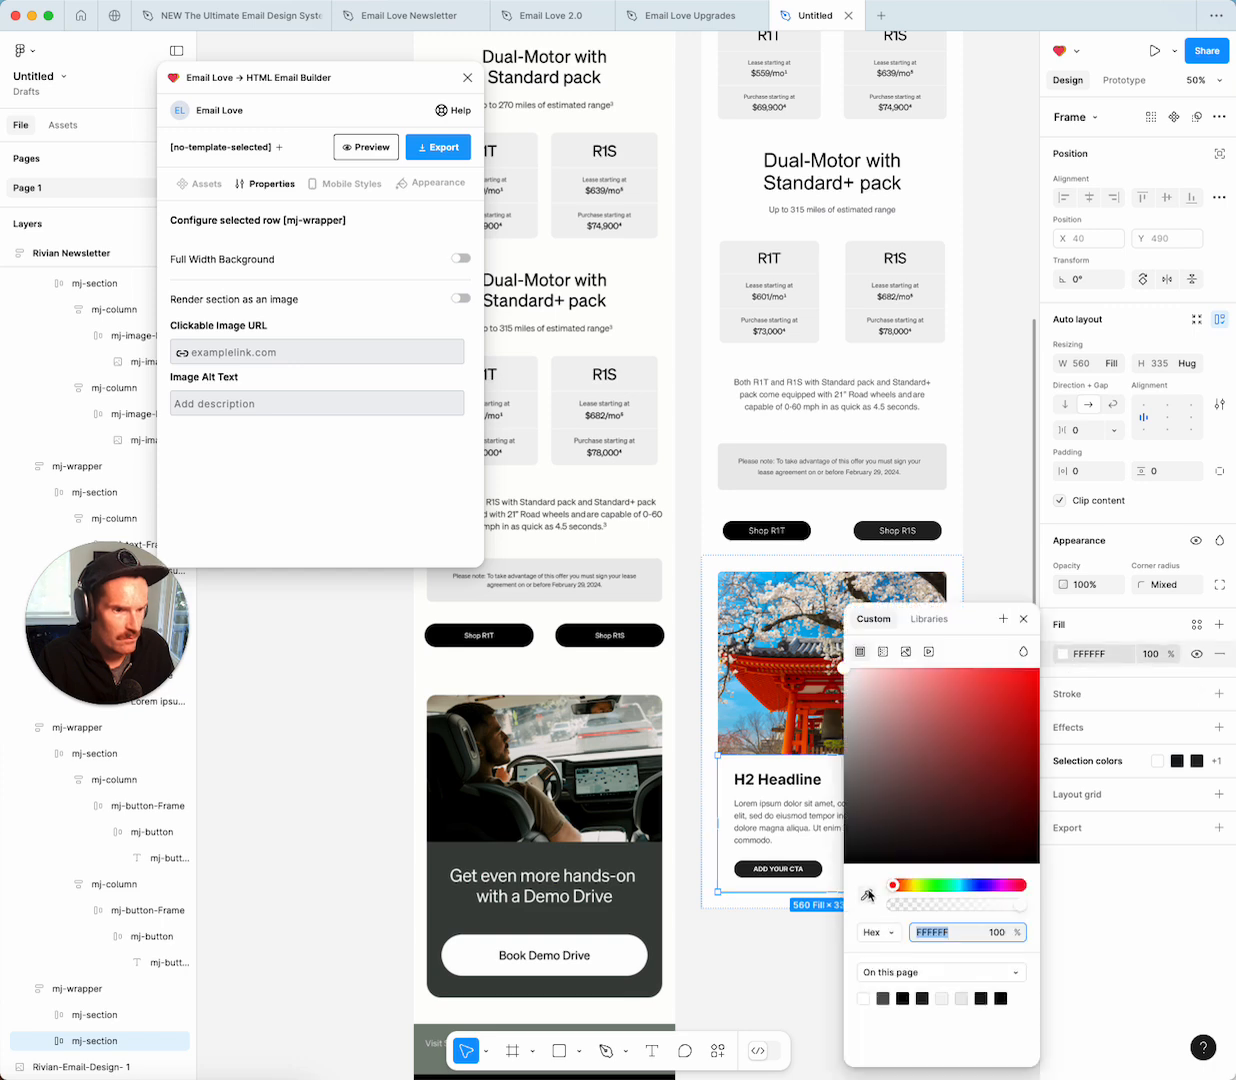
pyautogui.click(637, 871)
pyautogui.click(790, 967)
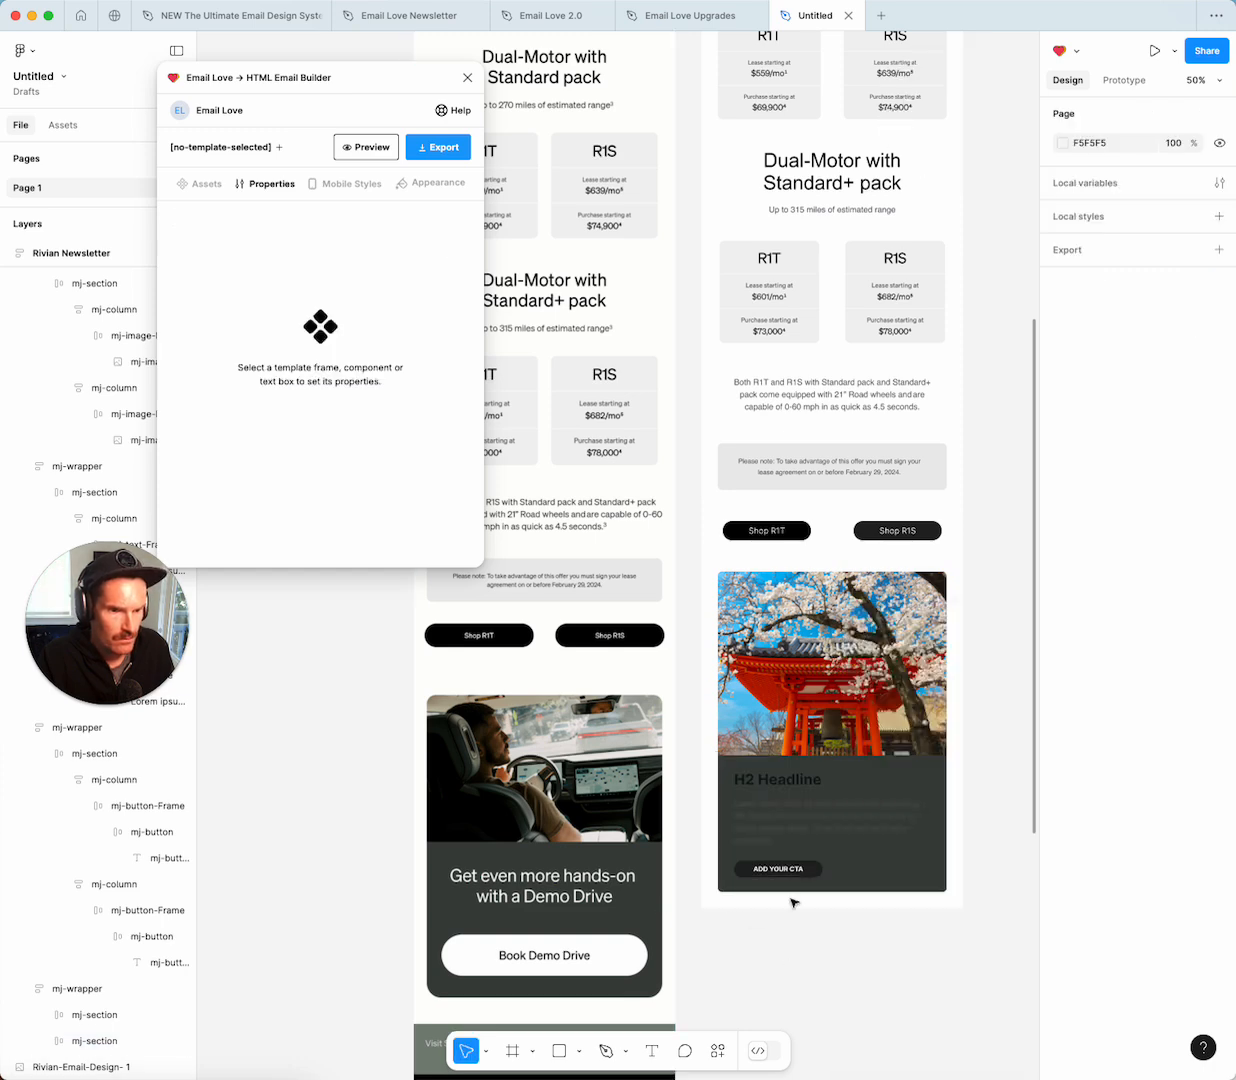
# Delete the card's Lorem body paragraph.
pyautogui.click(786, 817)
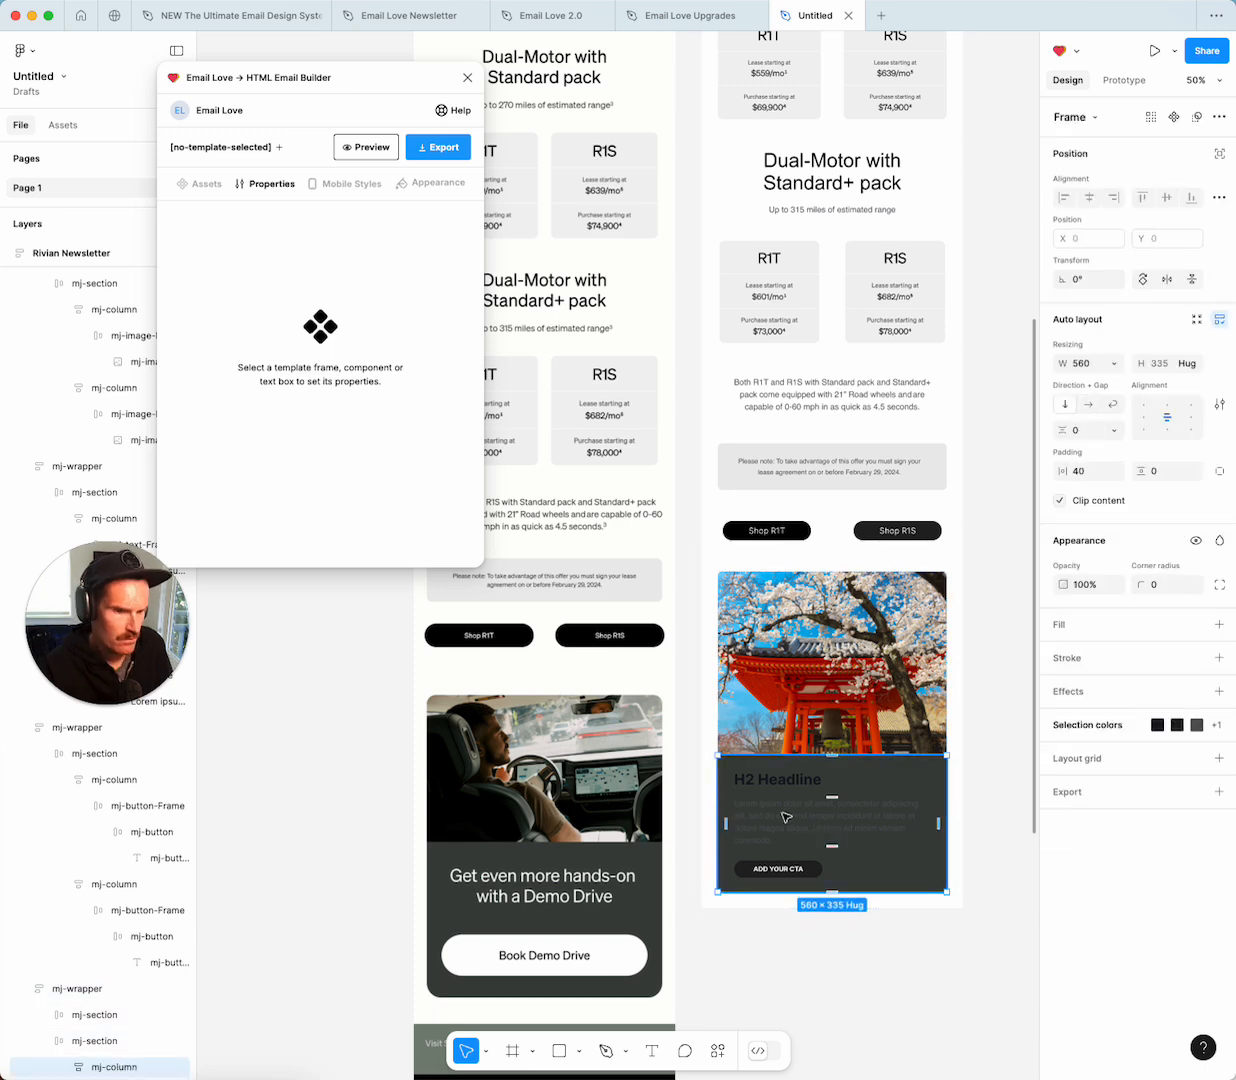
pyautogui.doubleClick(840, 818)
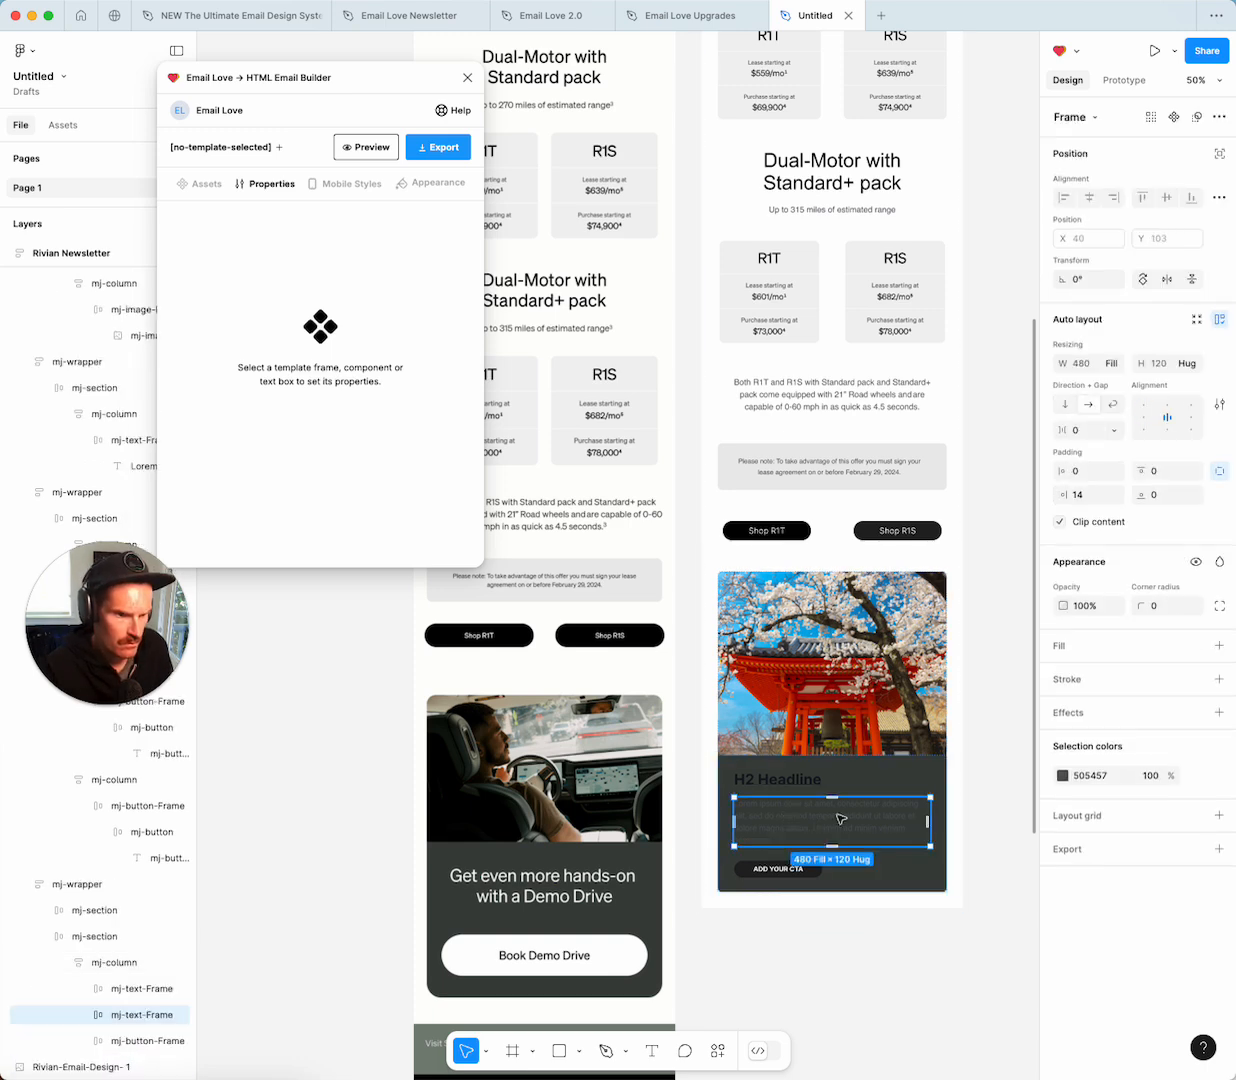
pyautogui.press('Delete')
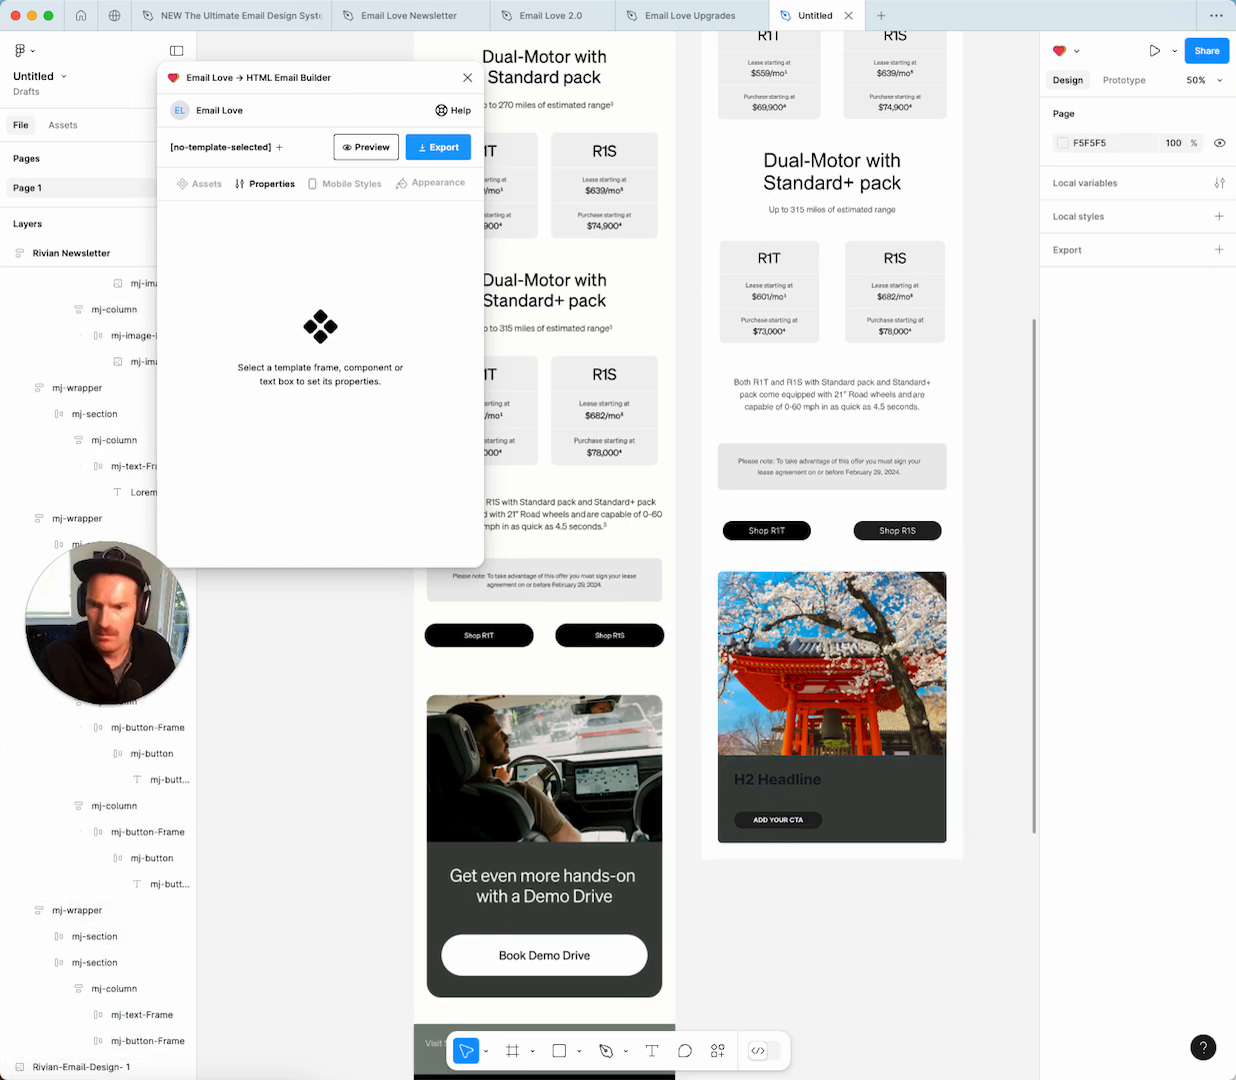
pyautogui.press('super+Tab')
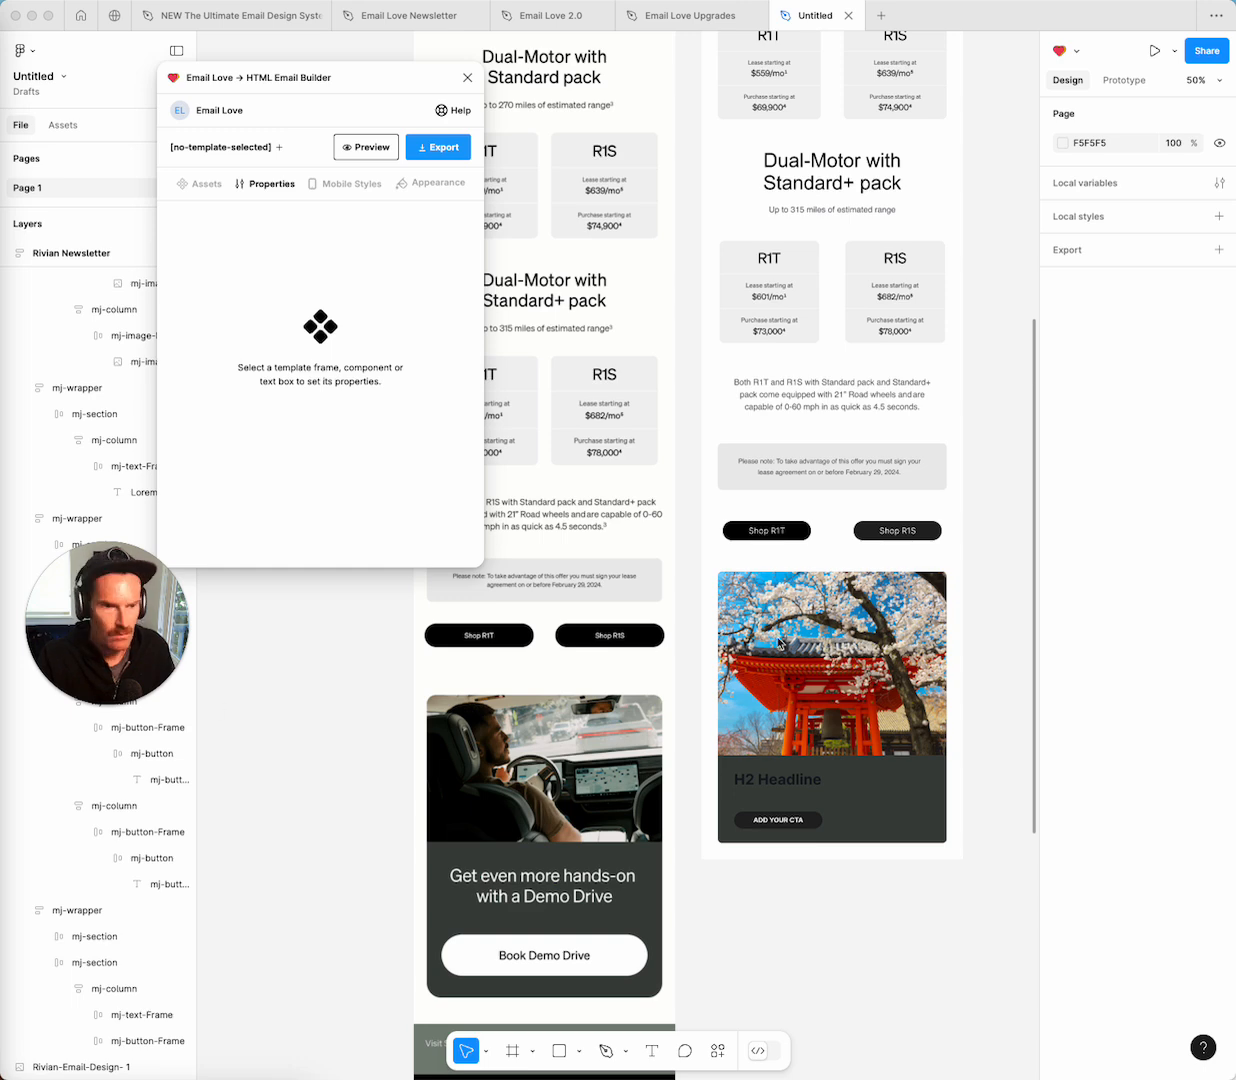
pyautogui.click(786, 712)
pyautogui.click(784, 772)
# Change the headline to 'Get even more hands-on with a Demo Drive' in white.
pyautogui.doubleClick(790, 783)
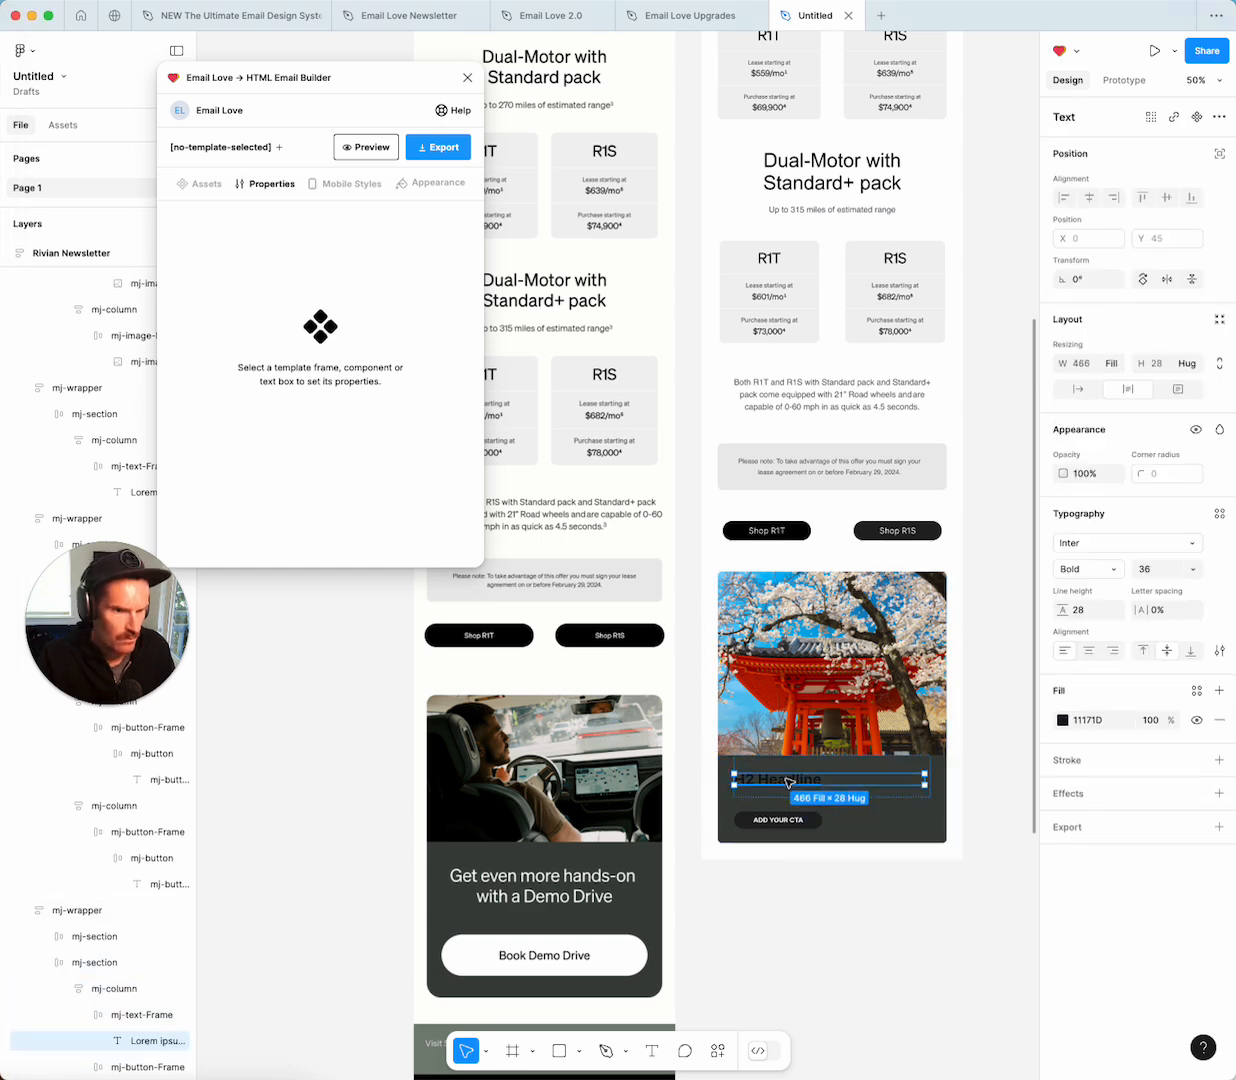
pyautogui.doubleClick(786, 781)
pyautogui.write('Get even m')
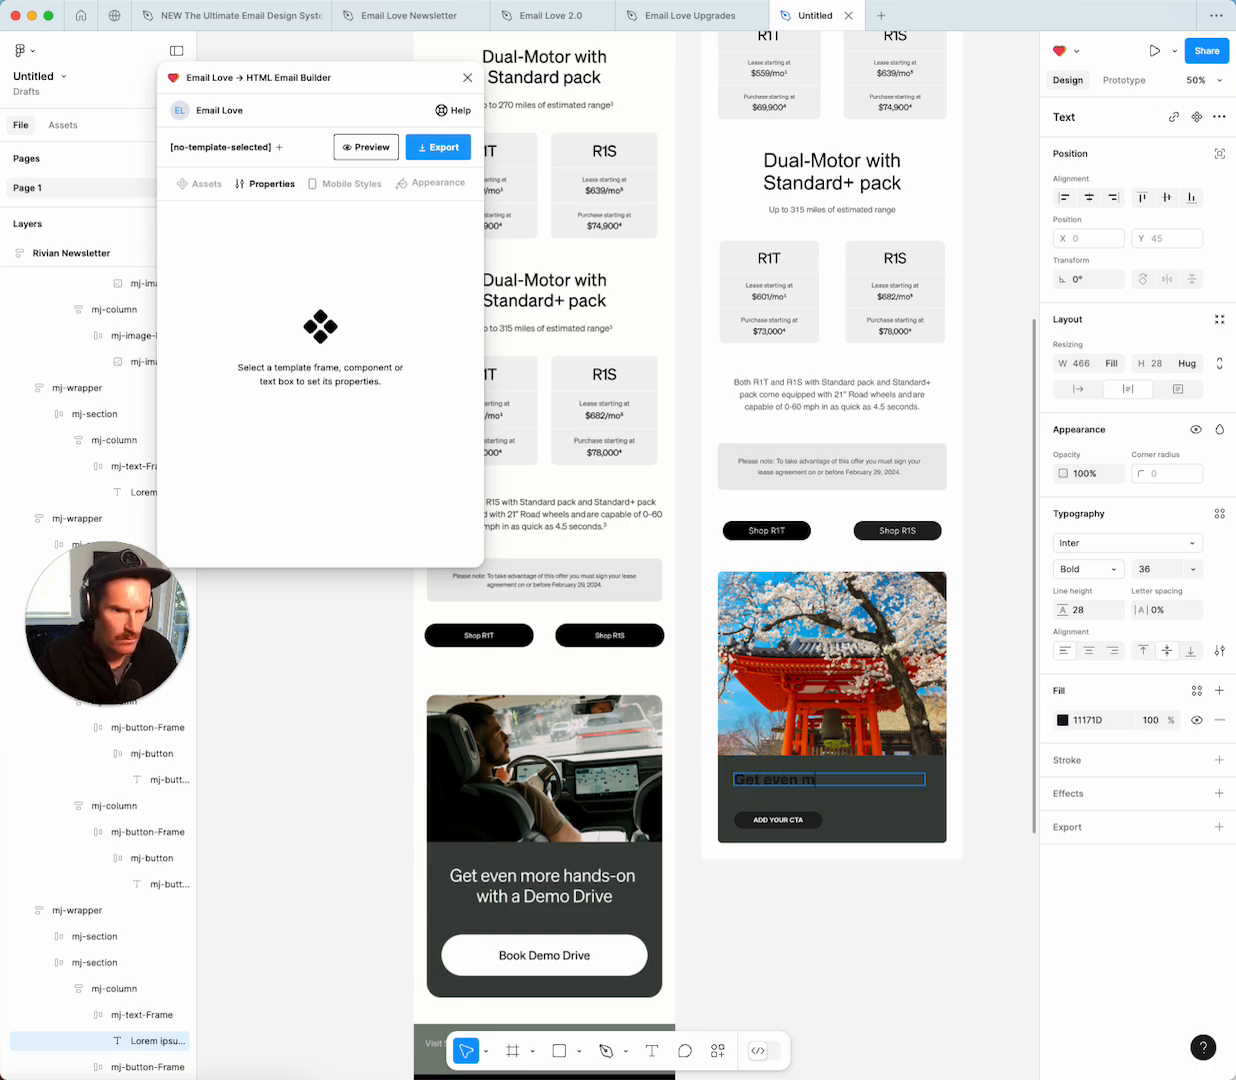
pyautogui.write('ore hand')
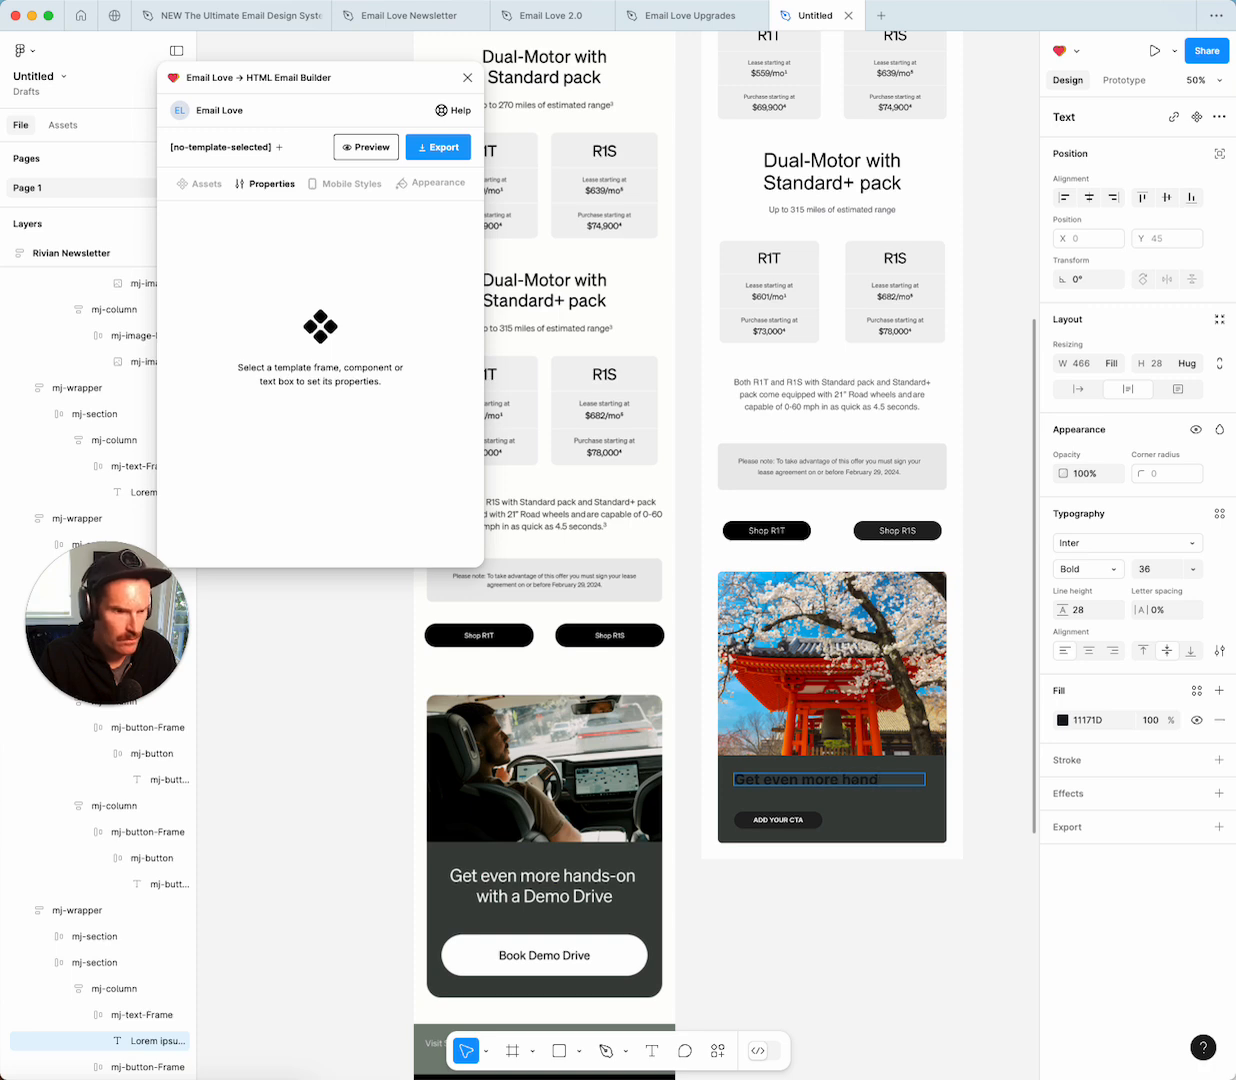
pyautogui.write('s-on with a Demo Drive')
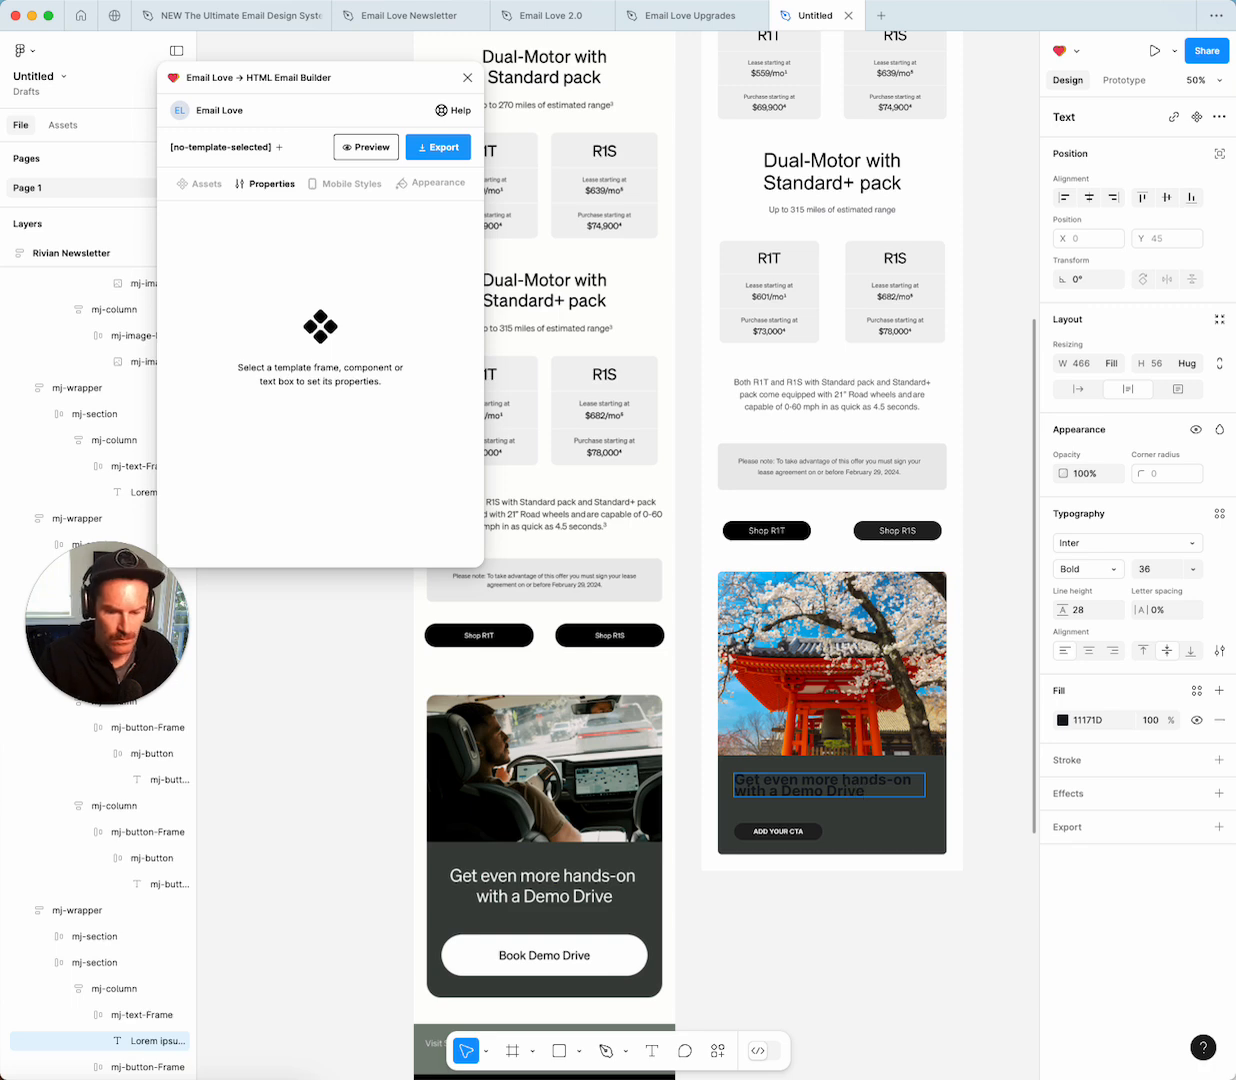
pyautogui.press('super+a')
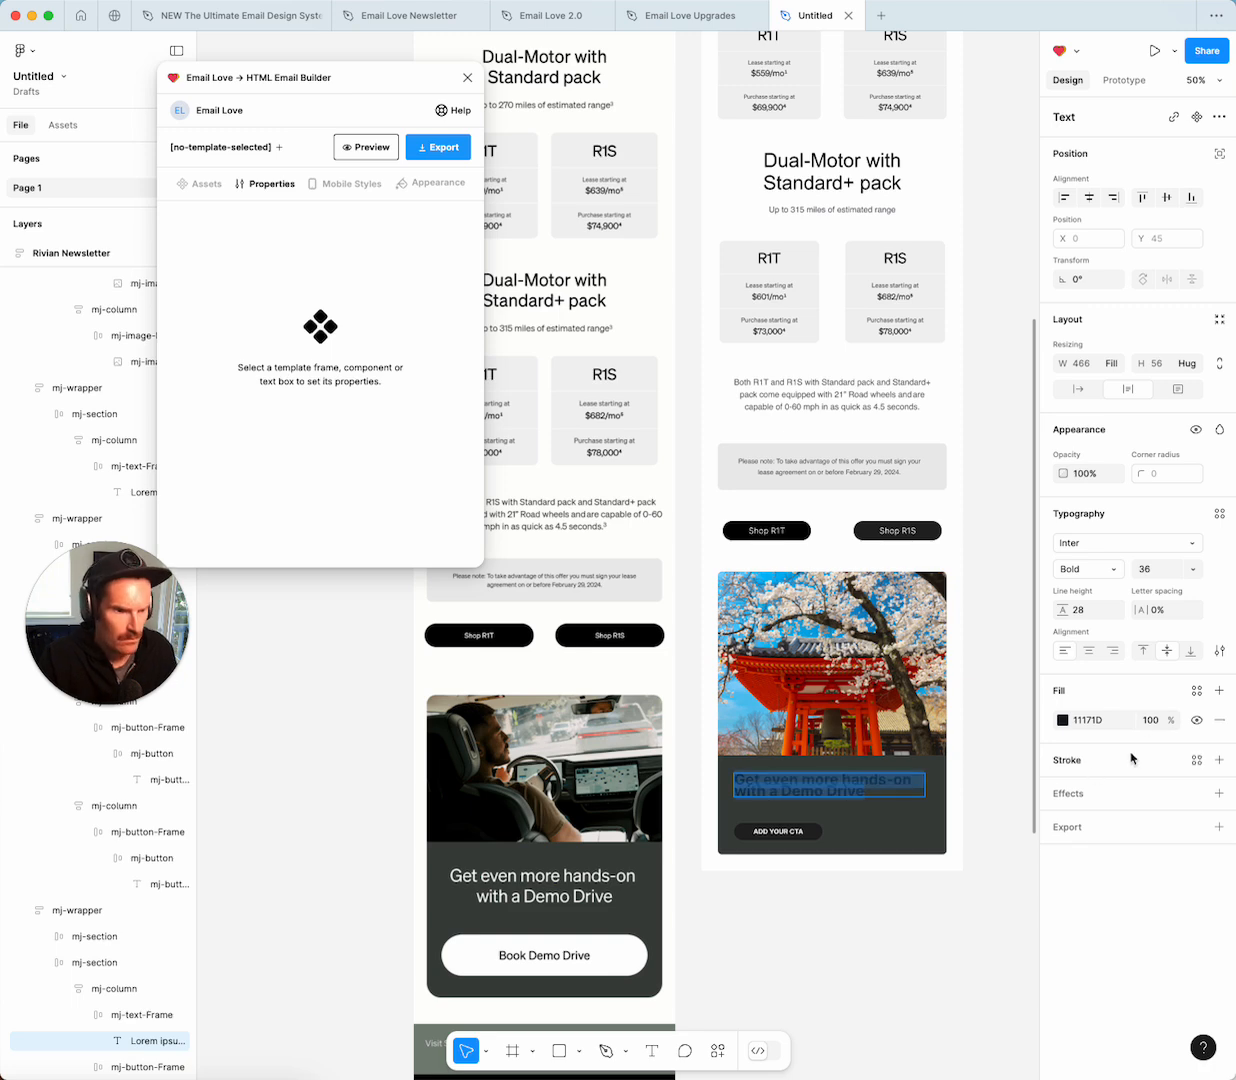
pyautogui.click(1062, 720)
pyautogui.click(863, 998)
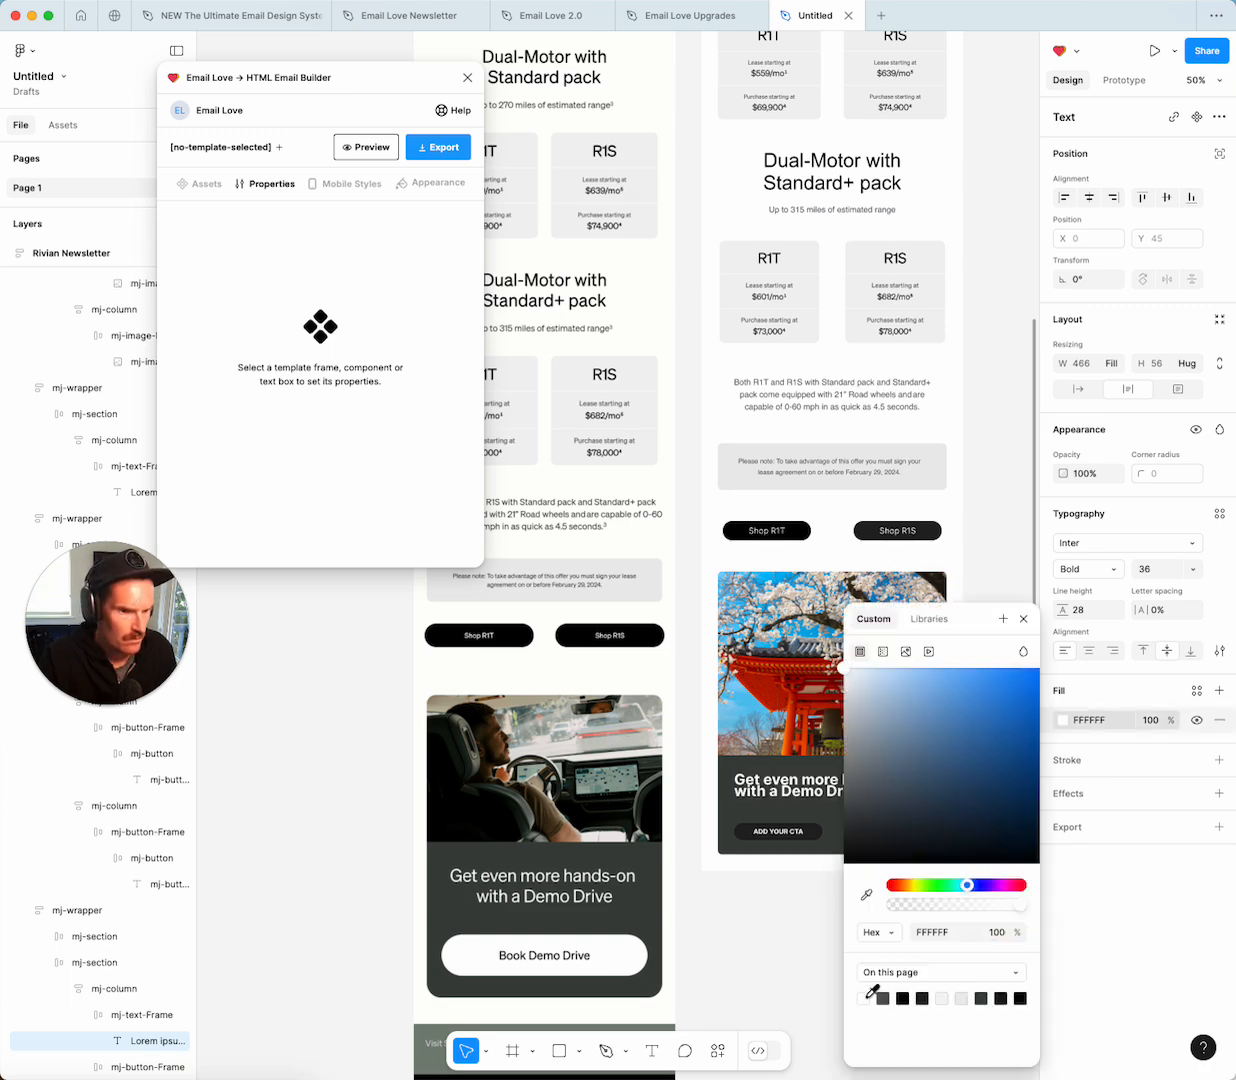
pyautogui.click(1062, 967)
# Make the headline Medium weight, centre-aligned, at font size 40.
pyautogui.click(1060, 566)
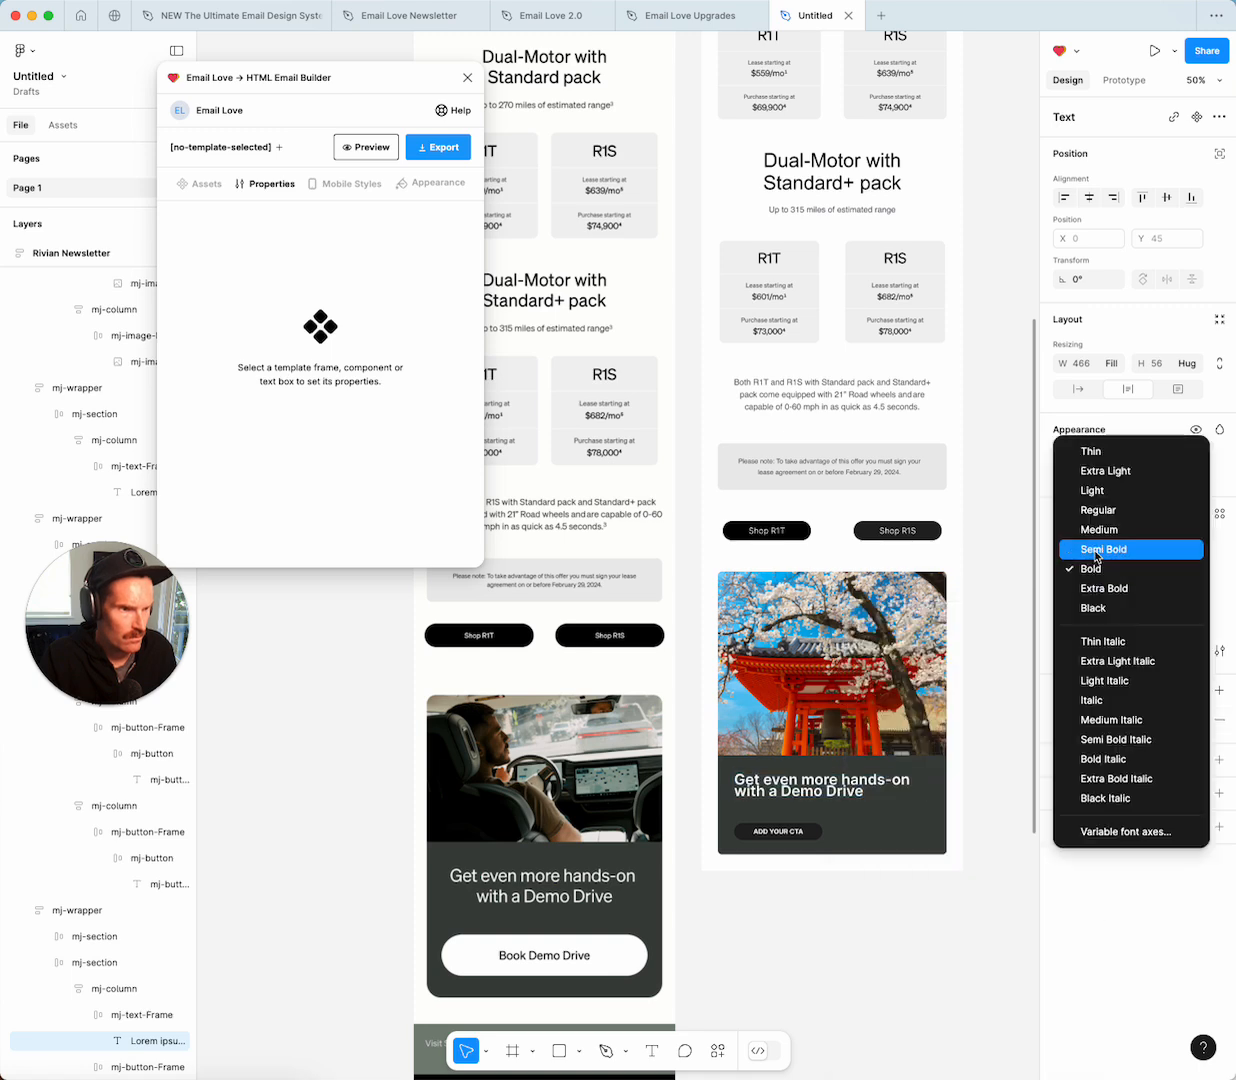
pyautogui.click(1098, 537)
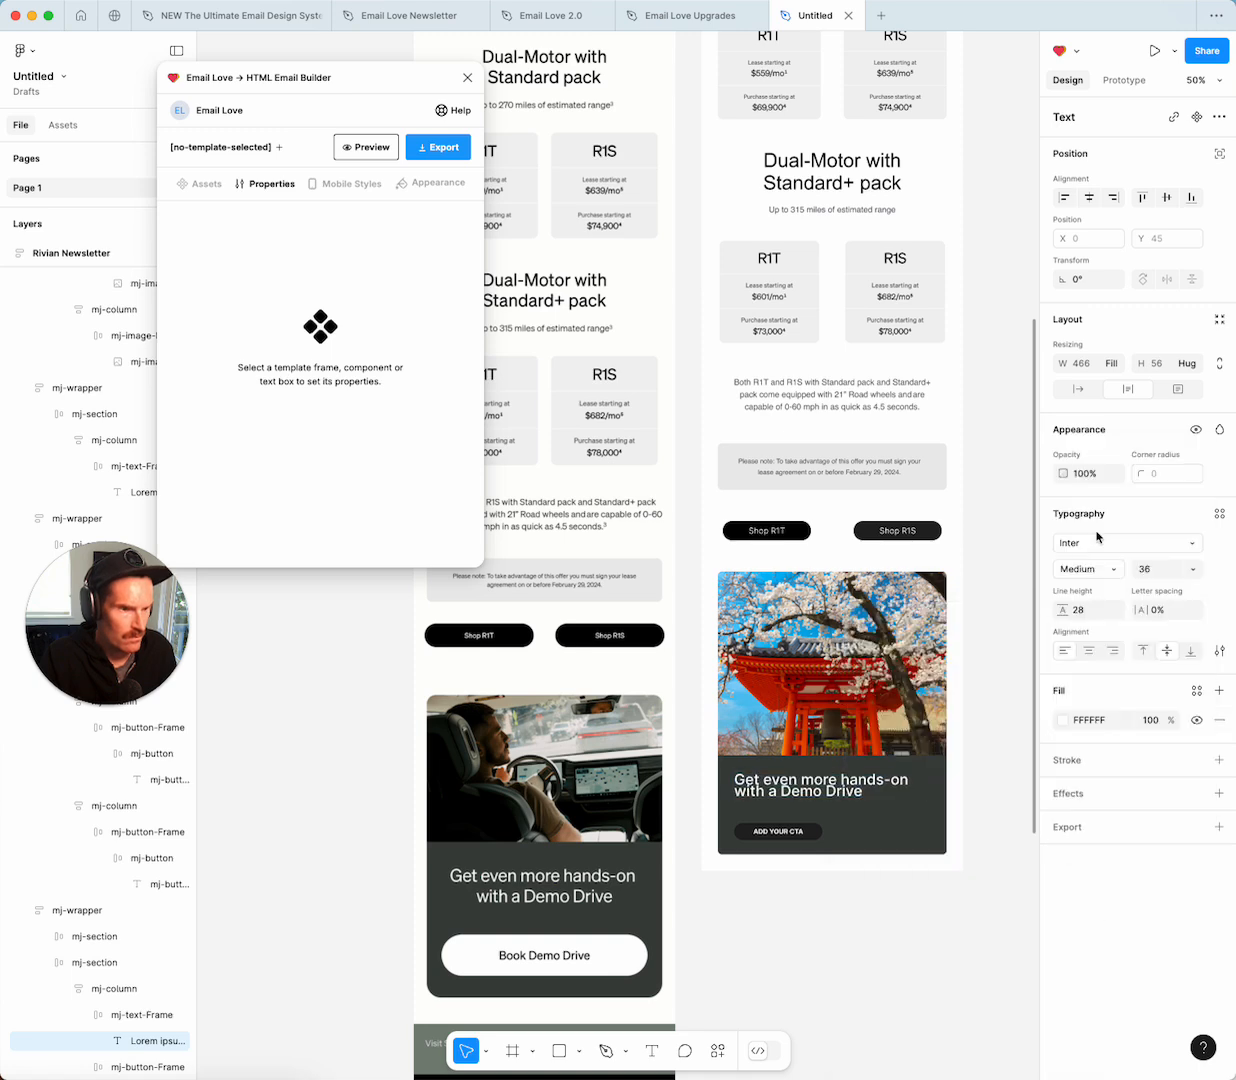
pyautogui.click(1088, 650)
pyautogui.click(1193, 569)
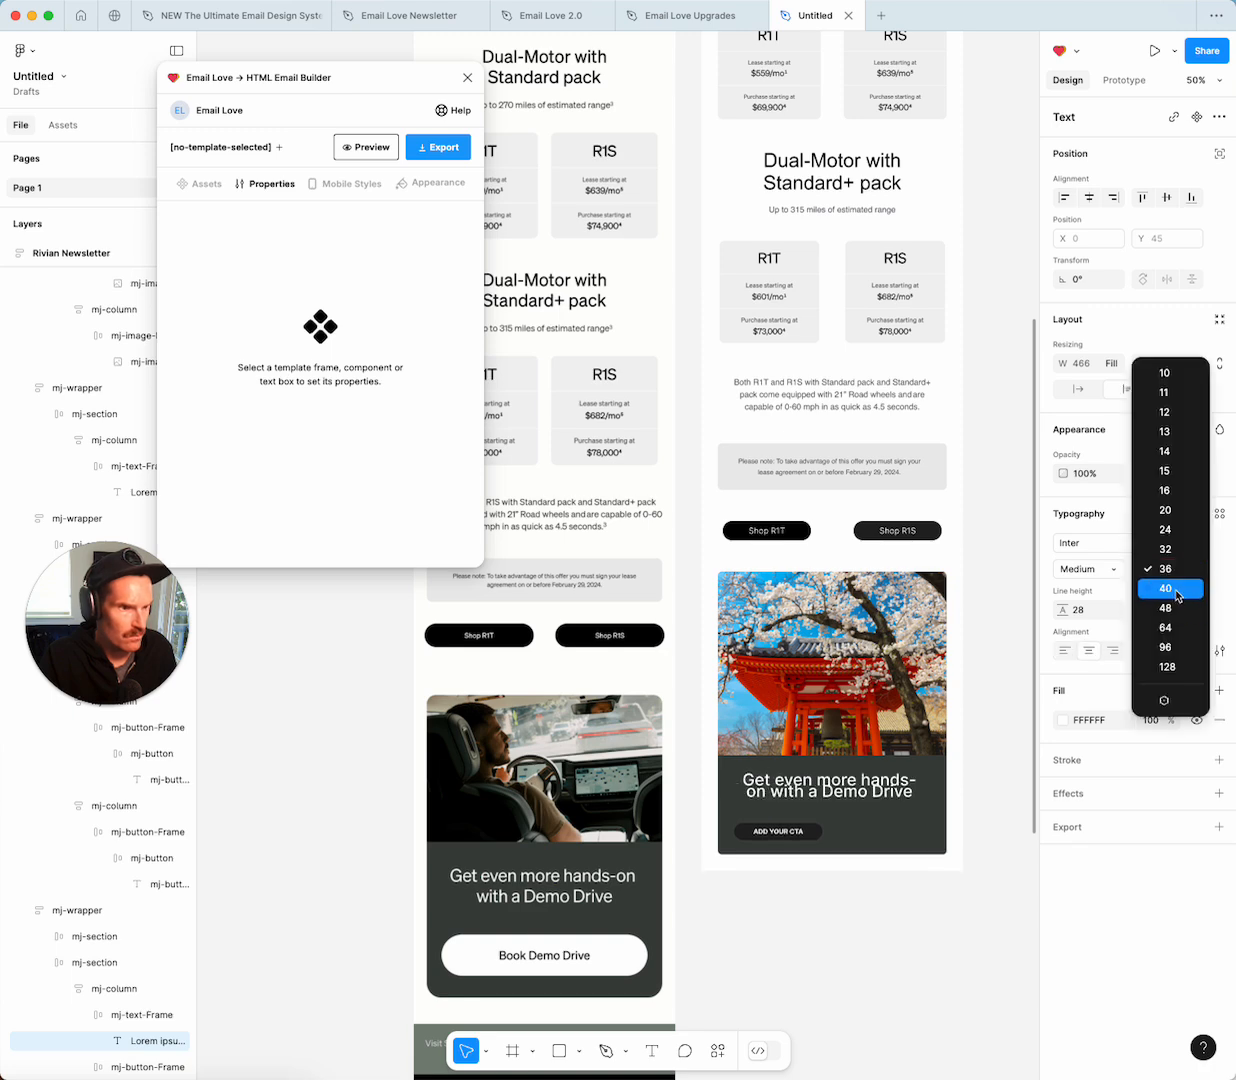
pyautogui.click(1165, 588)
# Set the headline line height to 45.
pyautogui.click(1087, 613)
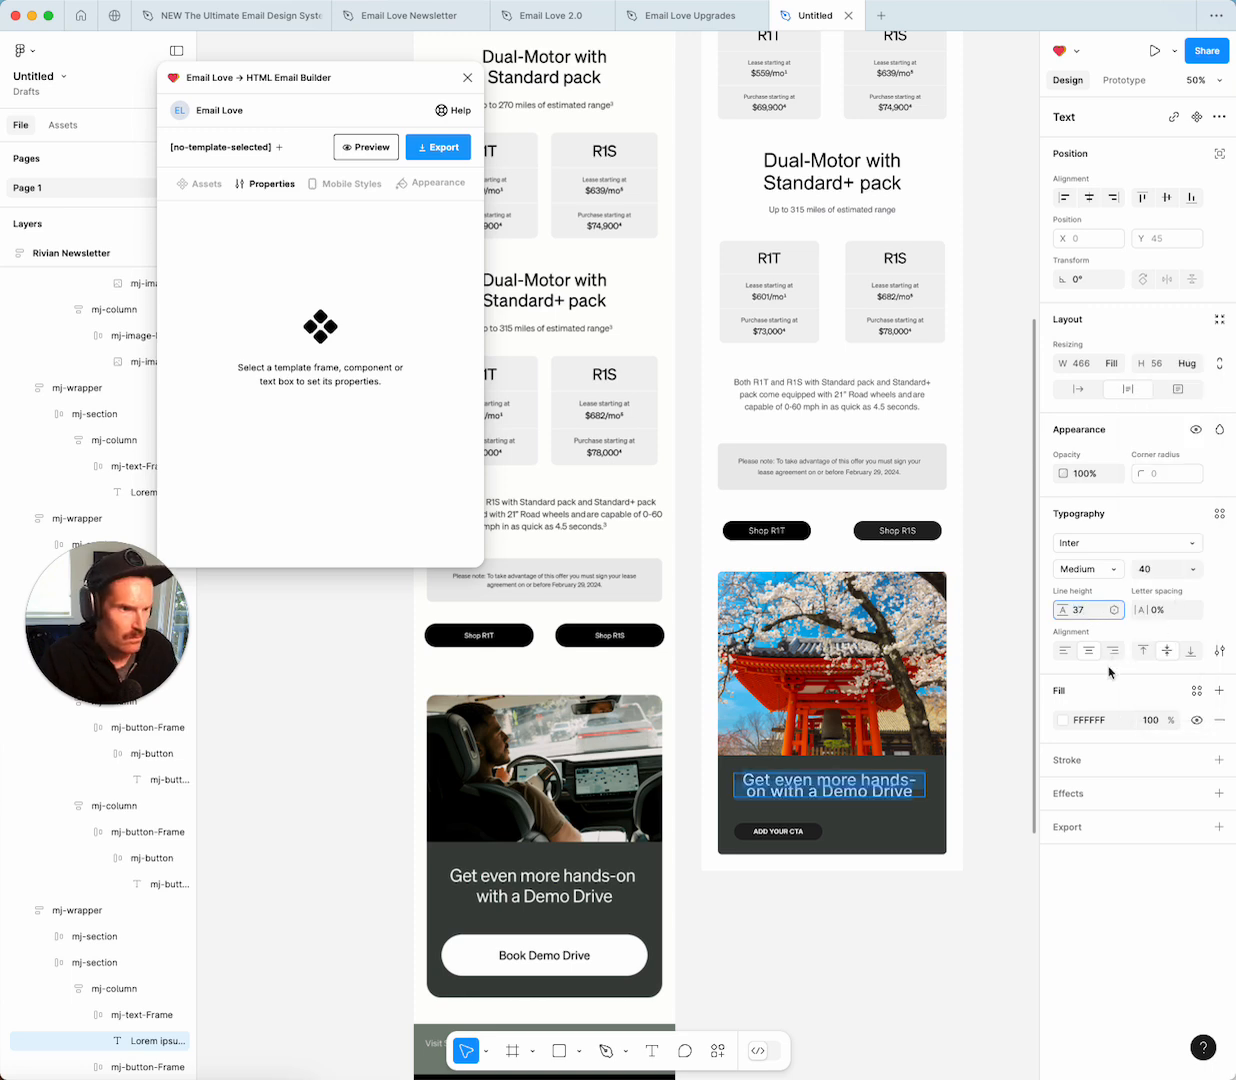
pyautogui.write('37')
pyautogui.press('Return')
pyautogui.click(1086, 613)
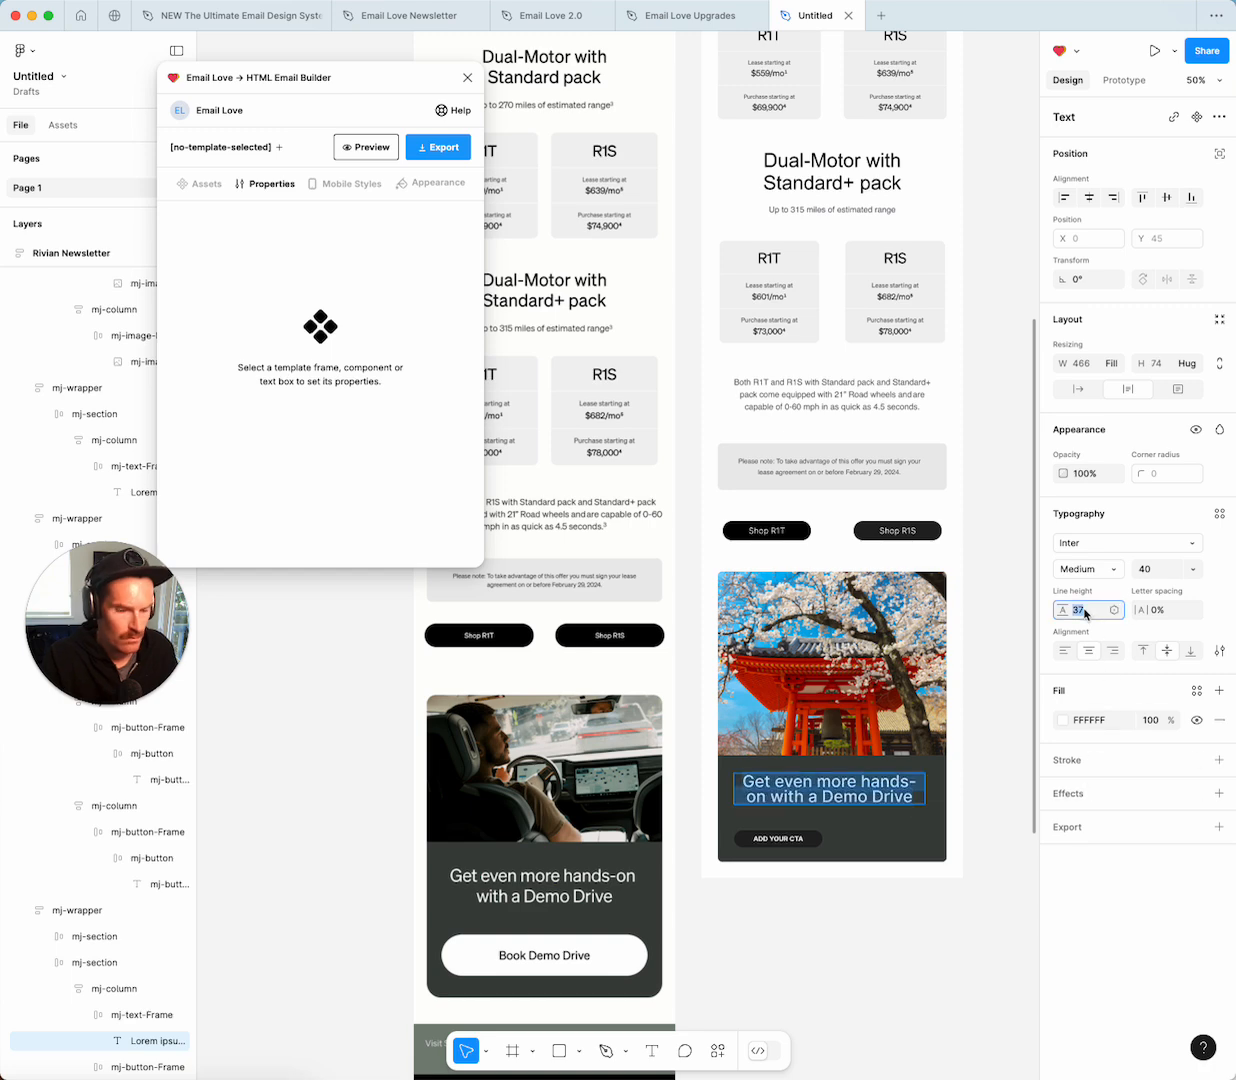
pyautogui.write('40')
pyautogui.press('Return')
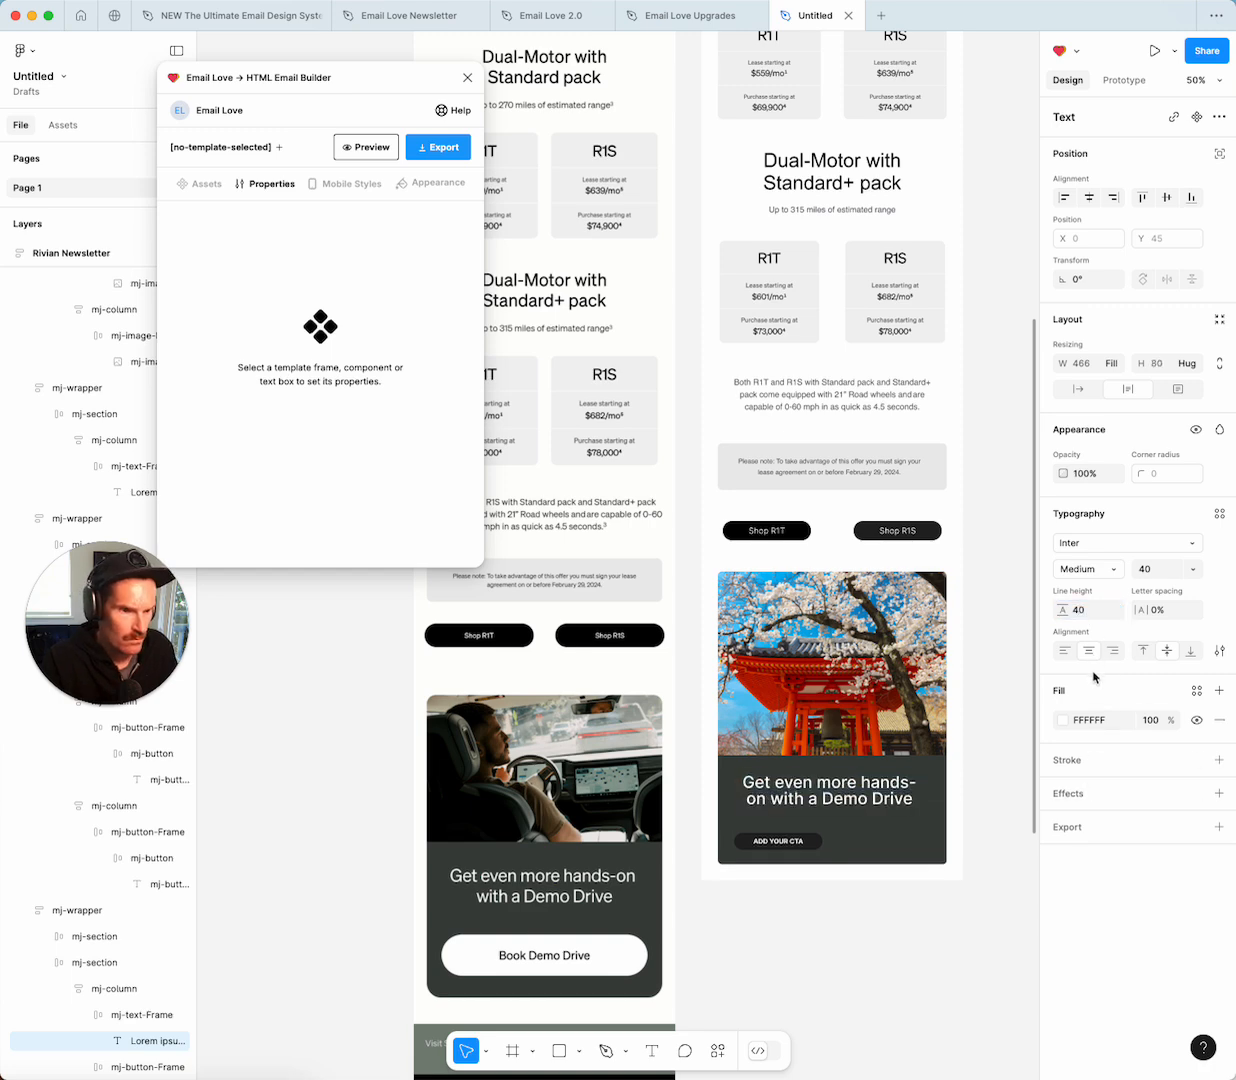
pyautogui.click(1086, 614)
pyautogui.write('45')
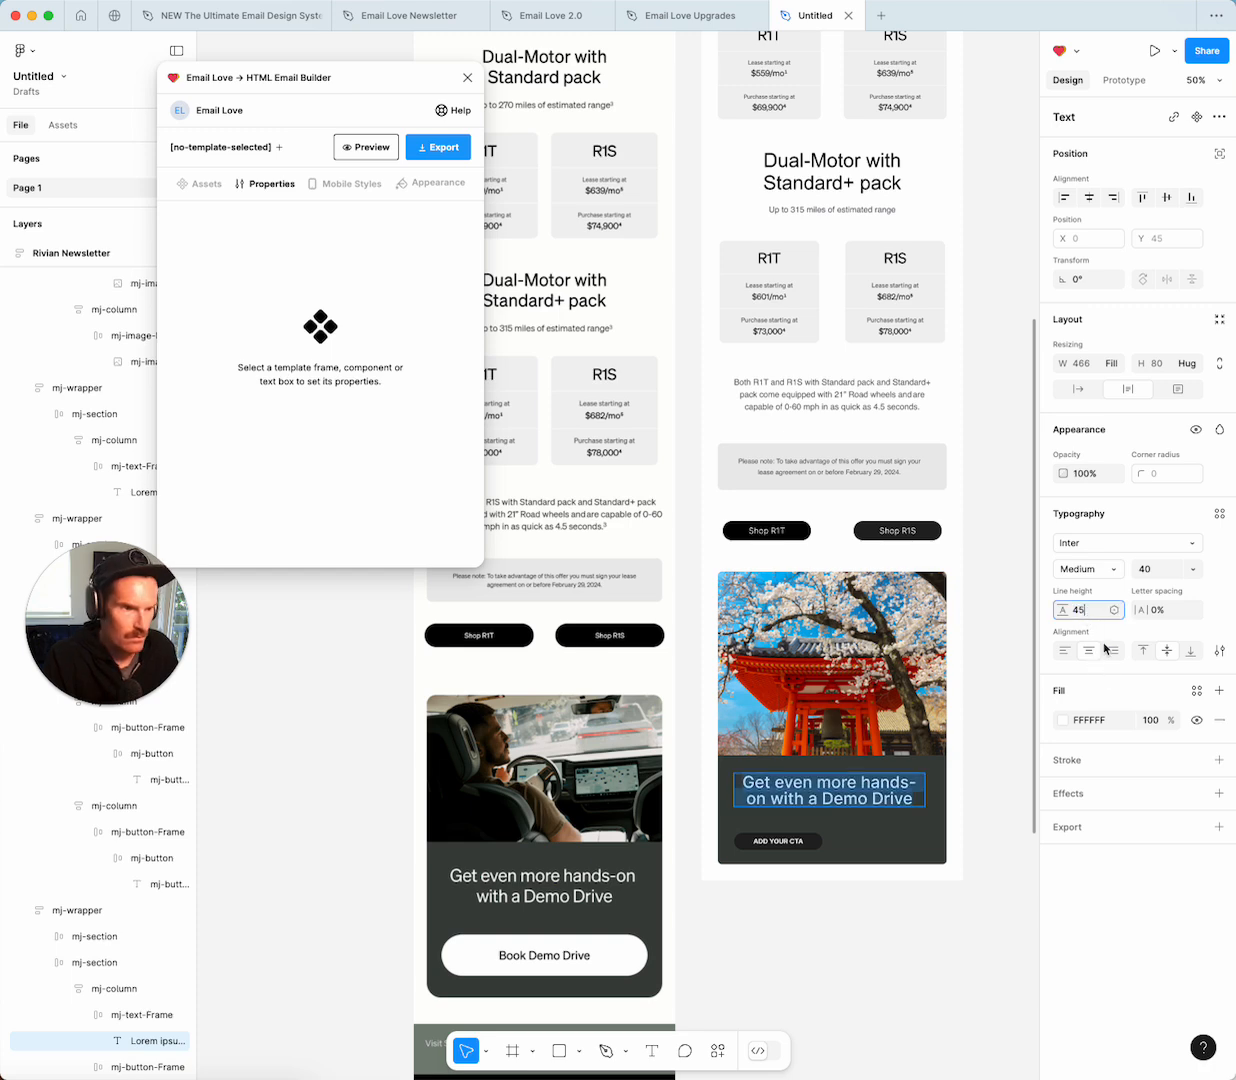
pyautogui.press('Return')
# Centre the ADD YOUR CTA button horizontally within its frame.
pyautogui.click(883, 957)
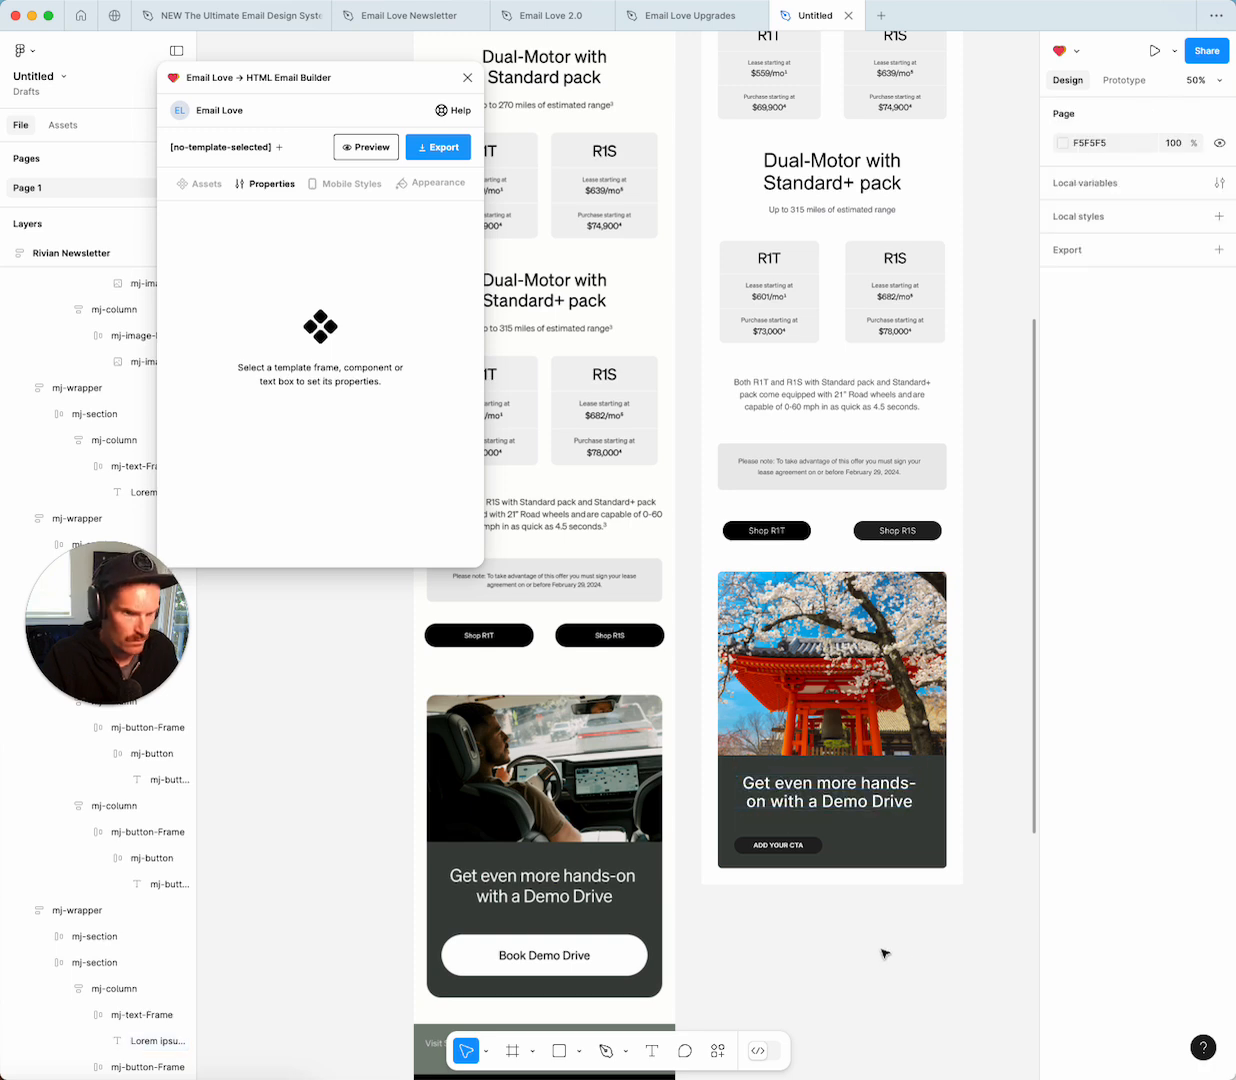
pyautogui.click(807, 843)
pyautogui.click(807, 843)
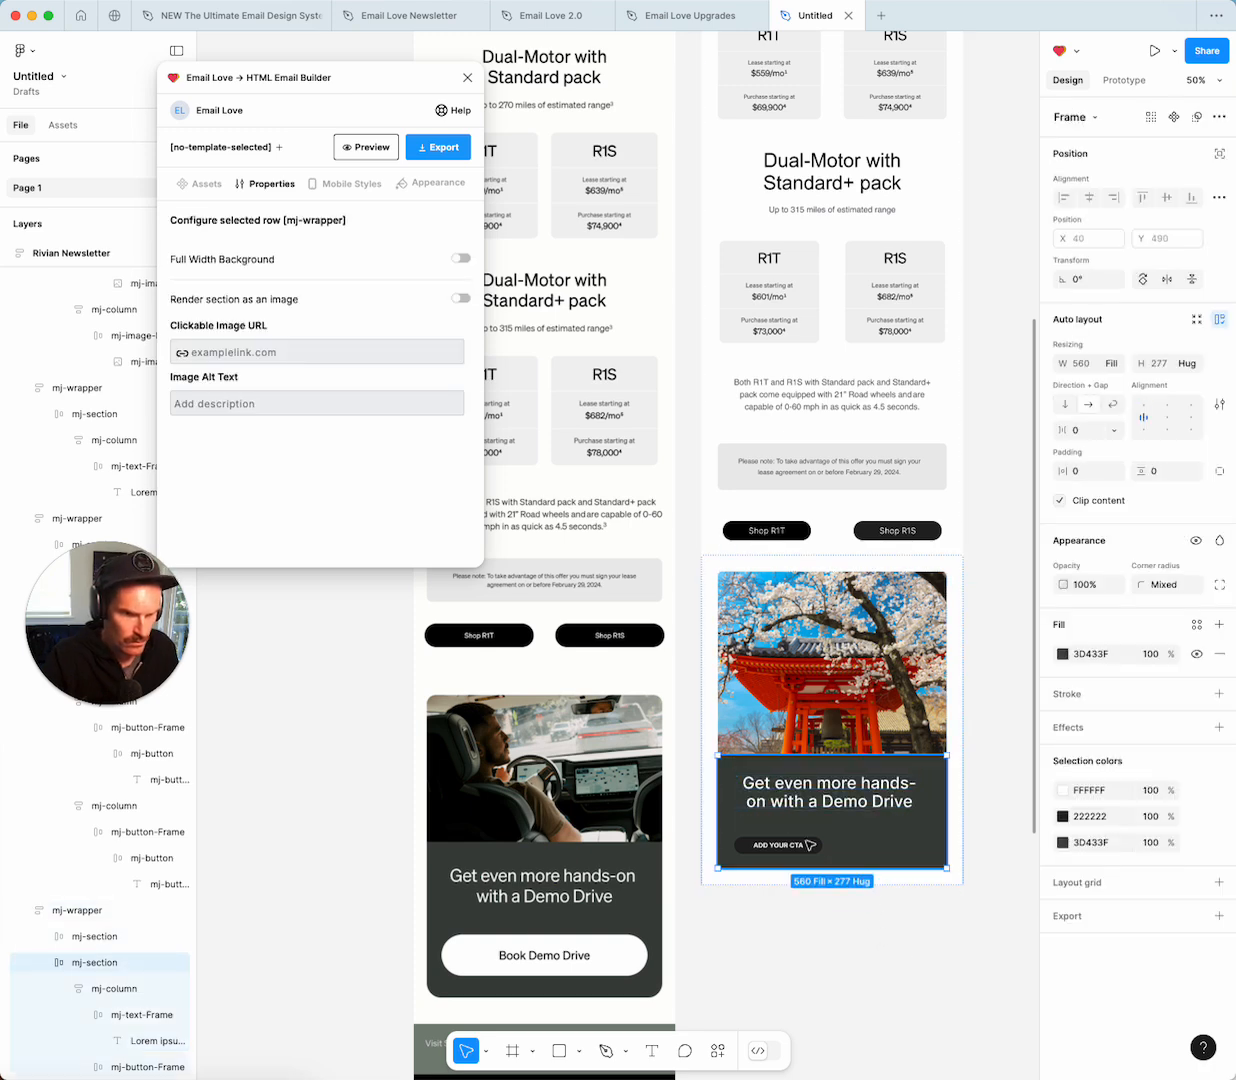
pyautogui.click(812, 845)
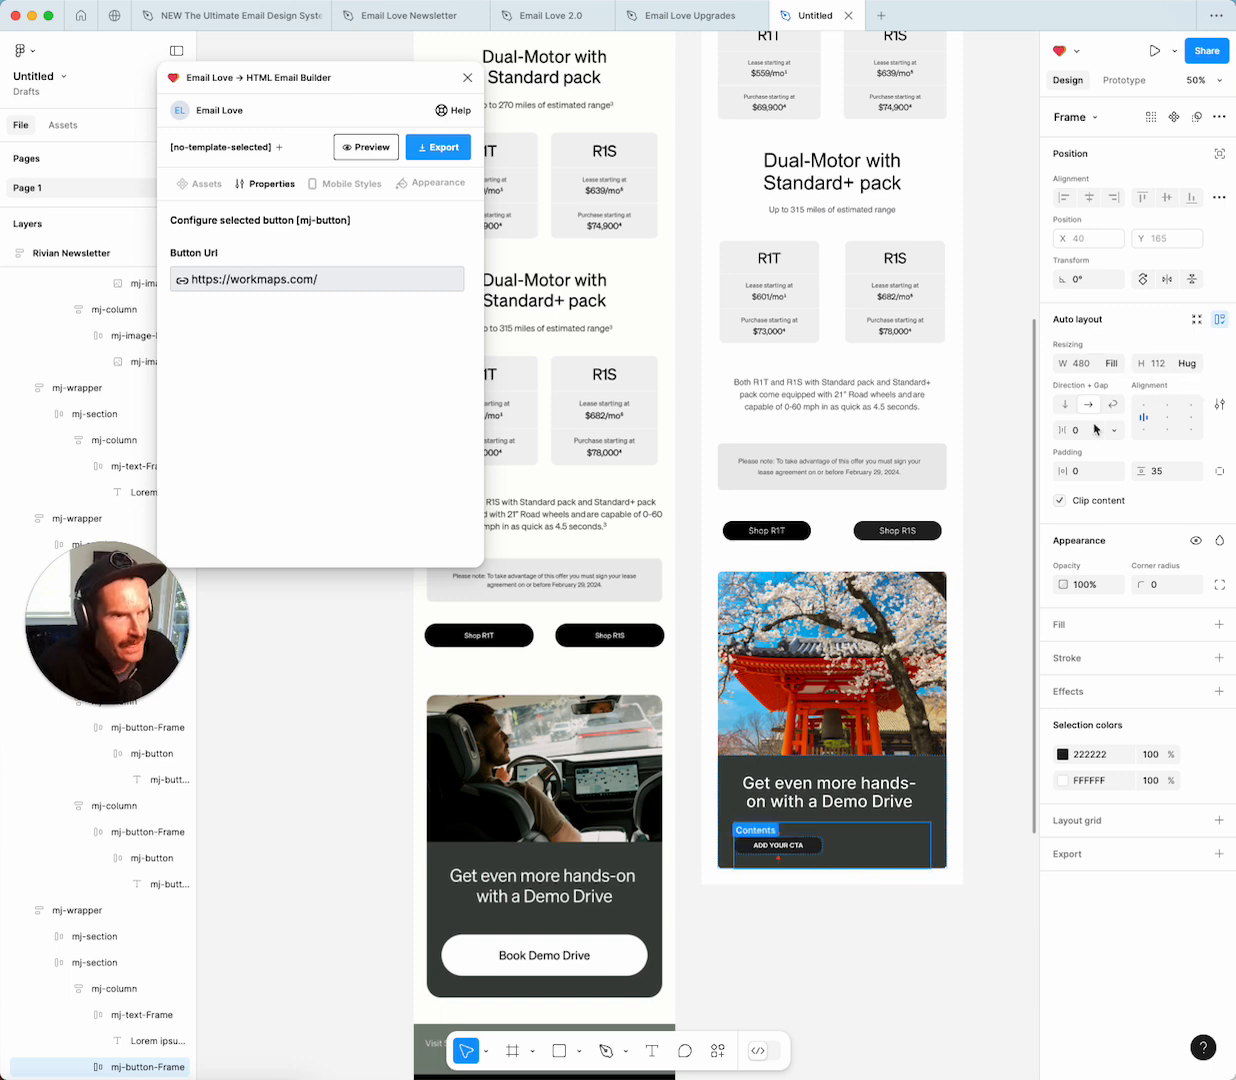
pyautogui.click(1167, 417)
# Give the CTA button a white fill.
pyautogui.click(866, 848)
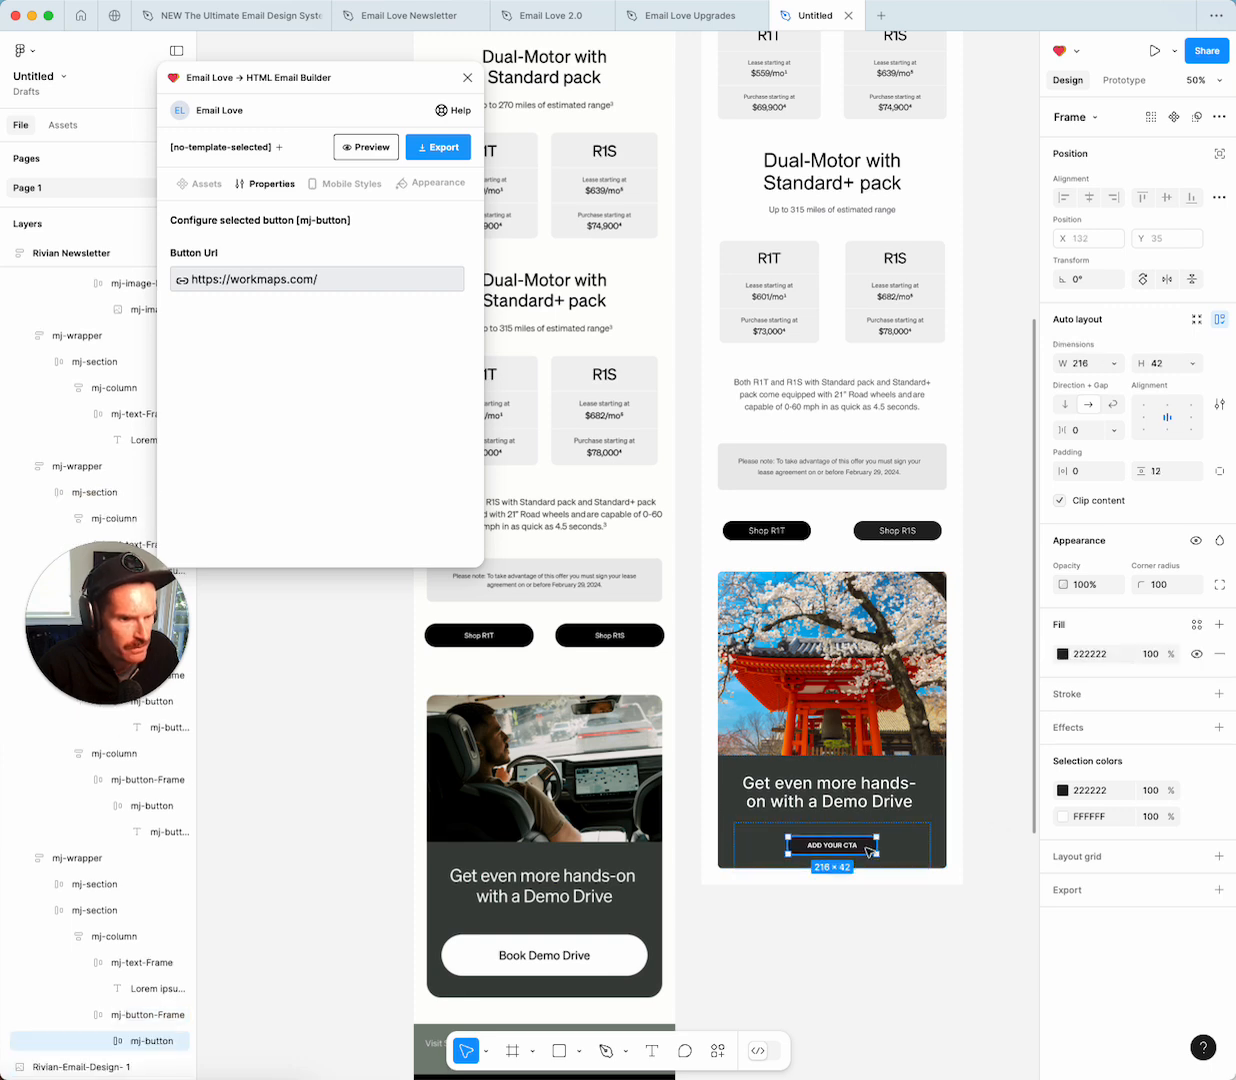
pyautogui.click(1063, 653)
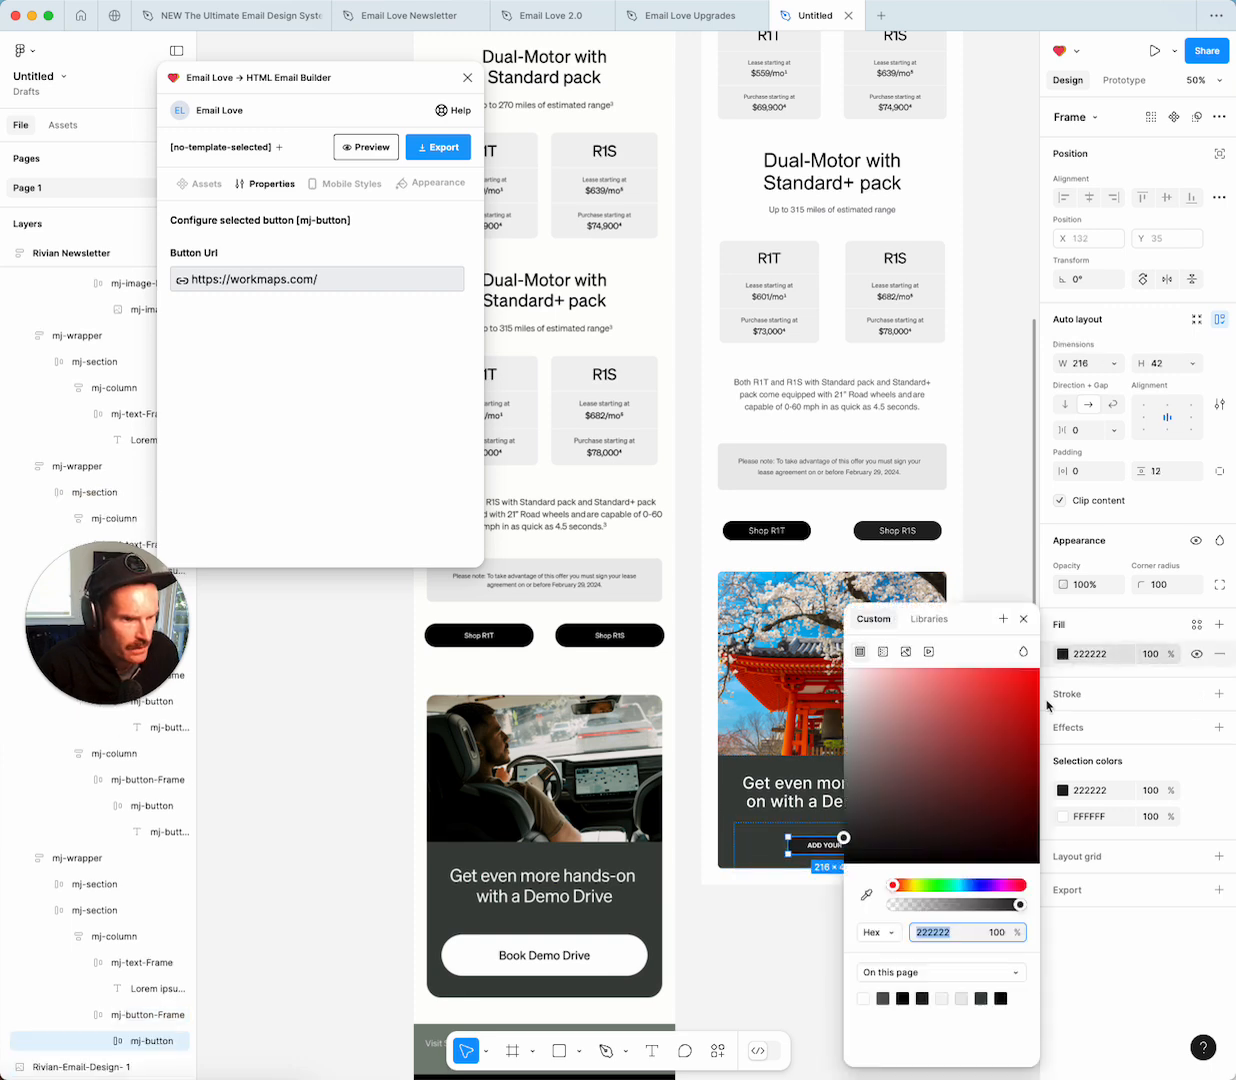
pyautogui.click(863, 998)
pyautogui.click(1024, 620)
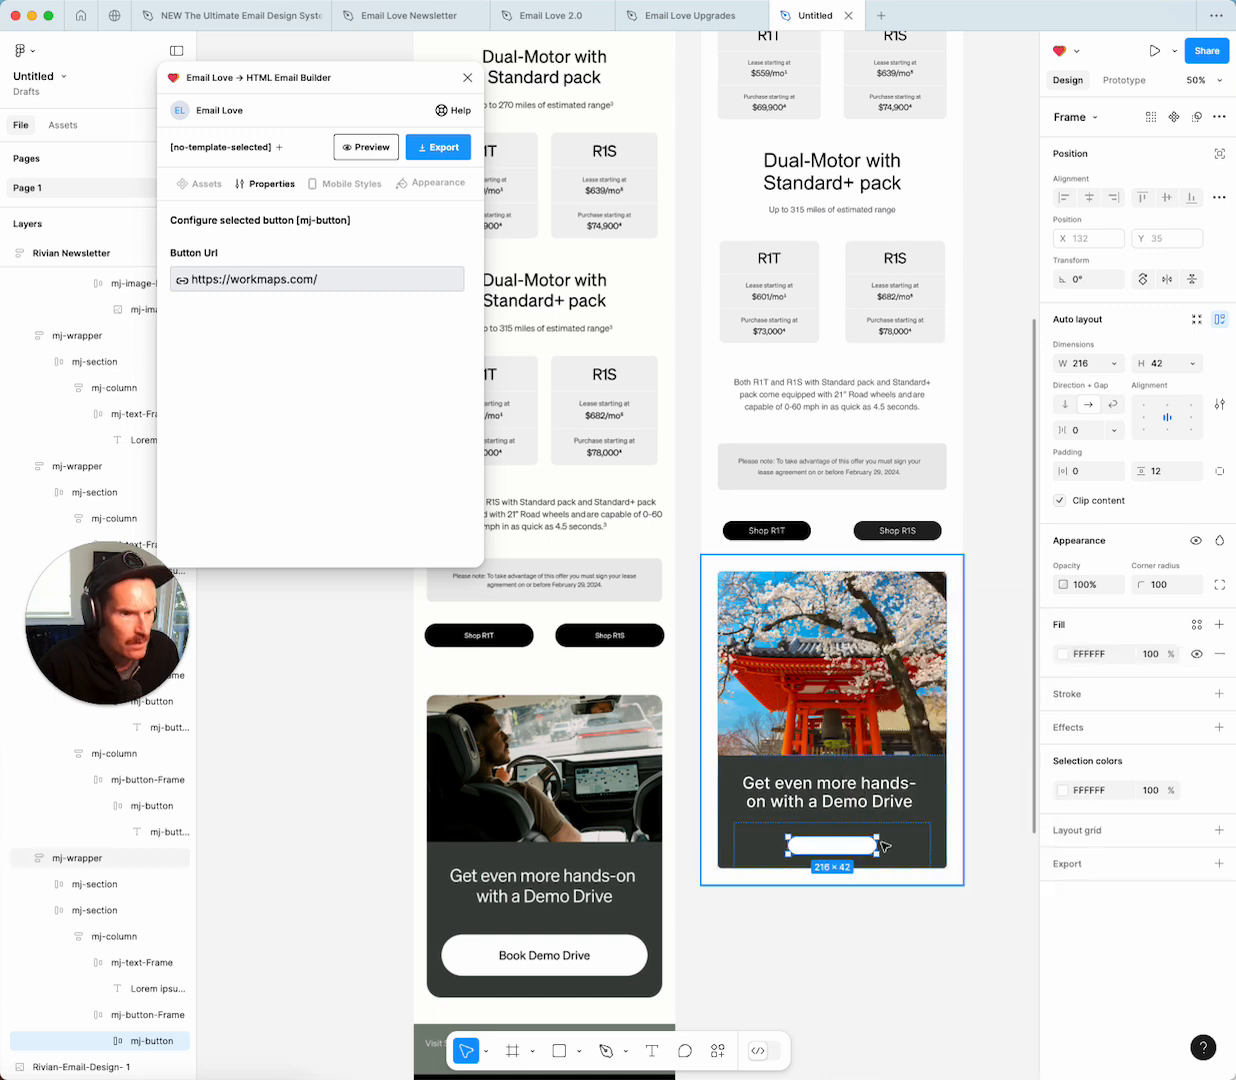
# Relabel the button 'Book a Demo Drive' in black text.
pyautogui.doubleClick(836, 848)
pyautogui.doubleClick(836, 848)
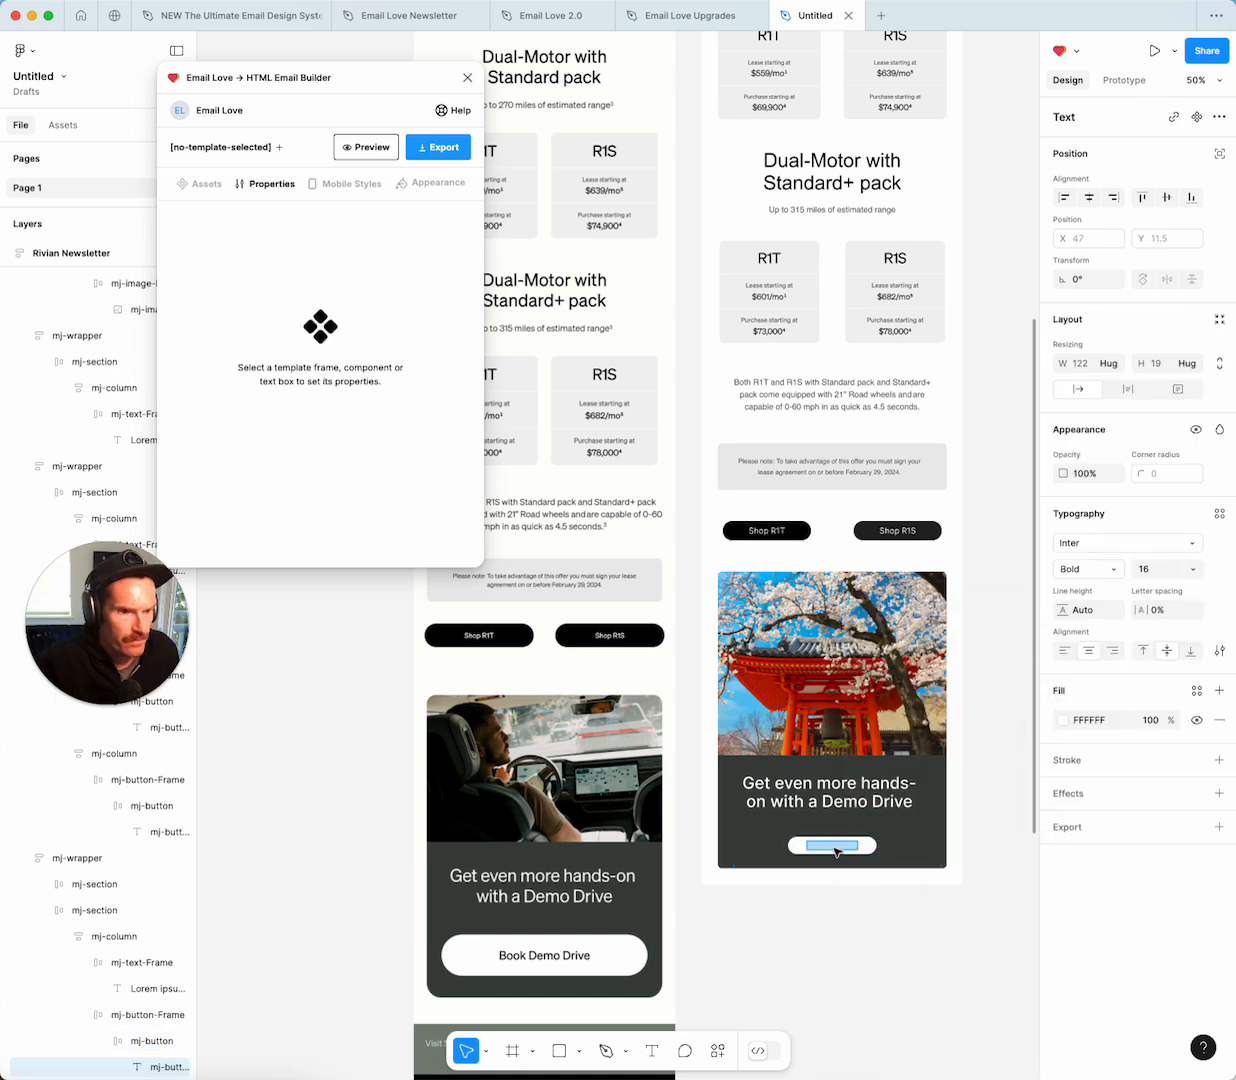
pyautogui.click(1062, 721)
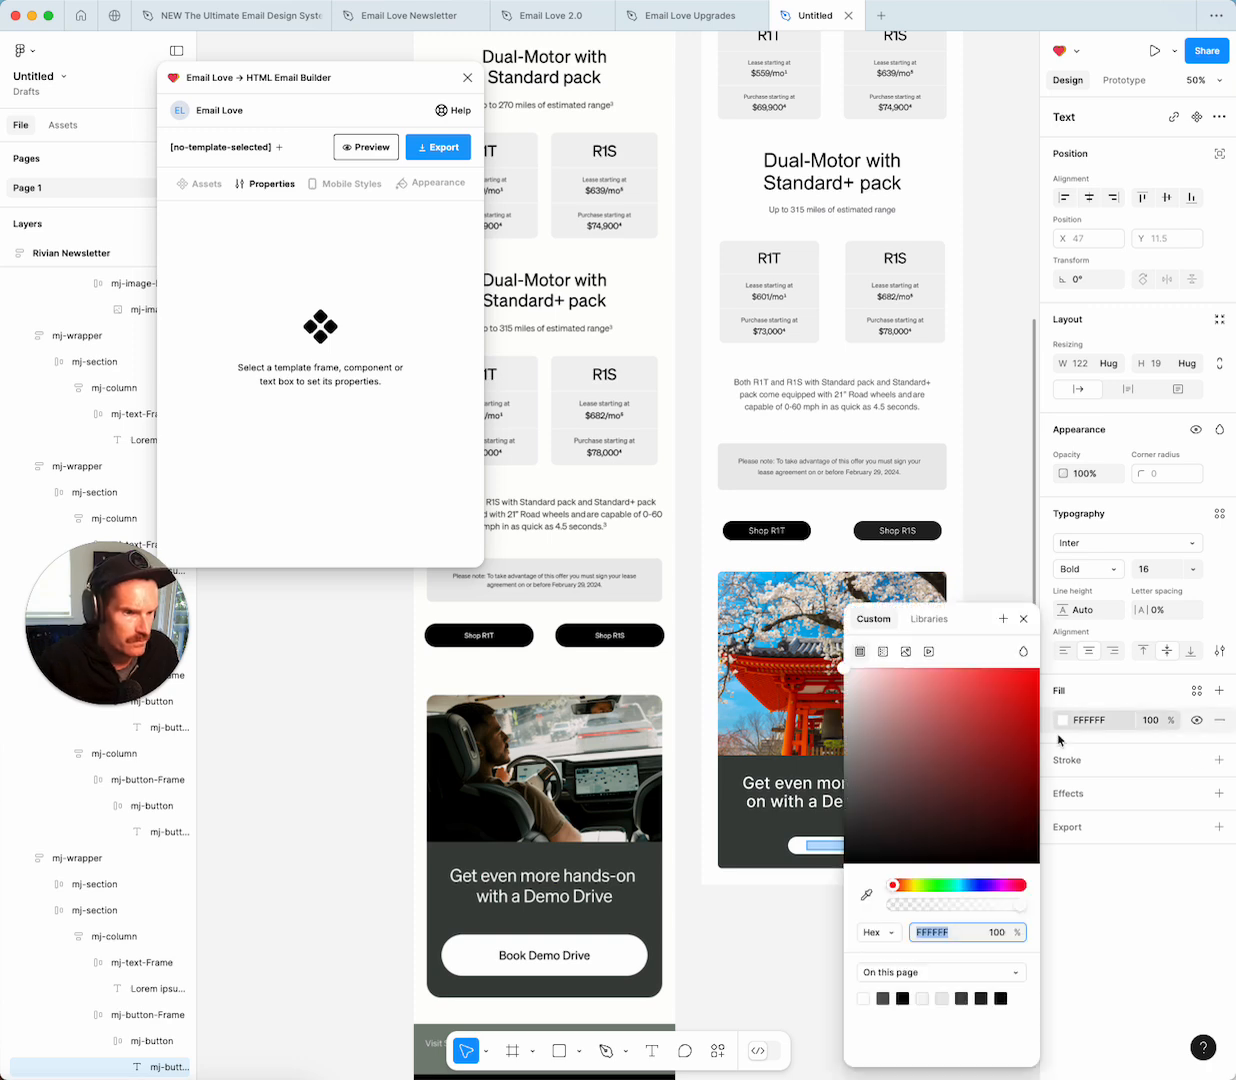
pyautogui.click(902, 998)
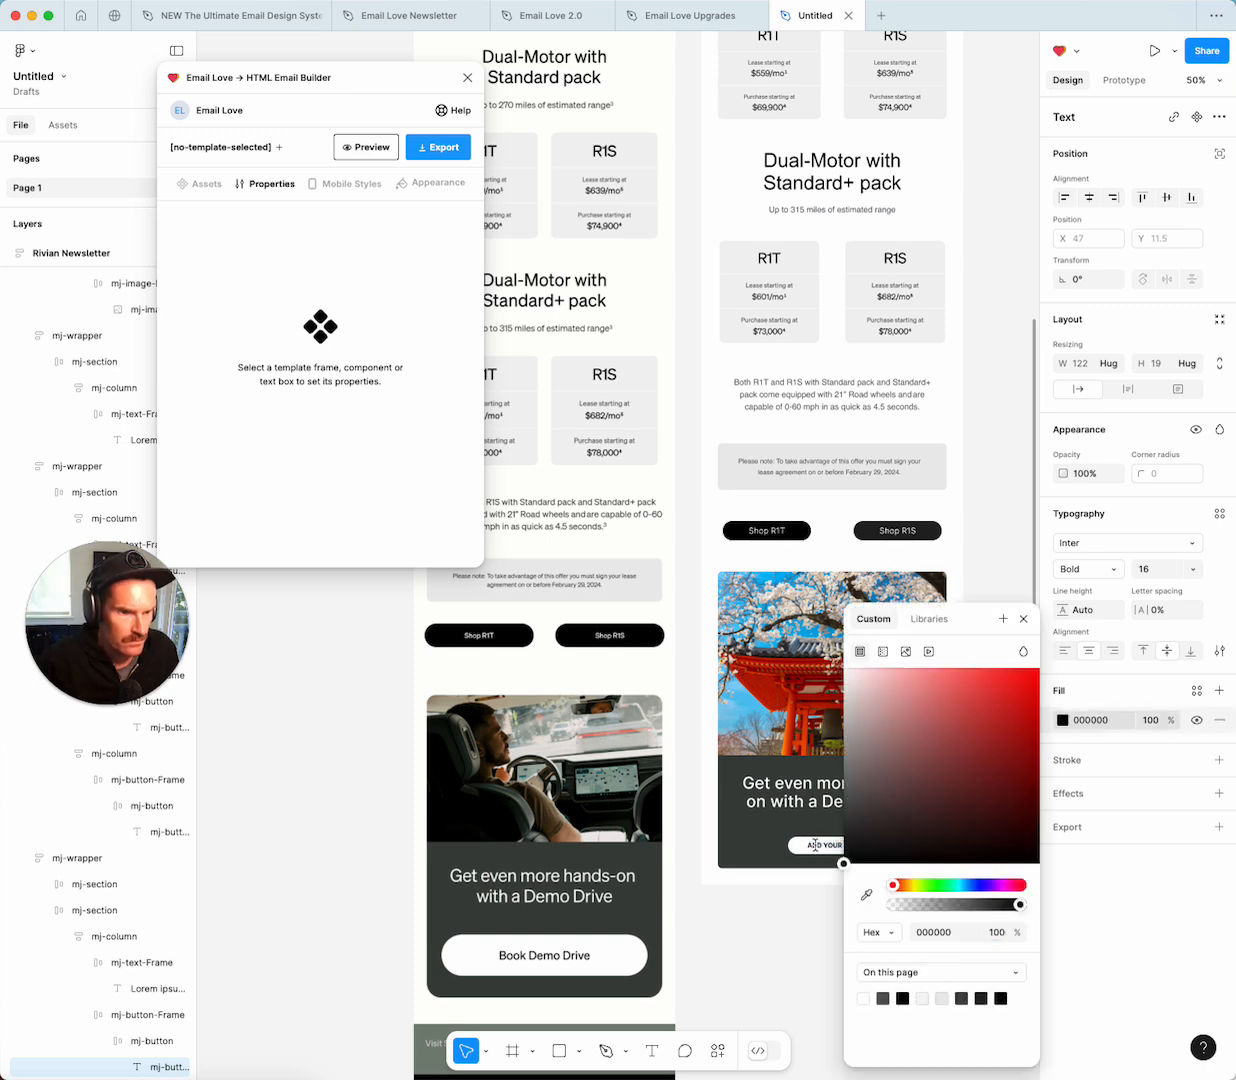
pyautogui.click(1023, 619)
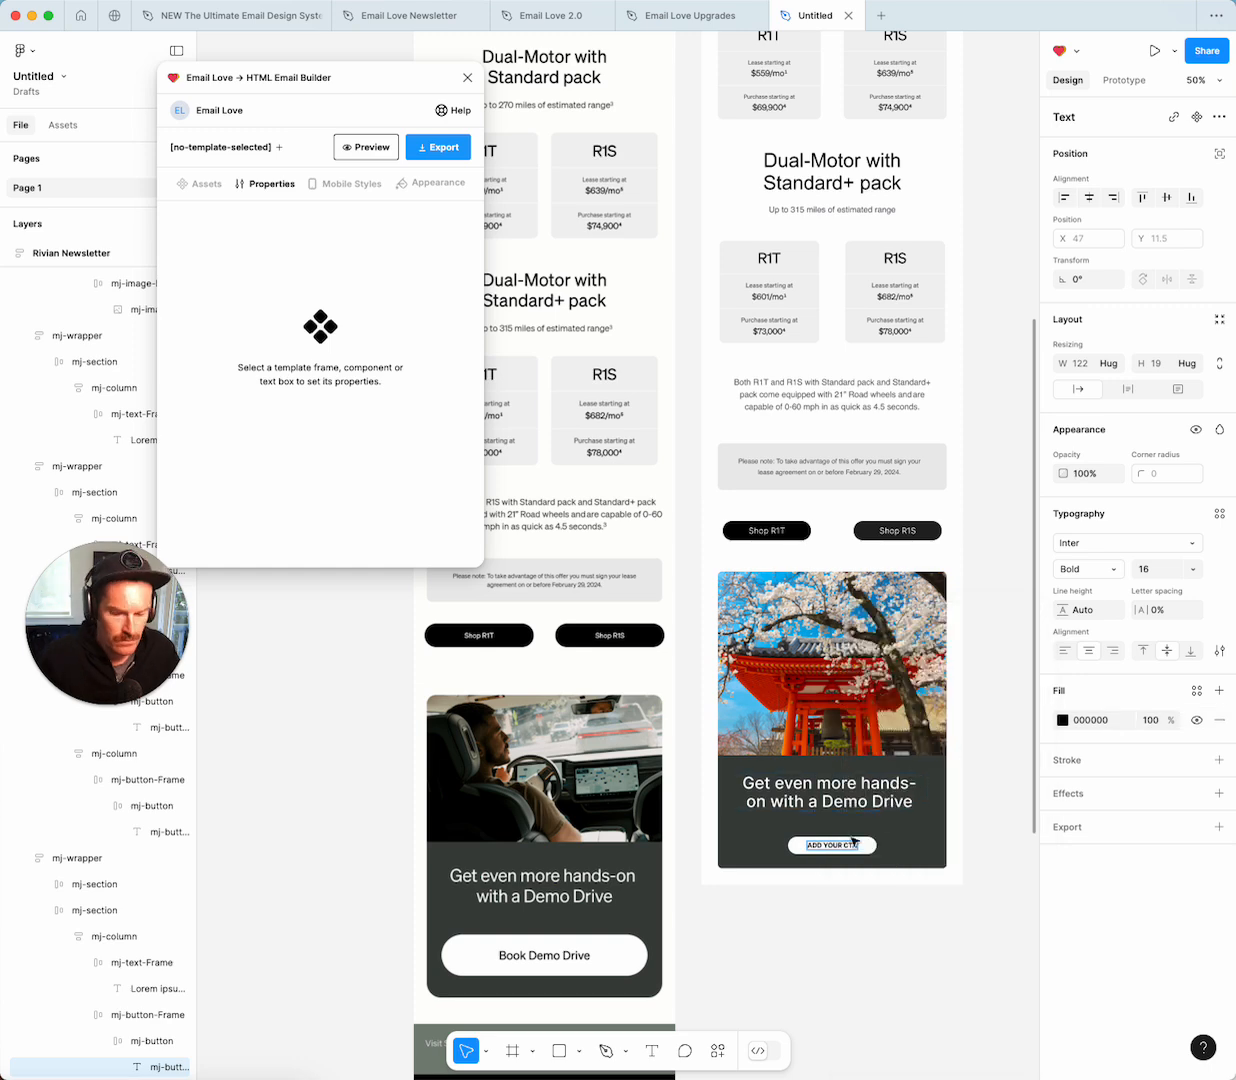
pyautogui.write('Book a Demo Drive')
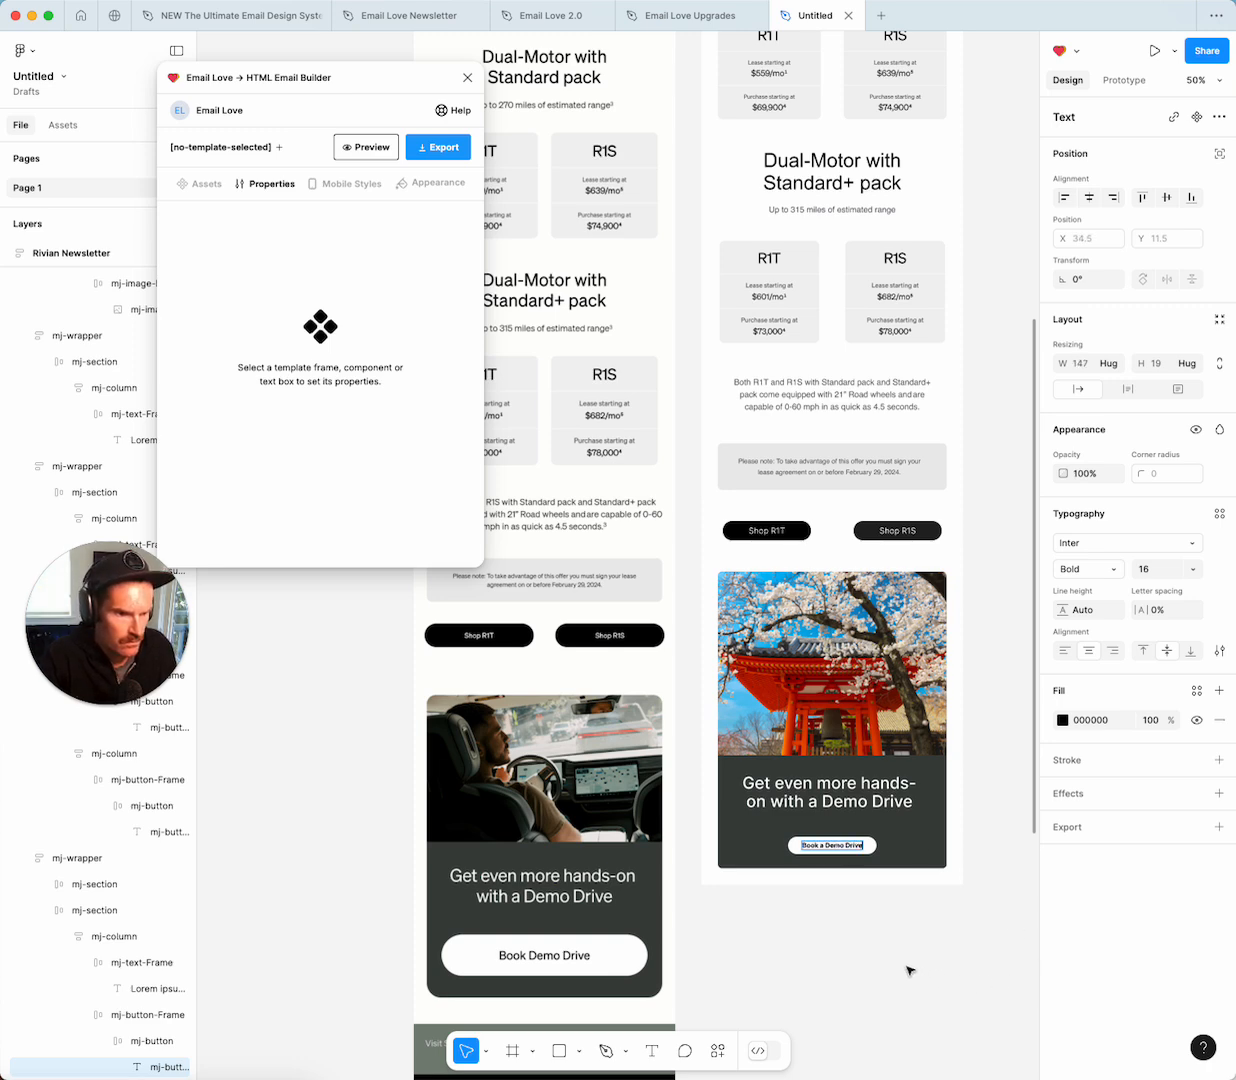
pyautogui.click(910, 970)
pyautogui.click(873, 848)
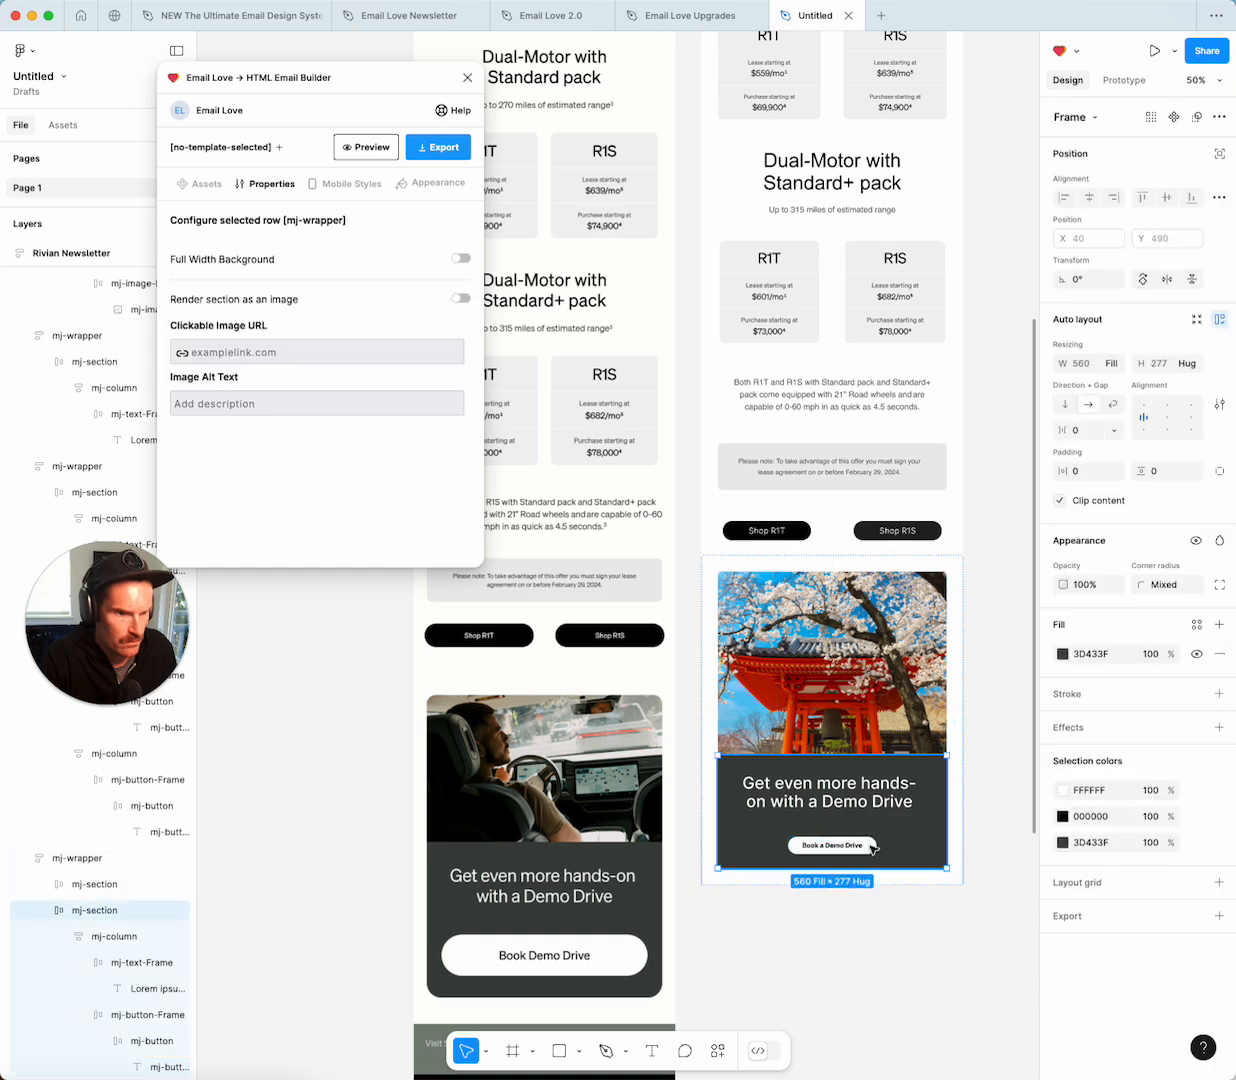
pyautogui.click(873, 848)
# Widen the button to 420 and set its label to size 24 Medium.
pyautogui.click(873, 848)
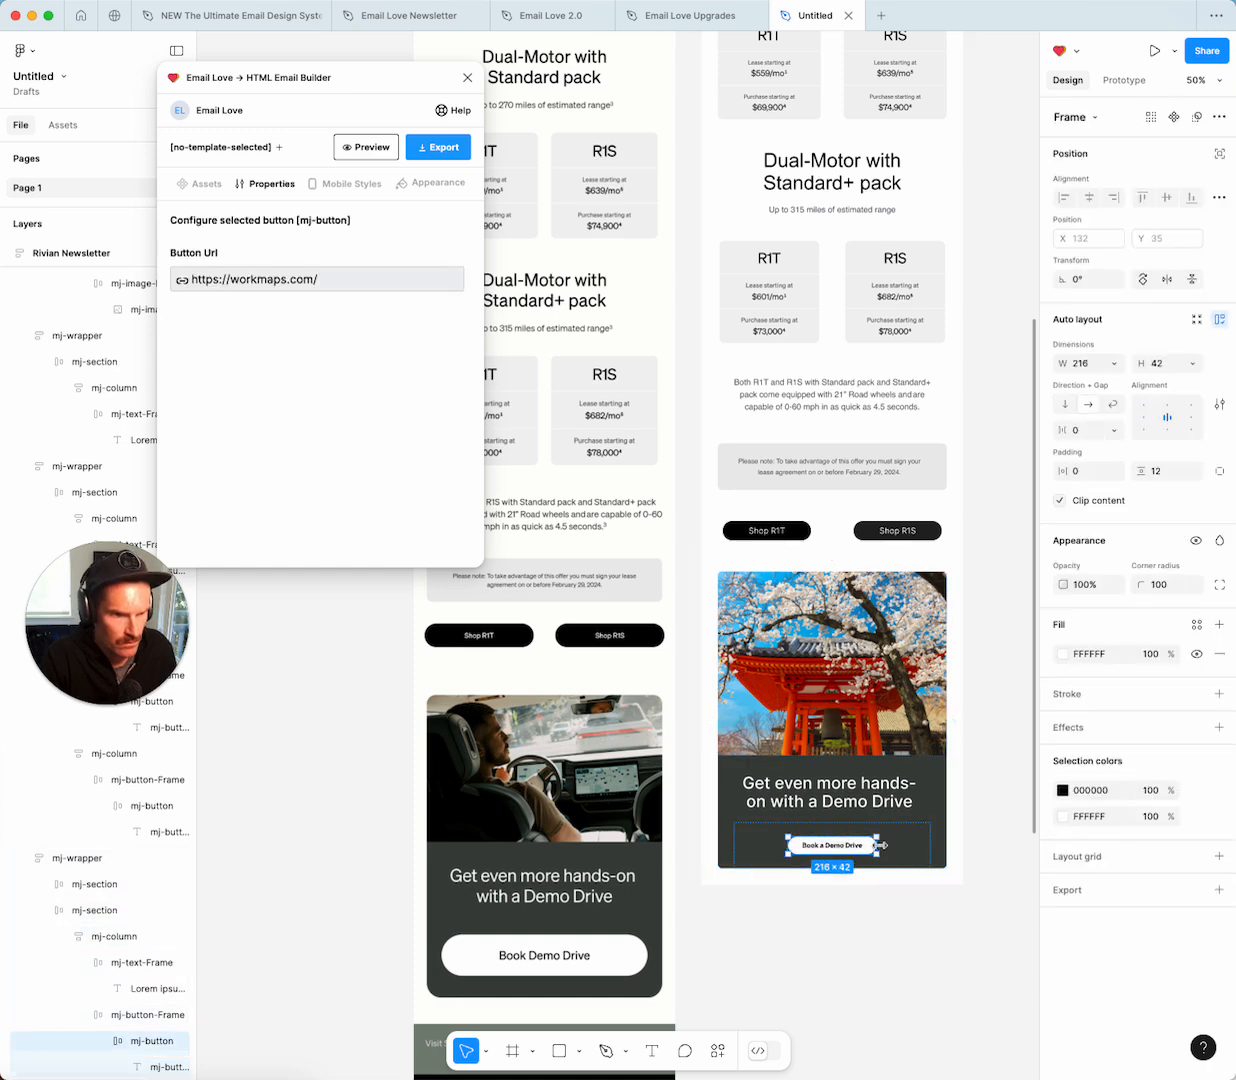
pyautogui.moveTo(891, 845); pyautogui.dragTo(892, 830)
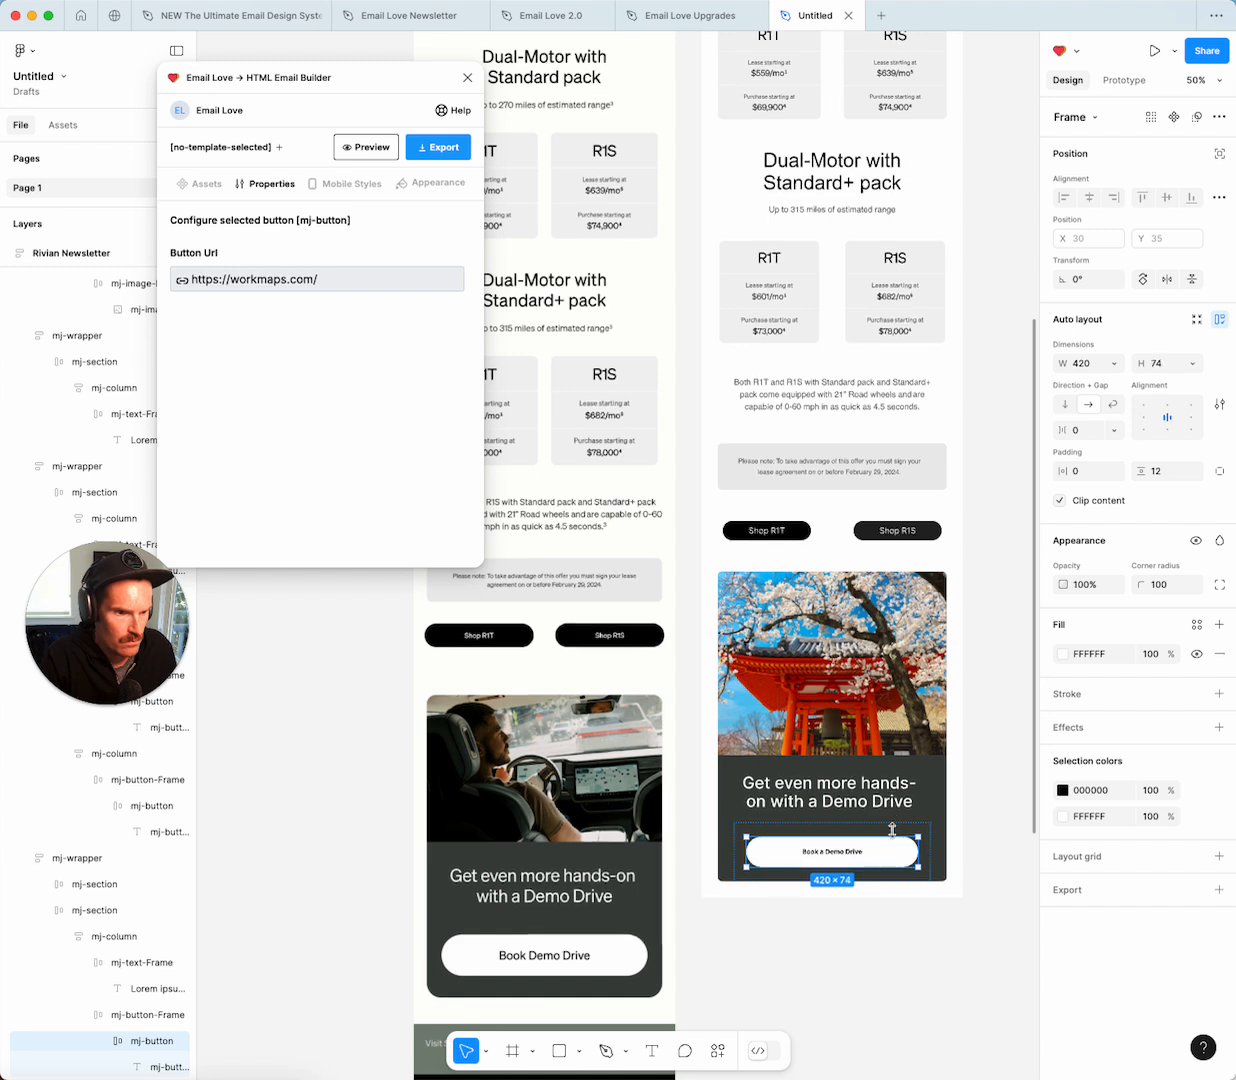
pyautogui.click(838, 853)
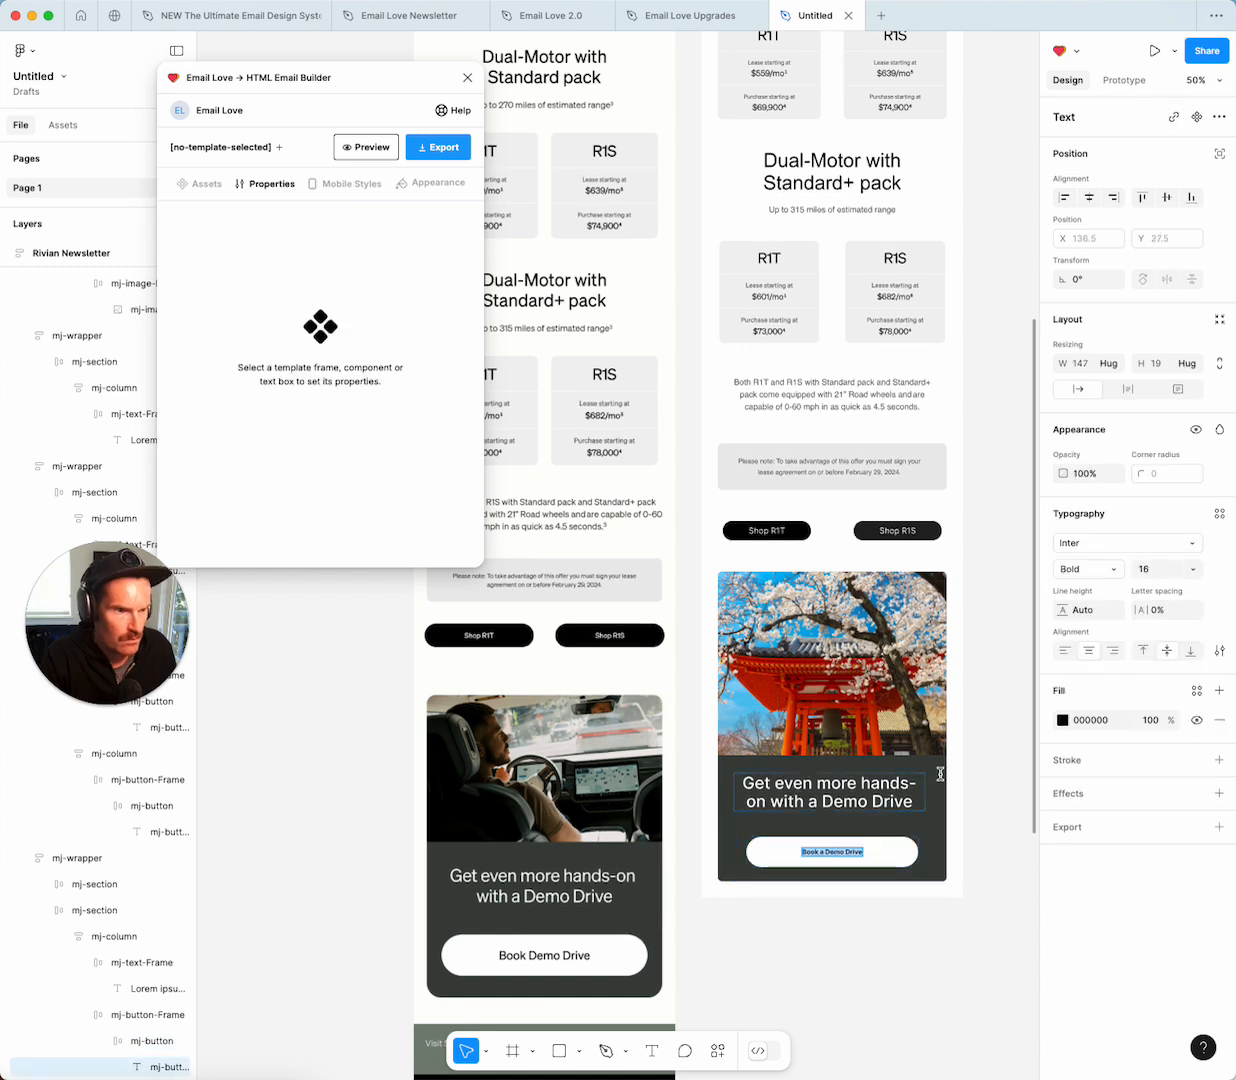
pyautogui.click(1155, 568)
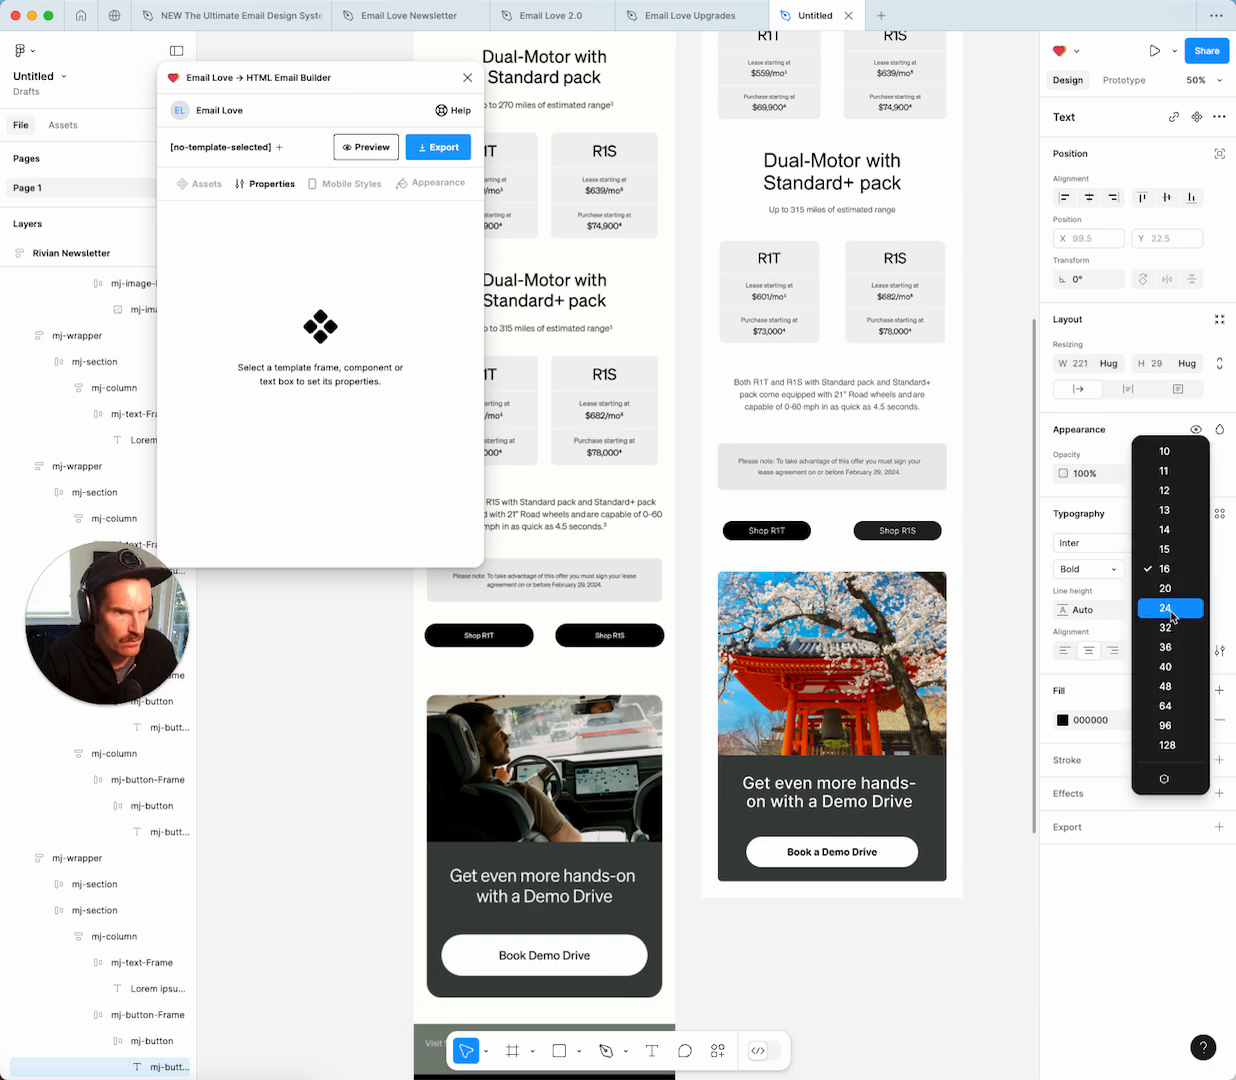
pyautogui.click(1172, 612)
pyautogui.click(1080, 566)
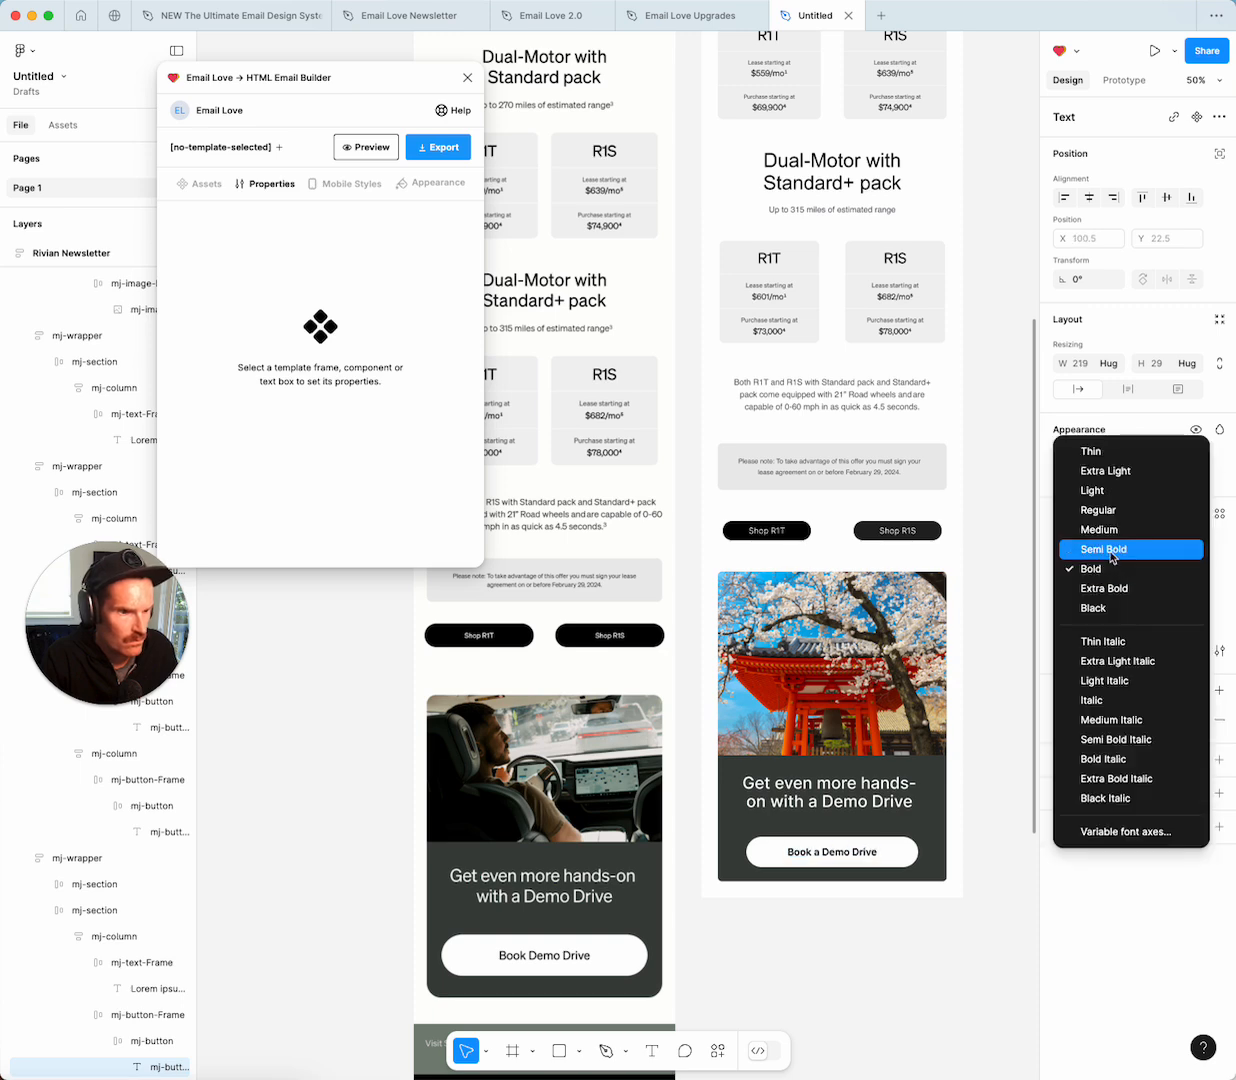
pyautogui.click(1112, 532)
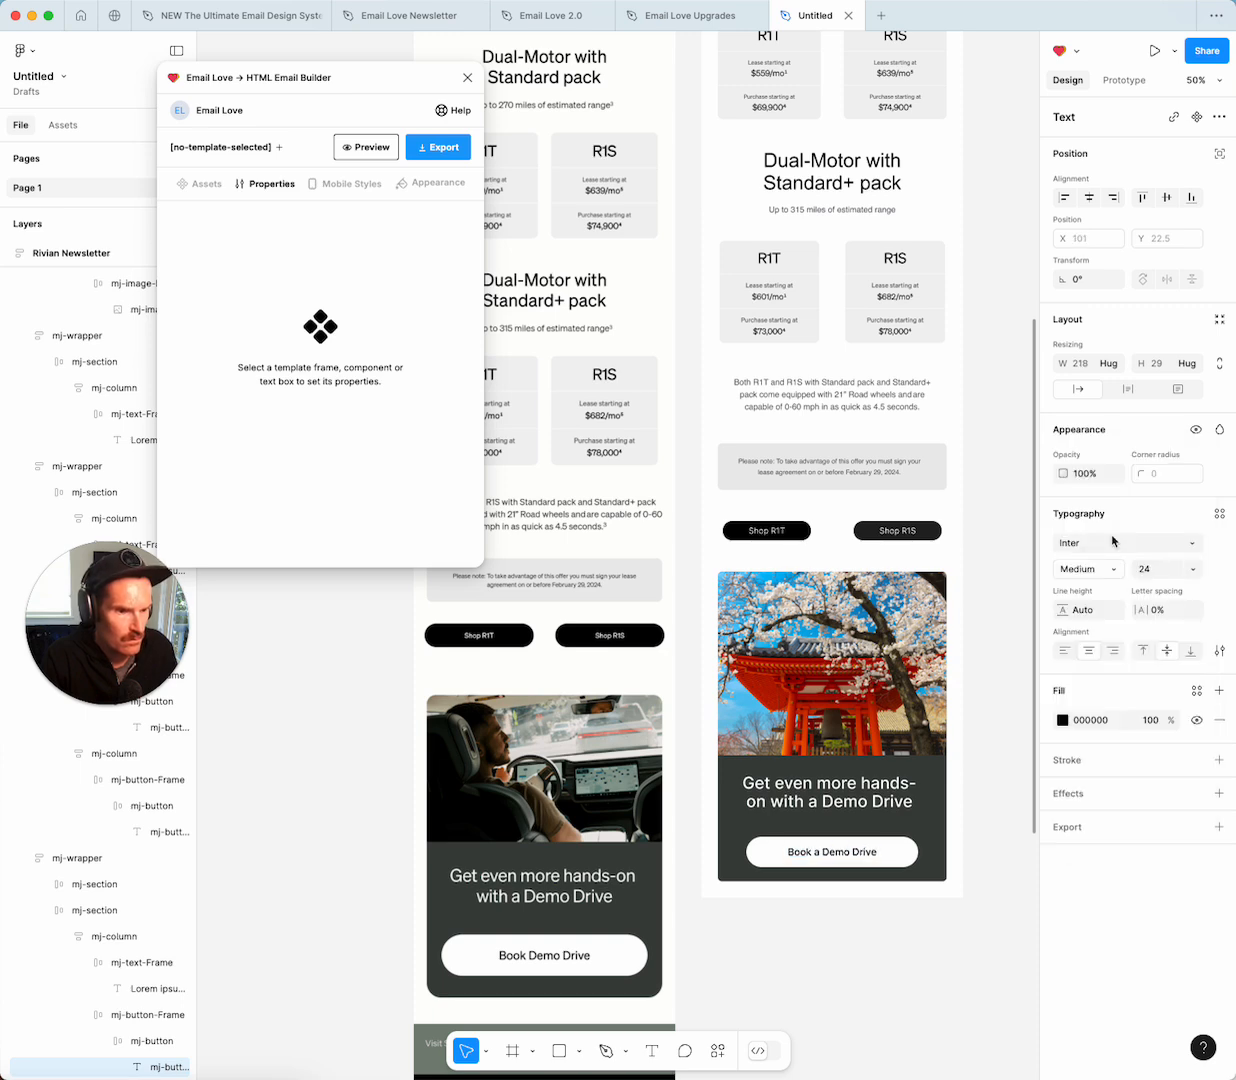
pyautogui.click(790, 903)
# Give the button frame independent padding of 15 top and 55 bottom.
pyautogui.click(855, 822)
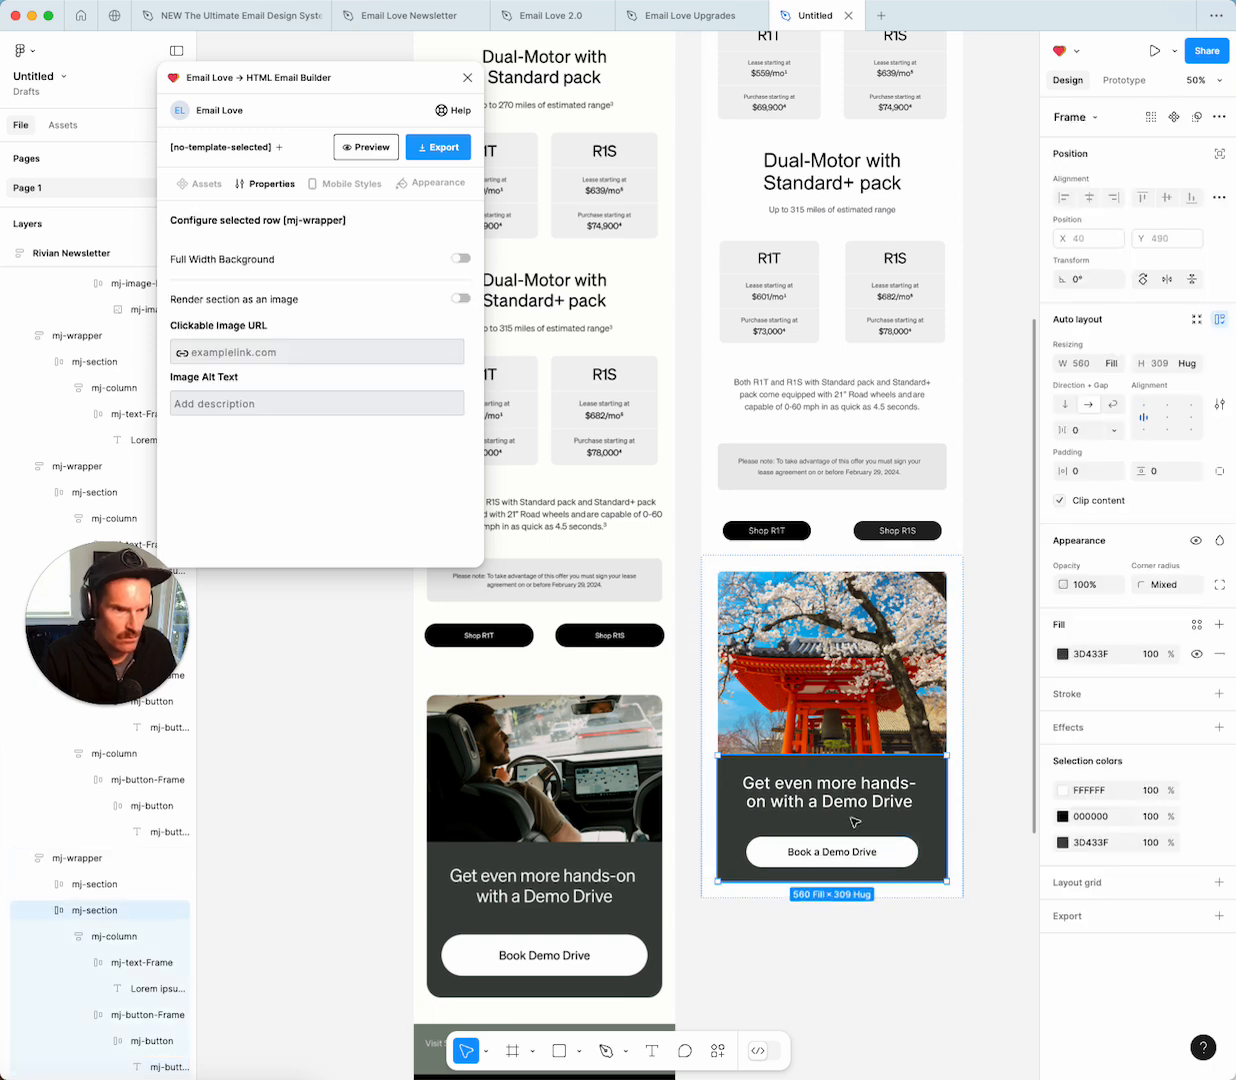
pyautogui.click(855, 822)
pyautogui.click(907, 833)
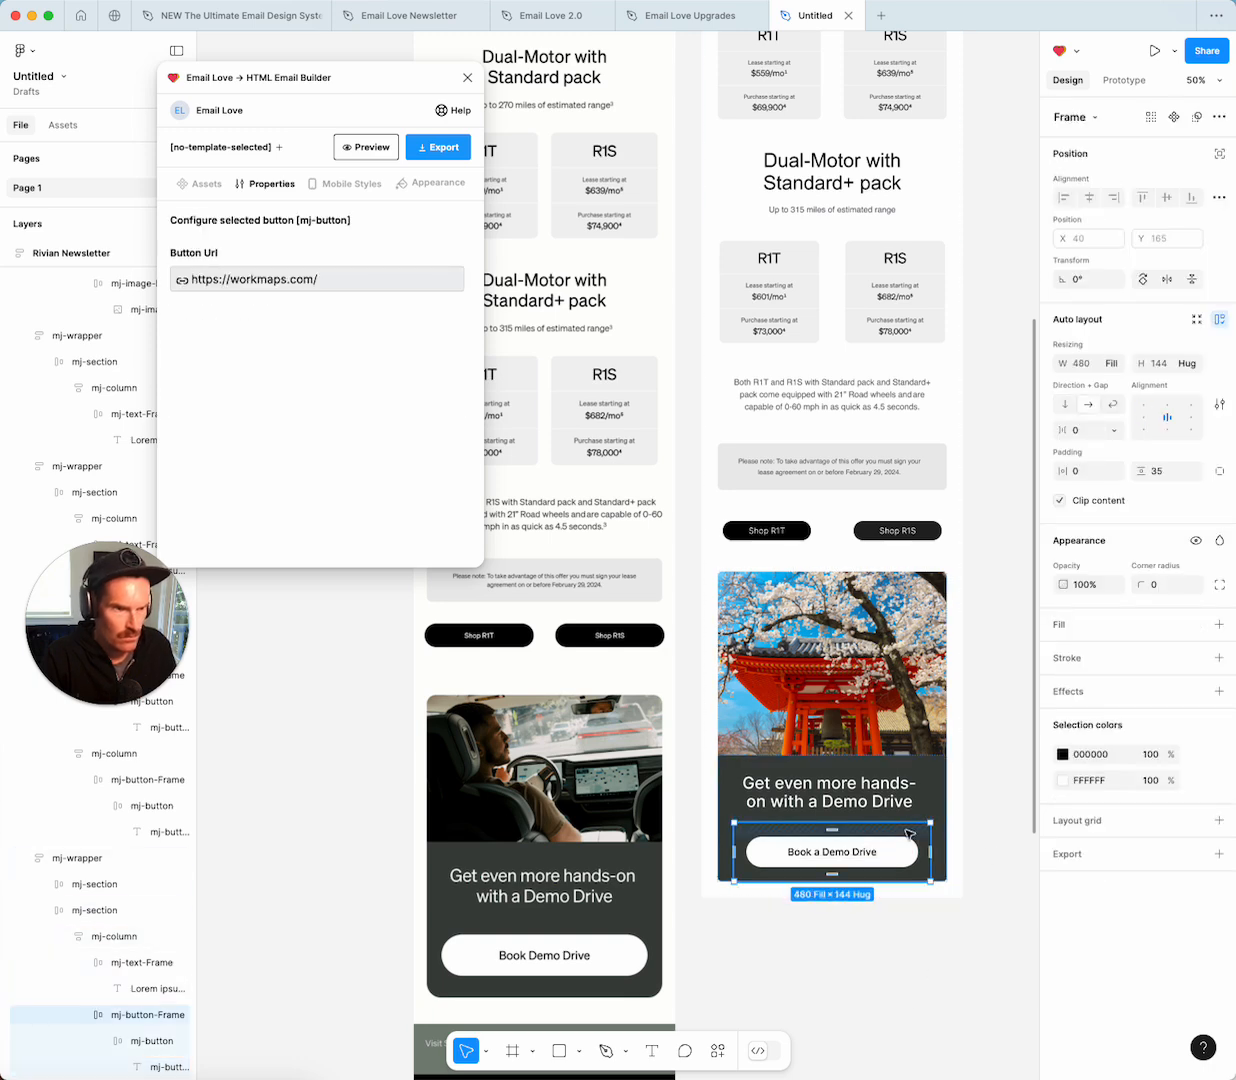
pyautogui.click(1219, 470)
pyautogui.click(1162, 476)
pyautogui.write('1')
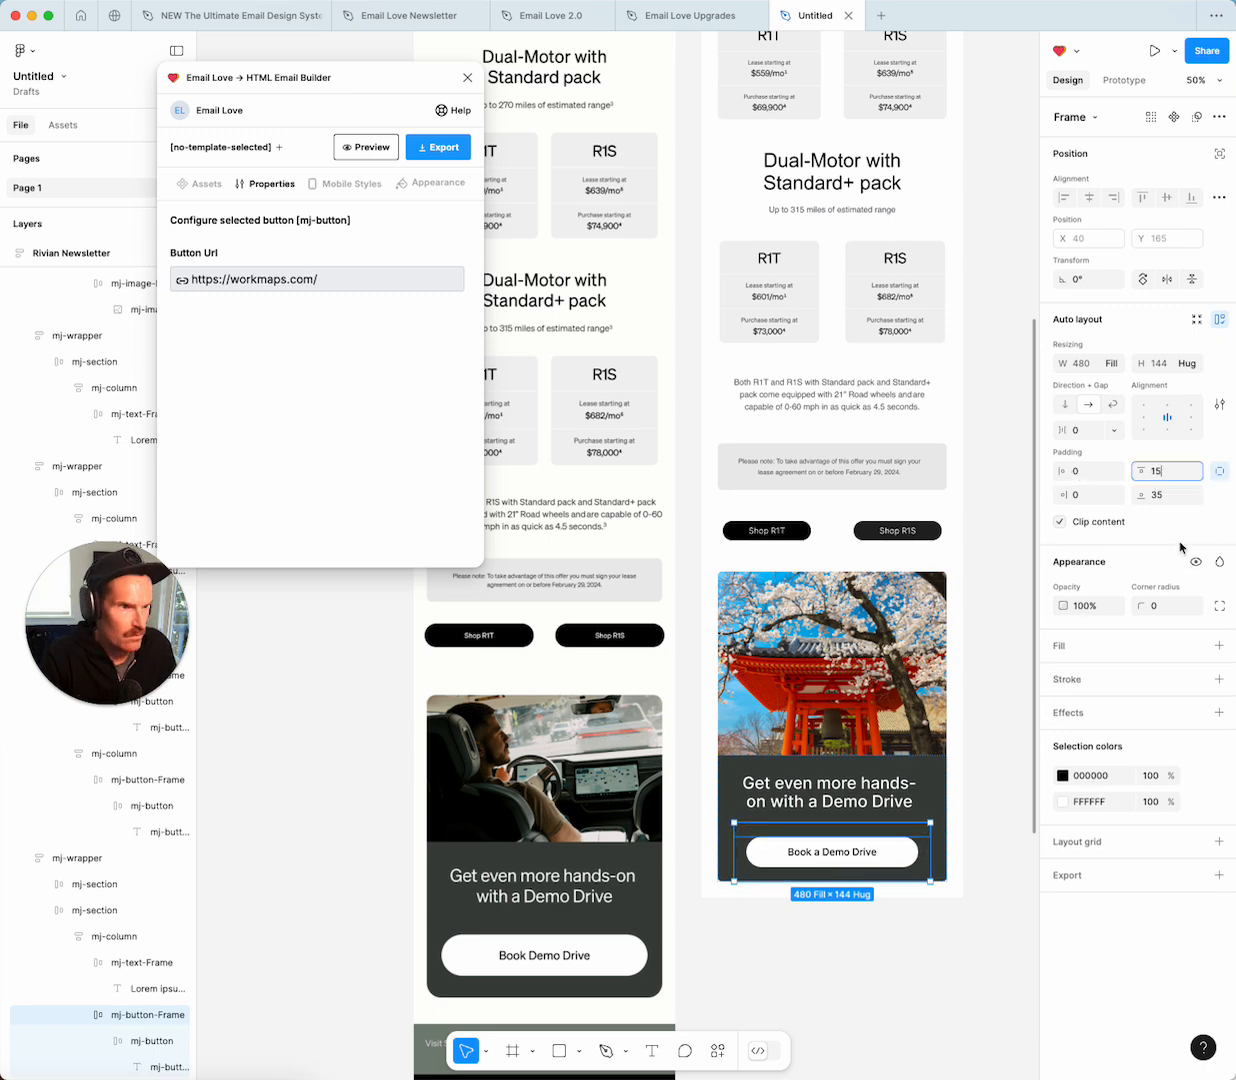
pyautogui.write('5')
pyautogui.press('Return')
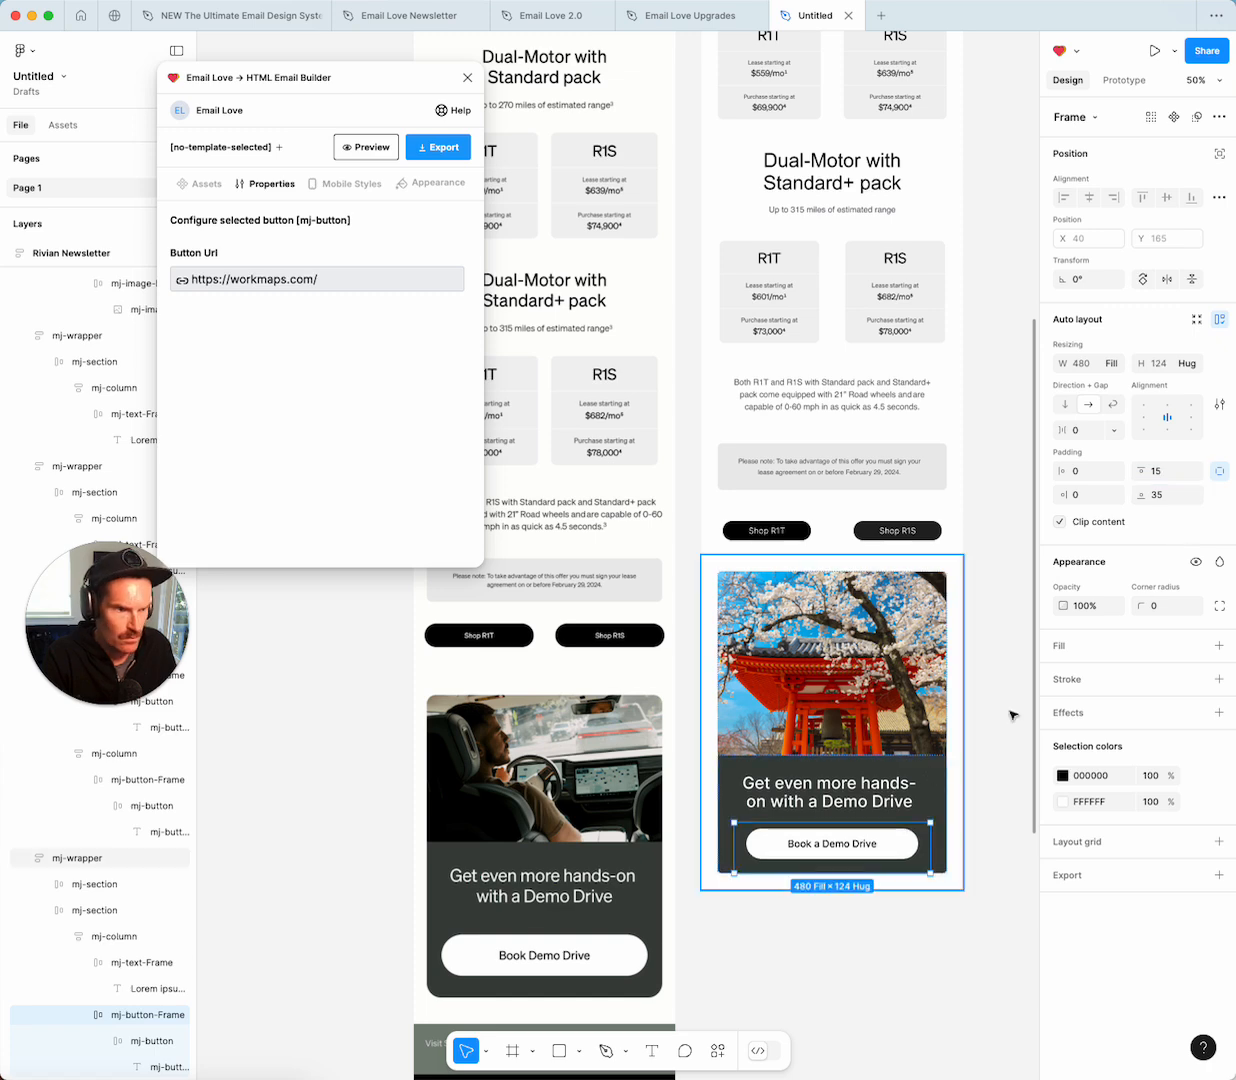
pyautogui.click(1173, 498)
pyautogui.write('55')
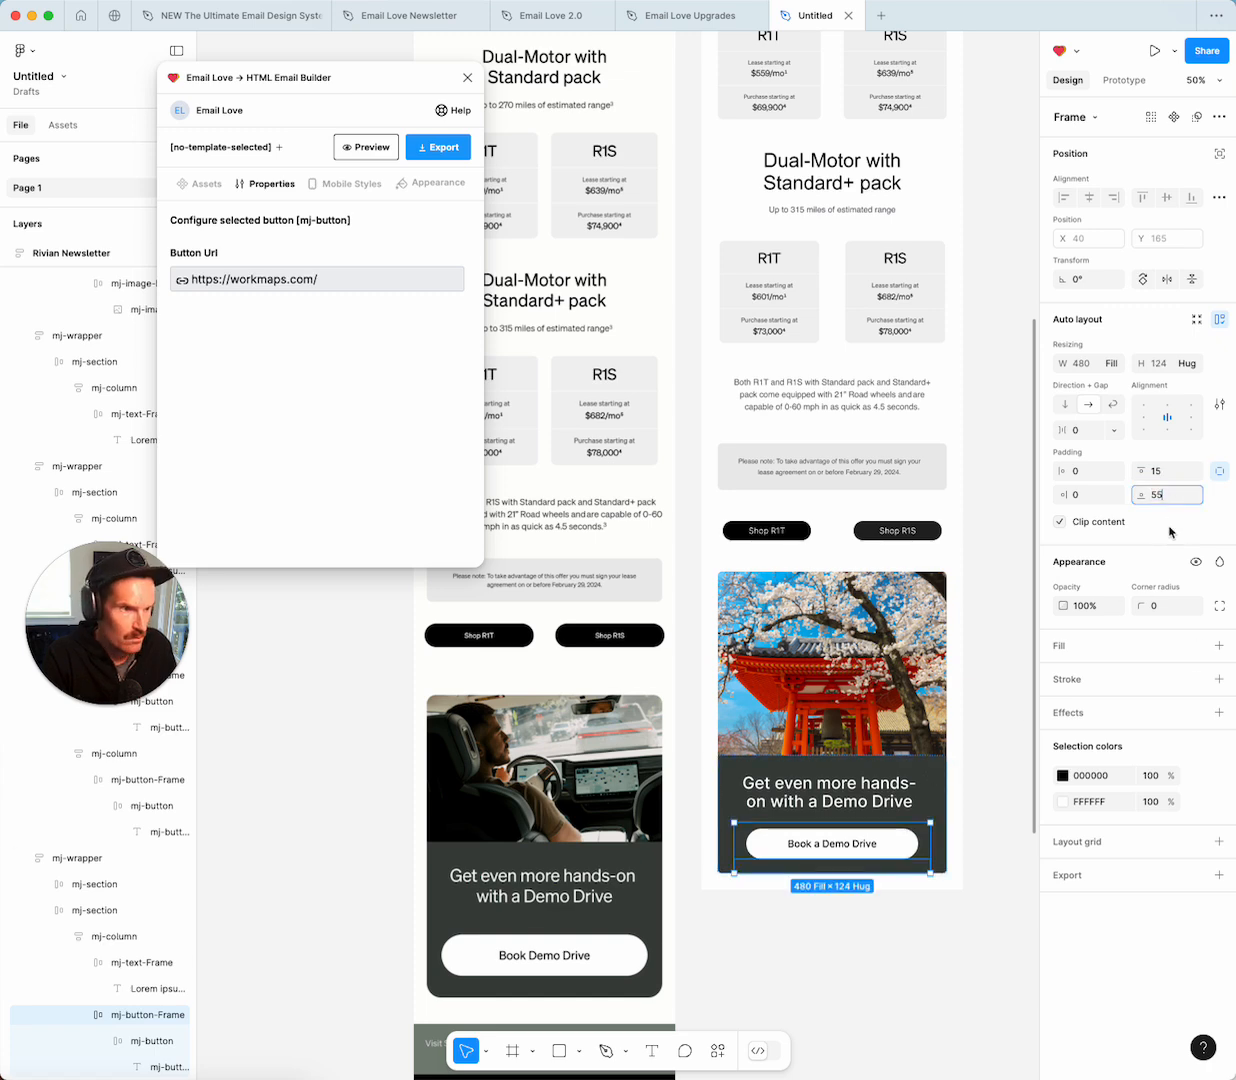
pyautogui.press('Return')
pyautogui.click(812, 948)
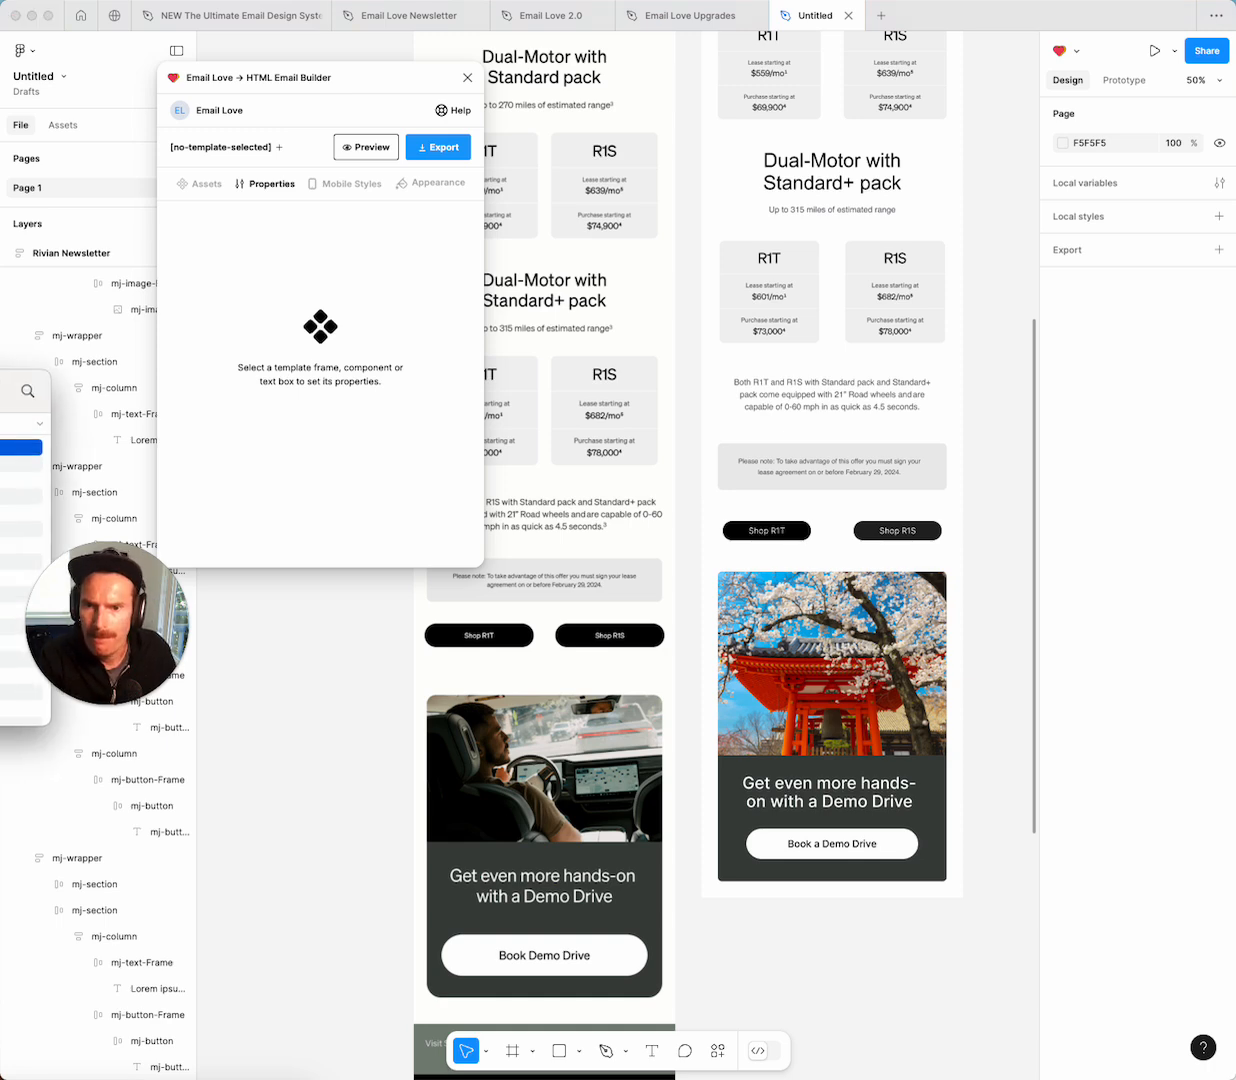
# Import the car card PNG from Finder onto the canvas beside the newsletter.
pyautogui.moveTo(0, 397); pyautogui.dragTo(406, 544)
pyautogui.click(264, 612)
pyautogui.moveTo(264, 612); pyautogui.dragTo(830, 948)
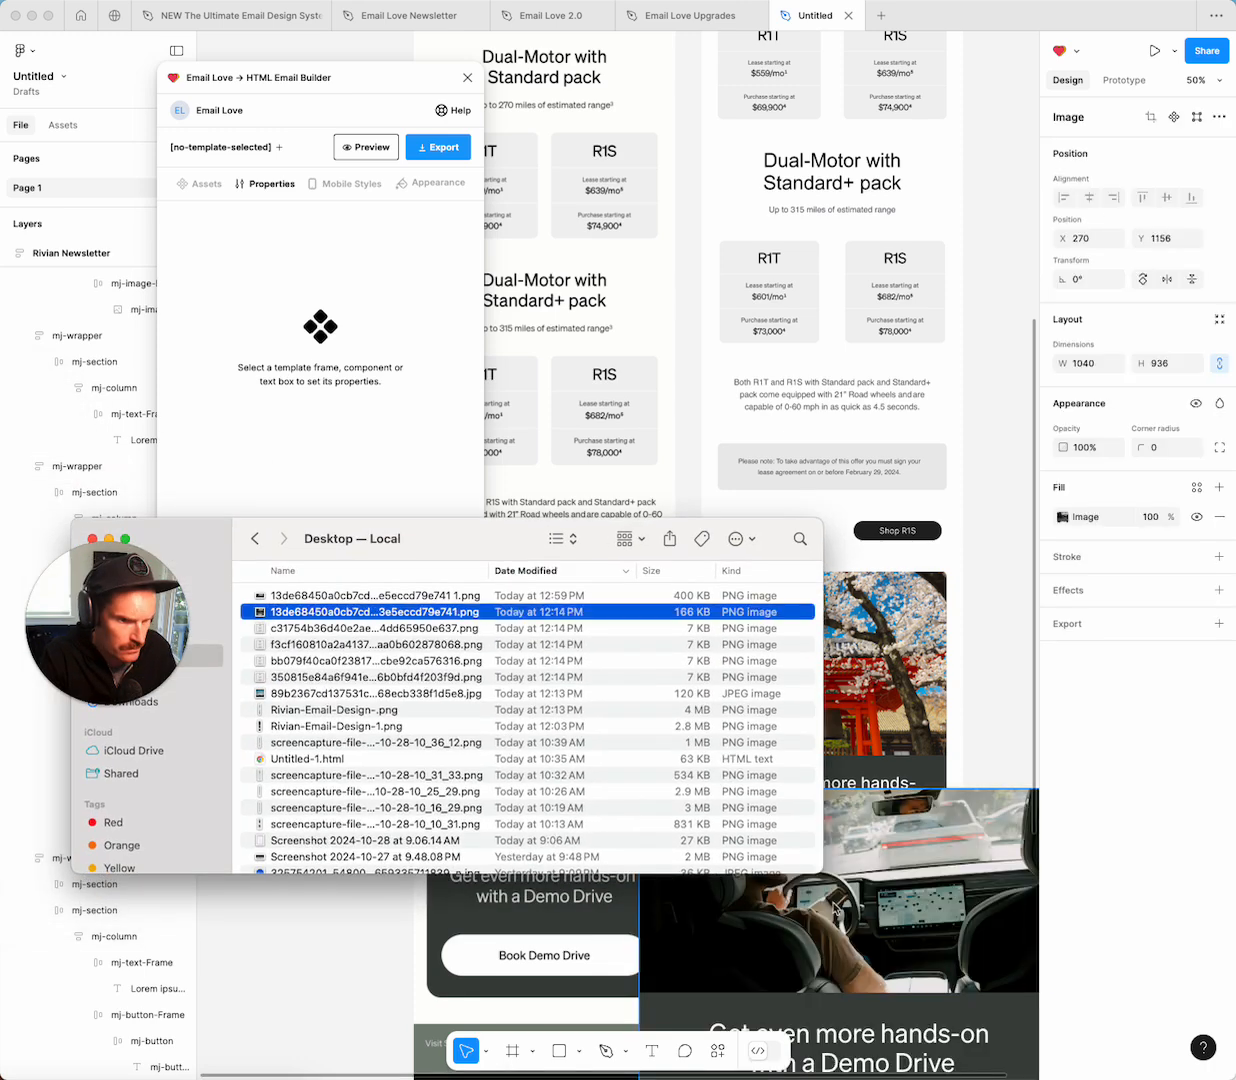
pyautogui.click(93, 539)
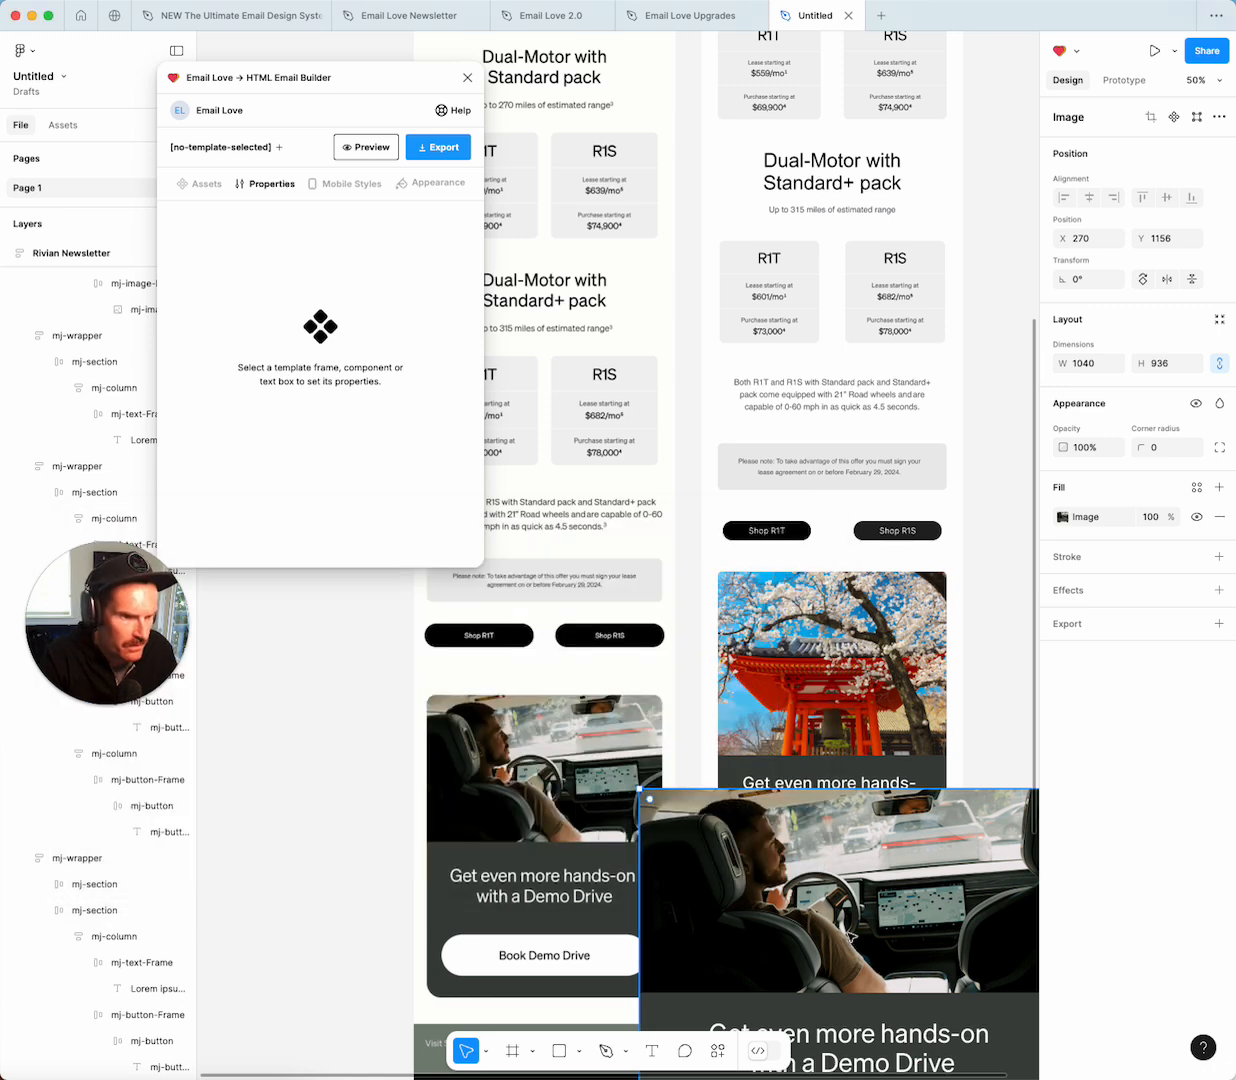
pyautogui.hscroll(3, 826, 910)
pyautogui.hscroll(10, 851, 937)
pyautogui.hscroll(-3, 825, 906)
pyautogui.moveTo(367, 867); pyautogui.dragTo(754, 514)
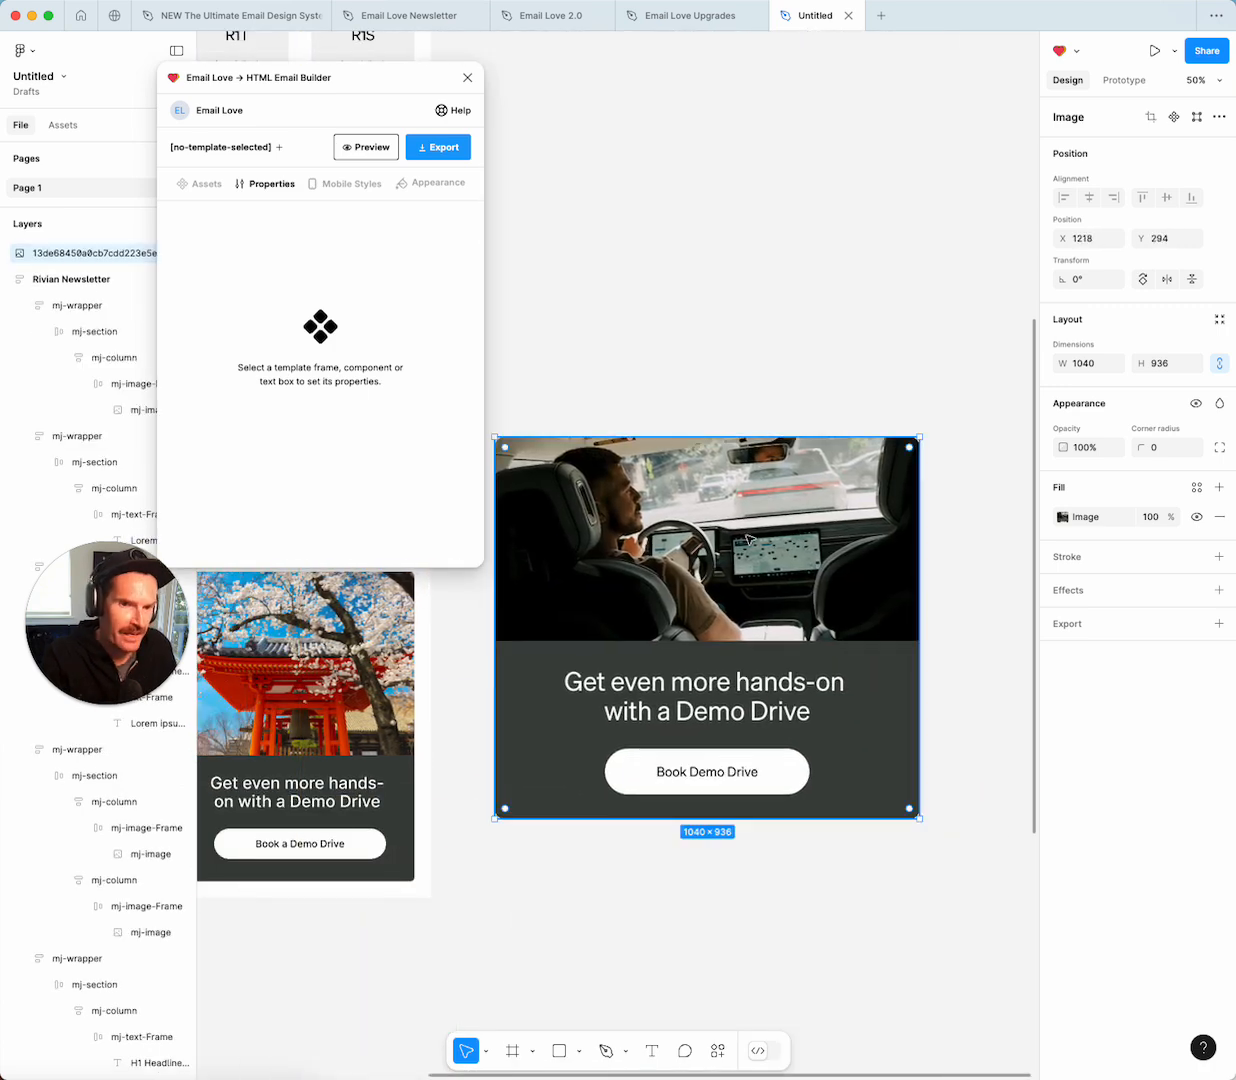
# Crop the image to just the 1040 × 496 car photo.
pyautogui.click(1062, 519)
pyautogui.click(872, 584)
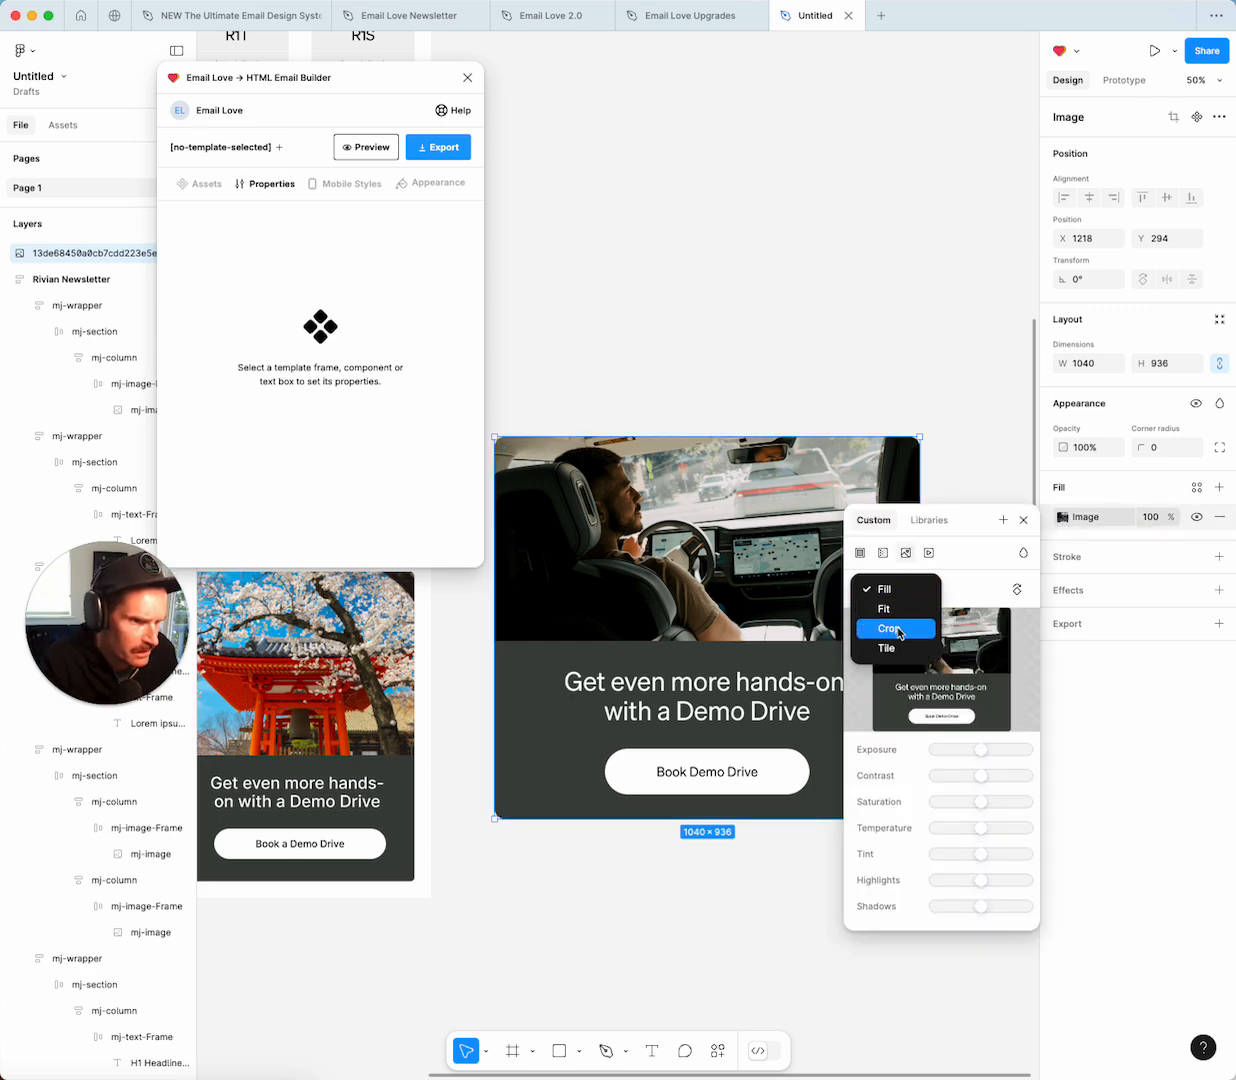
pyautogui.click(896, 628)
pyautogui.moveTo(707, 818); pyautogui.dragTo(709, 639)
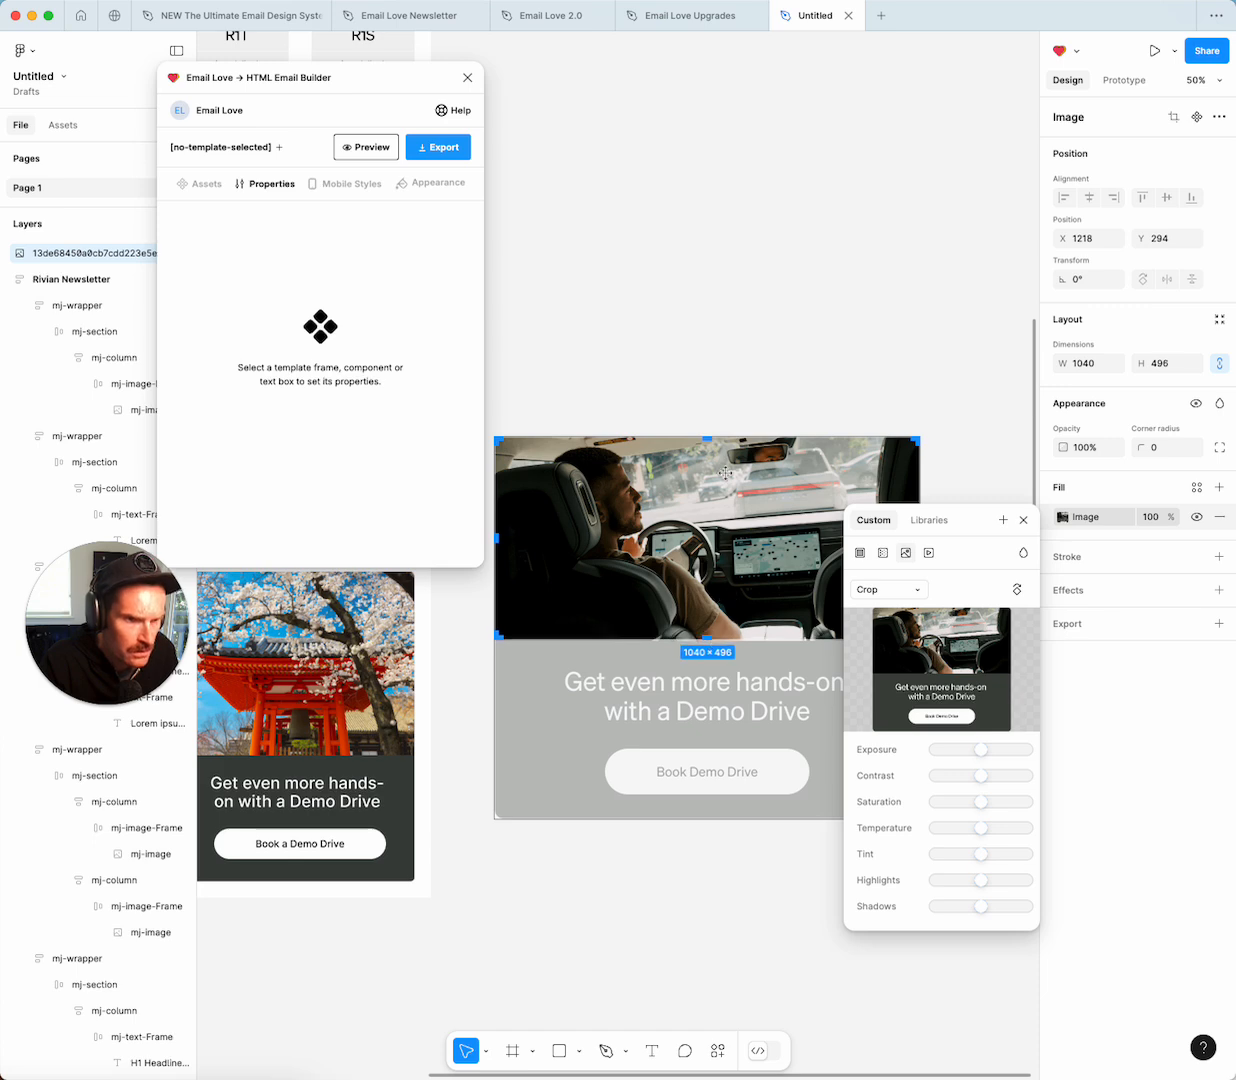
pyautogui.click(705, 345)
pyautogui.click(697, 490)
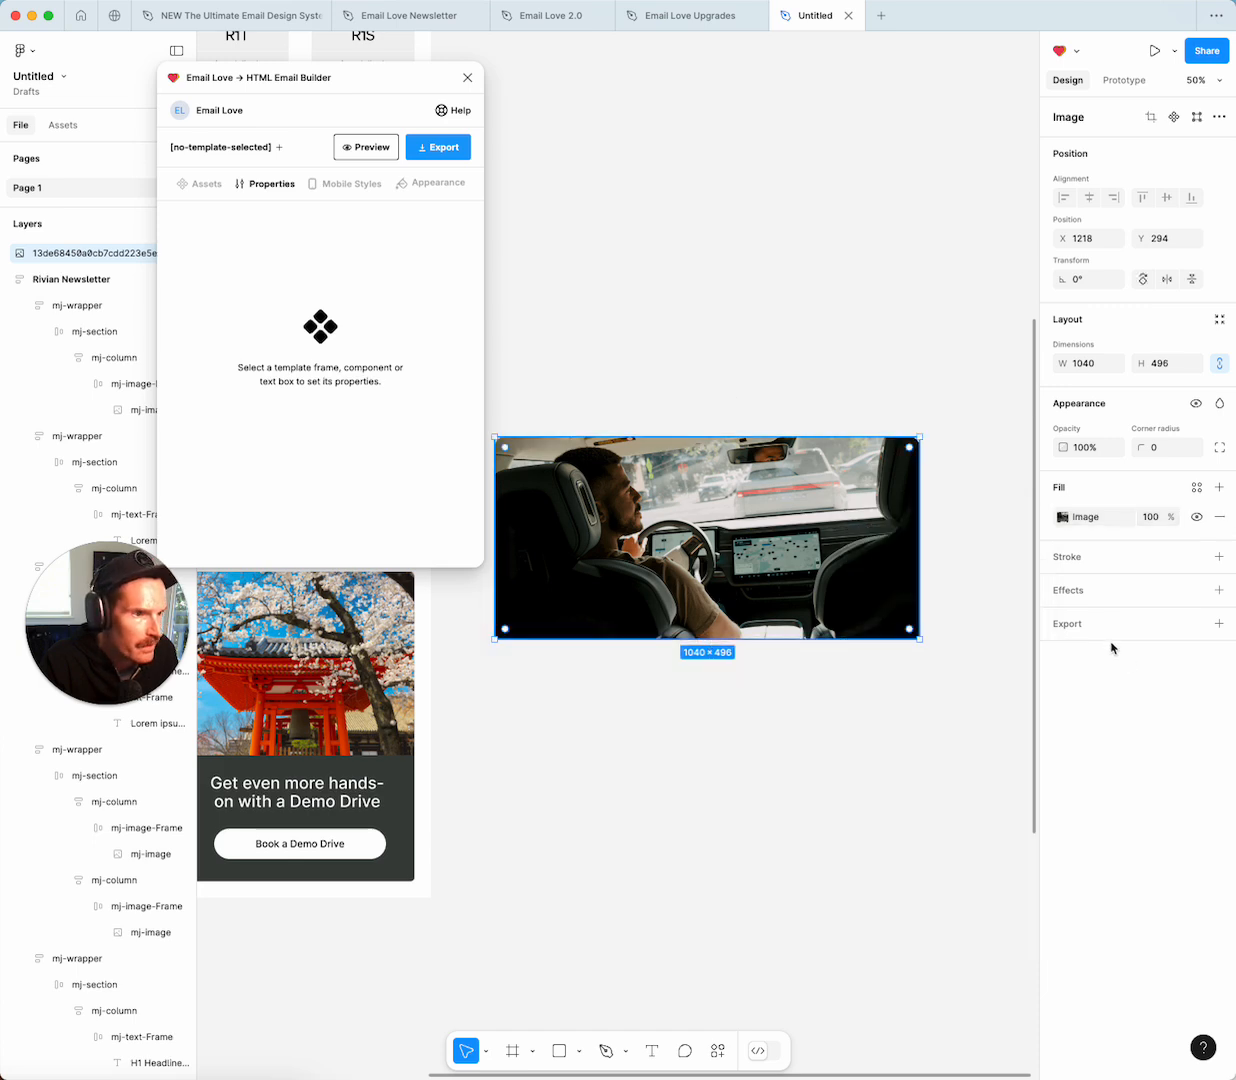
# Export the cropped image as a 1x PNG to the Desktop, replacing the existing file.
pyautogui.click(1063, 622)
pyautogui.click(1097, 680)
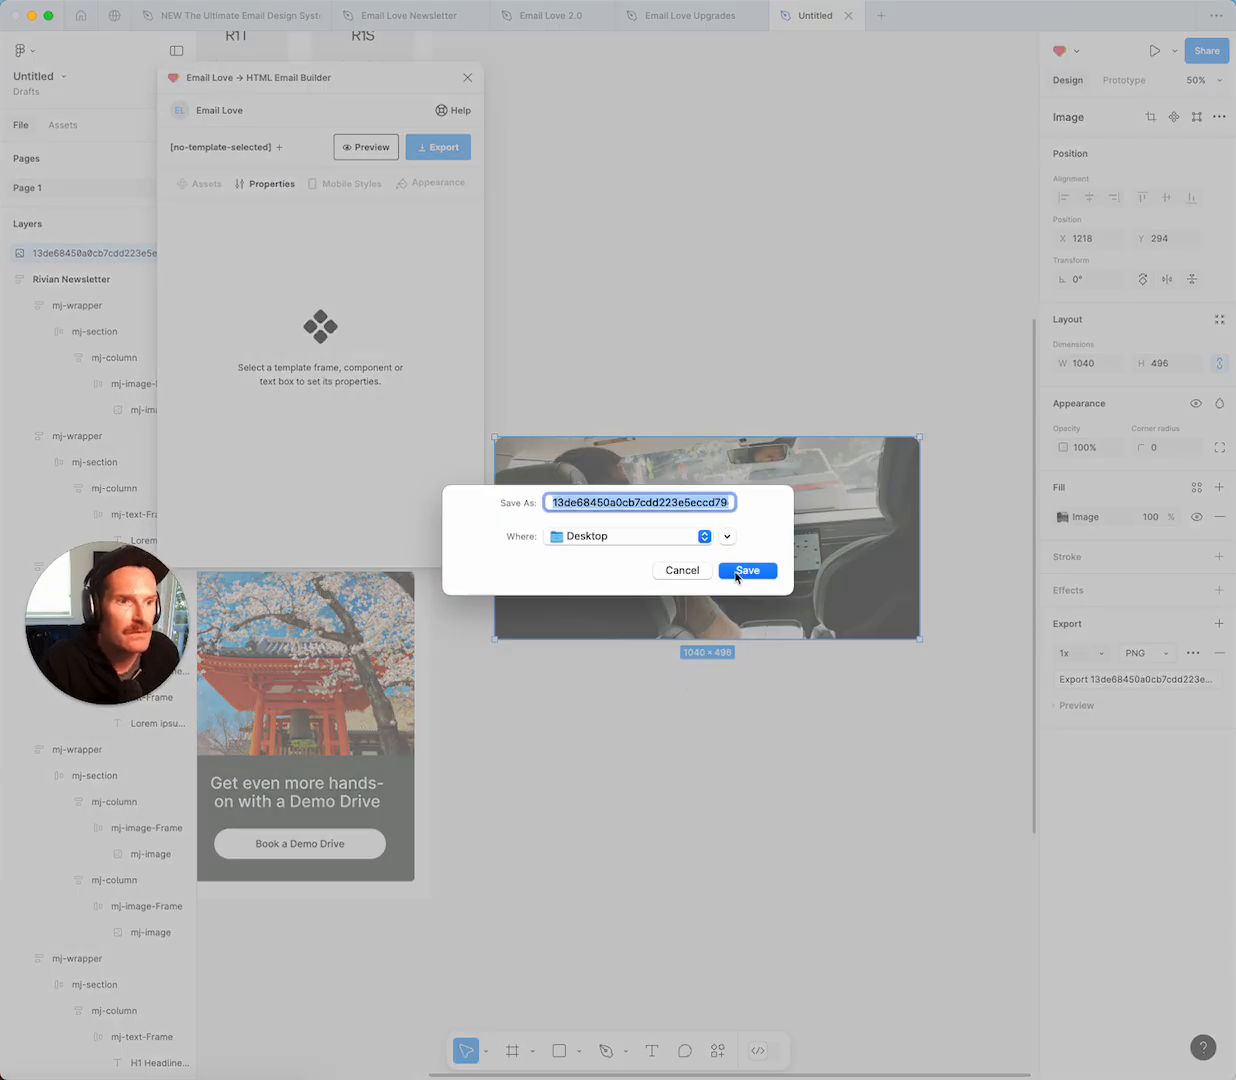
pyautogui.click(732, 579)
pyautogui.click(640, 602)
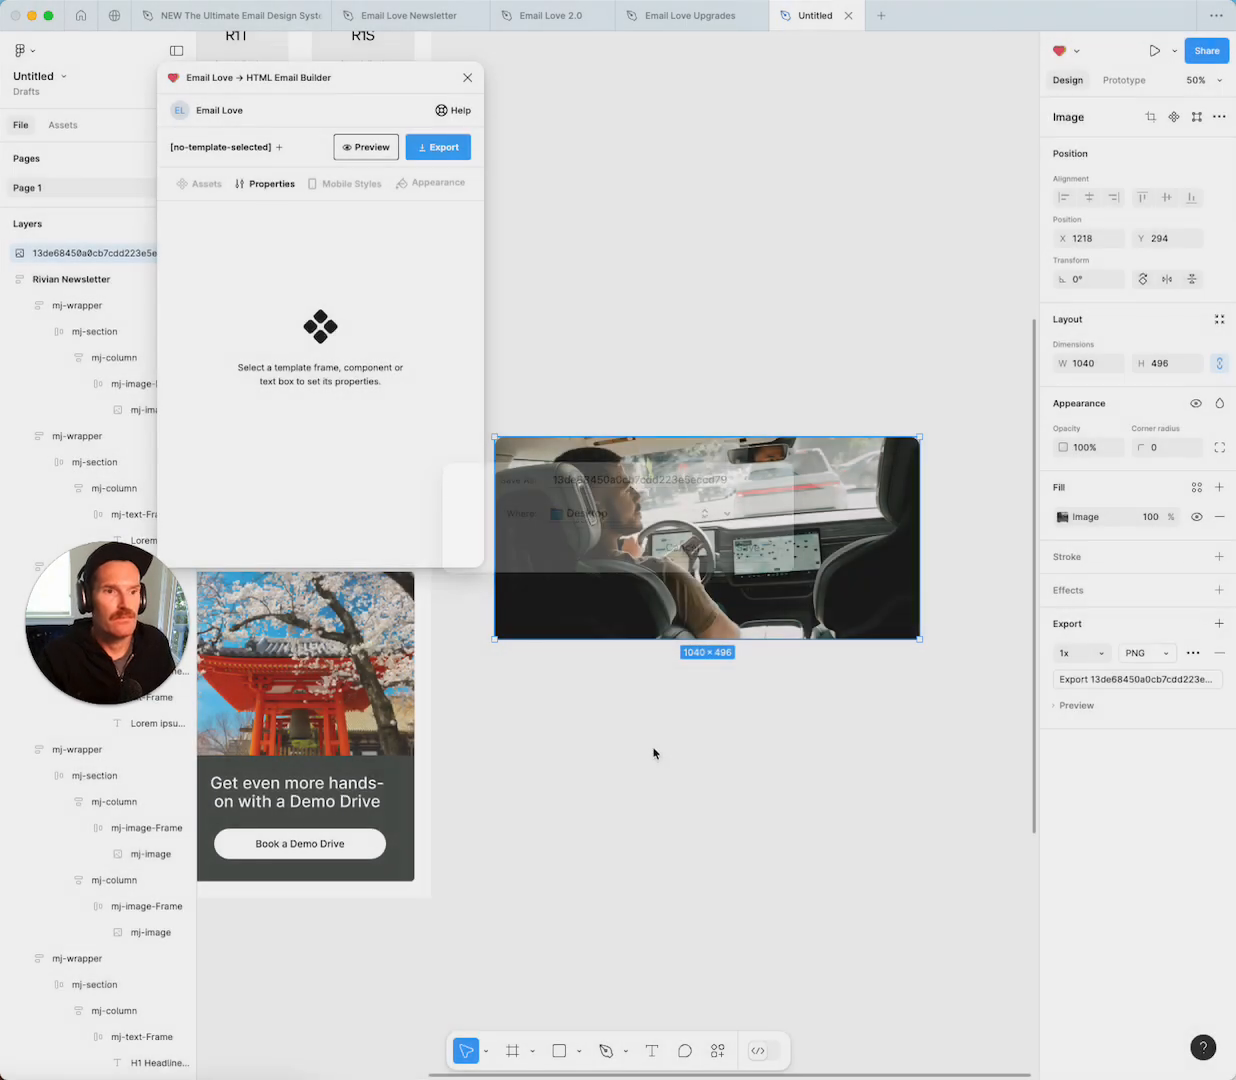
pyautogui.click(659, 681)
pyautogui.hscroll(-5, 659, 681)
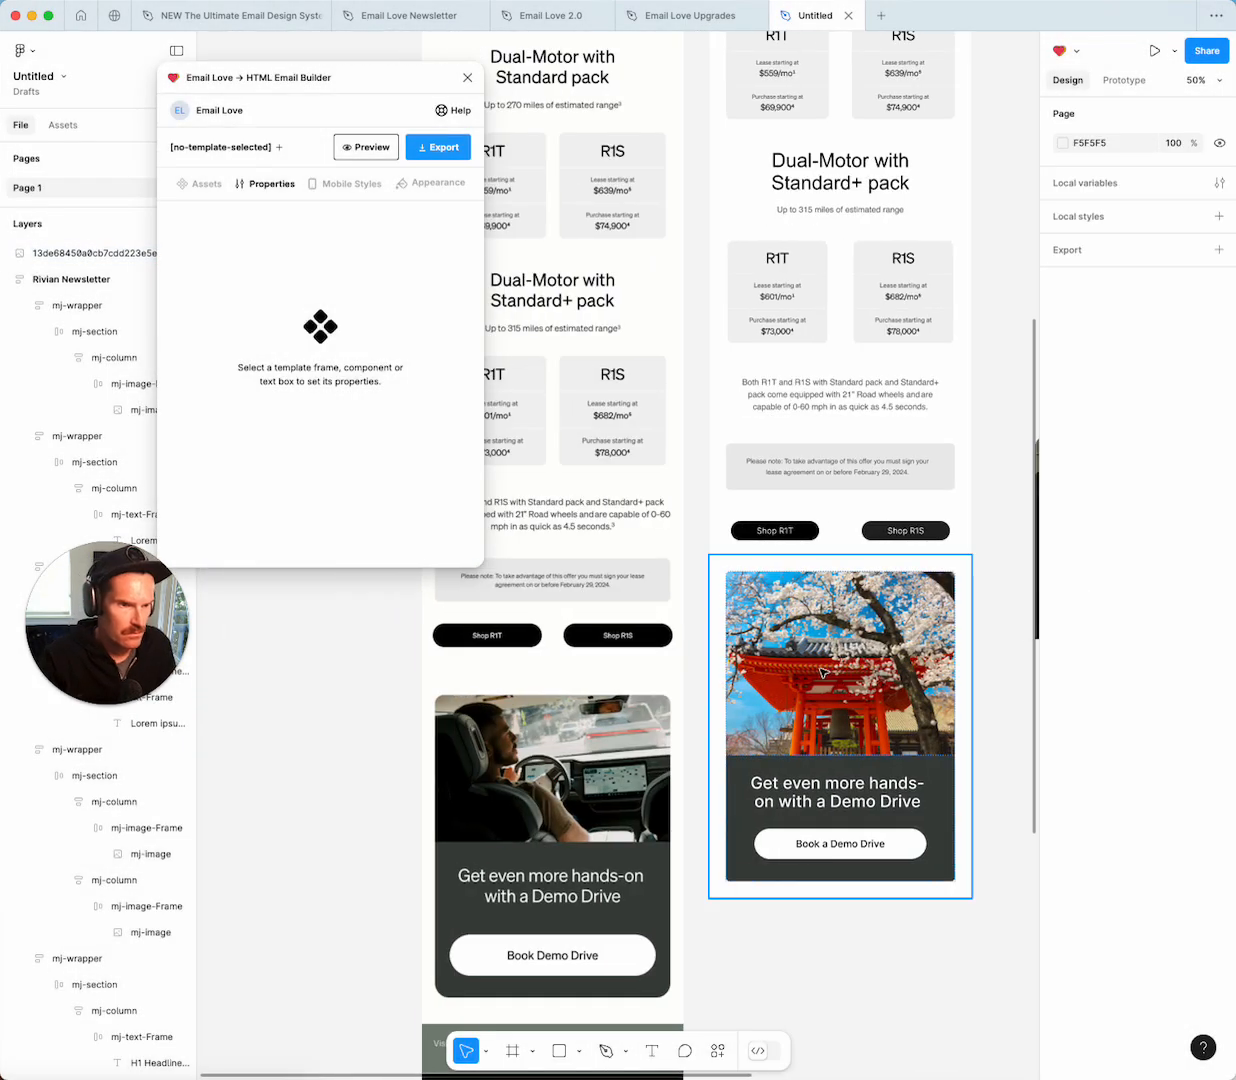
# Swap the temple image for the cropped car PNG and shorten it to 562 × 314.
pyautogui.doubleClick(823, 673)
pyautogui.click(931, 670)
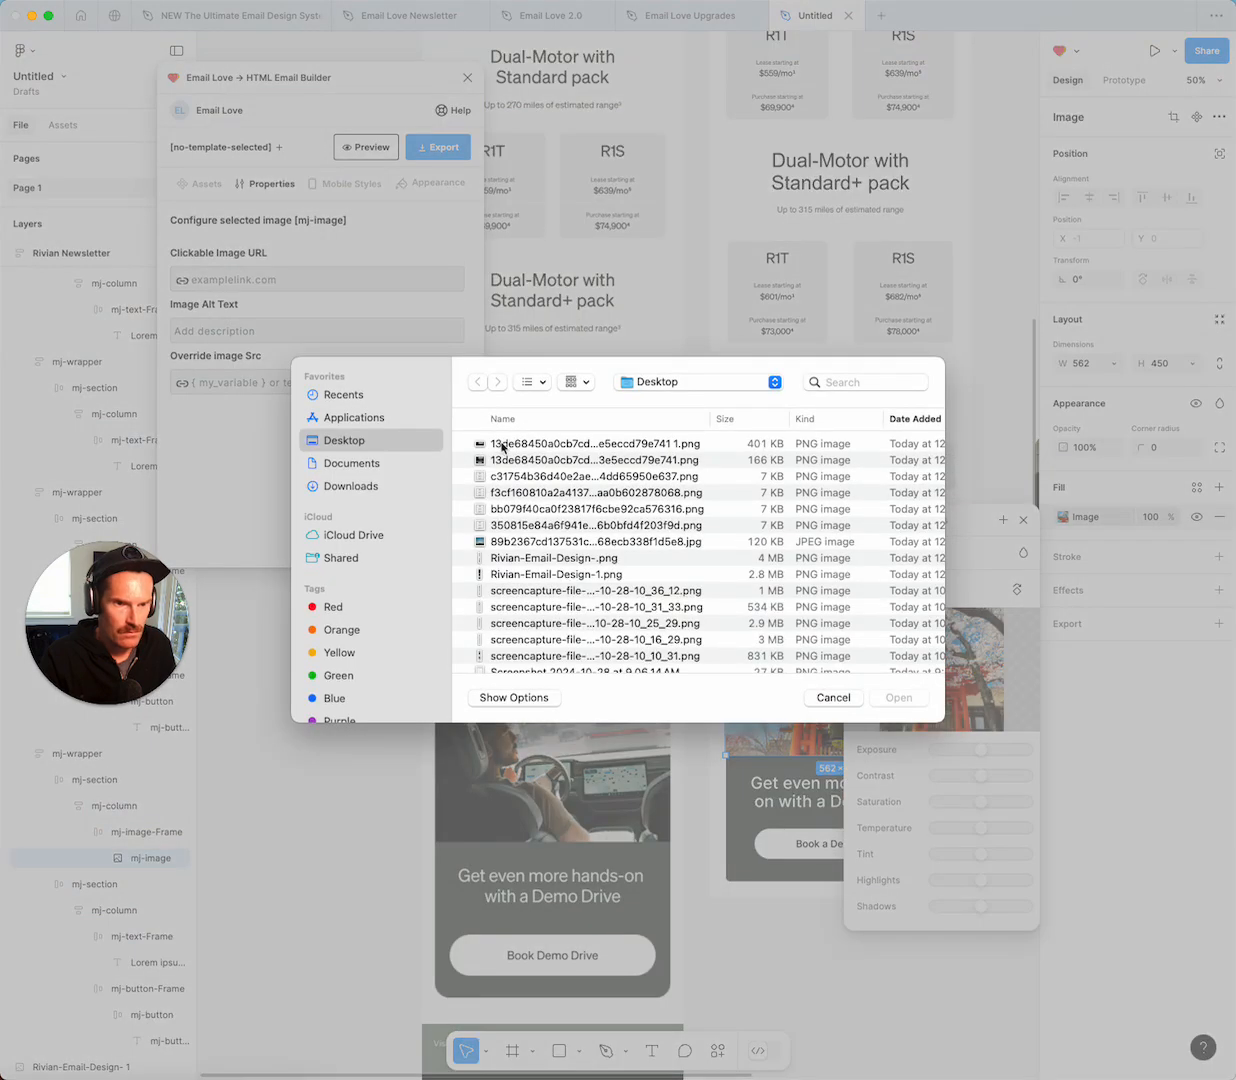
pyautogui.doubleClick(503, 447)
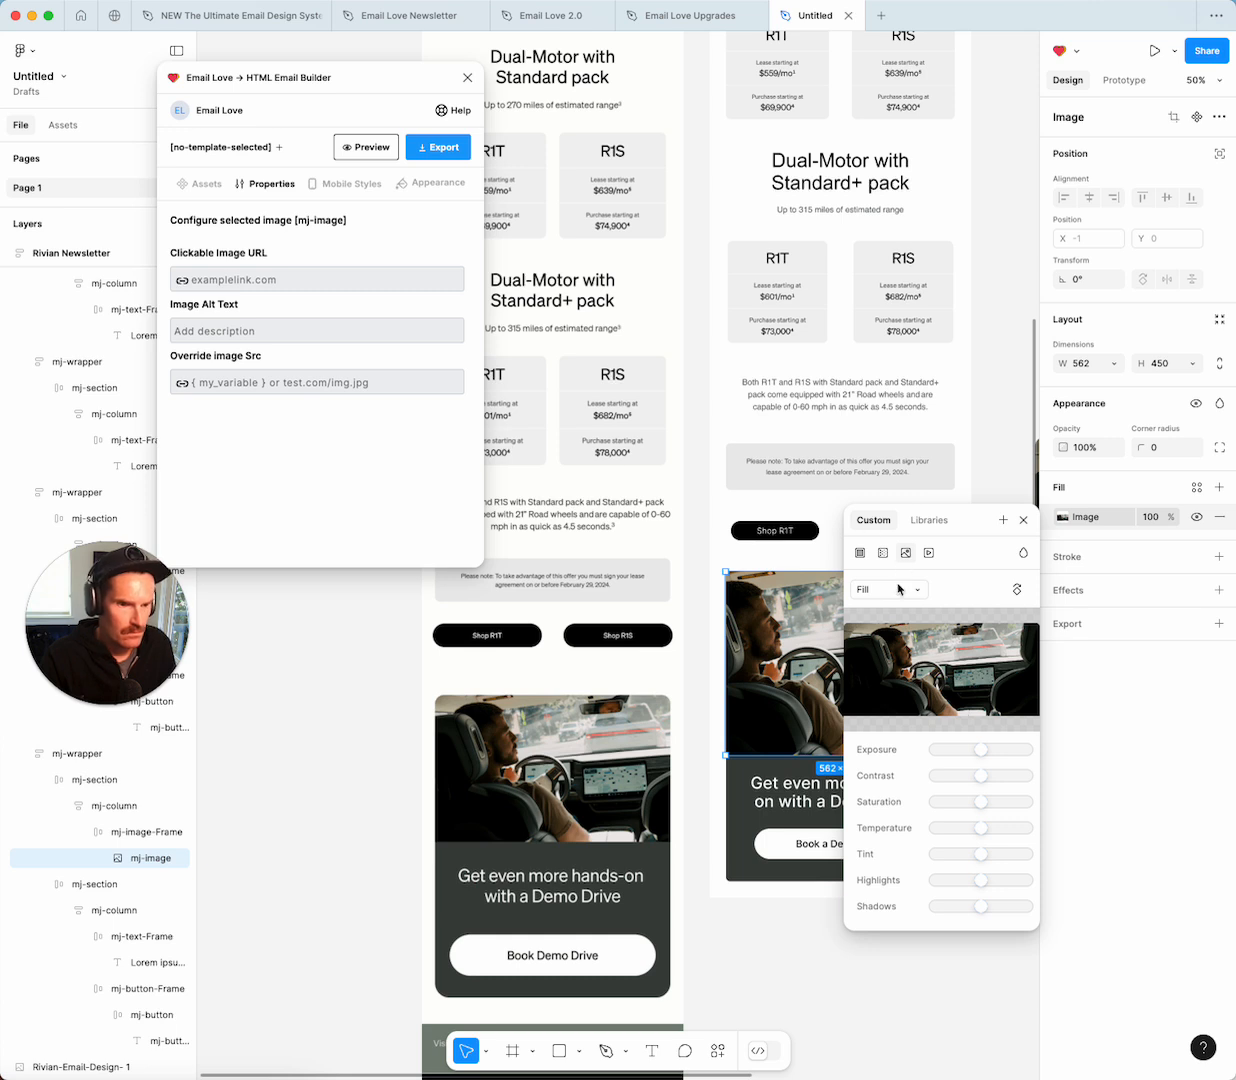
pyautogui.click(1022, 523)
pyautogui.moveTo(864, 755)
pyautogui.mouseDown()
pyautogui.moveTo(863, 710)
pyautogui.moveTo(861, 727)
pyautogui.mouseUp()
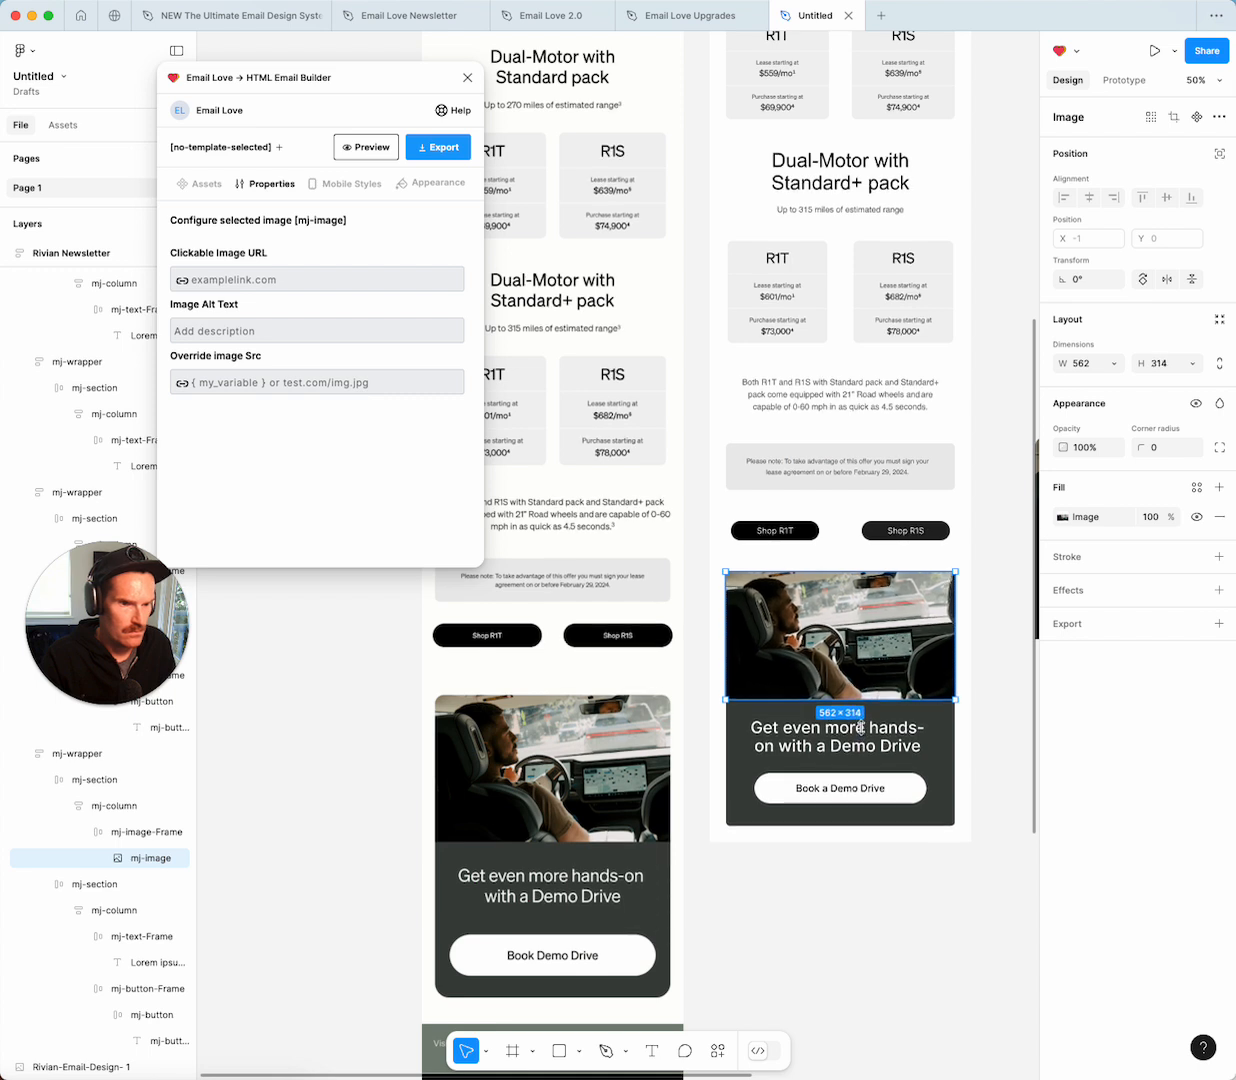
pyautogui.click(937, 970)
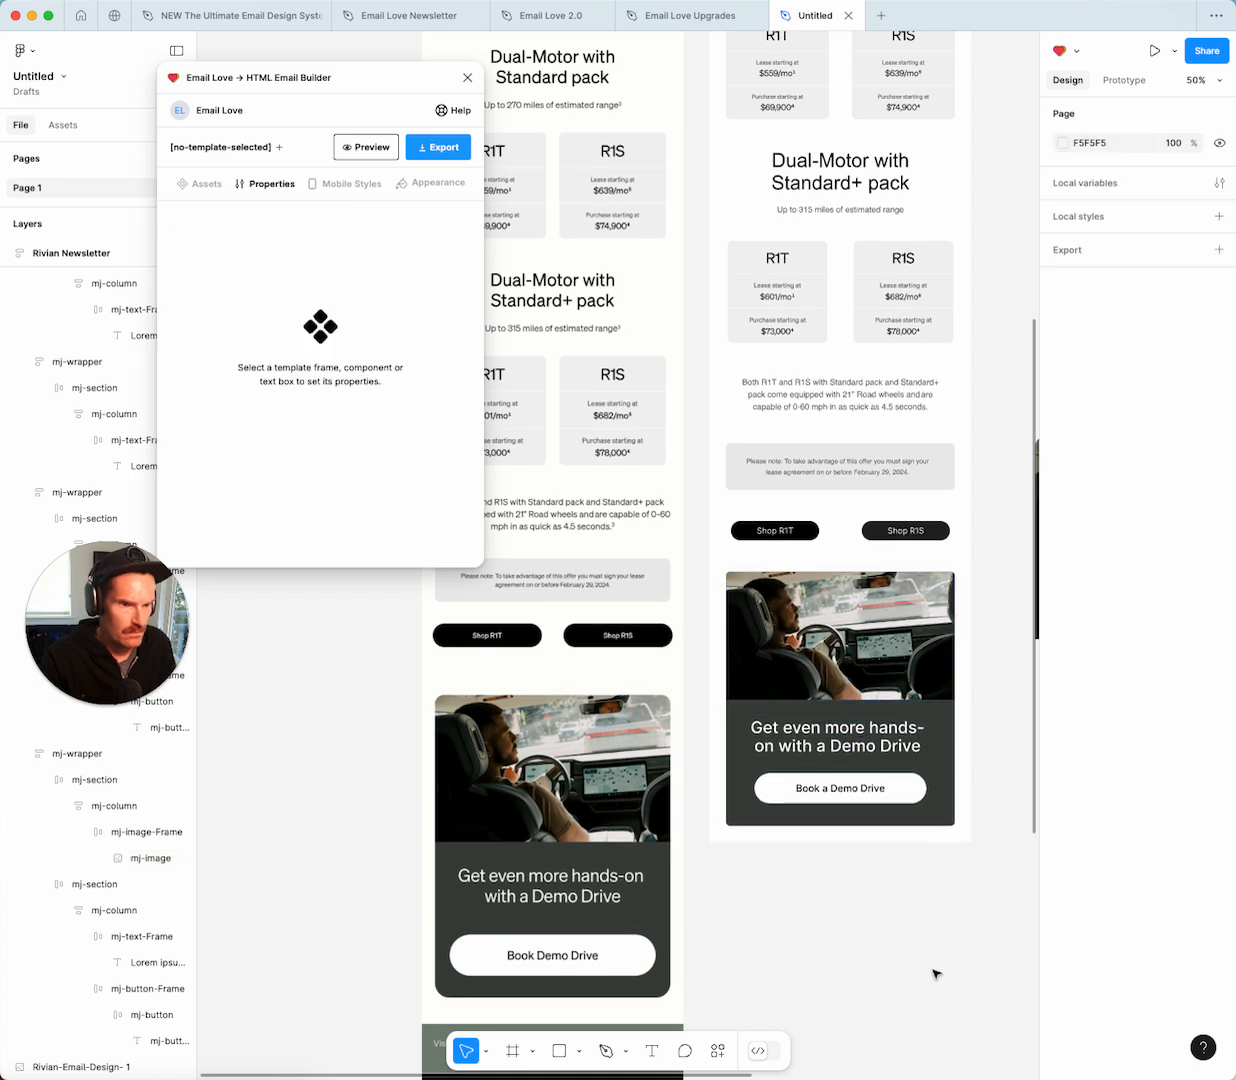
# Duplicate the R1T/R1S paragraph row and place the copy below the Demo Drive card.
pyautogui.scroll(-5, 844, 884)
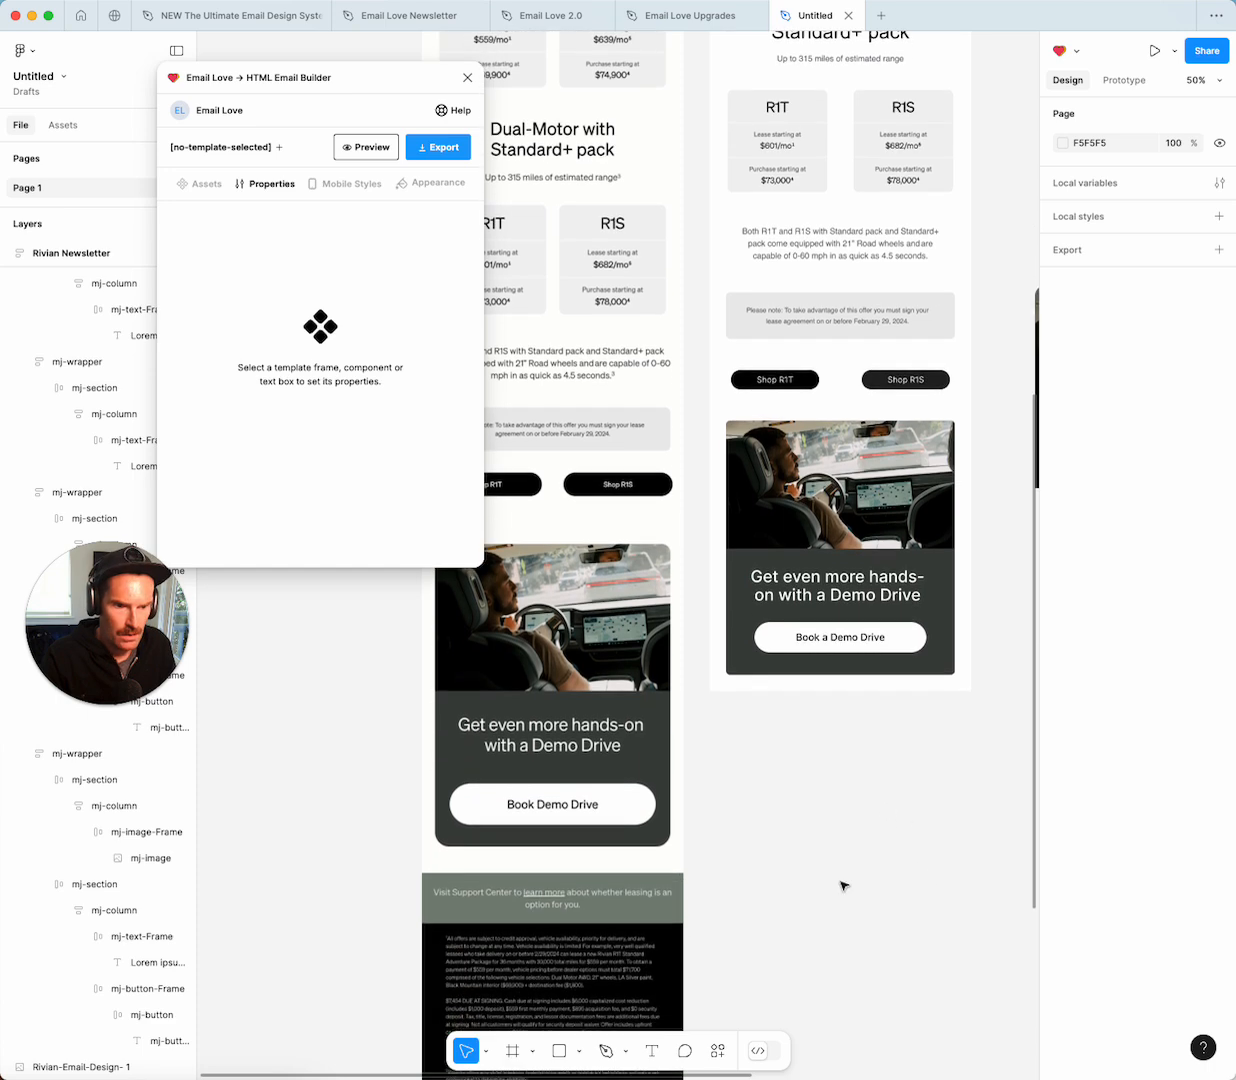
pyautogui.click(829, 212)
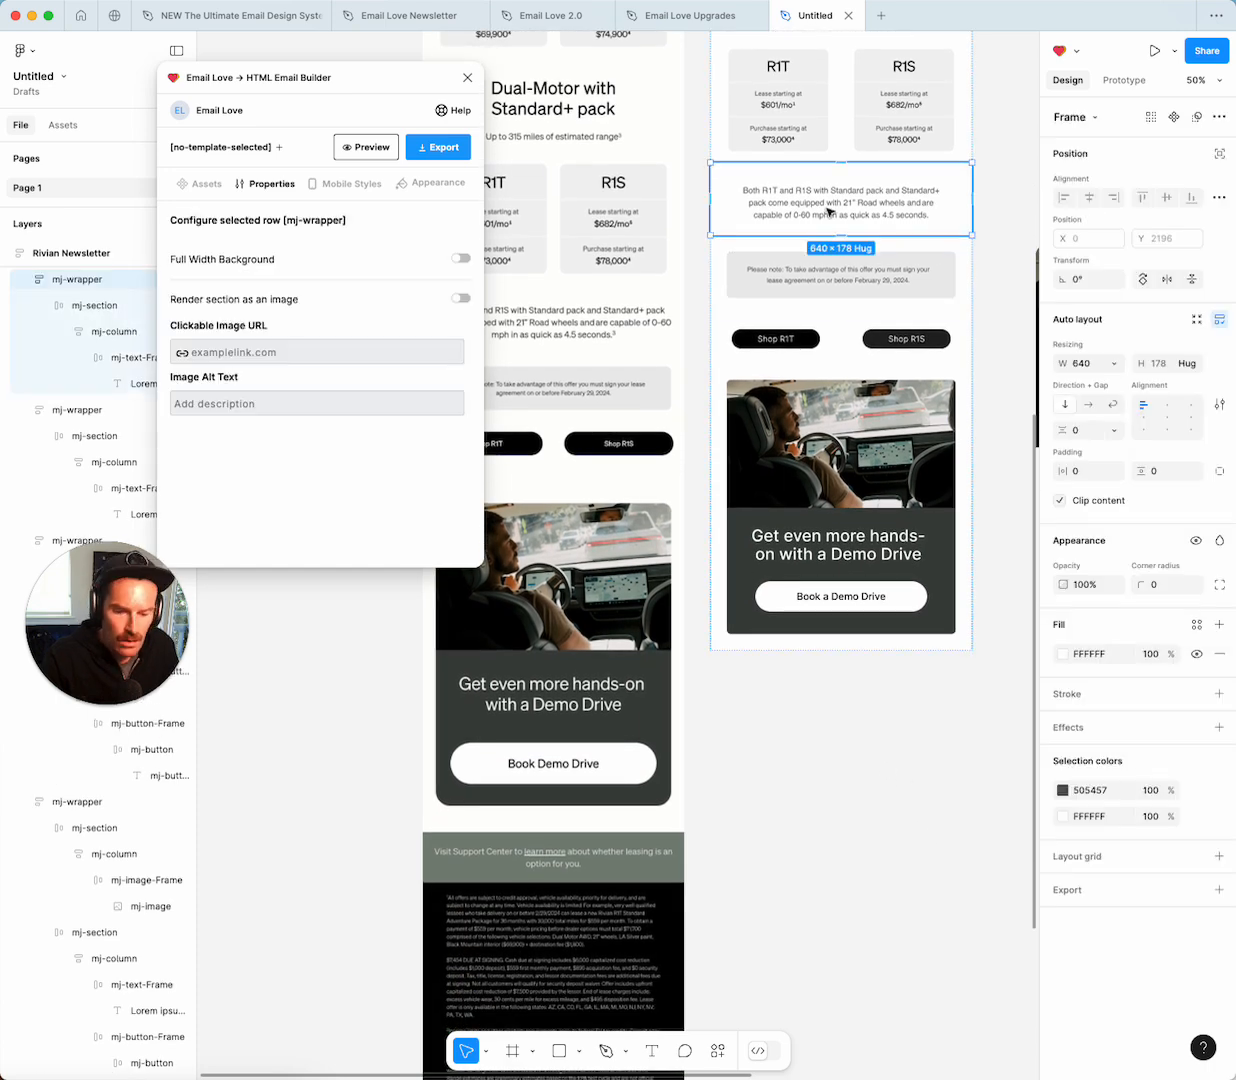
pyautogui.press('super+d')
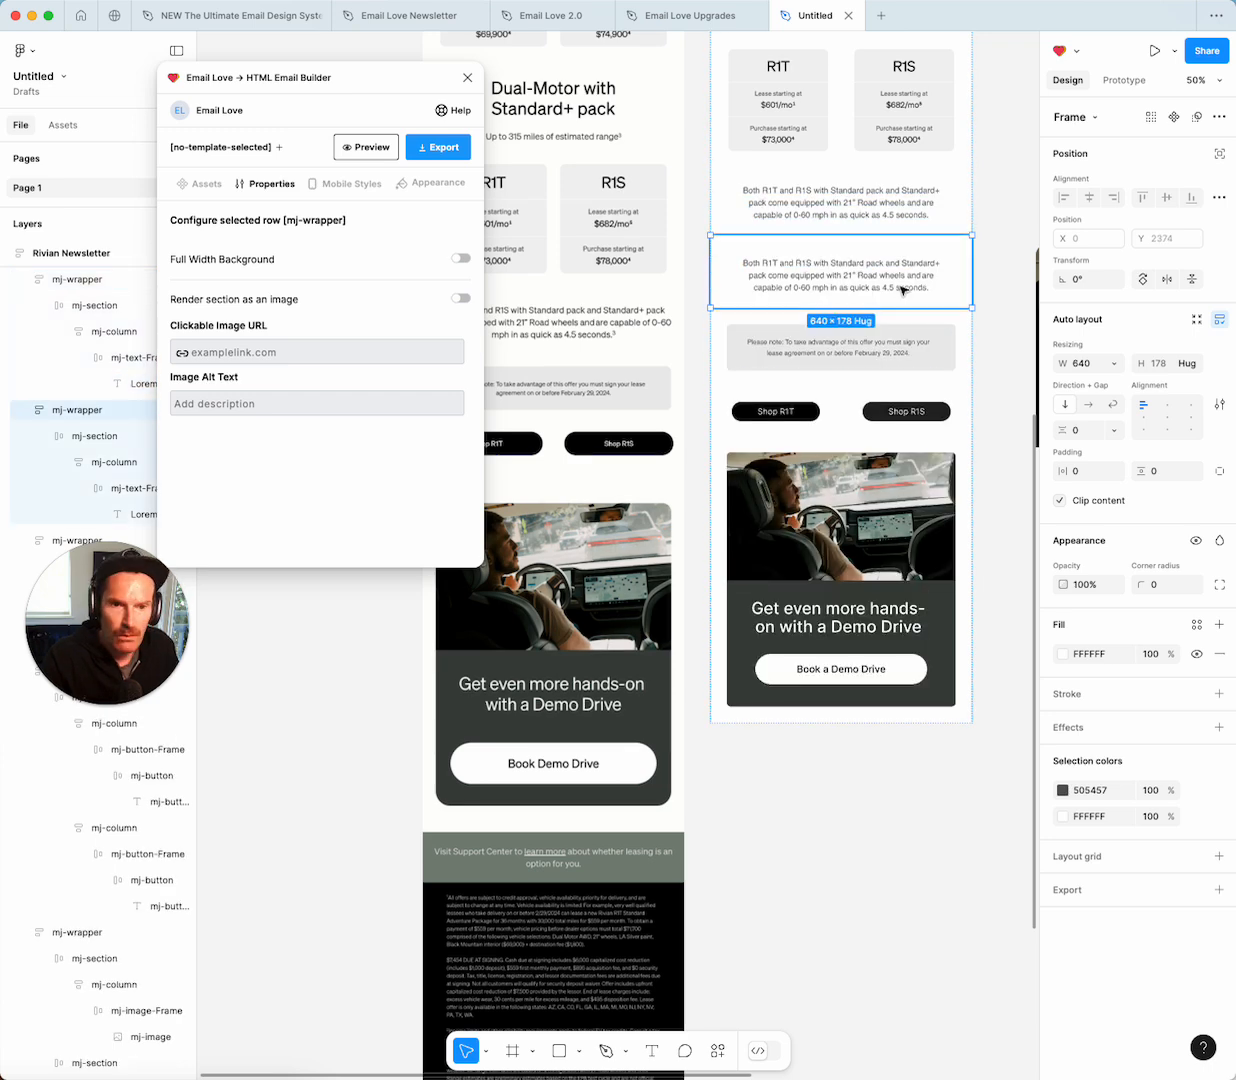
pyautogui.moveTo(843, 312); pyautogui.dragTo(837, 562)
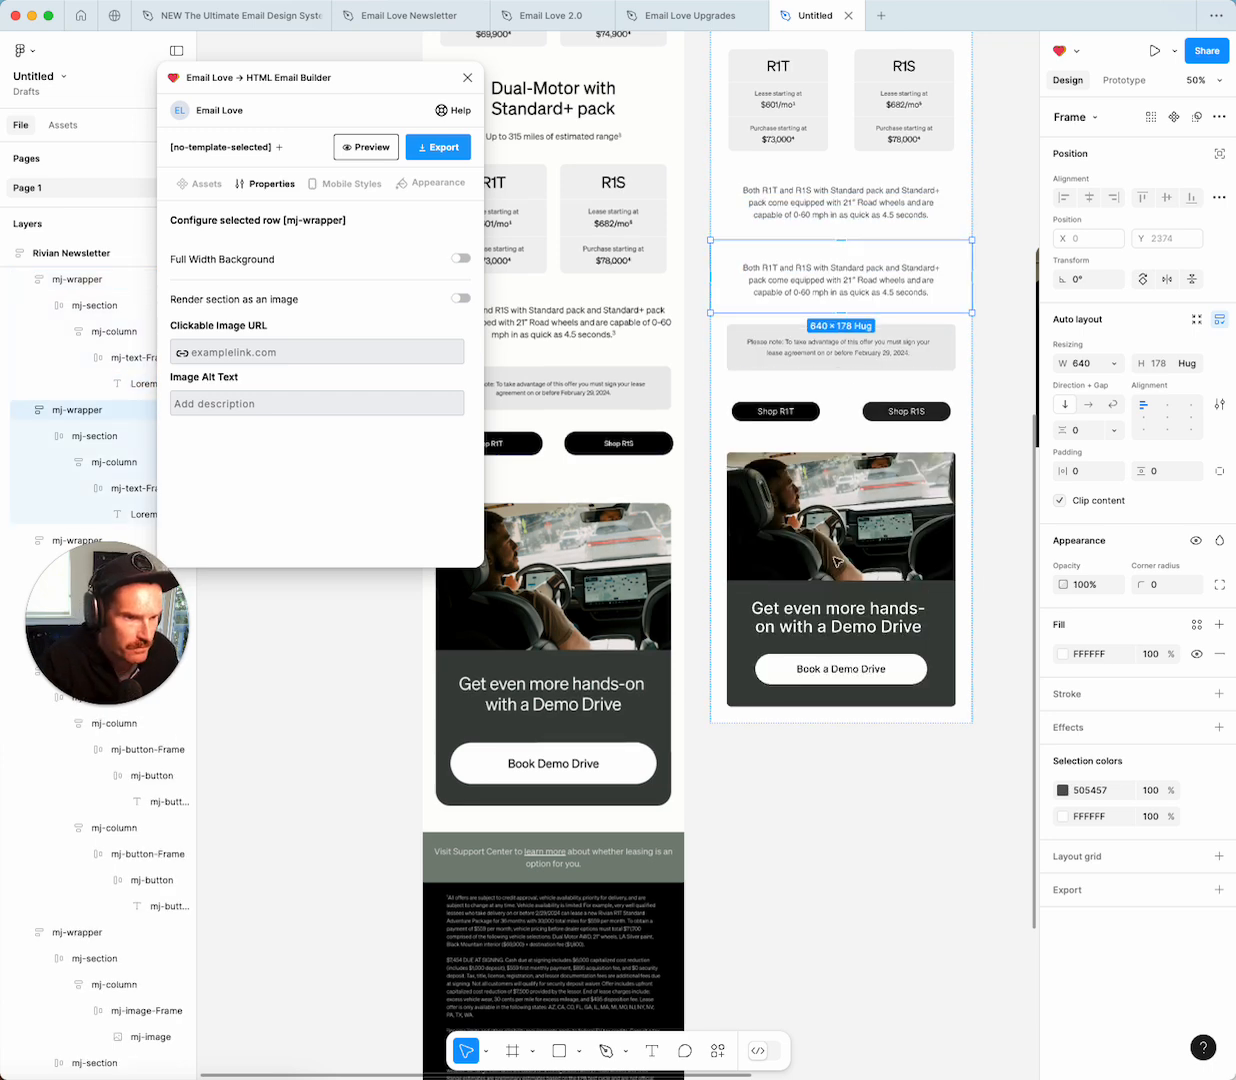
pyautogui.moveTo(835, 697)
pyautogui.mouseDown()
pyautogui.moveTo(828, 723)
pyautogui.moveTo(829, 679)
pyautogui.mouseUp()
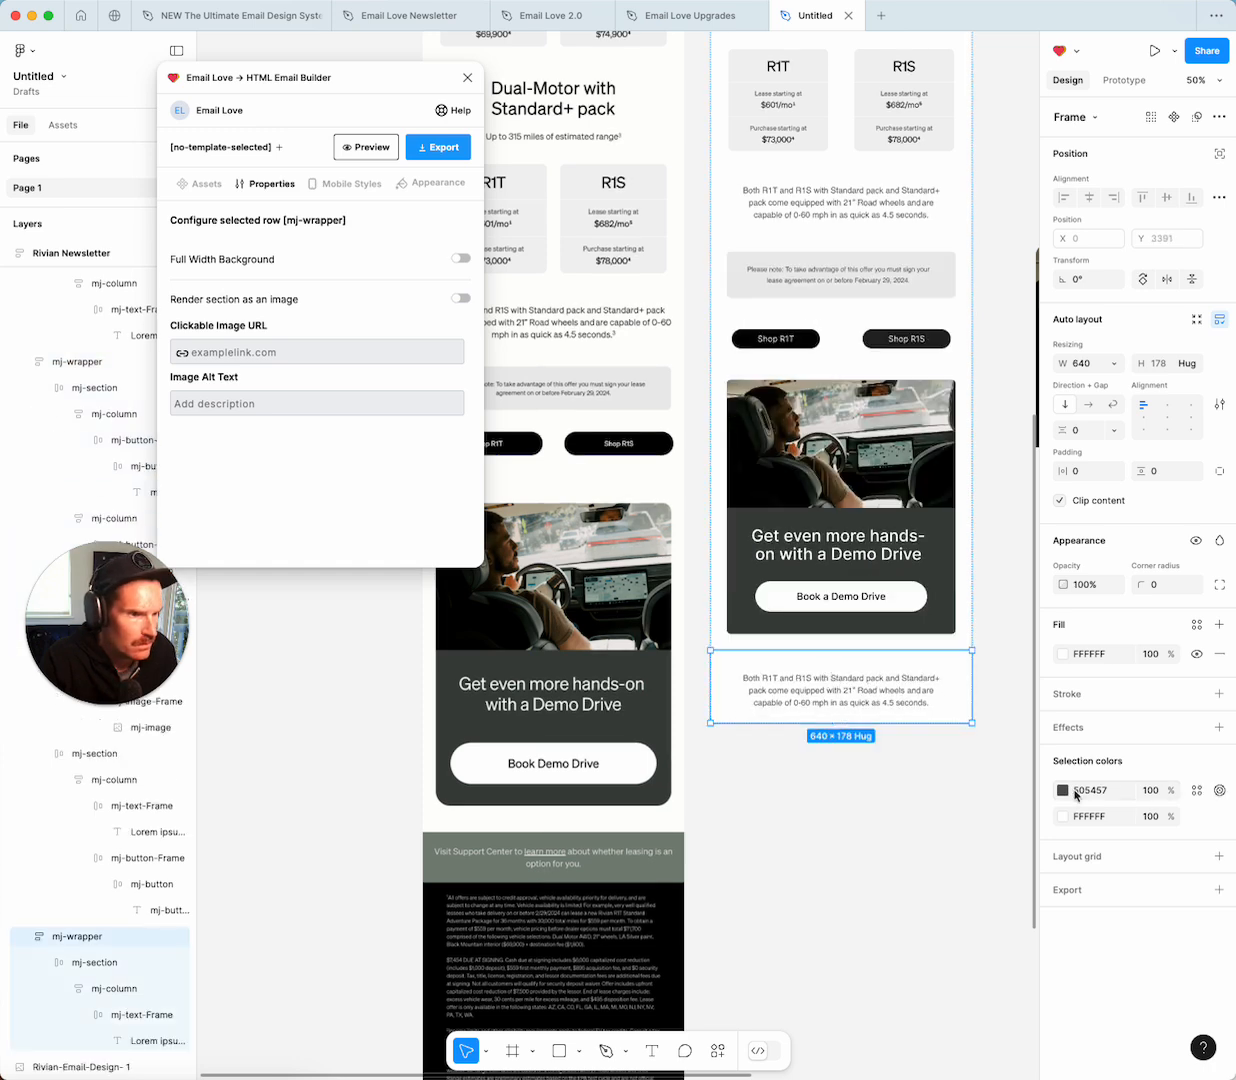
# Fill the copied row with the support banner's grey-green 798579.
pyautogui.click(1063, 655)
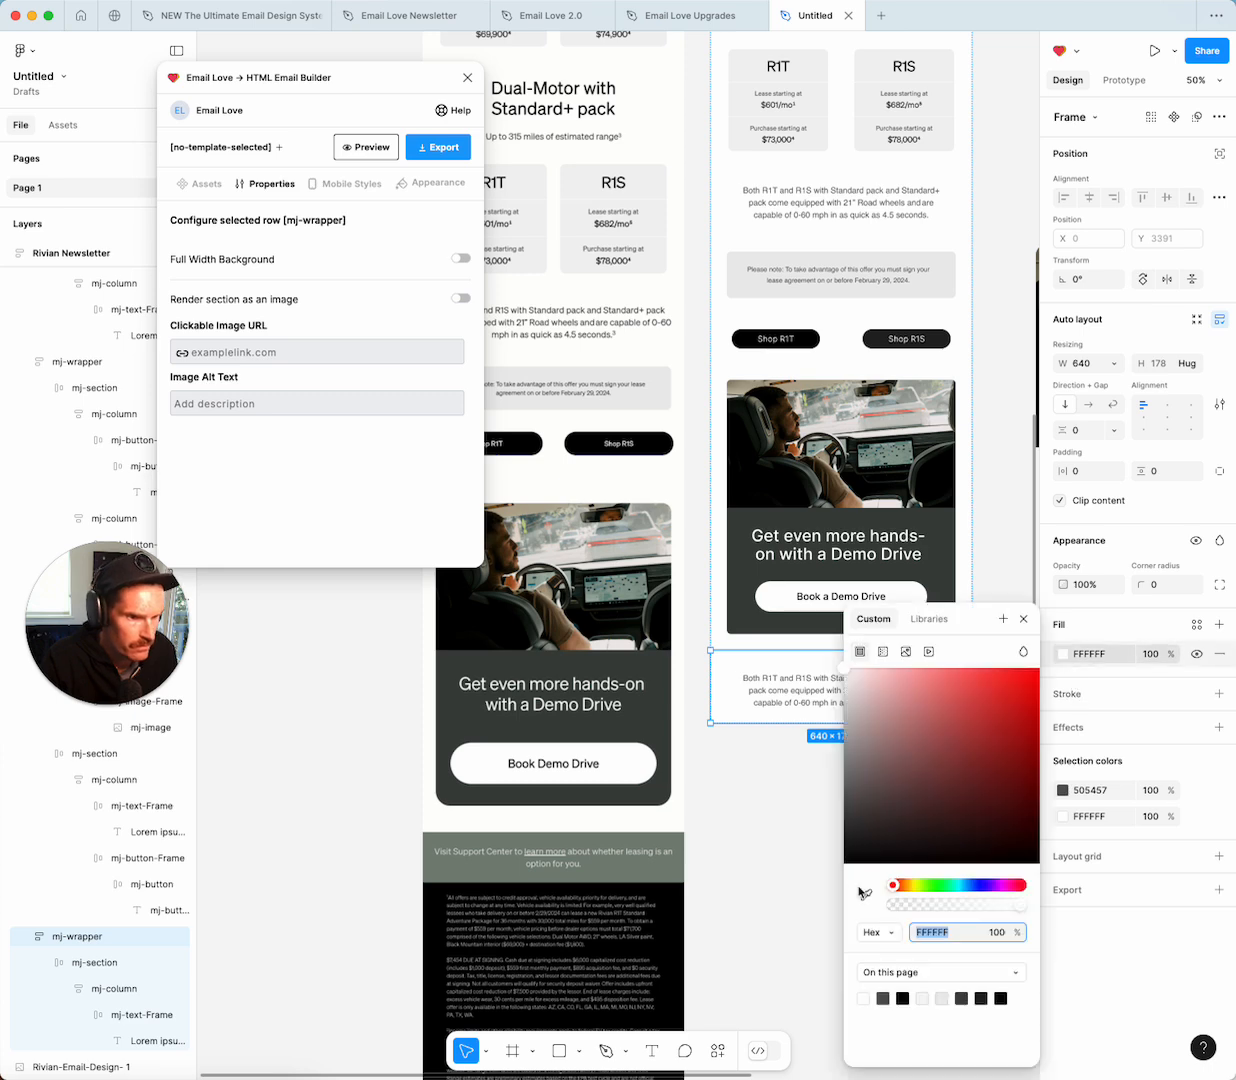
pyautogui.press('i')
pyautogui.click(631, 846)
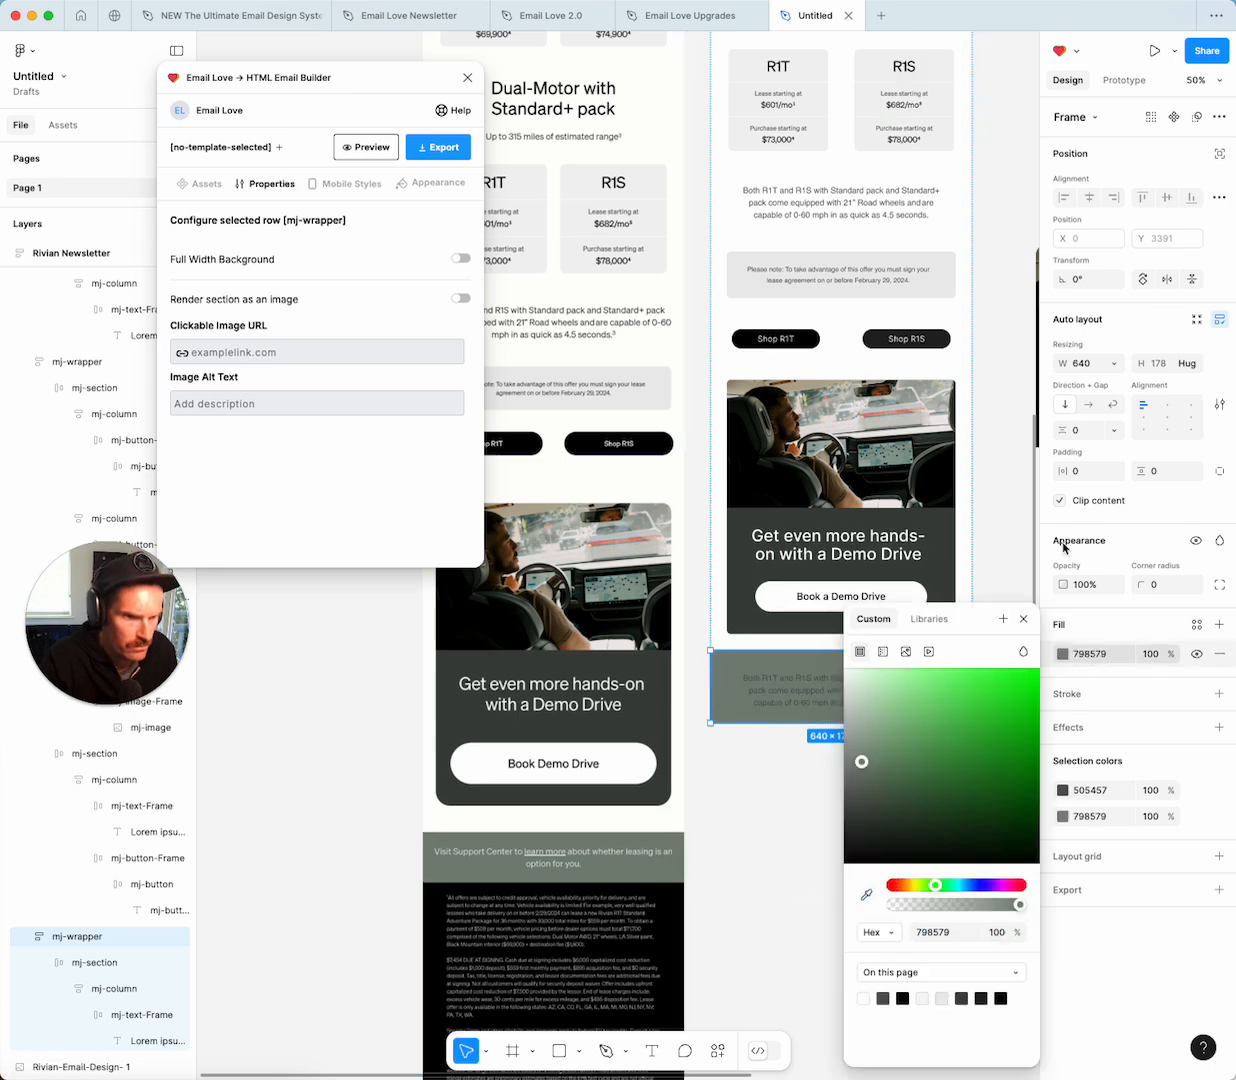
pyautogui.click(1024, 619)
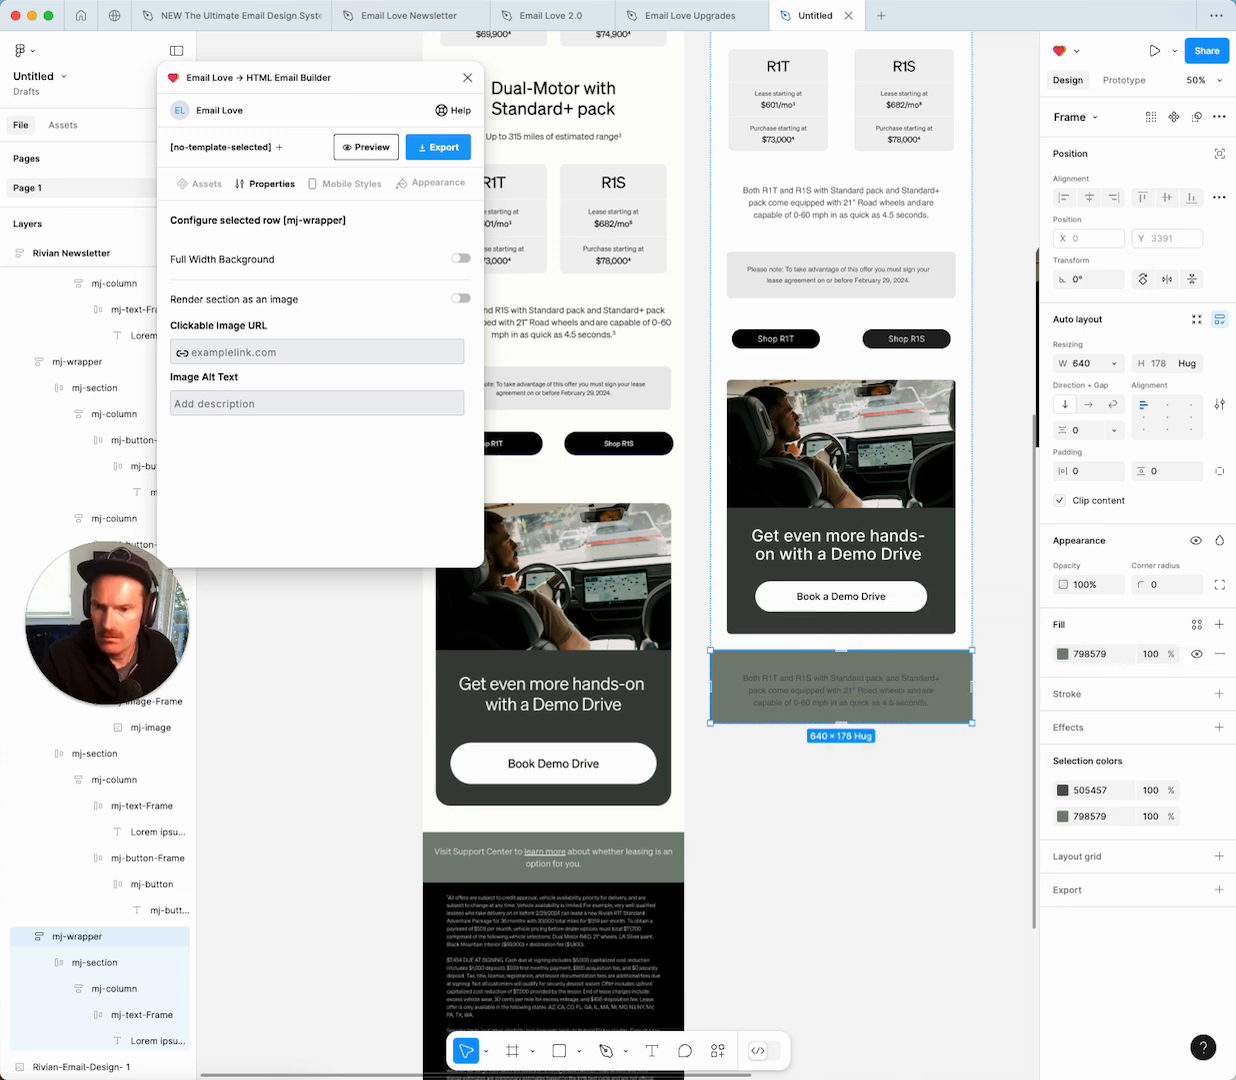
pyautogui.press('super+Tab')
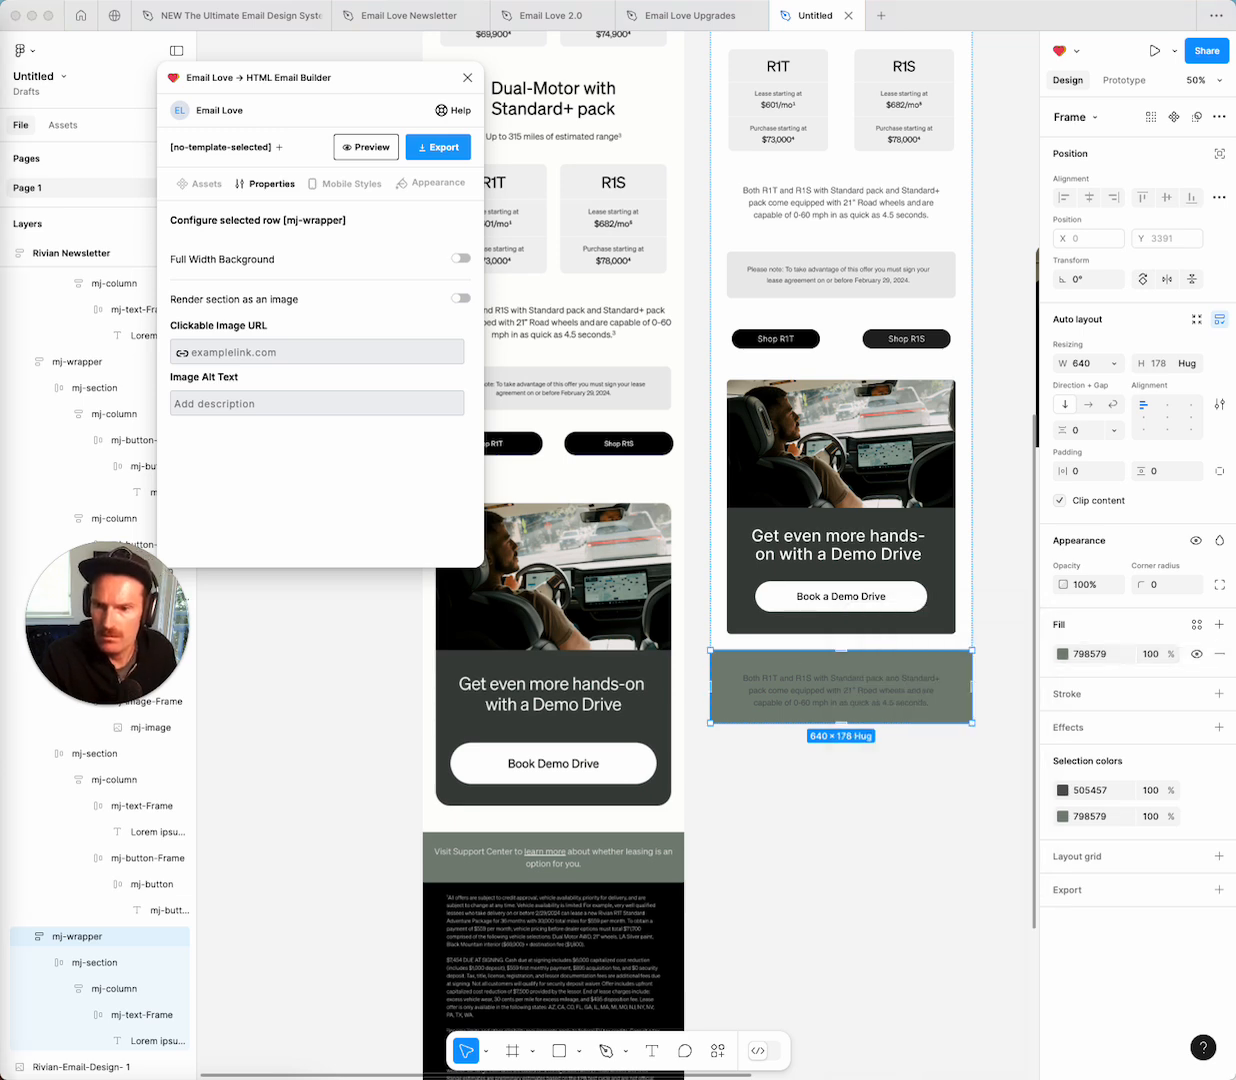
# Replace the copied paragraph with the 'Visit Support Center… leasing is an option for you.' text.
pyautogui.doubleClick(862, 692)
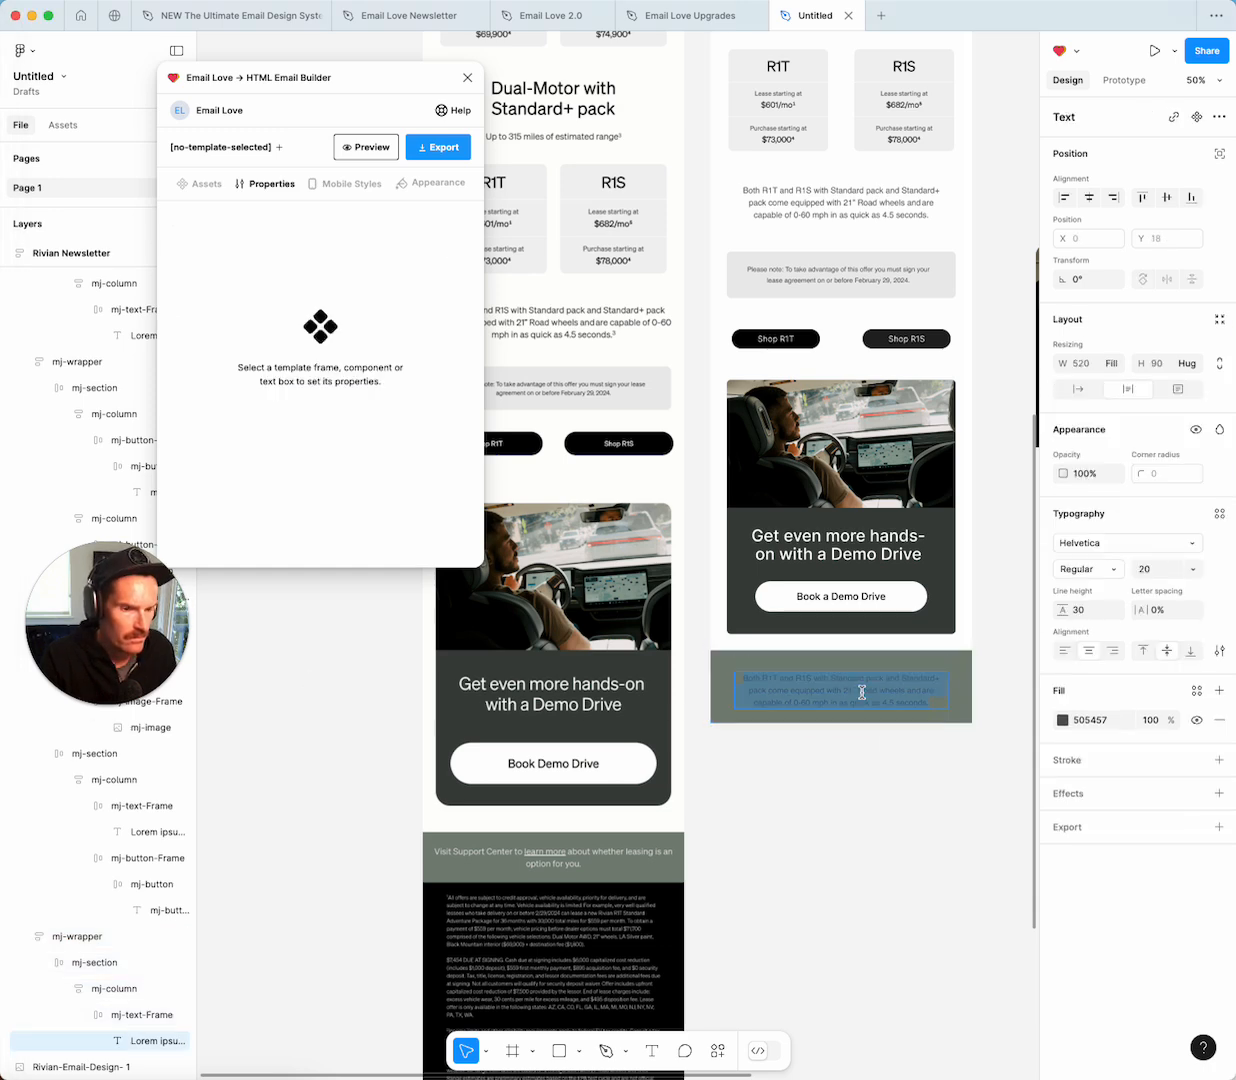
pyautogui.write('Visit Support Center to learn more about whether leasing is an option for you.')
pyautogui.press('super+a')
# Make the support-center text white (FFFFFF) at font size 24.
pyautogui.click(1063, 720)
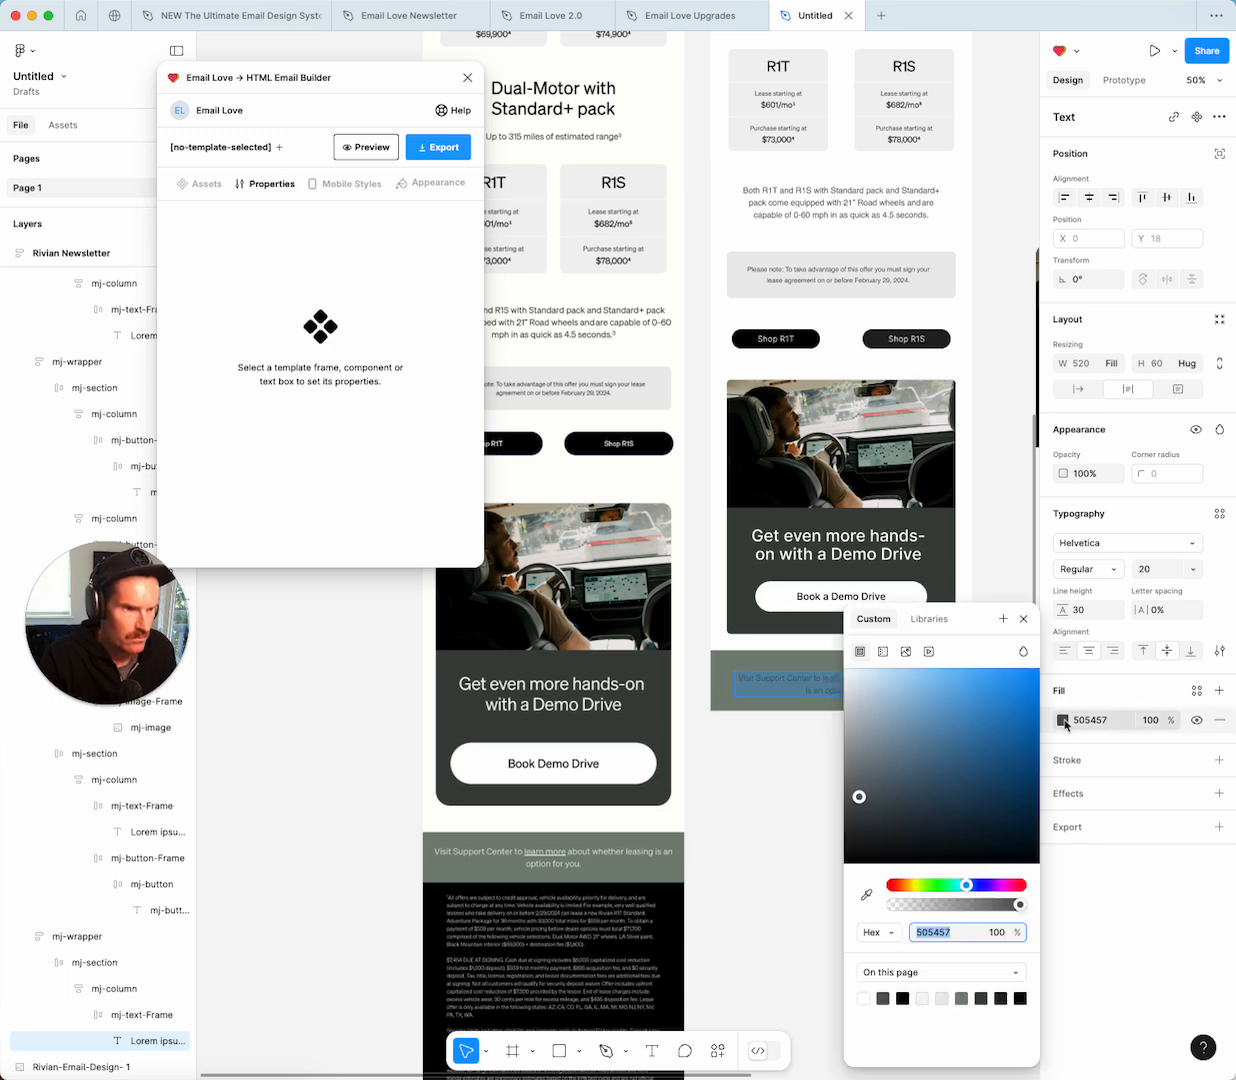
pyautogui.write('FFFFFF')
pyautogui.press('Return')
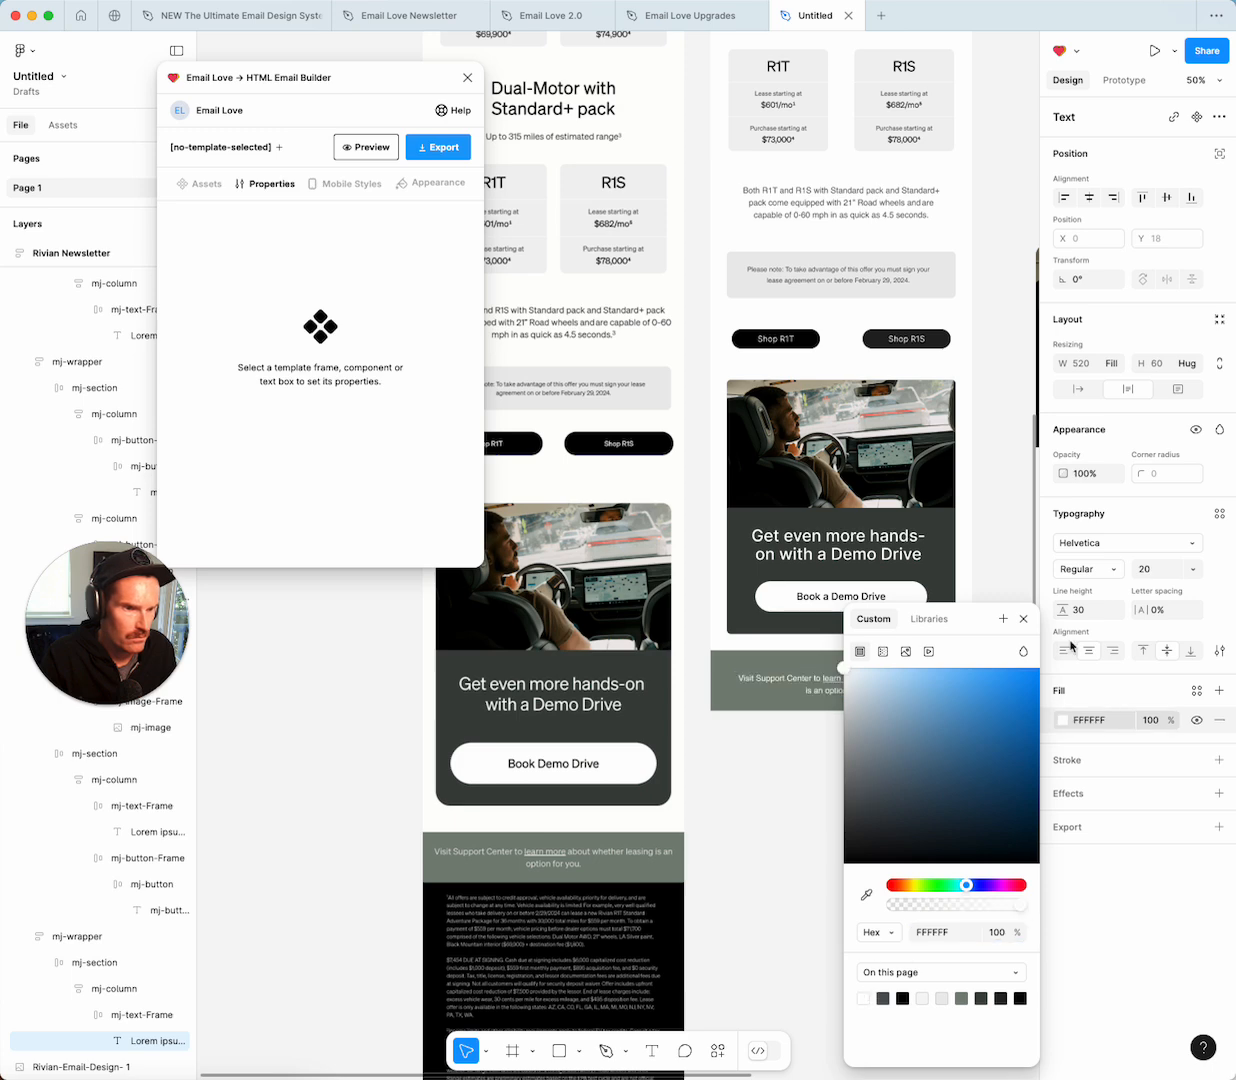
pyautogui.click(1023, 618)
pyautogui.click(1192, 569)
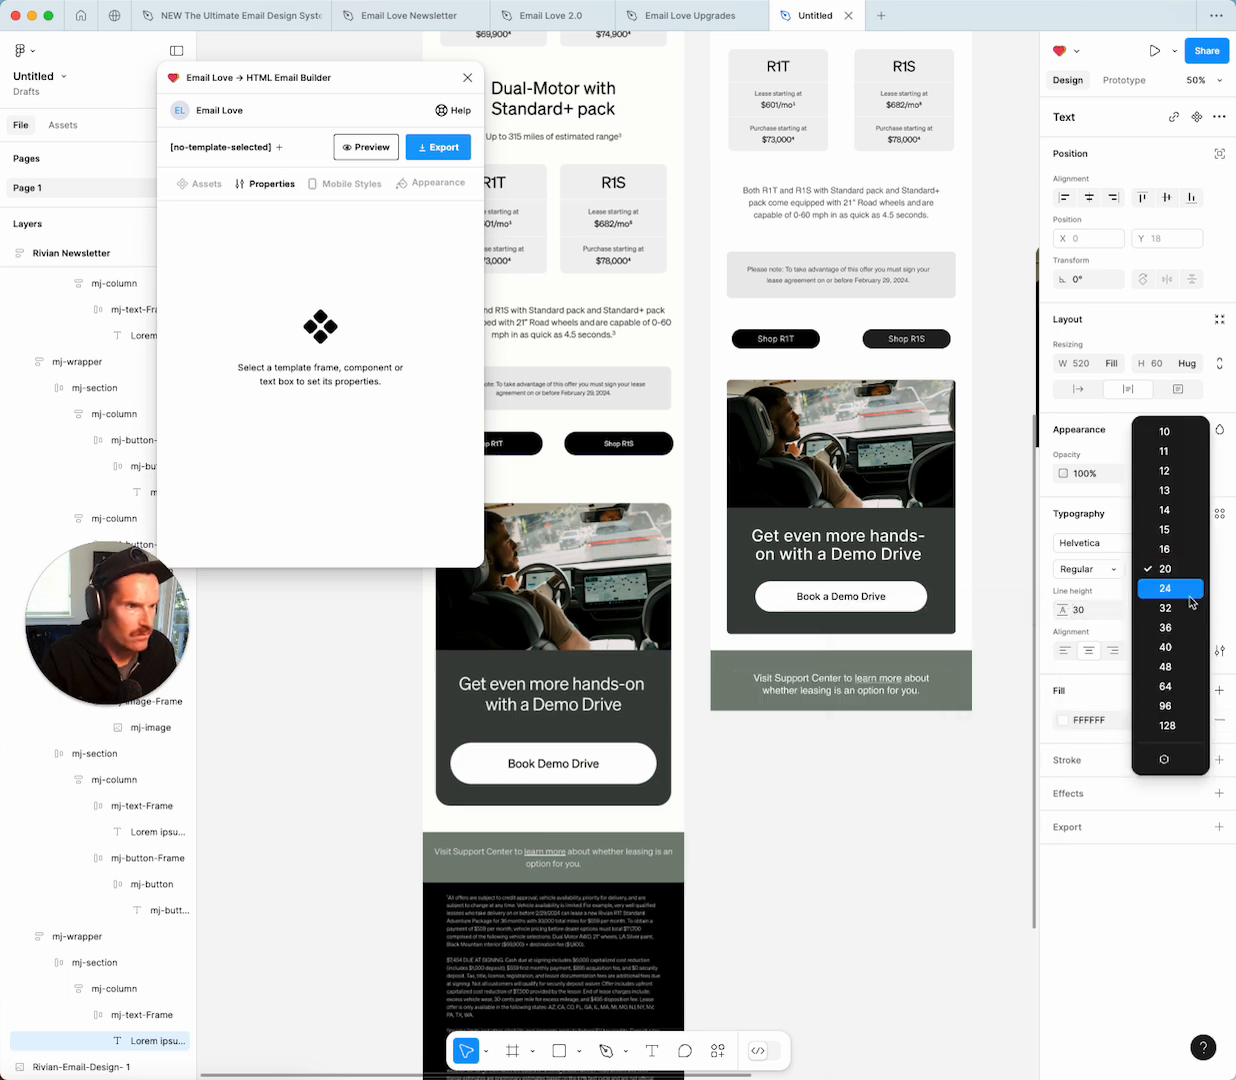
pyautogui.click(1190, 599)
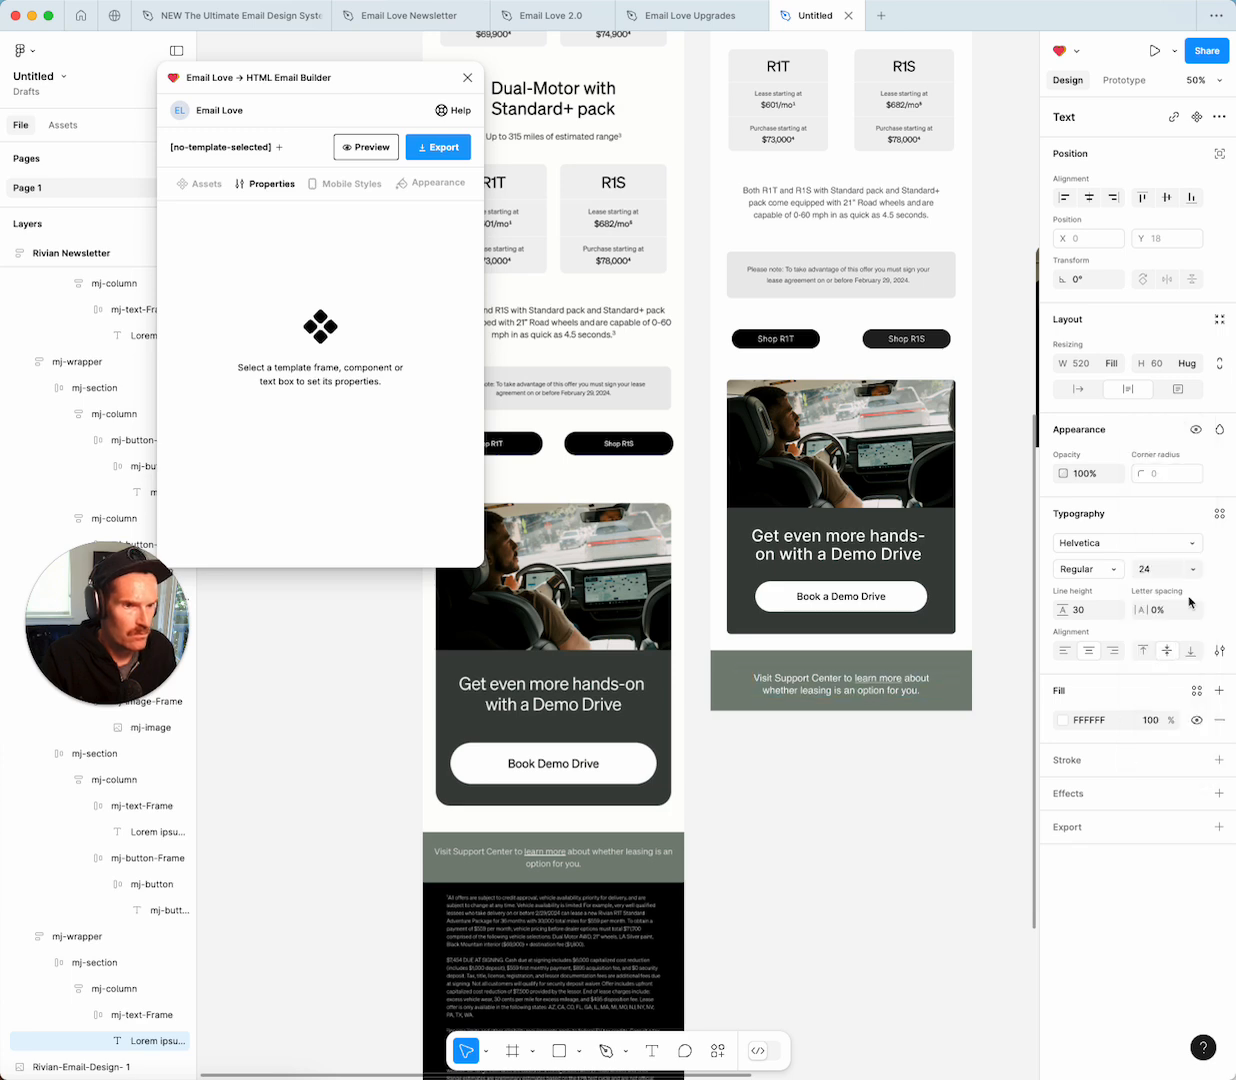
pyautogui.click(958, 733)
pyautogui.click(965, 680)
# Set the banner column's vertical padding to 25.
pyautogui.doubleClick(965, 680)
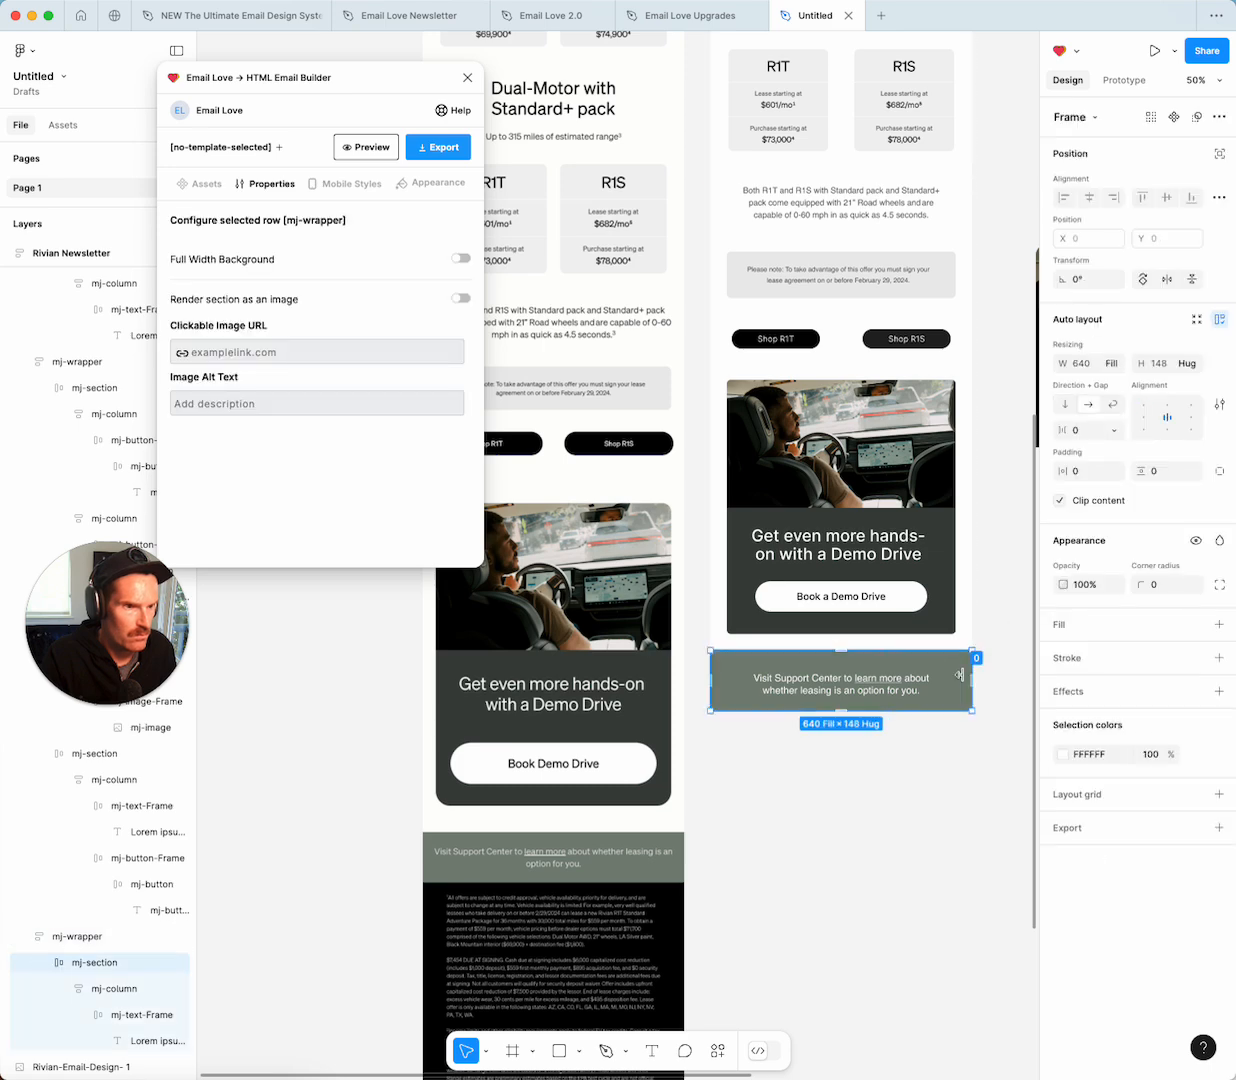
pyautogui.click(131, 989)
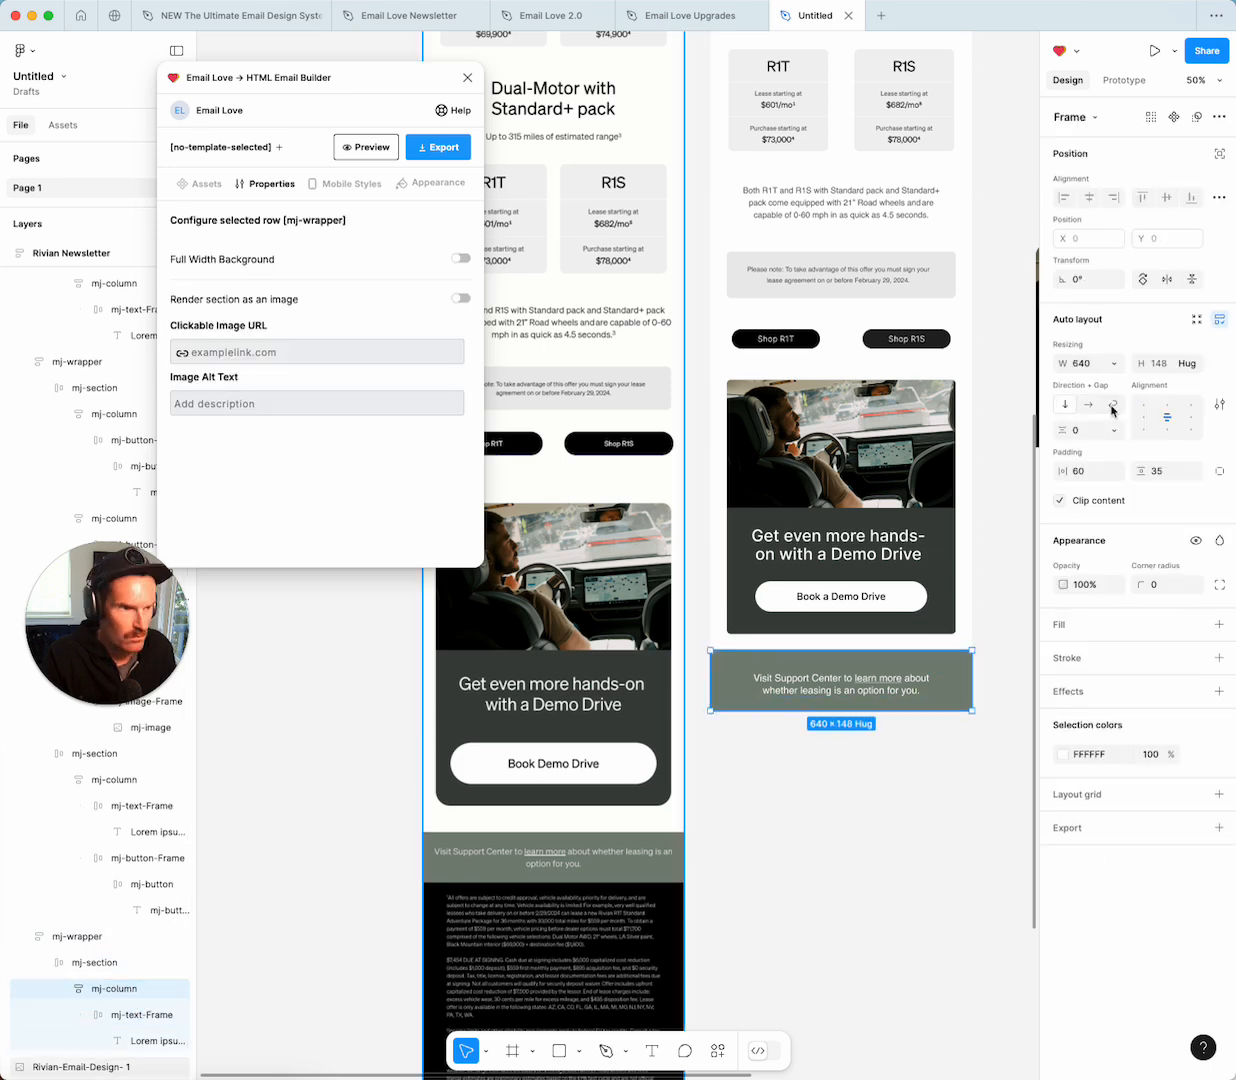
pyautogui.click(1171, 476)
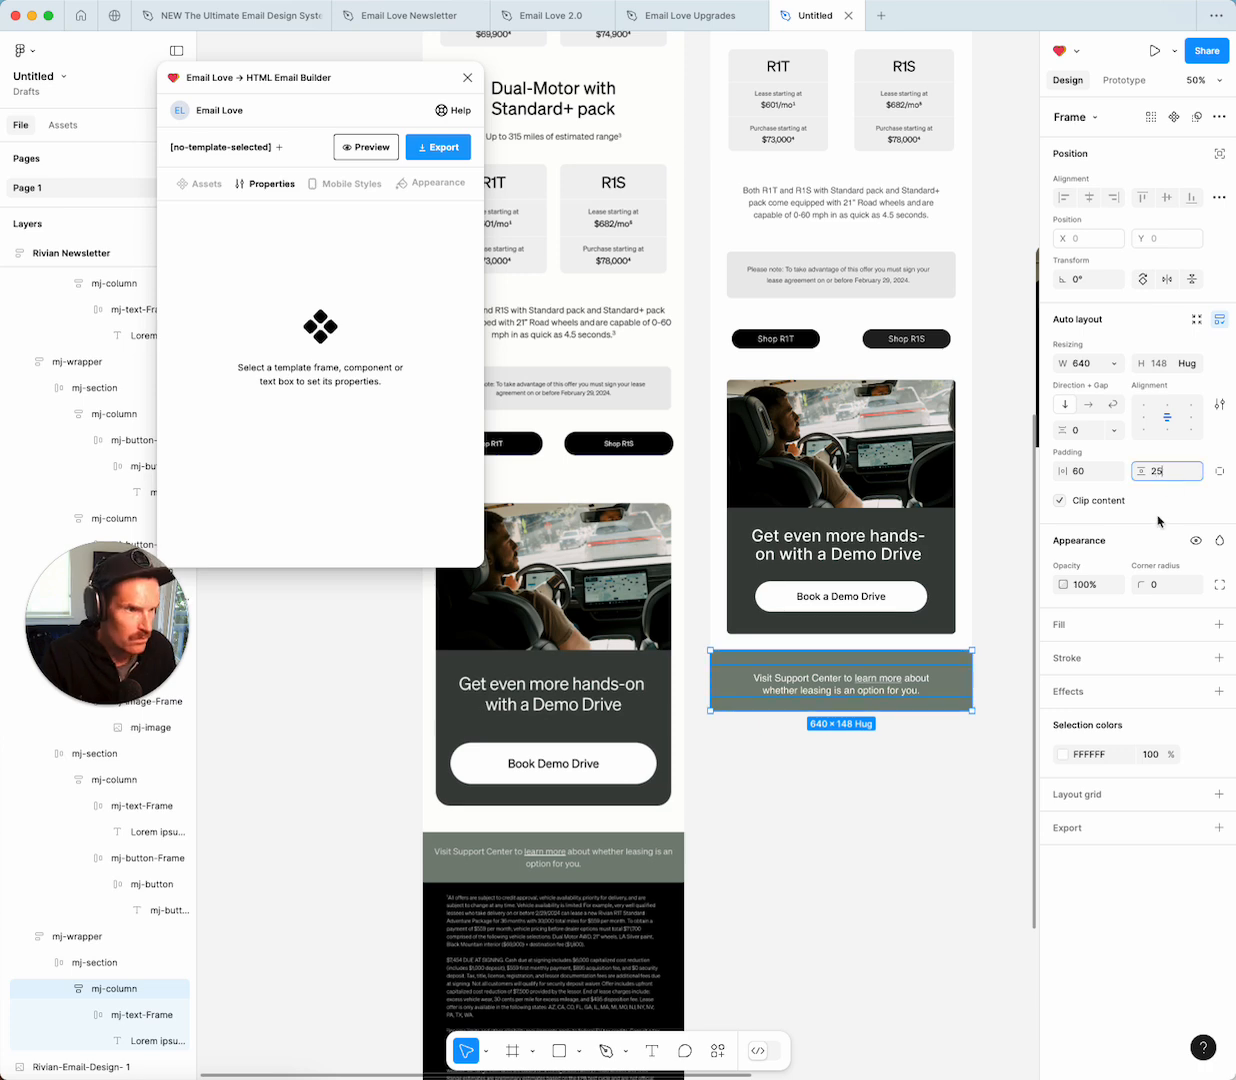
pyautogui.write('25')
pyautogui.press('Return')
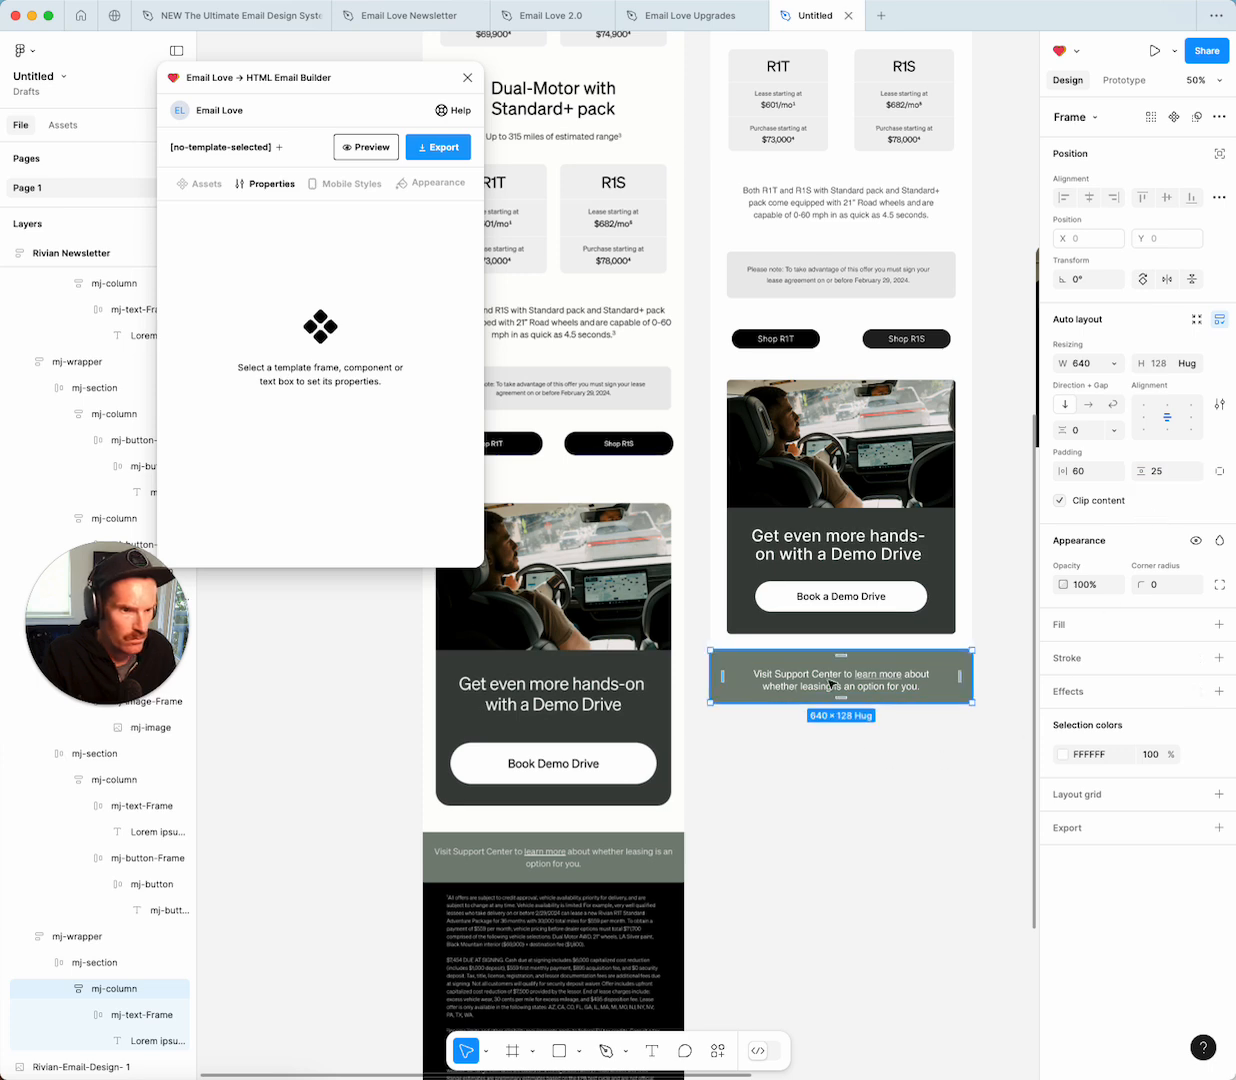
# Remove the top padding from the banner's text frame by setting it to 0.
pyautogui.click(829, 684)
pyautogui.click(1159, 472)
pyautogui.write('0')
pyautogui.press('Return')
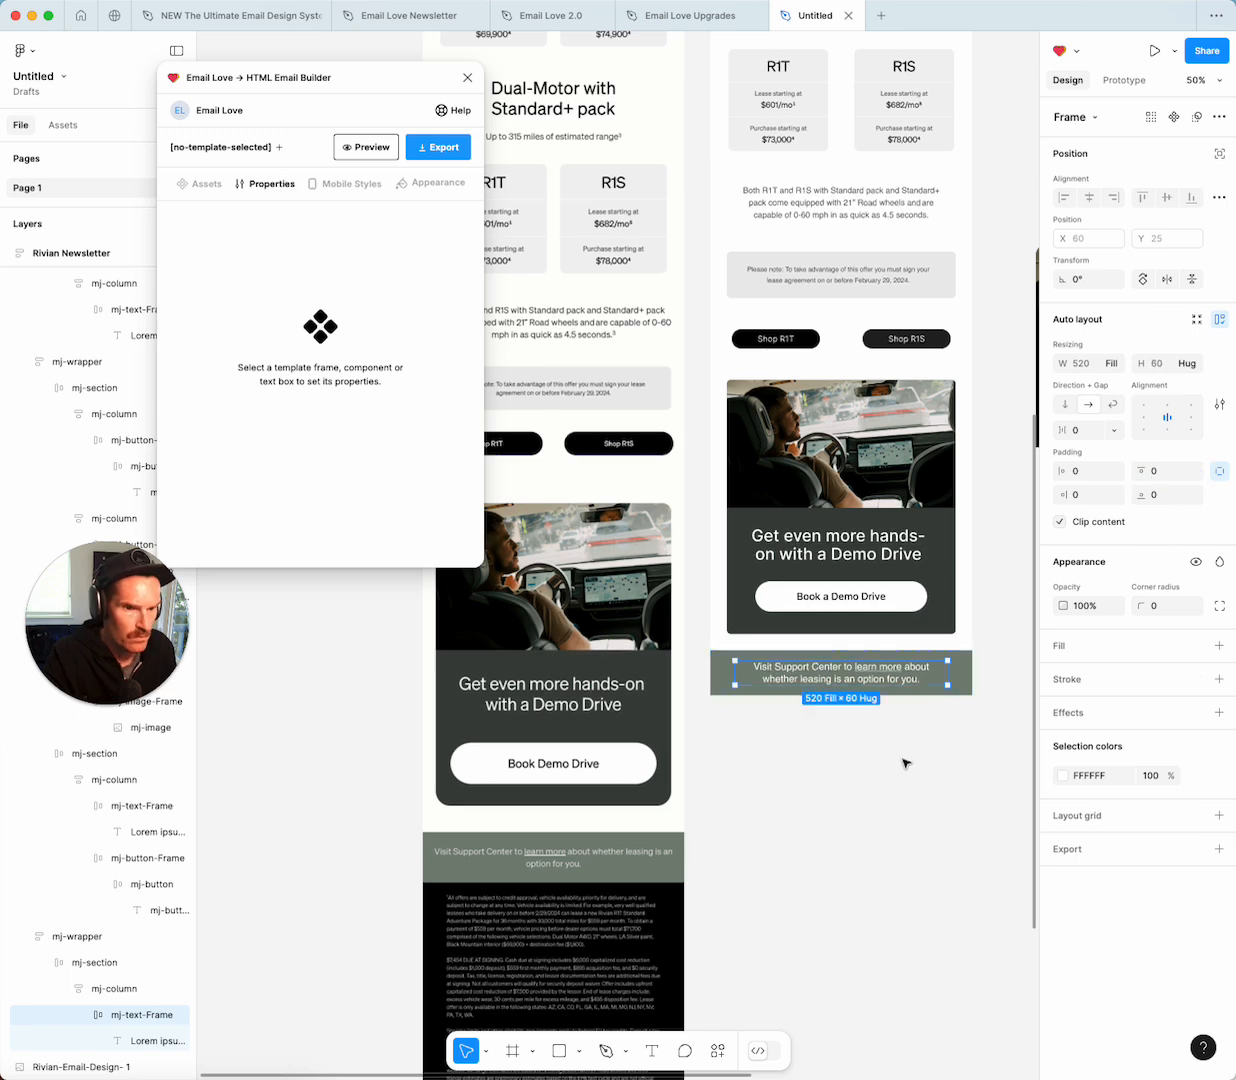
pyautogui.press('Escape')
# Change the banner column's vertical padding to 35.
pyautogui.click(965, 670)
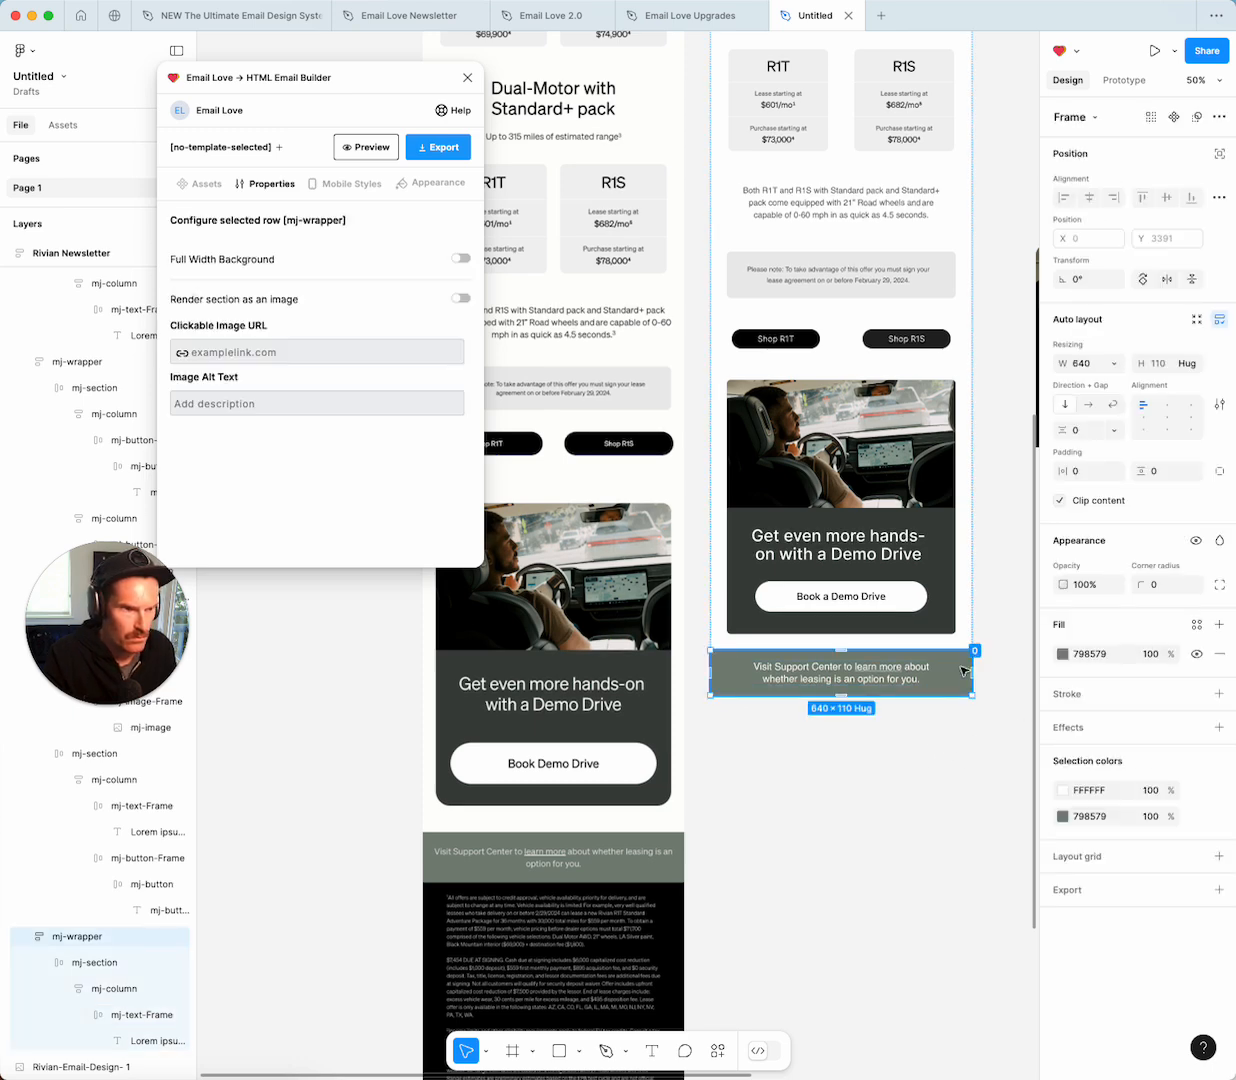
pyautogui.doubleClick(958, 668)
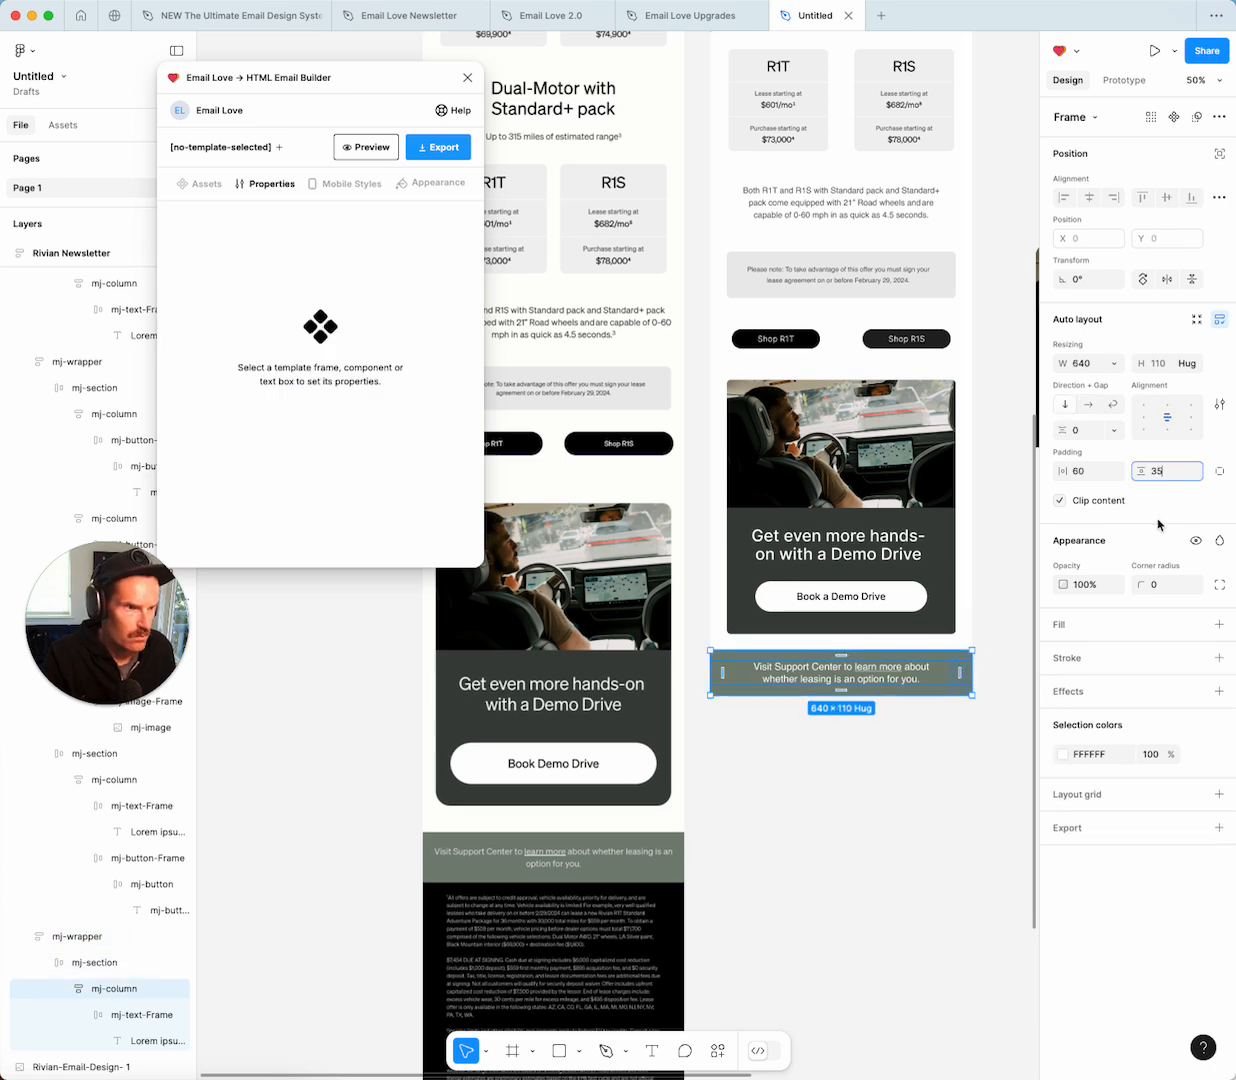
pyautogui.write('35')
pyautogui.press('Return')
pyautogui.press('Escape')
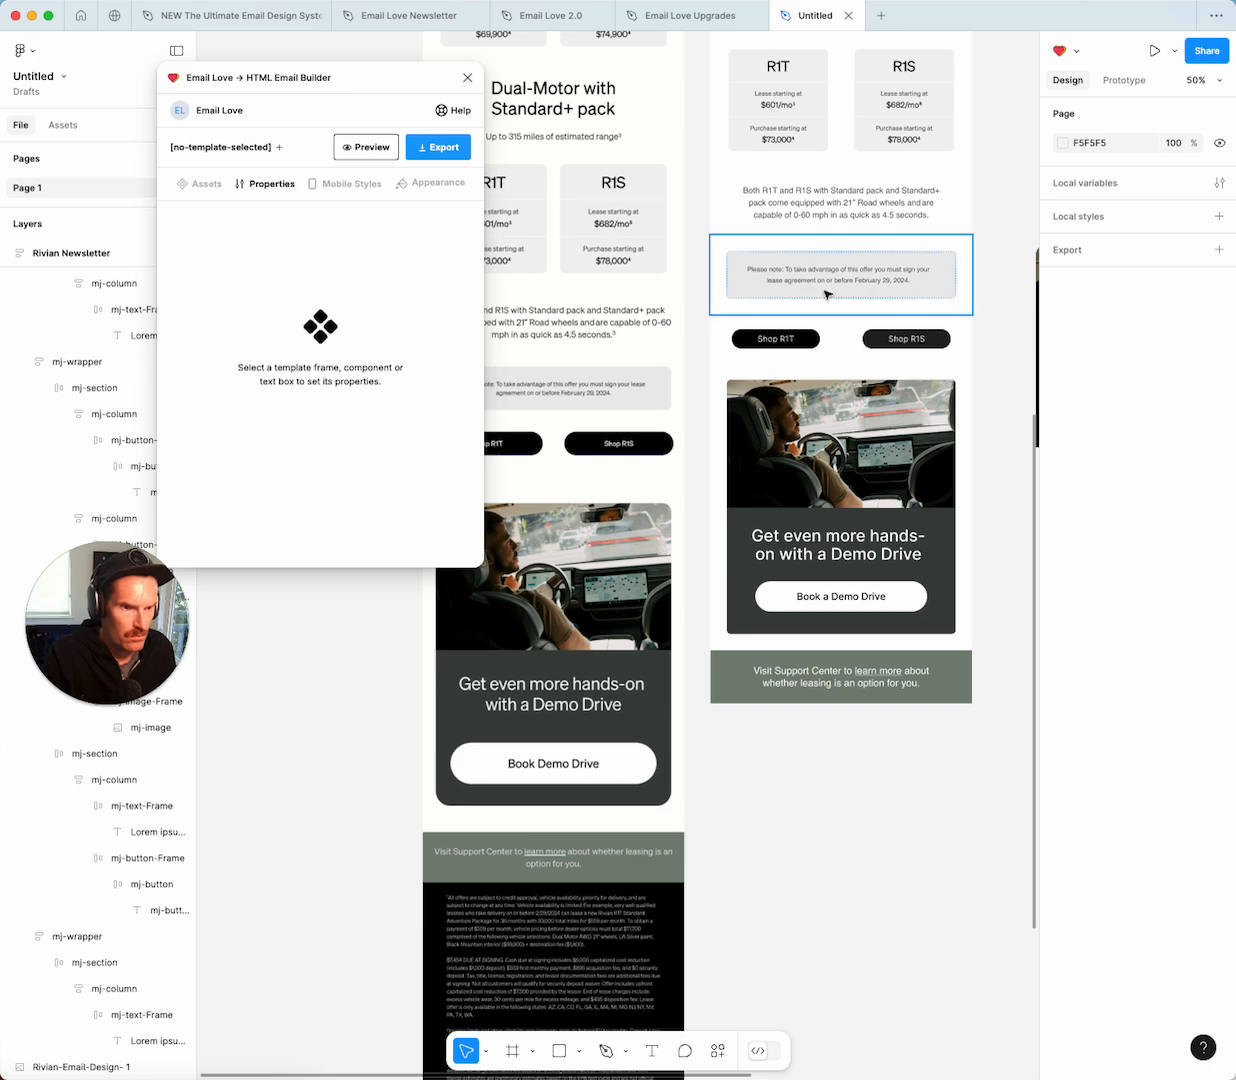
# Duplicate the R1T/R1S paragraph row and place the copy beneath the support banner.
pyautogui.scroll(2, 819, 298)
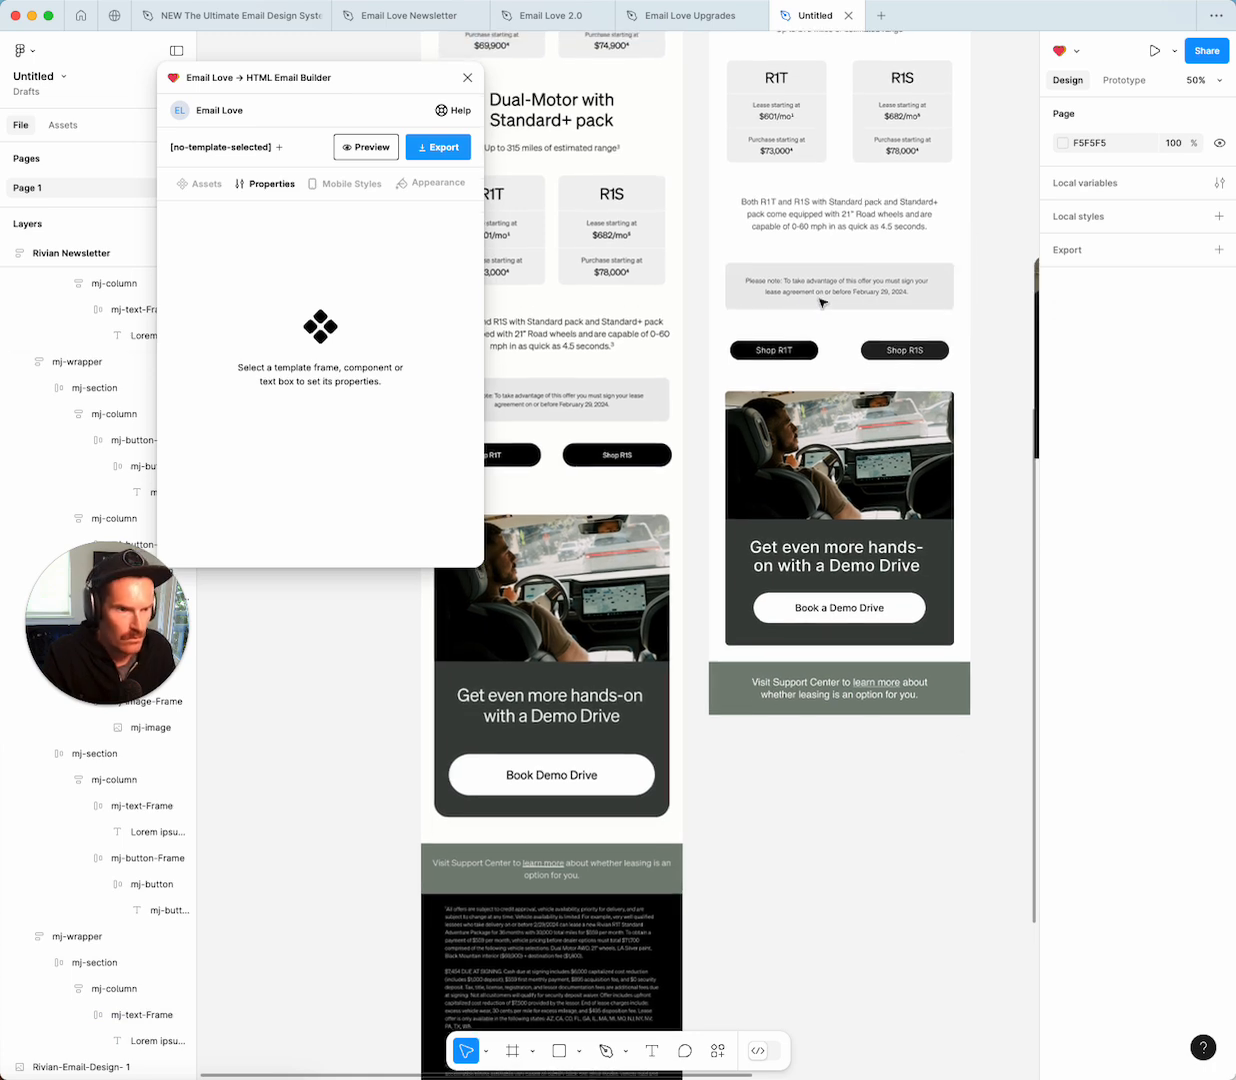
pyautogui.click(815, 229)
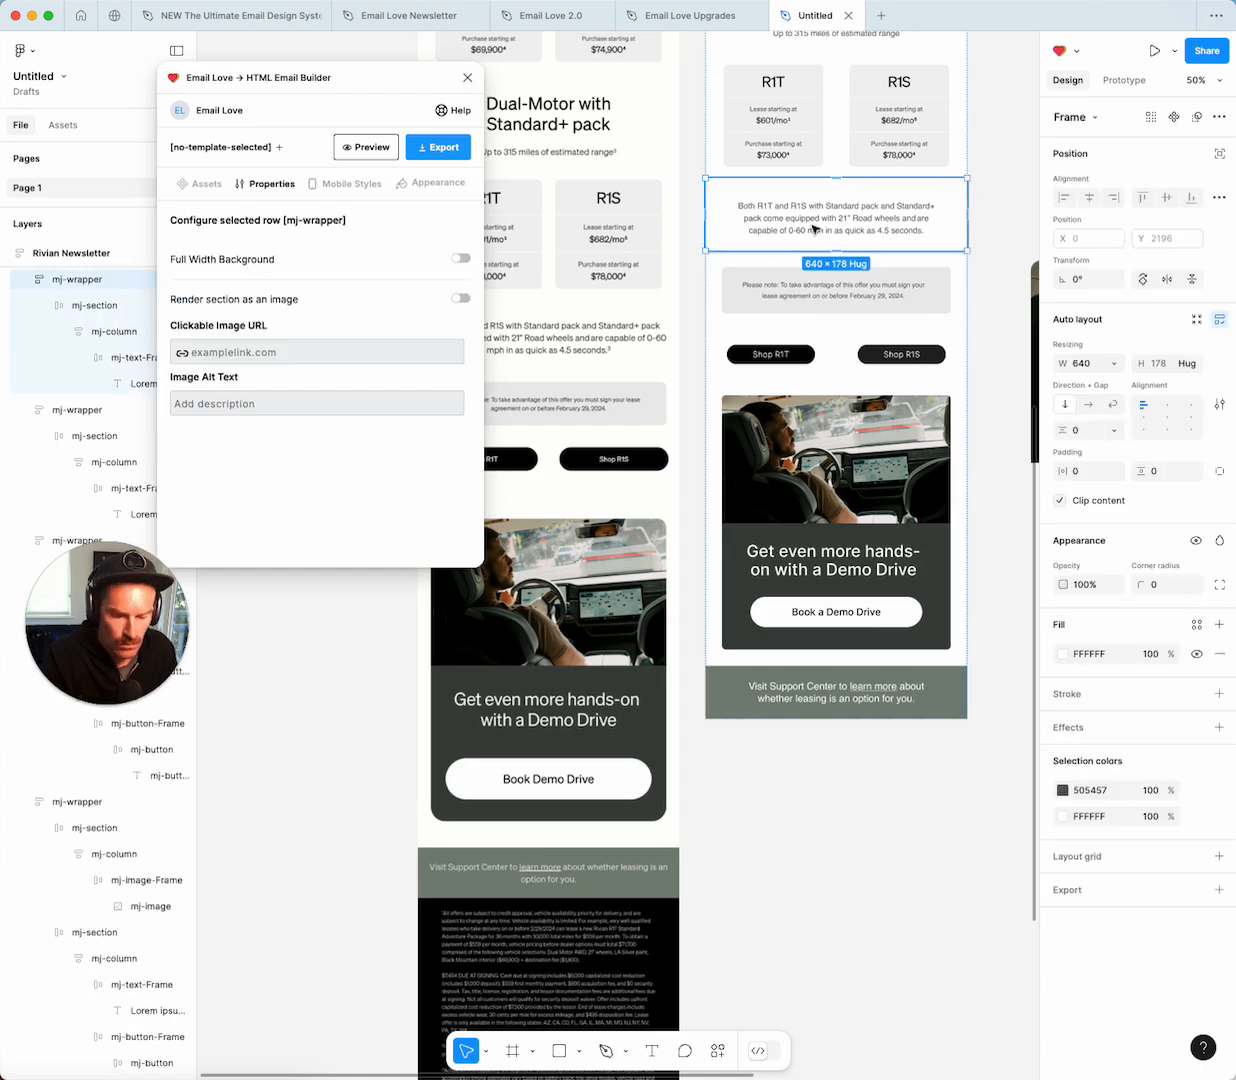
pyautogui.hotkey('ctrl', 'd')
pyautogui.scroll(-3, 815, 232)
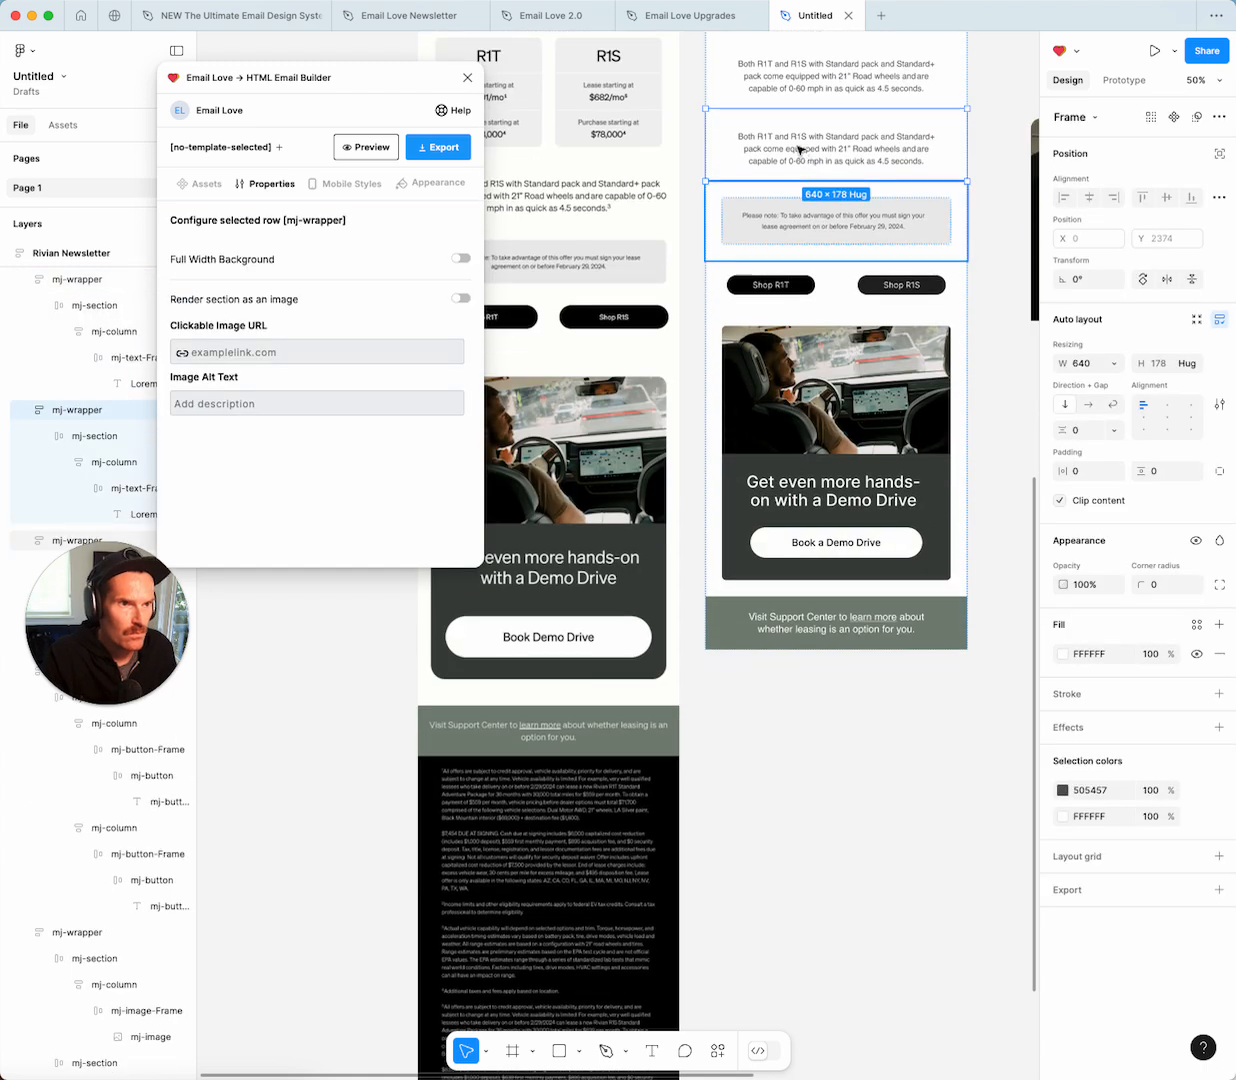
pyautogui.moveTo(770, 280); pyautogui.dragTo(763, 643)
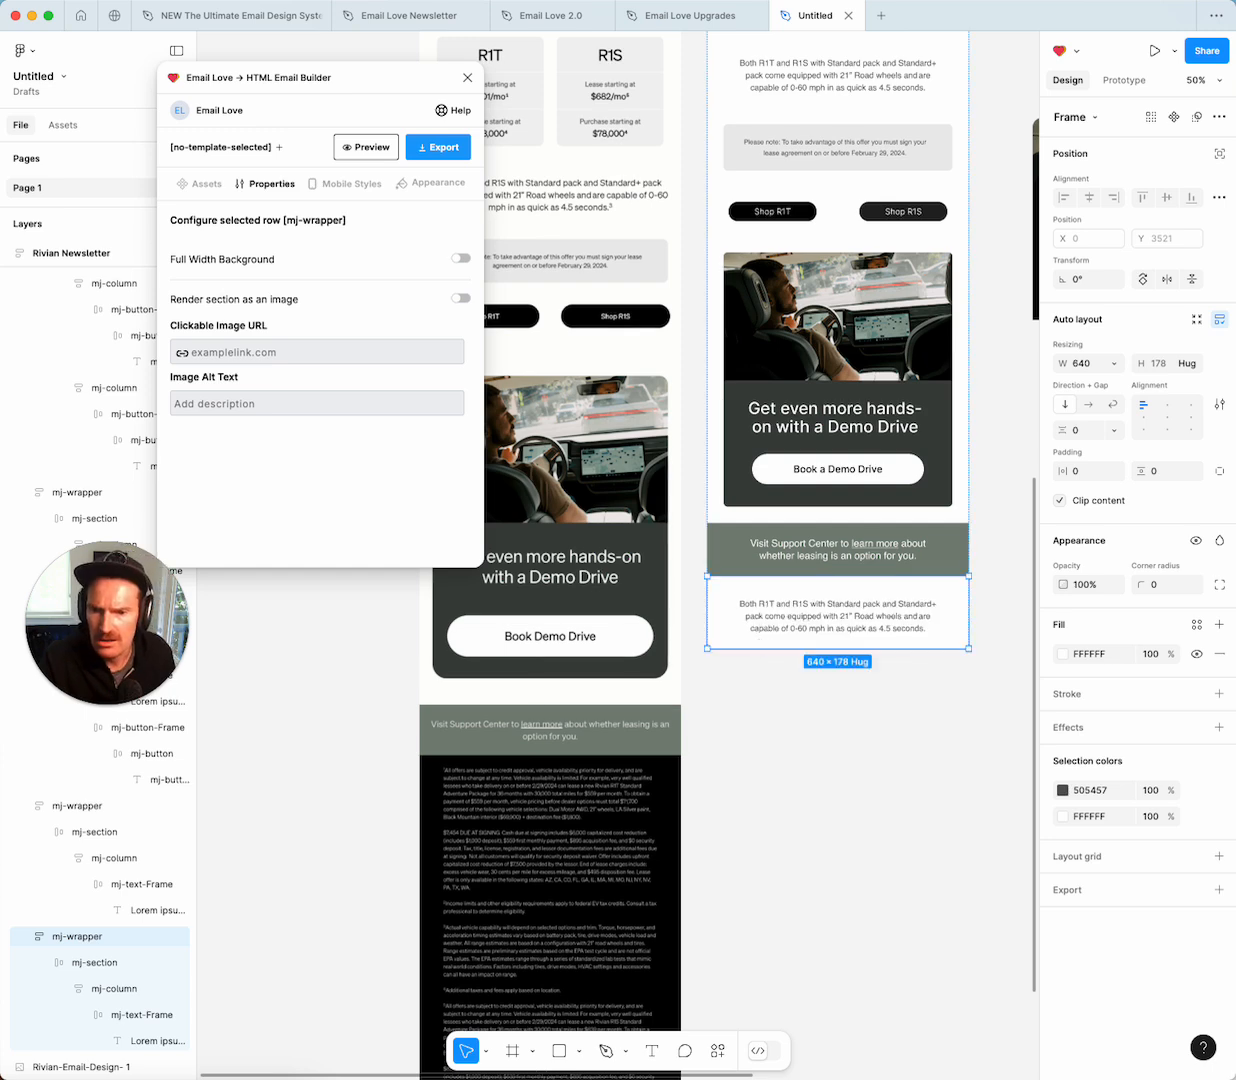
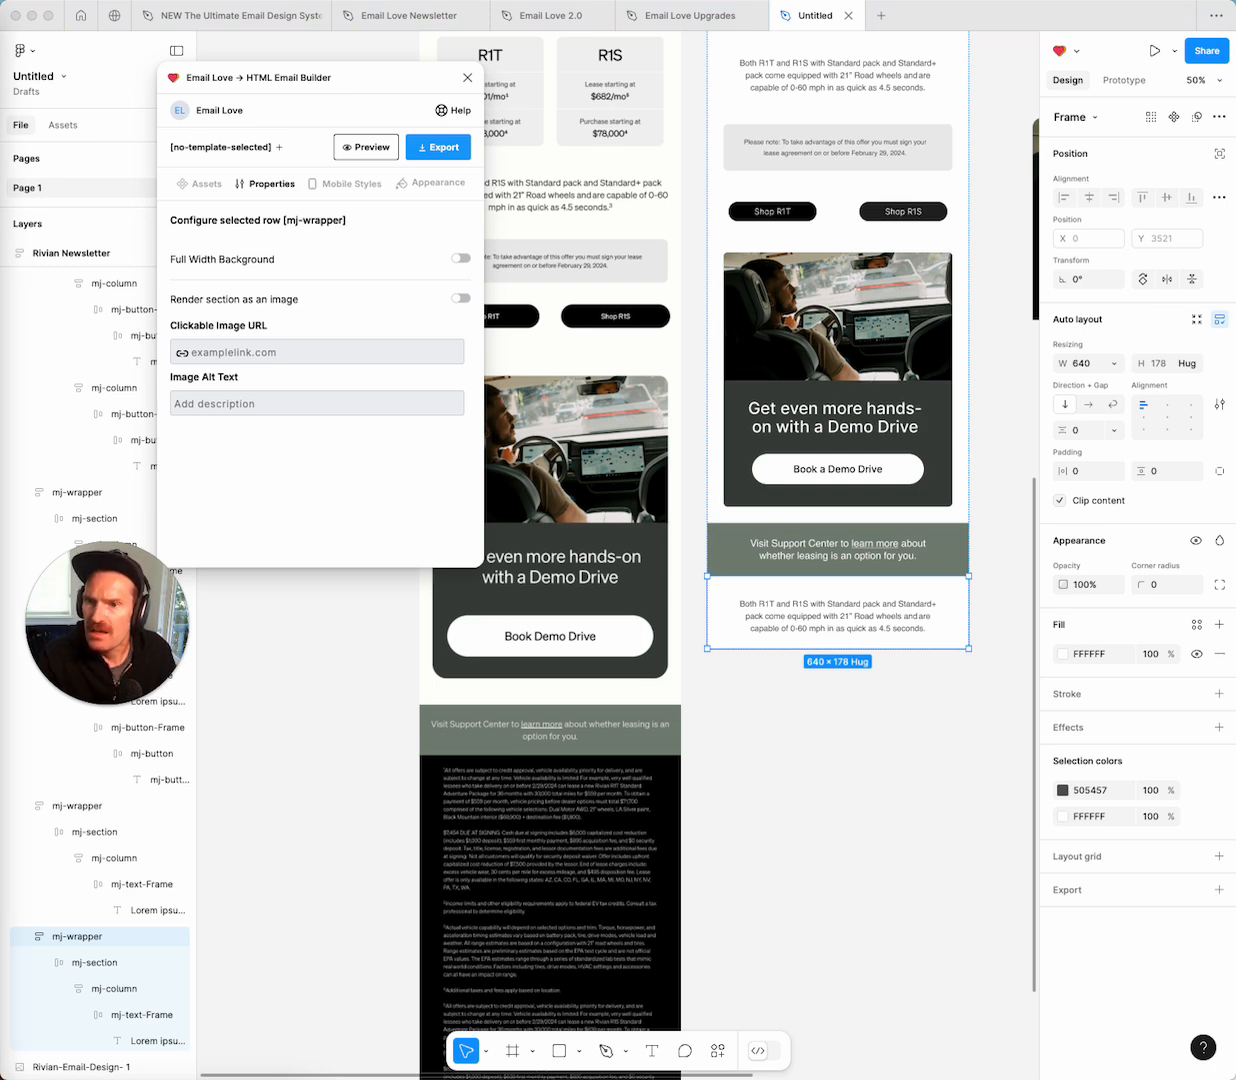
# Replace the bottom section's three-line text with the pasted legal disclaimer.
pyautogui.click(816, 620)
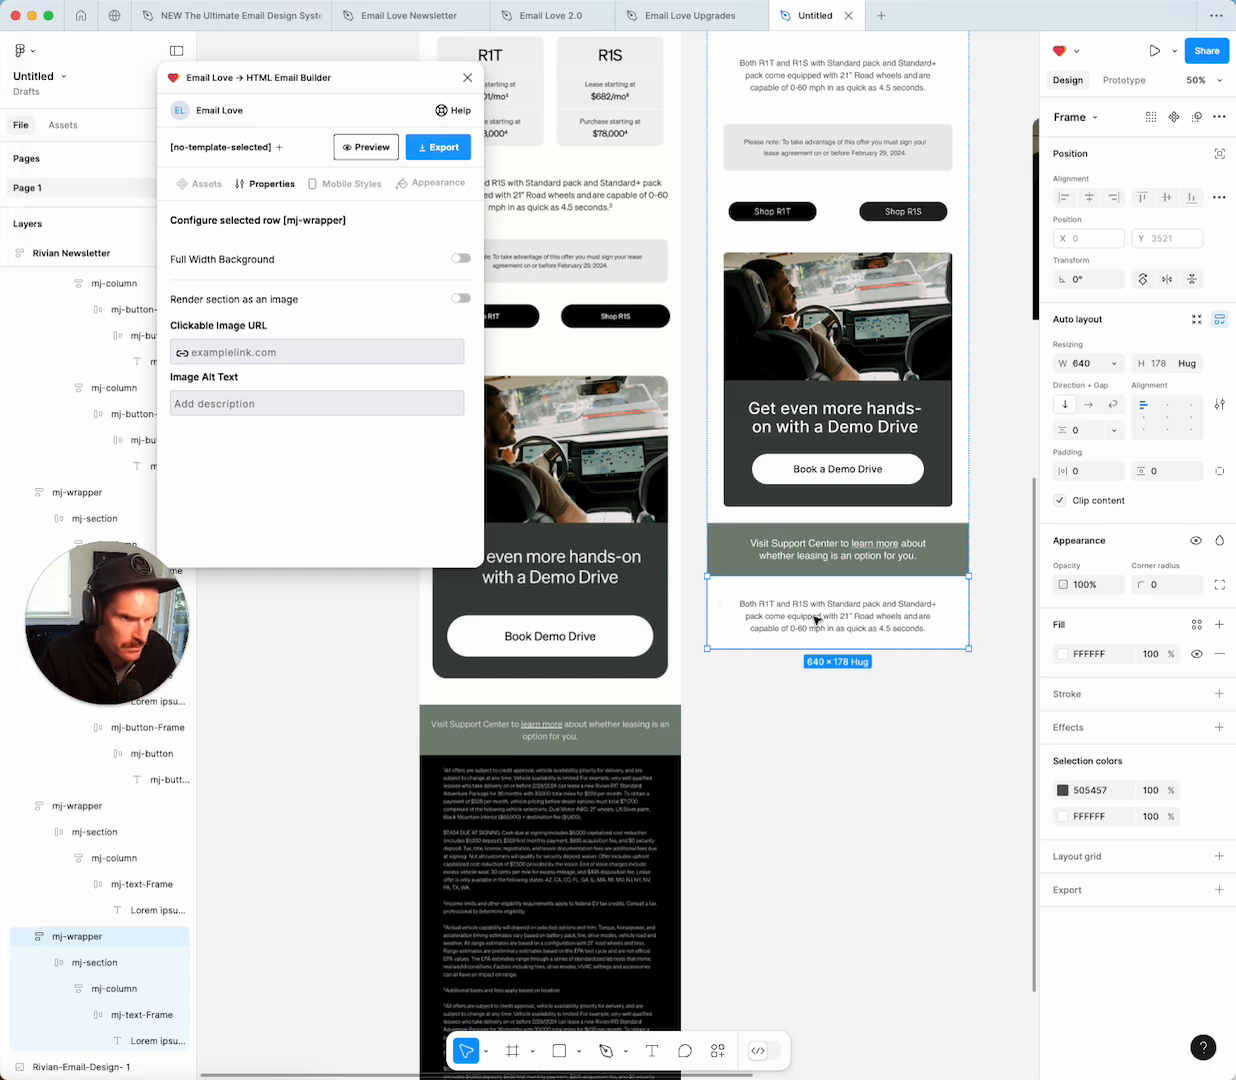
pyautogui.doubleClick(816, 620)
pyautogui.press('Return')
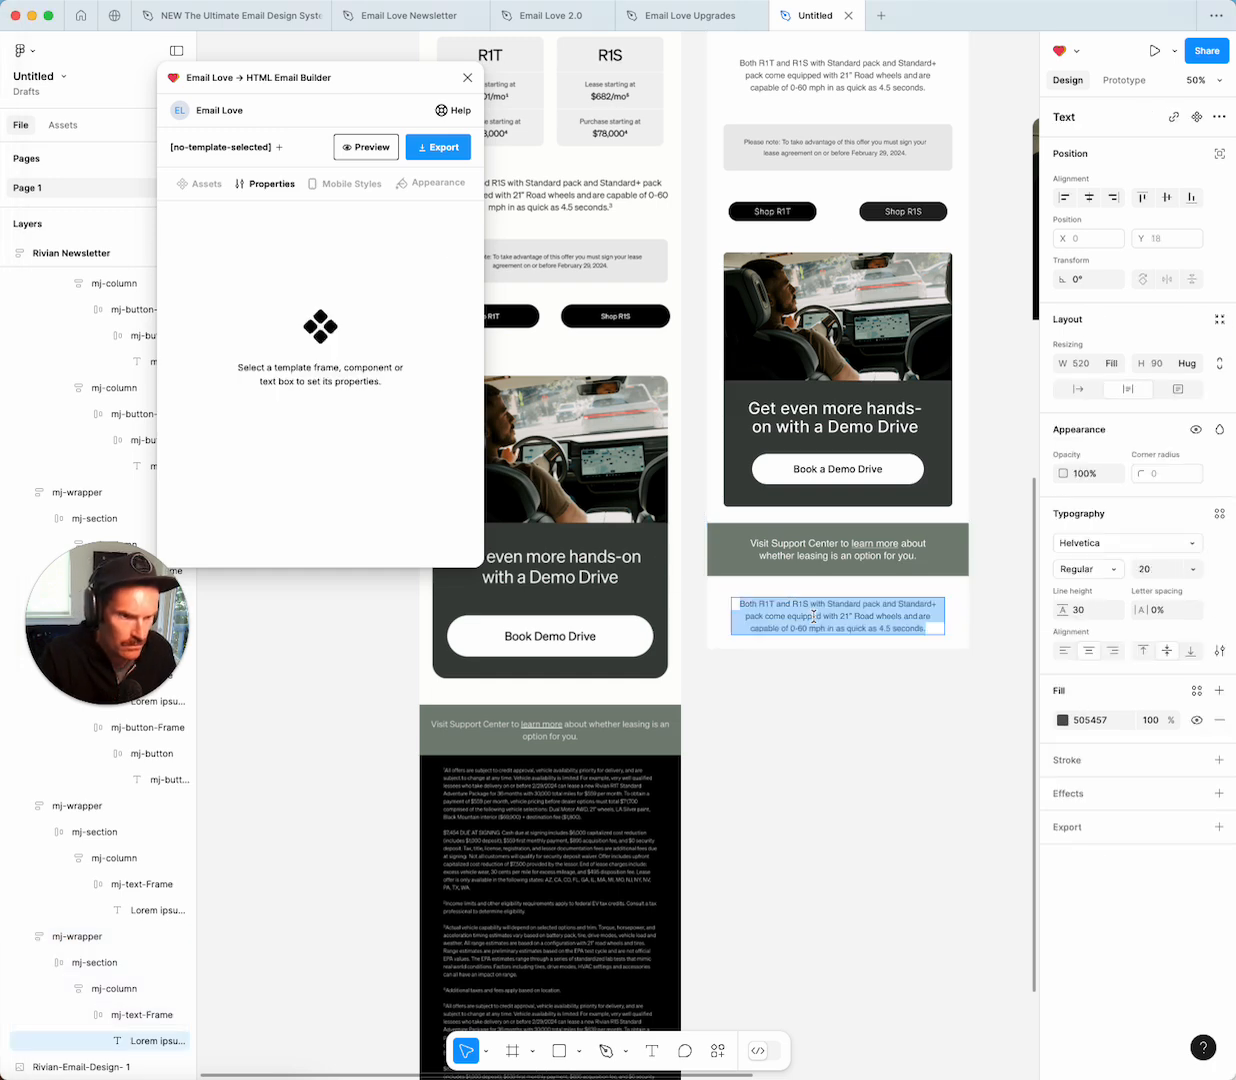
pyautogui.press('super+v')
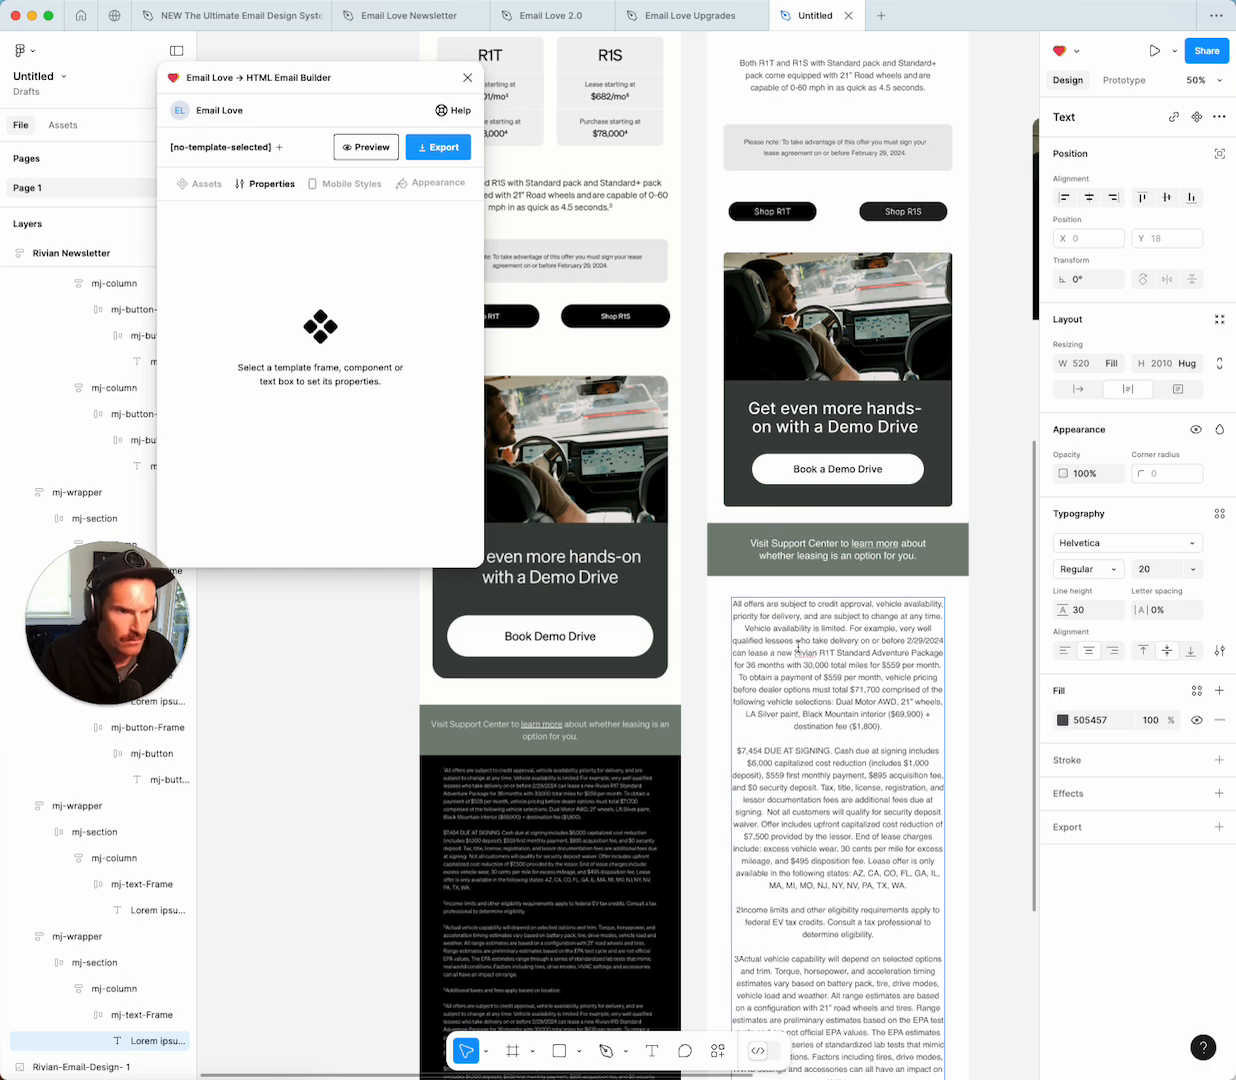
# Format the disclaimer left-aligned with font size 14 and line height 22.
pyautogui.press('super+a')
pyautogui.click(1066, 651)
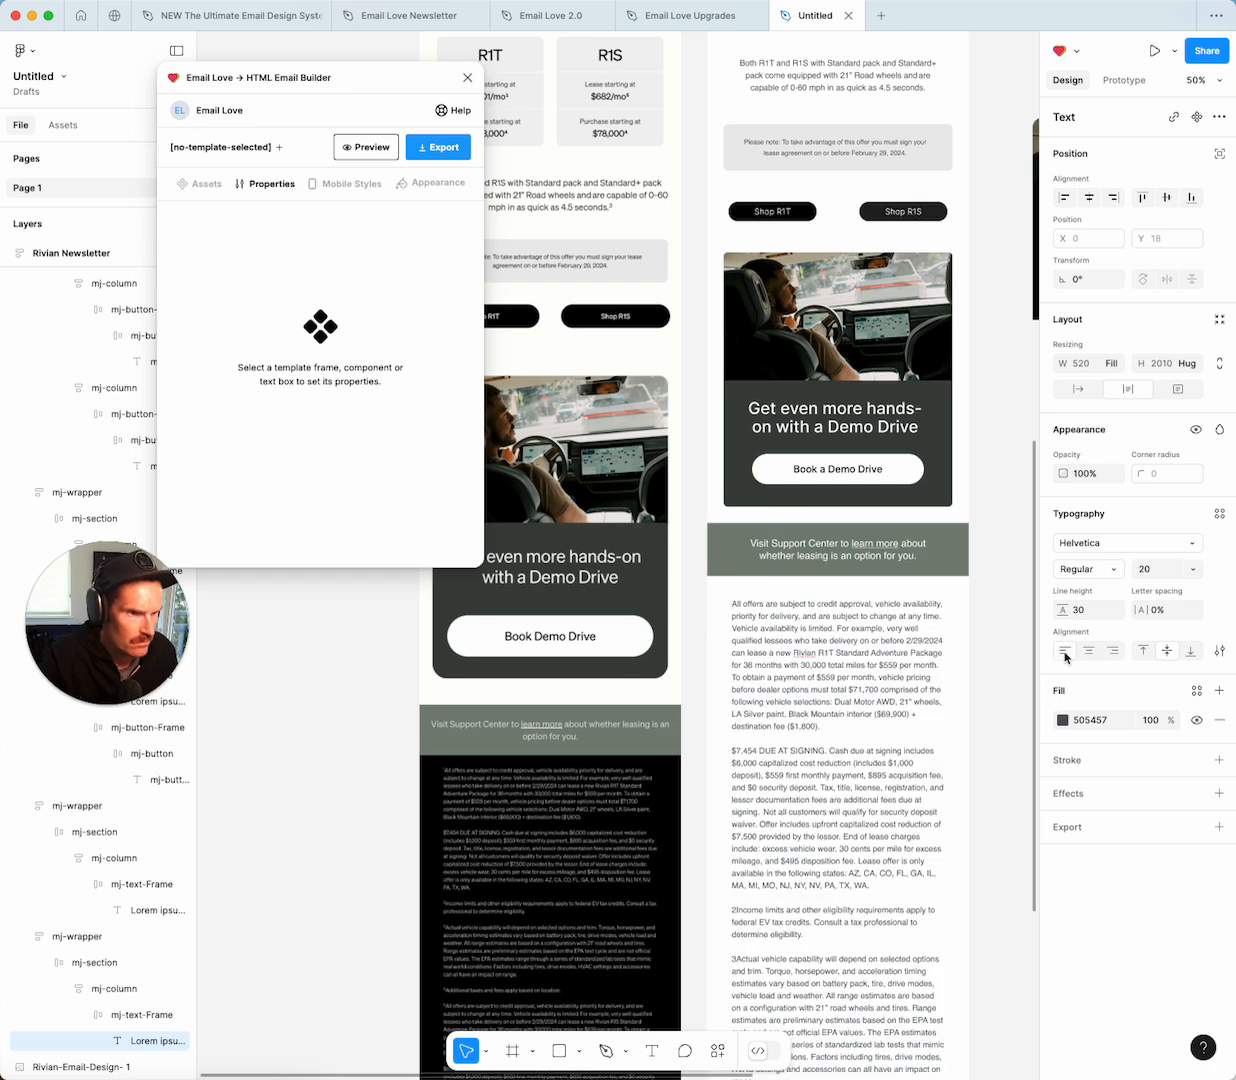
pyautogui.click(1190, 568)
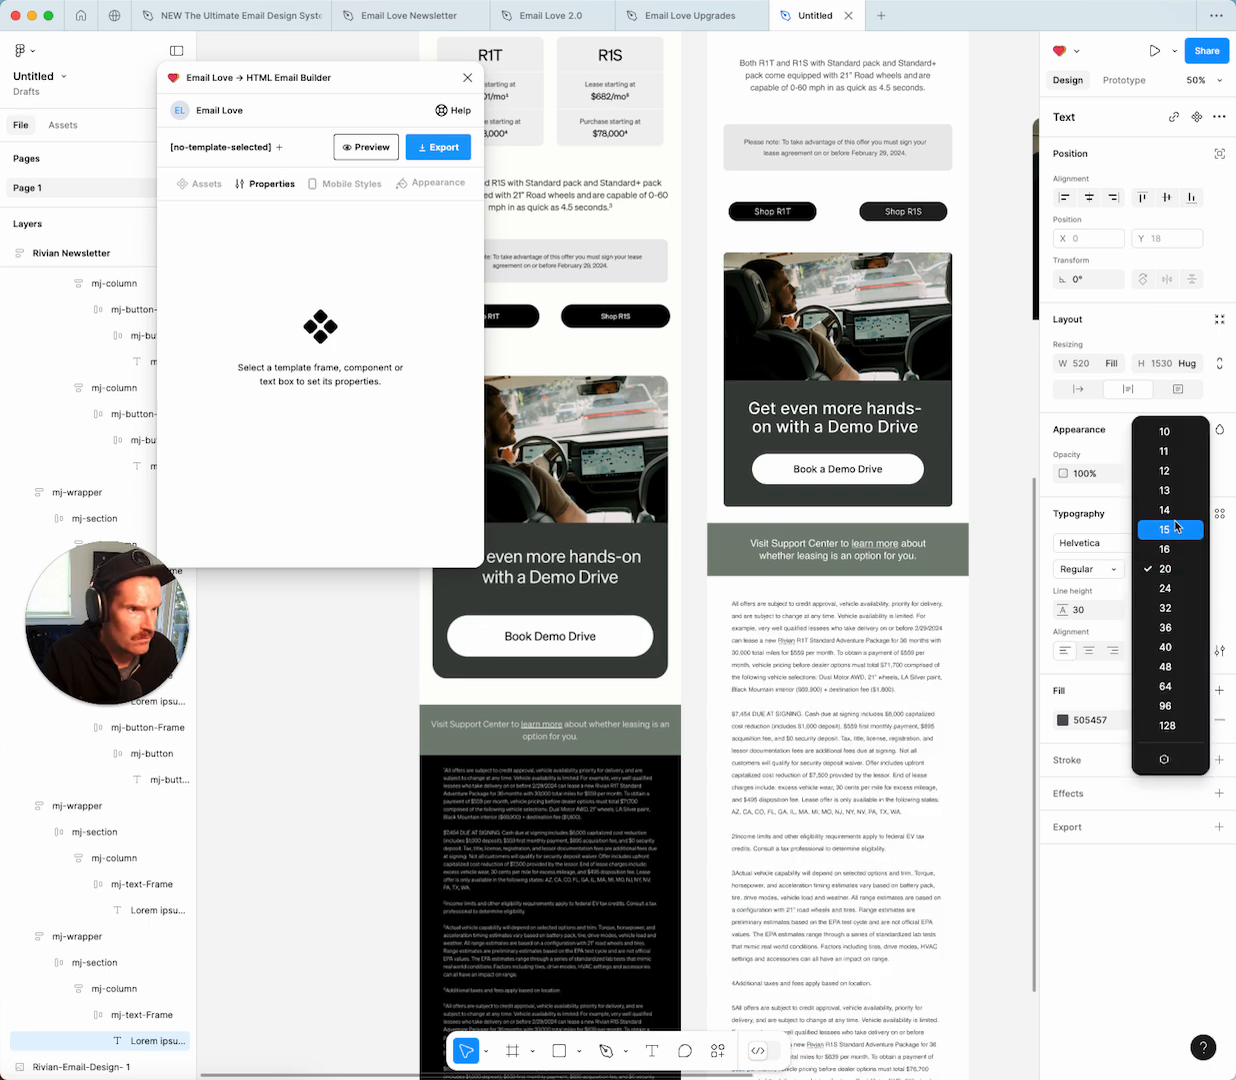
pyautogui.click(1170, 510)
pyautogui.click(1093, 609)
pyautogui.write('22')
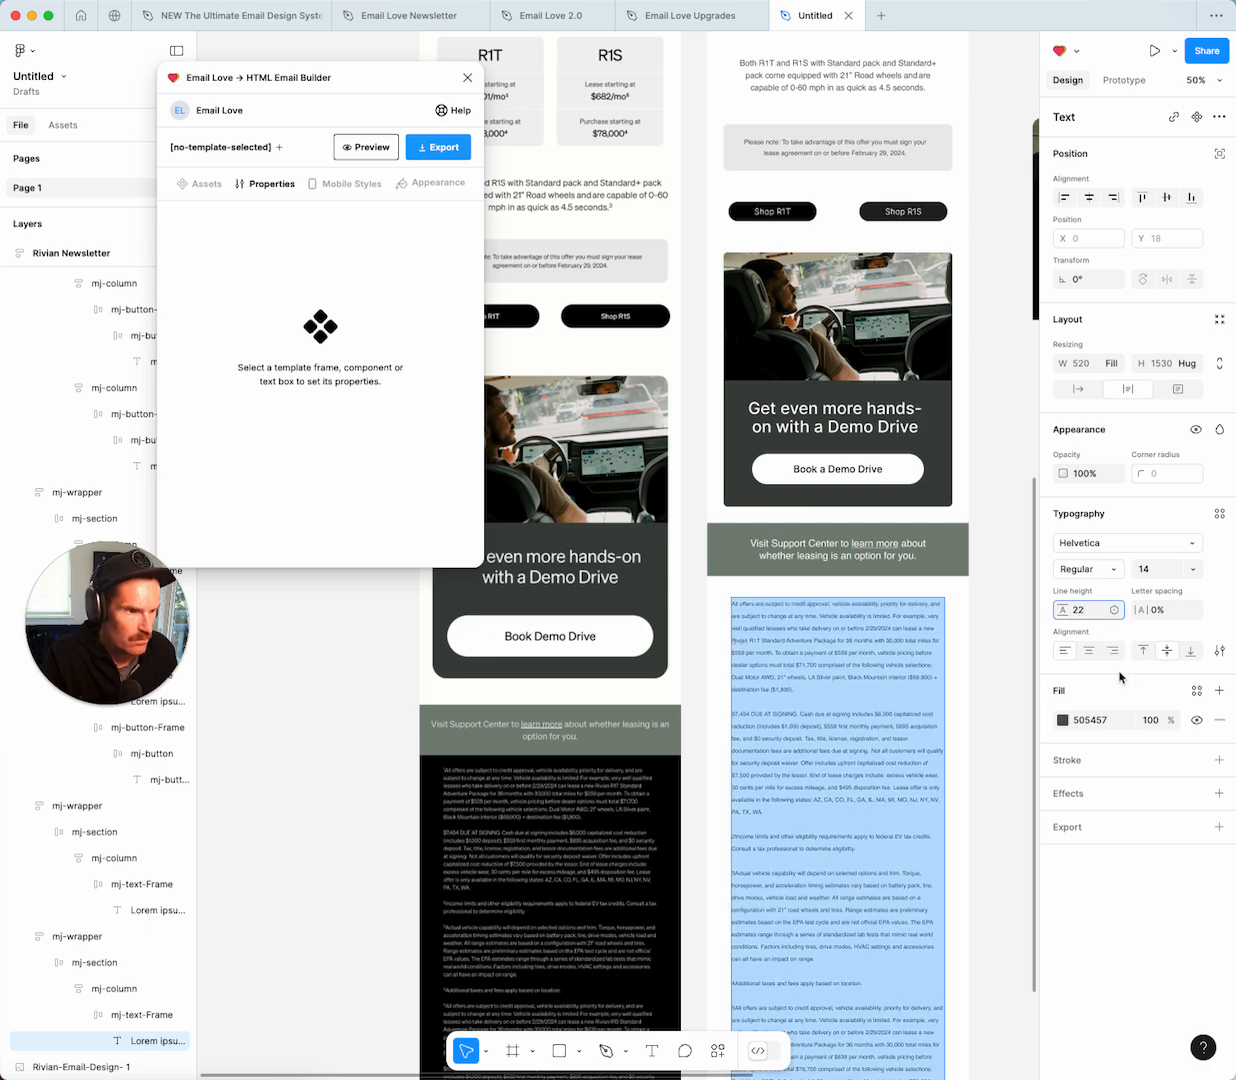
pyautogui.press('Return')
pyautogui.press('Escape')
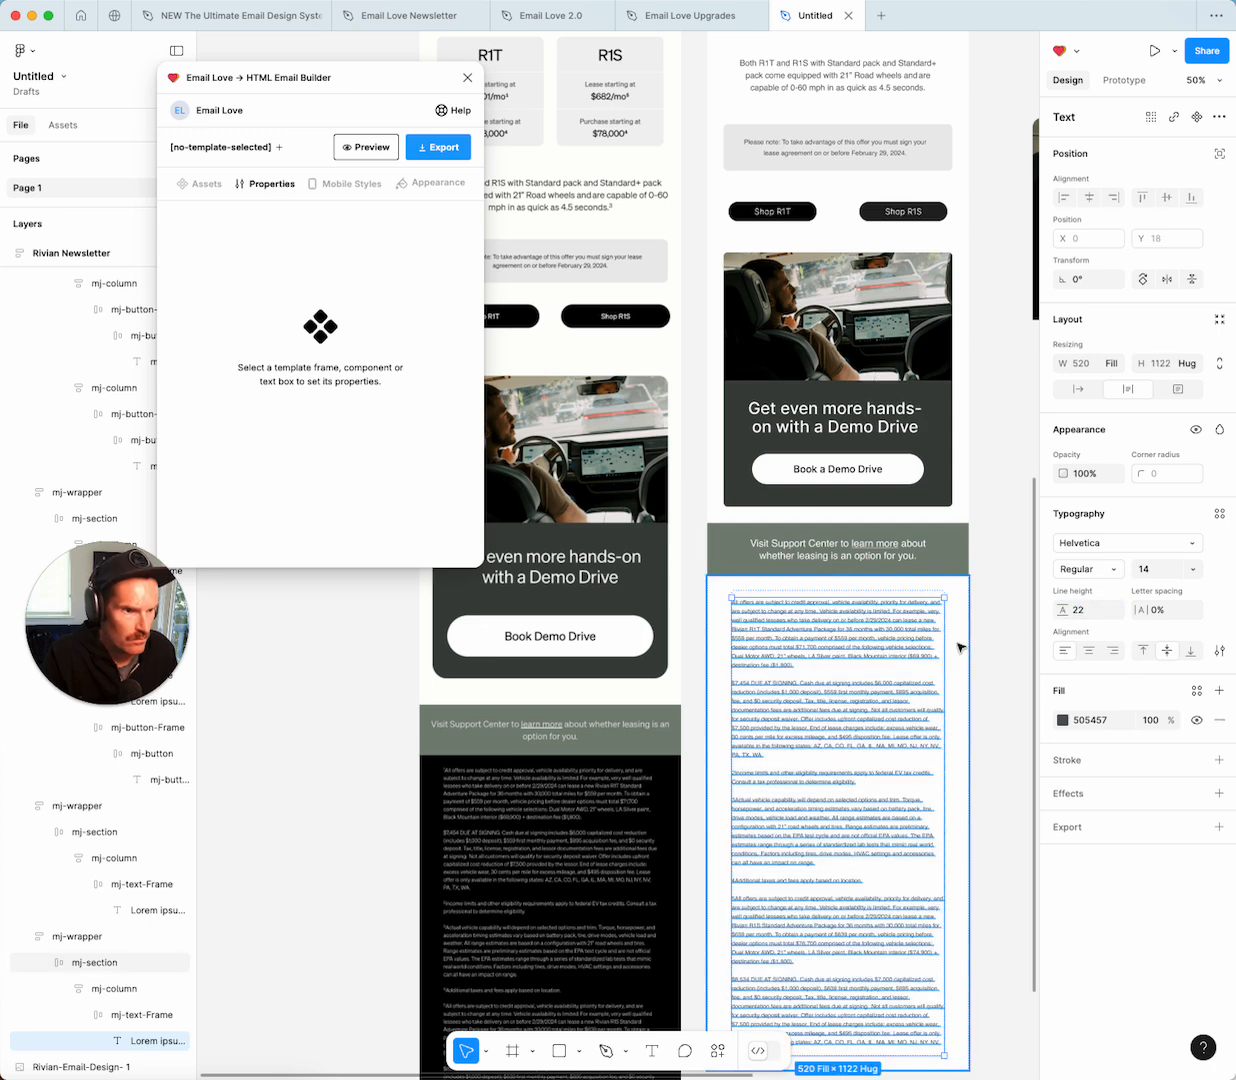
pyautogui.click(961, 647)
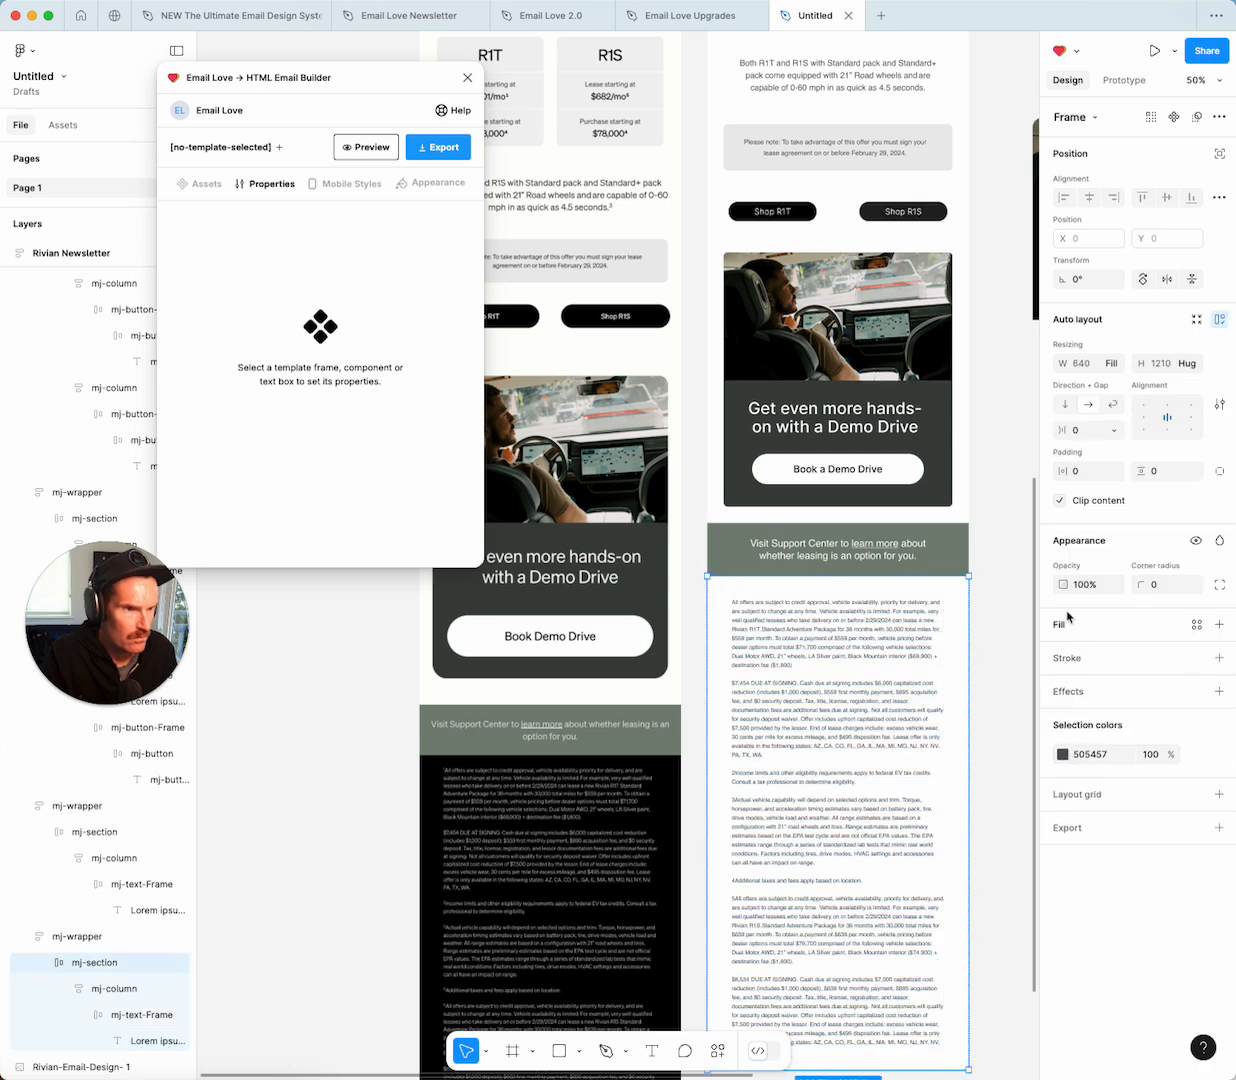
# Fill the disclaimer's wrapper background with black (000000).
pyautogui.click(972, 618)
pyautogui.click(970, 618)
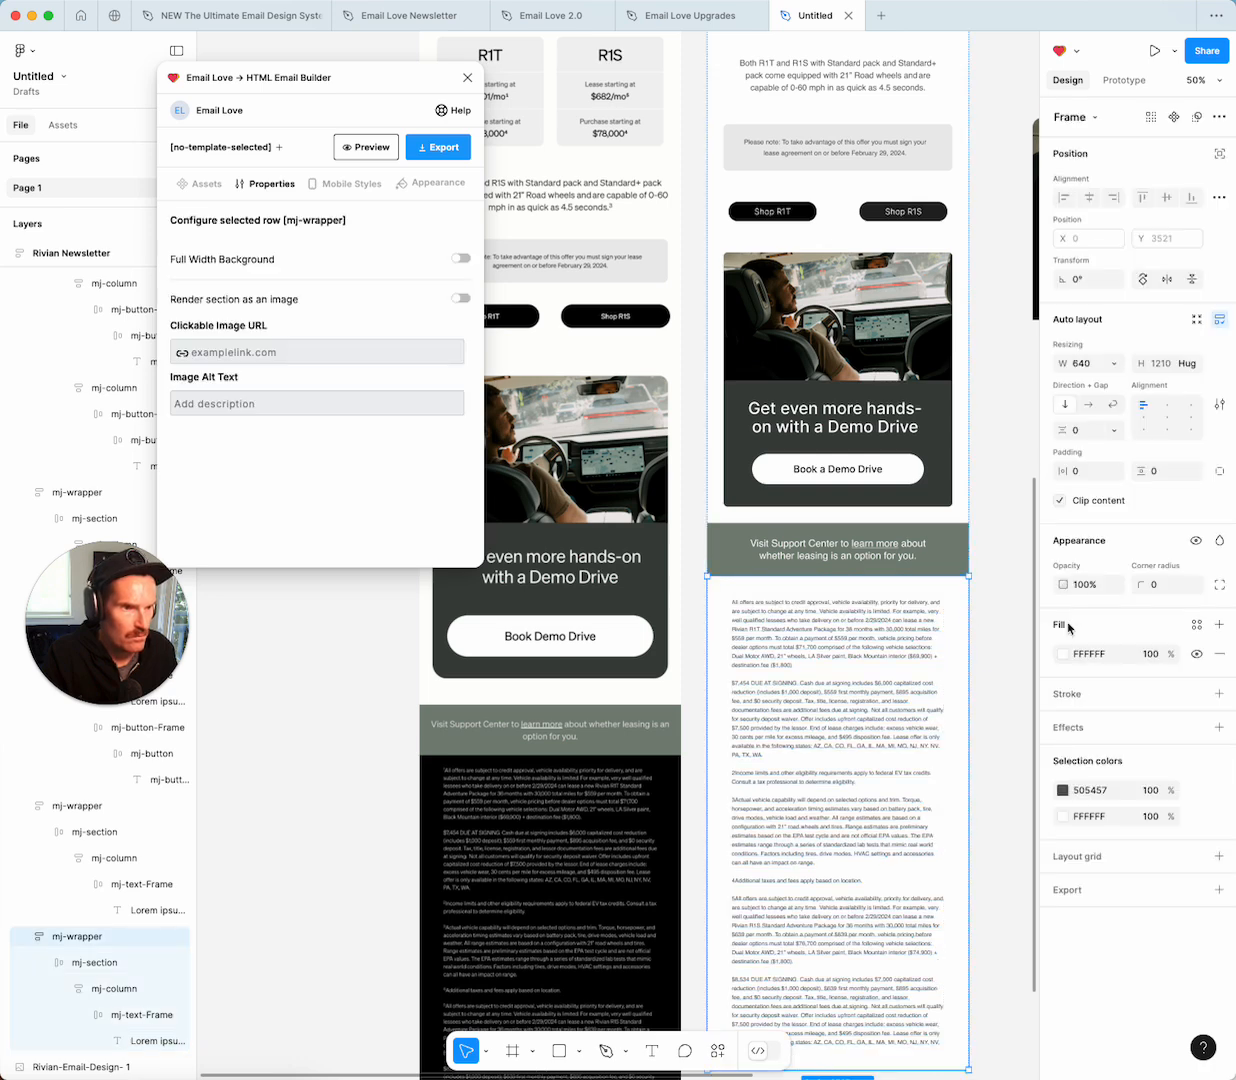
pyautogui.click(1063, 654)
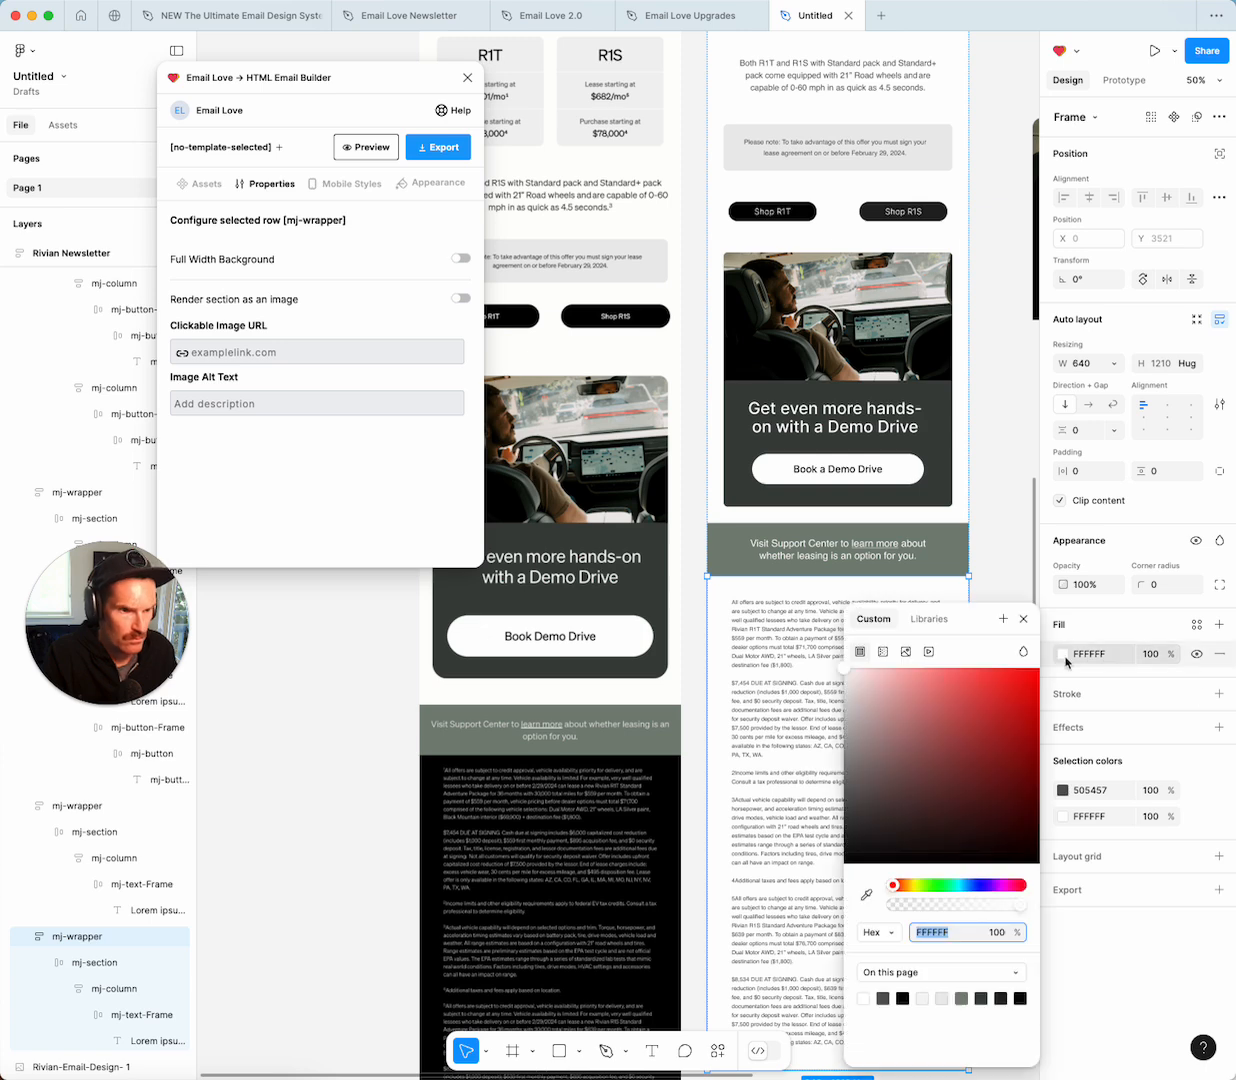
pyautogui.click(906, 996)
pyautogui.press('Escape')
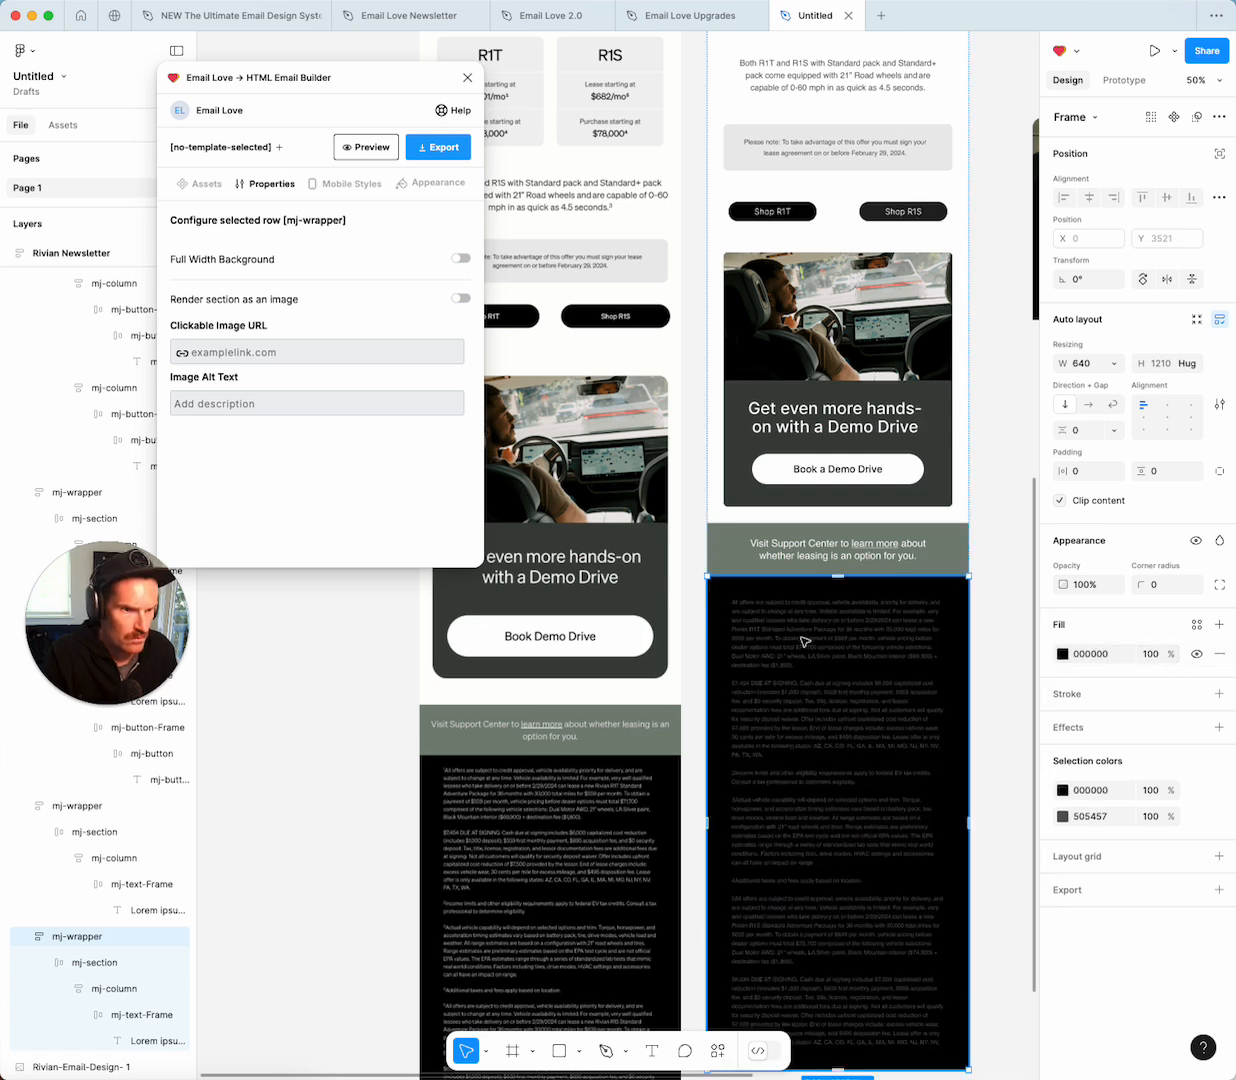
# Make the disclaimer text white (FFFFFF).
pyautogui.doubleClick(805, 641)
pyautogui.doubleClick(803, 638)
pyautogui.click(1065, 721)
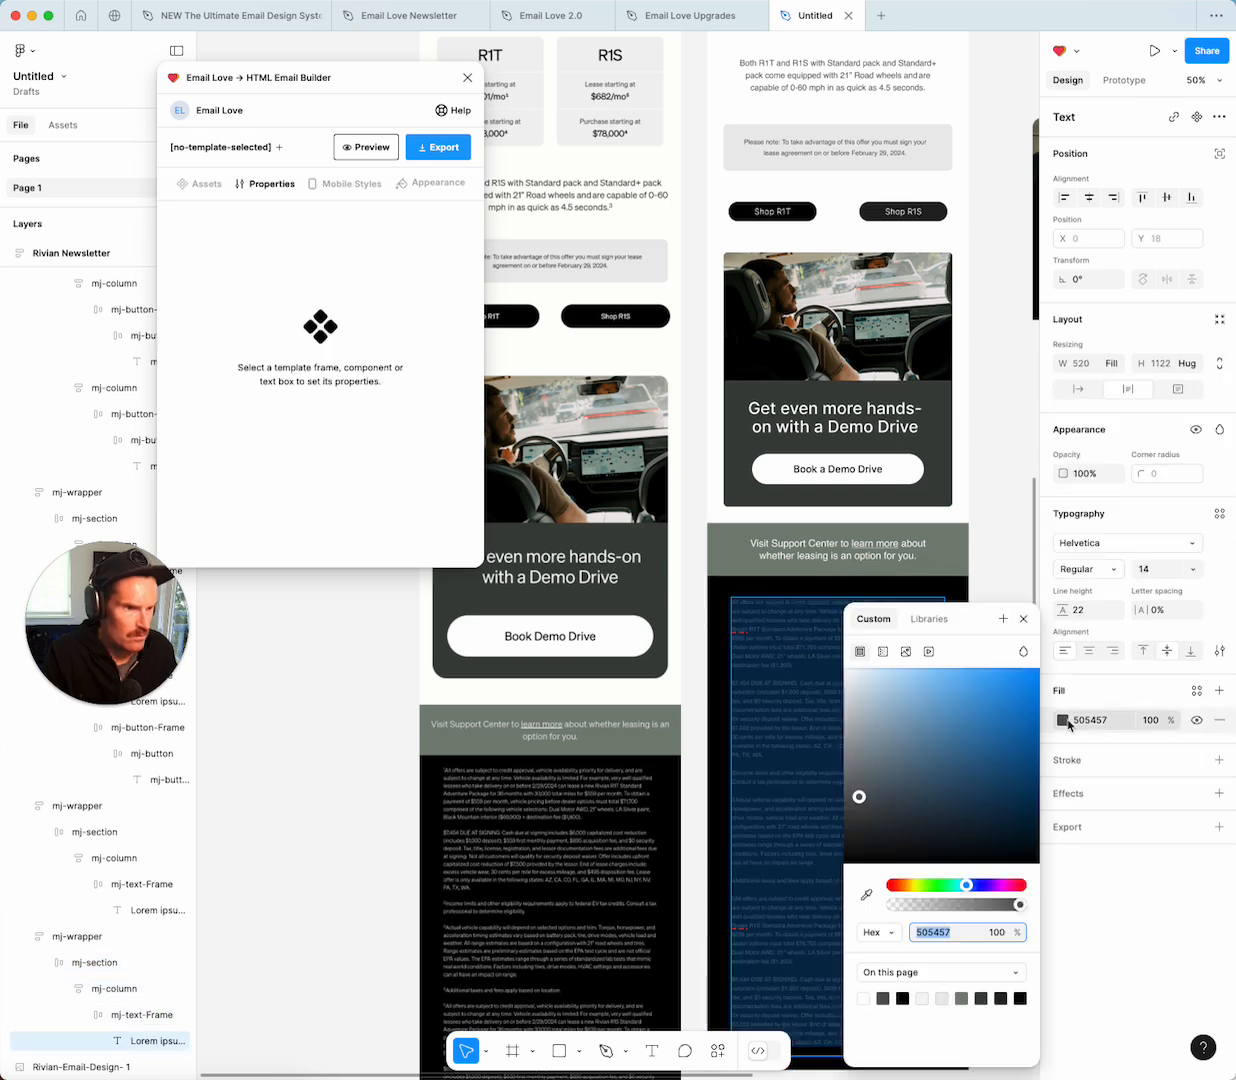
pyautogui.click(863, 998)
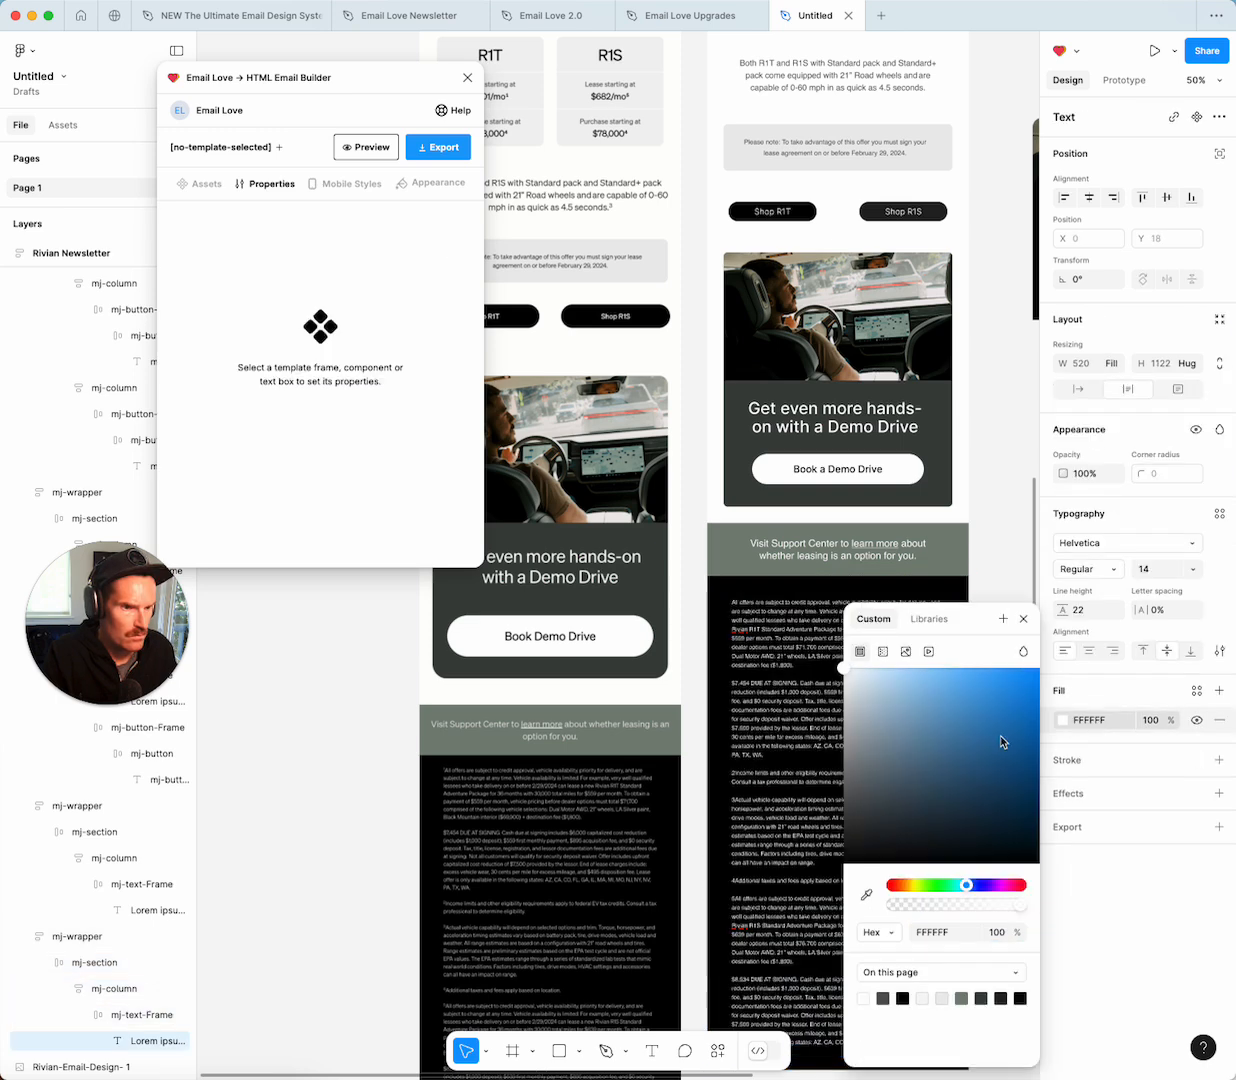
pyautogui.click(1023, 619)
pyautogui.click(1003, 628)
# Set the disclaimer column's vertical padding to 25.
pyautogui.click(964, 630)
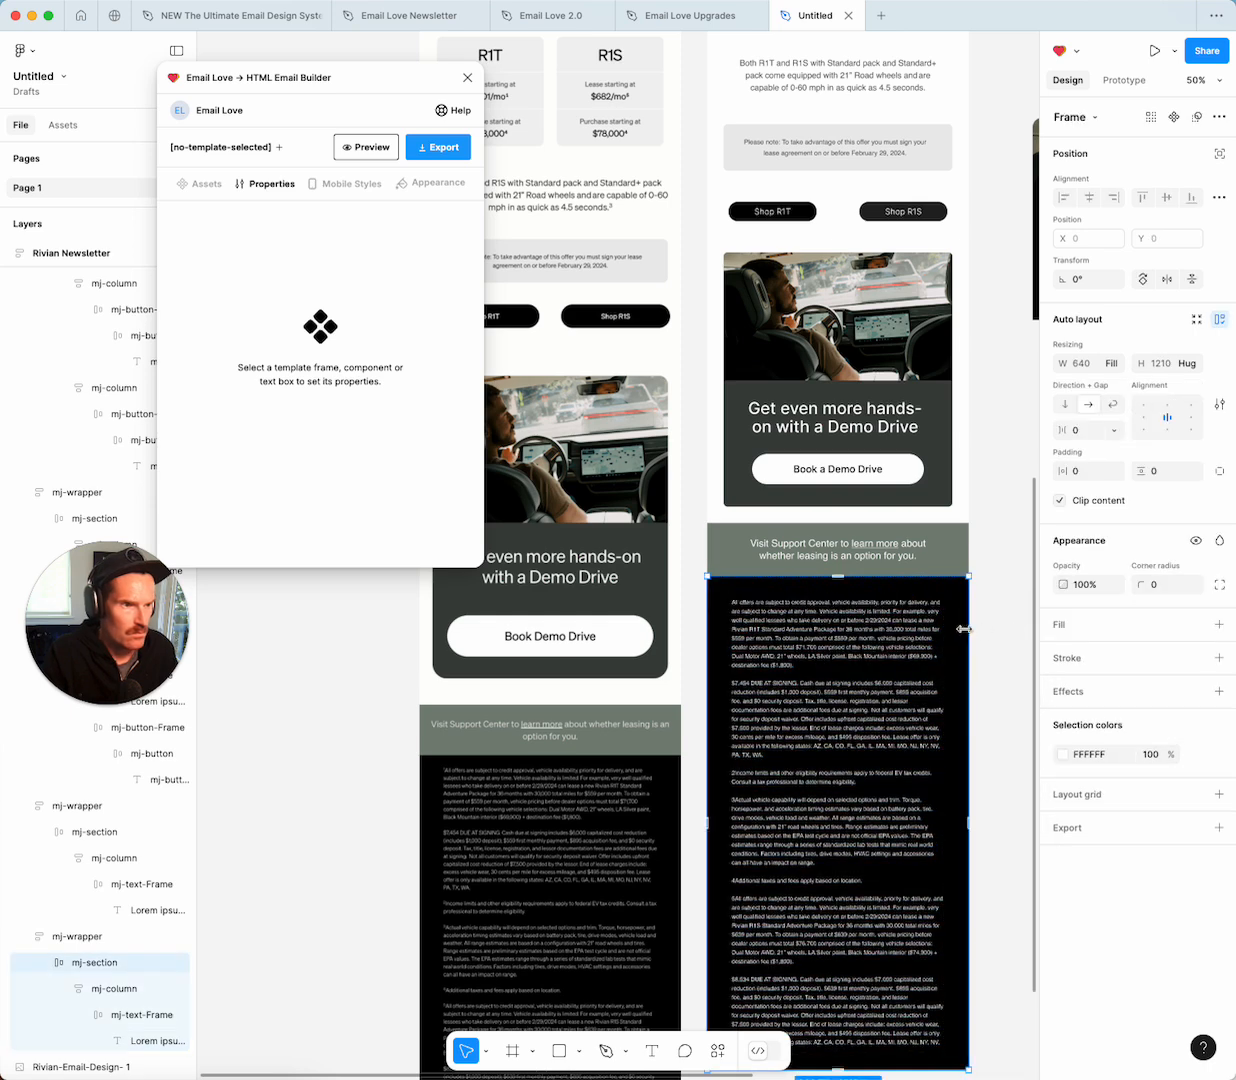
pyautogui.click(106, 990)
pyautogui.click(1159, 472)
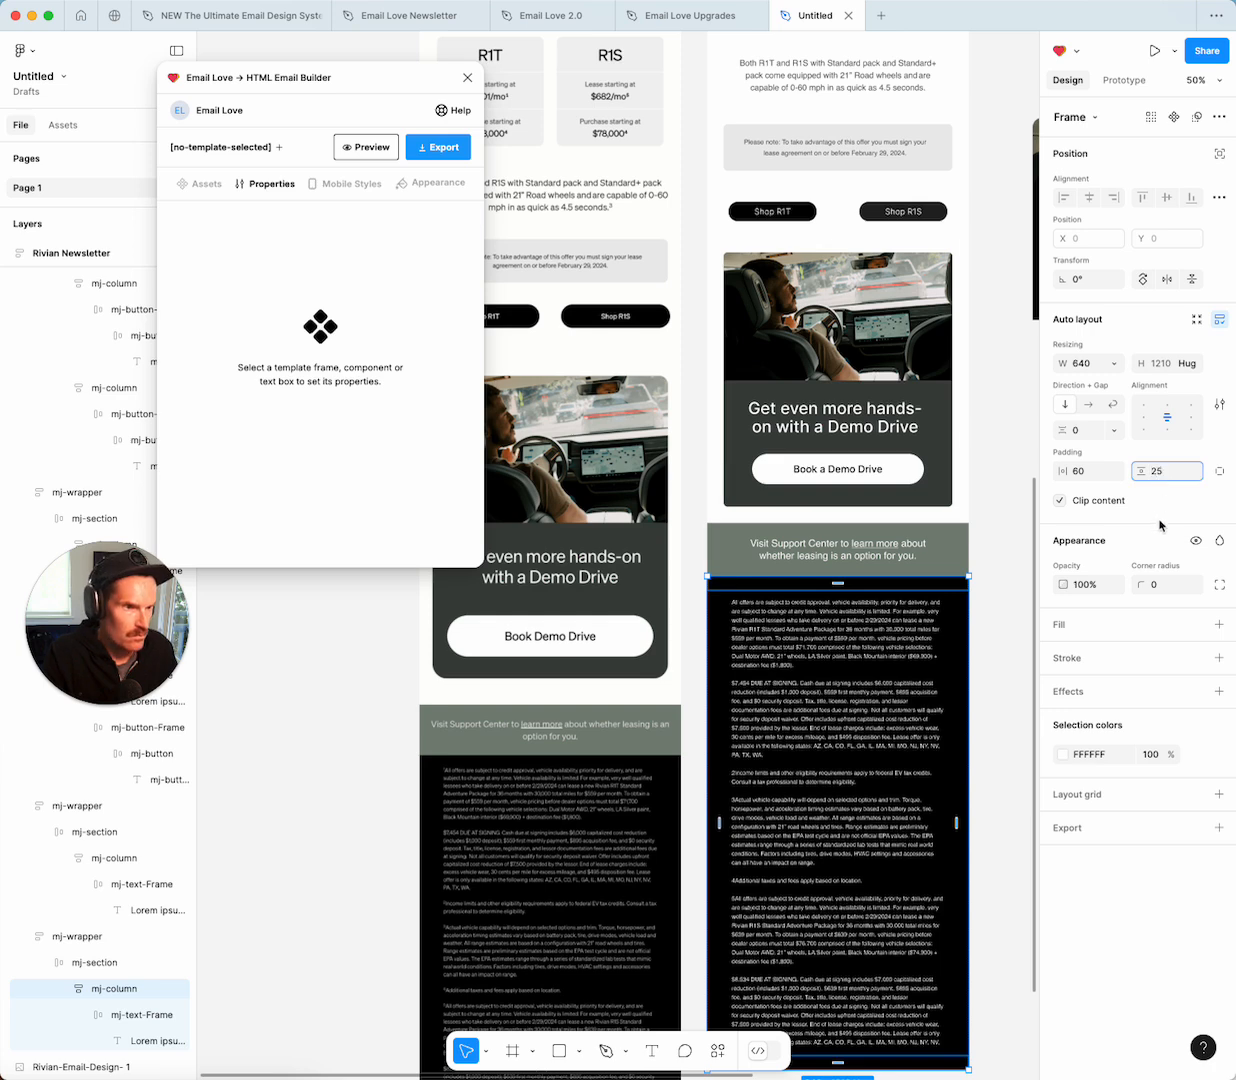
pyautogui.write('25')
pyautogui.click(1010, 652)
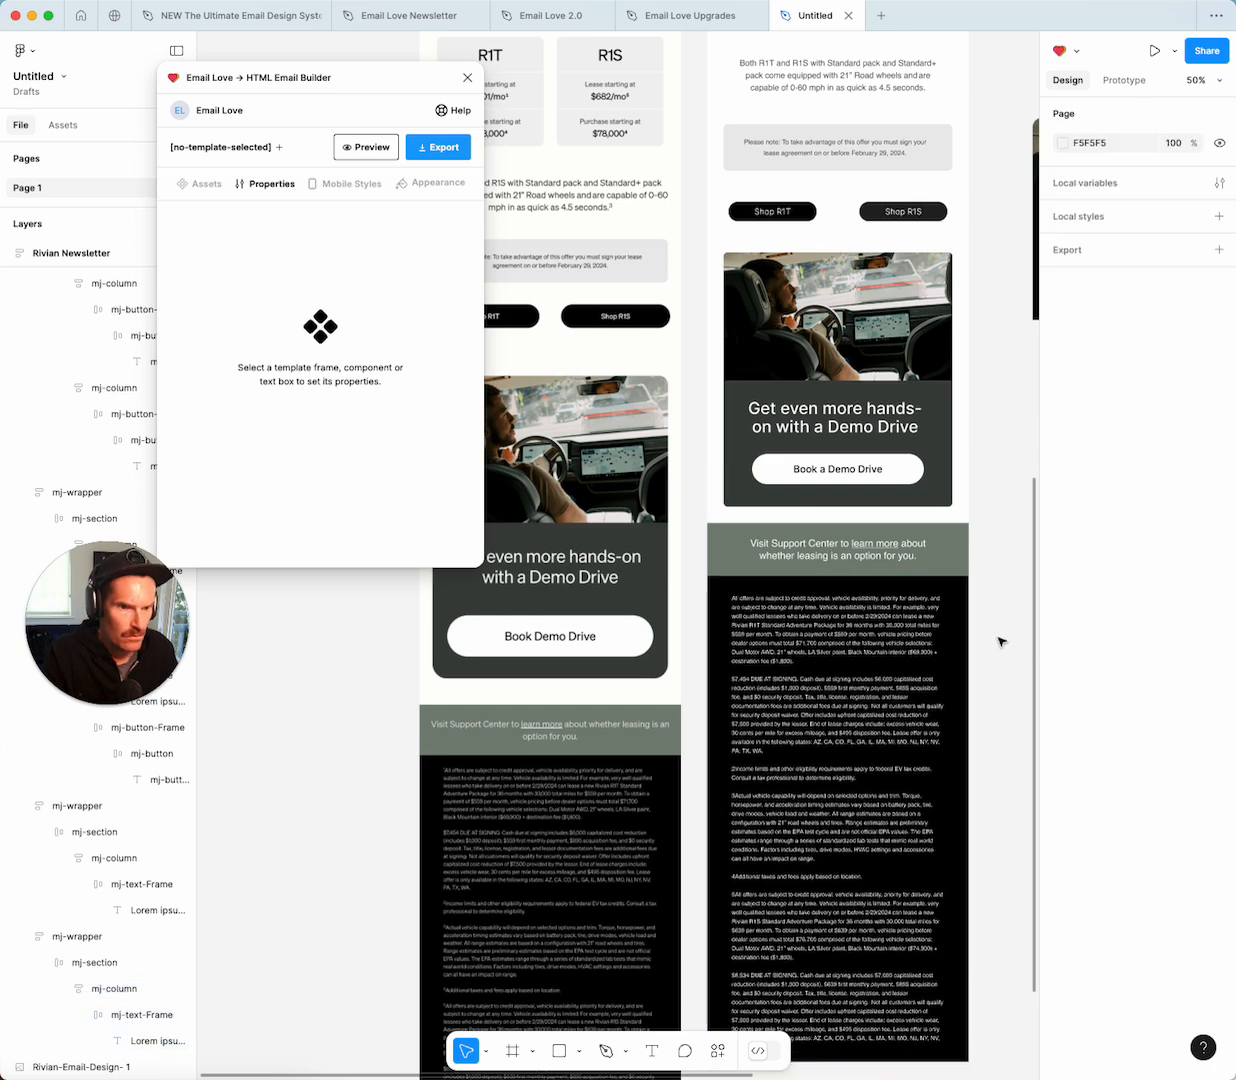
# Preview the Rivian Newsletter frame in Email Love at desktop width, scrolling down to the disclaimer.
pyautogui.scroll(10, 1000, 640)
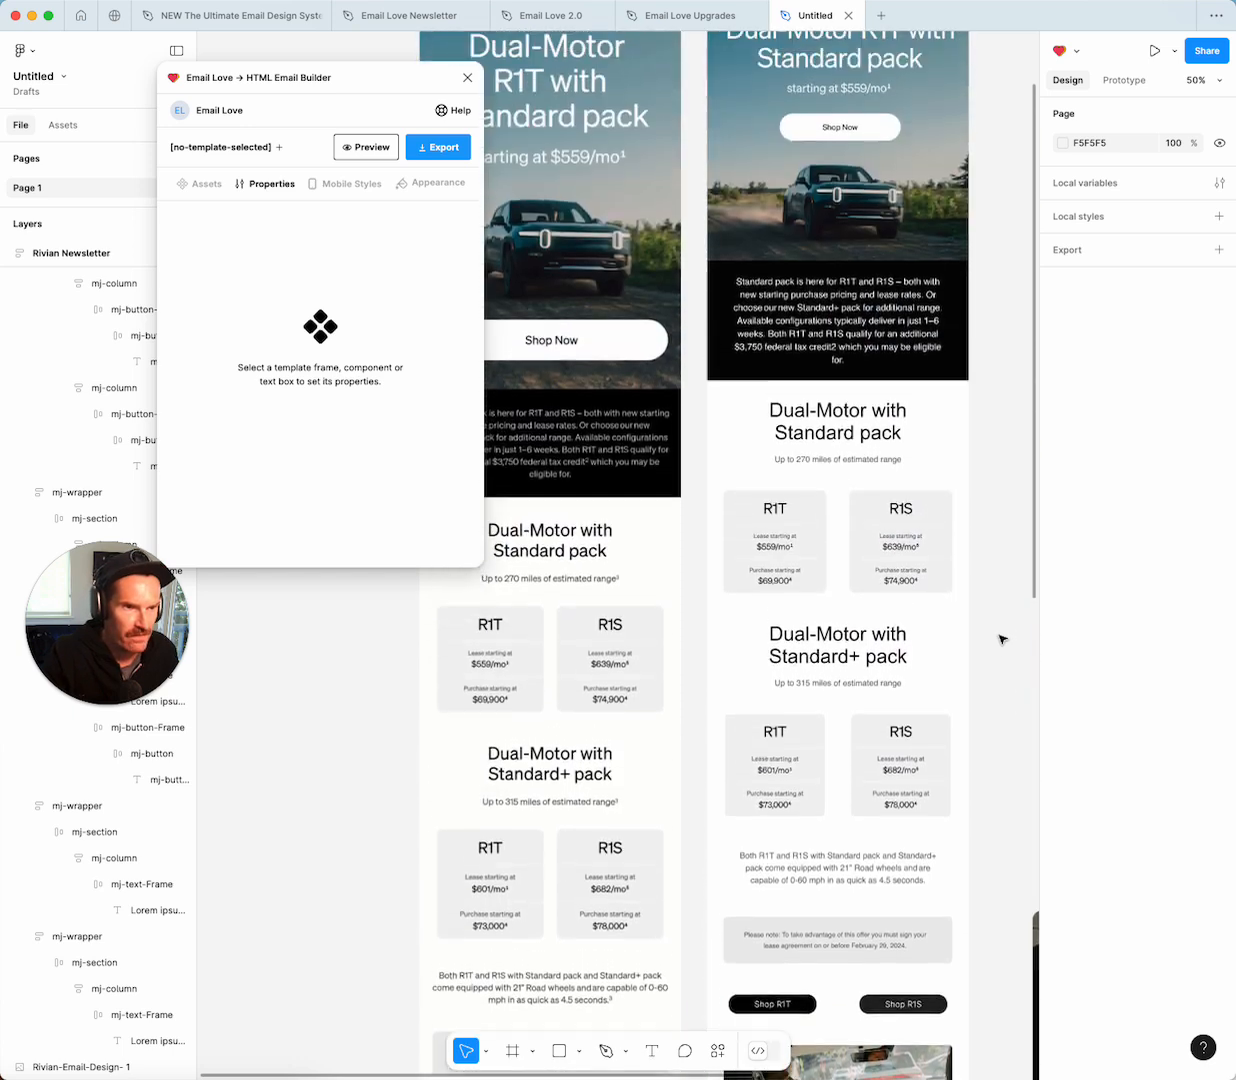
pyautogui.scroll(5, 1001, 639)
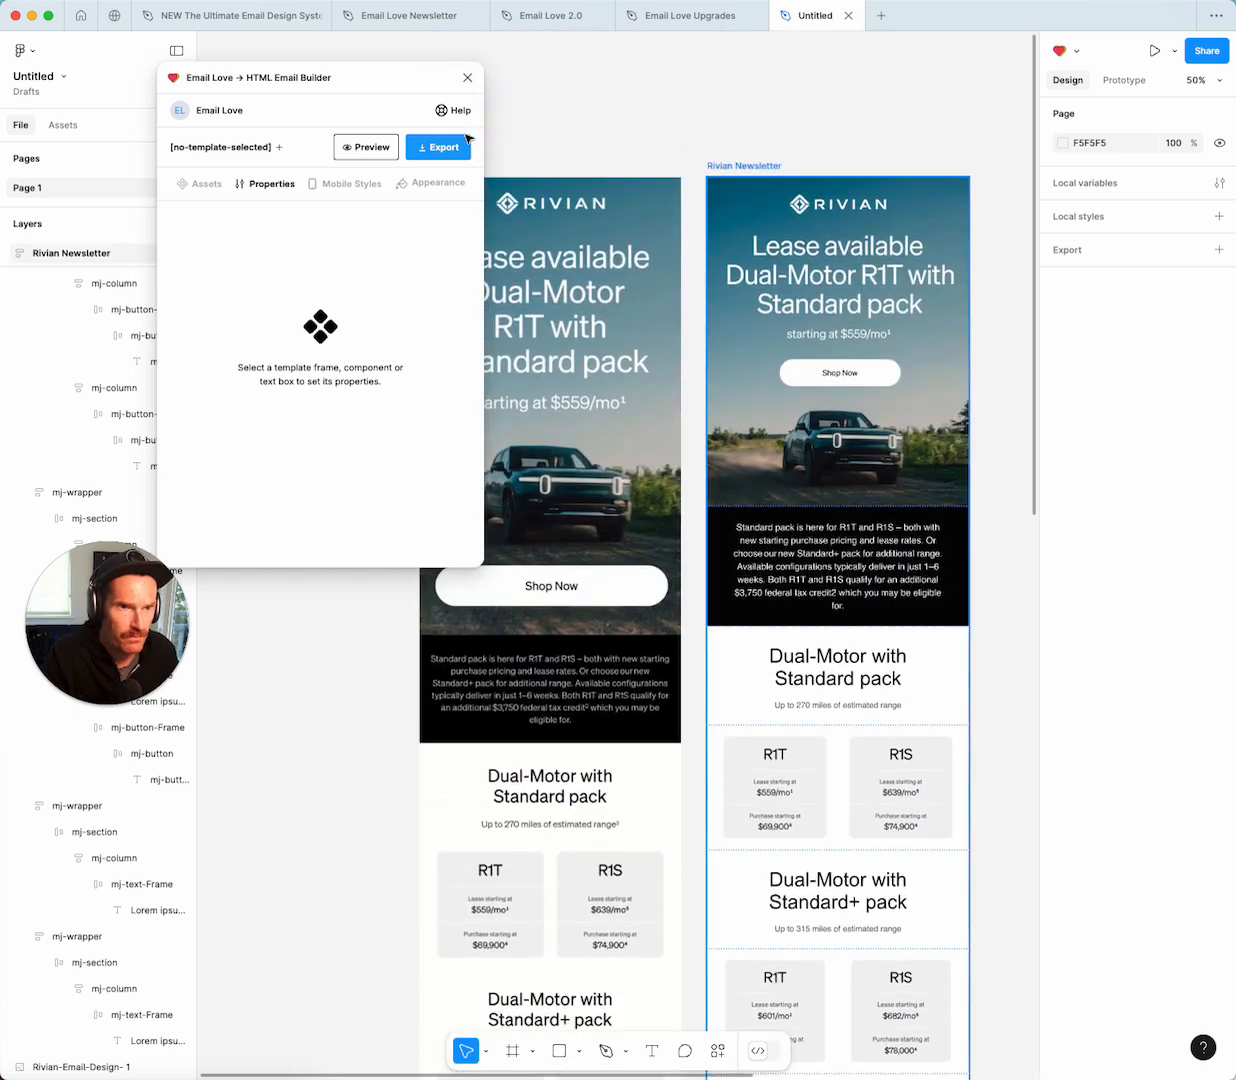
pyautogui.click(362, 147)
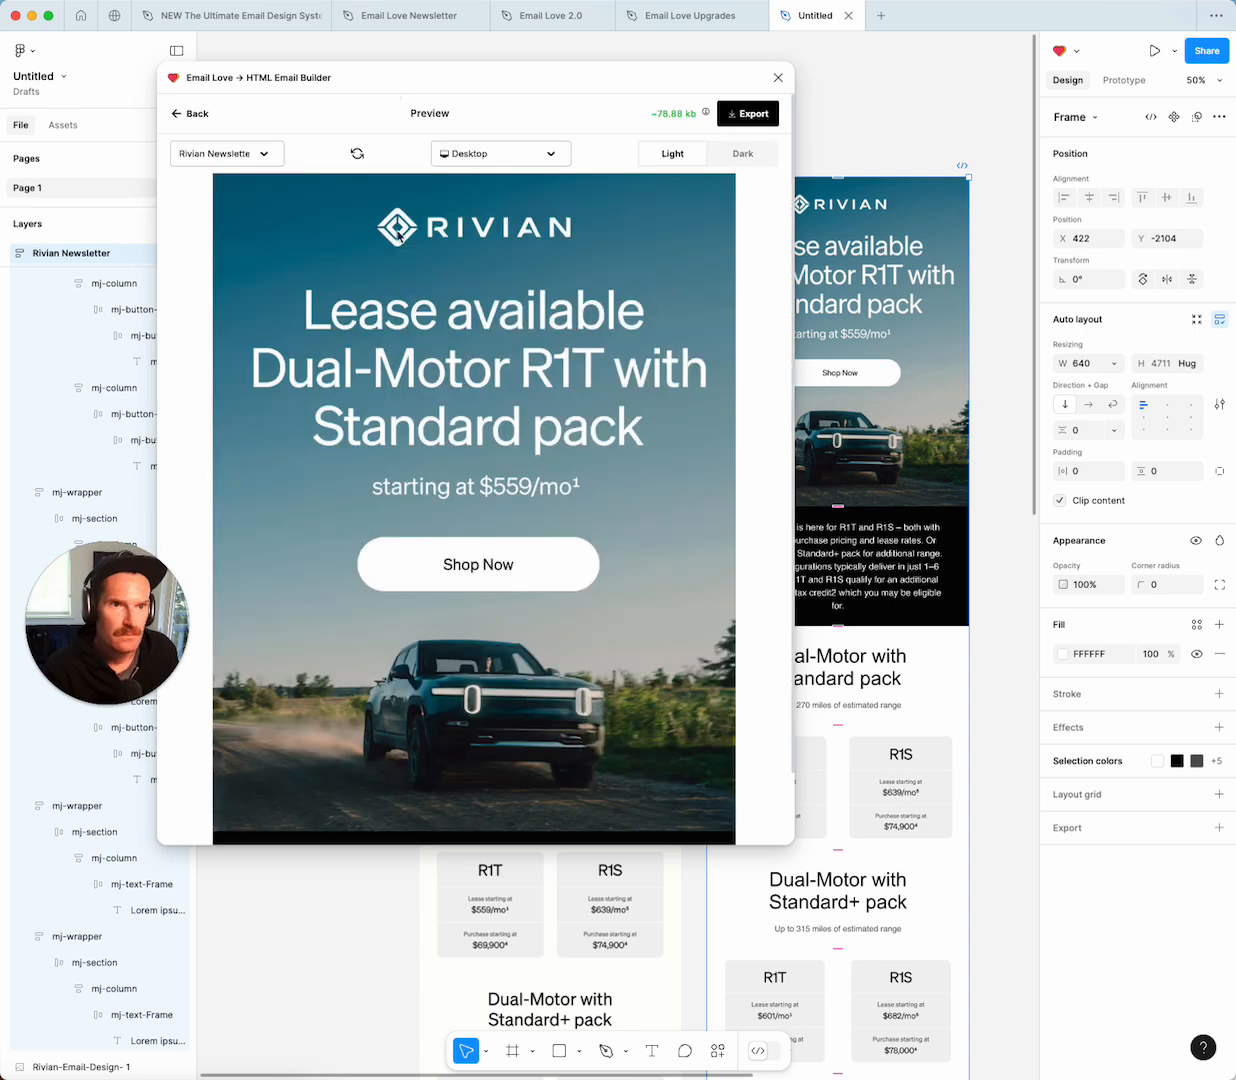
pyautogui.scroll(-10, 405, 470)
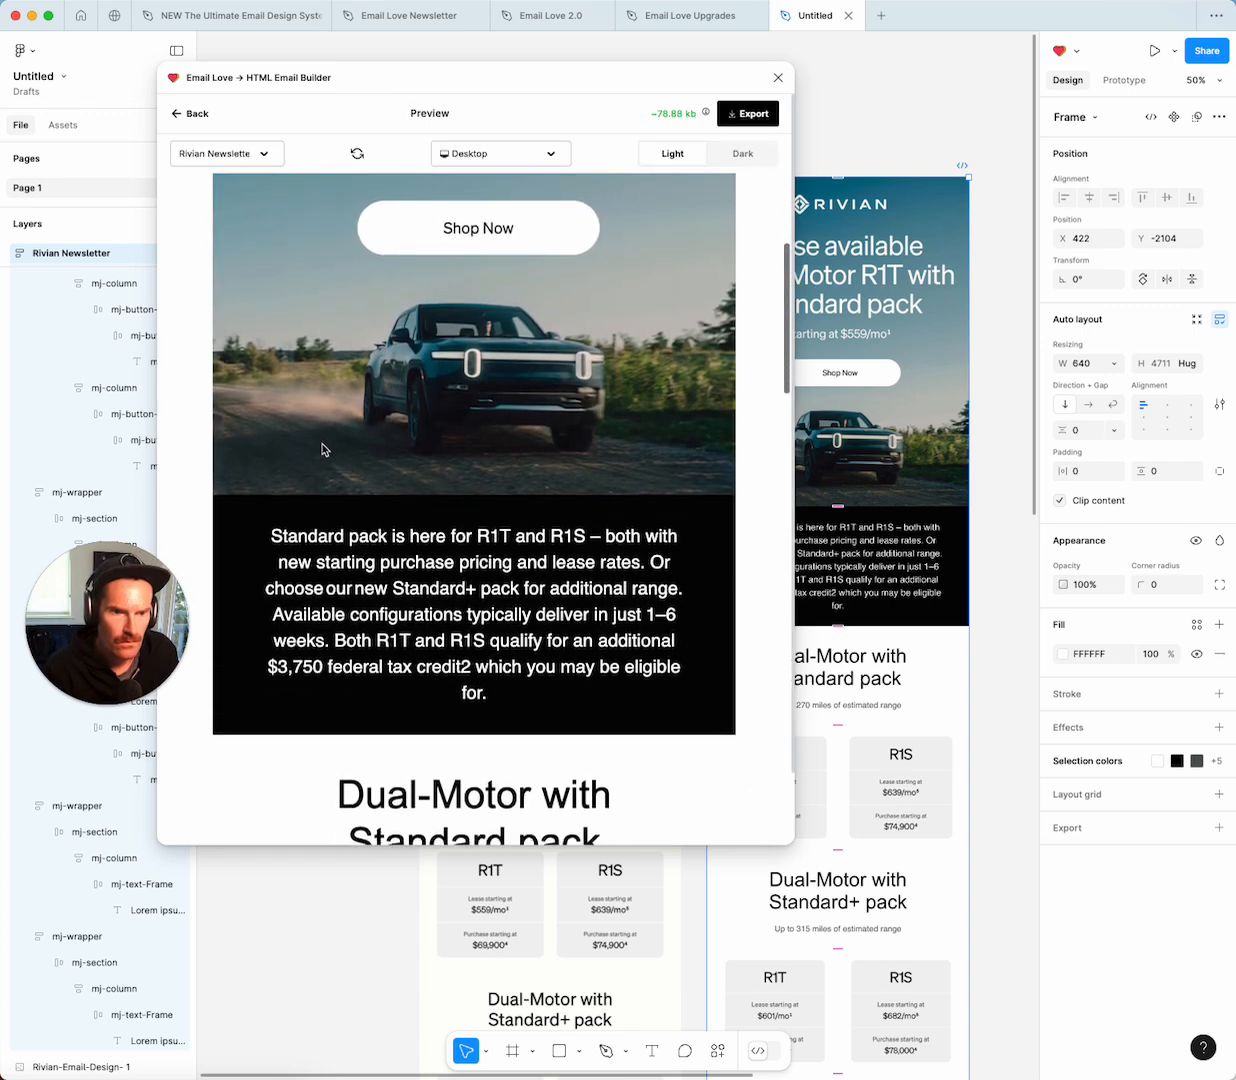
pyautogui.scroll(-10, 322, 450)
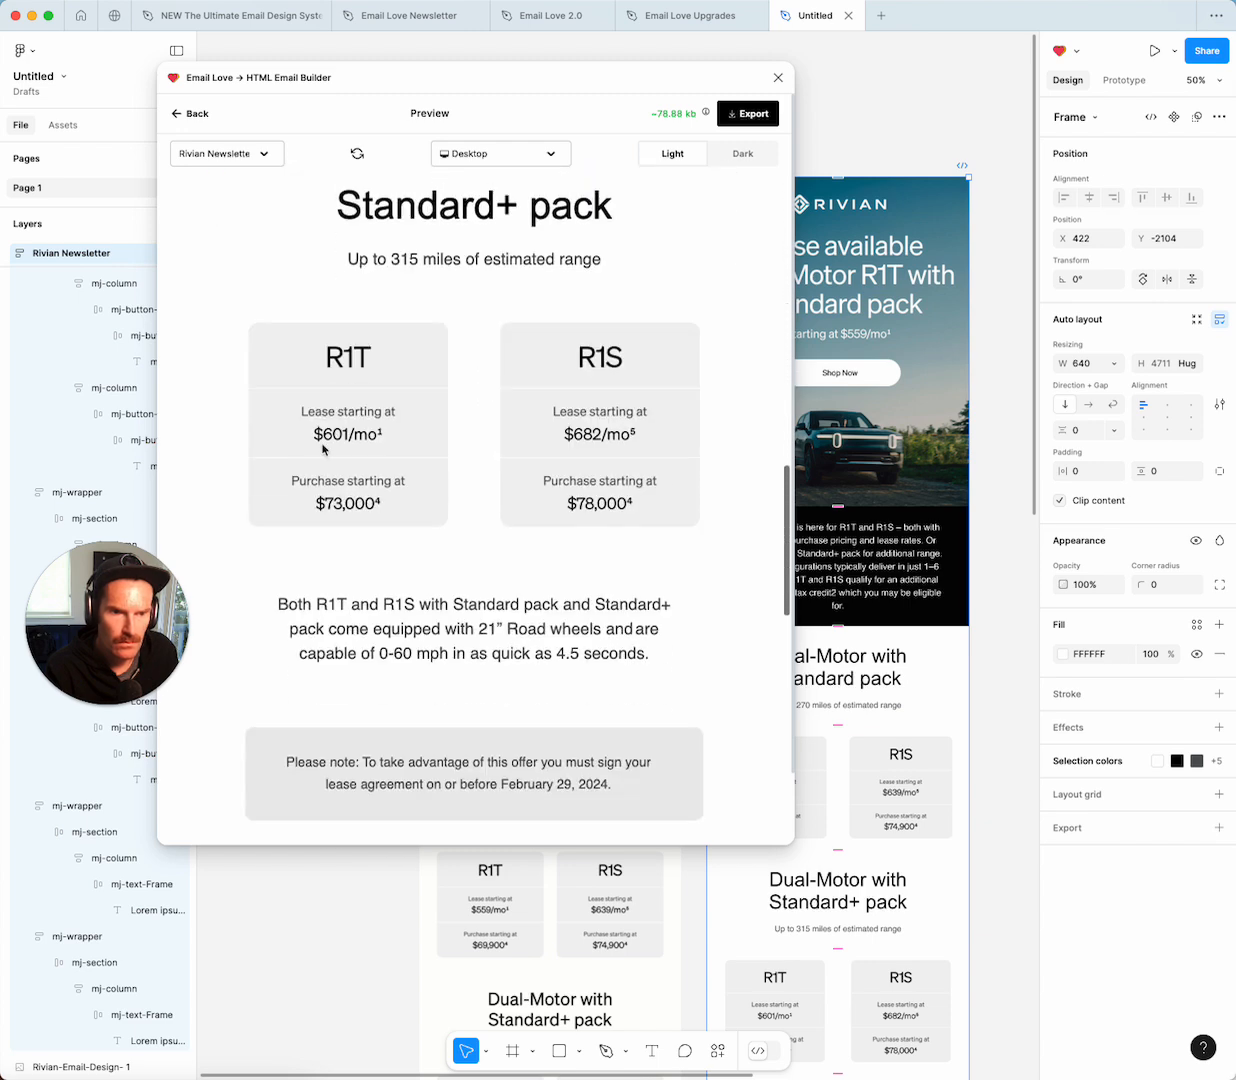
pyautogui.scroll(-10, 322, 450)
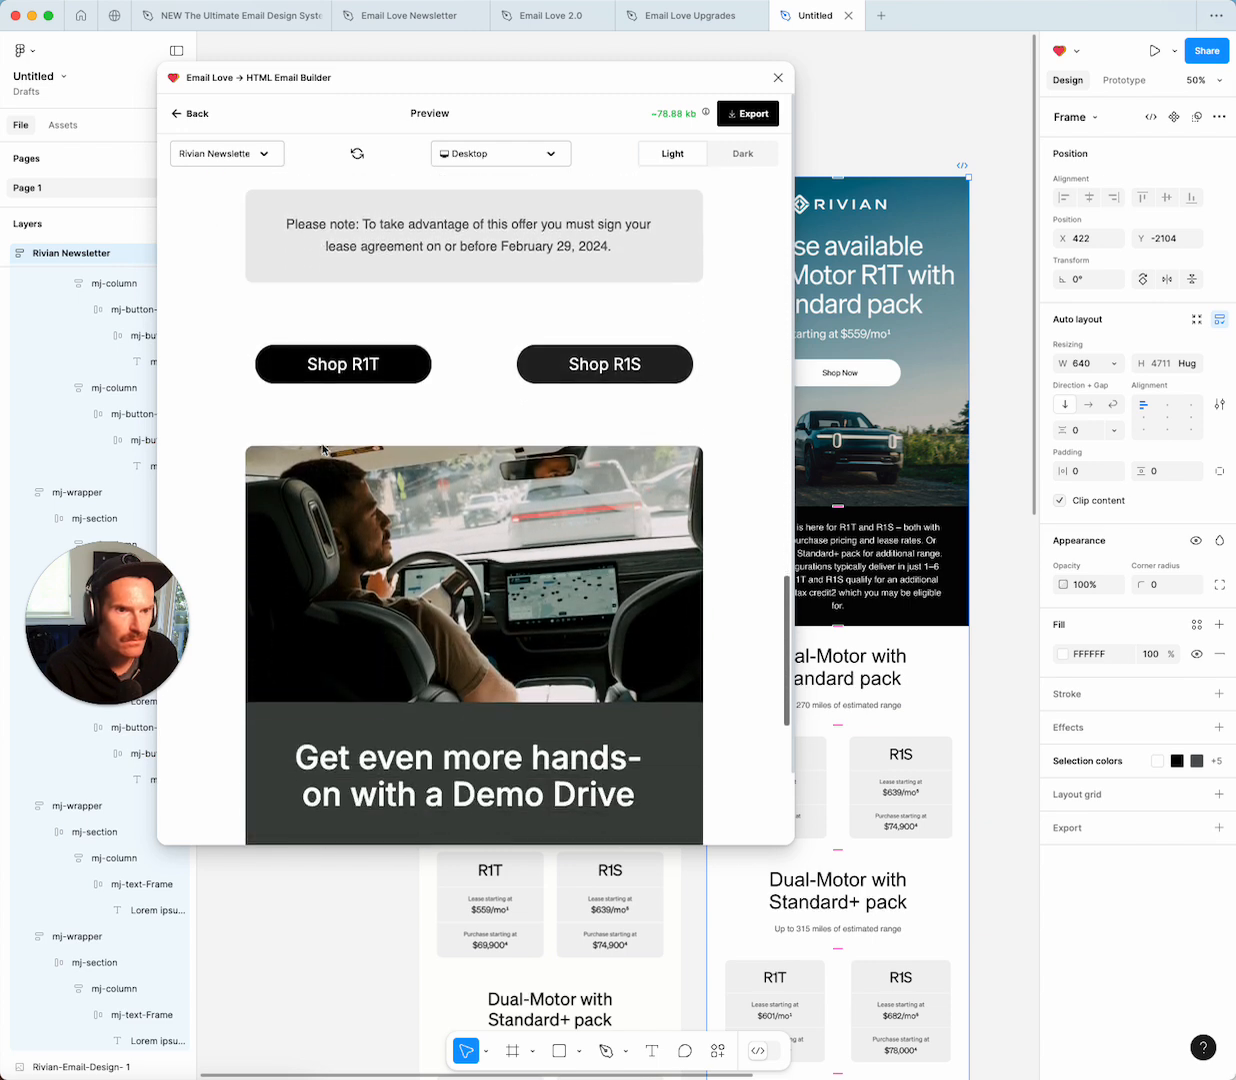
pyautogui.scroll(-5, 322, 450)
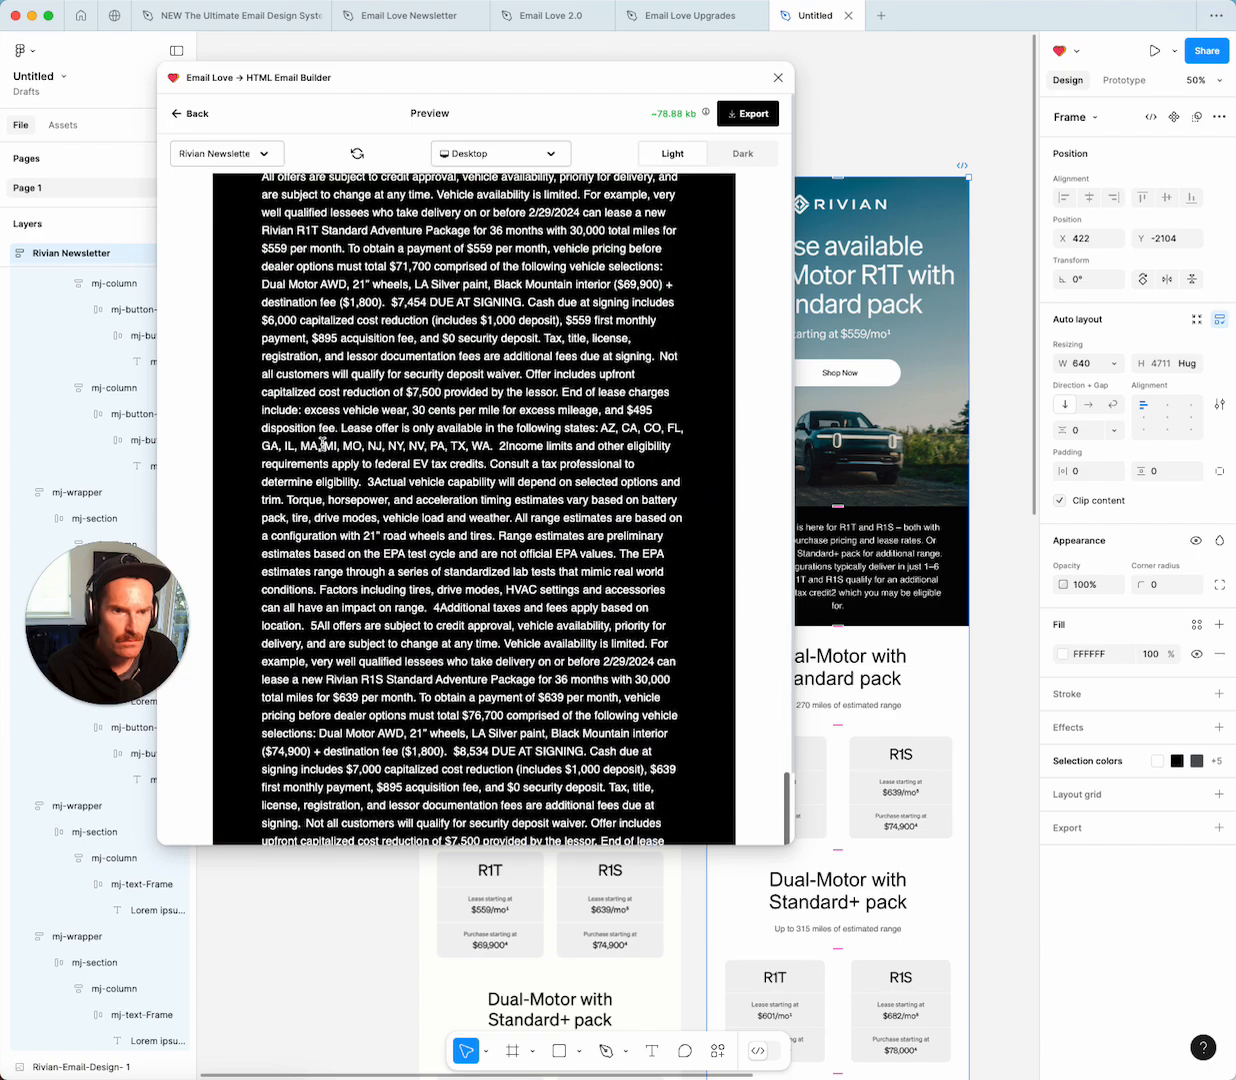
pyautogui.scroll(15, 322, 446)
pyautogui.scroll(20, 322, 444)
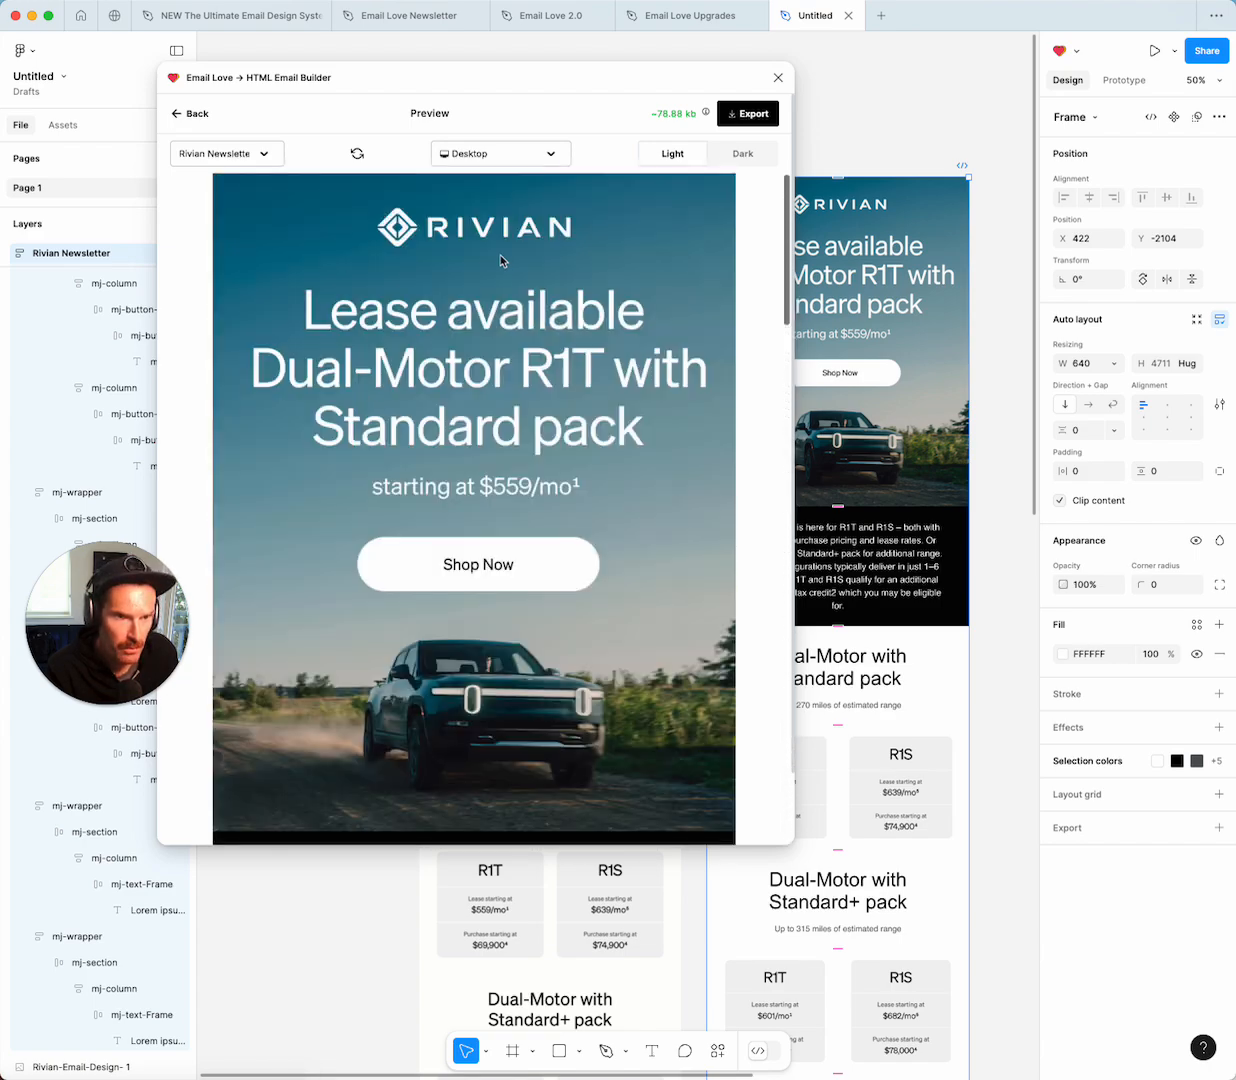
# Switch the preview to dark mode and scroll through the desktop email, back to the hero.
pyautogui.click(752, 152)
pyautogui.scroll(-10, 563, 571)
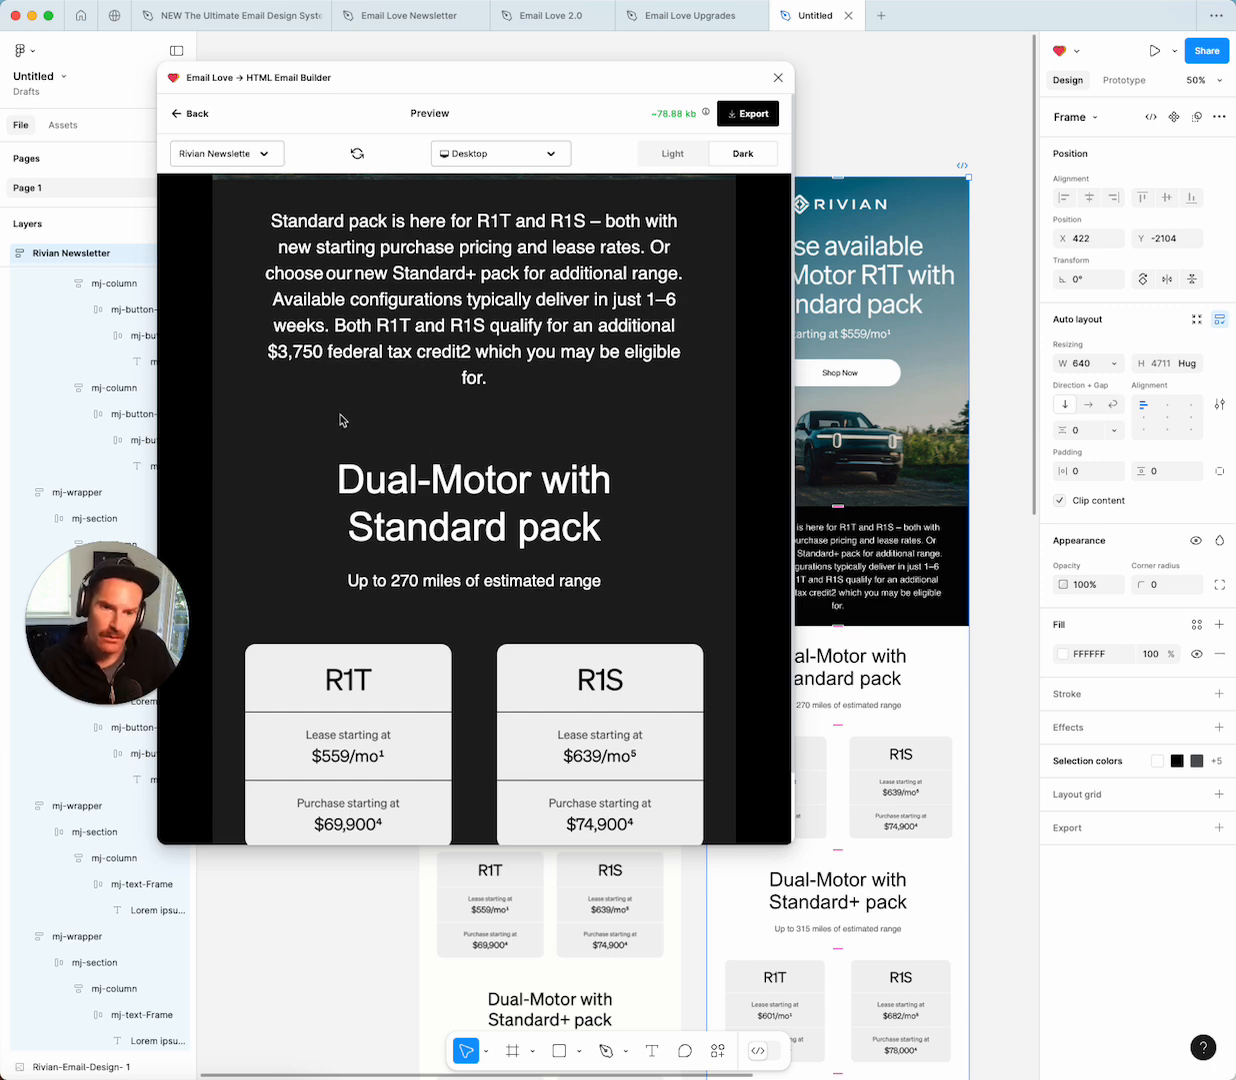
pyautogui.scroll(-4, 415, 404)
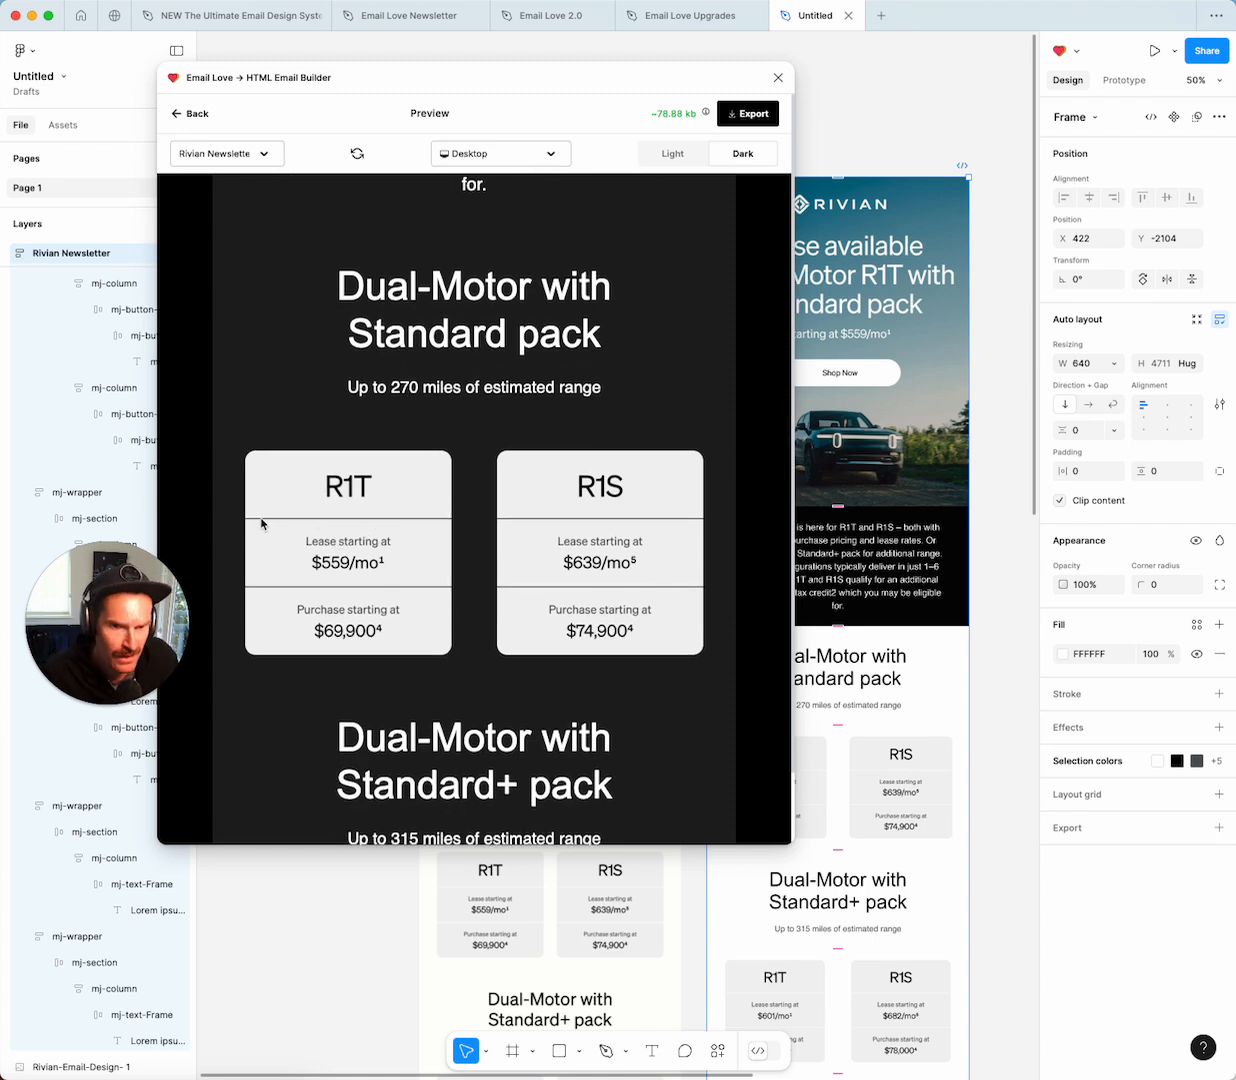
pyautogui.scroll(-3, 480, 500)
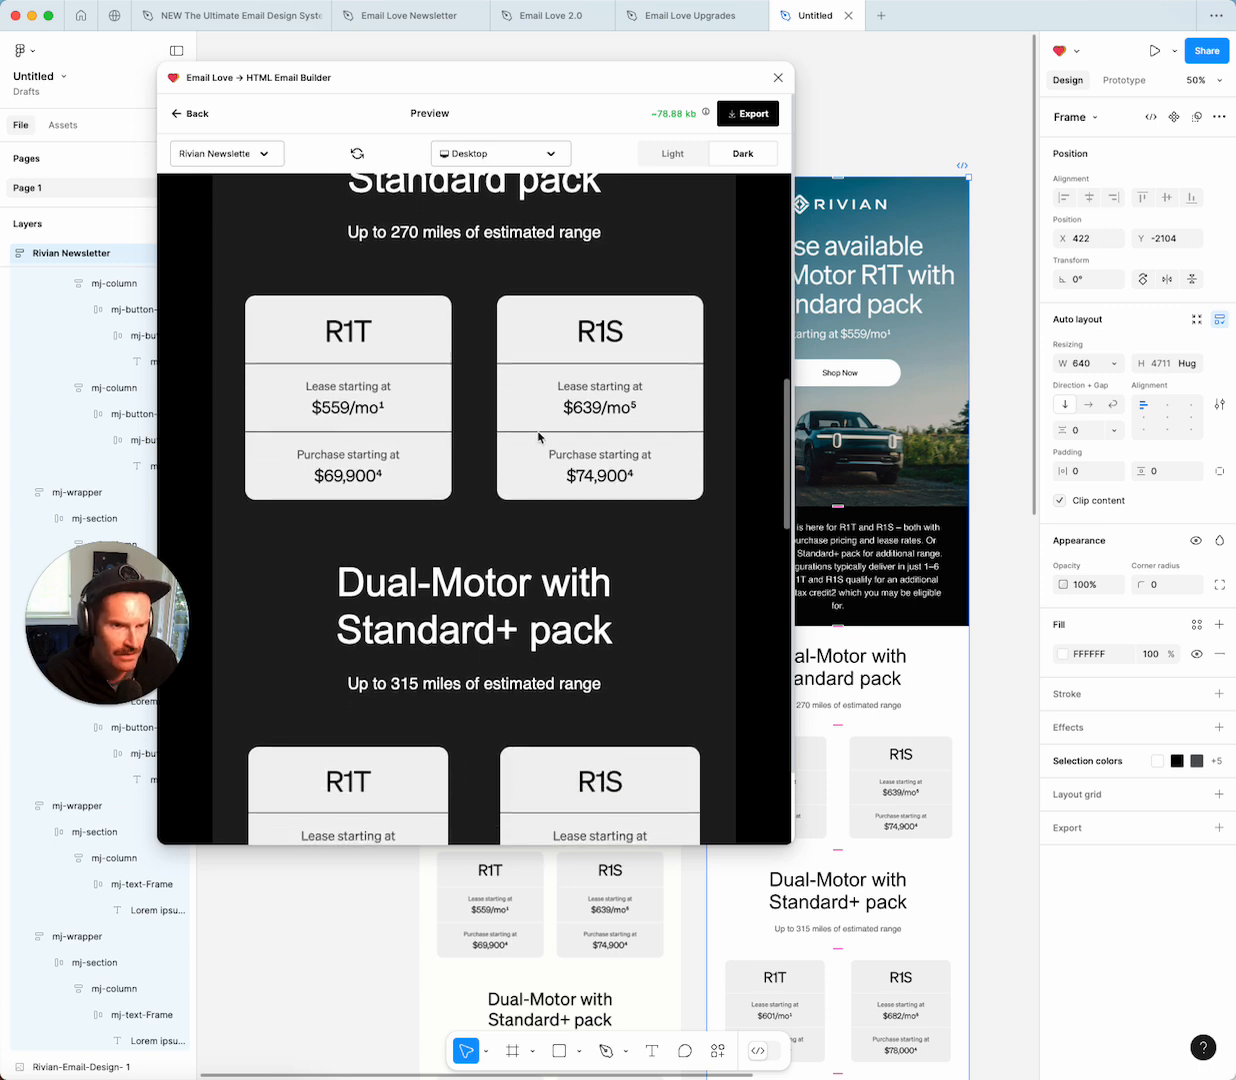
pyautogui.scroll(-5, 396, 463)
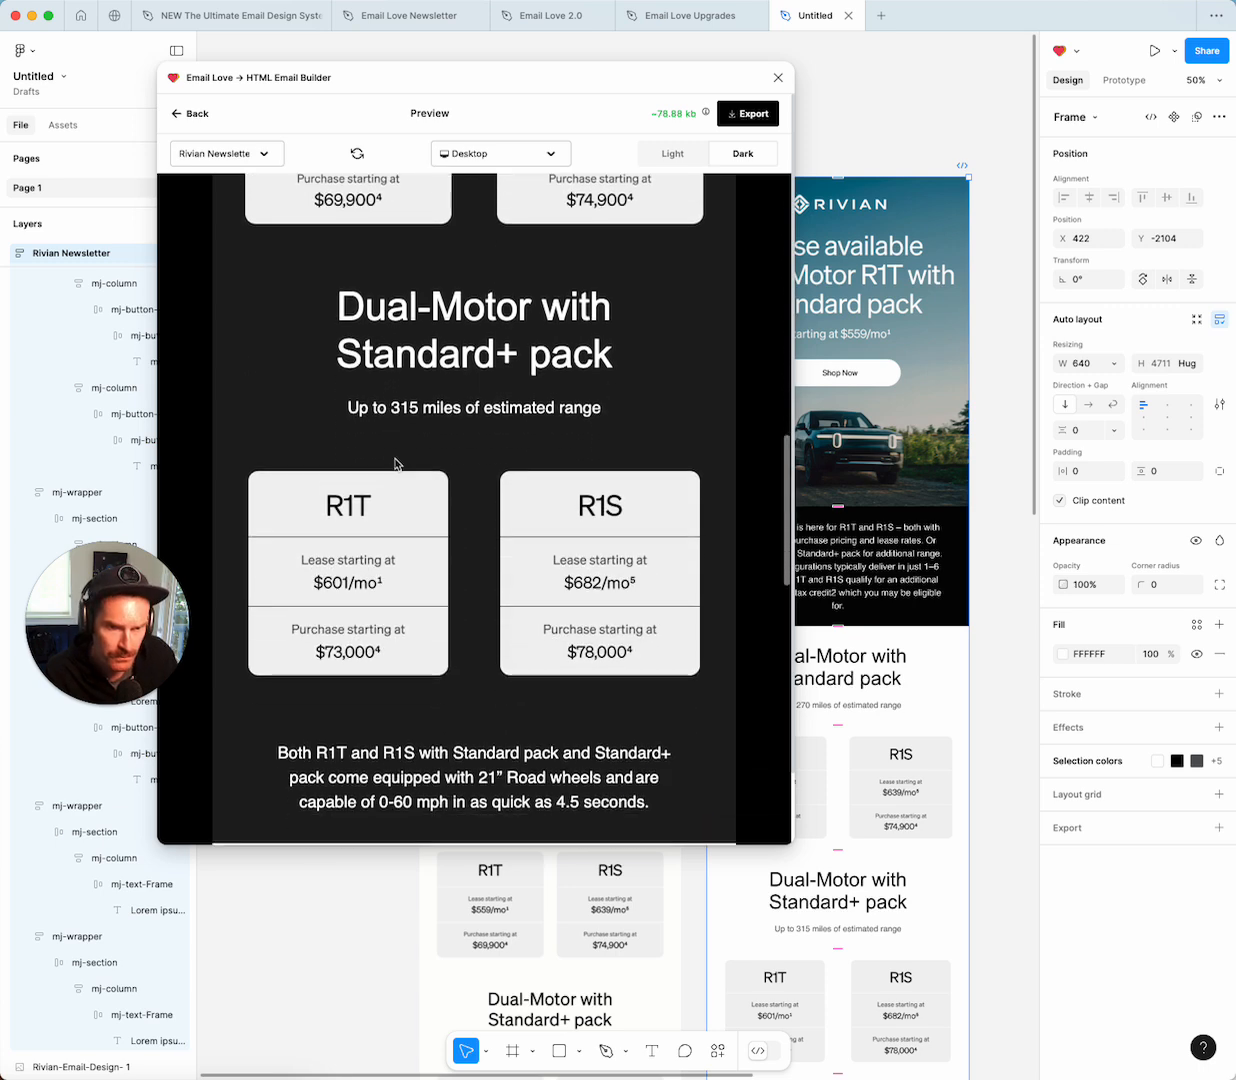
pyautogui.scroll(-10, 396, 463)
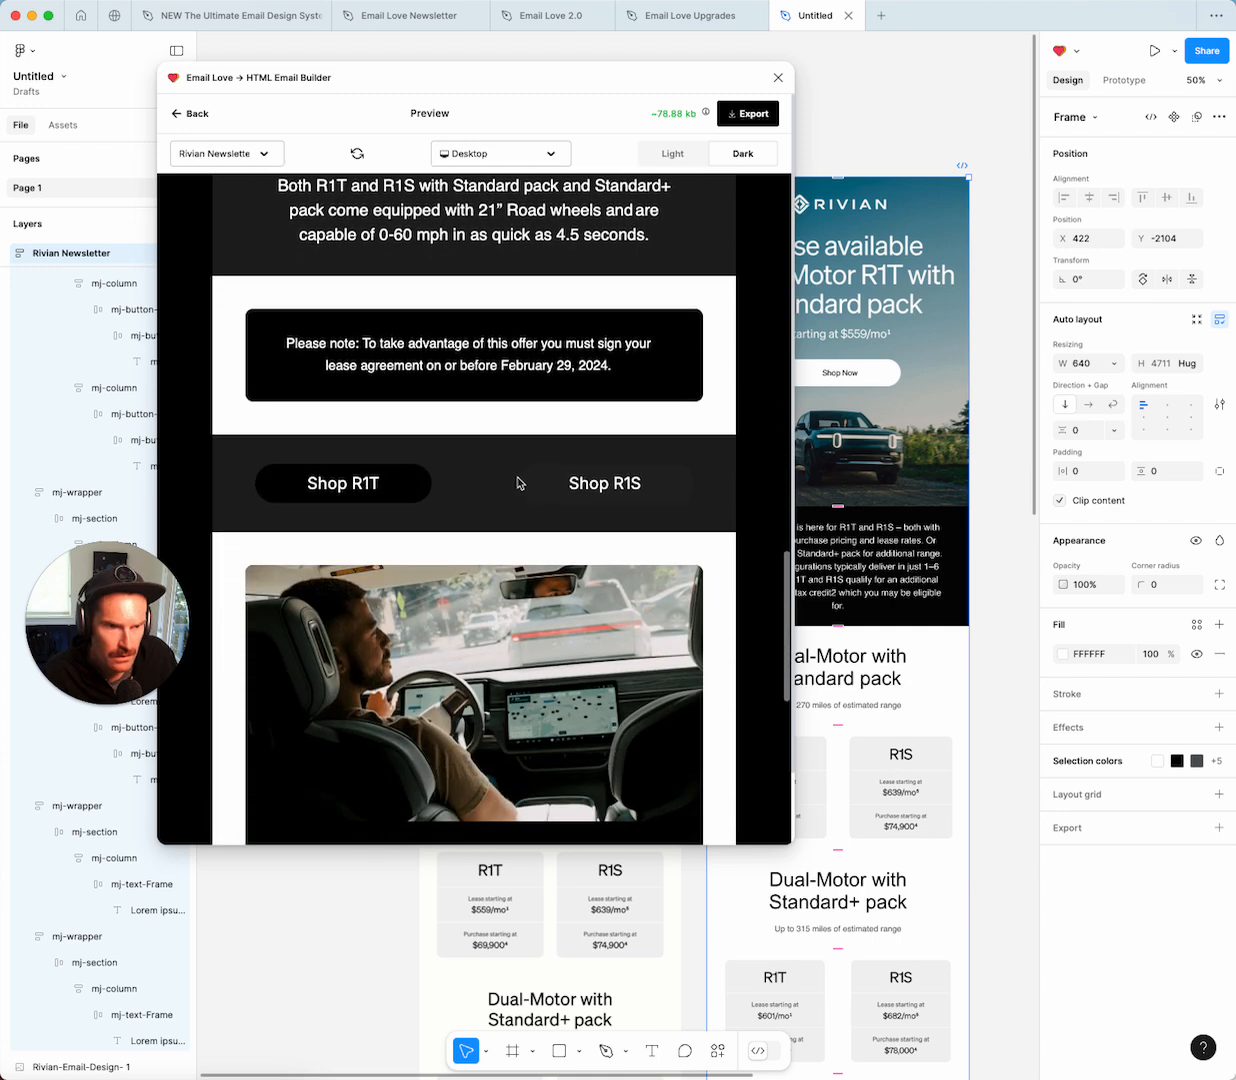
pyautogui.scroll(-5, 518, 483)
pyautogui.scroll(4, 519, 485)
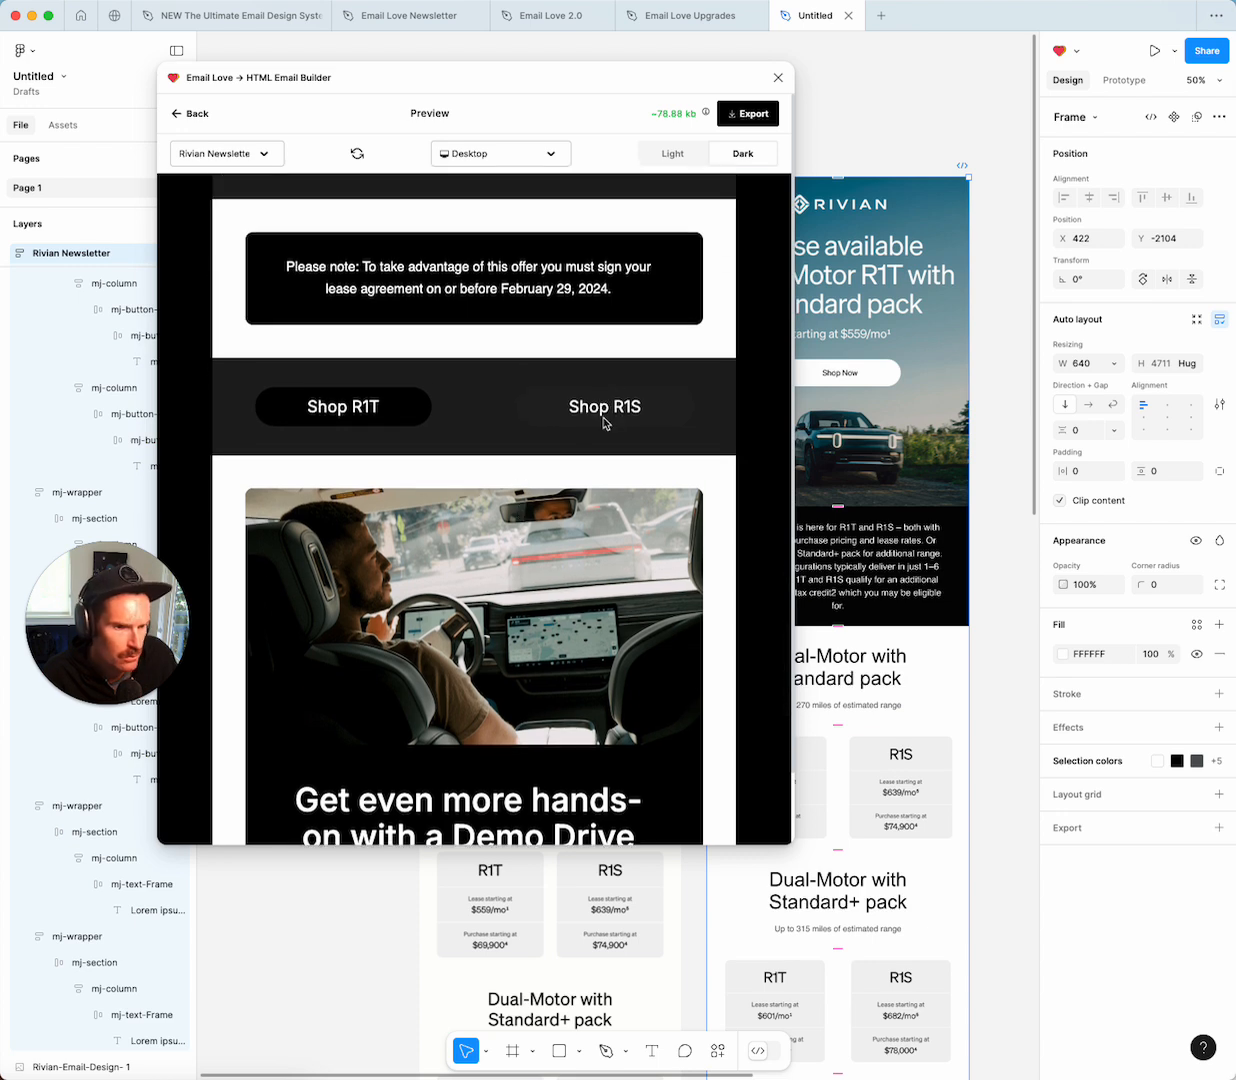
pyautogui.scroll(-5, 845, 720)
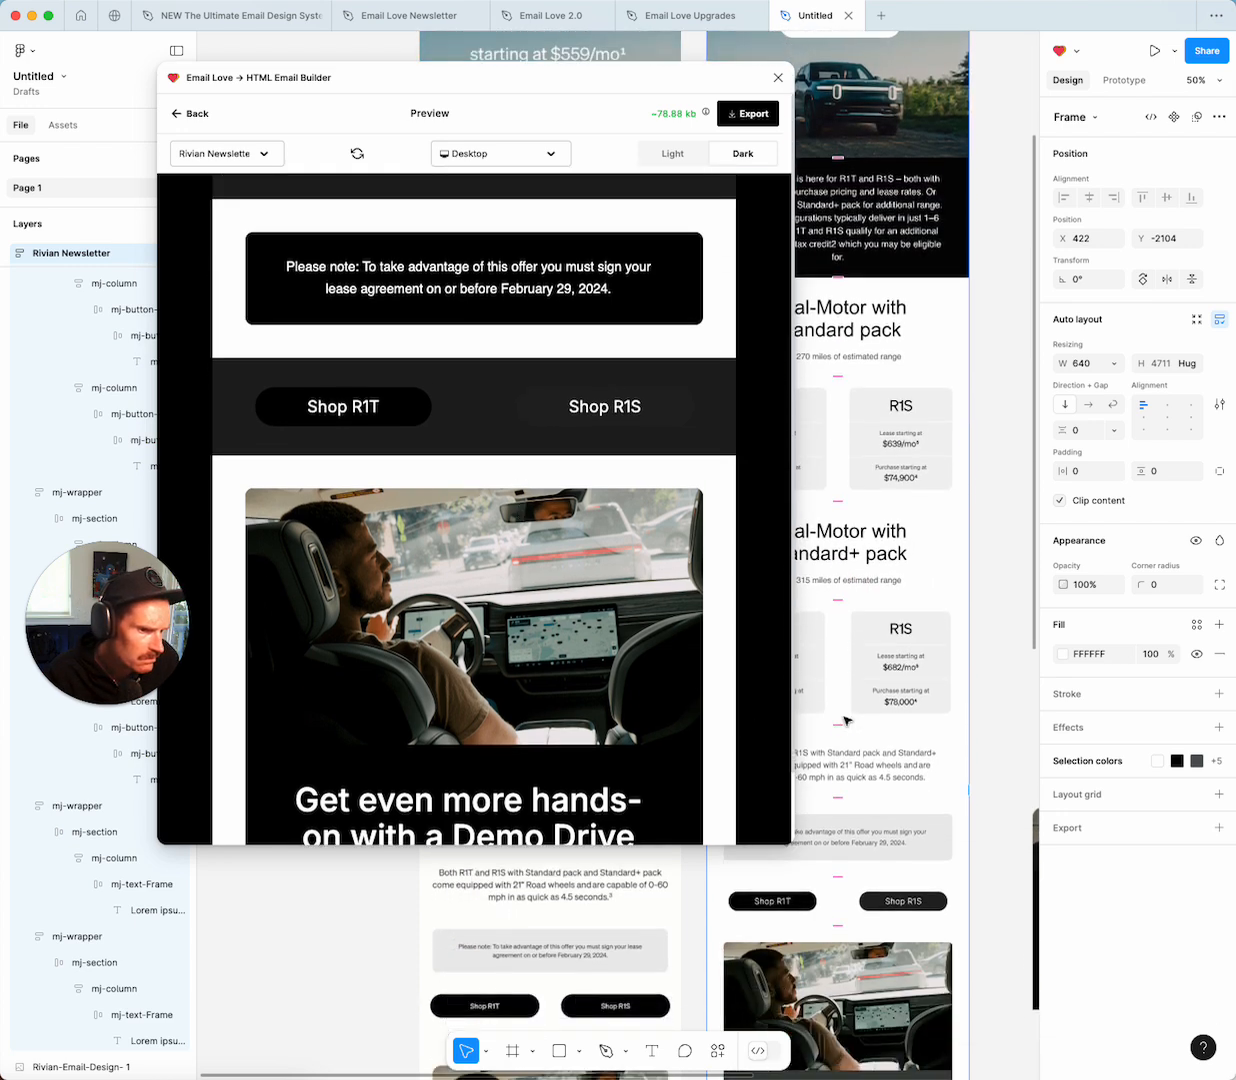
pyautogui.scroll(4, 845, 720)
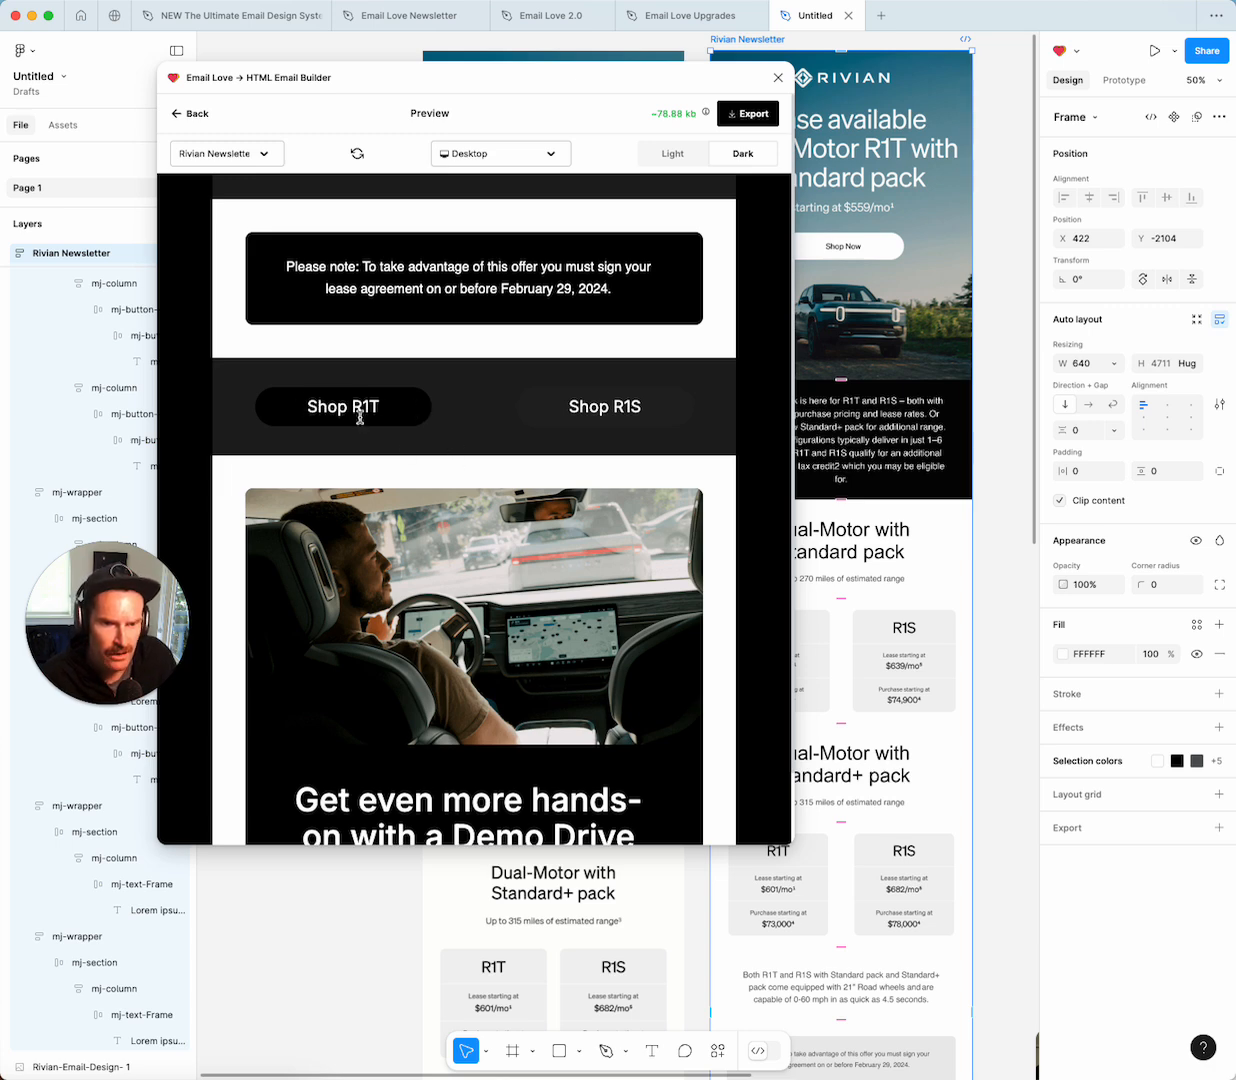
pyautogui.scroll(-1, 410, 440)
pyautogui.scroll(-5, 412, 441)
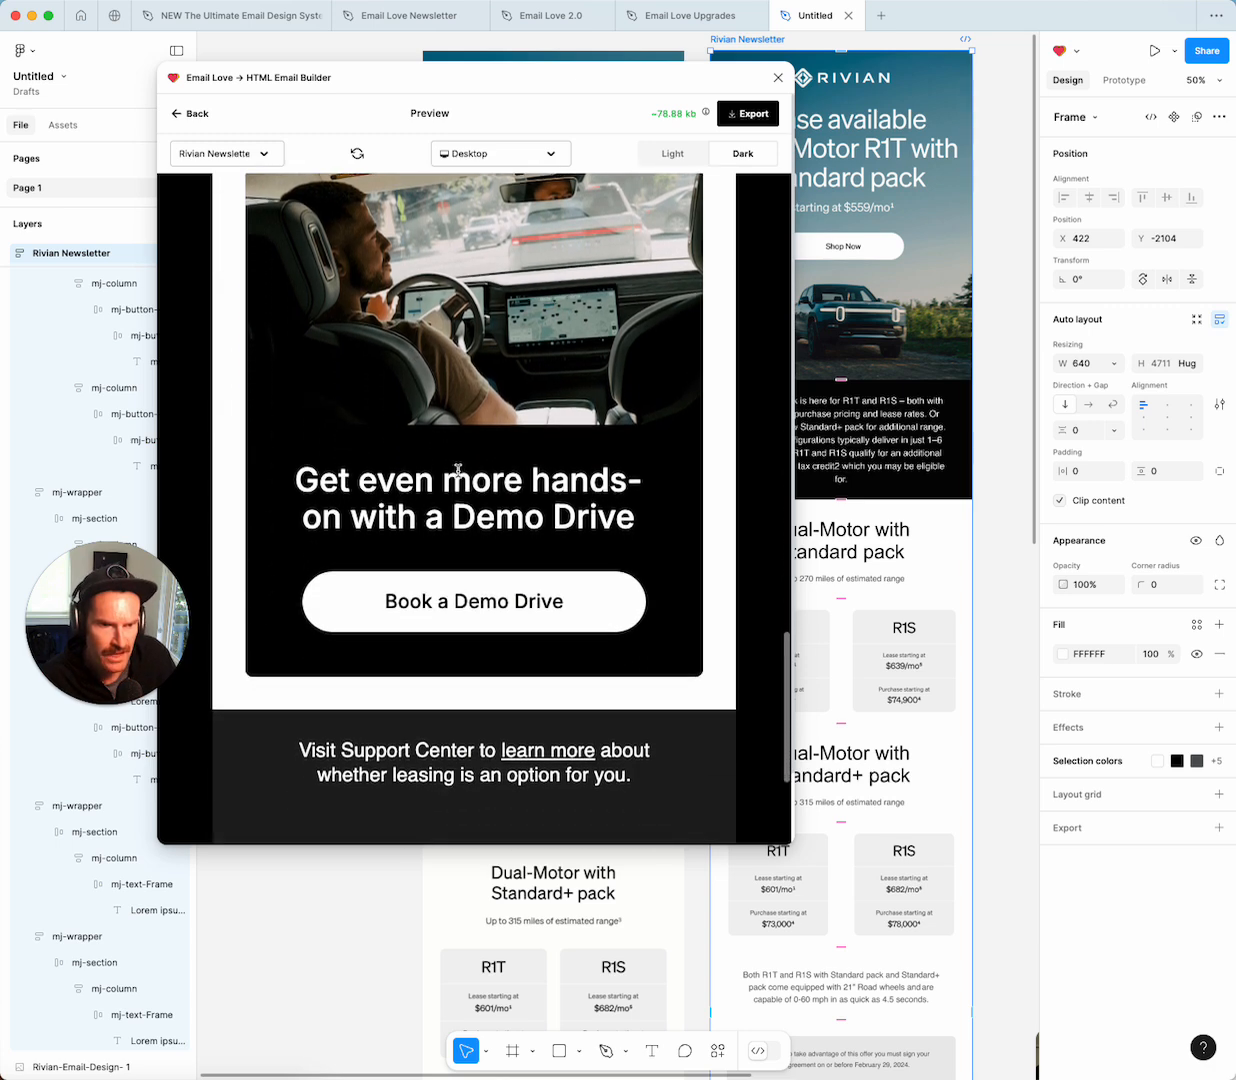
pyautogui.scroll(-2, 530, 457)
pyautogui.scroll(-10, 563, 475)
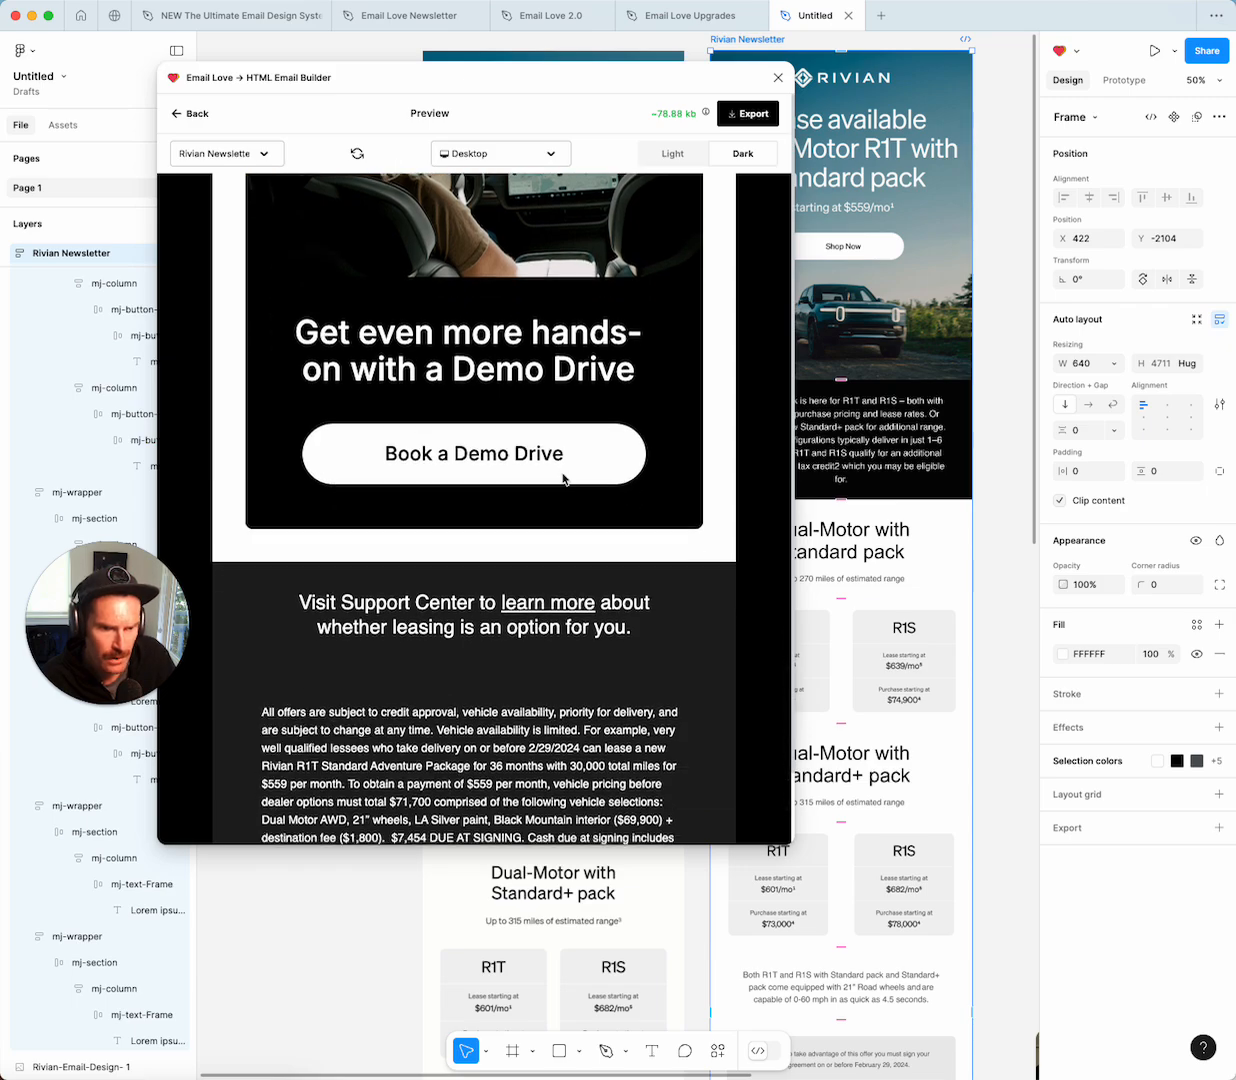
pyautogui.scroll(15, 563, 480)
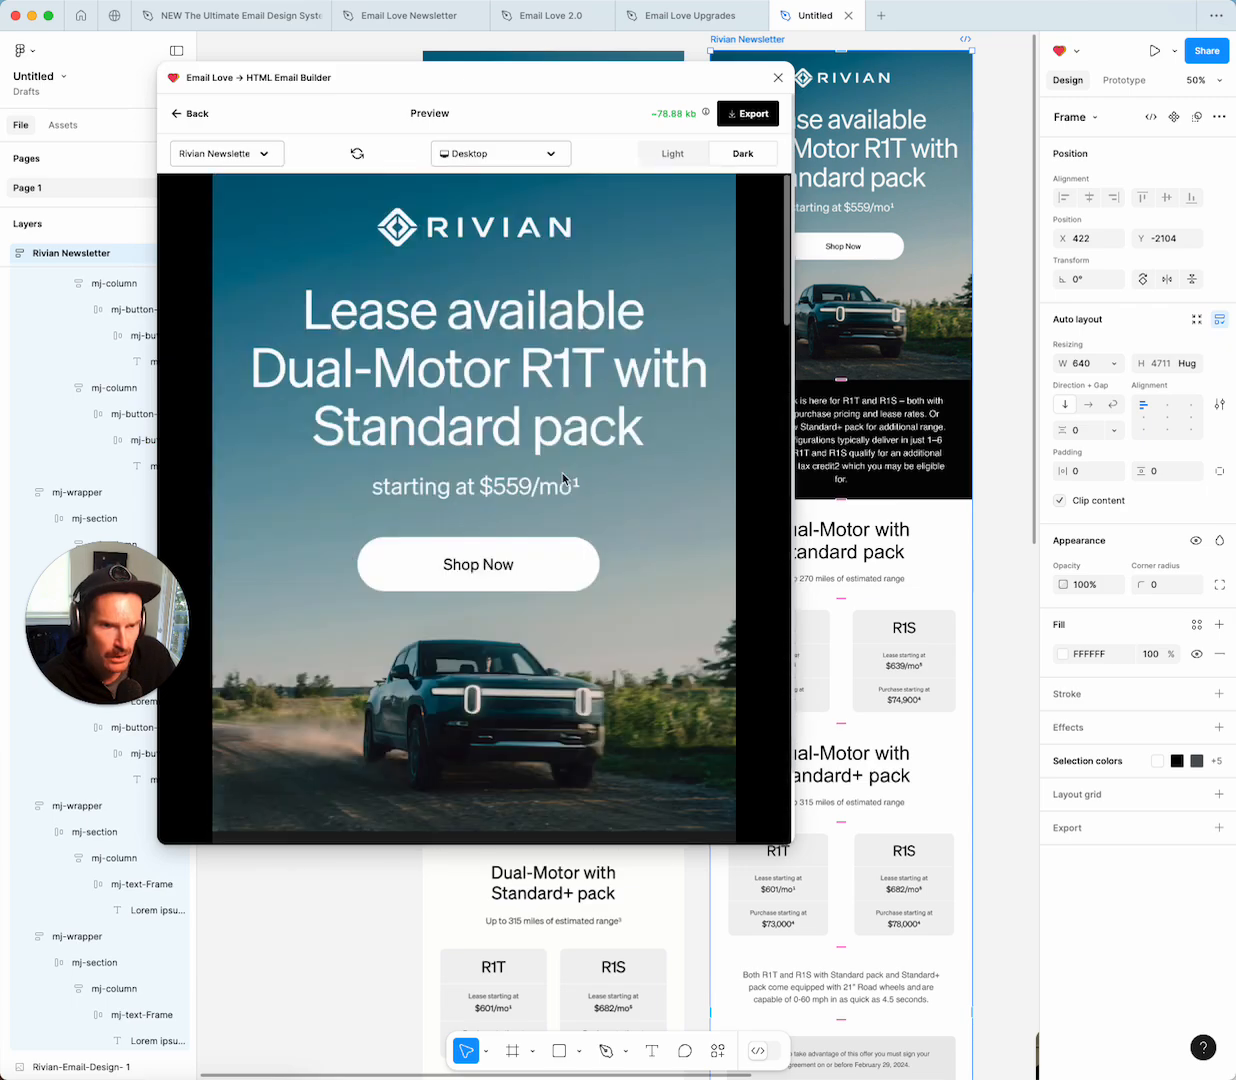
# Preview the newsletter on Iphone 14 Pro Max and scroll through the mobile layout.
pyautogui.click(541, 155)
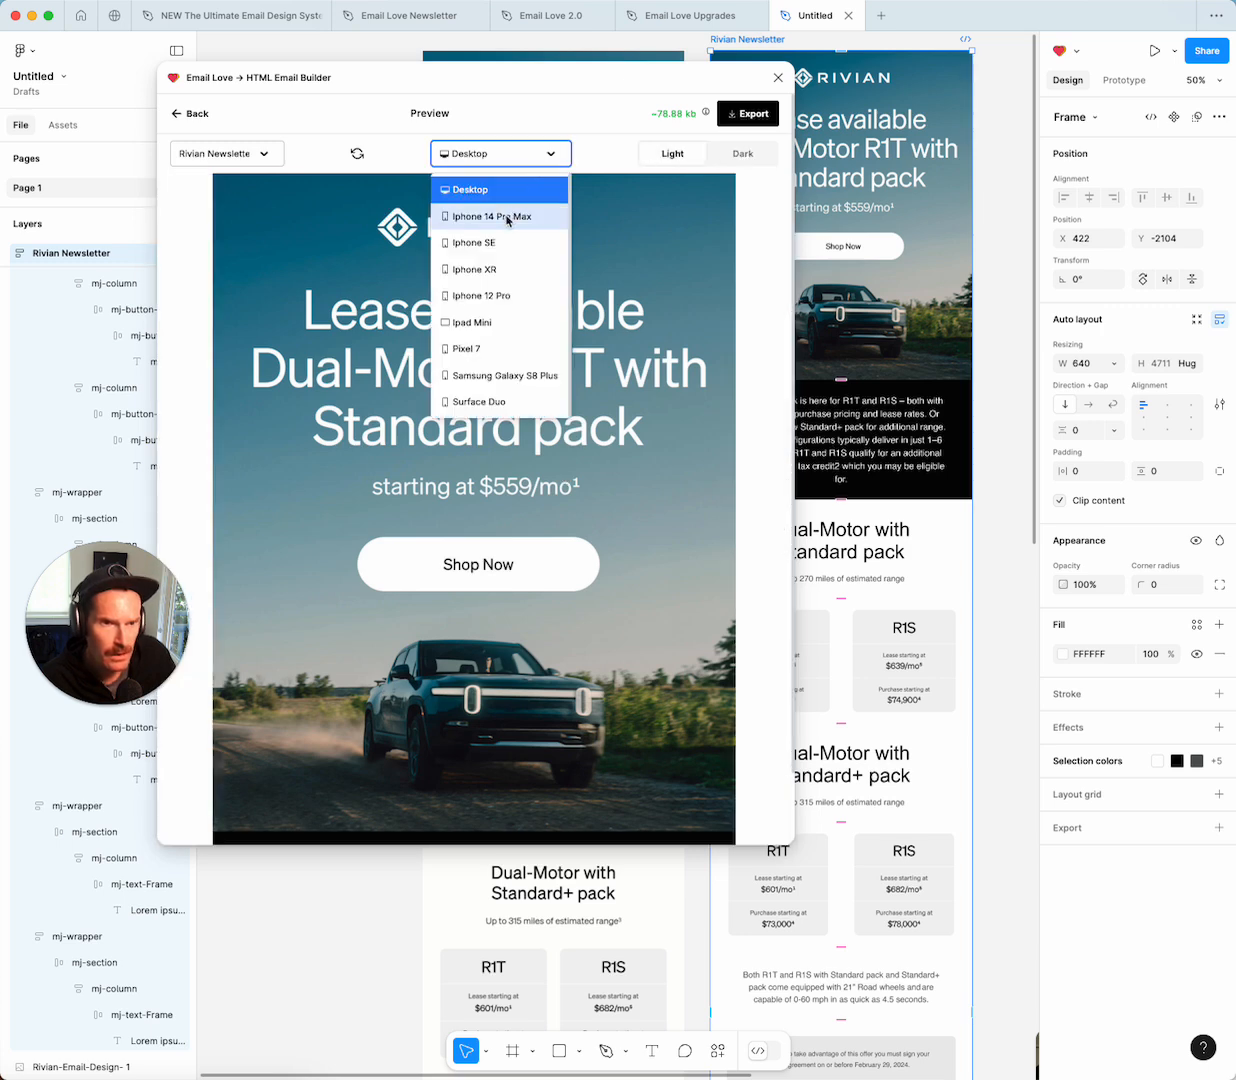
pyautogui.click(508, 214)
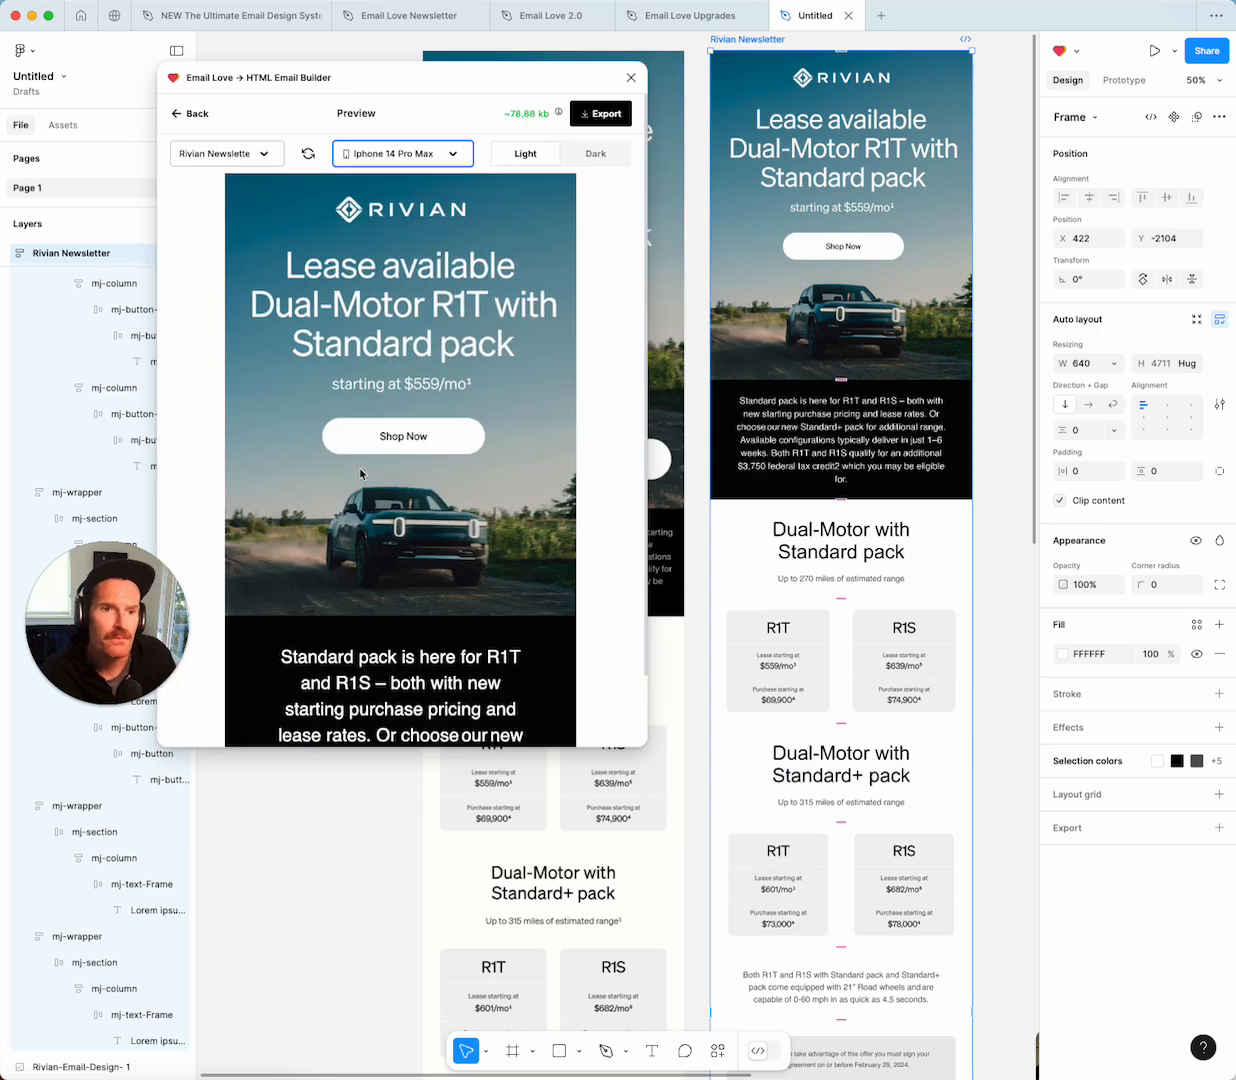
pyautogui.scroll(-5, 361, 474)
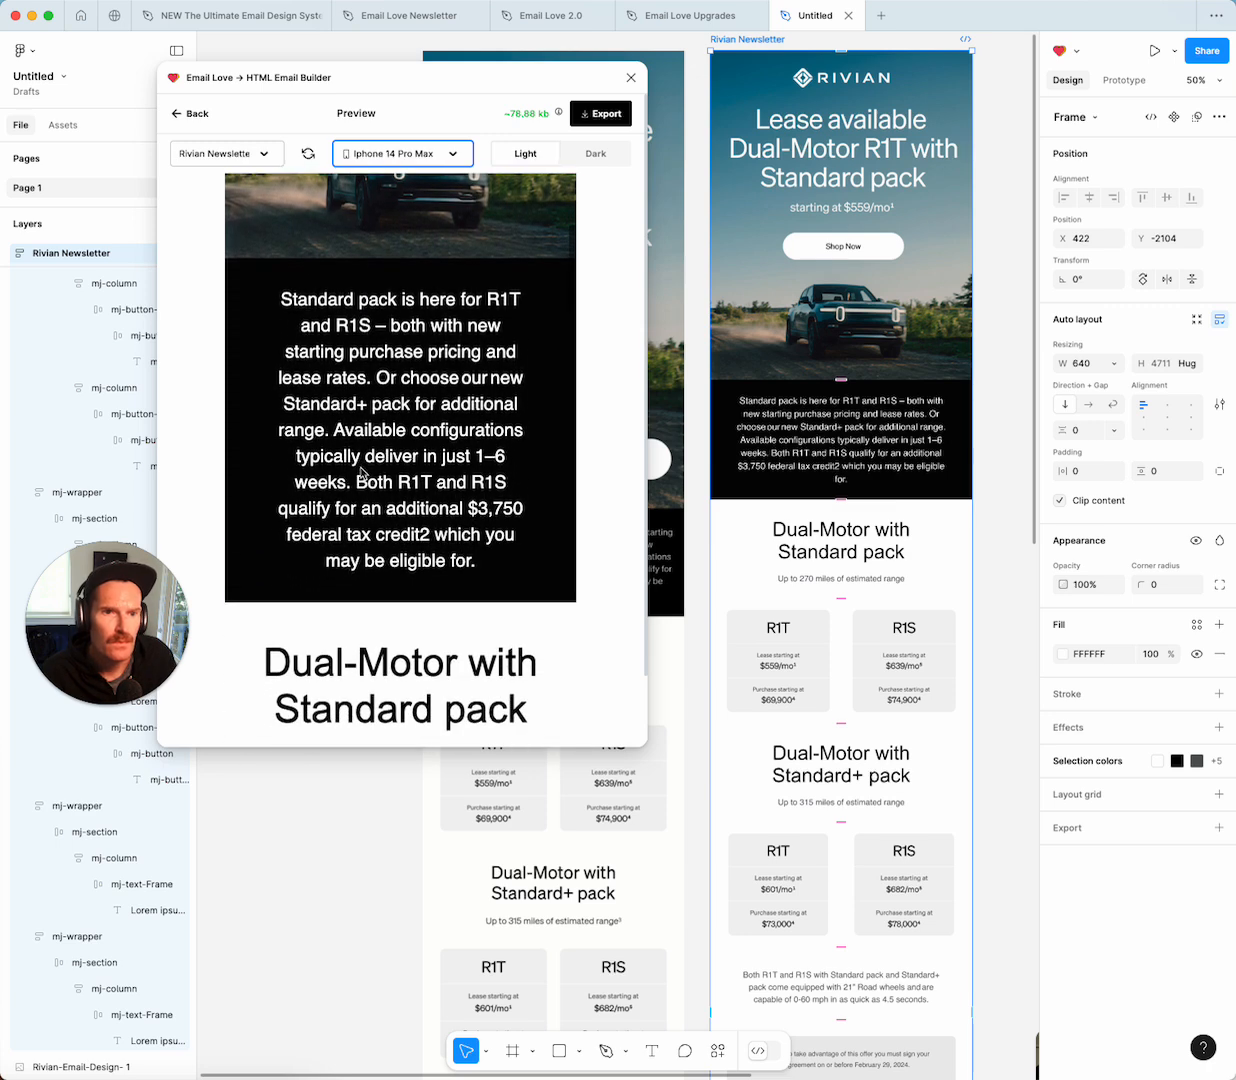
pyautogui.scroll(-10, 361, 474)
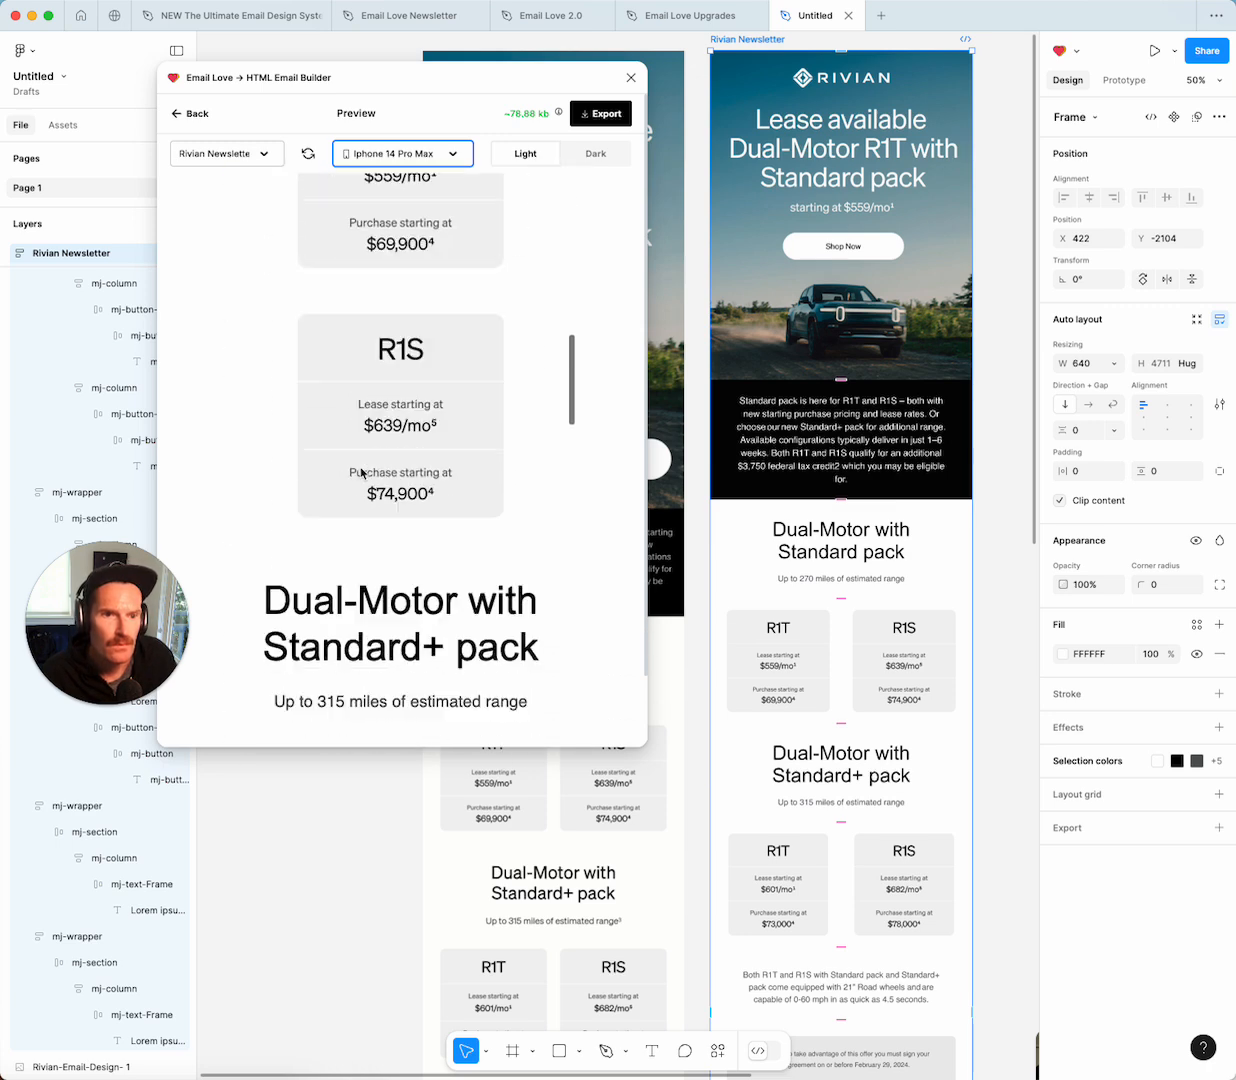
pyautogui.scroll(-10, 361, 474)
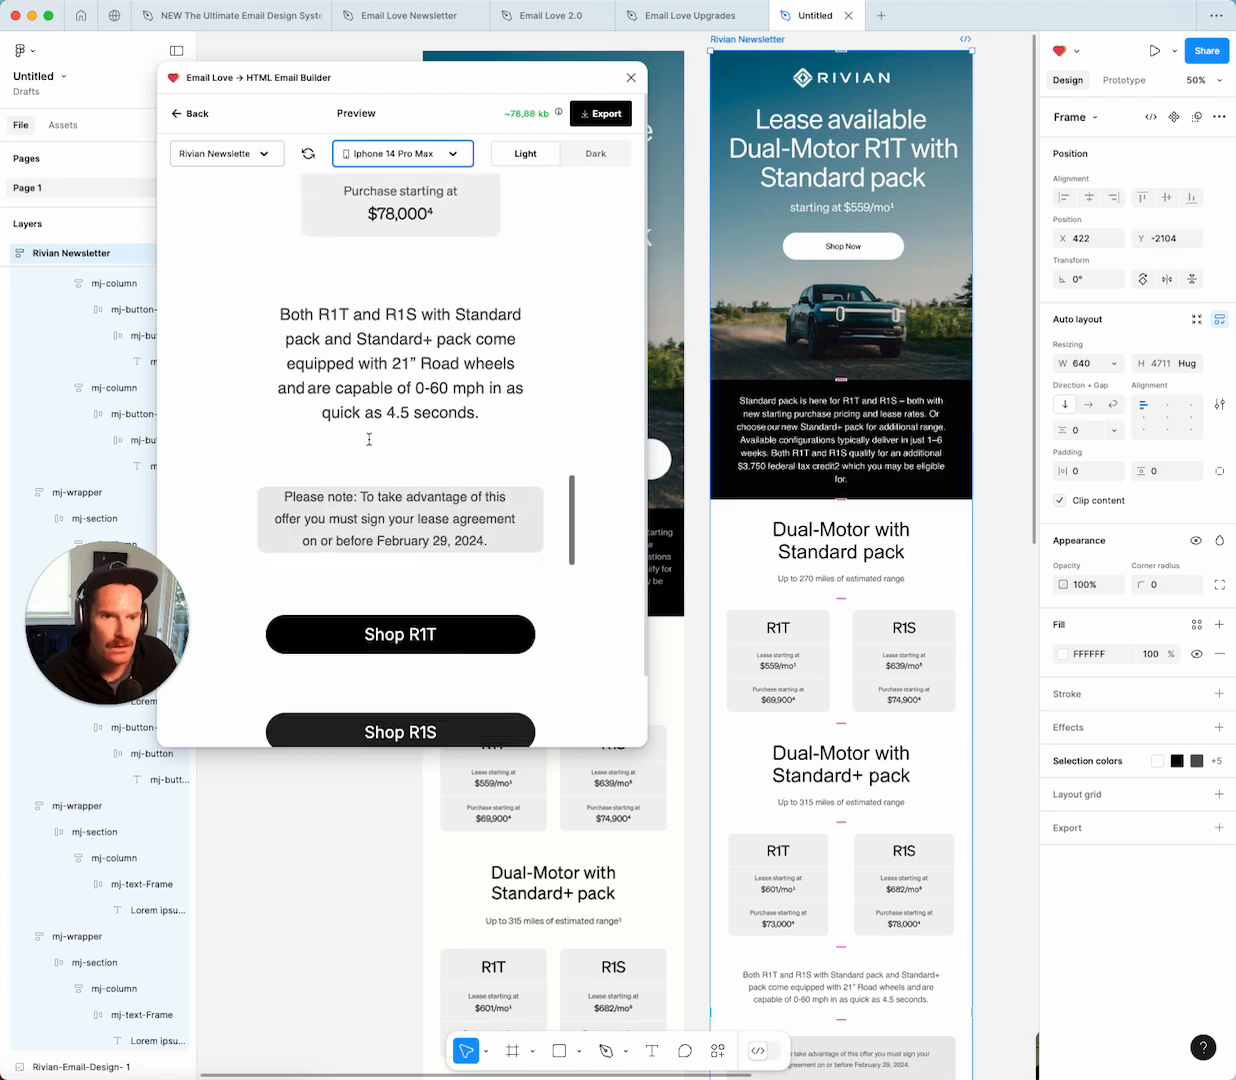
pyautogui.scroll(-10, 369, 439)
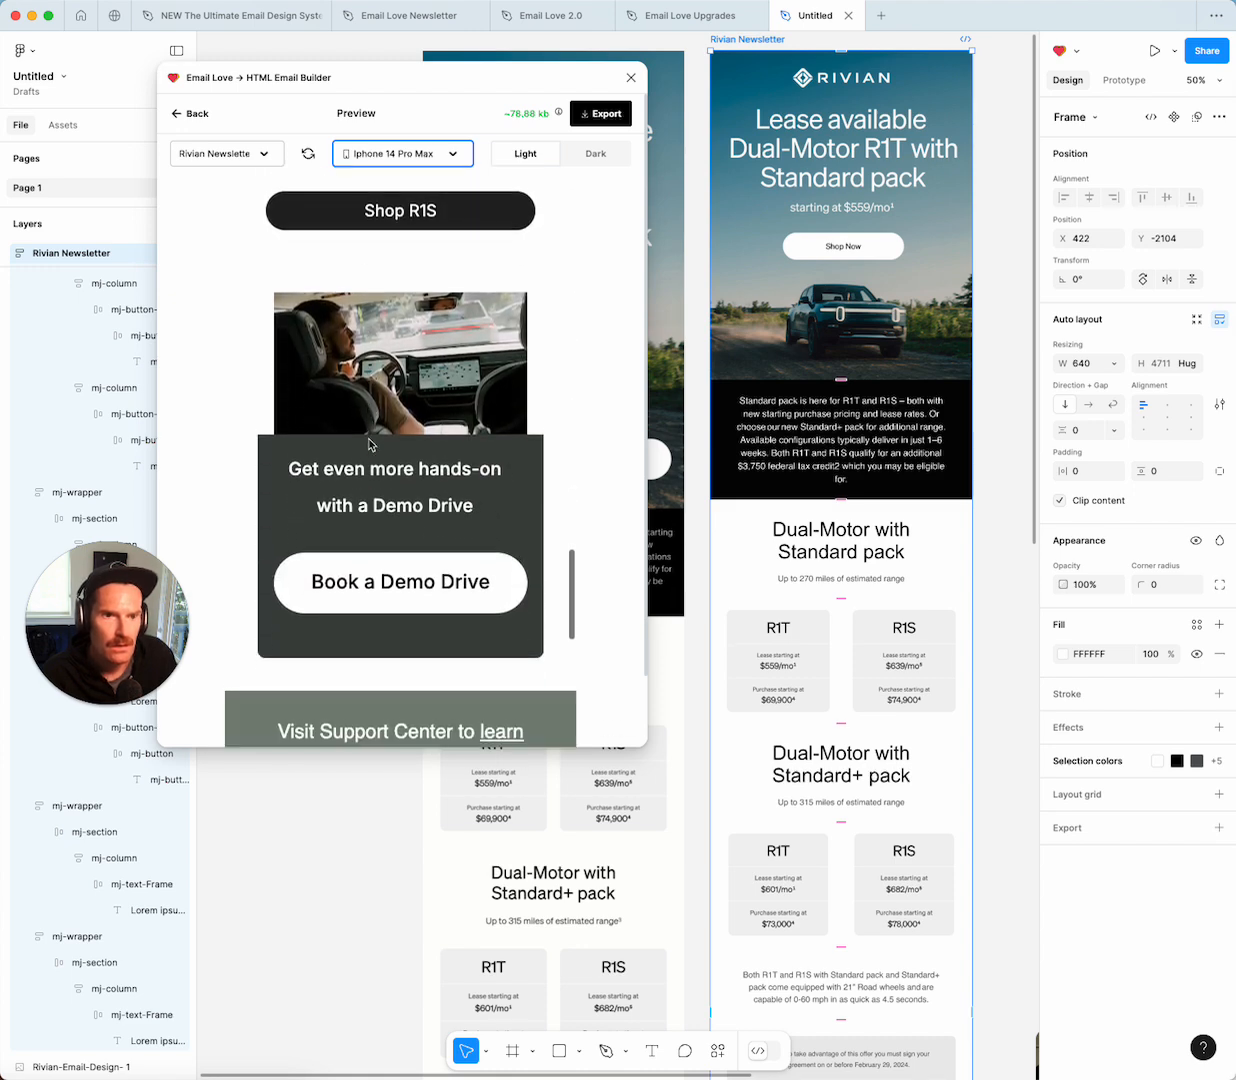
pyautogui.scroll(-3, 369, 444)
pyautogui.scroll(4, 369, 444)
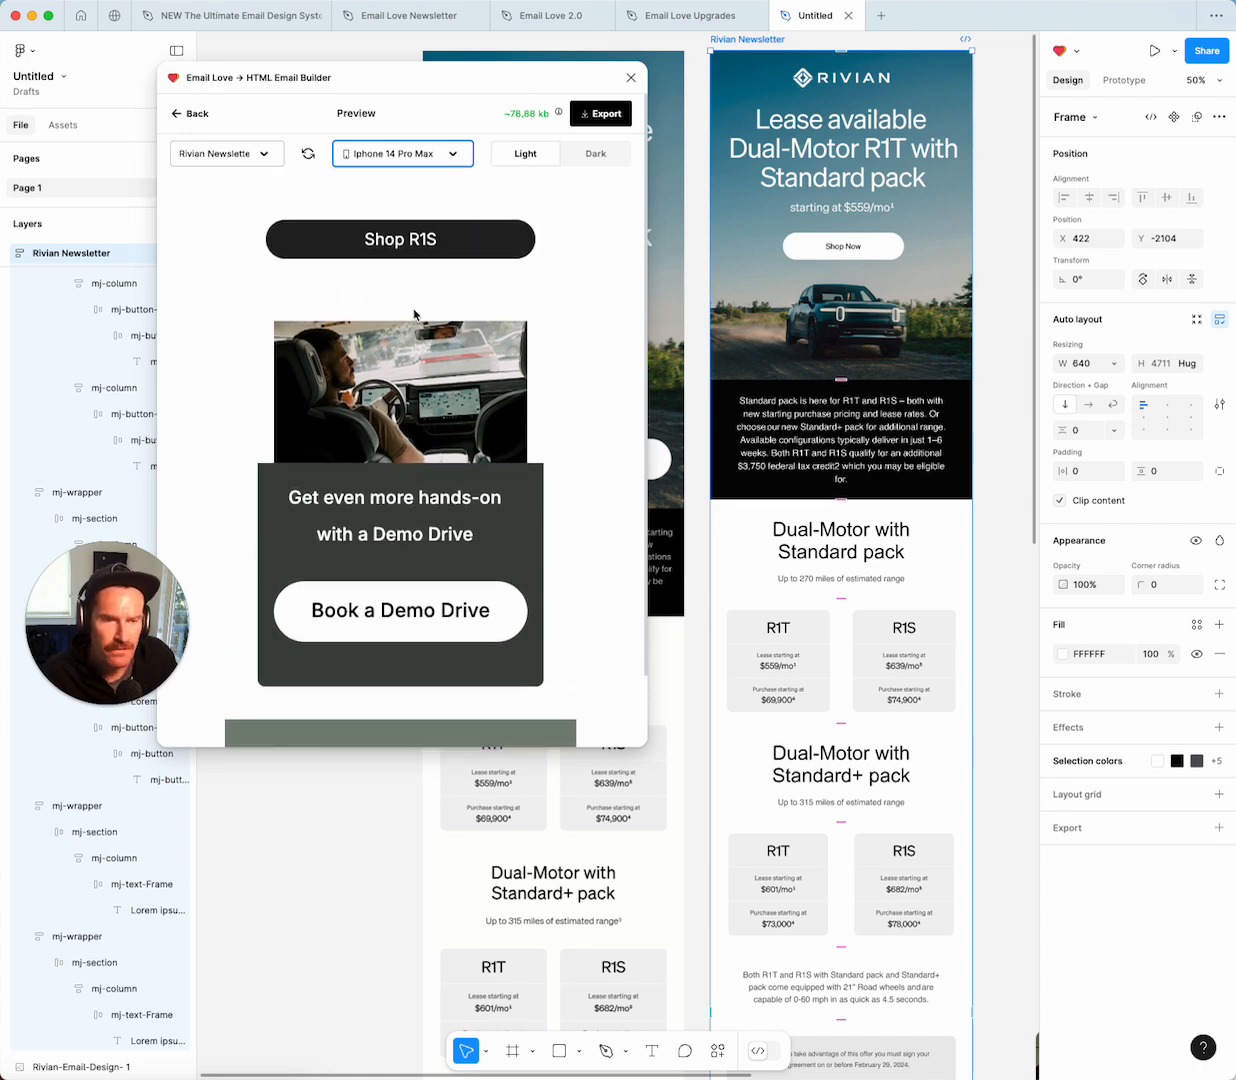
# Turn off mobile padding for the column holding the Demo Drive image.
pyautogui.click(197, 116)
pyautogui.scroll(-5, 724, 700)
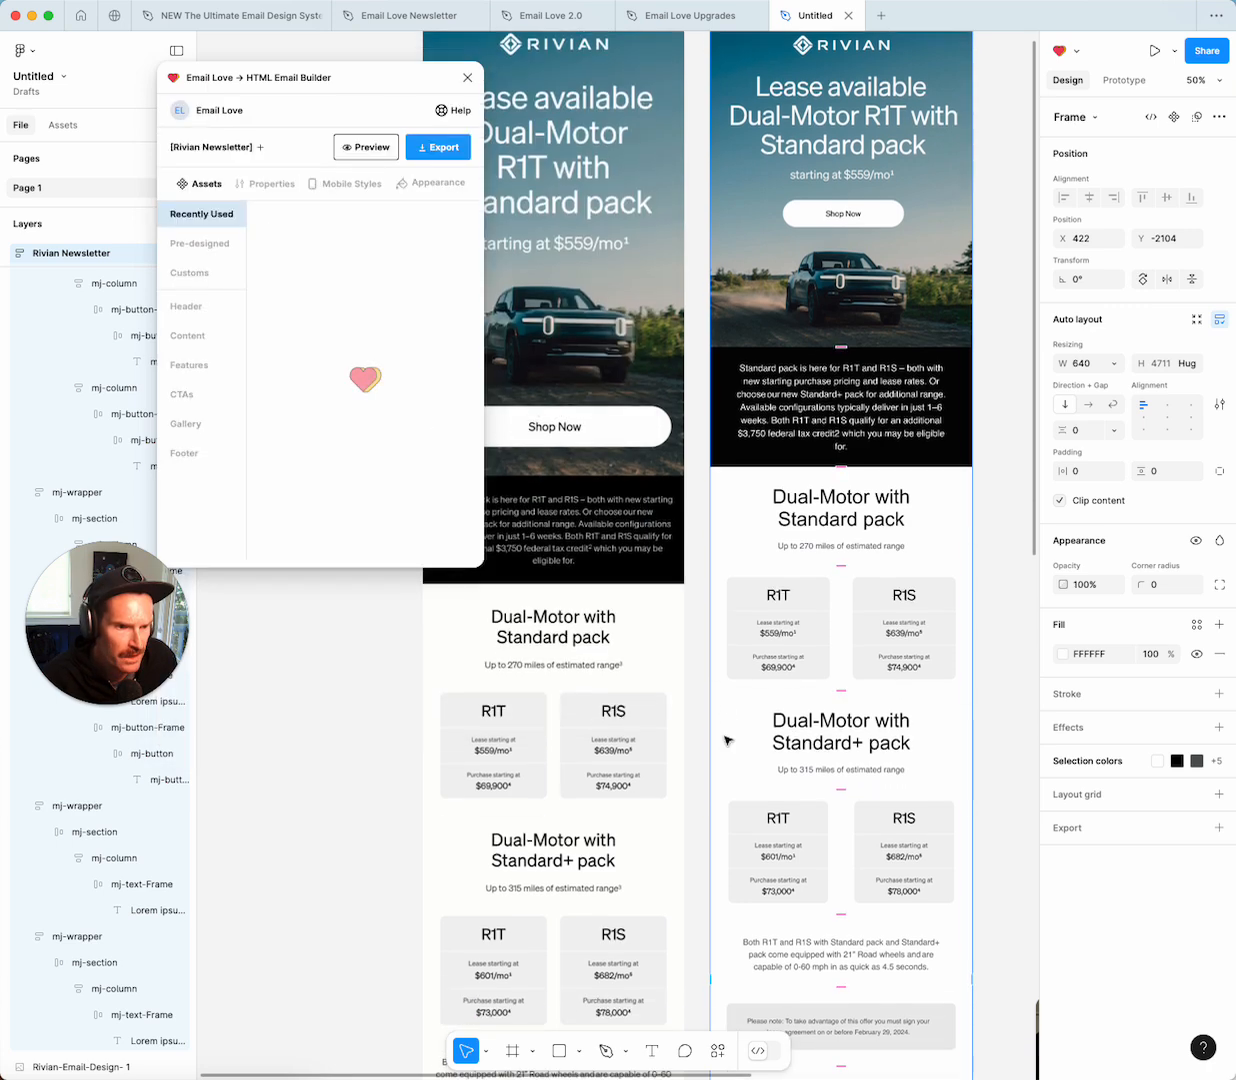
pyautogui.scroll(-2, 727, 740)
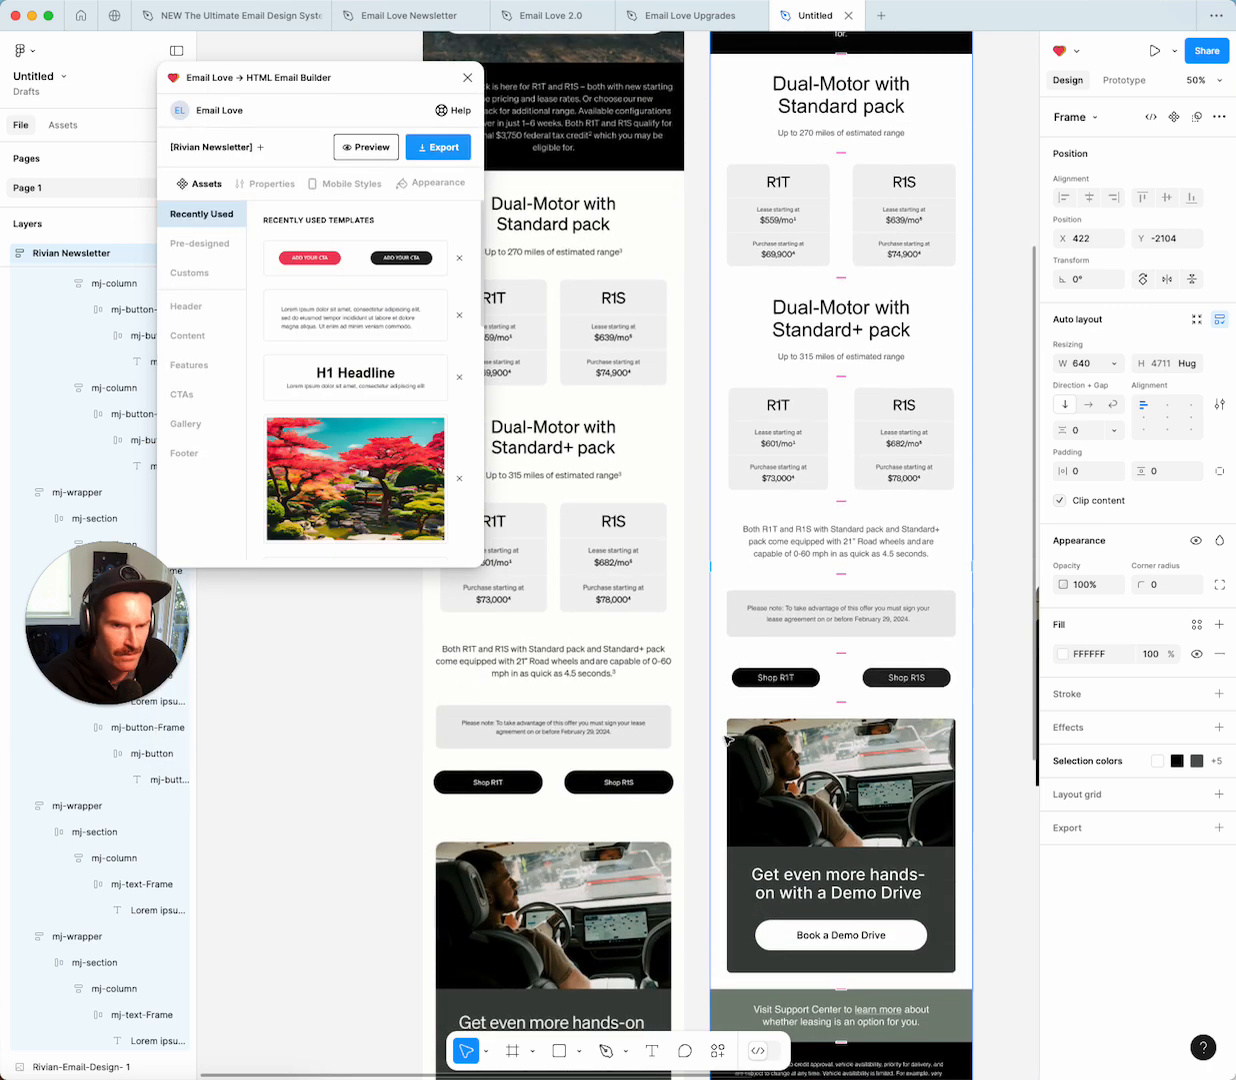
pyautogui.click(801, 744)
pyautogui.hscroll(-1, 801, 744)
pyautogui.doubleClick(801, 744)
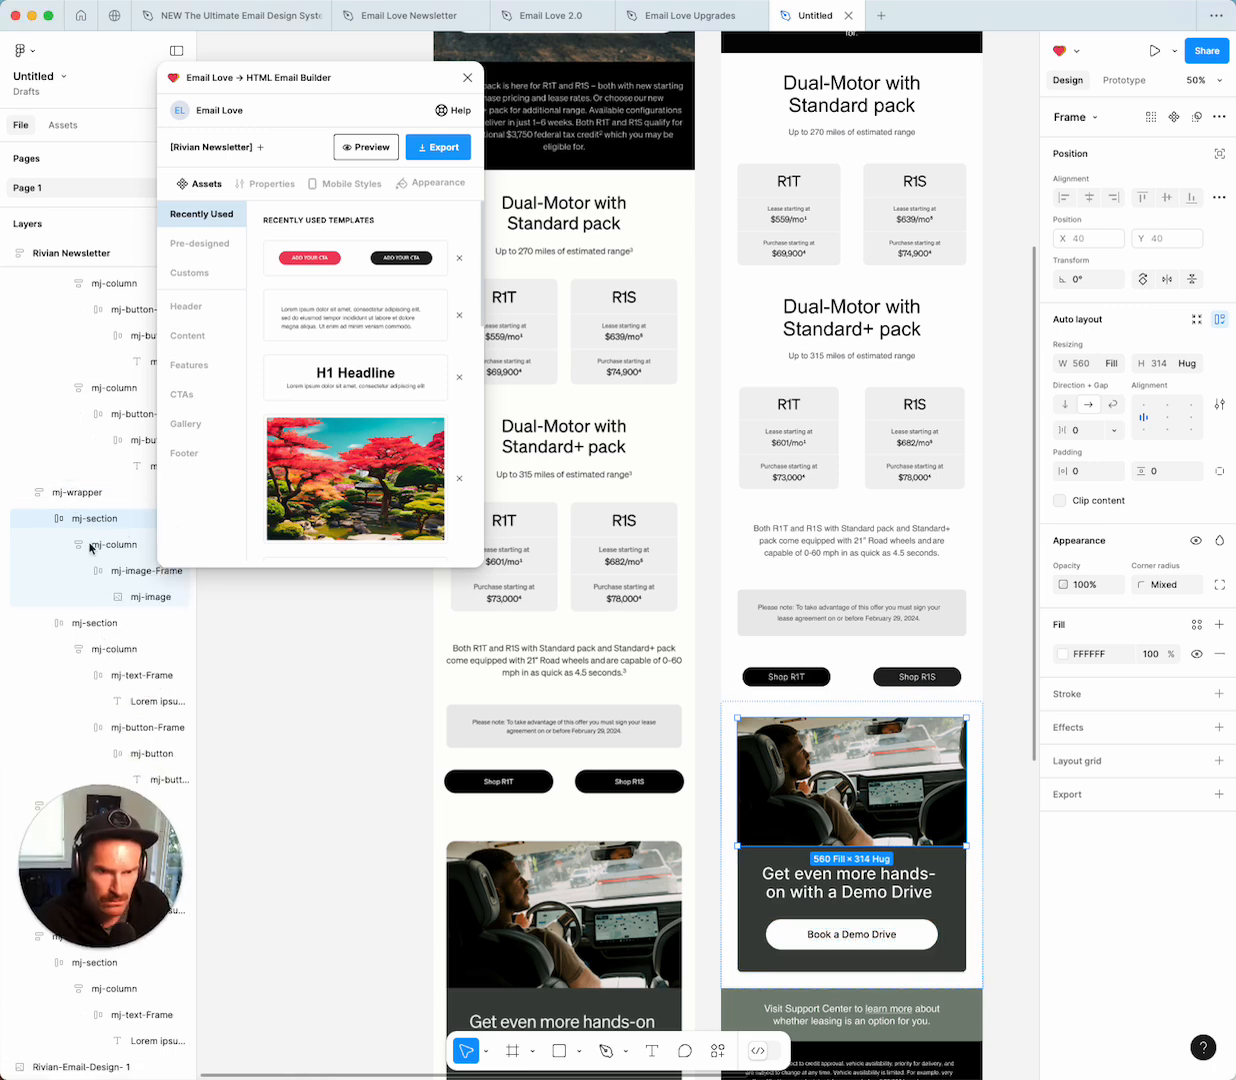
pyautogui.click(90, 545)
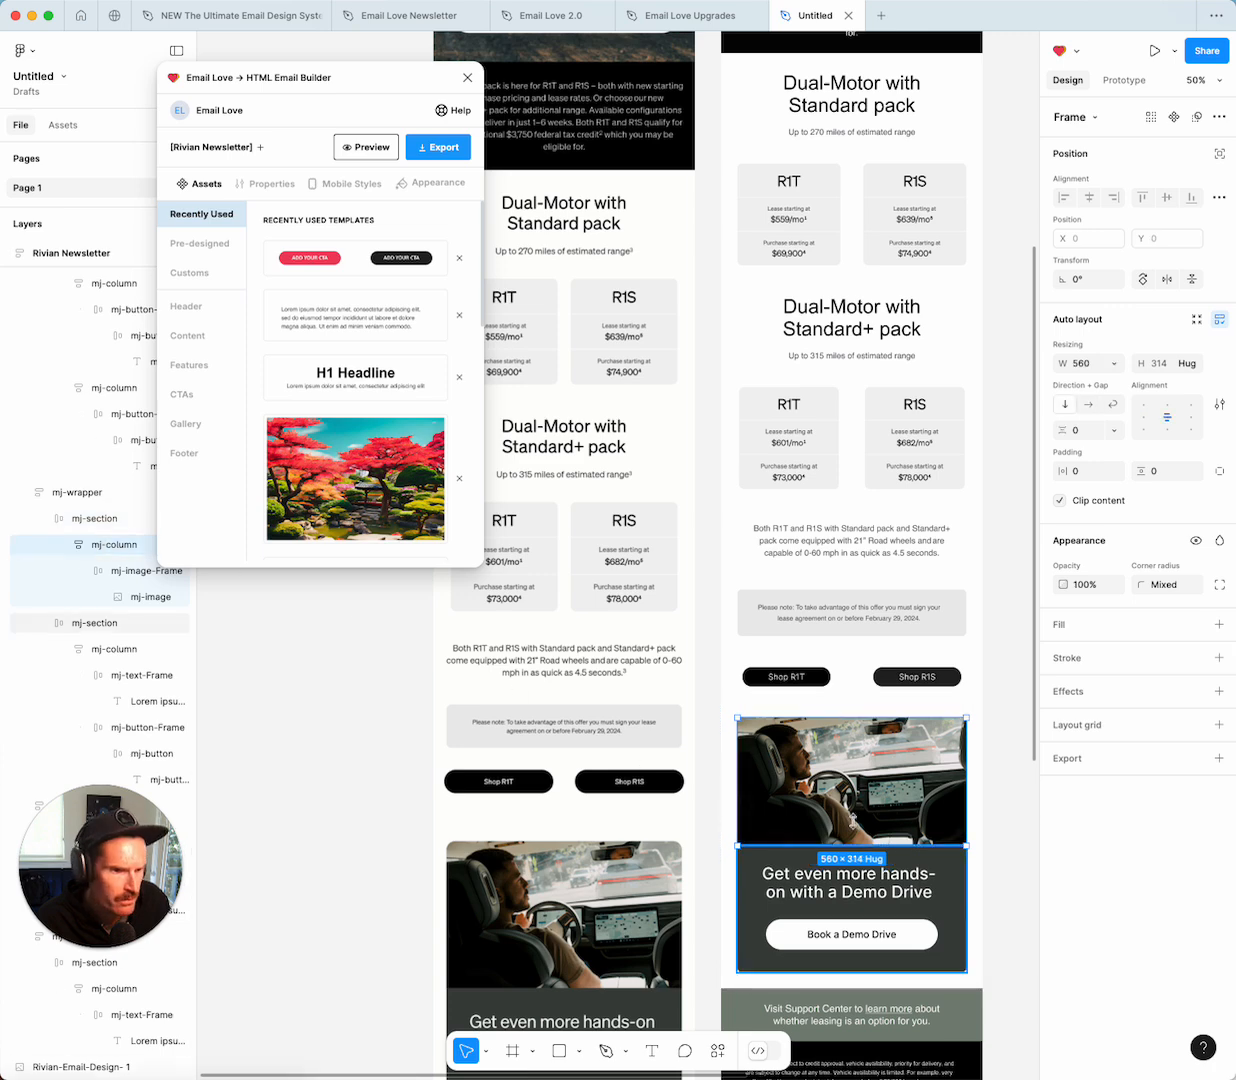
pyautogui.click(351, 185)
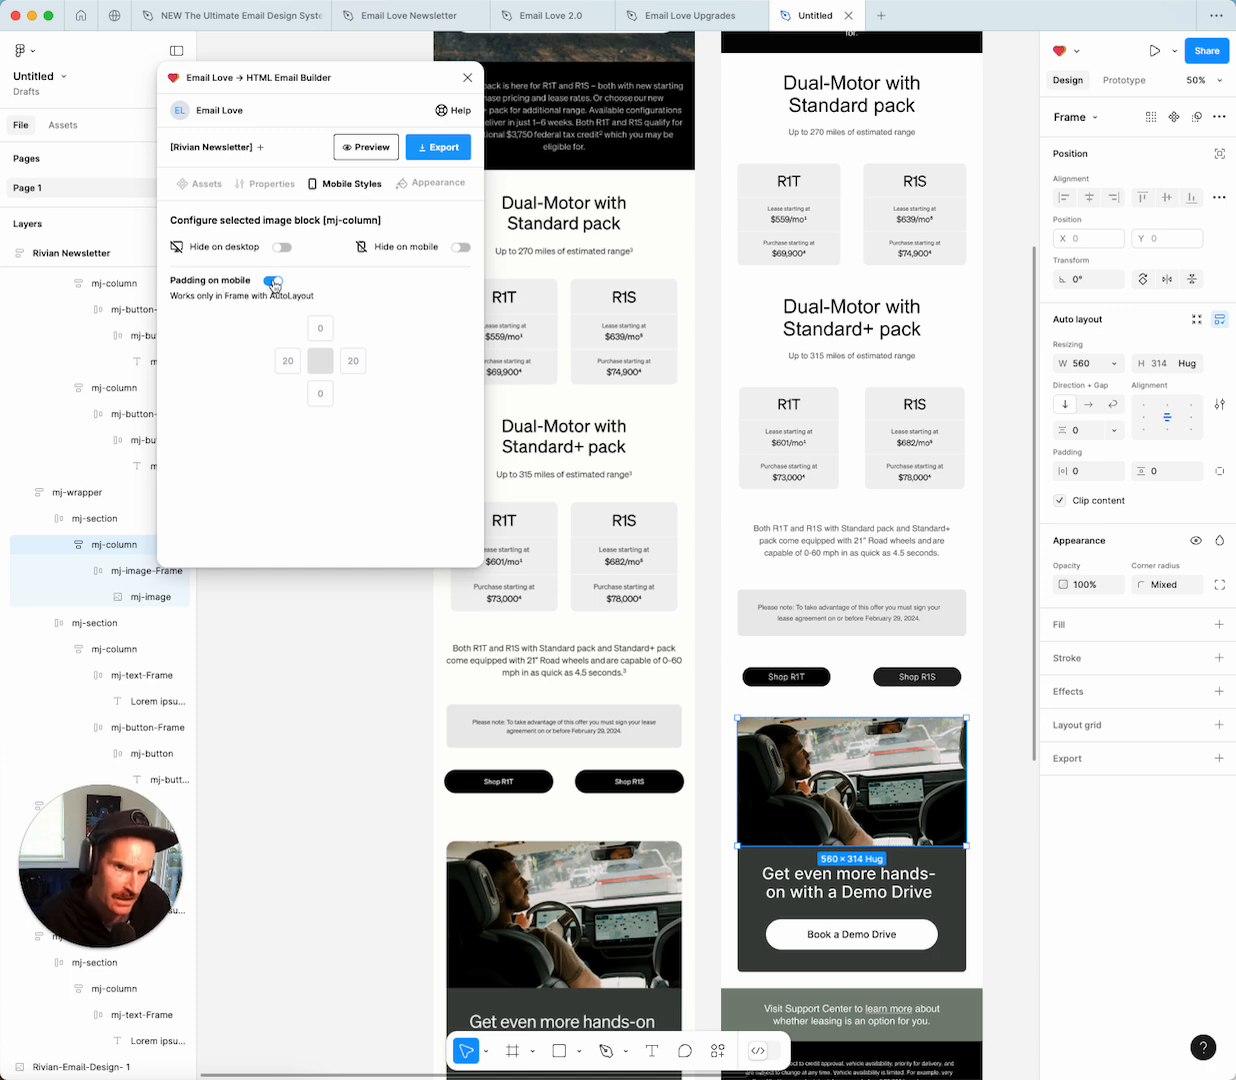
# Reload the Email Love preview for the whole Rivian Newsletter frame.
pyautogui.scroll(10, 869, 403)
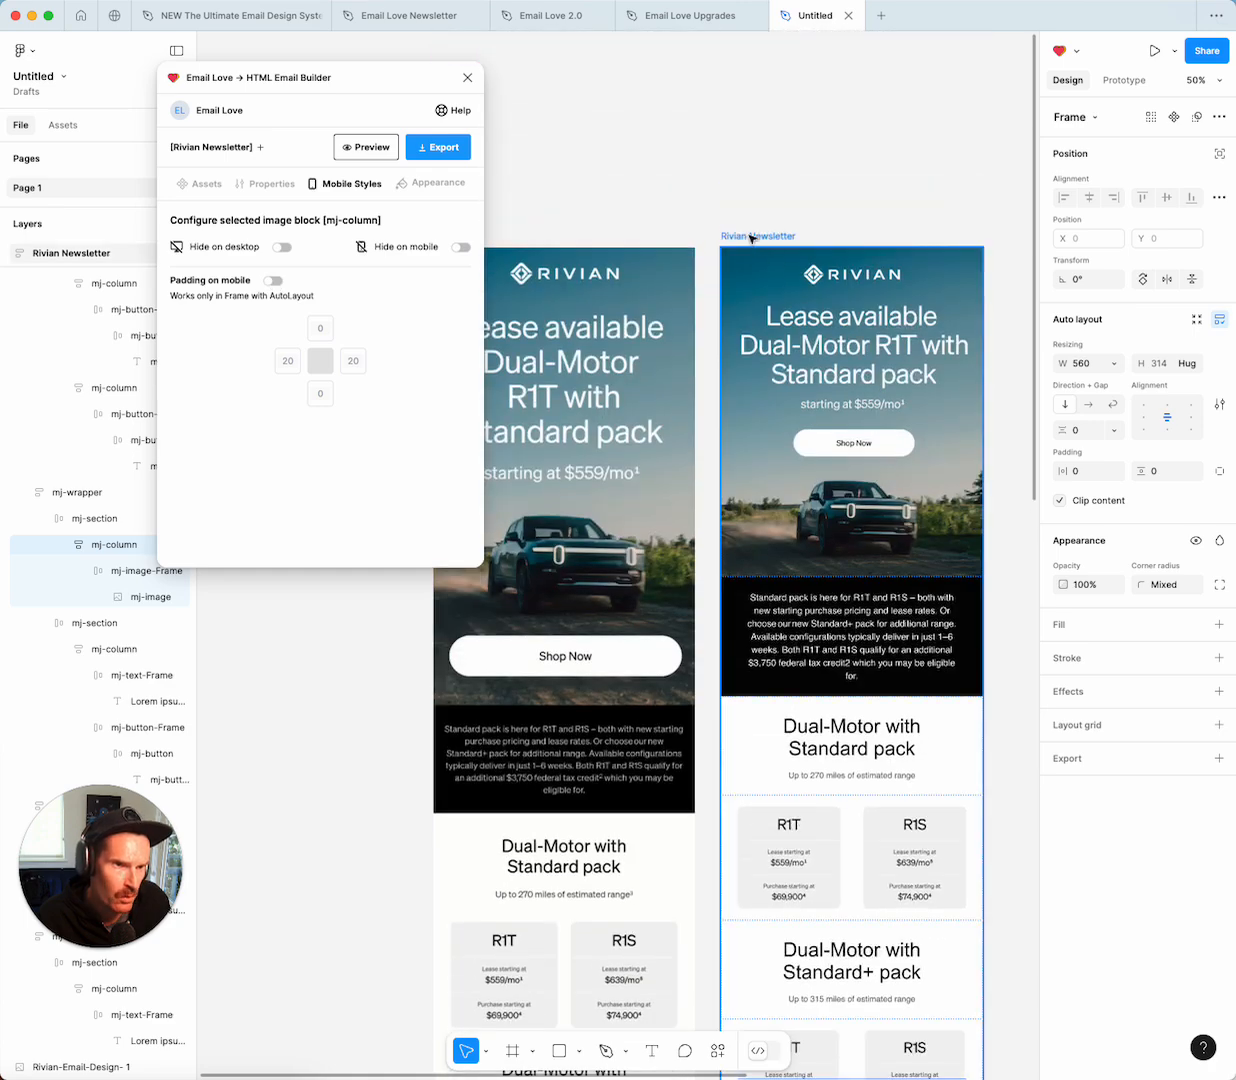
pyautogui.click(751, 238)
pyautogui.click(363, 148)
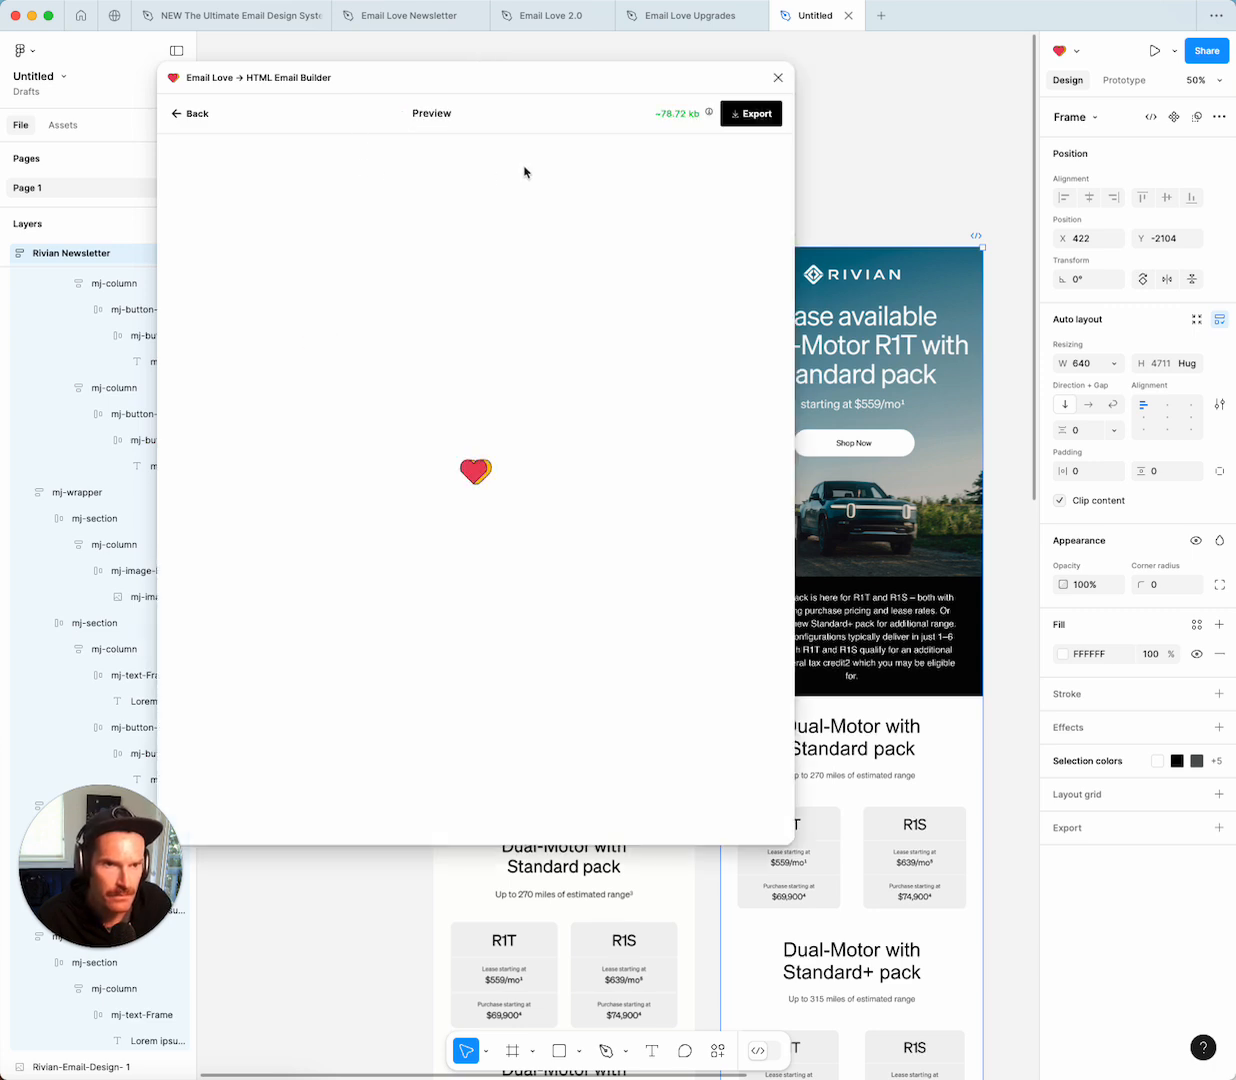
# Check the reloaded preview on iPhone 14 Pro Max, scrolling through and back to the top.
pyautogui.click(470, 154)
pyautogui.click(477, 215)
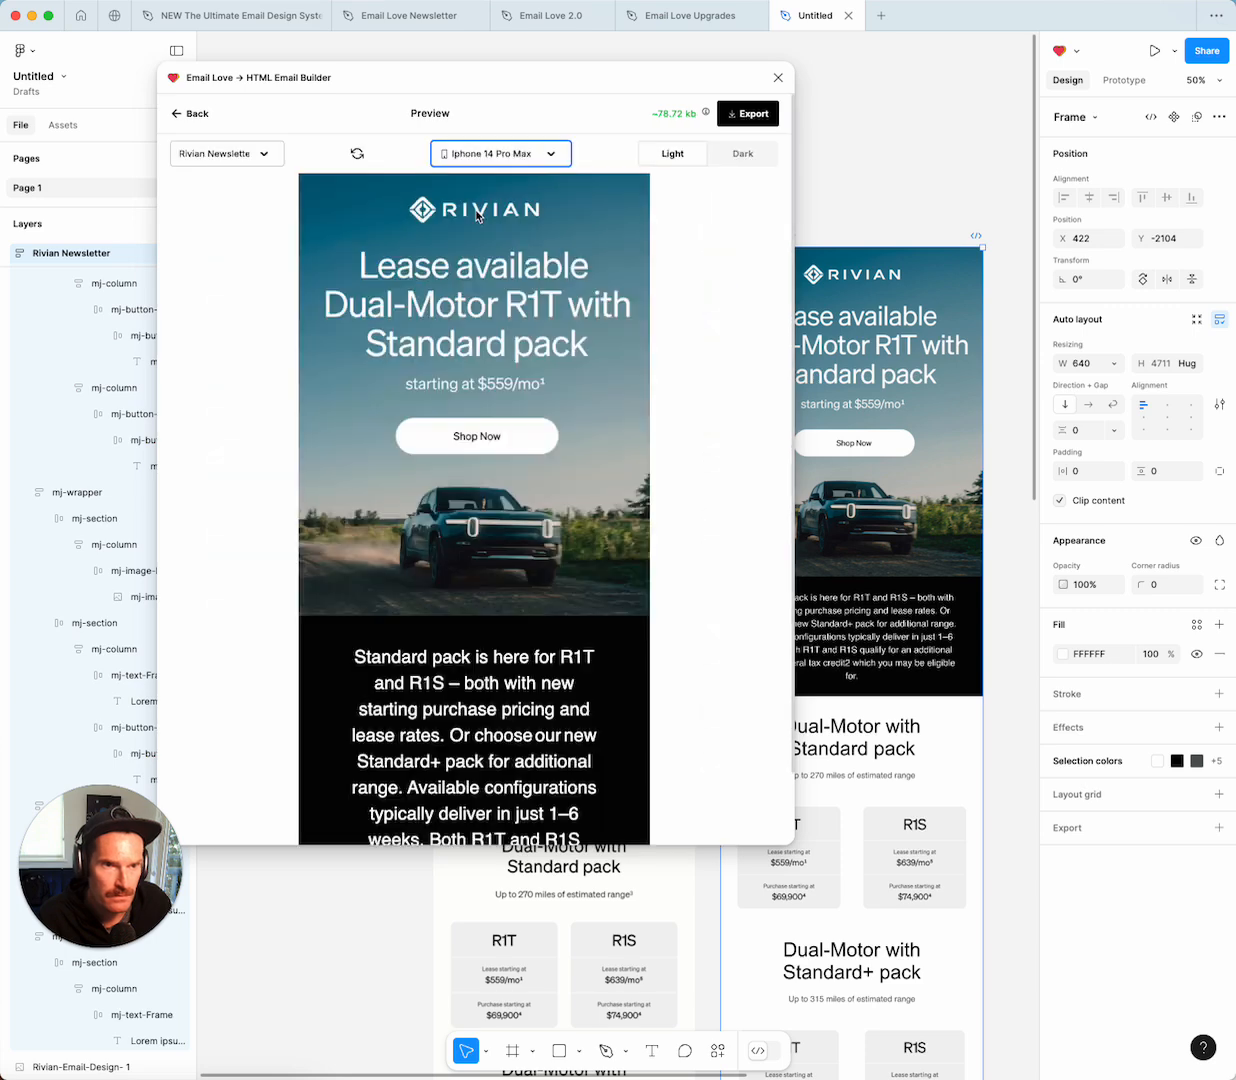
pyautogui.scroll(-10, 282, 340)
pyautogui.scroll(-15, 282, 340)
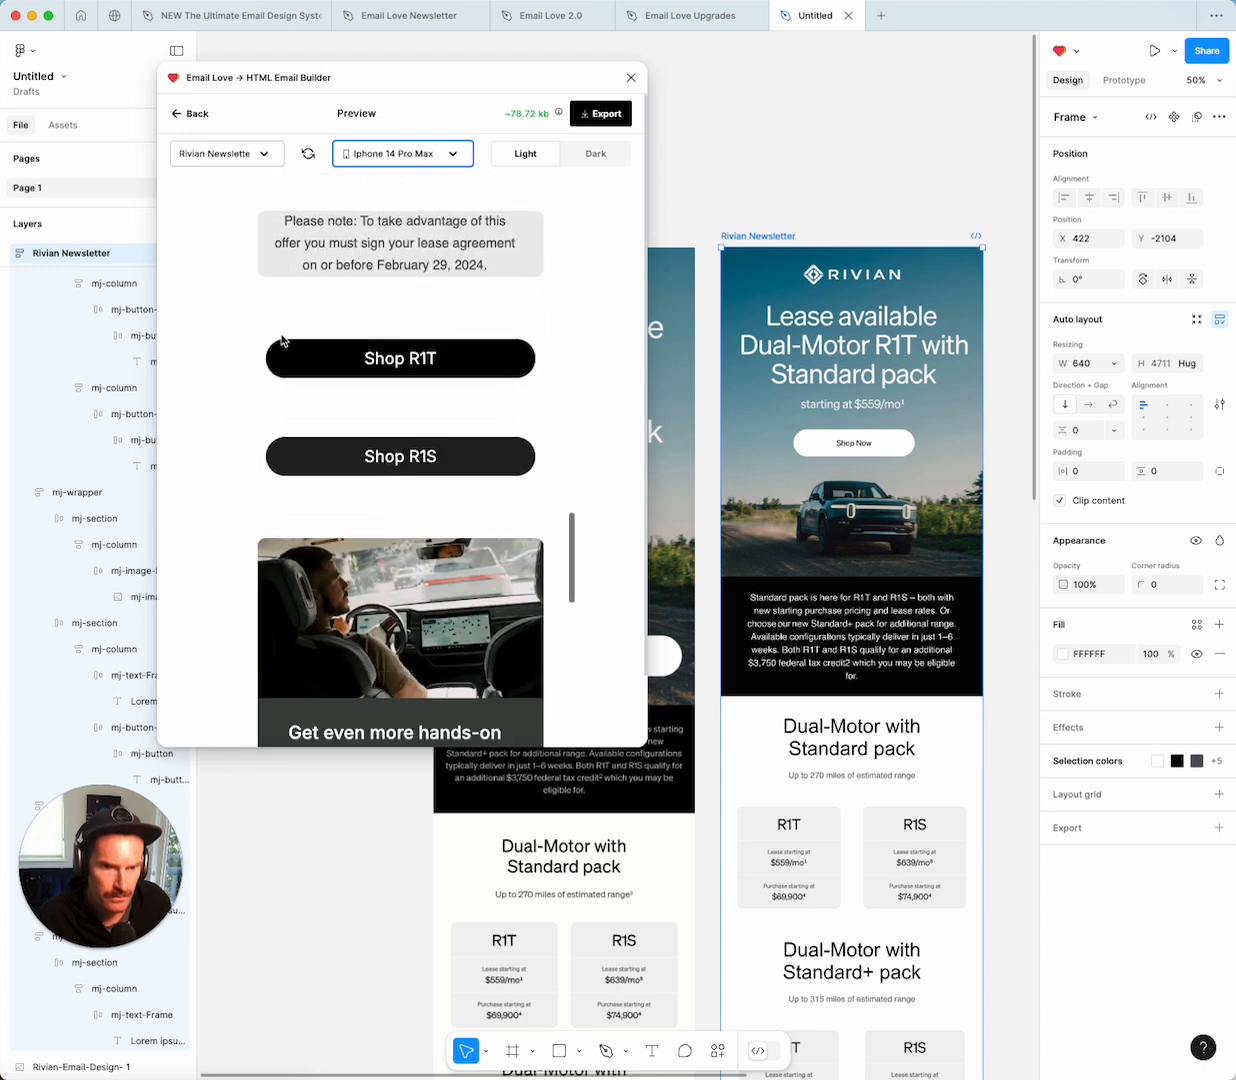
pyautogui.scroll(-15, 282, 340)
pyautogui.scroll(-3, 282, 335)
pyautogui.scroll(20, 282, 335)
pyautogui.scroll(10, 282, 340)
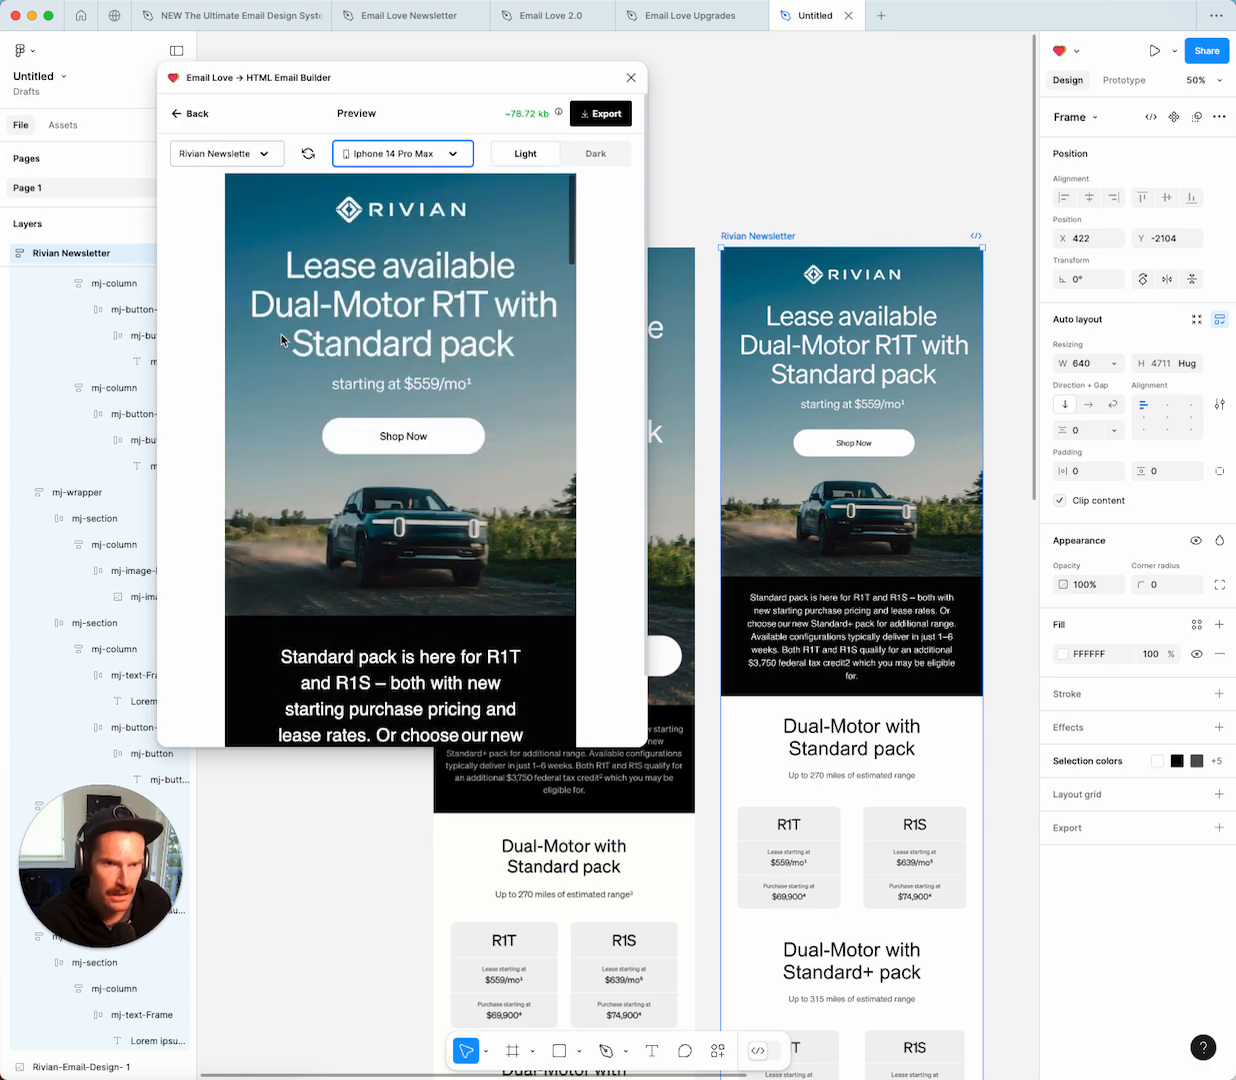
pyautogui.click(601, 116)
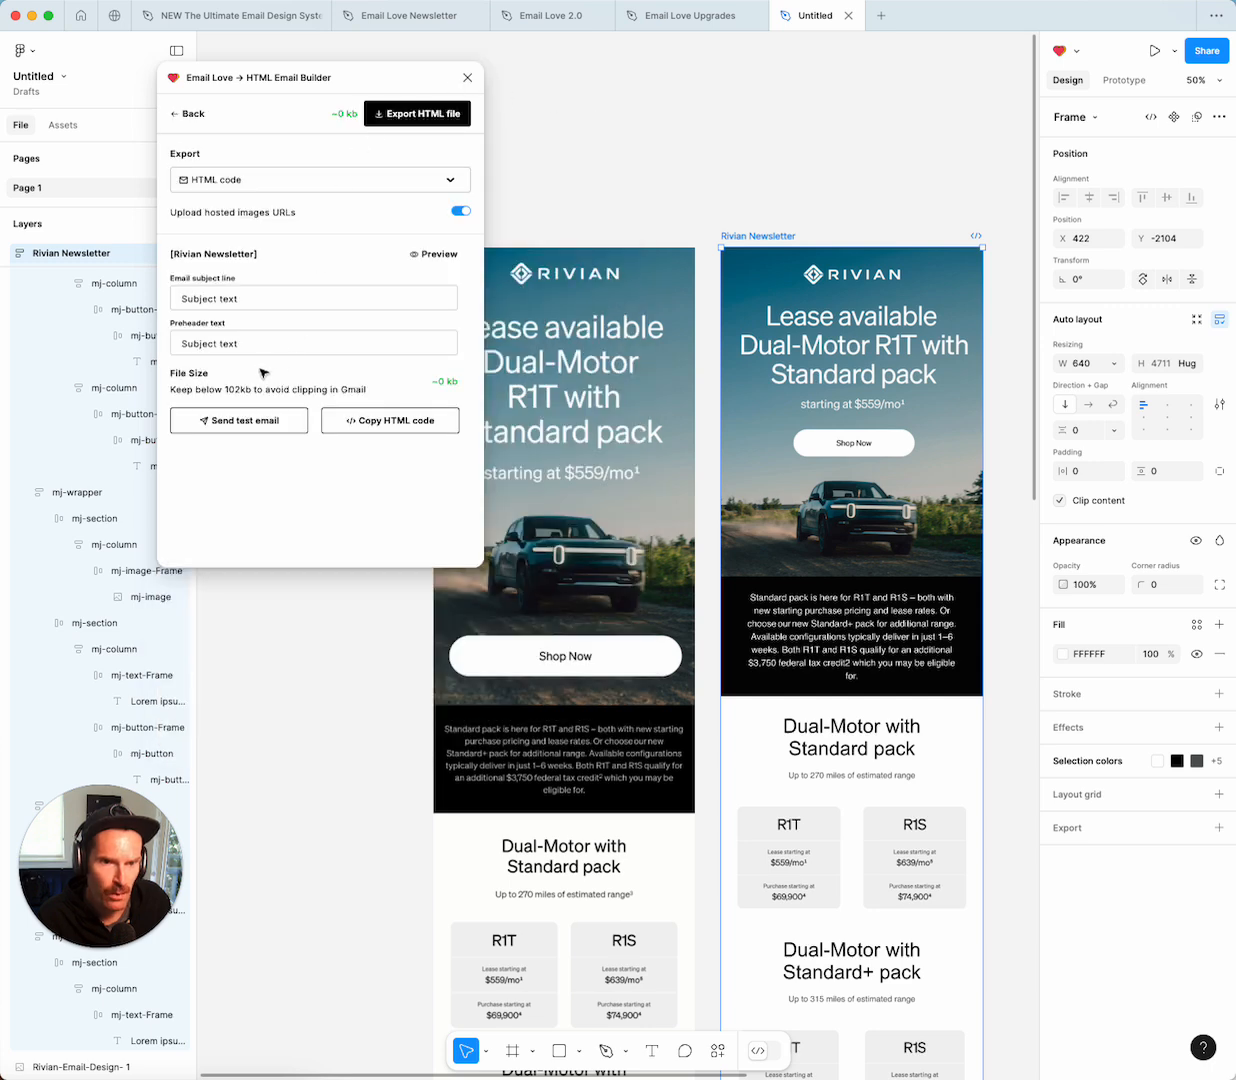
# Send a test email of the Rivian Newsletter to the designer's own email address.
pyautogui.click(230, 424)
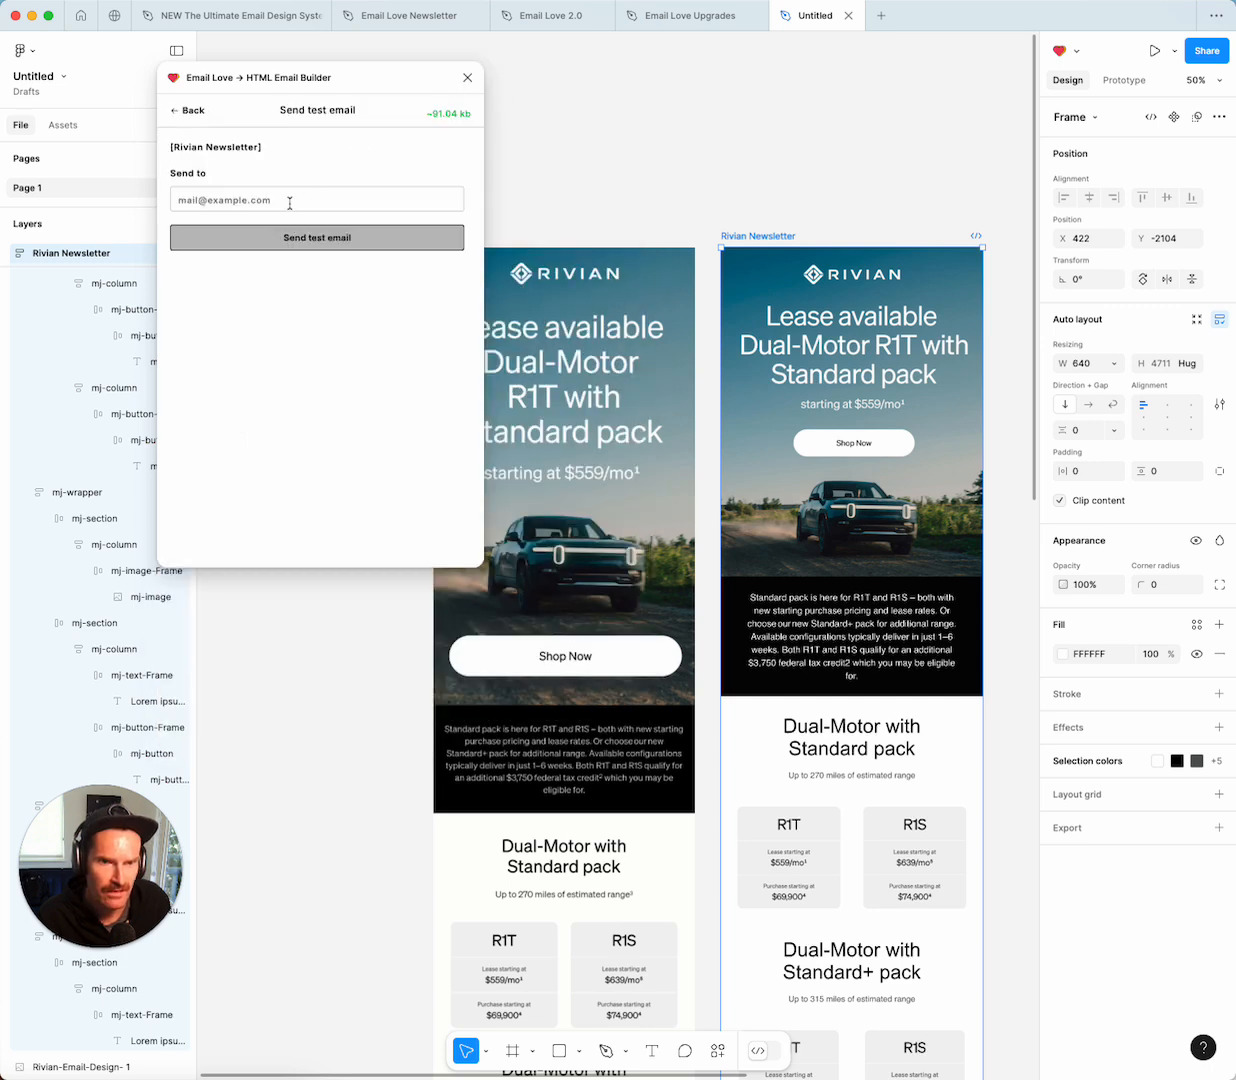
pyautogui.click(256, 200)
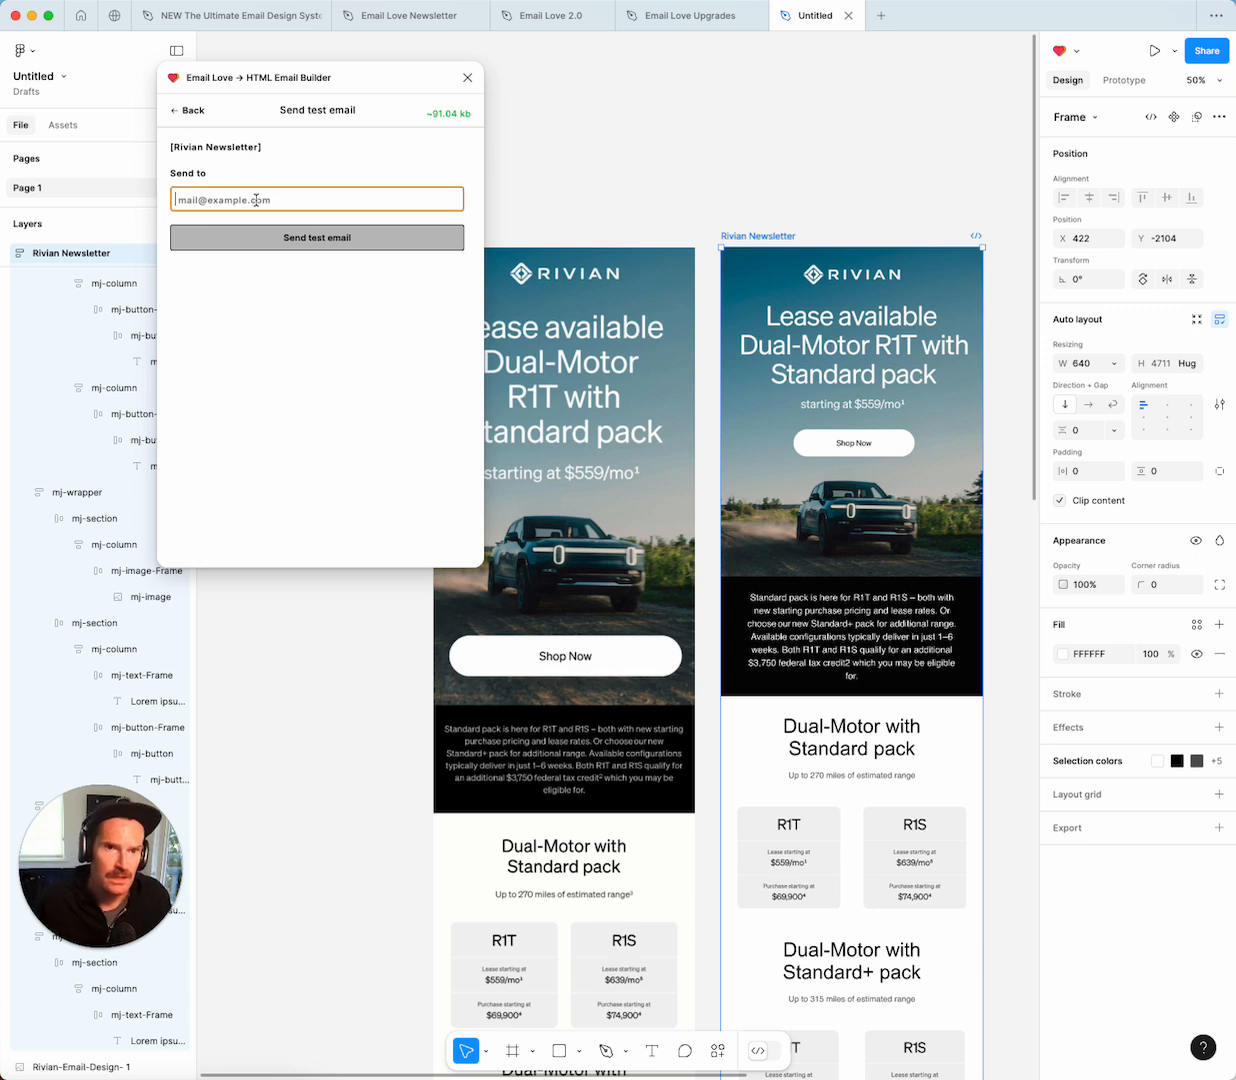
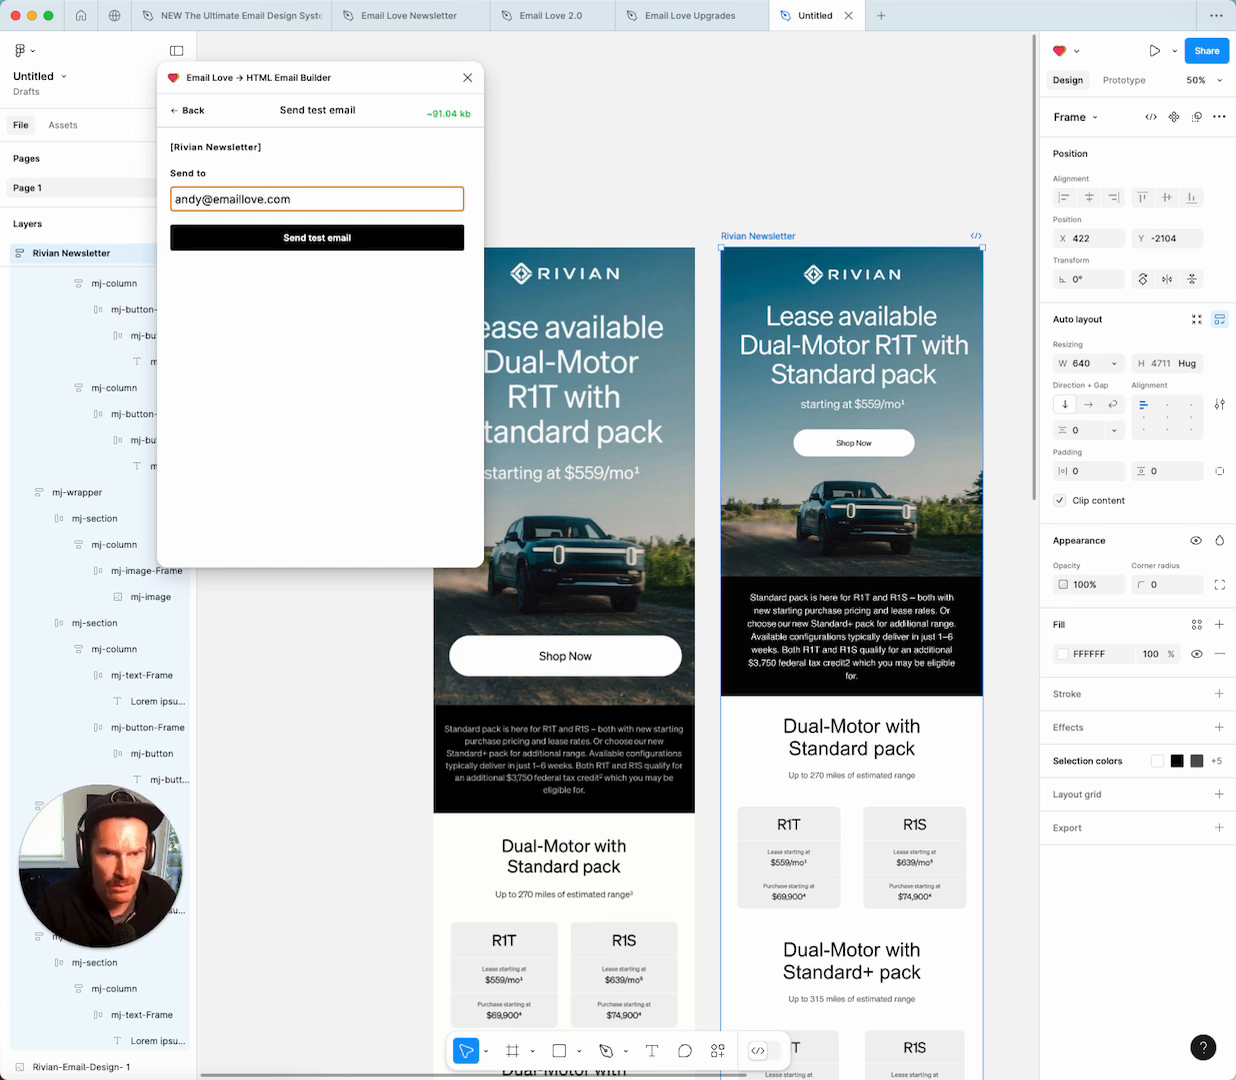
pyautogui.click(328, 236)
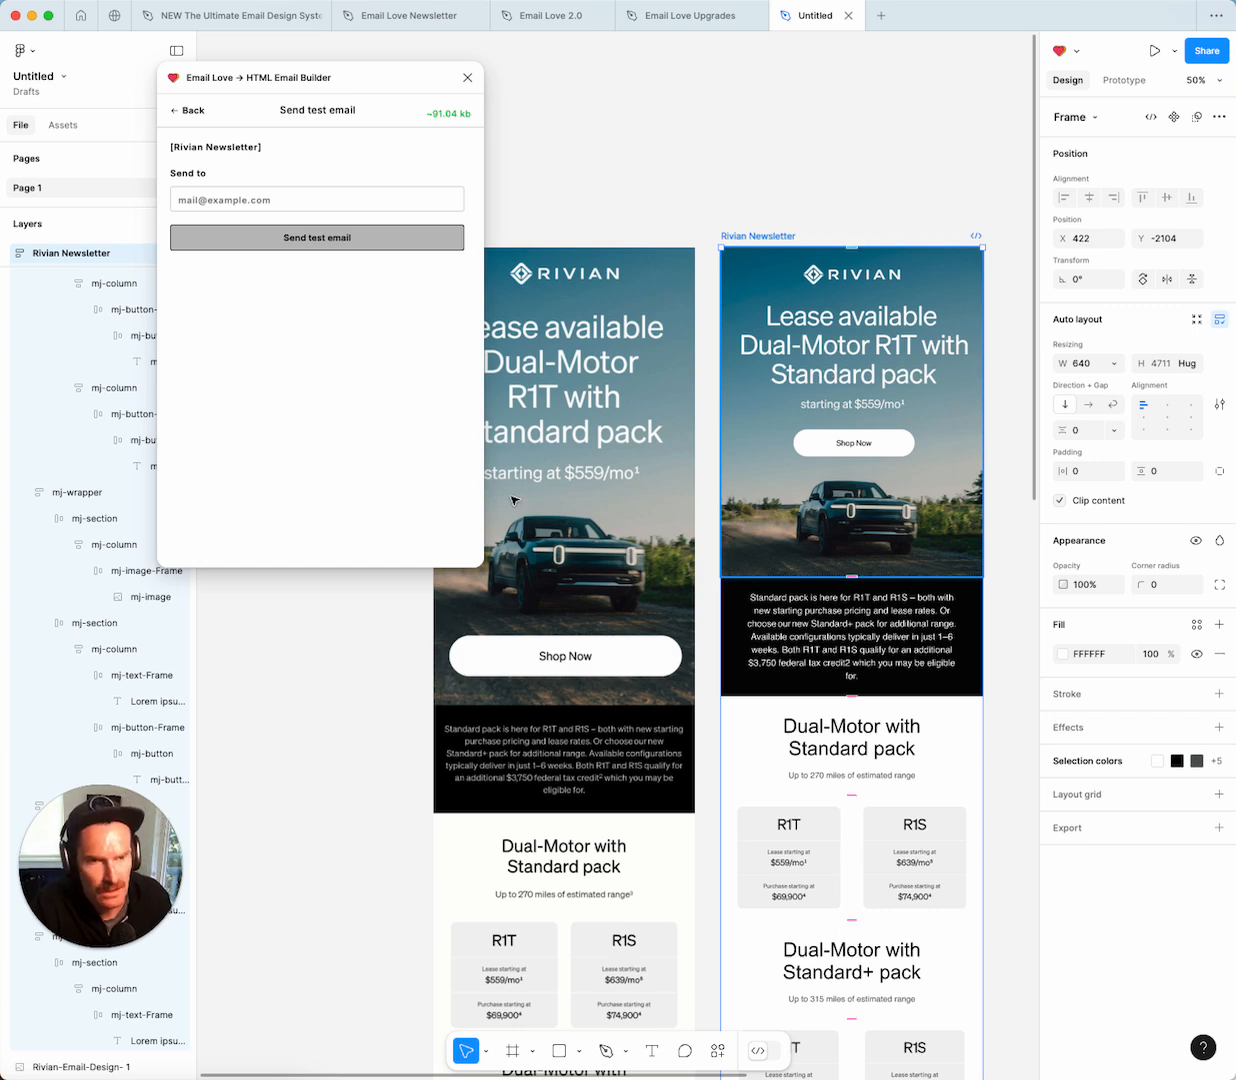
pyautogui.press('super+Tab')
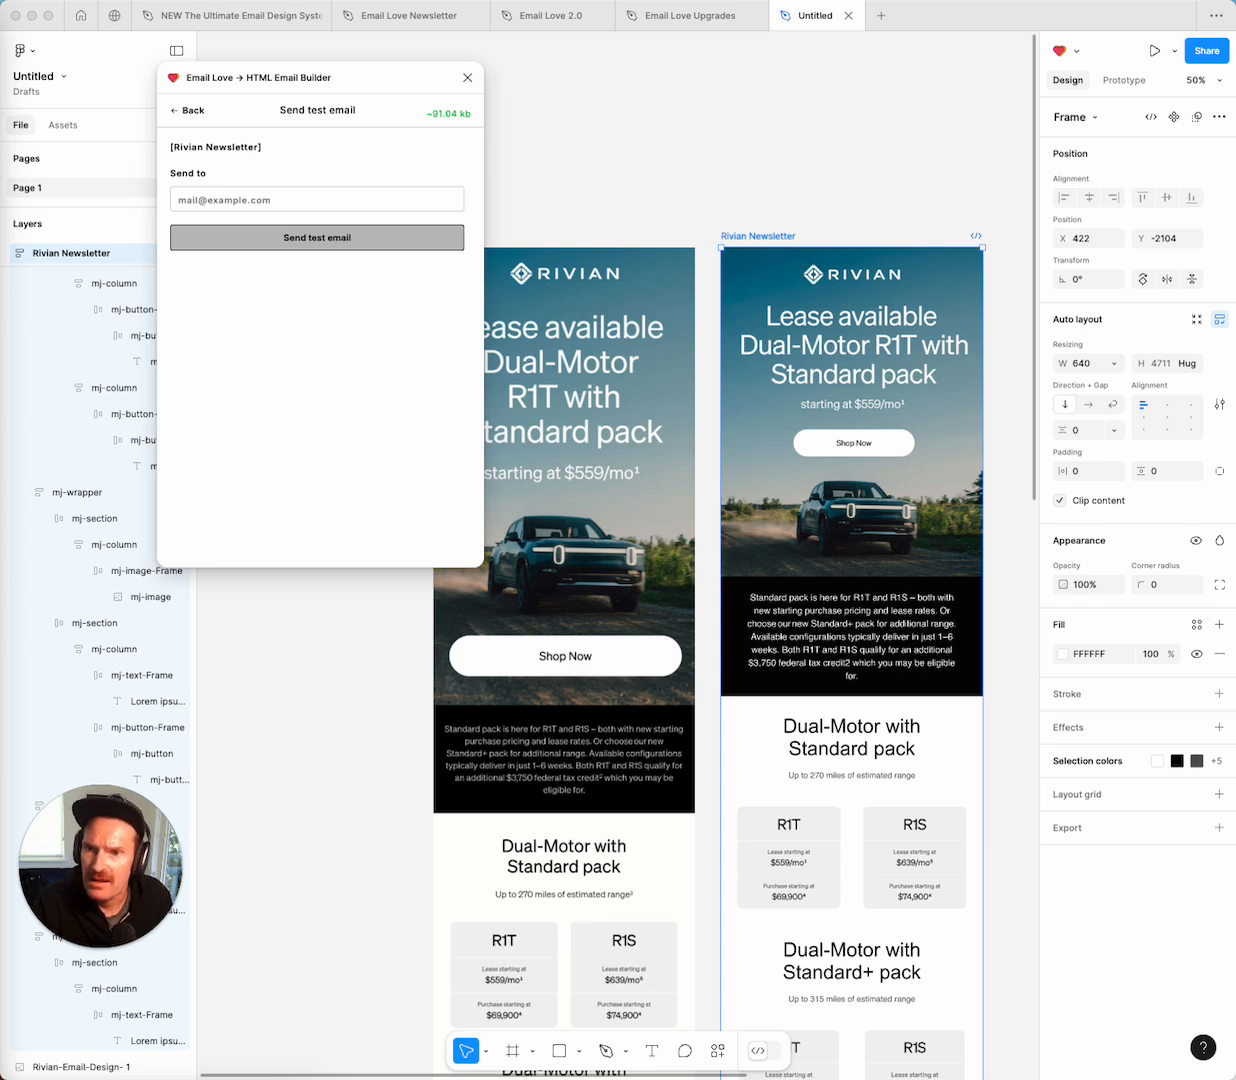
# Bring up Gmail and scroll through the received Rivian test email.
pyautogui.moveTo(29, 174); pyautogui.dragTo(1222, 19)
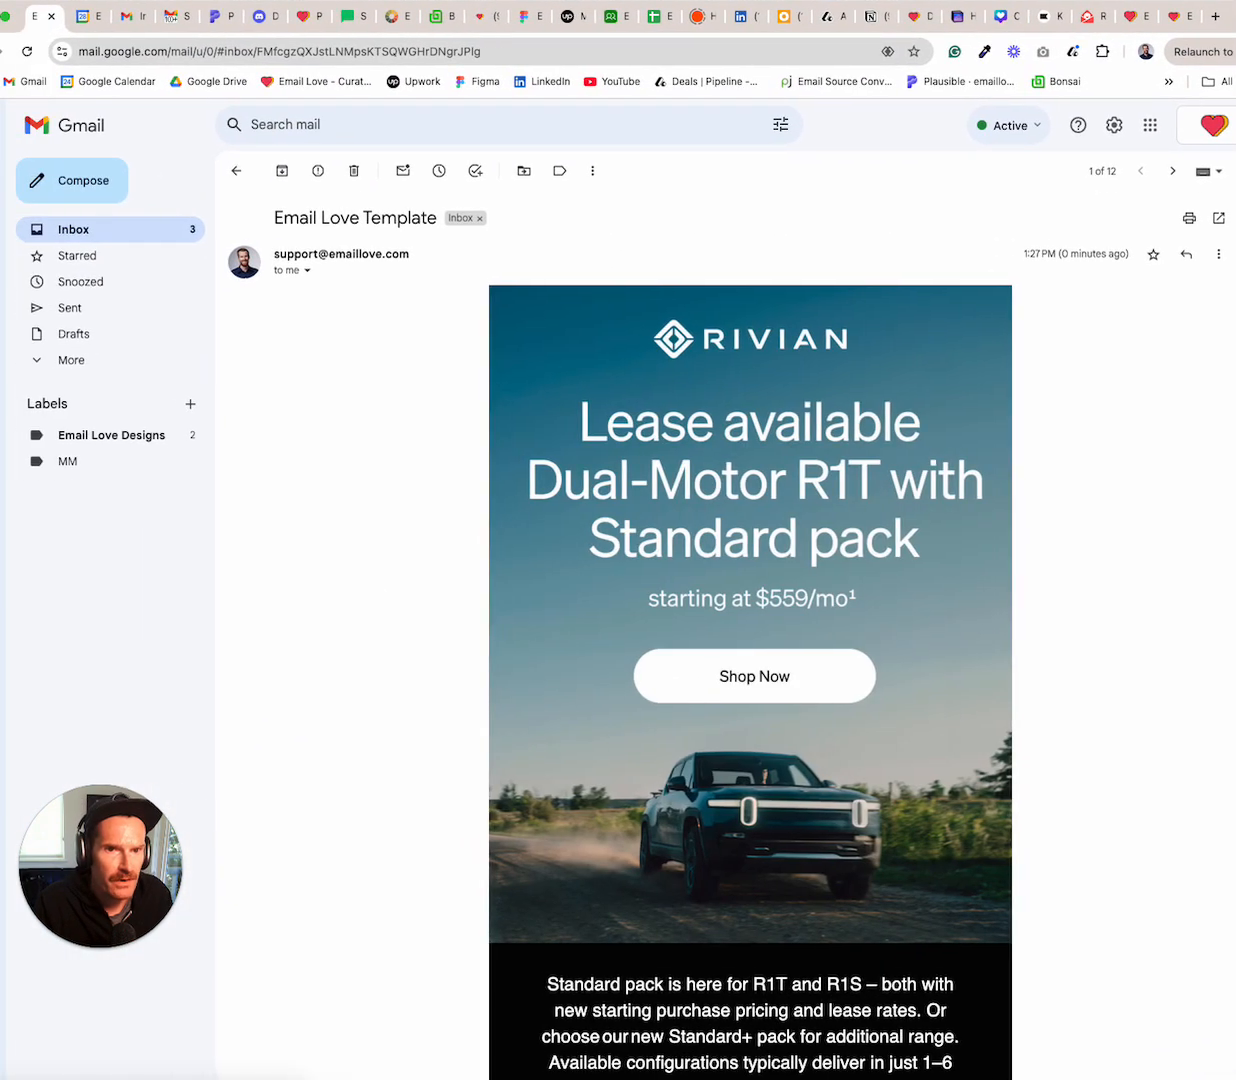
pyautogui.scroll(-10, 576, 456)
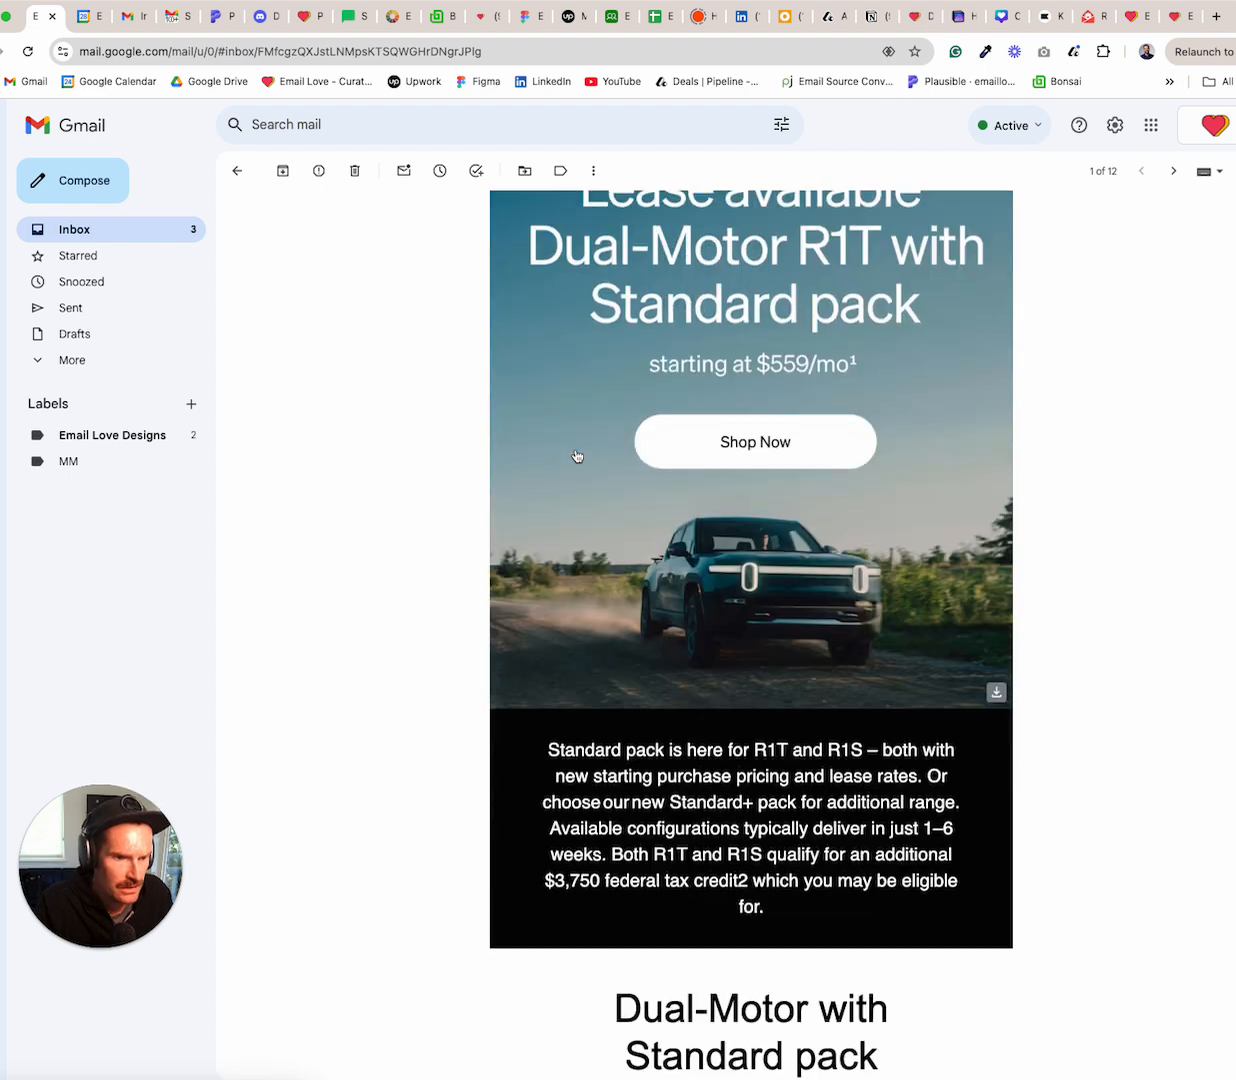
pyautogui.scroll(-20, 576, 456)
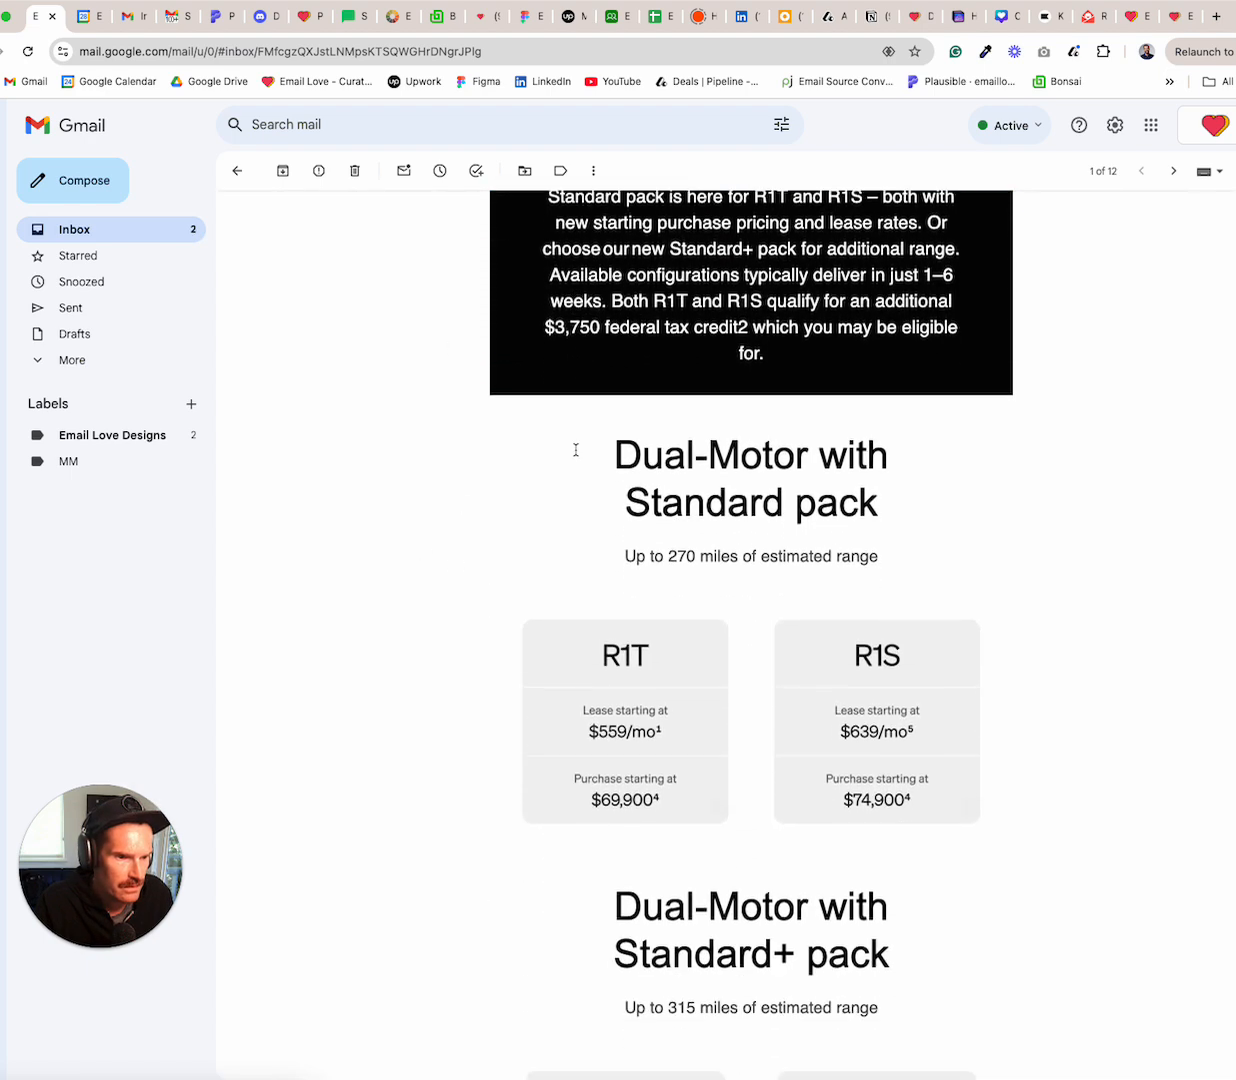
pyautogui.scroll(-16, 576, 450)
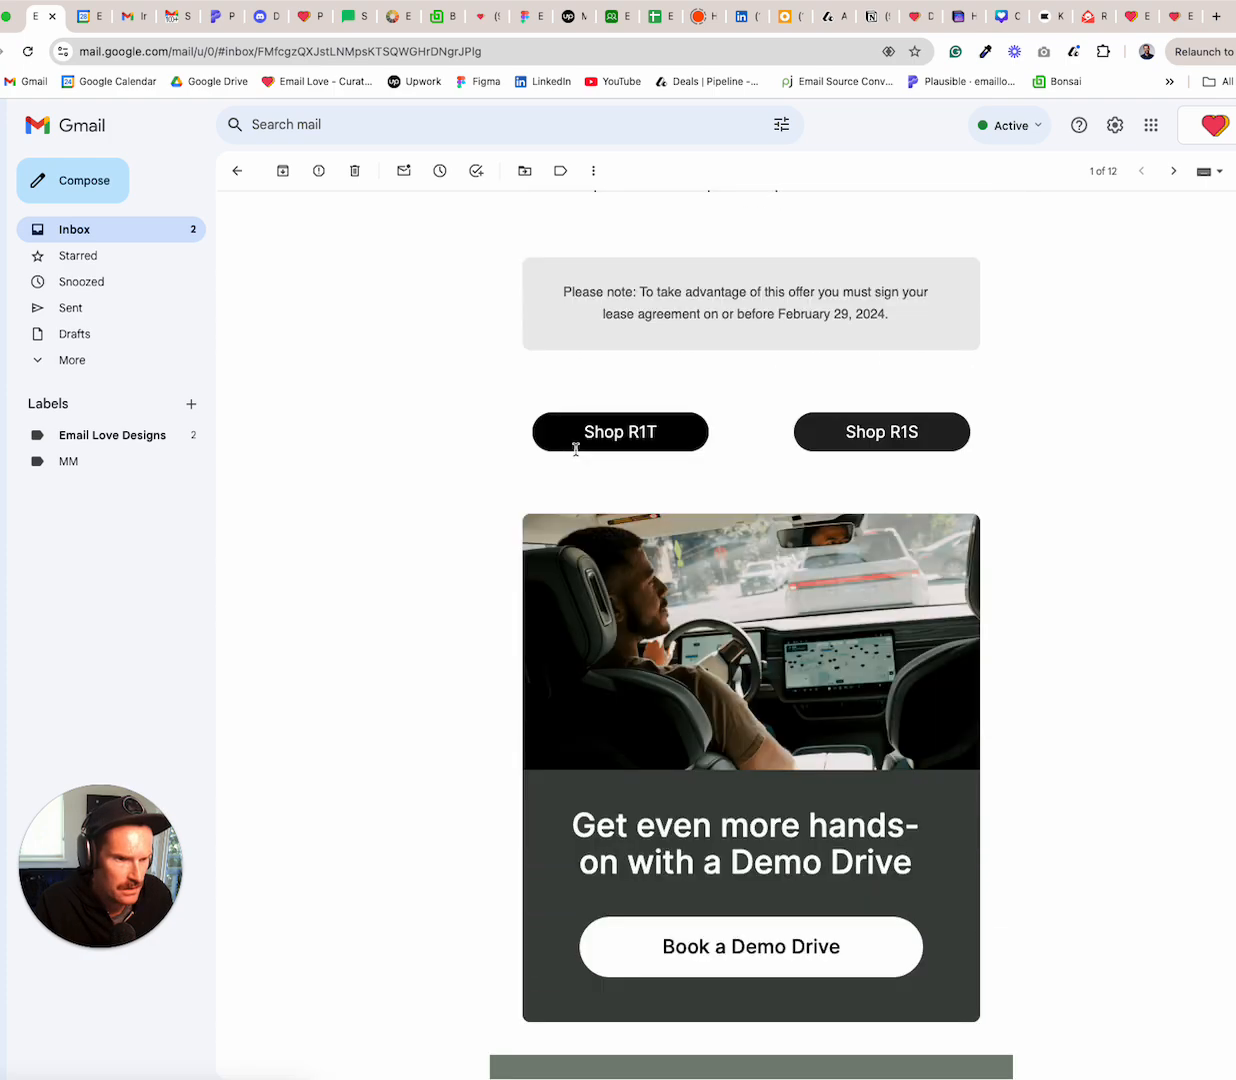
pyautogui.scroll(20, 576, 456)
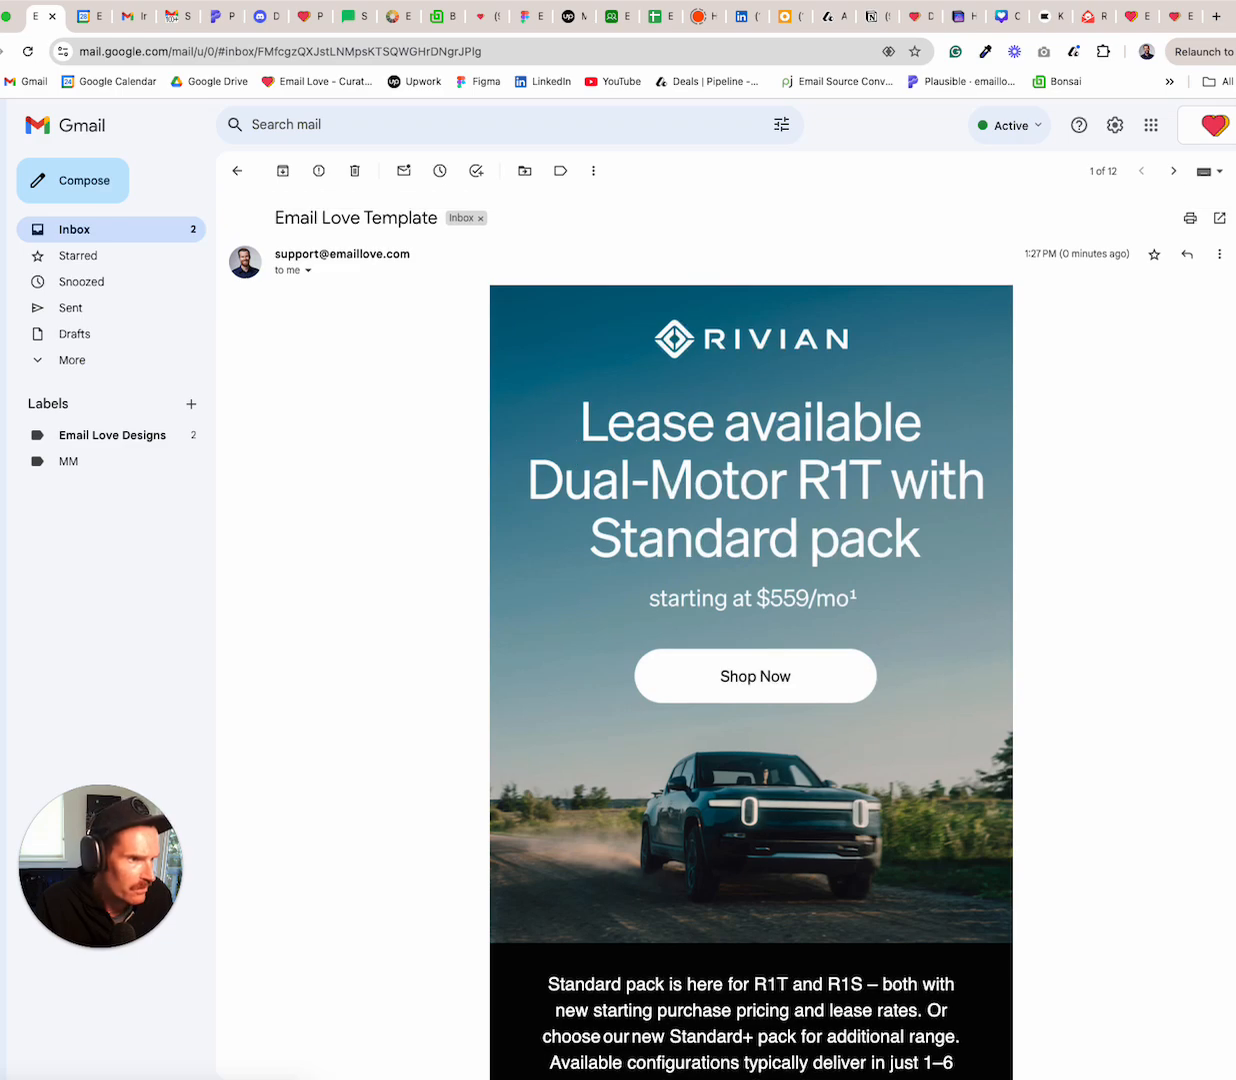
# Review the email with the browser narrowed beside Figma, then minimise the browser.
pyautogui.moveTo(1051, 567); pyautogui.dragTo(814, 566)
pyautogui.scroll(-7, 593, 553)
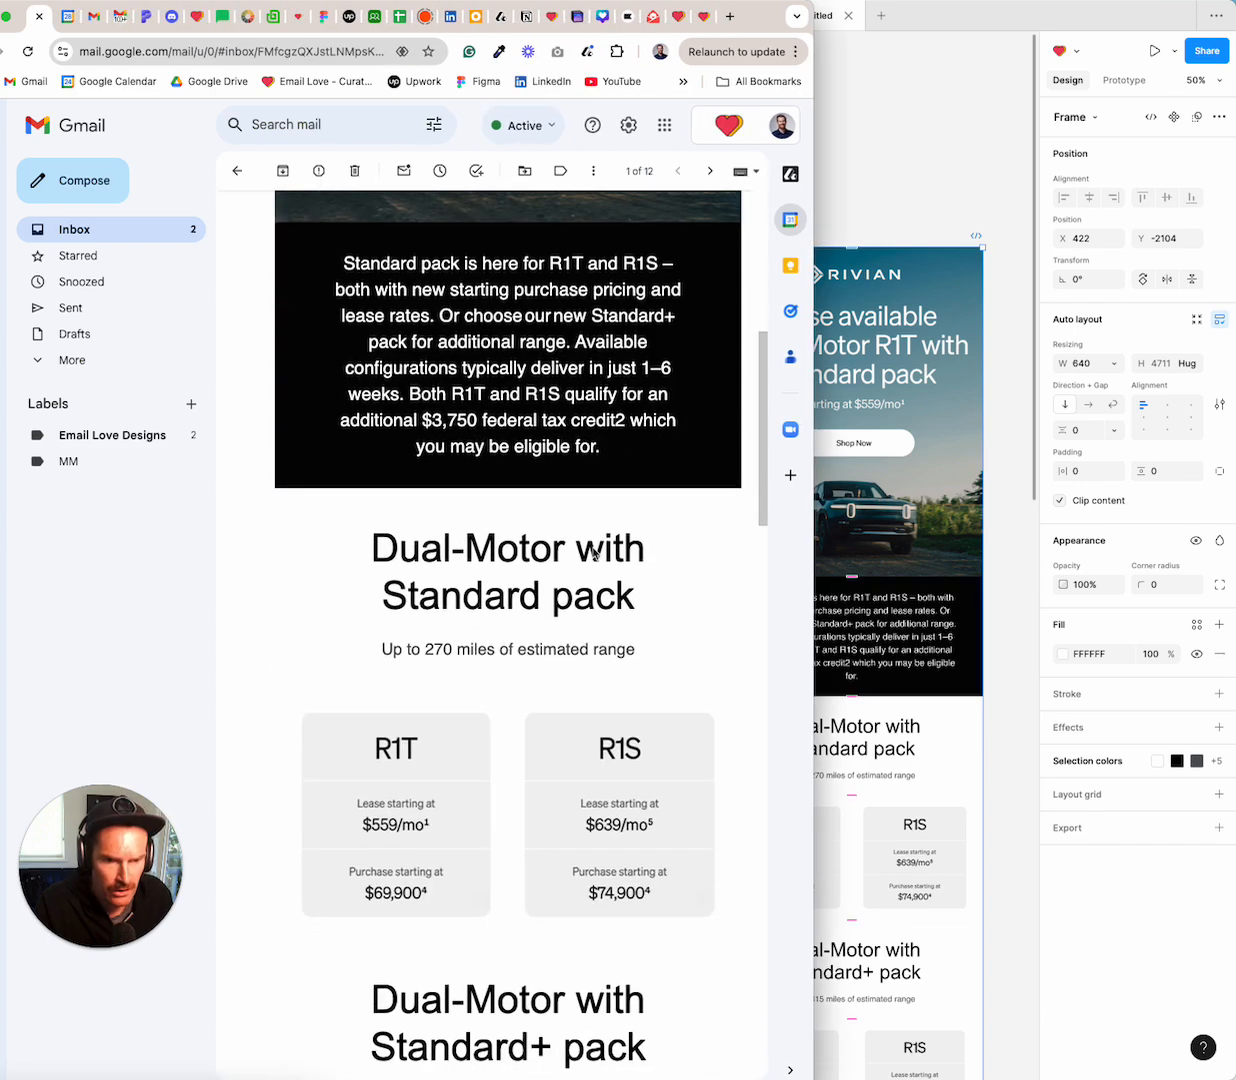
pyautogui.scroll(-1, 648, 572)
pyautogui.scroll(-3, 645, 570)
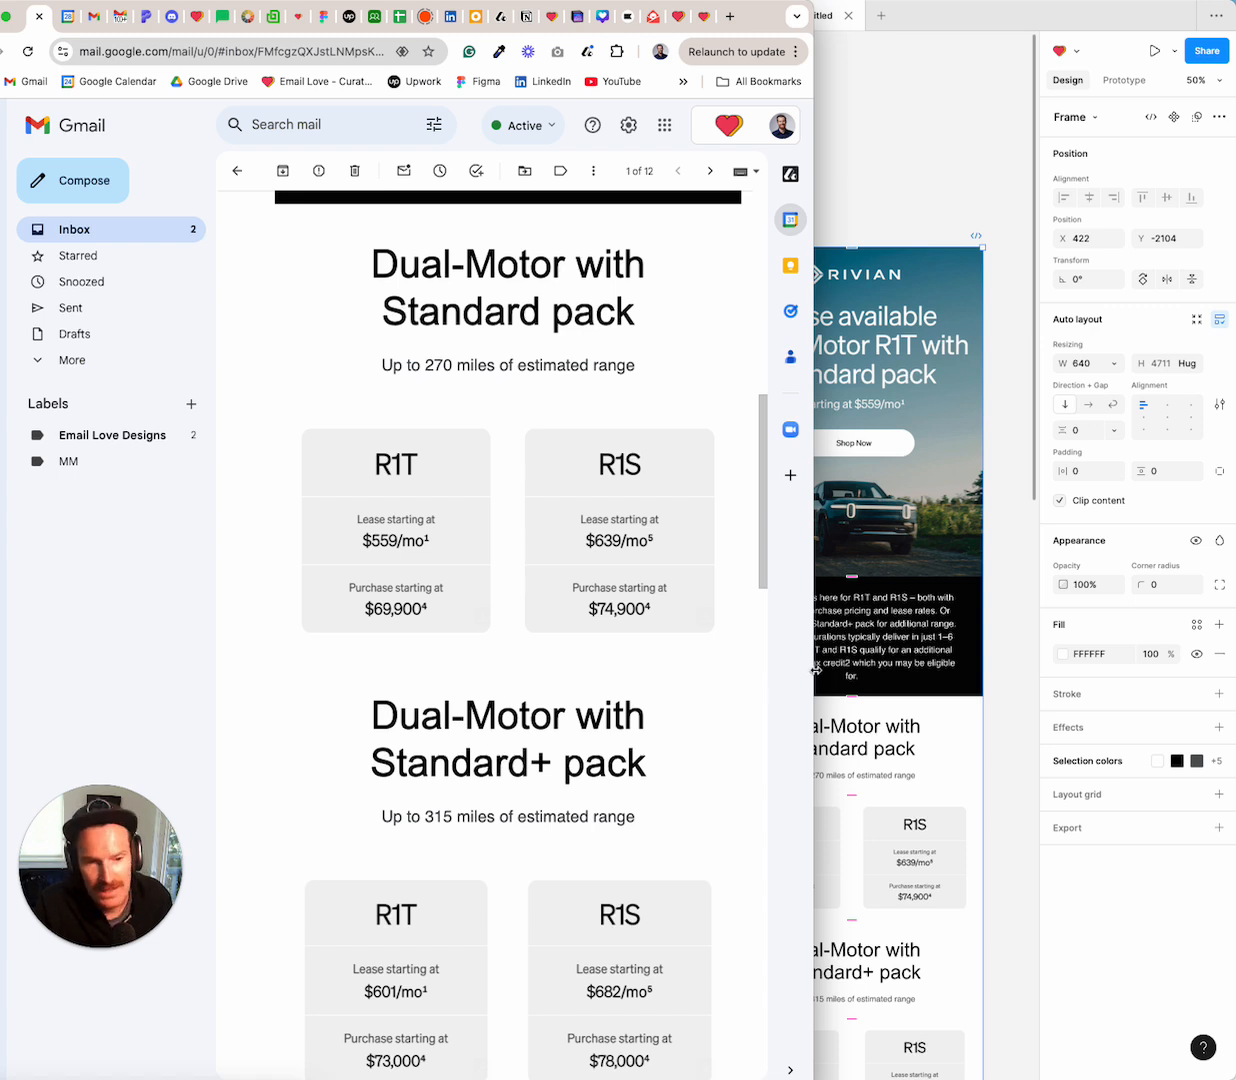
pyautogui.moveTo(815, 670); pyautogui.dragTo(1013, 665)
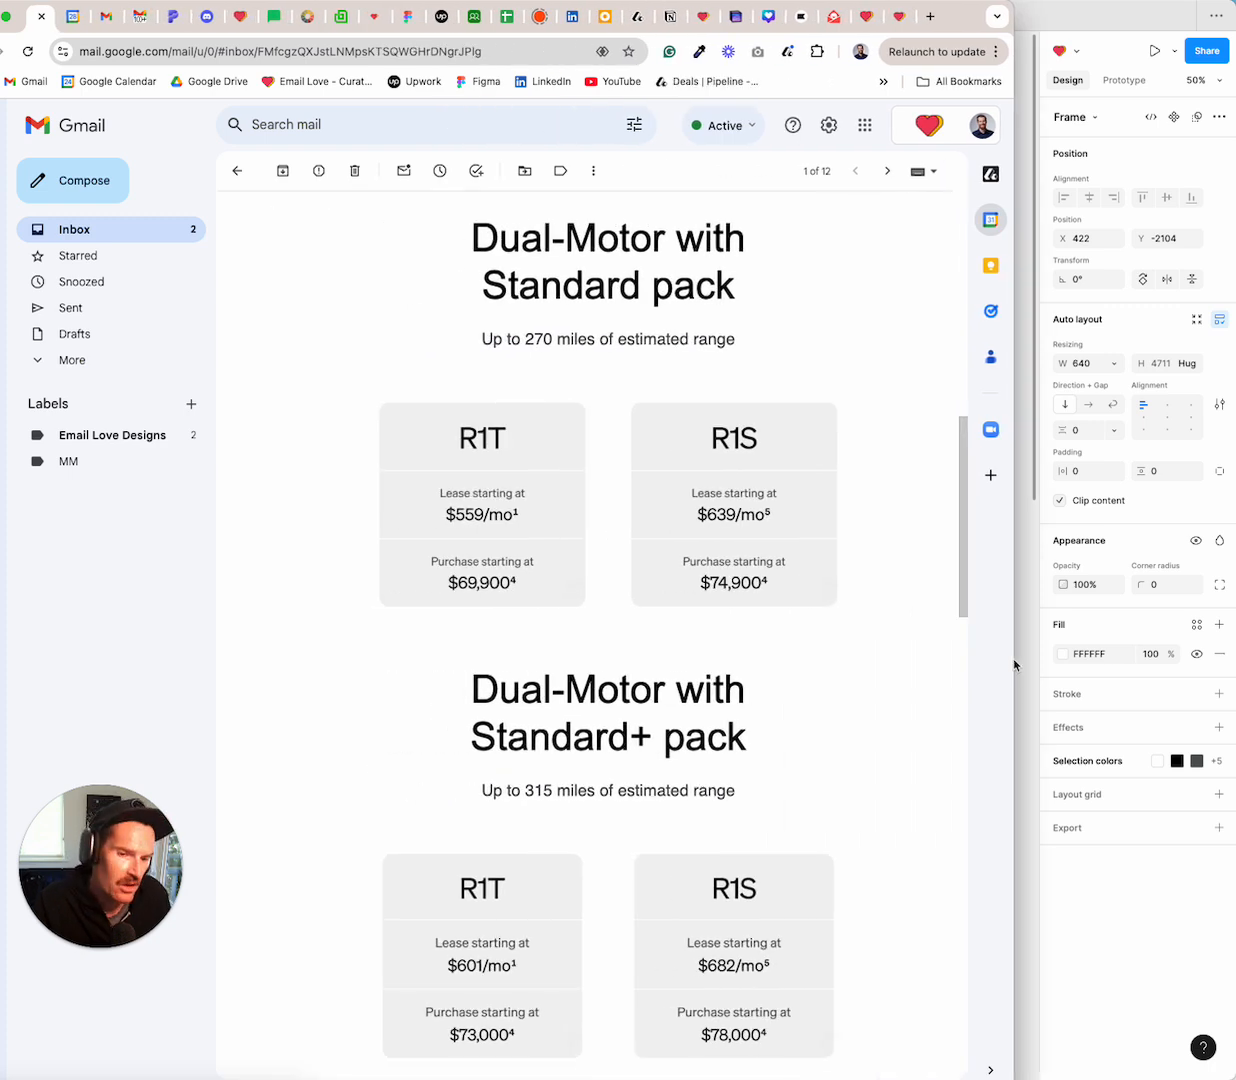
pyautogui.moveTo(1014, 664); pyautogui.dragTo(1234, 658)
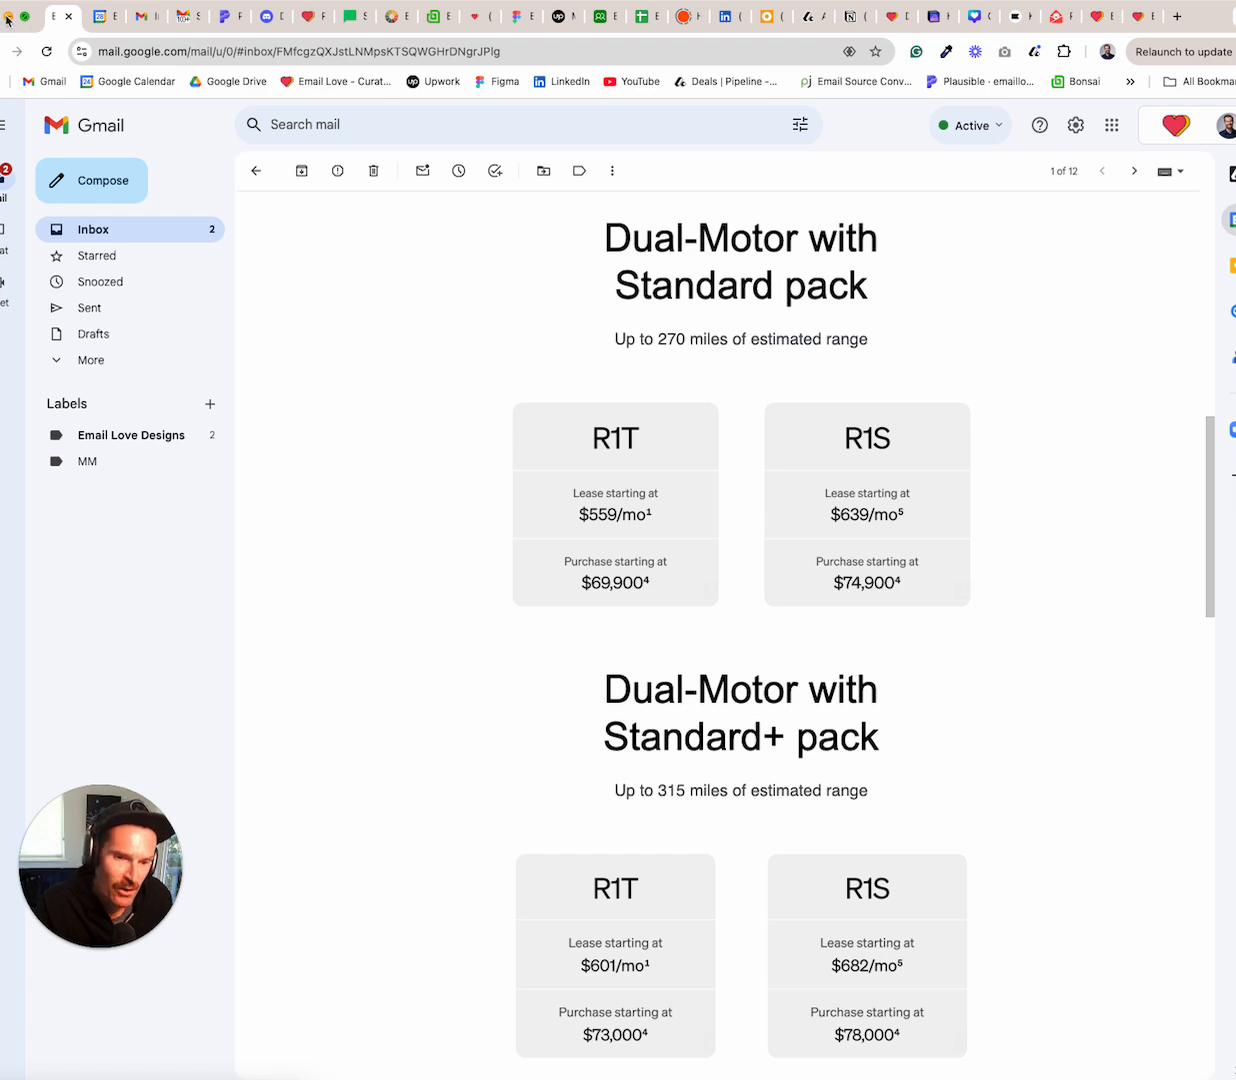
pyautogui.click(7, 17)
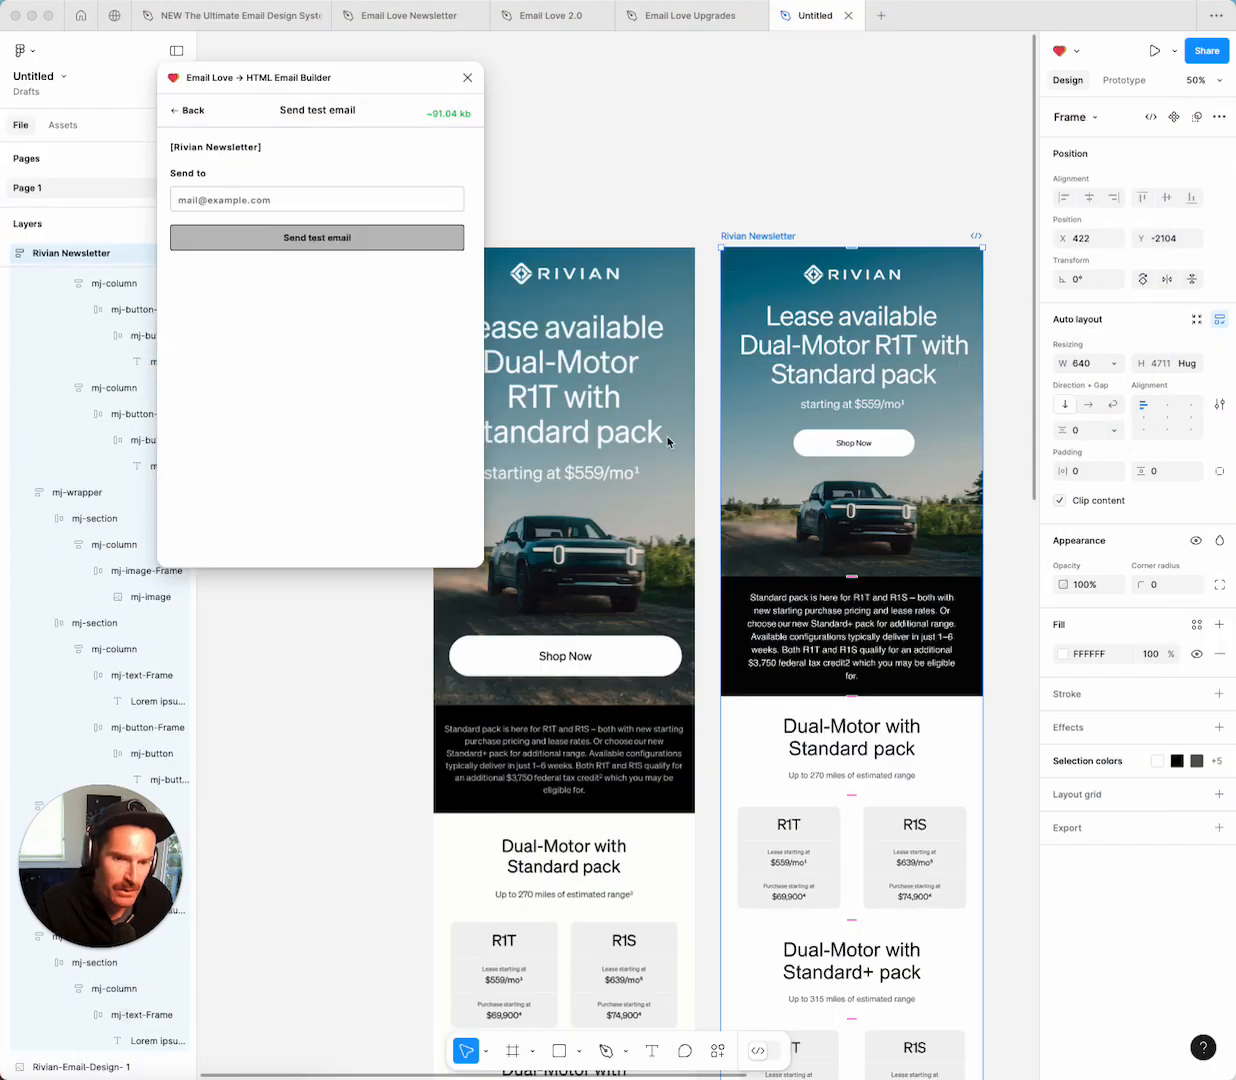